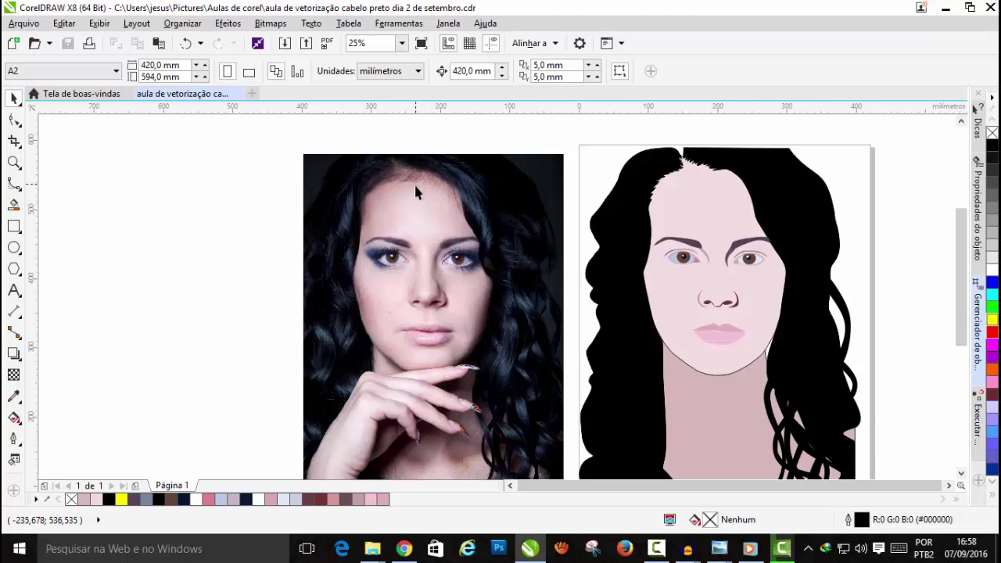
Step: Trace the nose shadow in the photo with a closed B-Spline around the nose tip and above both nostrils, about 52 by 16 mm
{"action": "scroll", "coordinate": [416, 191], "scroll_direction": "up", "scroll_amount": 1}
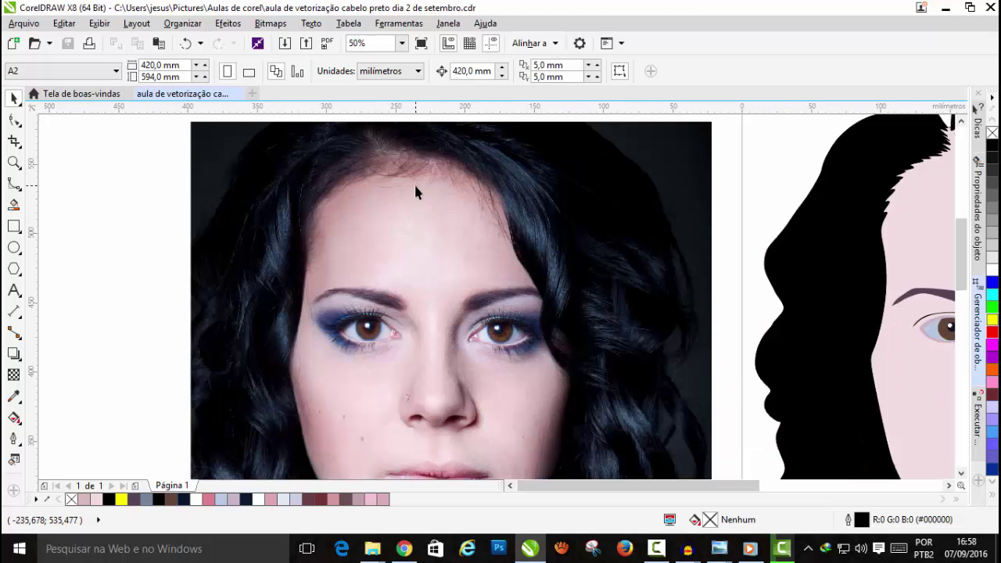
{"action": "scroll", "coordinate": [416, 192], "scroll_direction": "down", "scroll_amount": 1}
{"action": "scroll", "coordinate": [411, 191], "scroll_direction": "up", "scroll_amount": 1}
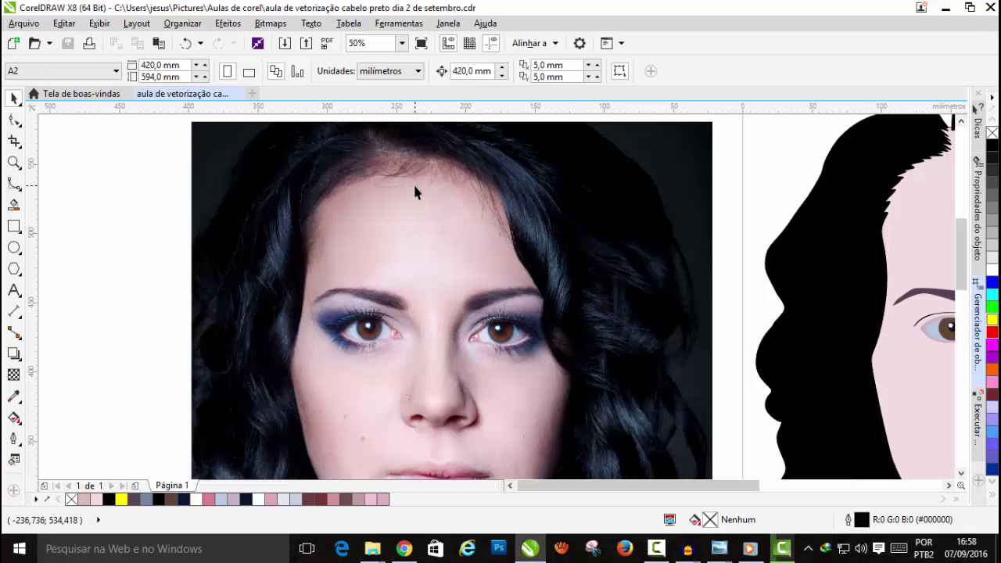
{"action": "left_click", "coordinate": [17, 189]}
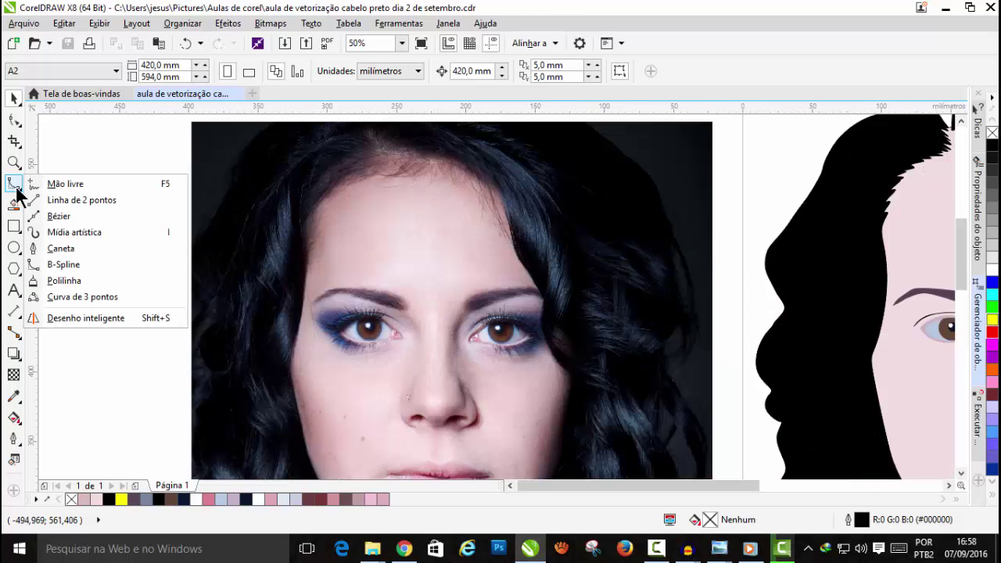
{"action": "left_click", "coordinate": [73, 264]}
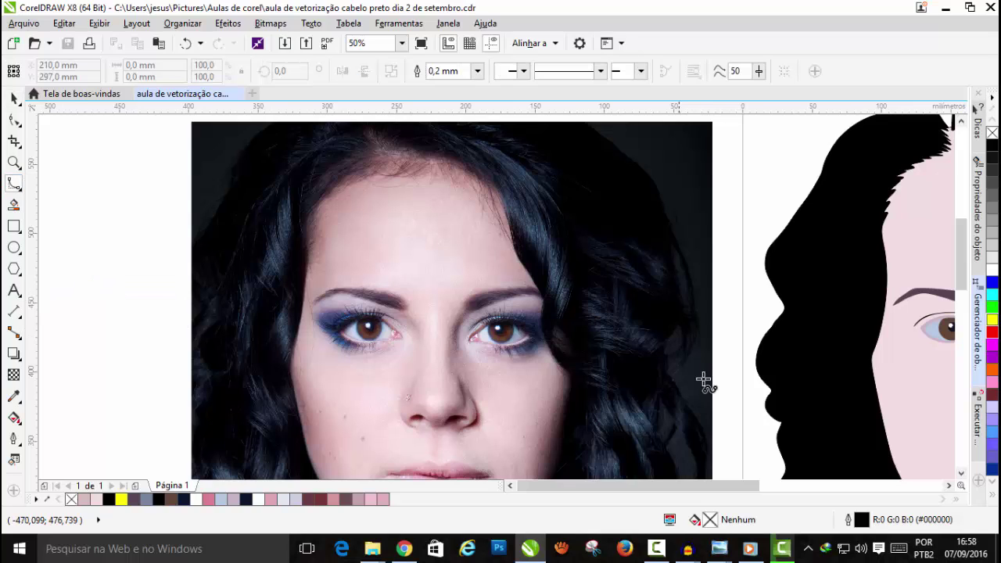
{"action": "scroll", "coordinate": [701, 375], "scroll_direction": "down", "scroll_amount": 1}
{"action": "scroll", "coordinate": [870, 408], "scroll_direction": "up", "scroll_amount": 2}
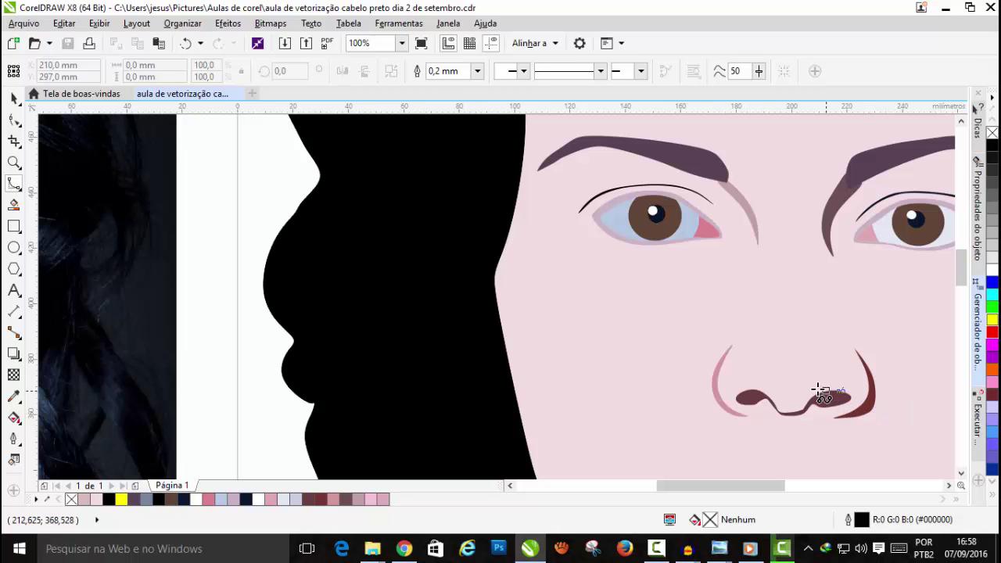
{"action": "scroll", "coordinate": [790, 343], "scroll_direction": "down", "scroll_amount": 1}
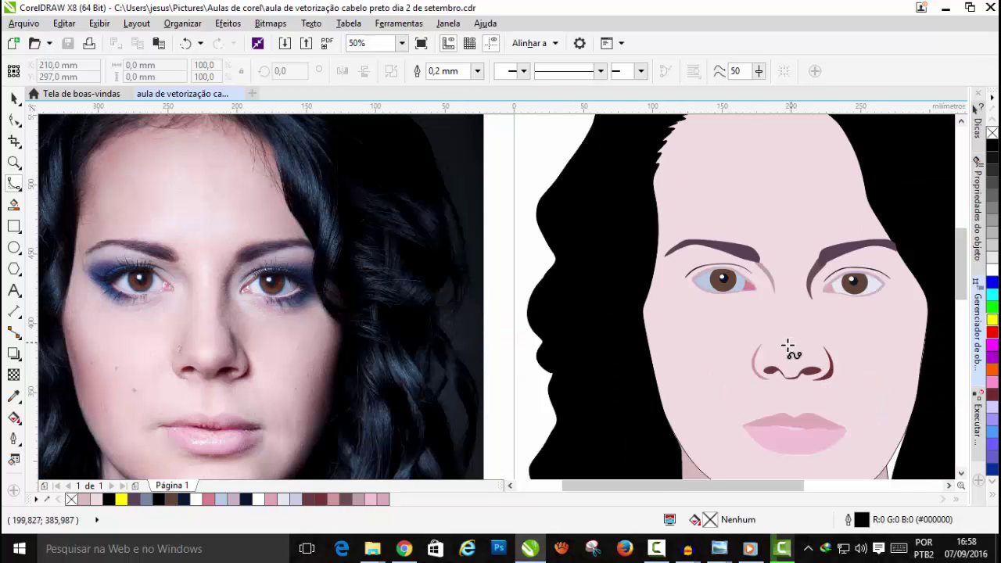
{"action": "scroll", "coordinate": [166, 365], "scroll_direction": "up", "scroll_amount": 2}
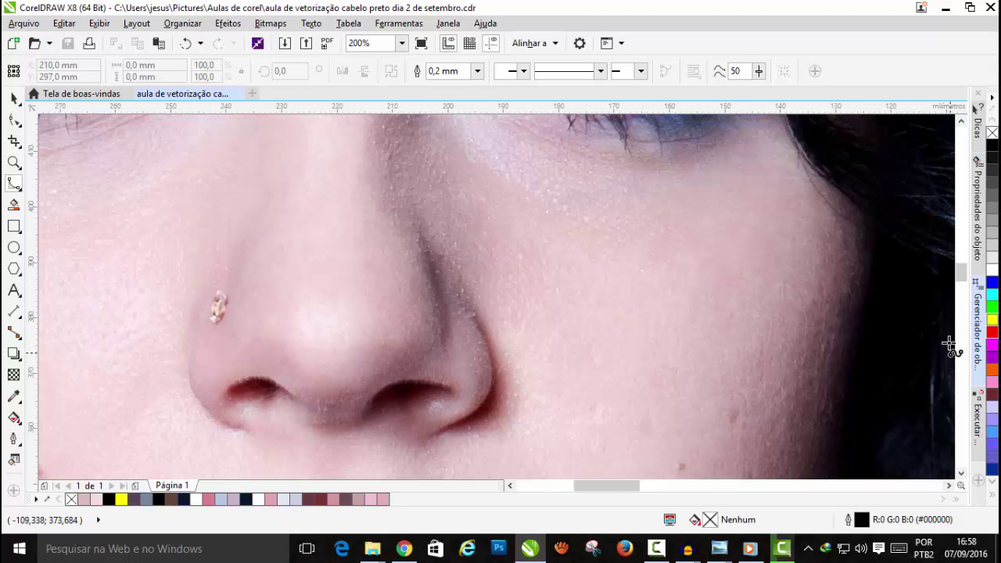
{"action": "scroll", "coordinate": [960, 274], "scroll_direction": "down", "scroll_amount": 2}
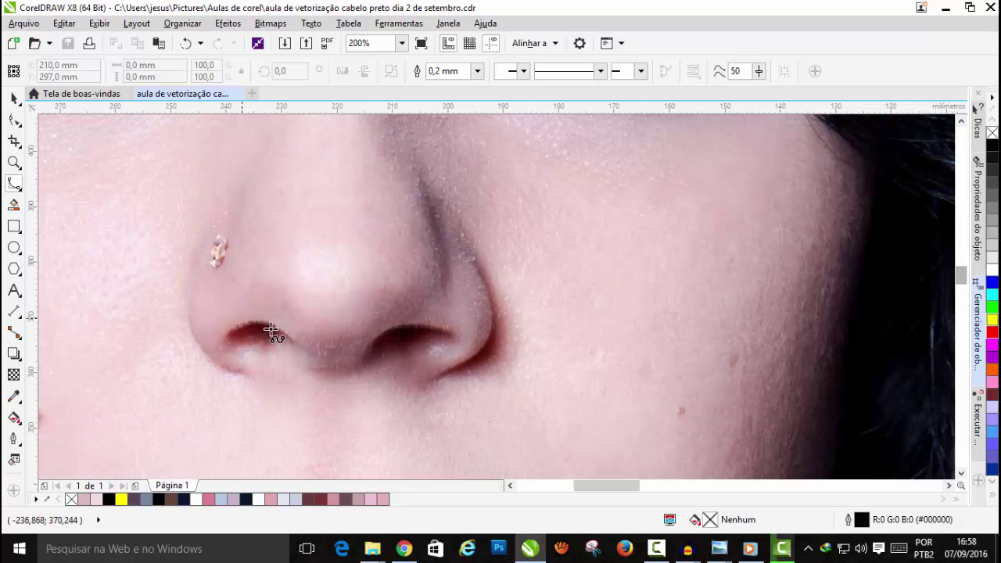
{"action": "scroll", "coordinate": [300, 331], "scroll_direction": "up", "scroll_amount": 1}
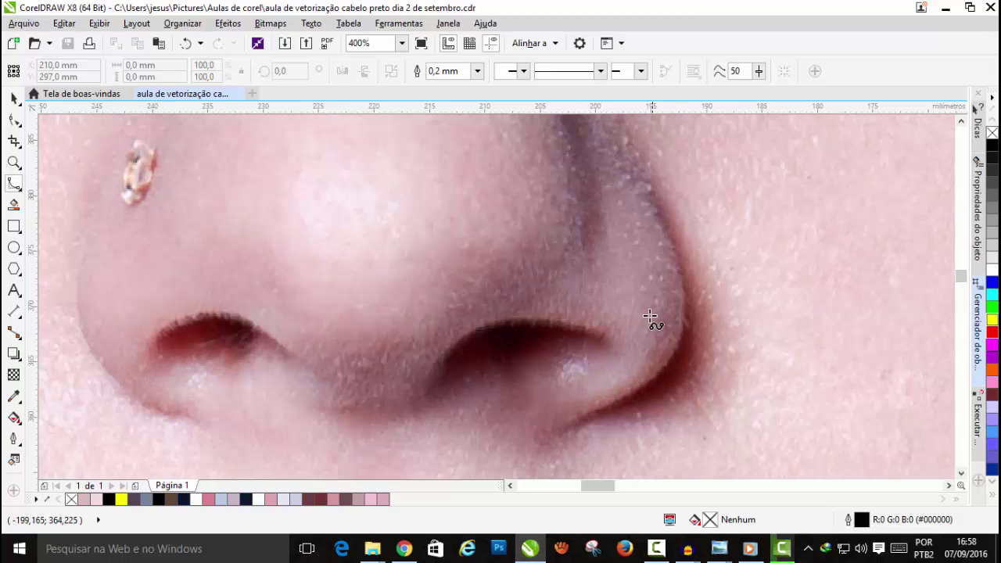
{"action": "left_click", "coordinate": [498, 230]}
{"action": "left_click", "coordinate": [457, 248]}
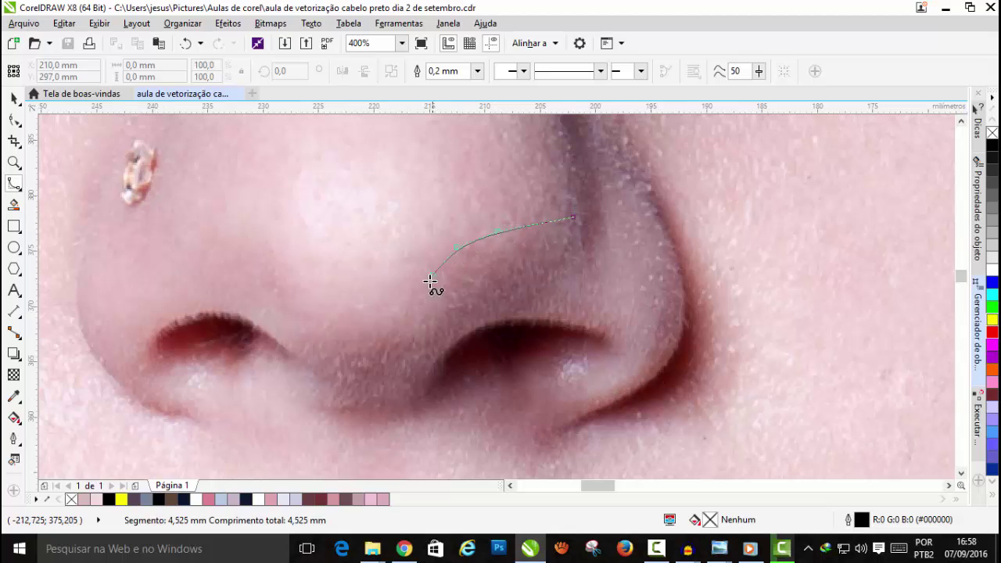
{"action": "left_click", "coordinate": [426, 288]}
{"action": "left_click", "coordinate": [393, 311]}
{"action": "left_click", "coordinate": [339, 322]}
{"action": "left_click", "coordinate": [303, 309]}
{"action": "left_click", "coordinate": [291, 275]}
{"action": "left_click", "coordinate": [269, 245]}
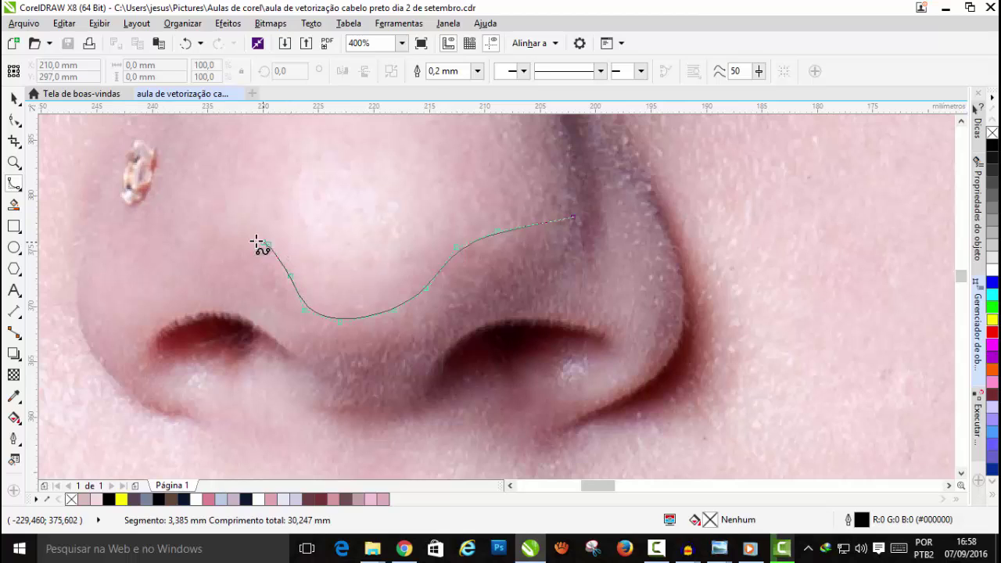
{"action": "left_click", "coordinate": [229, 233]}
{"action": "left_click", "coordinate": [204, 233]}
{"action": "left_click", "coordinate": [179, 235]}
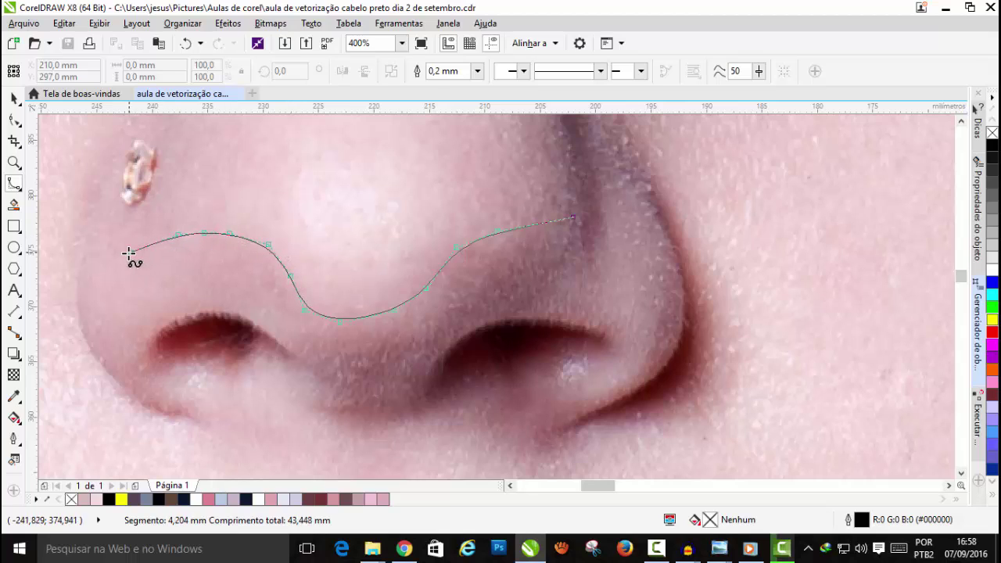
{"action": "left_click", "coordinate": [128, 252]}
{"action": "left_click", "coordinate": [107, 276]}
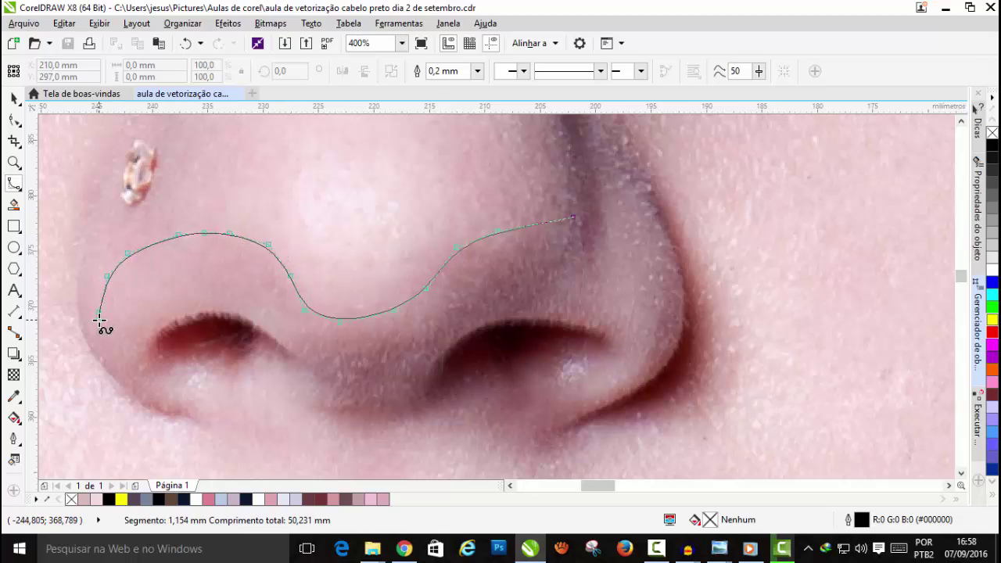
{"action": "left_click", "coordinate": [99, 333]}
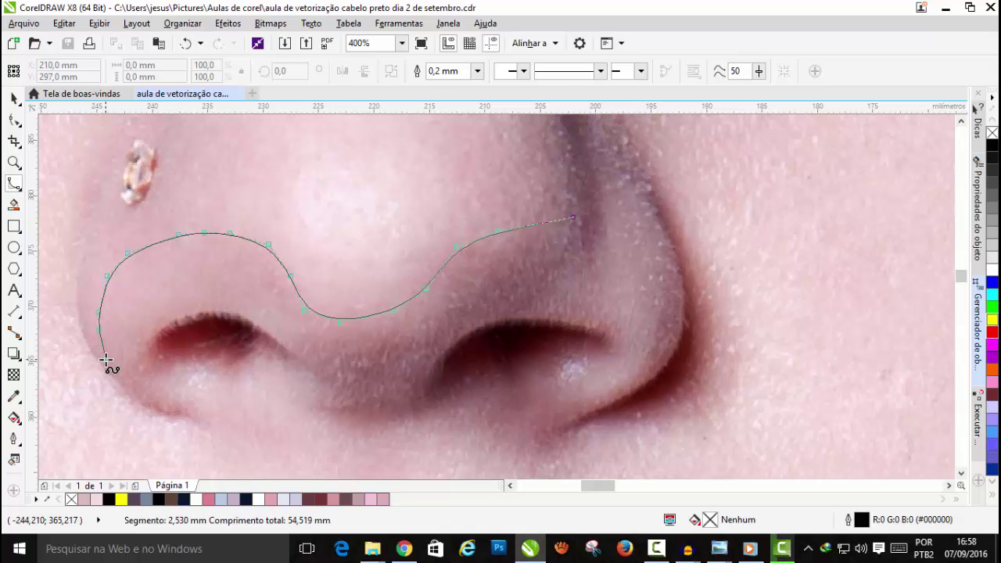
{"action": "left_click", "coordinate": [122, 378]}
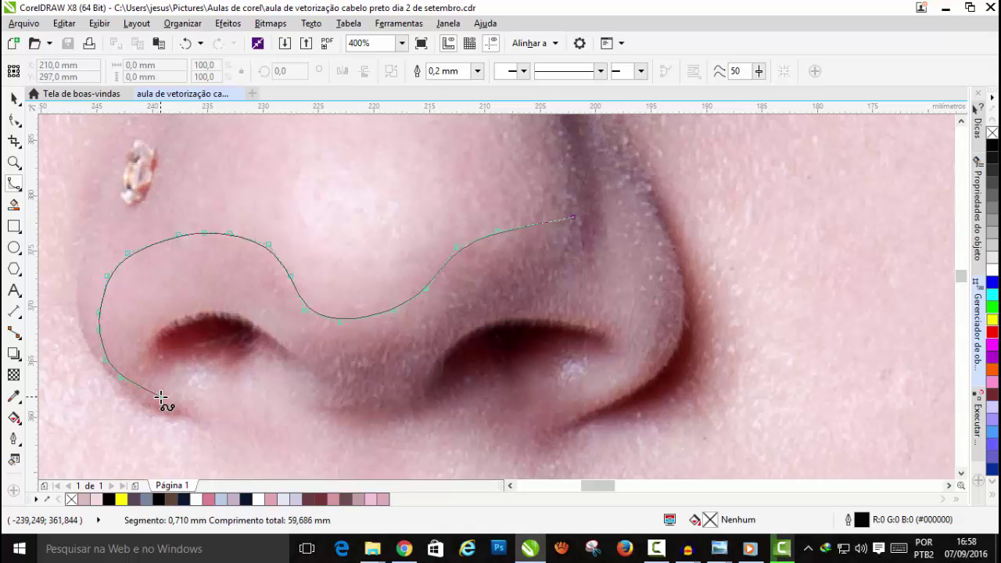
{"action": "left_click", "coordinate": [143, 365]}
{"action": "left_click", "coordinate": [143, 337]}
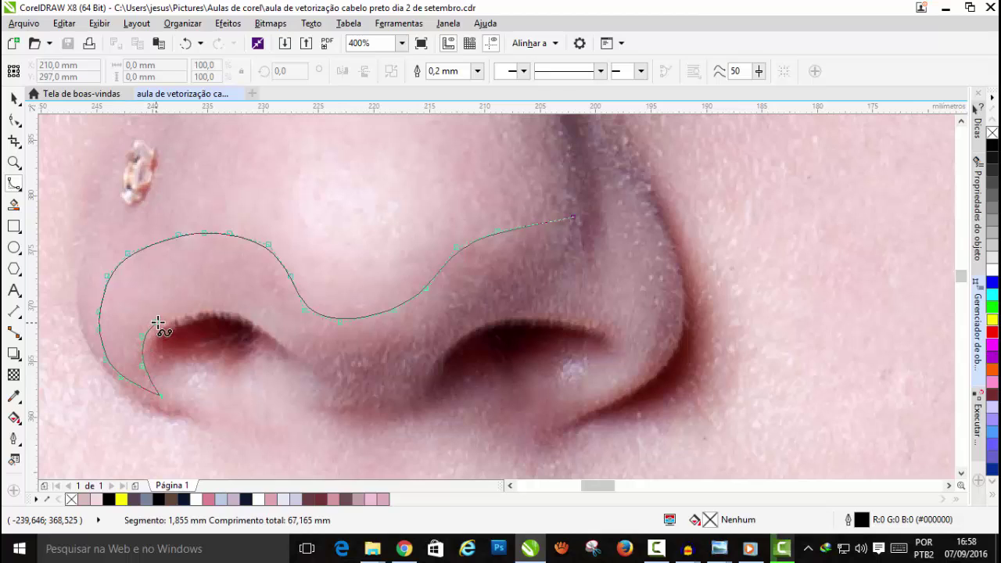
{"action": "left_click", "coordinate": [157, 322]}
{"action": "left_click", "coordinate": [180, 314]}
{"action": "left_click", "coordinate": [208, 309]}
{"action": "left_click", "coordinate": [240, 308]}
{"action": "left_click", "coordinate": [264, 318]}
{"action": "left_click", "coordinate": [286, 341]}
{"action": "left_click", "coordinate": [308, 358]}
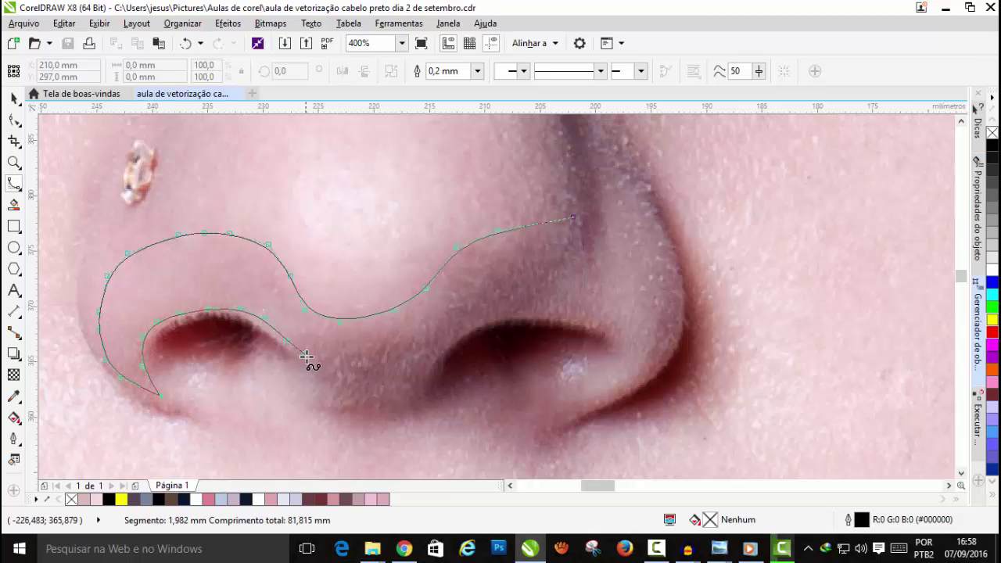
{"action": "left_click", "coordinate": [320, 380]}
{"action": "left_click", "coordinate": [339, 395]}
{"action": "left_click", "coordinate": [359, 398]}
{"action": "left_click", "coordinate": [385, 398]}
{"action": "left_click", "coordinate": [405, 396]}
{"action": "left_click", "coordinate": [413, 369]}
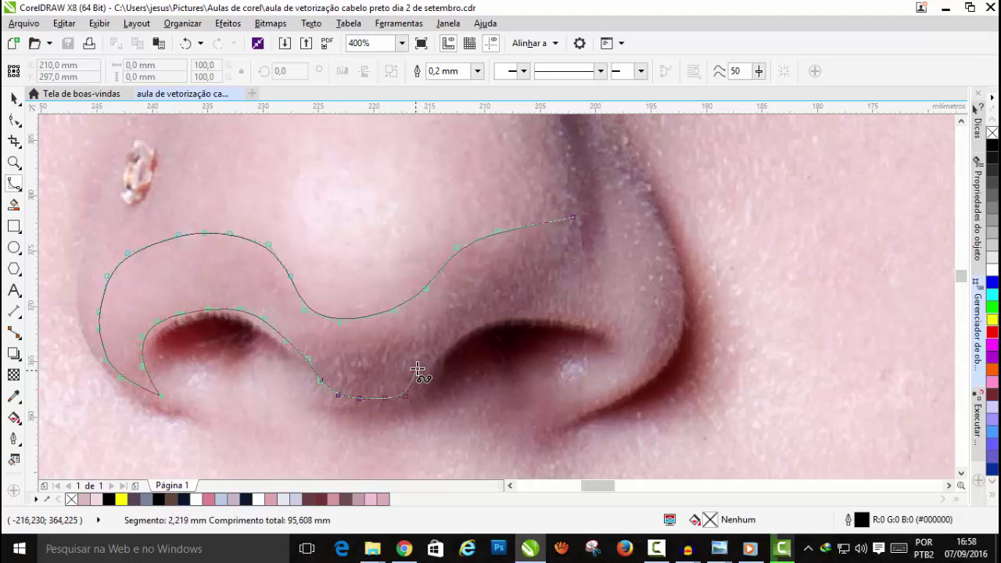
{"action": "left_click", "coordinate": [440, 339]}
{"action": "left_click", "coordinate": [469, 317]}
{"action": "left_click", "coordinate": [509, 305]}
{"action": "left_click", "coordinate": [555, 305]}
{"action": "left_click", "coordinate": [596, 310]}
{"action": "left_click", "coordinate": [622, 326]}
{"action": "left_click", "coordinate": [622, 345]}
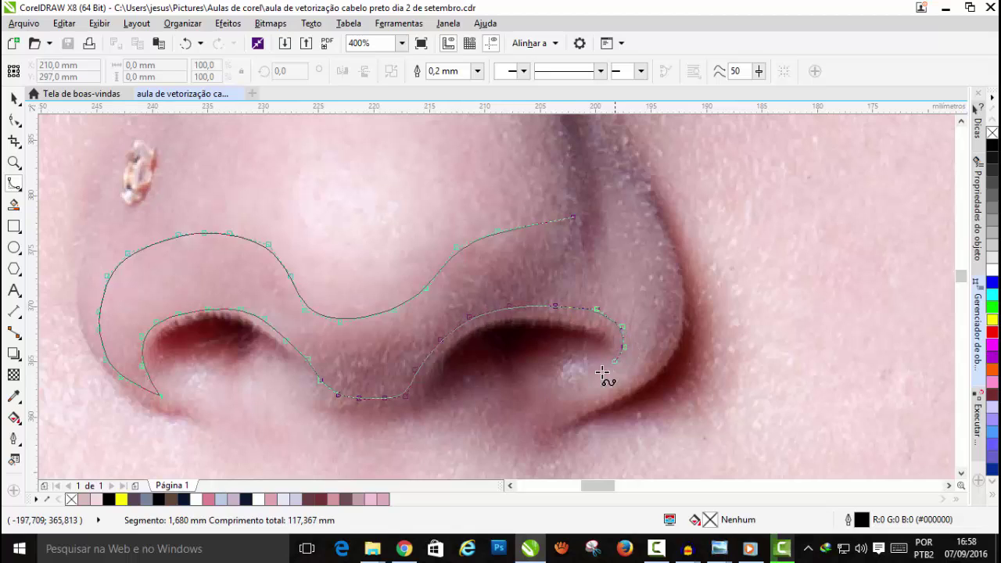
{"action": "left_click", "coordinate": [587, 378]}
{"action": "left_click", "coordinate": [545, 389]}
{"action": "left_click", "coordinate": [544, 395]}
{"action": "left_click", "coordinate": [582, 390]}
{"action": "left_click", "coordinate": [619, 378]}
{"action": "left_click", "coordinate": [676, 326]}
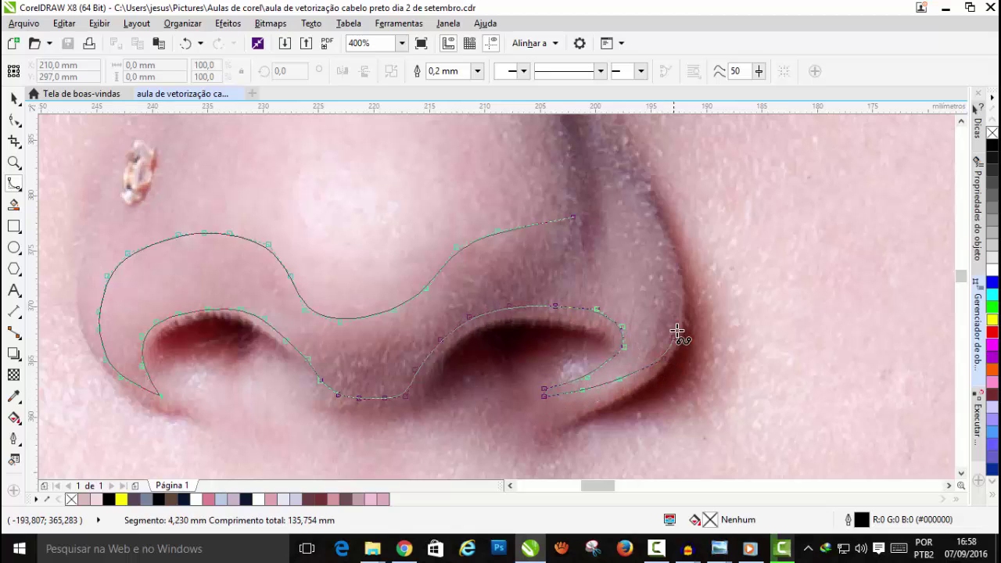
{"action": "left_click", "coordinate": [664, 277]}
{"action": "left_click", "coordinate": [645, 244]}
{"action": "left_click", "coordinate": [612, 225]}
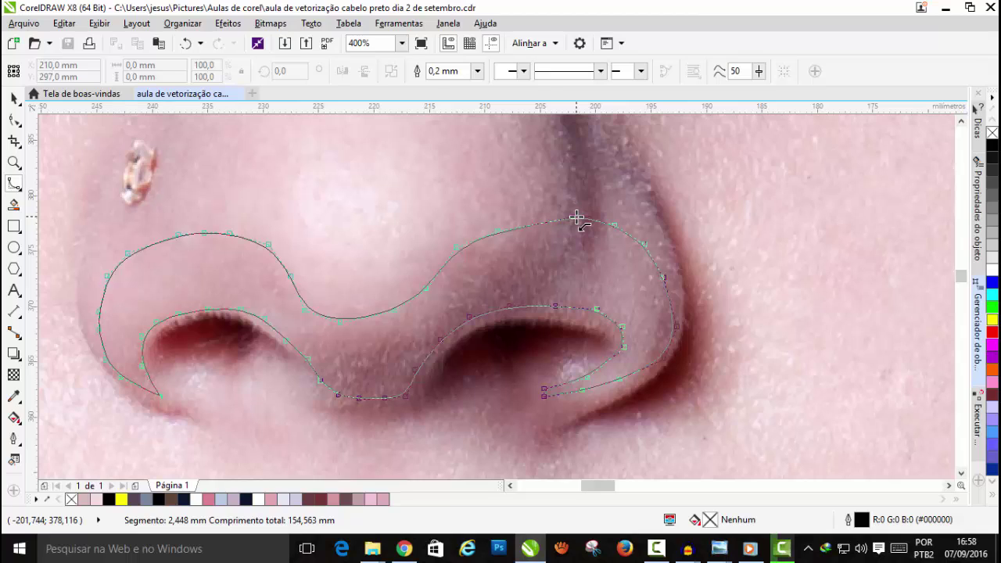
{"action": "left_click", "coordinate": [576, 219]}
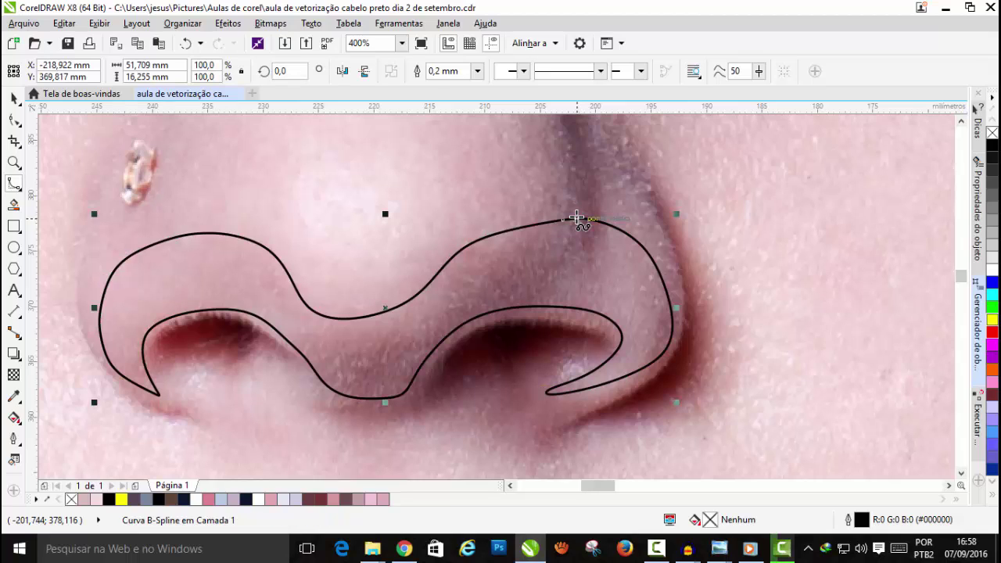
Step: Fill the nose shadow shape with the dark mauve #886E74 sampled from the photo's nose shadow and remove its outline
{"action": "left_click", "coordinate": [13, 396]}
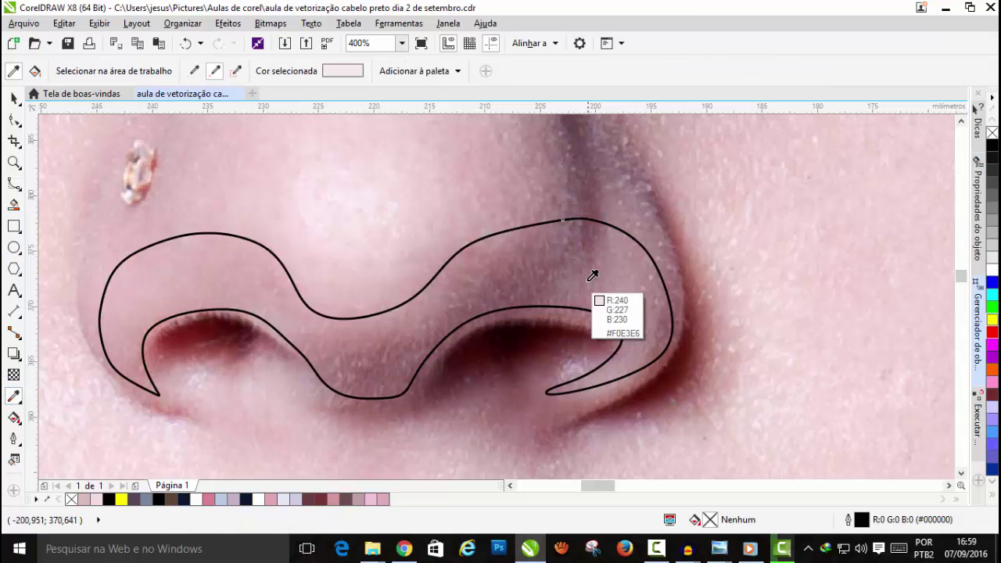
{"action": "left_click", "coordinate": [536, 259]}
{"action": "left_click", "coordinate": [536, 260]}
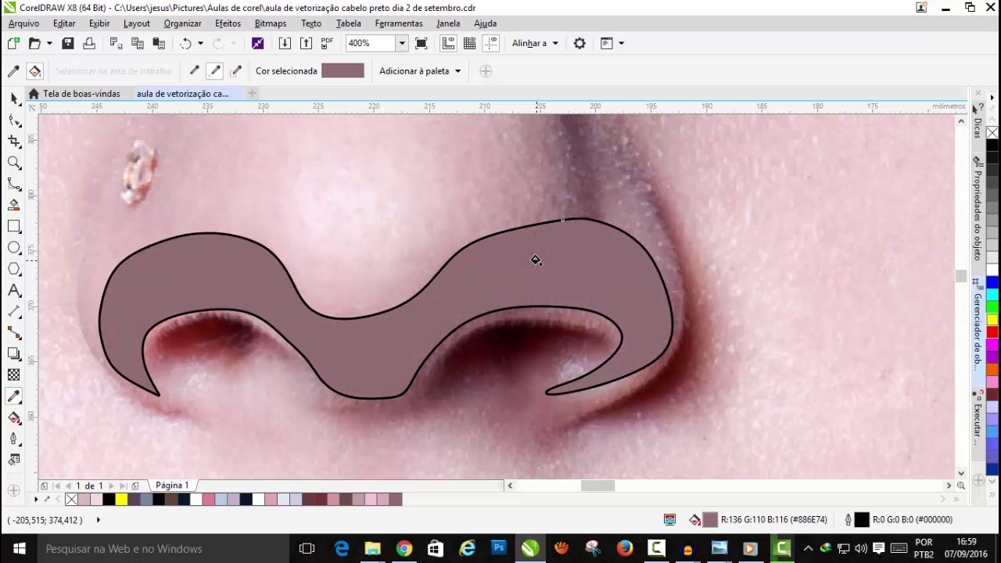
{"action": "right_click", "coordinate": [991, 135]}
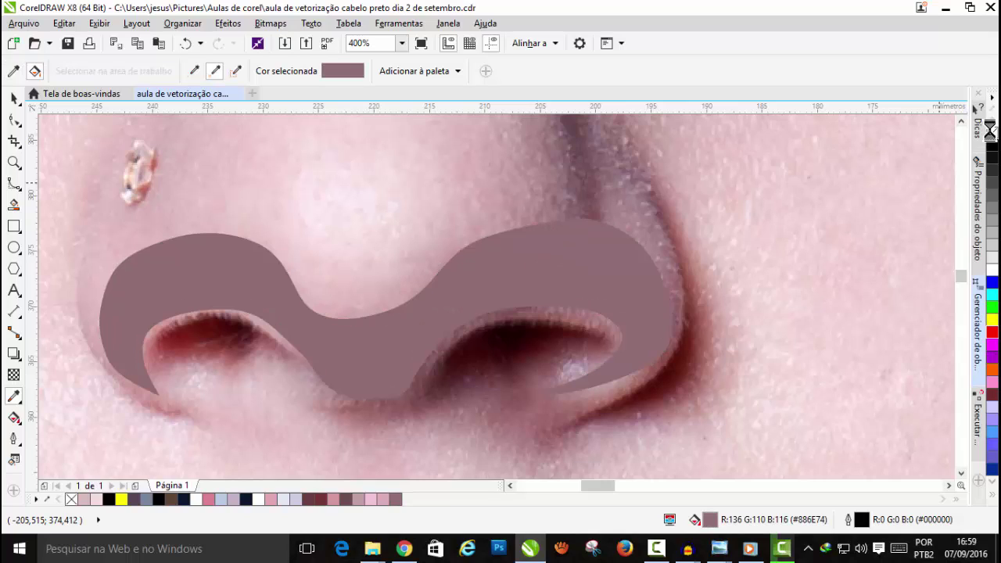
Step: Shift the nose shadow shape 420 mm horizontally from the photo onto the nose of the vector face
{"action": "key", "text": "ctrl+Page_Down"}
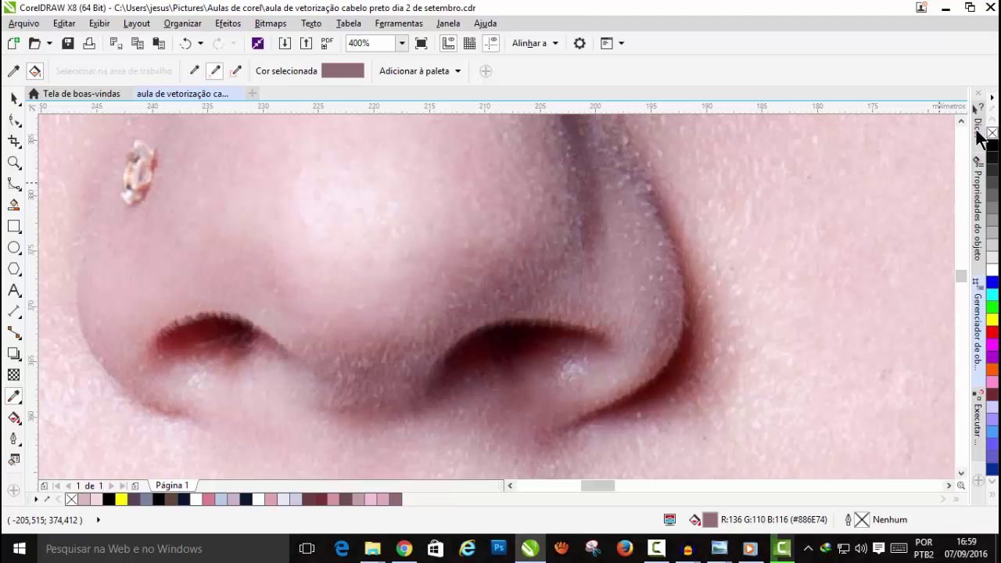
{"action": "scroll", "coordinate": [679, 229], "scroll_direction": "down", "scroll_amount": 8}
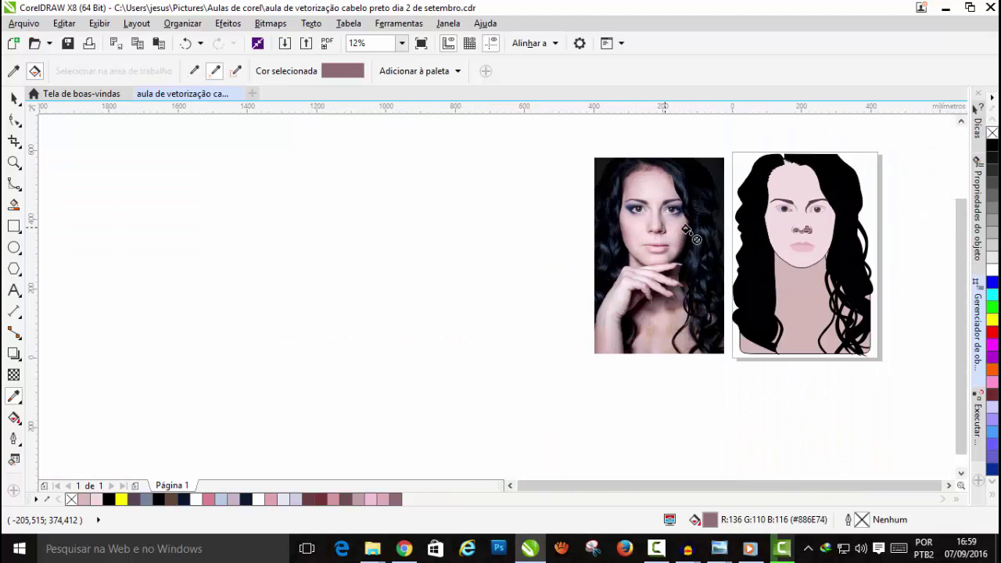
{"action": "scroll", "coordinate": [683, 228], "scroll_direction": "up", "scroll_amount": 5}
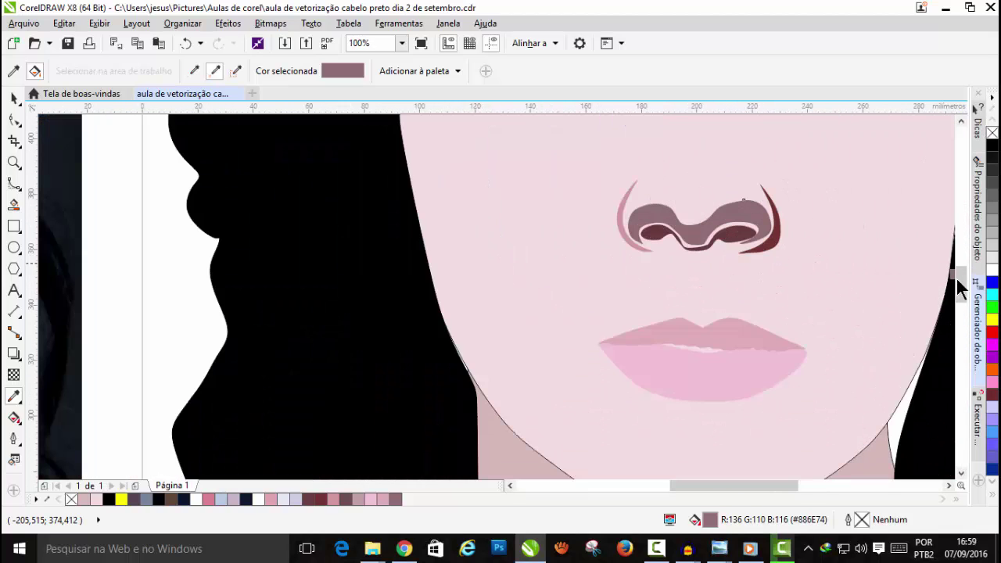
{"action": "left_click_drag", "start_coordinate": [959, 279], "coordinate": [965, 274]}
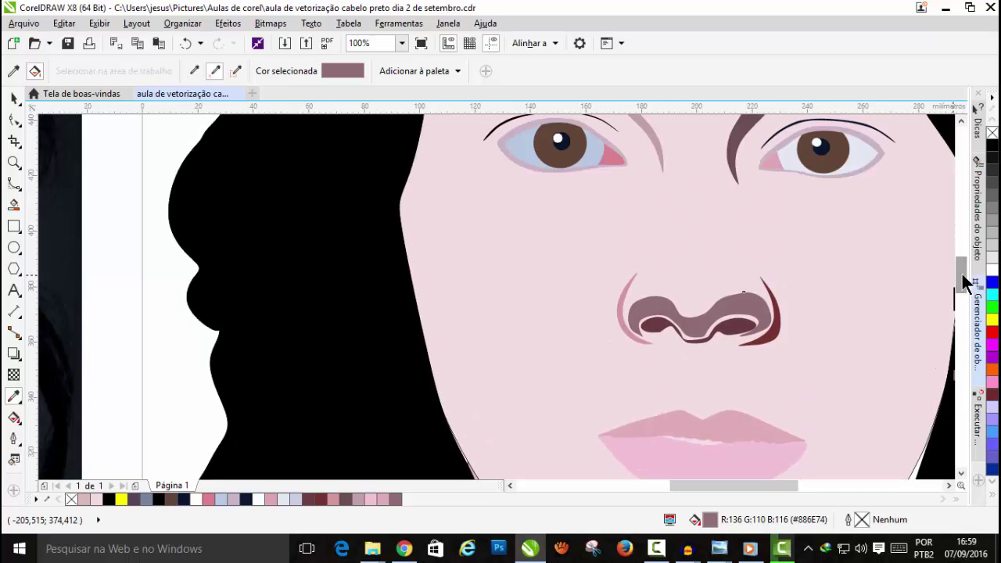
Step: Convert the nose shadow shape to a 300 dpi RGB (24-bit) bitmap with anti-aliasing and a transparent background
{"action": "left_click", "coordinate": [15, 98]}
{"action": "left_click", "coordinate": [708, 305]}
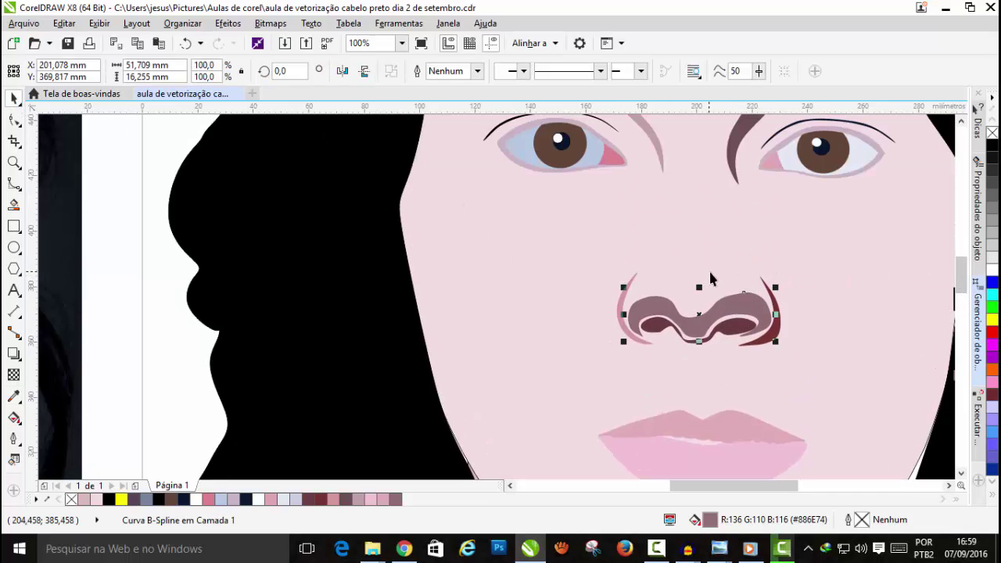
{"action": "left_click", "coordinate": [269, 24]}
{"action": "left_click", "coordinate": [283, 42]}
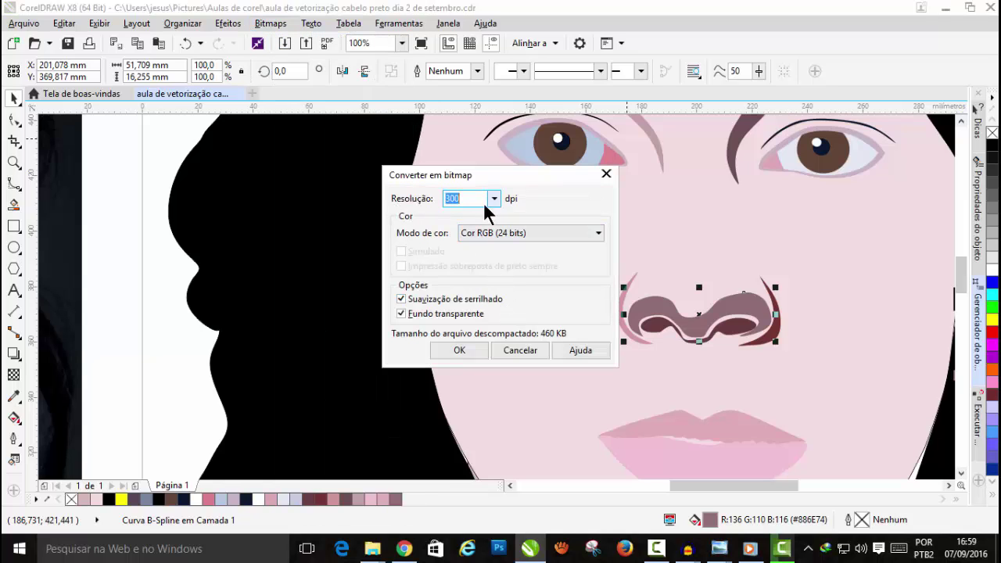
{"action": "left_click", "coordinate": [457, 350]}
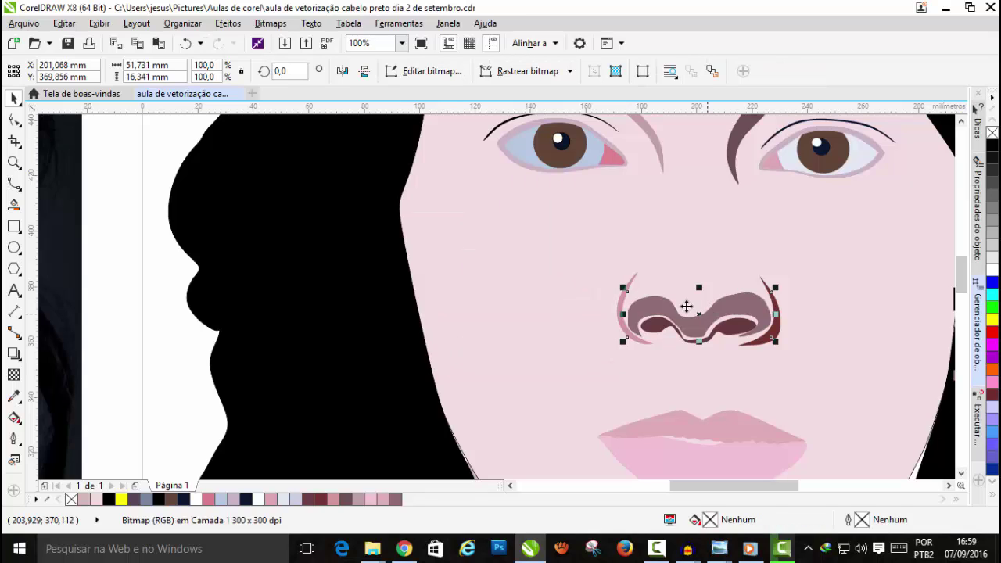
Step: Apply a Gaussian blur with a 45-pixel radius to the nose shadow bitmap
{"action": "left_click", "coordinate": [270, 25]}
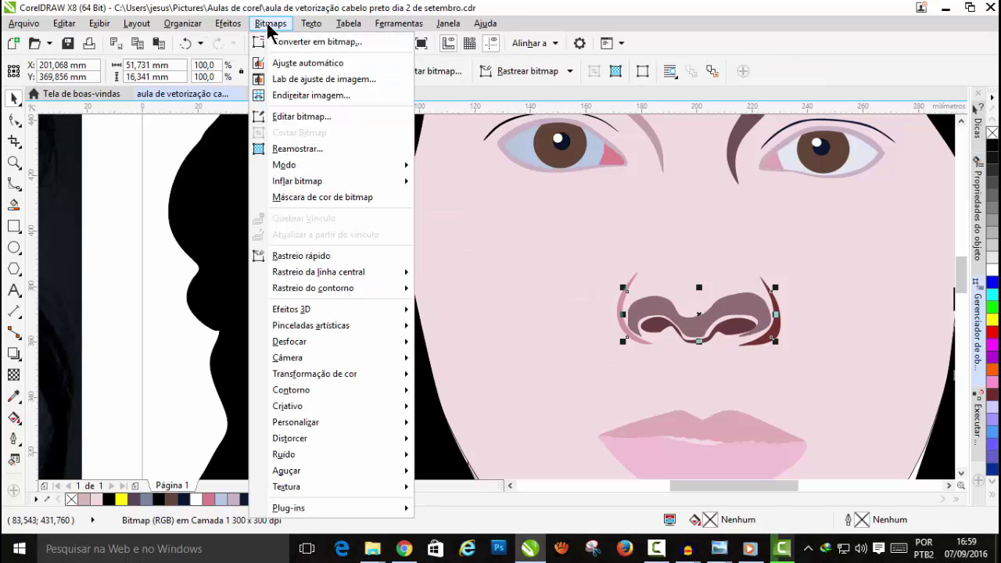
{"action": "mouse_move", "coordinate": [323, 351]}
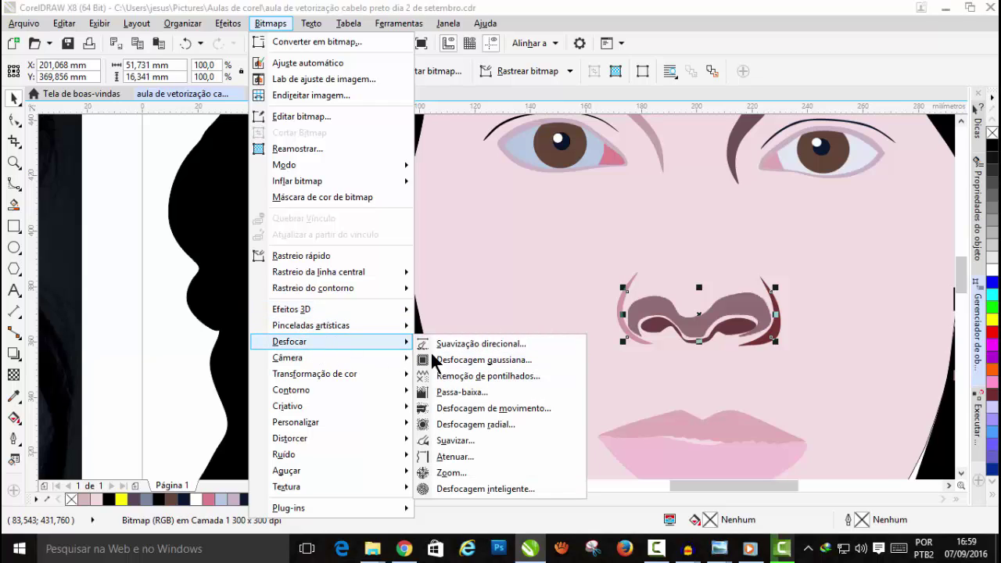
{"action": "left_click", "coordinate": [491, 359]}
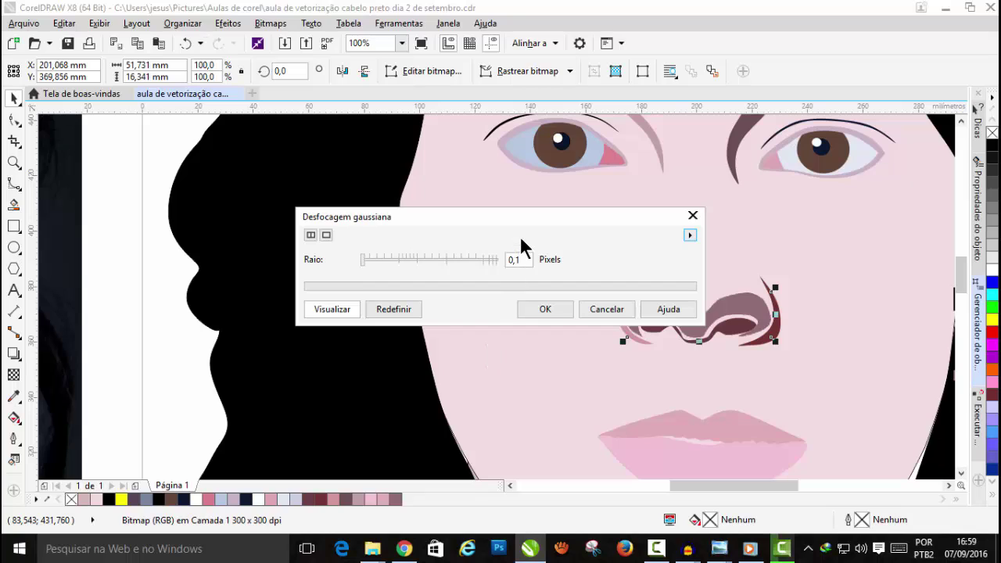
{"action": "left_click_drag", "start_coordinate": [517, 221], "coordinate": [449, 91]}
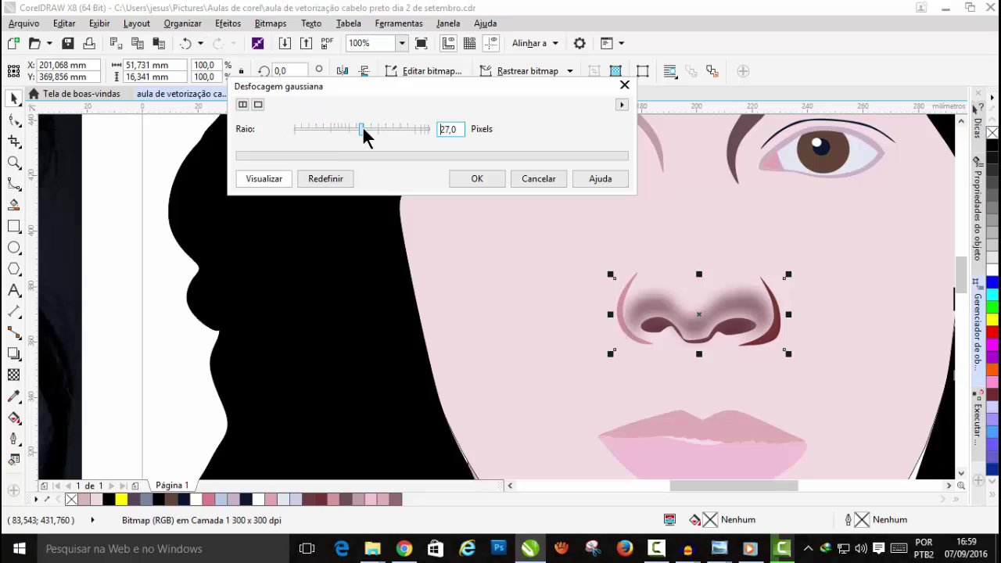
{"action": "left_click_drag", "start_coordinate": [372, 135], "coordinate": [377, 135]}
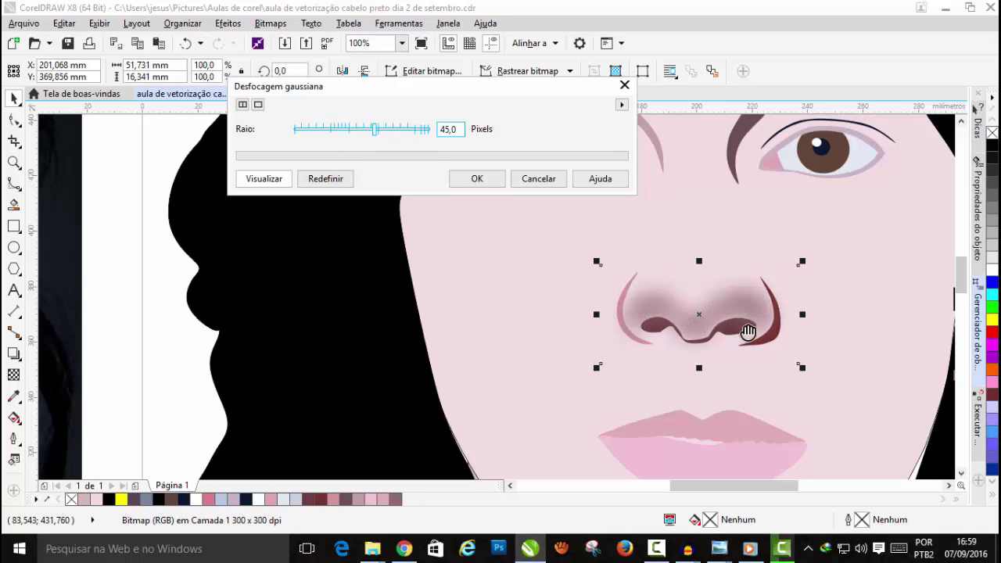
{"action": "left_click", "coordinate": [477, 179]}
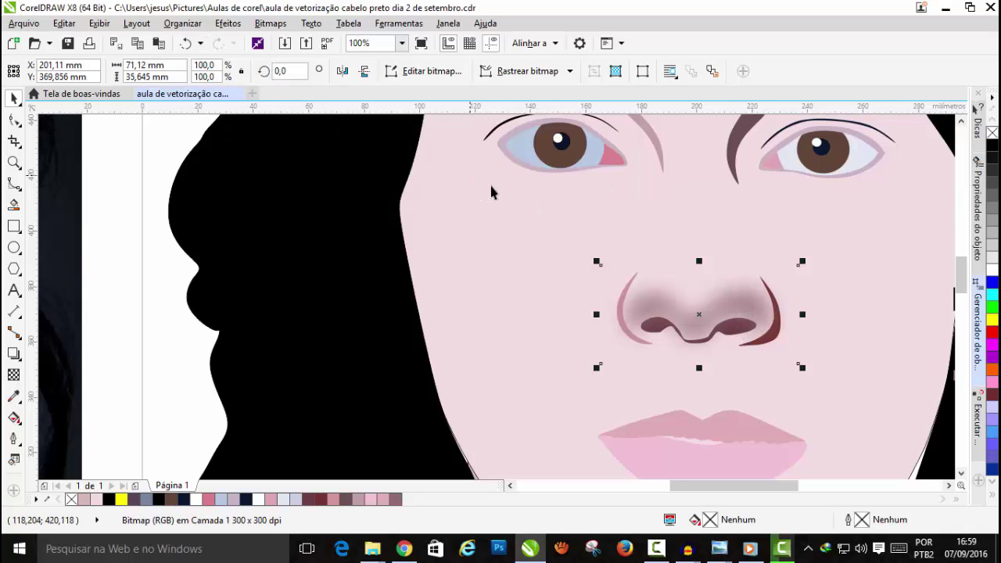
Step: Apply a linear transparency at about 90° to the blurred nose shadow, opaque at the nose base and fully transparent above the tip
{"action": "scroll", "coordinate": [750, 286], "scroll_direction": "down", "scroll_amount": 1}
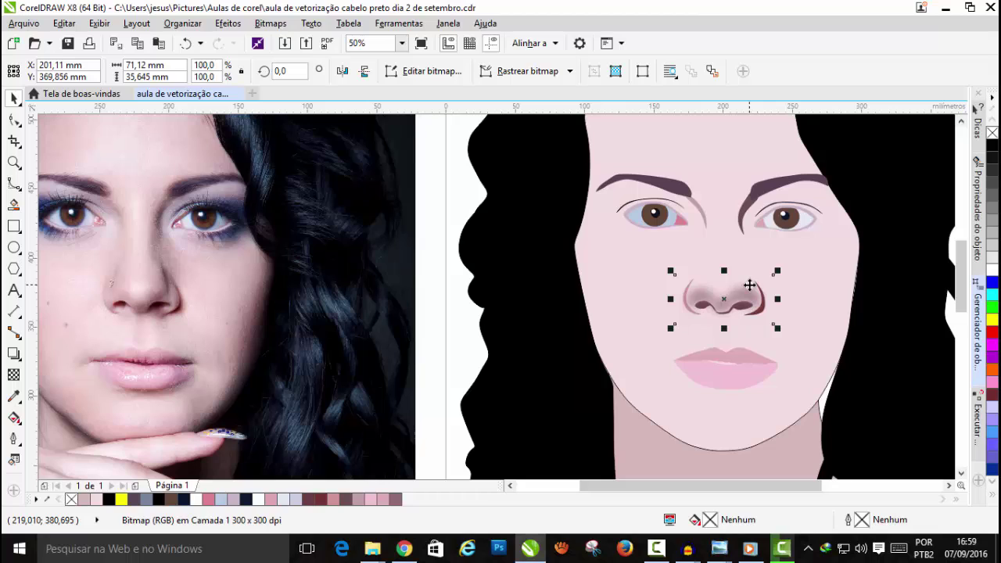
{"action": "scroll", "coordinate": [749, 286], "scroll_direction": "up", "scroll_amount": 1}
{"action": "scroll", "coordinate": [705, 301], "scroll_direction": "up", "scroll_amount": 1}
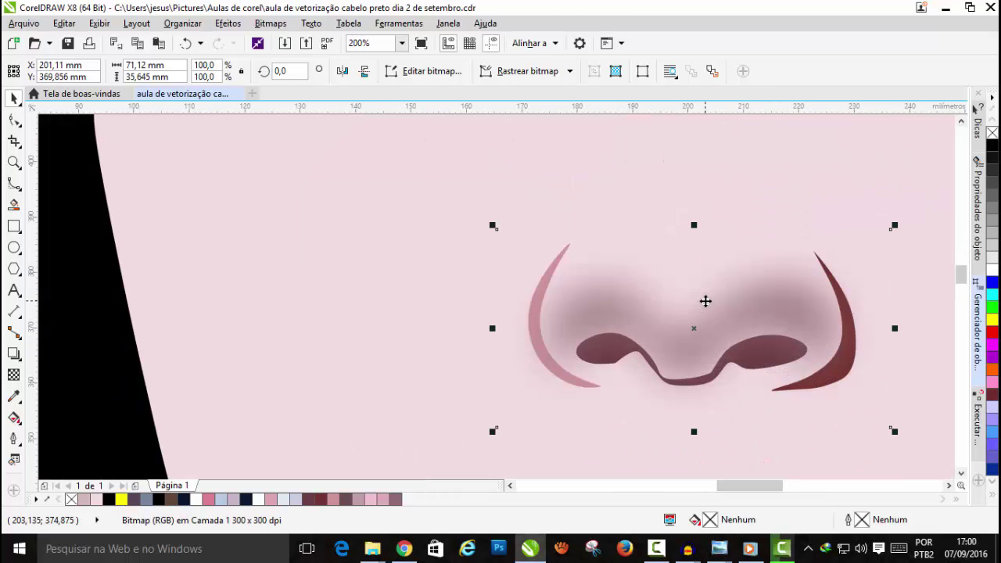
{"action": "scroll", "coordinate": [706, 301], "scroll_direction": "down", "scroll_amount": 2}
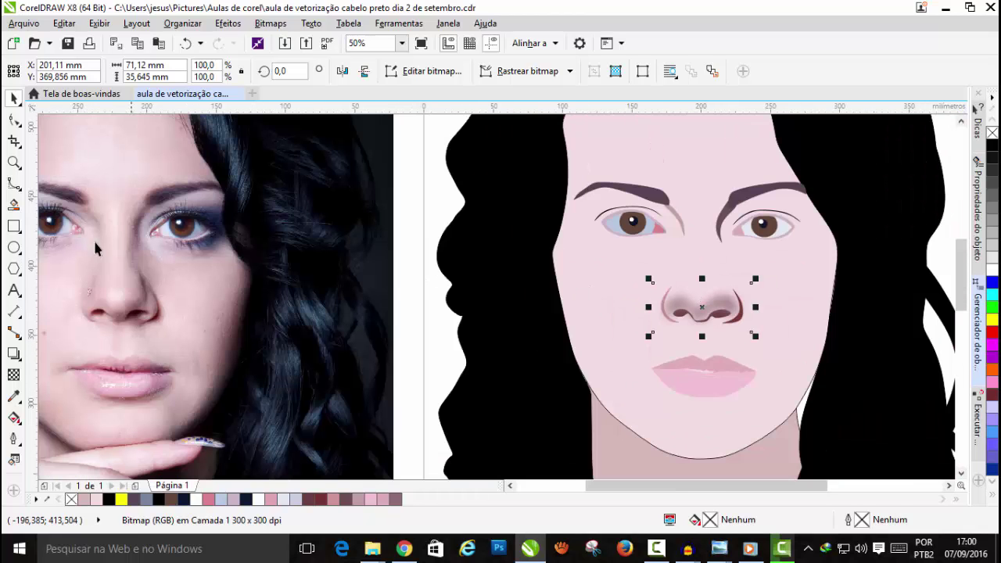
{"action": "left_click", "coordinate": [15, 375]}
{"action": "scroll", "coordinate": [706, 312], "scroll_direction": "up", "scroll_amount": 1}
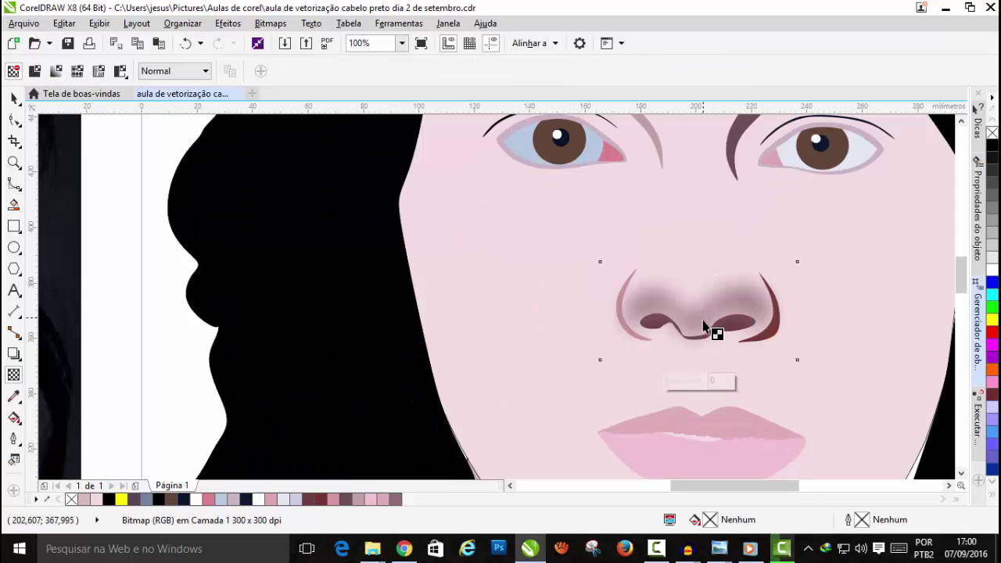
{"action": "left_click_drag", "start_coordinate": [697, 327], "coordinate": [697, 362]}
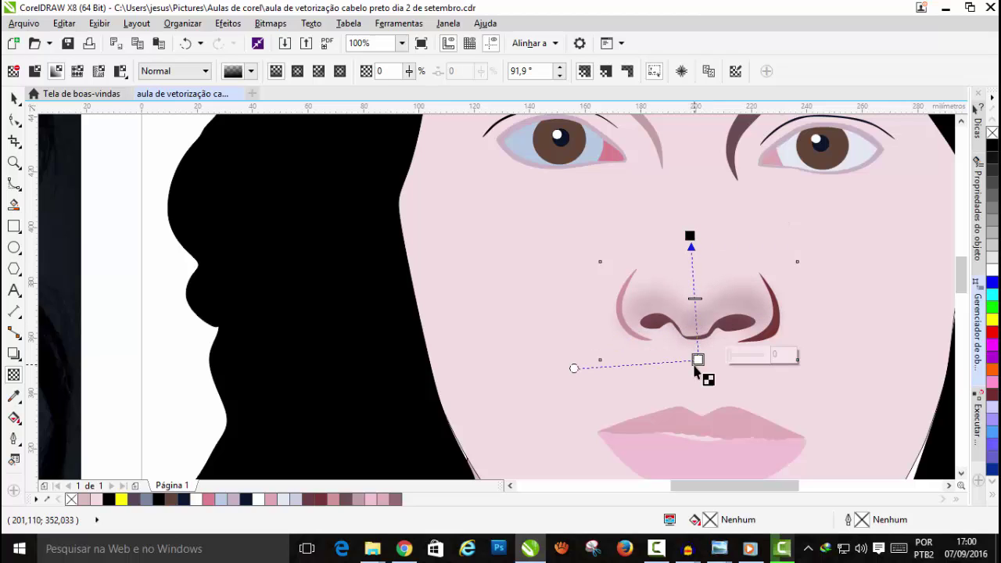
{"action": "left_click_drag", "start_coordinate": [692, 235], "coordinate": [698, 234]}
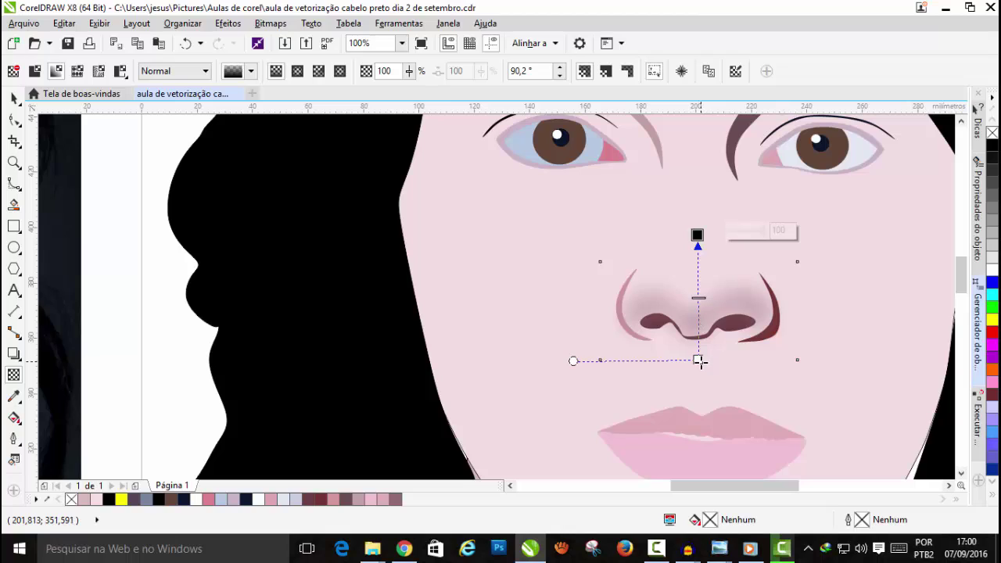
{"action": "left_click_drag", "start_coordinate": [698, 359], "coordinate": [699, 340]}
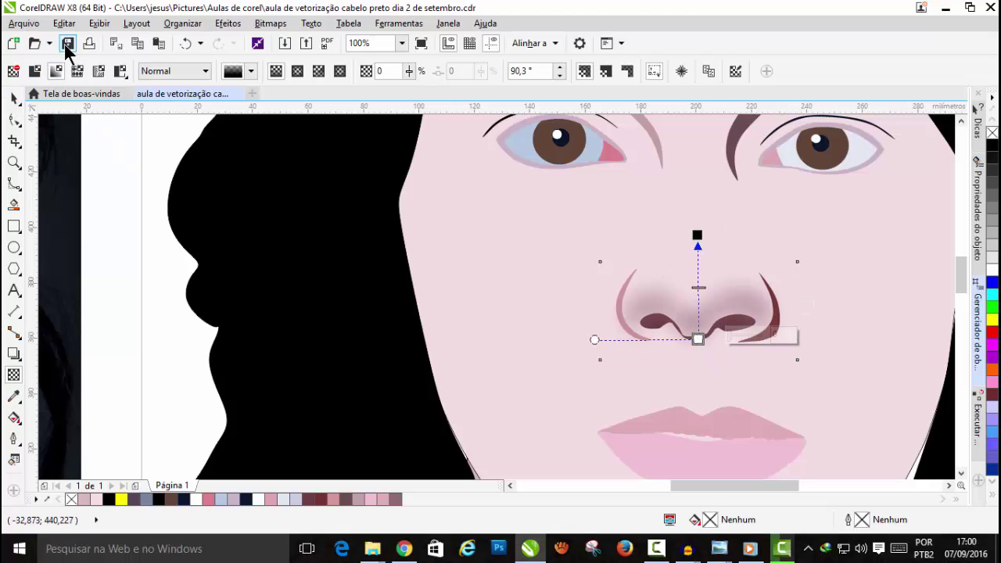
Step: PowerClip the blurred nose shadow inside the light pink face shape
{"action": "left_click", "coordinate": [226, 23]}
{"action": "mouse_move", "coordinate": [270, 23]}
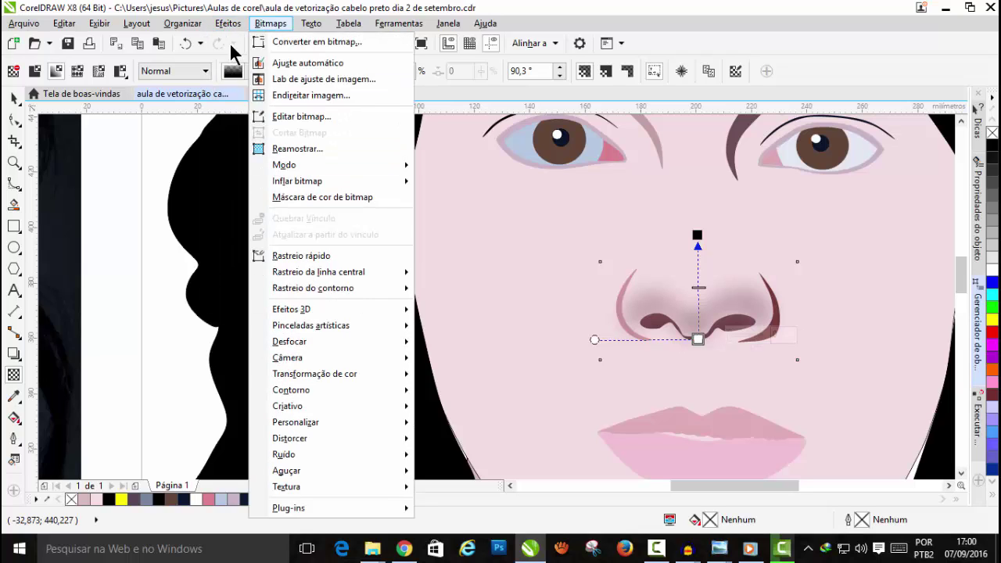
{"action": "mouse_move", "coordinate": [227, 24]}
{"action": "mouse_move", "coordinate": [279, 212]}
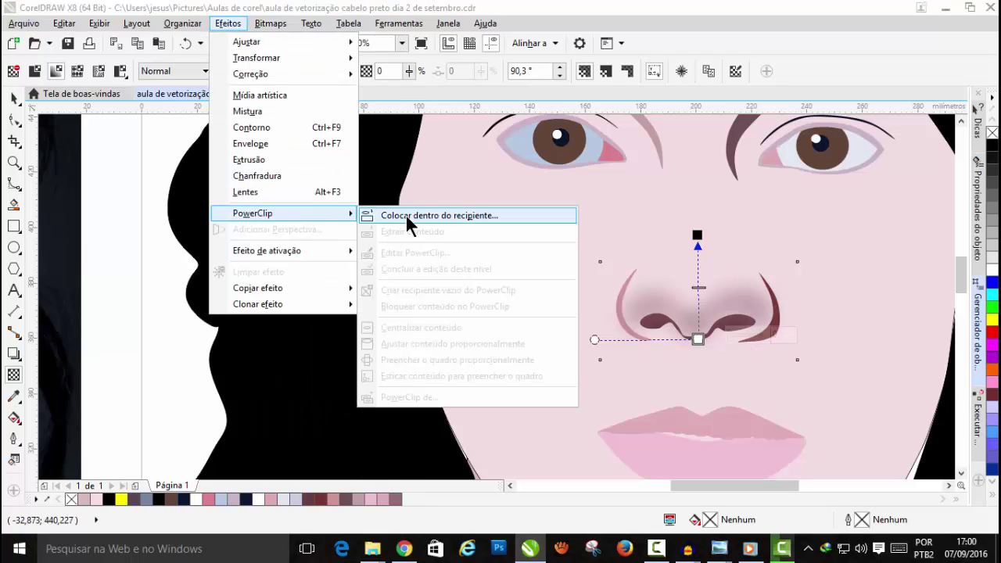
{"action": "left_click", "coordinate": [436, 217]}
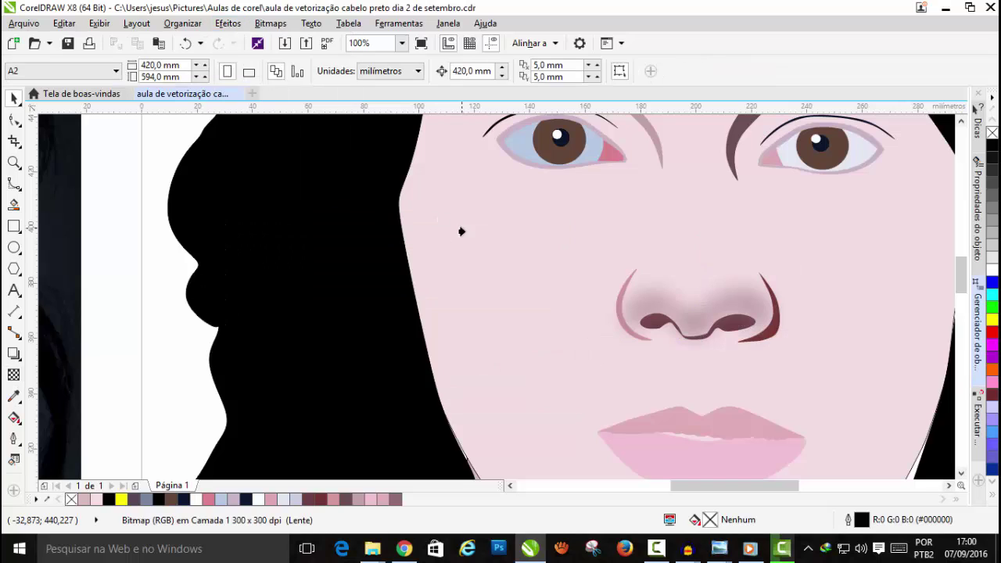
{"action": "left_click", "coordinate": [461, 232]}
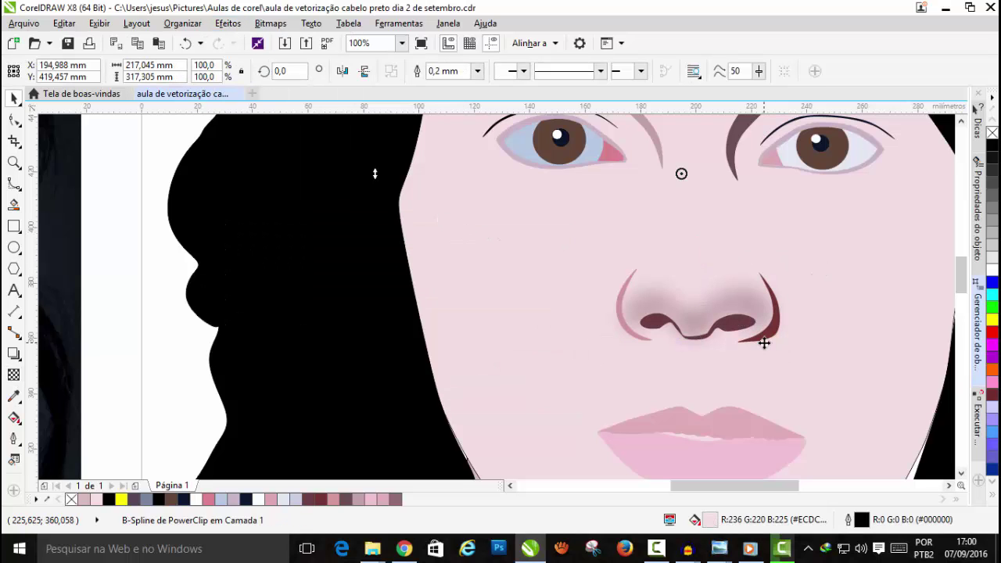
Step: Apply a linear transparency at about -80° to the dark red nostril-wing curve, opaque near its upper part and fading out below it
{"action": "scroll", "coordinate": [795, 300], "scroll_direction": "down", "scroll_amount": 2}
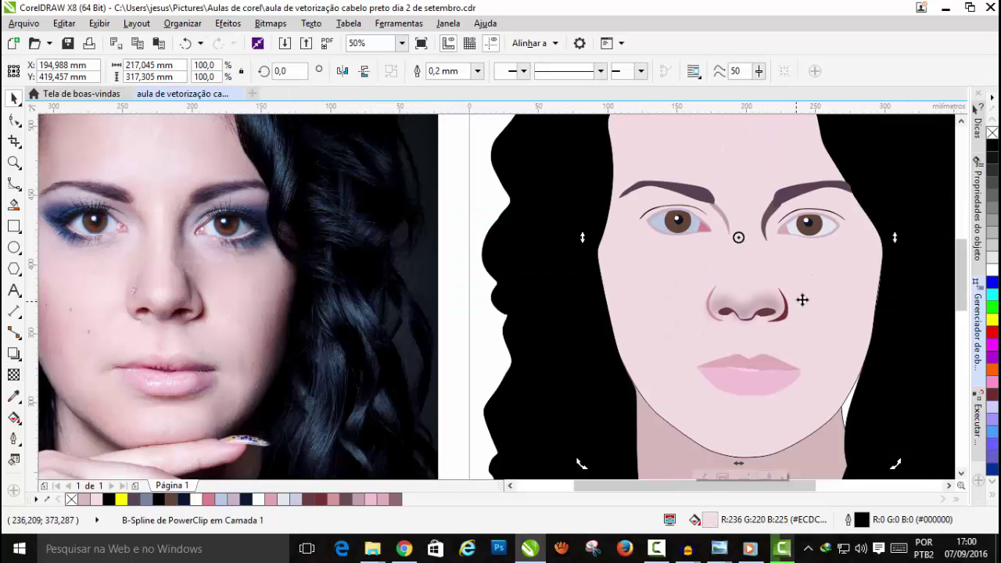
{"action": "scroll", "coordinate": [811, 301], "scroll_direction": "down", "scroll_amount": 1}
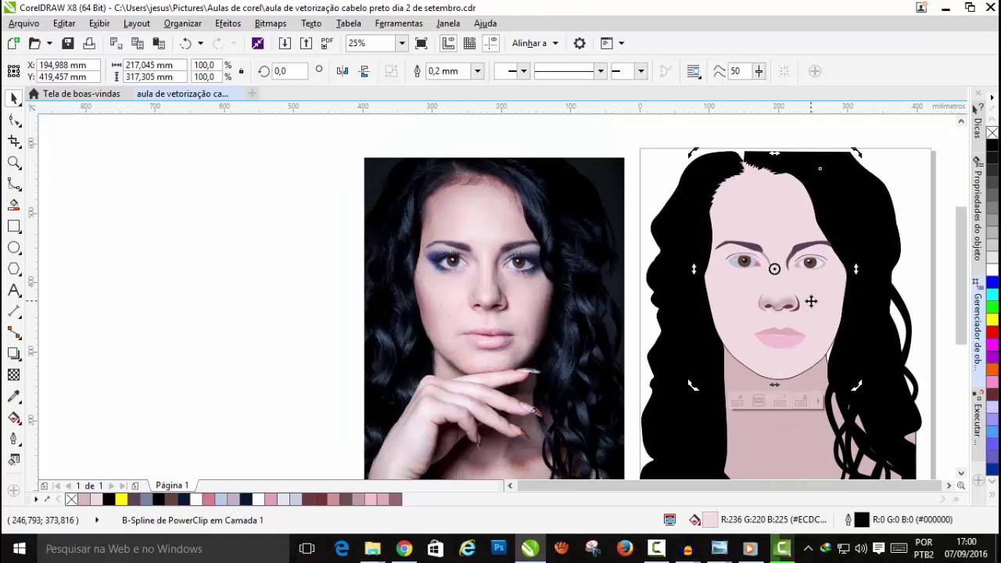
{"action": "scroll", "coordinate": [811, 301], "scroll_direction": "up", "scroll_amount": 1}
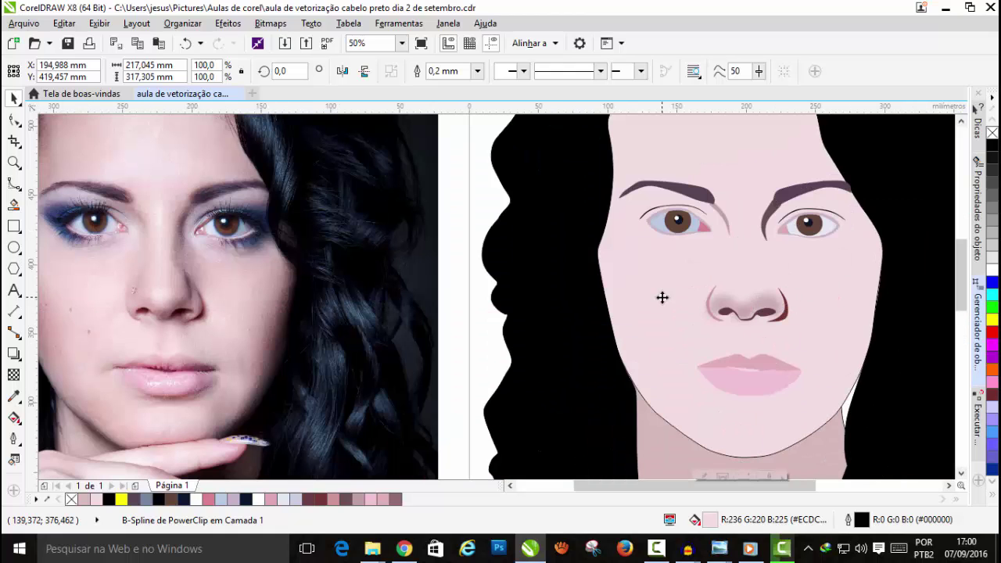
{"action": "scroll", "coordinate": [797, 319], "scroll_direction": "up", "scroll_amount": 2}
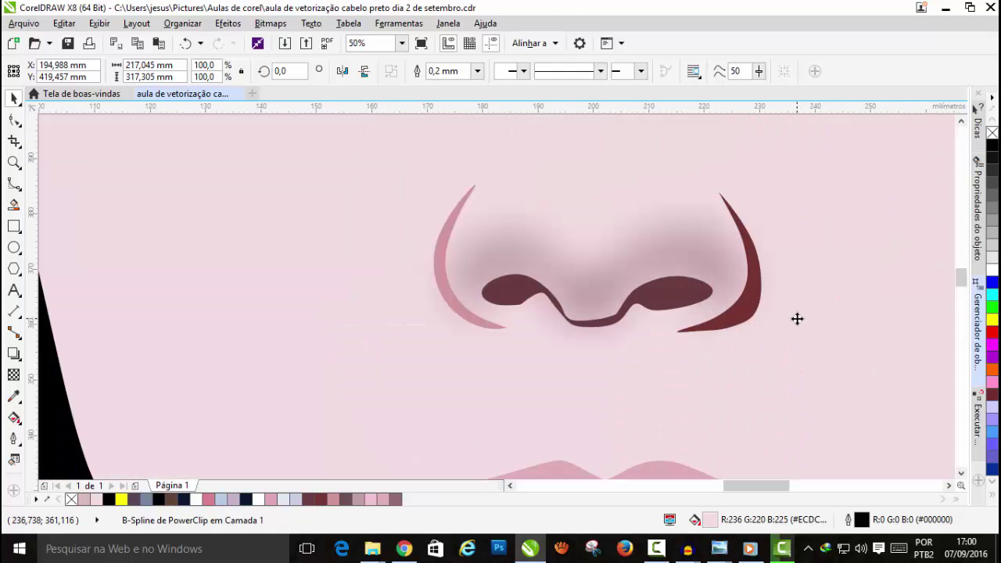
{"action": "left_click", "coordinate": [748, 314]}
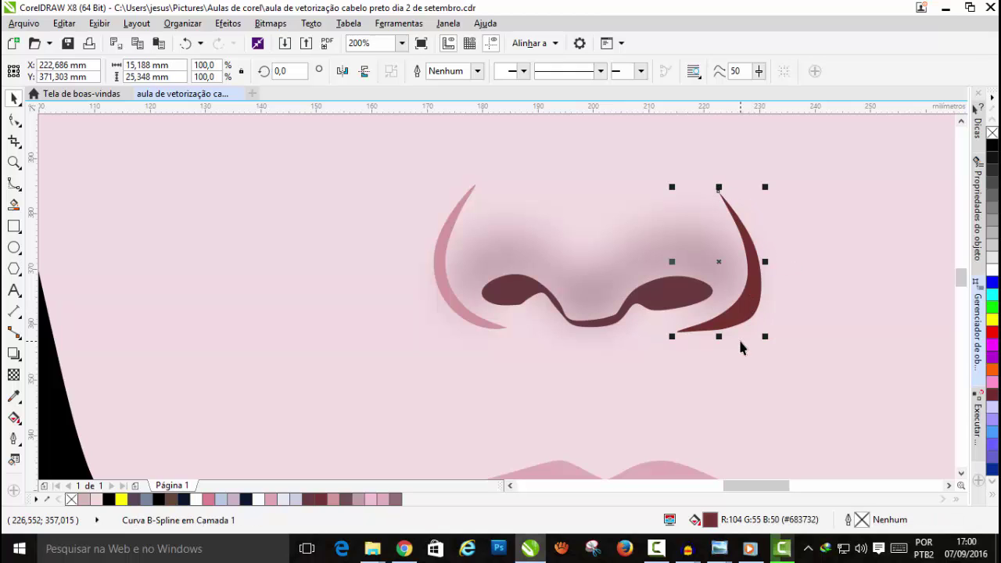
{"action": "left_click", "coordinate": [14, 375]}
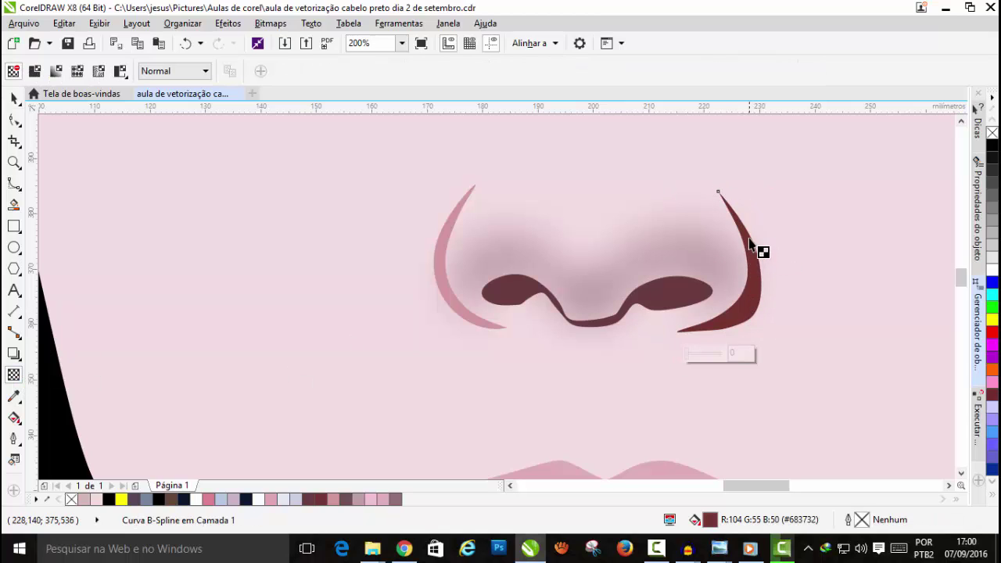
{"action": "left_click_drag", "start_coordinate": [749, 238], "coordinate": [765, 377]}
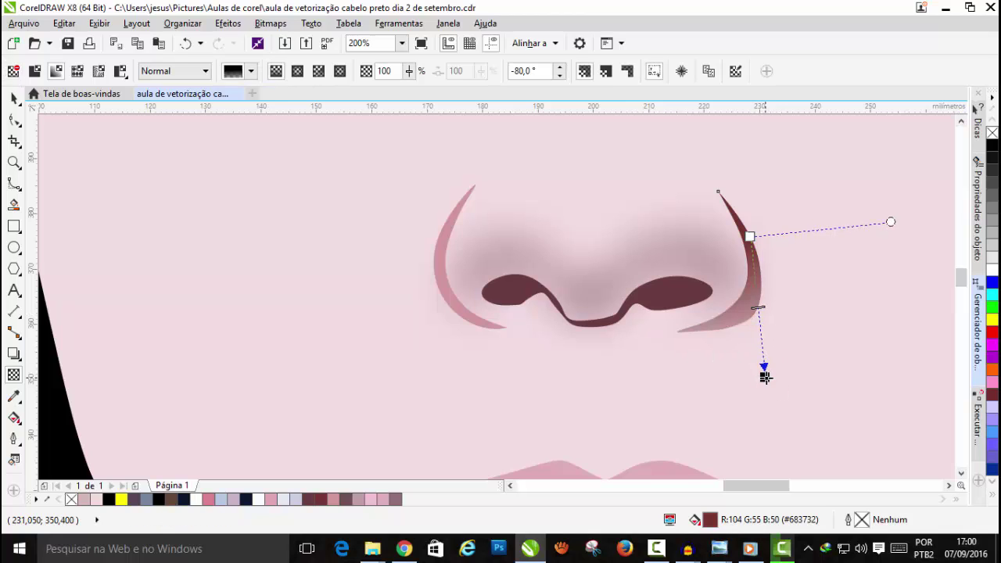
Step: Convert the dark red nostril-wing curve to a 300 dpi RGB (24-bit) bitmap with anti-aliasing and a transparent background
{"action": "left_click", "coordinate": [270, 23]}
{"action": "left_click", "coordinate": [266, 39]}
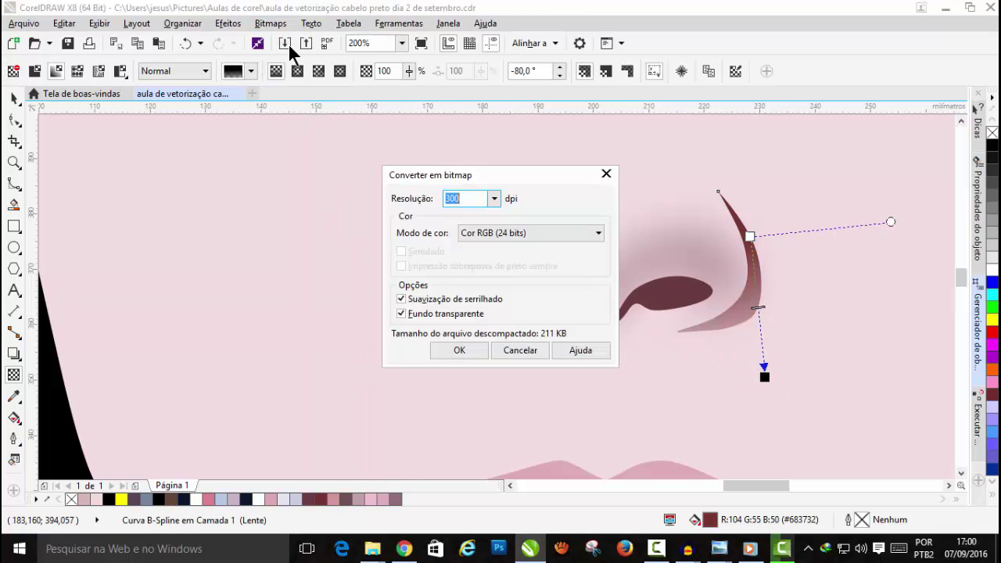
{"action": "left_click", "coordinate": [464, 340]}
Step: Apply a Gaussian blur with a 3.4-pixel radius to the dark red nostril-wing bitmap
{"action": "left_click", "coordinate": [272, 24]}
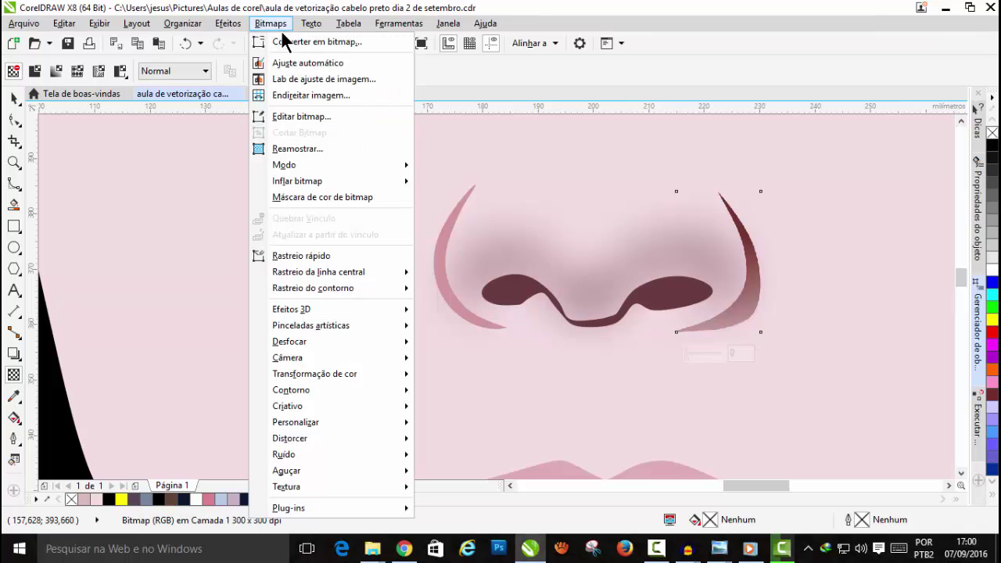
{"action": "mouse_move", "coordinate": [320, 344]}
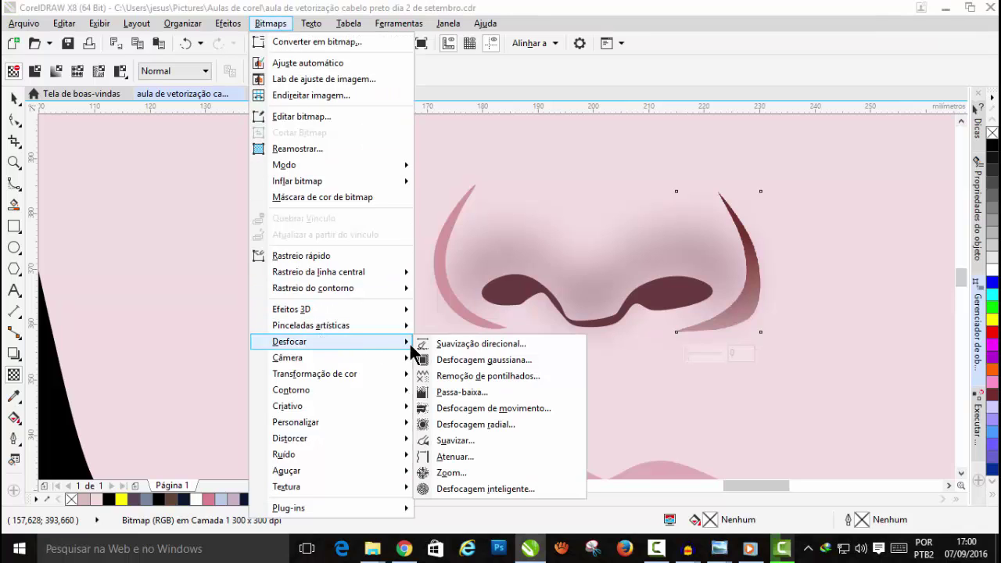
{"action": "left_click", "coordinate": [469, 359]}
{"action": "left_click_drag", "start_coordinate": [534, 219], "coordinate": [298, 67]}
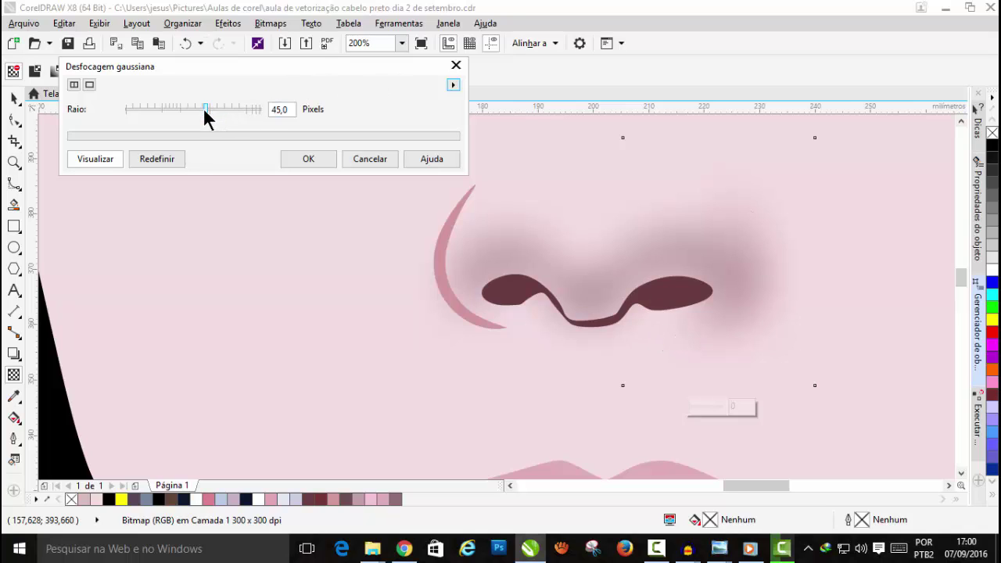
{"action": "left_click_drag", "start_coordinate": [204, 110], "coordinate": [149, 108]}
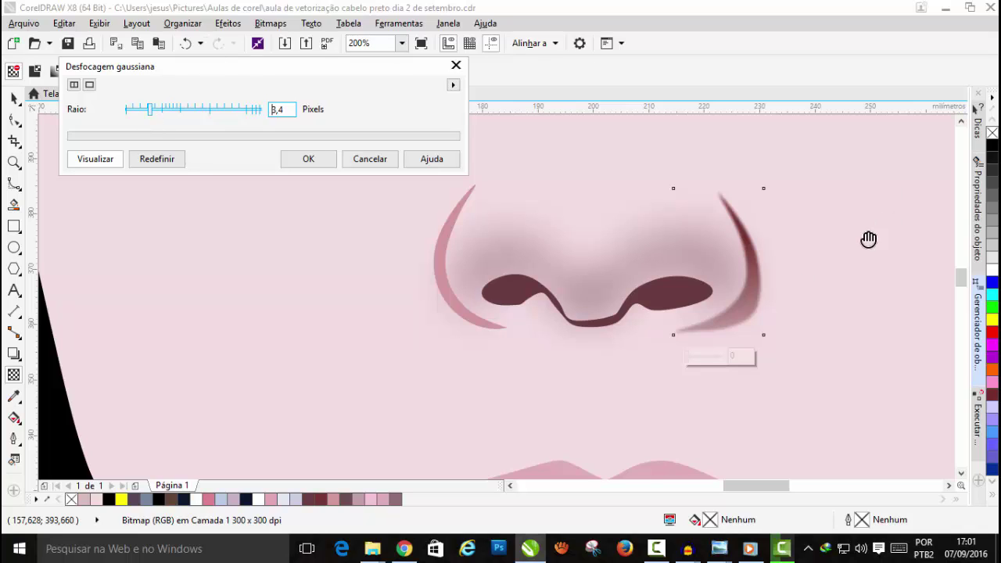
{"action": "left_click", "coordinate": [307, 160]}
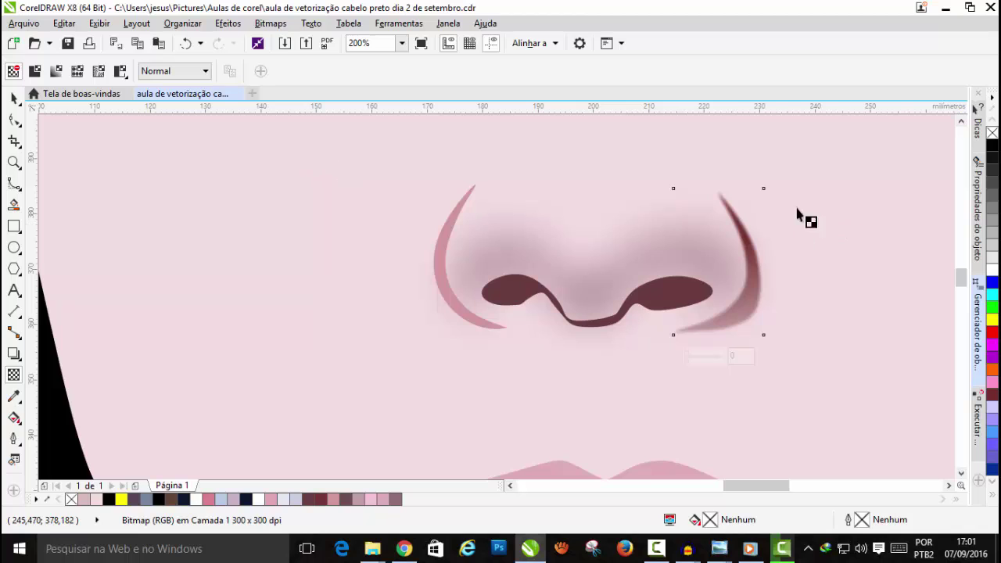
Step: Add a linear transparency at about -53° to the blurred dark red nostril-wing bitmap, starting mid-curve and fading out below its lower end
{"action": "scroll", "coordinate": [765, 210], "scroll_direction": "down", "scroll_amount": 3}
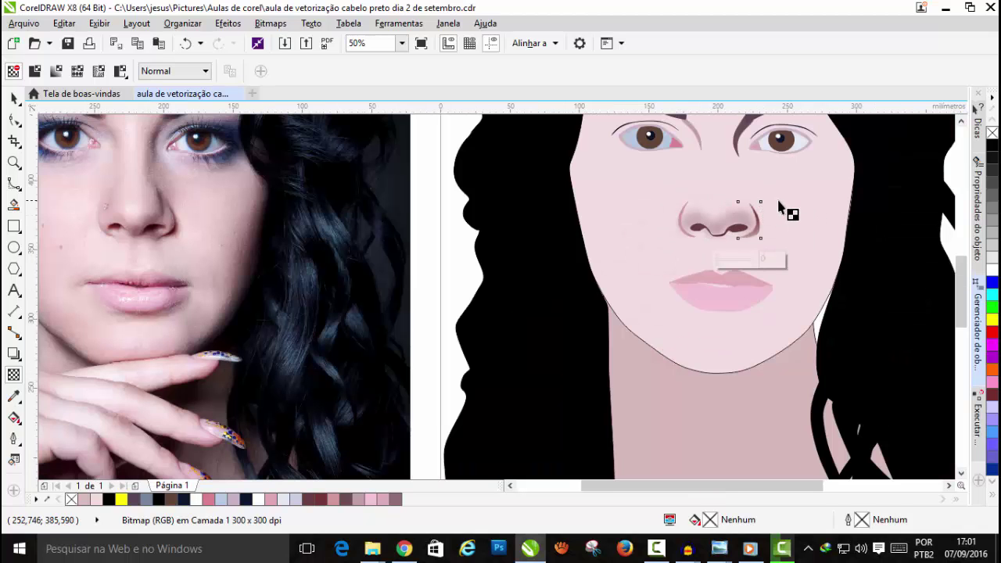
{"action": "scroll", "coordinate": [767, 231], "scroll_direction": "up", "scroll_amount": 3}
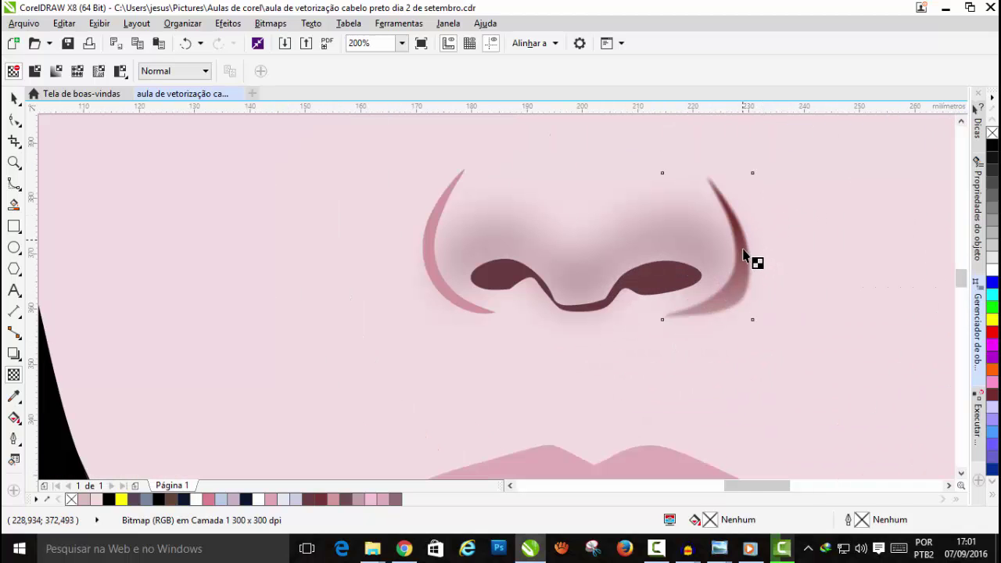
{"action": "left_click_drag", "start_coordinate": [741, 239], "coordinate": [765, 320]}
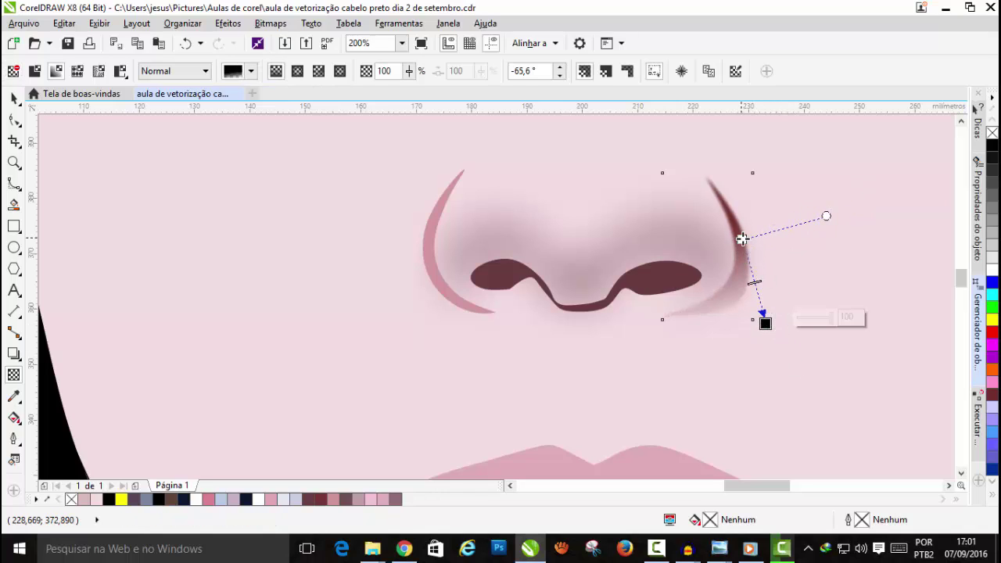
{"action": "left_click_drag", "start_coordinate": [741, 238], "coordinate": [741, 270]}
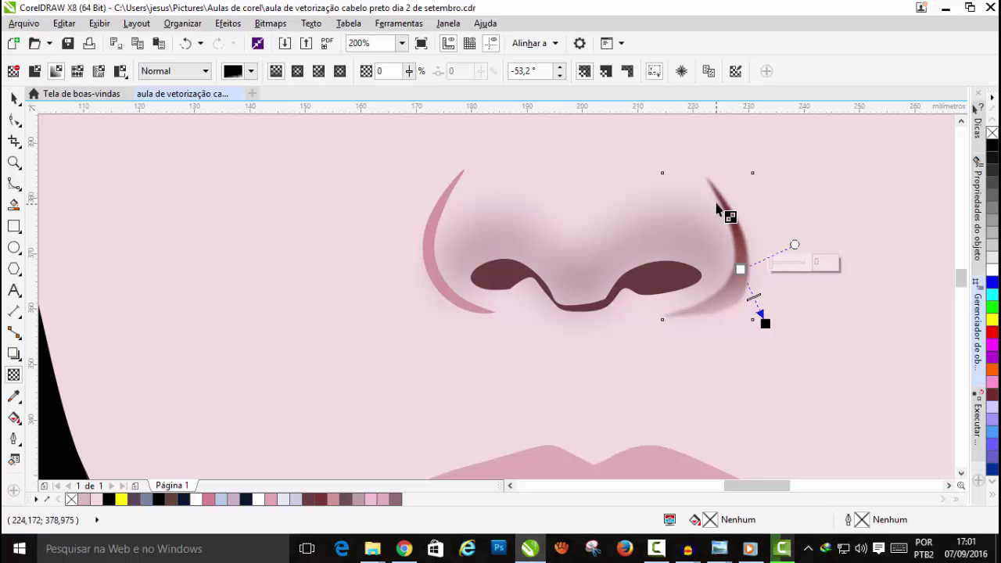
Step: Apply a linear transparency at about -158° to the light pink nostril-wing curve, opaque near its upper end and fading down and outward
{"action": "left_click", "coordinate": [14, 99]}
{"action": "left_click", "coordinate": [431, 270]}
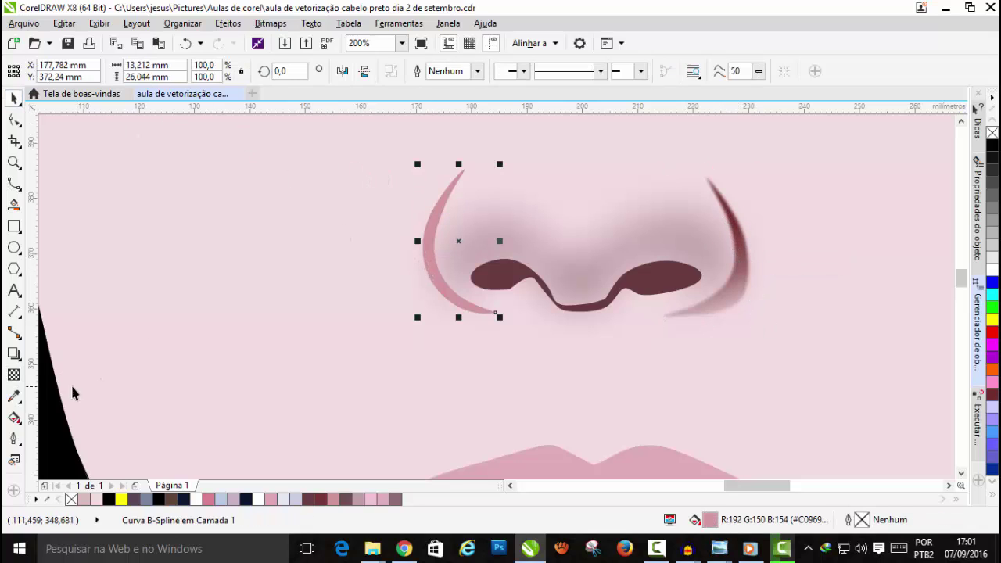
{"action": "left_click", "coordinate": [14, 375]}
{"action": "left_click_drag", "start_coordinate": [438, 218], "coordinate": [470, 190]}
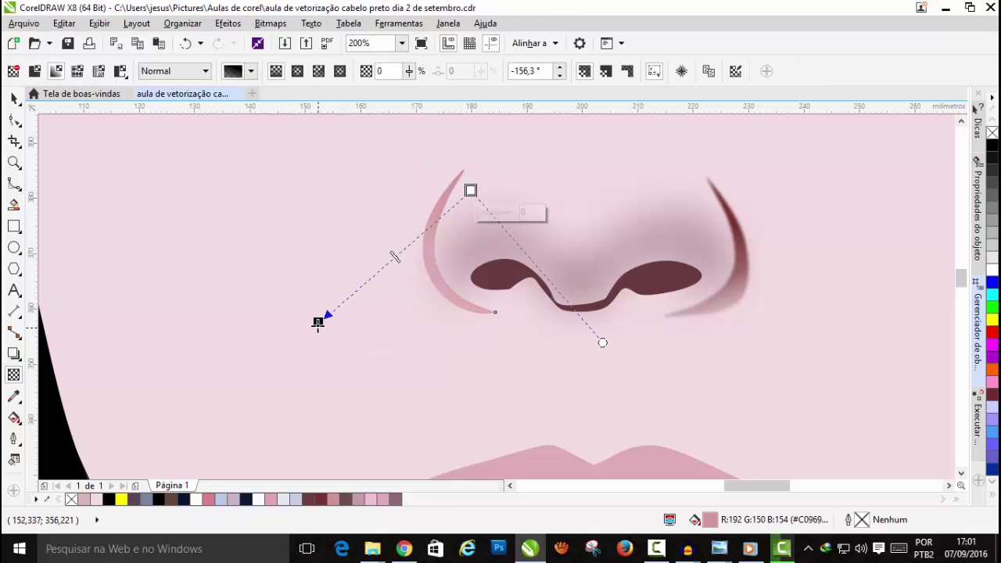
{"action": "left_click_drag", "start_coordinate": [317, 322], "coordinate": [379, 265]}
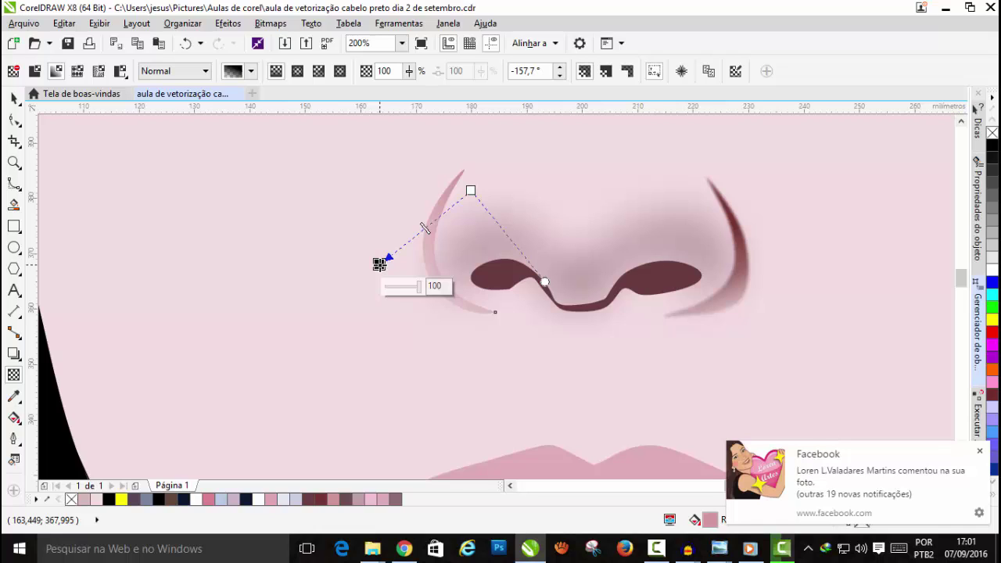
{"action": "left_click", "coordinate": [471, 190]}
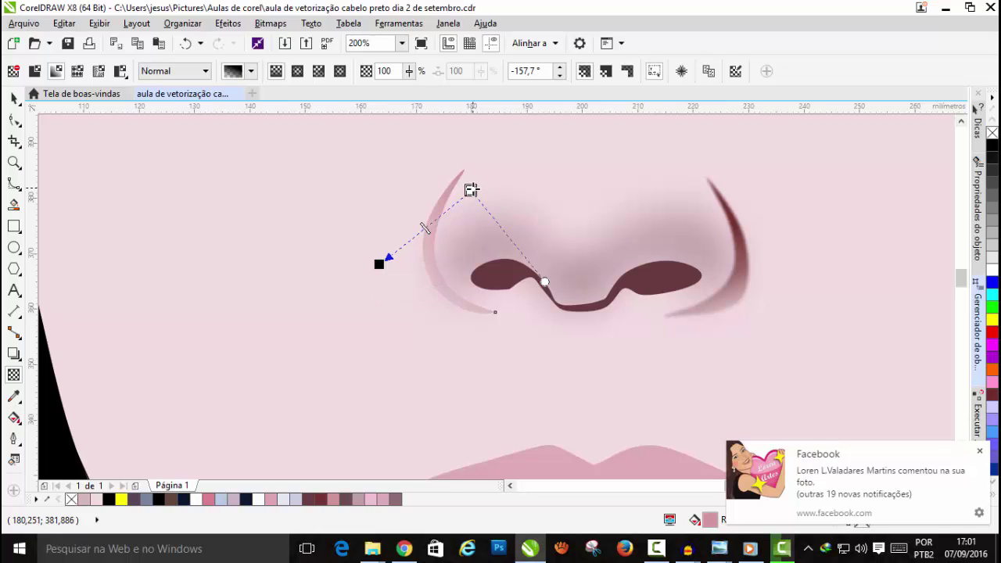
Step: Convert the light pink nostril-wing curve to a 300 dpi RGB (24-bit) bitmap with anti-aliasing and a transparent background
{"action": "left_click", "coordinate": [15, 99]}
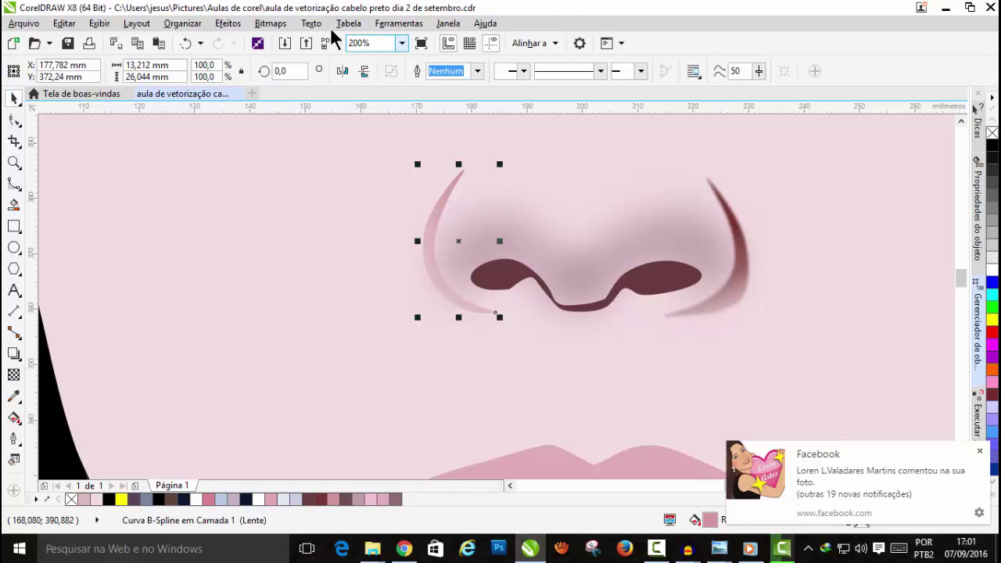
{"action": "left_click", "coordinate": [270, 23]}
{"action": "left_click", "coordinate": [290, 39]}
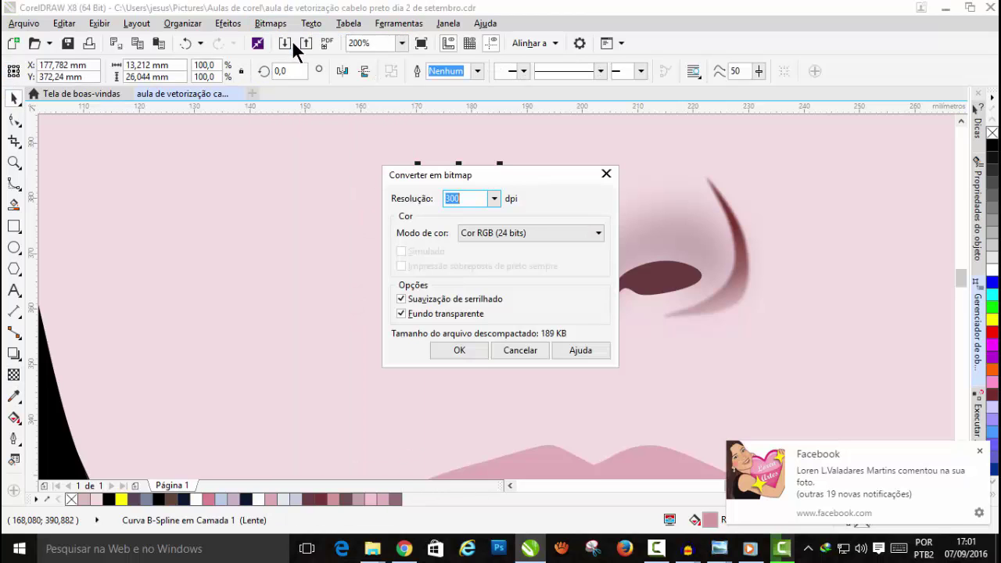
{"action": "left_click", "coordinate": [461, 354]}
Step: Apply a Gaussian blur with a 3.0-pixel radius to the light pink nostril-wing bitmap
{"action": "left_click", "coordinate": [269, 23]}
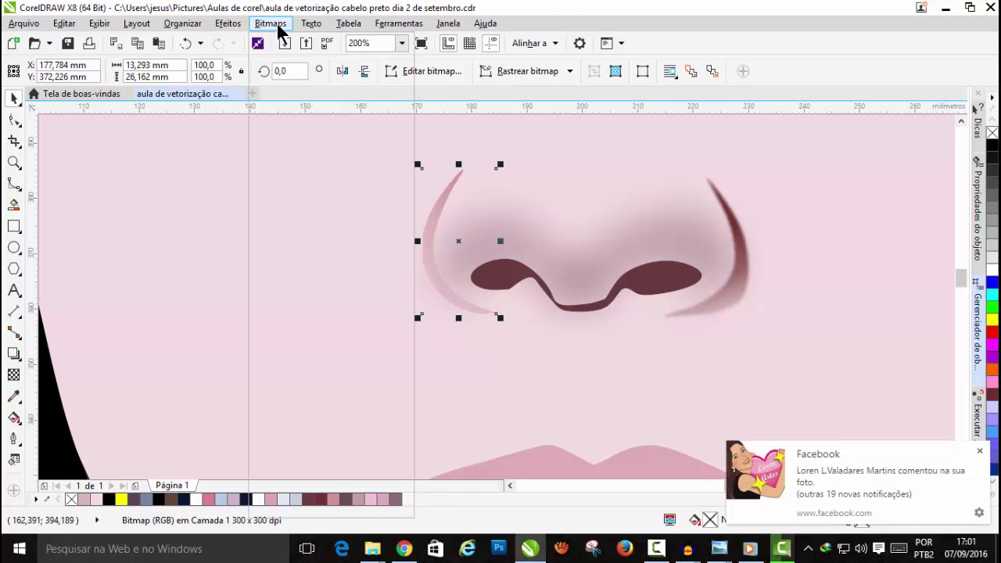
{"action": "mouse_move", "coordinate": [317, 342]}
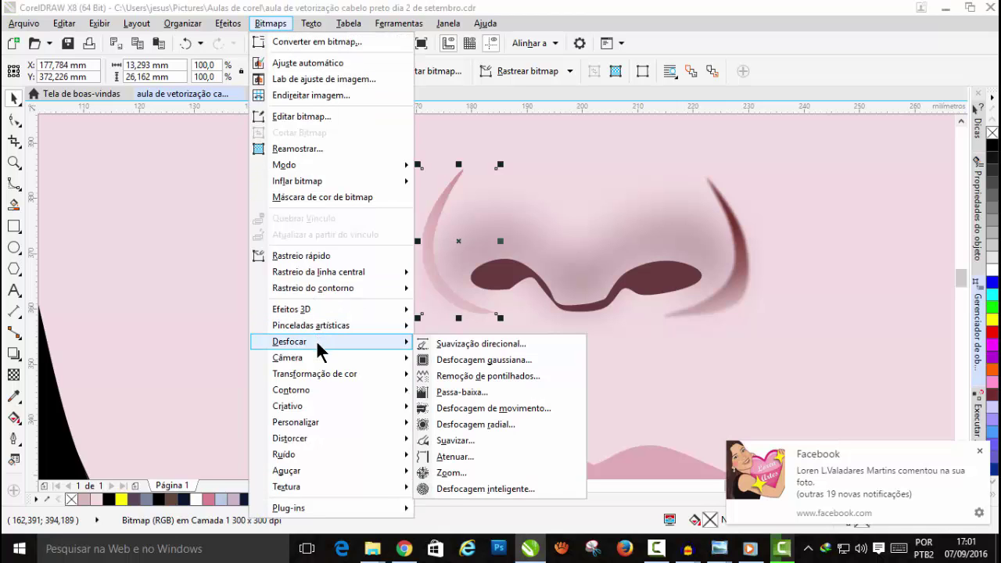
{"action": "left_click", "coordinate": [477, 359]}
{"action": "left_click_drag", "start_coordinate": [468, 219], "coordinate": [834, 78]}
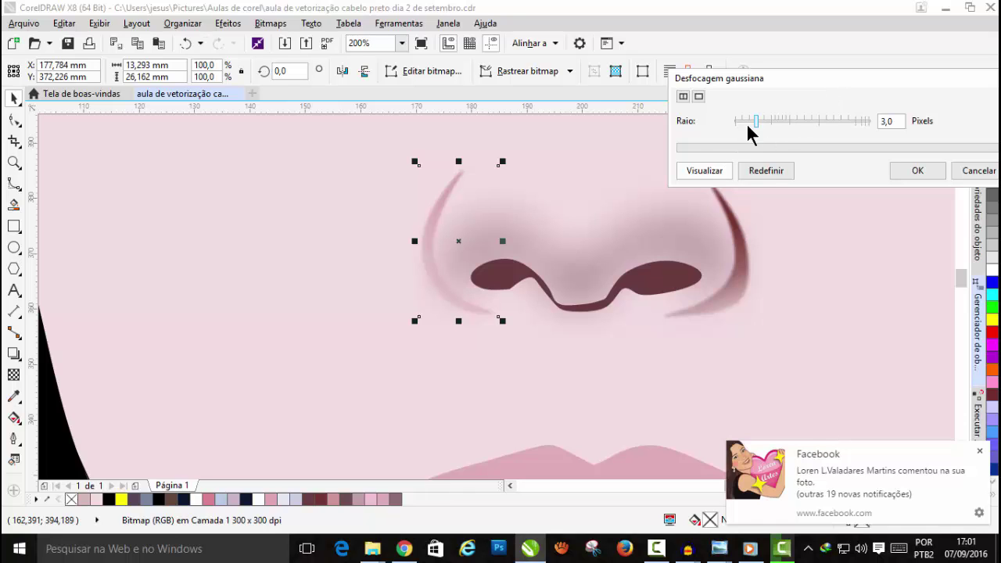
{"action": "left_click", "coordinate": [915, 171]}
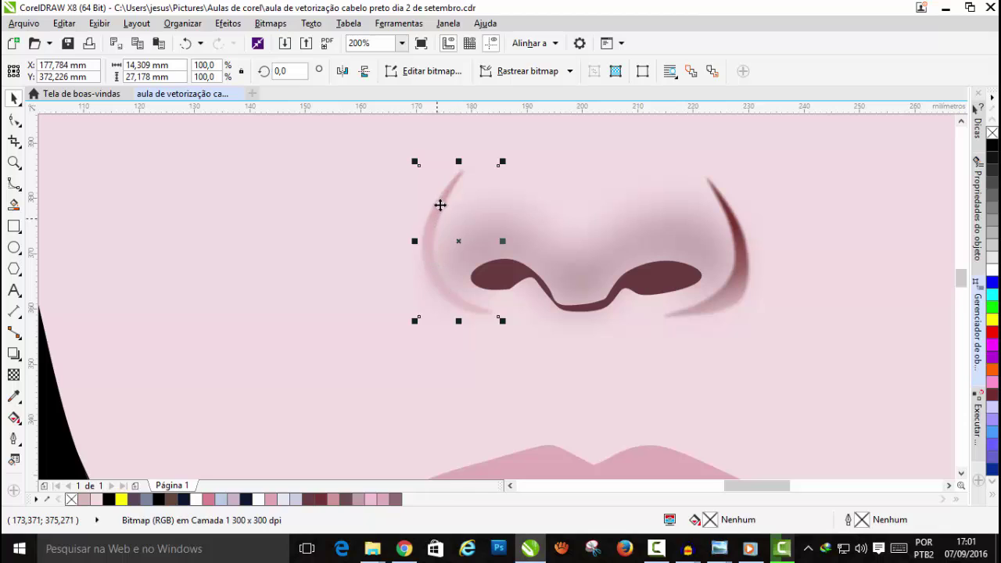
Step: Add a linear transparency to the blurred light pink nostril-wing bitmap, starting mid-curve and fading downward and outward past its outer side
{"action": "left_click", "coordinate": [14, 374]}
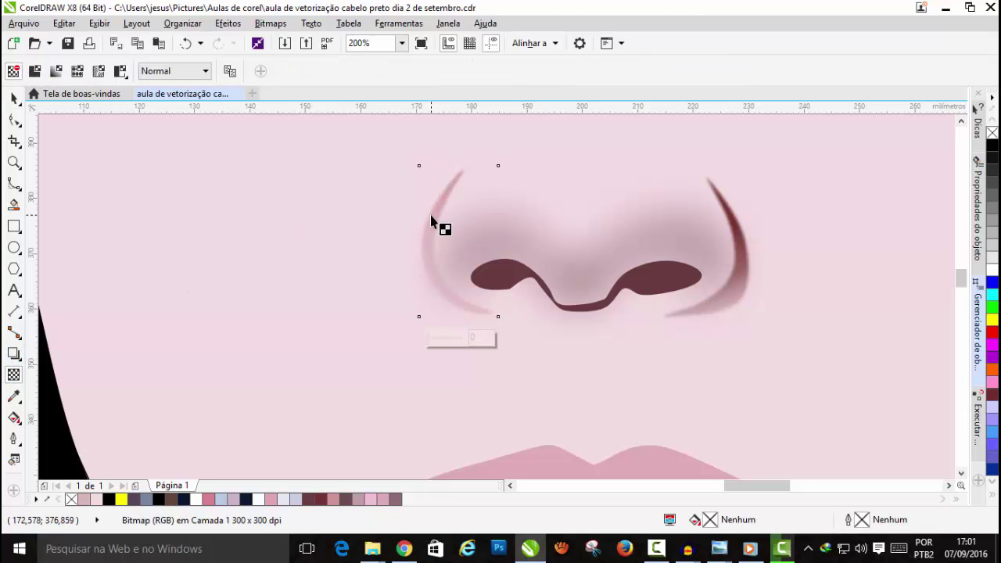
{"action": "left_click_drag", "start_coordinate": [431, 215], "coordinate": [309, 280]}
{"action": "left_click", "coordinate": [14, 97]}
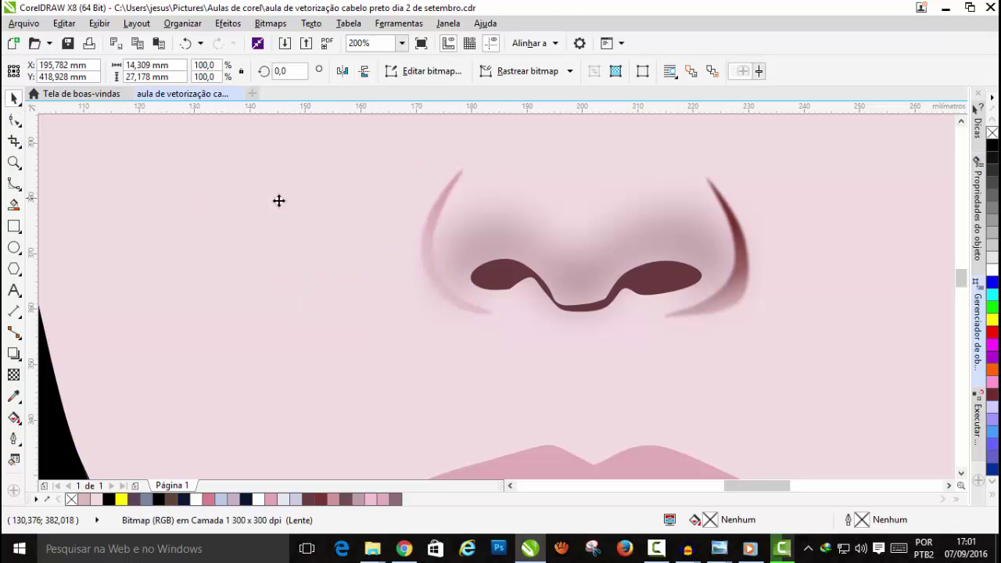
{"action": "left_click", "coordinate": [306, 208]}
Step: Place both blurred nostril-wing bitmaps, the dark red and the light pink one, inside the face shape as a PowerClip
{"action": "scroll", "coordinate": [308, 208], "scroll_direction": "down", "scroll_amount": 2}
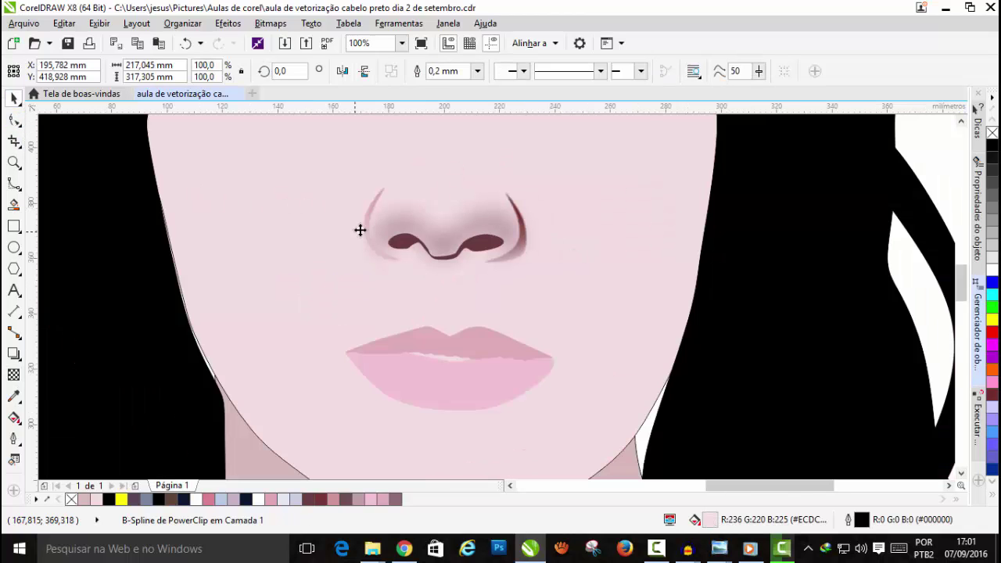
{"action": "scroll", "coordinate": [434, 199], "scroll_direction": "down", "scroll_amount": 1}
{"action": "scroll", "coordinate": [962, 266], "scroll_direction": "up", "scroll_amount": 2}
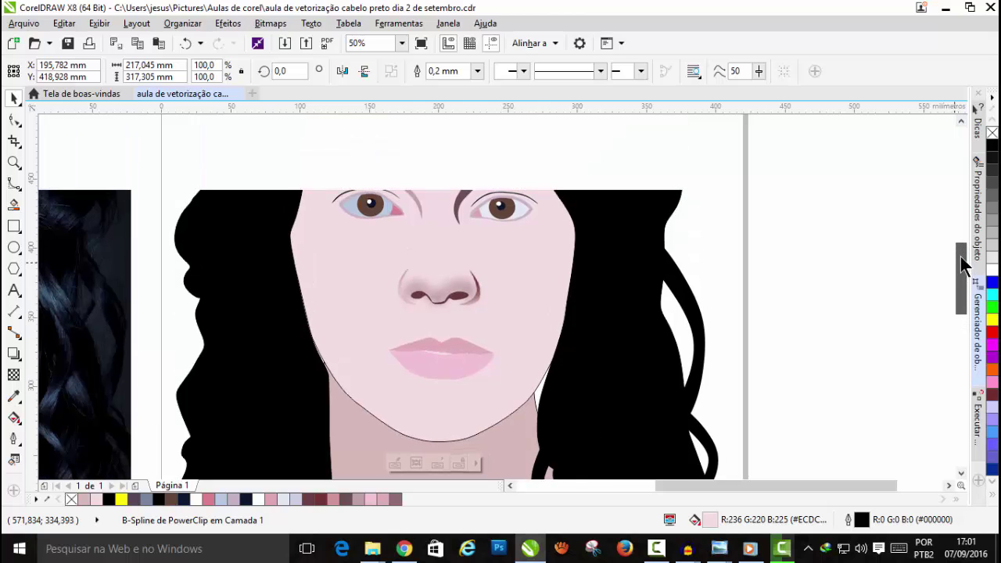
{"action": "scroll", "coordinate": [394, 261], "scroll_direction": "up", "scroll_amount": 1}
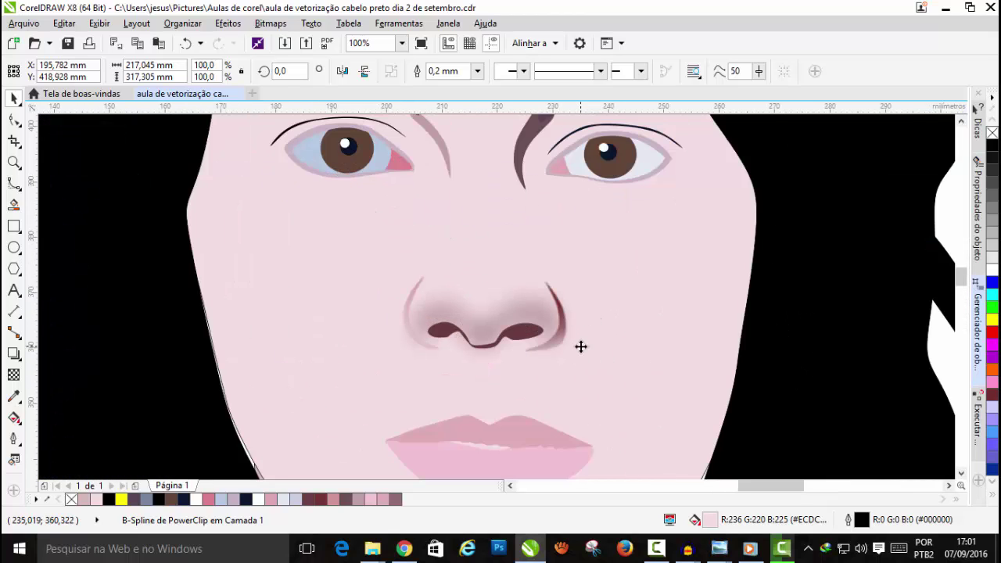
{"action": "scroll", "coordinate": [581, 346], "scroll_direction": "up", "scroll_amount": 1}
{"action": "left_click", "coordinate": [489, 330]}
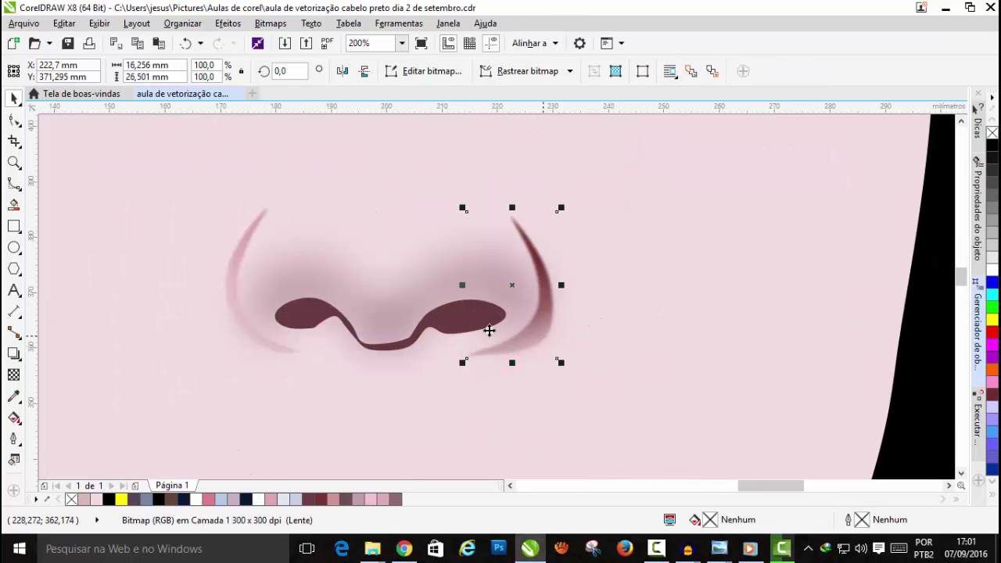
{"action": "left_click", "coordinate": [229, 262], "text": "shift"}
{"action": "left_click", "coordinate": [227, 25]}
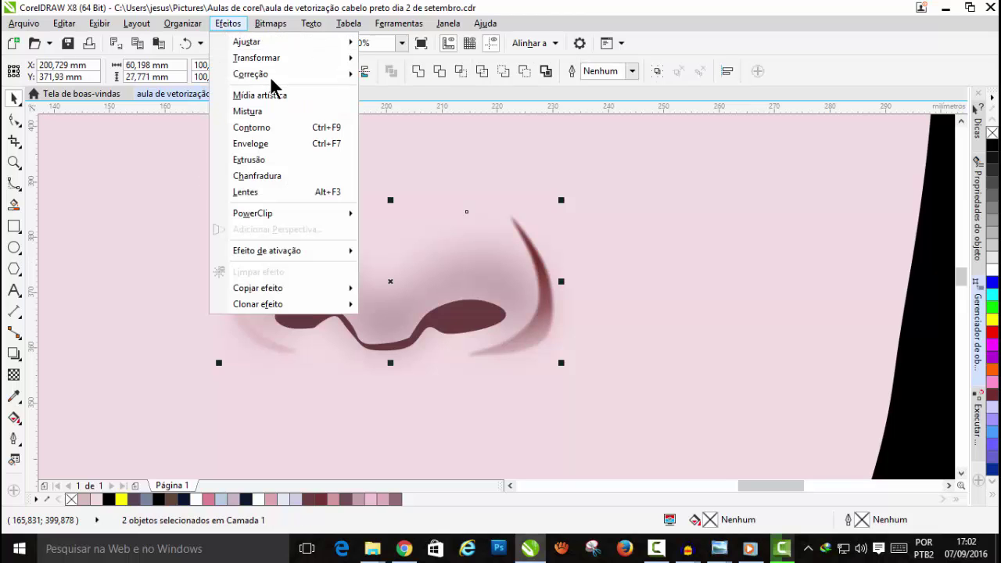
{"action": "mouse_move", "coordinate": [287, 215]}
{"action": "left_click", "coordinate": [399, 209]}
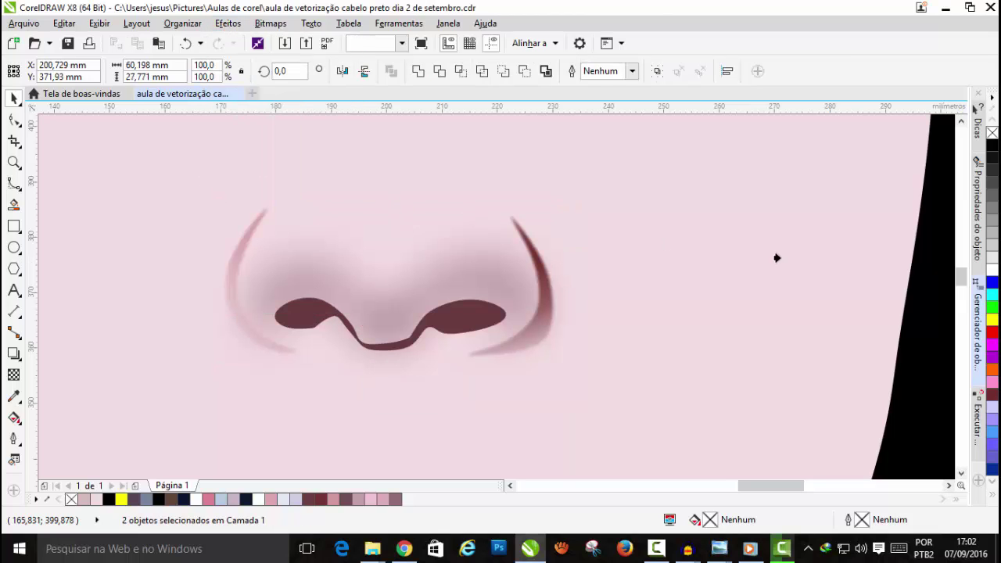
{"action": "left_click", "coordinate": [786, 249]}
Step: Convert the dark nostril shape to a 300 dpi RGB (24-bit) bitmap with anti-aliasing and a transparent background
{"action": "scroll", "coordinate": [677, 238], "scroll_direction": "down", "scroll_amount": 1}
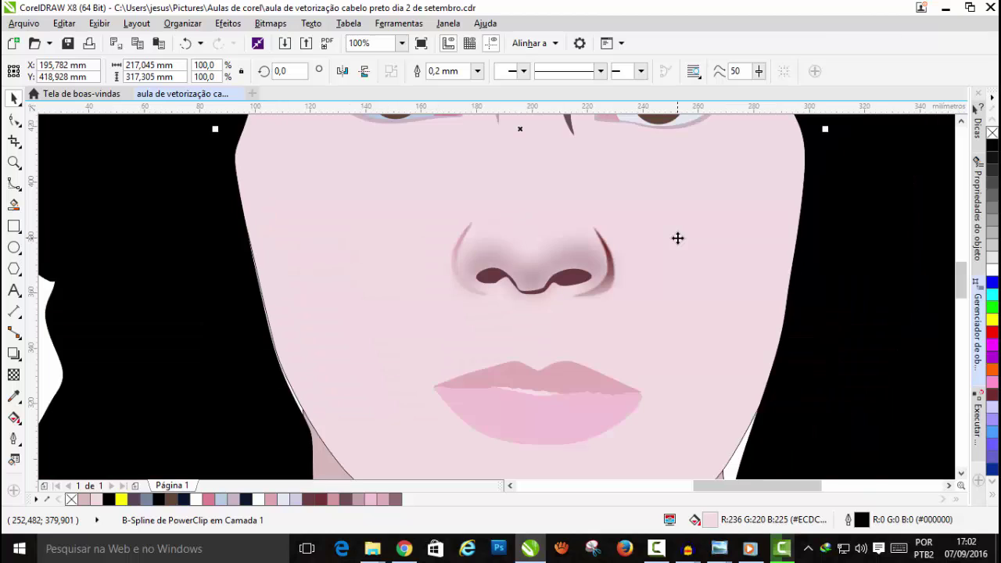
{"action": "scroll", "coordinate": [677, 238], "scroll_direction": "down", "scroll_amount": 1}
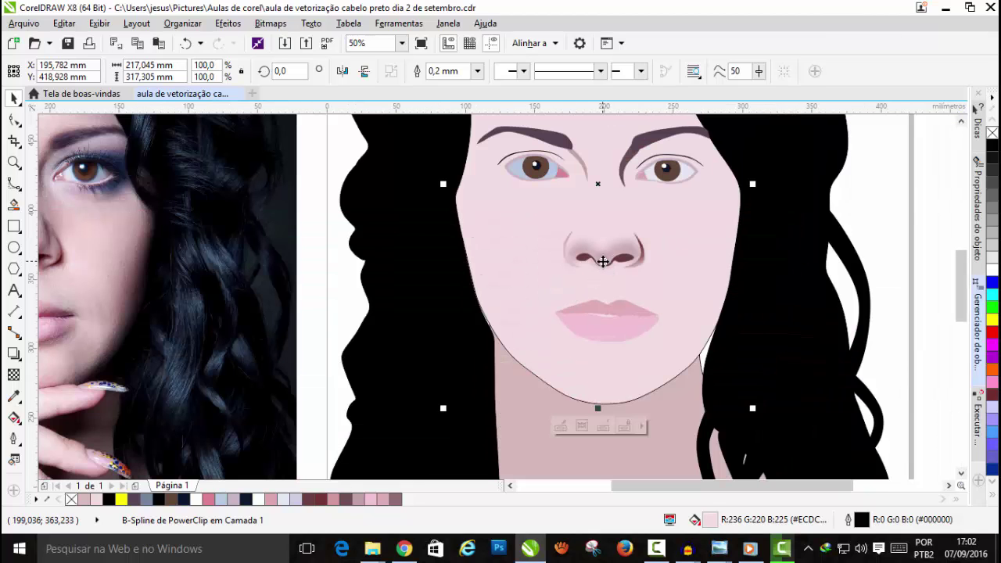
{"action": "scroll", "coordinate": [604, 266], "scroll_direction": "up", "scroll_amount": 3}
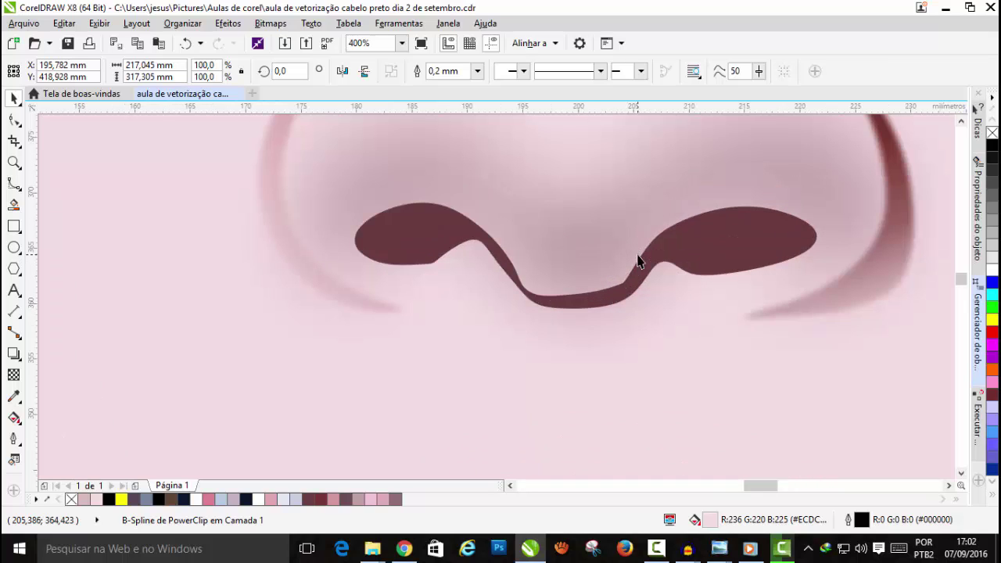
{"action": "left_click", "coordinate": [713, 248]}
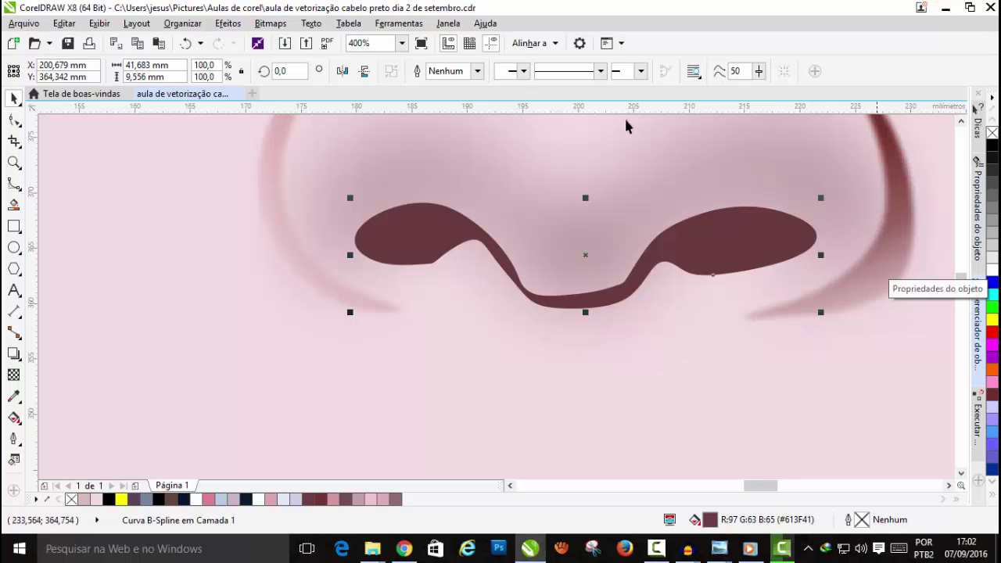
{"action": "left_click", "coordinate": [271, 25]}
{"action": "left_click", "coordinate": [277, 41]}
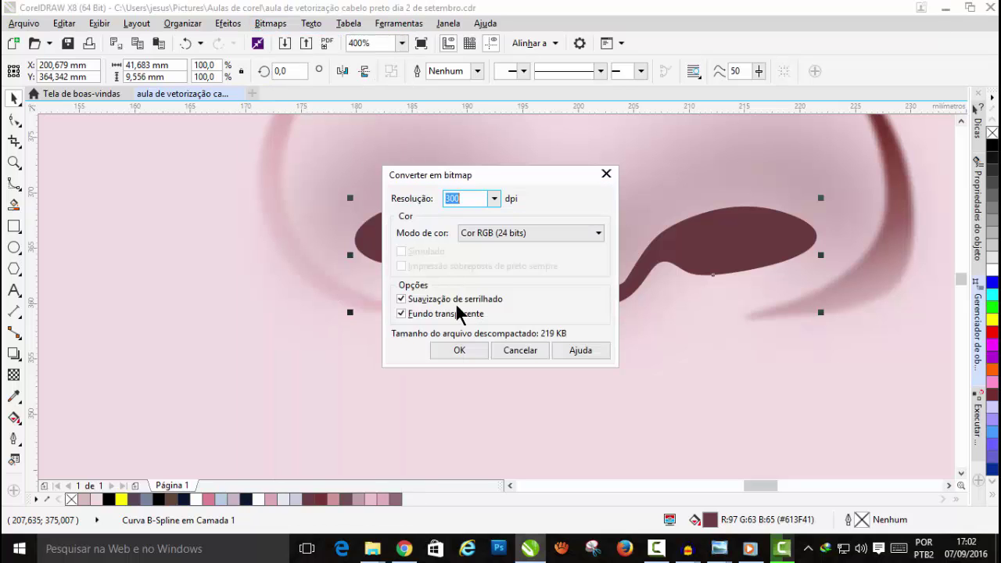
{"action": "left_click", "coordinate": [460, 351]}
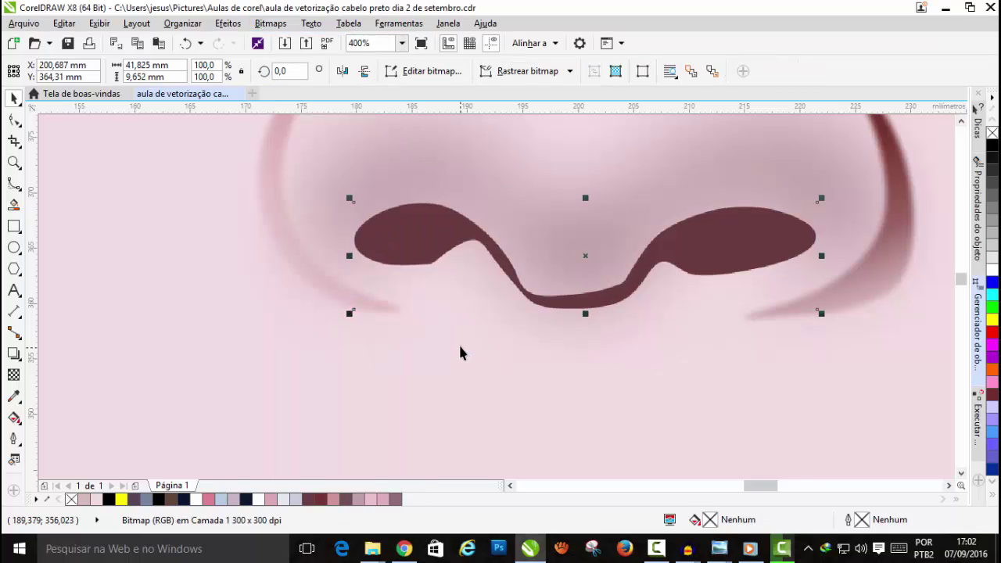
Step: Apply a light Gaussian blur with a radius between 2.3 and 2.8 pixels to the dark nostril bitmap
{"action": "left_click", "coordinate": [265, 25]}
{"action": "mouse_move", "coordinate": [315, 345]}
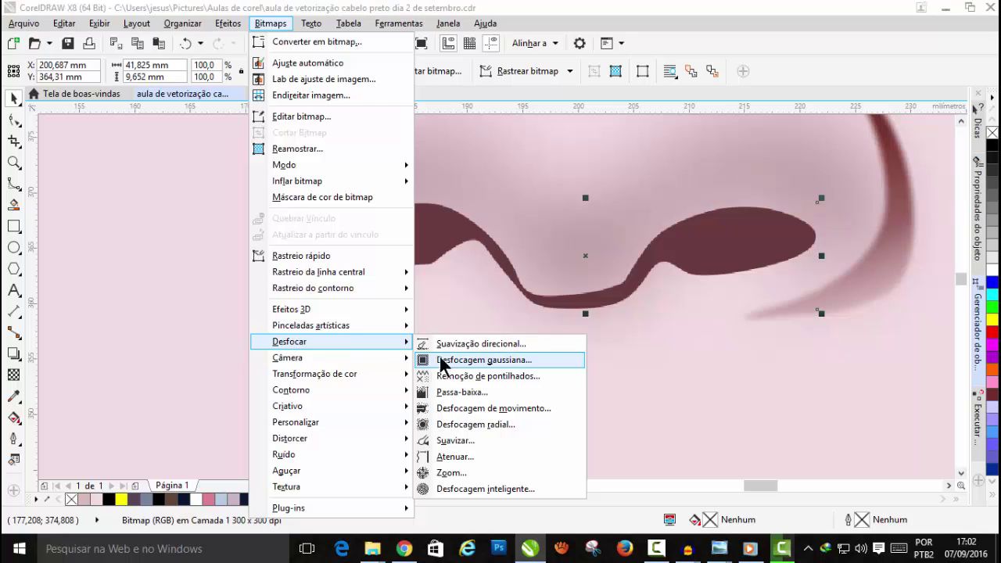
{"action": "left_click", "coordinate": [465, 360]}
{"action": "left_click_drag", "start_coordinate": [510, 219], "coordinate": [239, 50]}
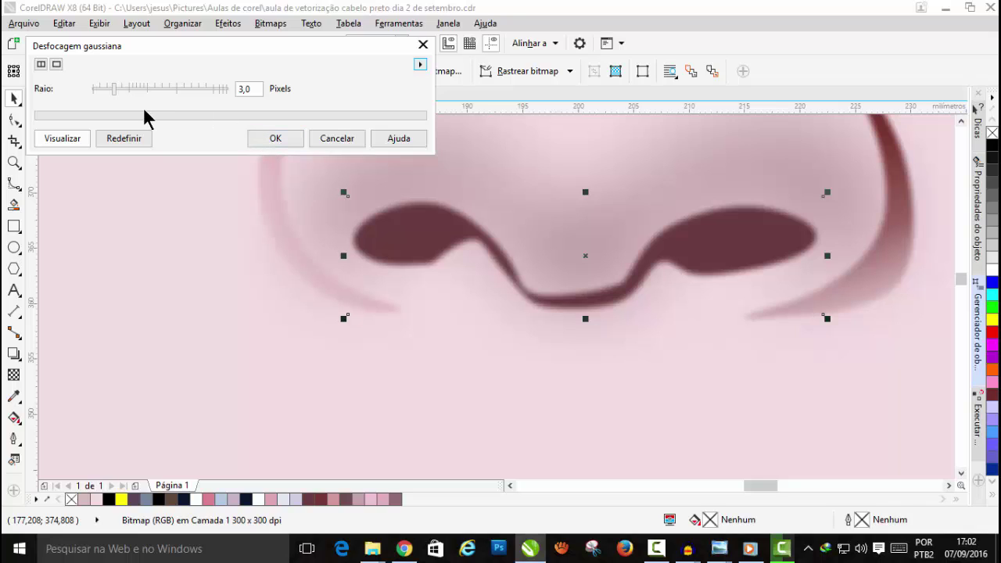
{"action": "left_click_drag", "start_coordinate": [114, 92], "coordinate": [136, 94]}
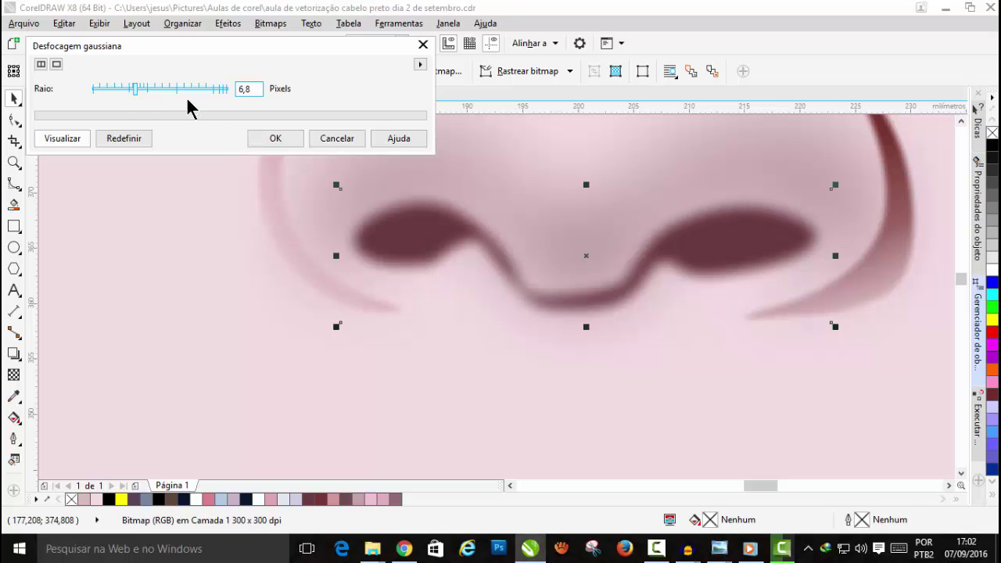
{"action": "left_click_drag", "start_coordinate": [134, 95], "coordinate": [114, 94]}
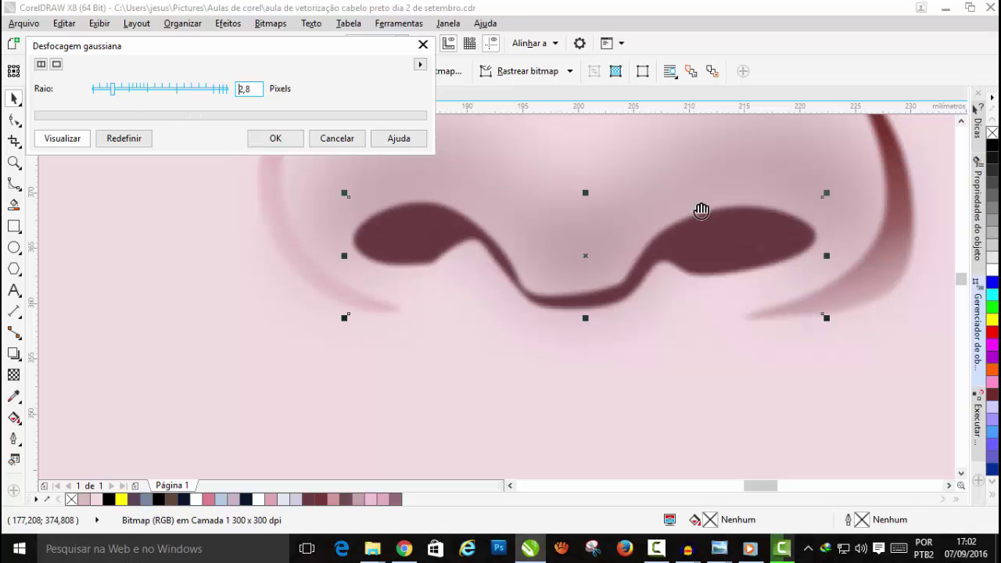
{"action": "left_click_drag", "start_coordinate": [113, 94], "coordinate": [109, 94]}
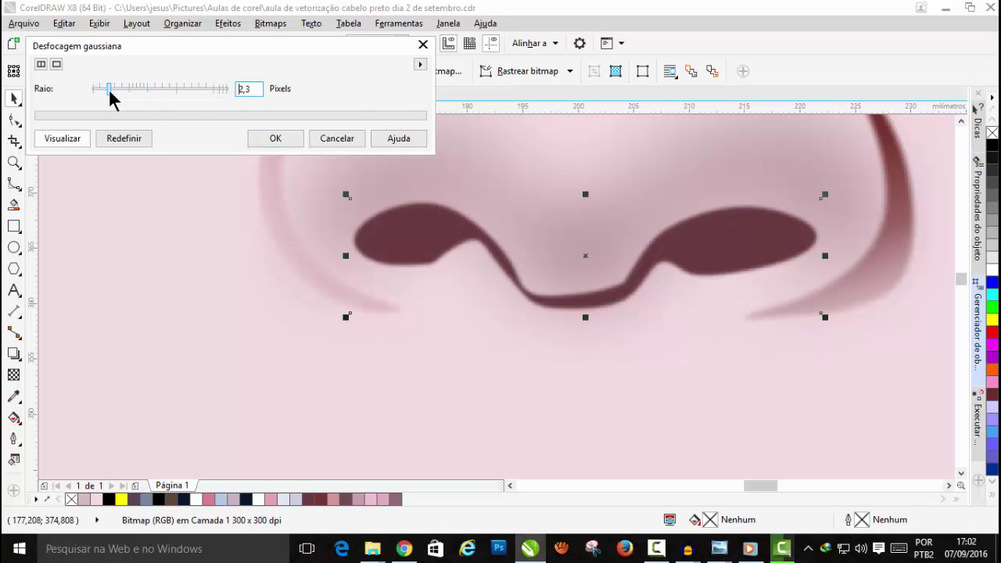
{"action": "left_click", "coordinate": [276, 139]}
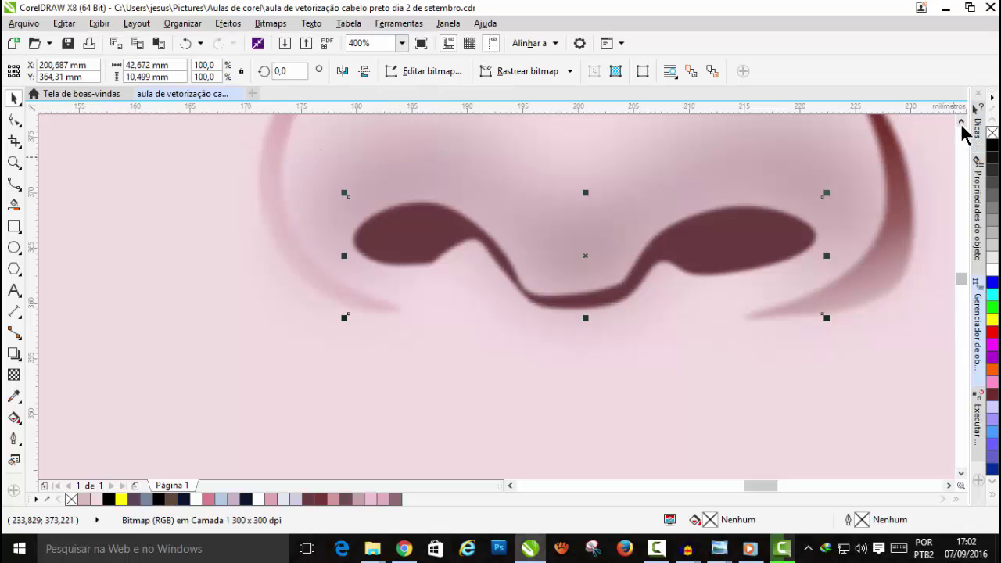
Step: Examine the blurred nostrils and nose shading up close and in the context of the whole face
{"action": "scroll", "coordinate": [966, 127], "scroll_direction": "up", "scroll_amount": 1}
{"action": "scroll", "coordinate": [822, 176], "scroll_direction": "down", "scroll_amount": 3}
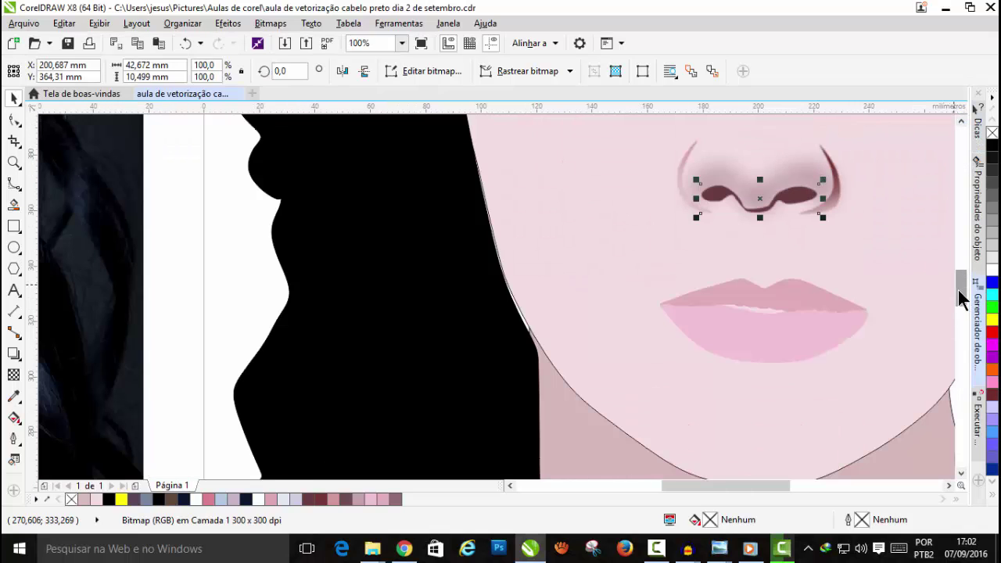
{"action": "left_click_drag", "start_coordinate": [958, 289], "coordinate": [955, 274]}
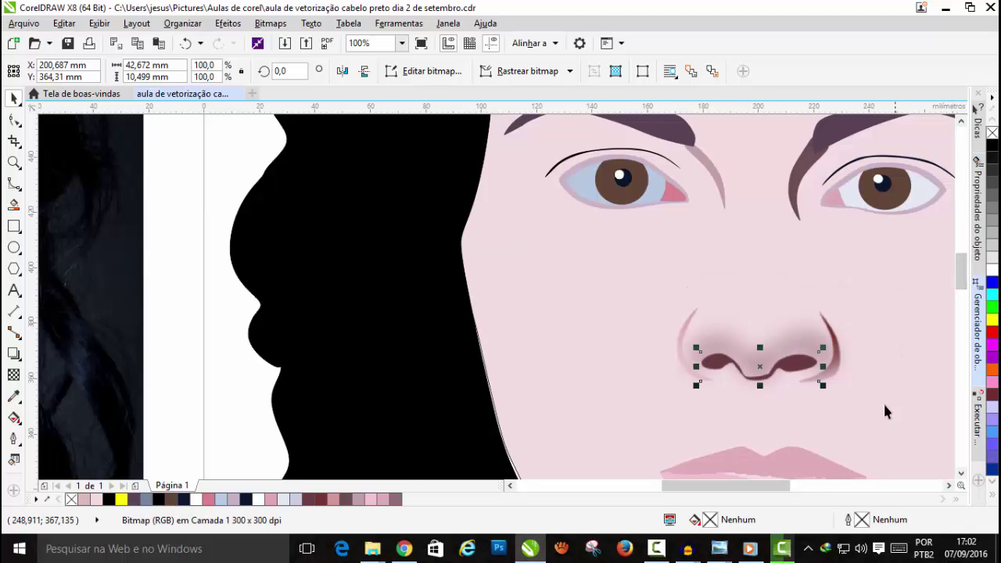
{"action": "left_click_drag", "start_coordinate": [775, 484], "coordinate": [803, 482]}
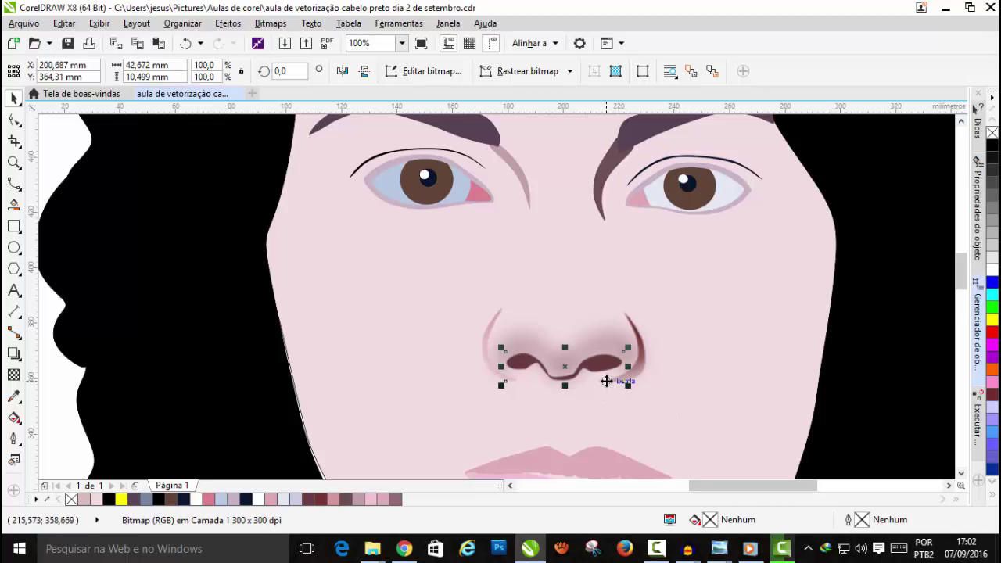
{"action": "scroll", "coordinate": [603, 381], "scroll_direction": "up", "scroll_amount": 1}
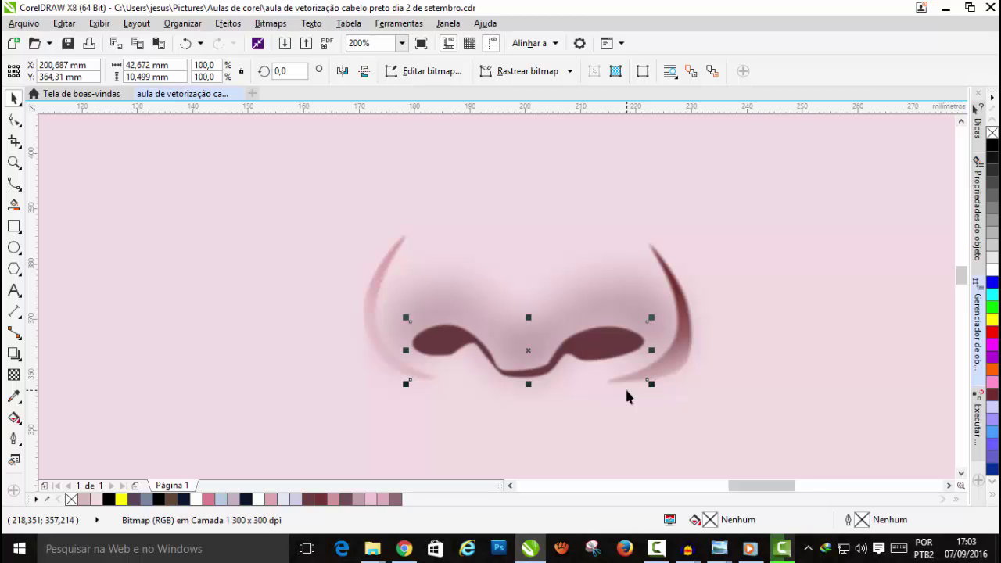
{"action": "scroll", "coordinate": [626, 391], "scroll_direction": "down", "scroll_amount": 2}
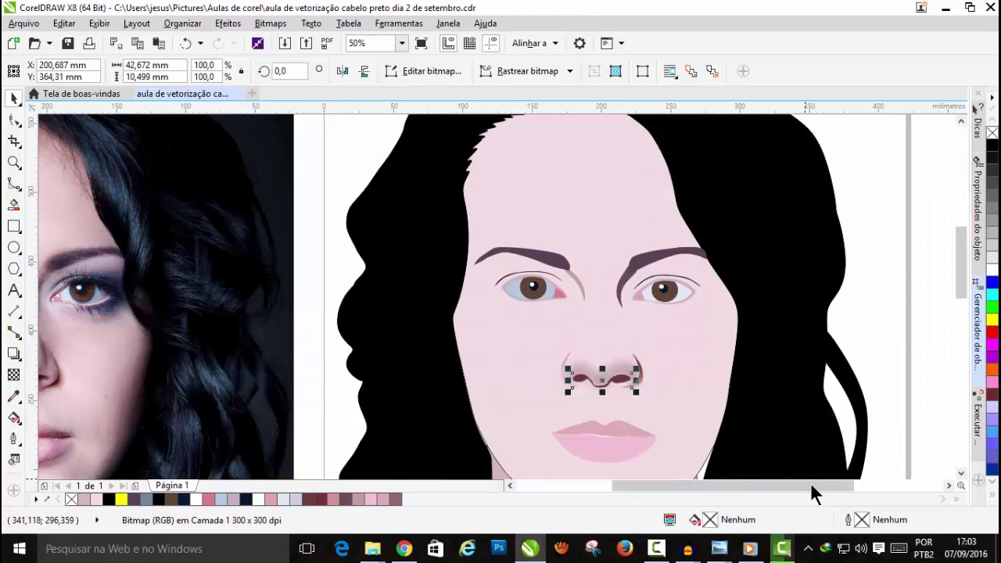
{"action": "left_click_drag", "start_coordinate": [810, 484], "coordinate": [755, 496]}
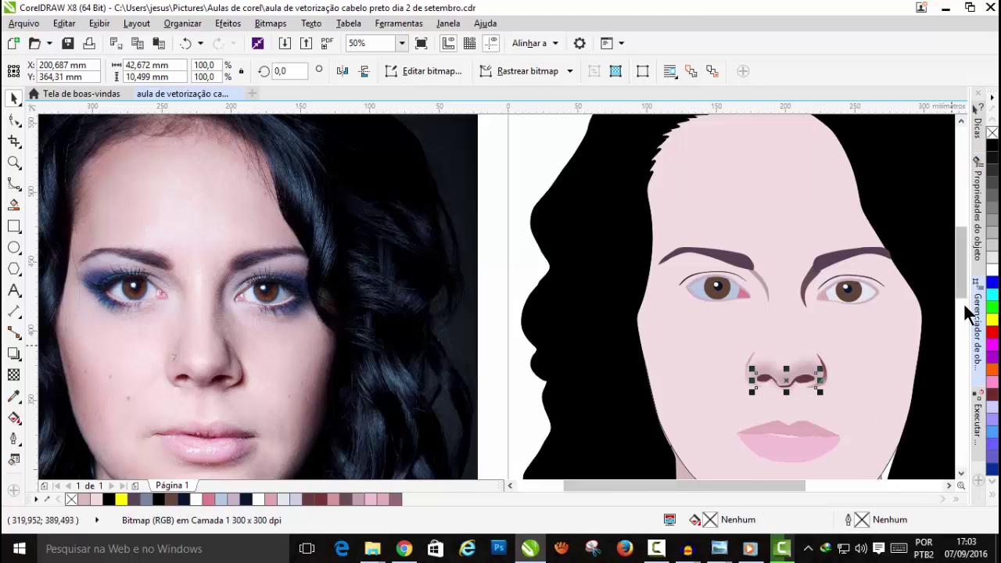
{"action": "left_click_drag", "start_coordinate": [959, 282], "coordinate": [960, 292]}
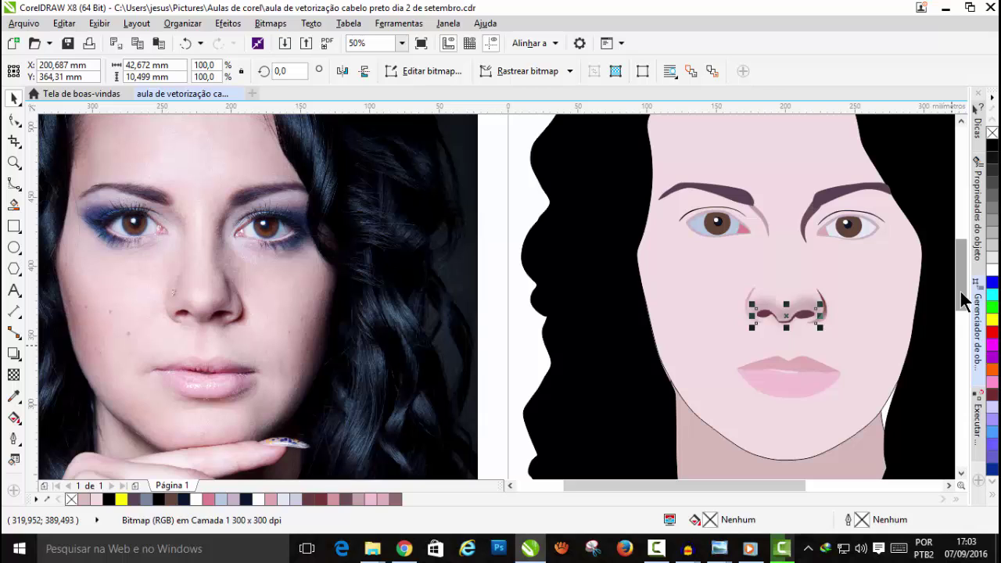
{"action": "scroll", "coordinate": [809, 309], "scroll_direction": "up", "scroll_amount": 1}
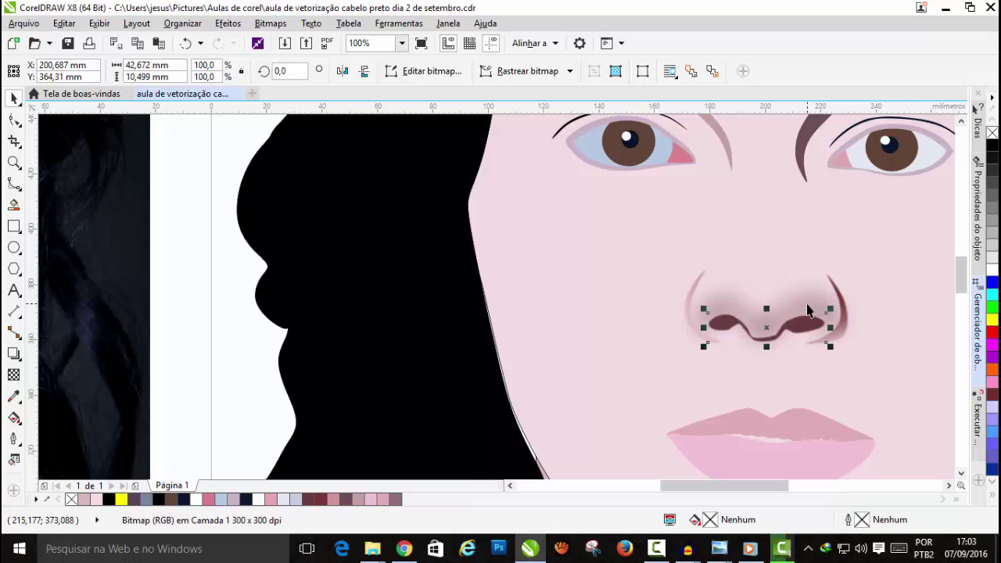
{"action": "scroll", "coordinate": [808, 309], "scroll_direction": "down", "scroll_amount": 1}
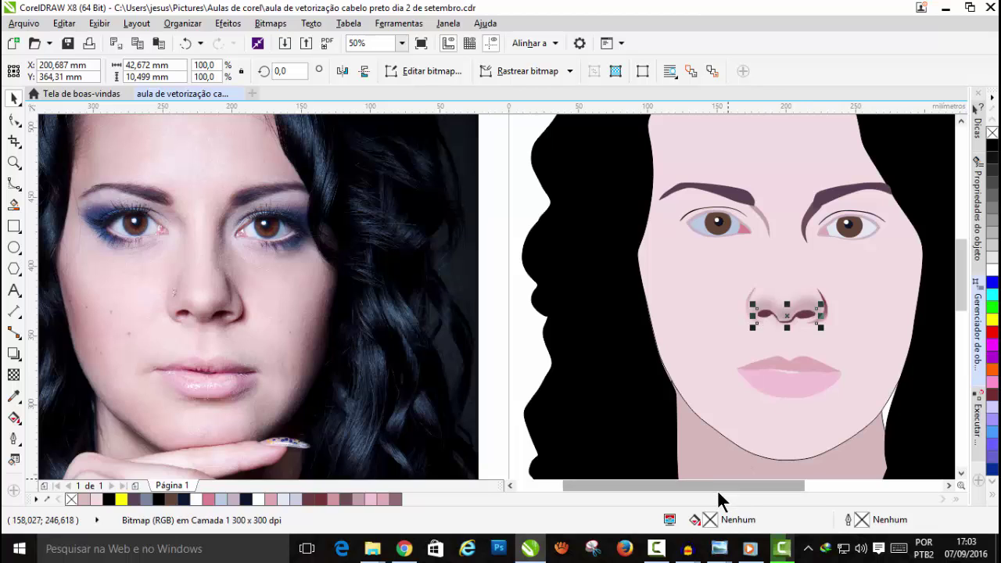
{"action": "left_click", "coordinate": [784, 550]}
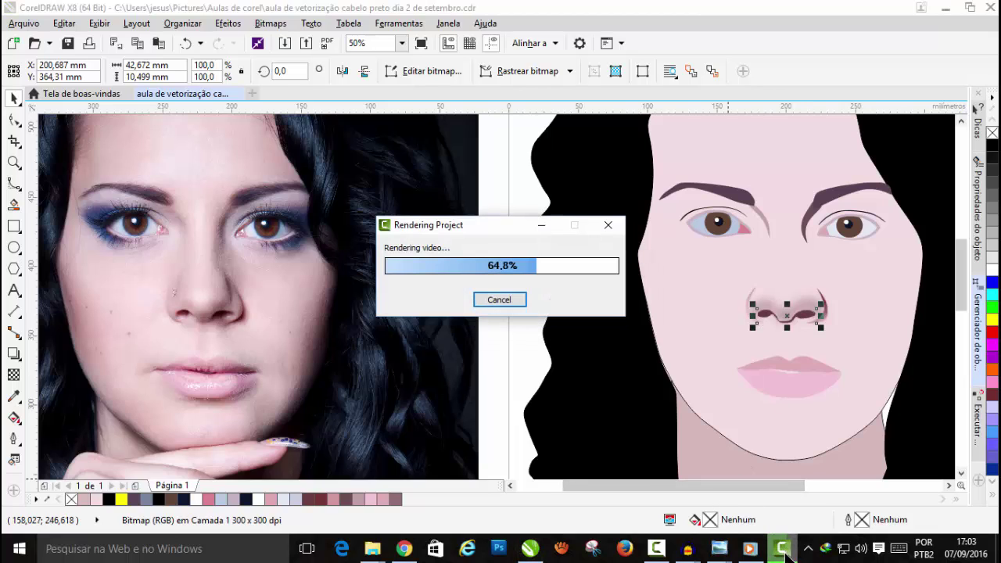
{"action": "left_click", "coordinate": [784, 550]}
{"action": "left_click", "coordinate": [747, 550]}
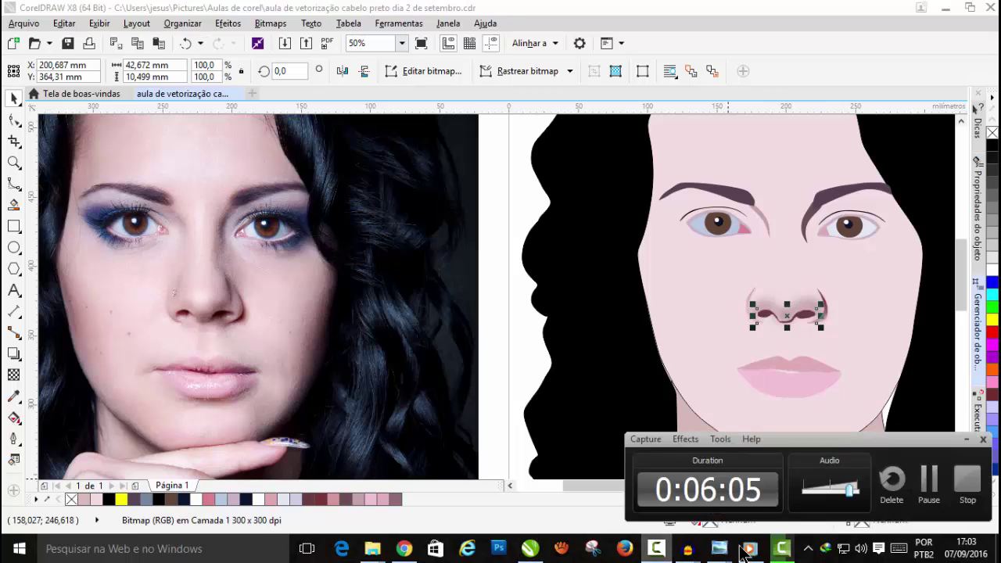
{"action": "left_click", "coordinate": [931, 485]}
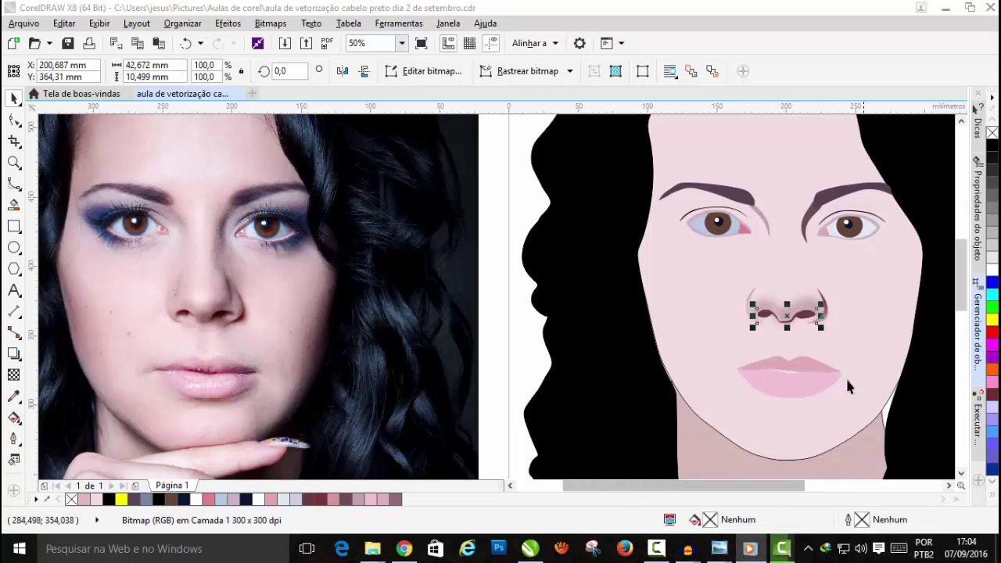
{"action": "left_click", "coordinate": [658, 550]}
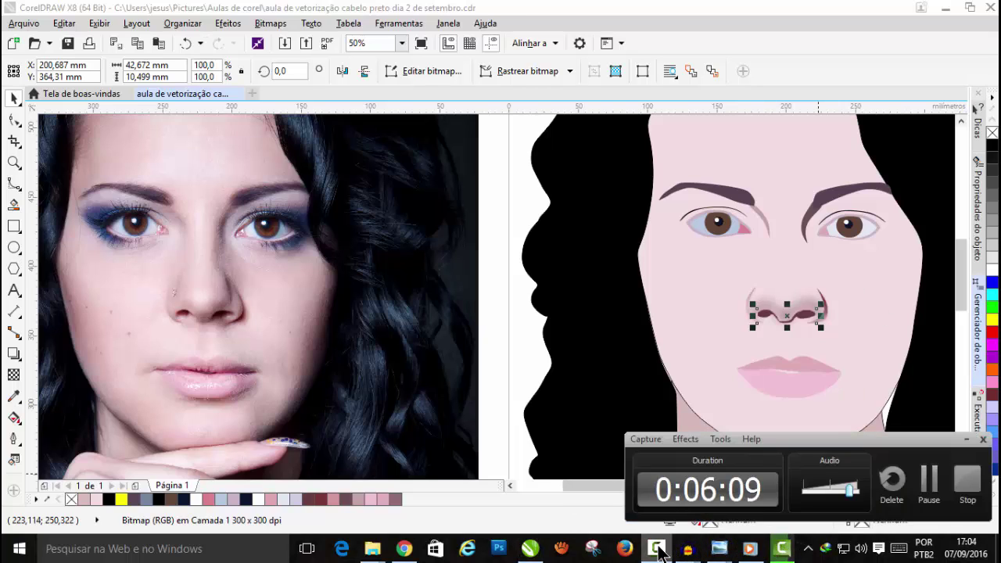
{"action": "left_click", "coordinate": [658, 550]}
Step: Convert the dark curved shadow between the nose bridge and the right-hand eyebrow to a 300 dpi RGB bitmap
{"action": "scroll", "coordinate": [810, 224], "scroll_direction": "up", "scroll_amount": 4}
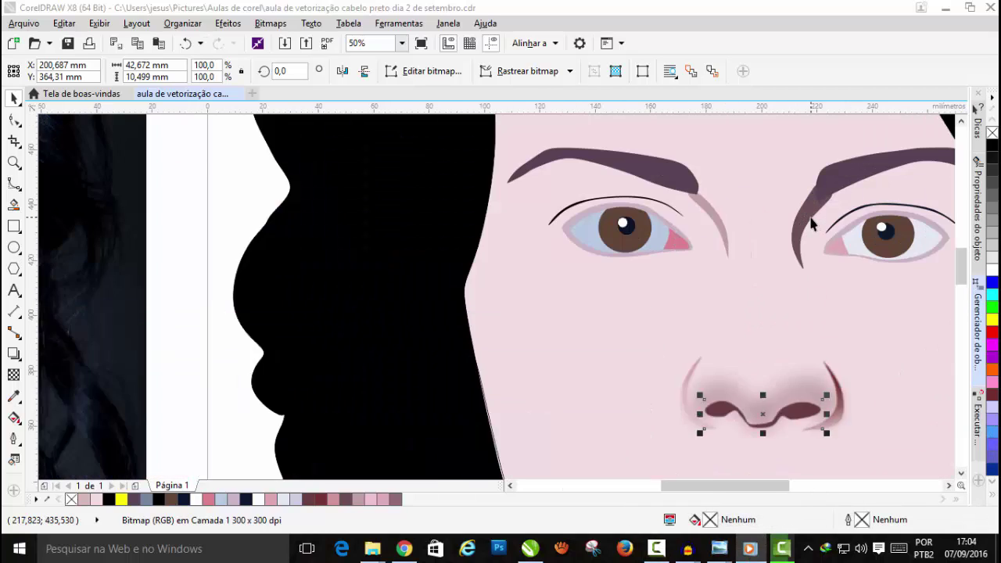
{"action": "left_click", "coordinate": [791, 246]}
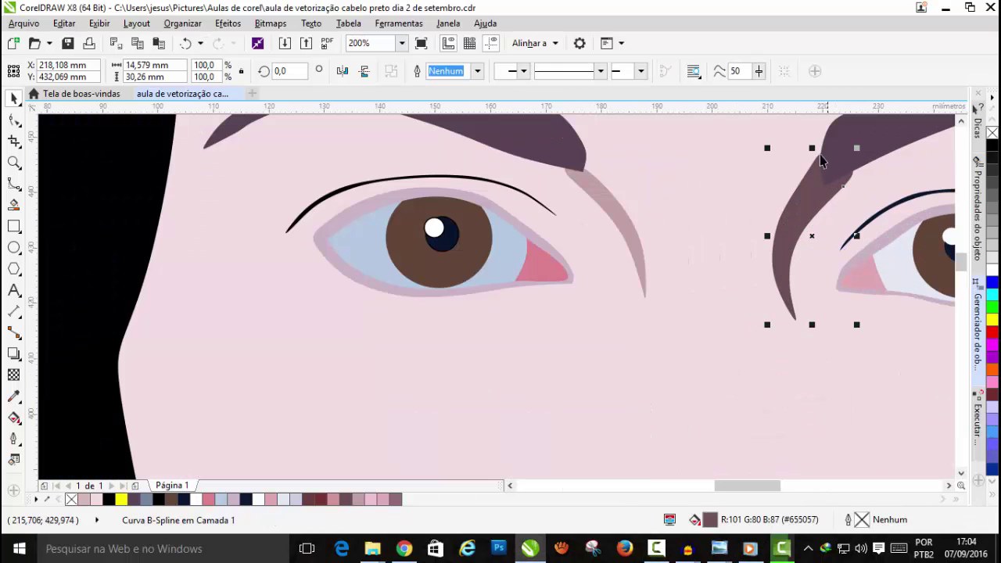
{"action": "left_click", "coordinate": [272, 24]}
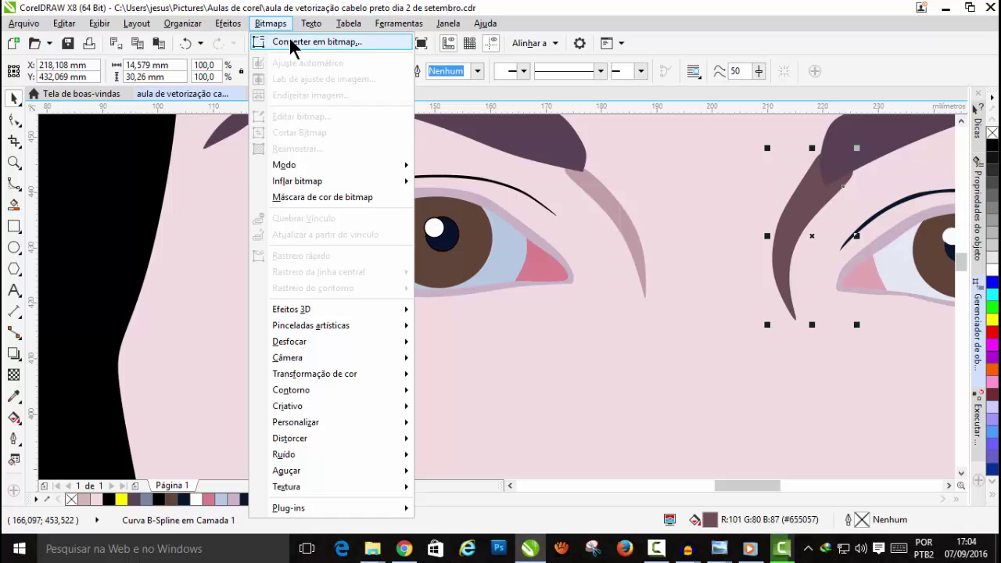
{"action": "left_click", "coordinate": [290, 45]}
{"action": "left_click", "coordinate": [462, 346]}
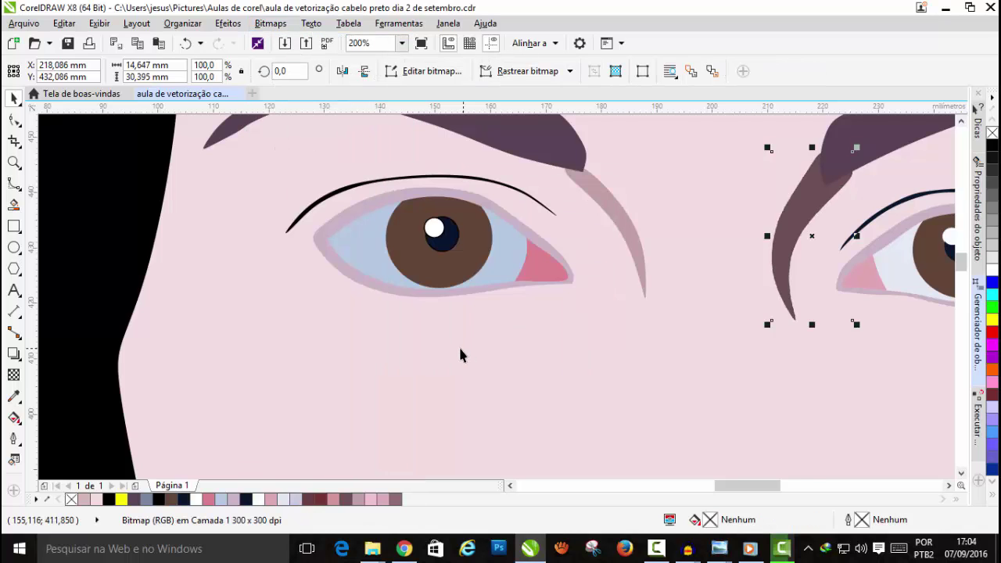
Step: Apply a Gaussian blur with a radius of 19 pixels to the dark shadow bitmap beside the right-hand eye
{"action": "left_click", "coordinate": [271, 23]}
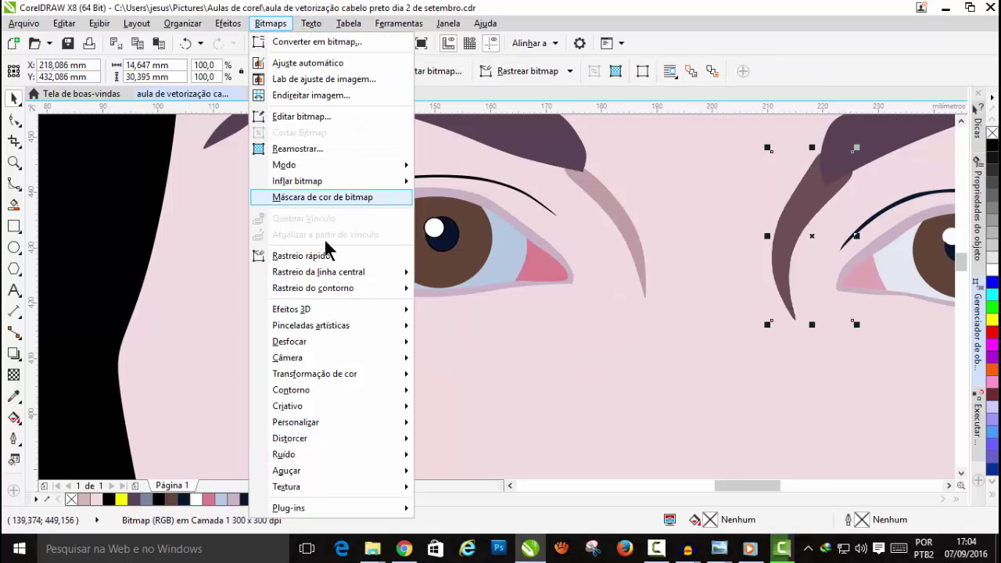
{"action": "mouse_move", "coordinate": [319, 352]}
{"action": "left_click", "coordinate": [463, 356]}
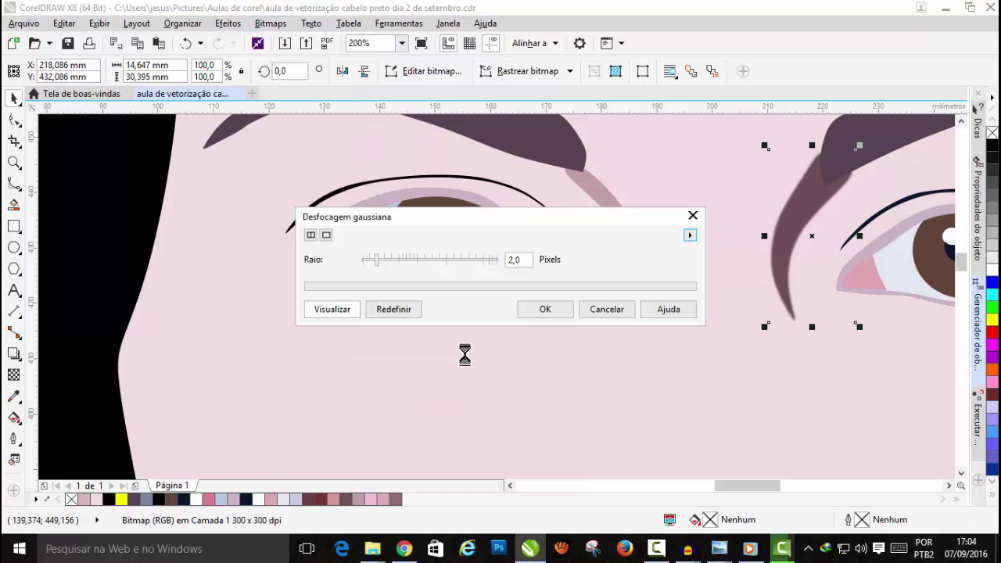
{"action": "left_click_drag", "start_coordinate": [412, 261], "coordinate": [442, 258]}
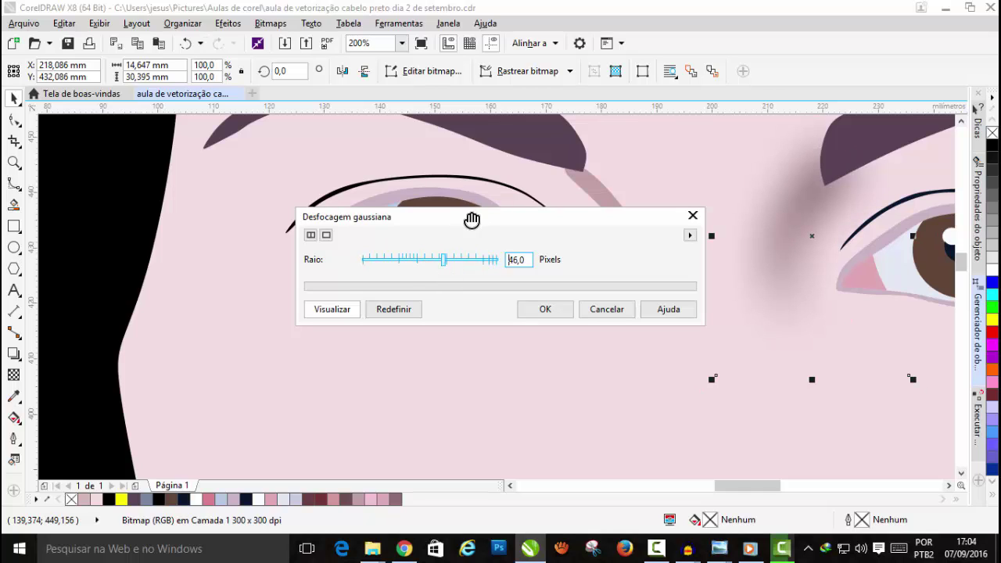
{"action": "left_click_drag", "start_coordinate": [472, 220], "coordinate": [477, 105]}
{"action": "left_click_drag", "start_coordinate": [448, 144], "coordinate": [437, 145]}
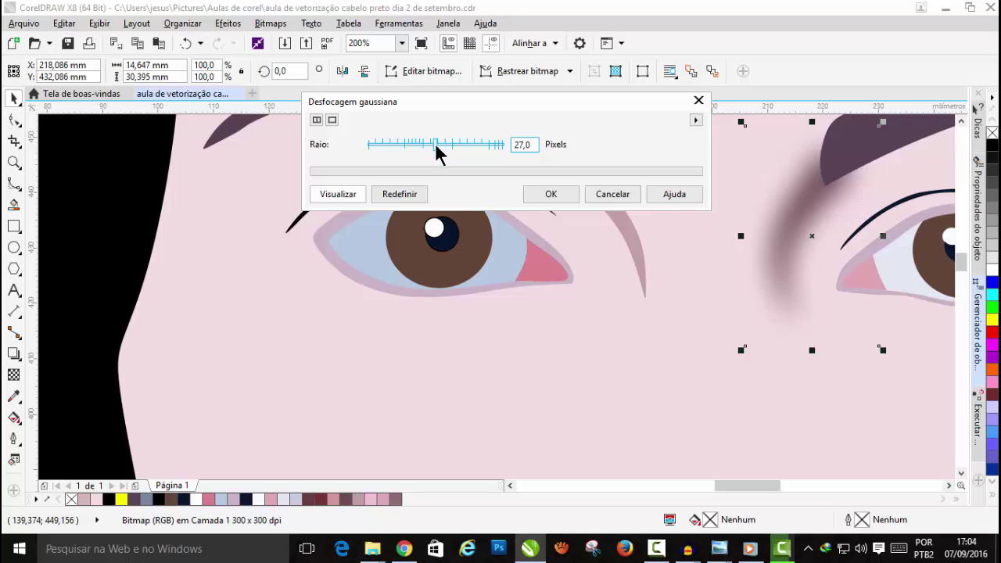
{"action": "left_click_drag", "start_coordinate": [436, 149], "coordinate": [445, 149]}
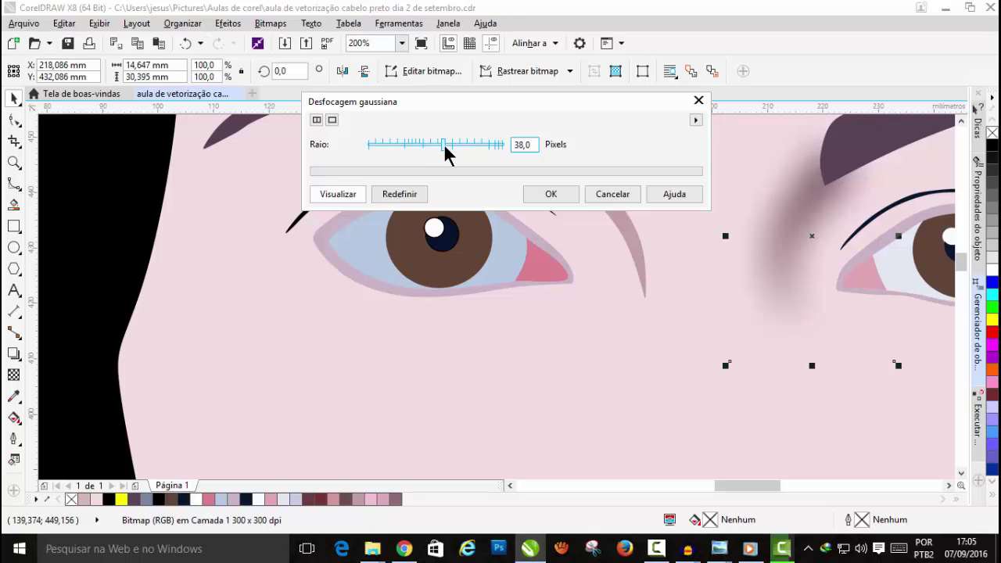
{"action": "left_click_drag", "start_coordinate": [442, 146], "coordinate": [432, 145]}
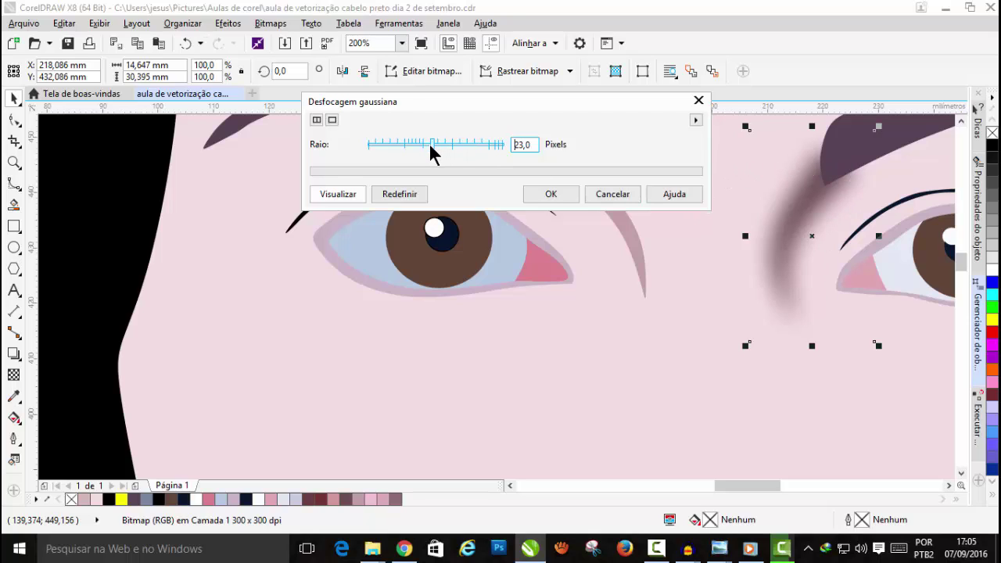
{"action": "mouse_move", "coordinate": [428, 143]}
{"action": "left_mouse_down"}
{"action": "mouse_move", "coordinate": [420, 145]}
{"action": "mouse_move", "coordinate": [430, 146]}
{"action": "left_mouse_up"}
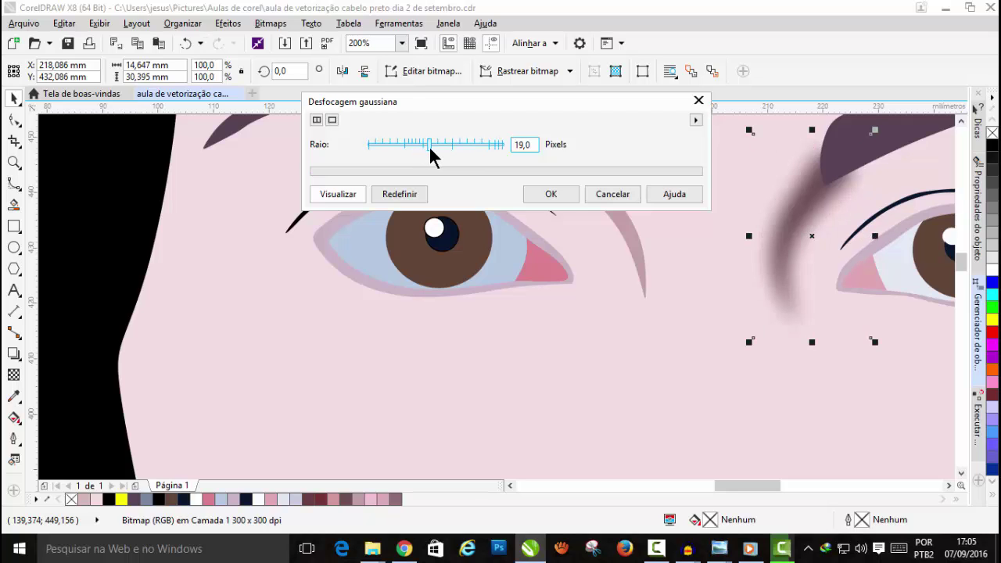
{"action": "left_click", "coordinate": [548, 194]}
Step: Fade the blurred dark shadow towards the right-hand eye with a linear transparency from 0 to 100% at an angle of about 14°
{"action": "scroll", "coordinate": [539, 195], "scroll_direction": "down", "scroll_amount": 2}
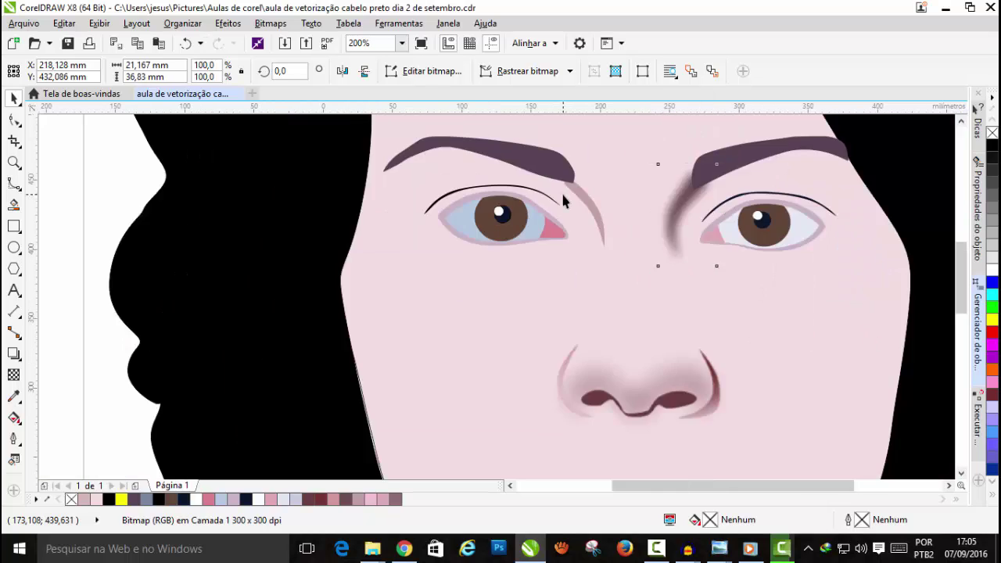
{"action": "scroll", "coordinate": [561, 190], "scroll_direction": "down", "scroll_amount": 3}
{"action": "left_click_drag", "start_coordinate": [667, 485], "coordinate": [638, 485]}
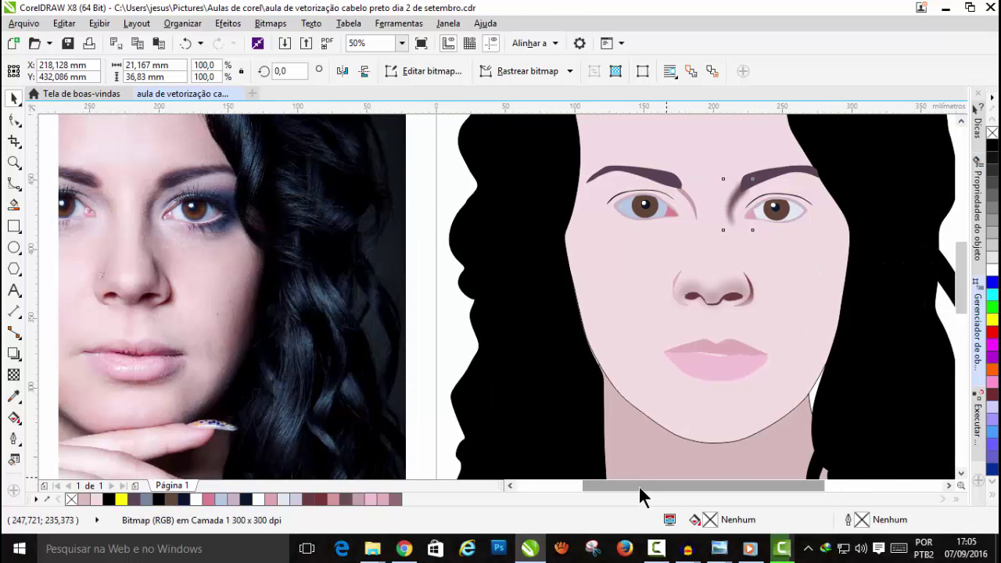
{"action": "left_click", "coordinate": [14, 376]}
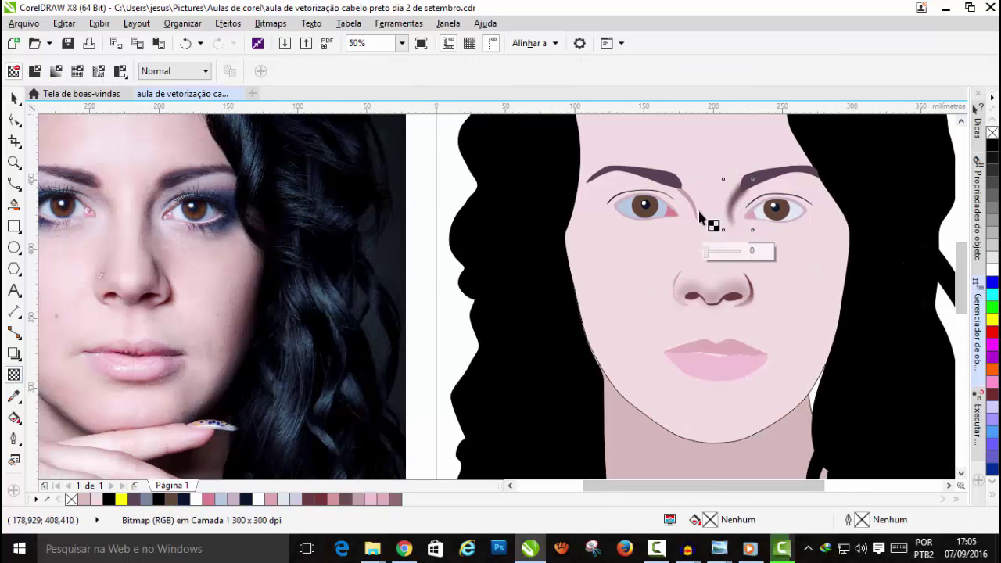
{"action": "scroll", "coordinate": [716, 204], "scroll_direction": "up", "scroll_amount": 3}
{"action": "left_click_drag", "start_coordinate": [818, 181], "coordinate": [885, 115]}
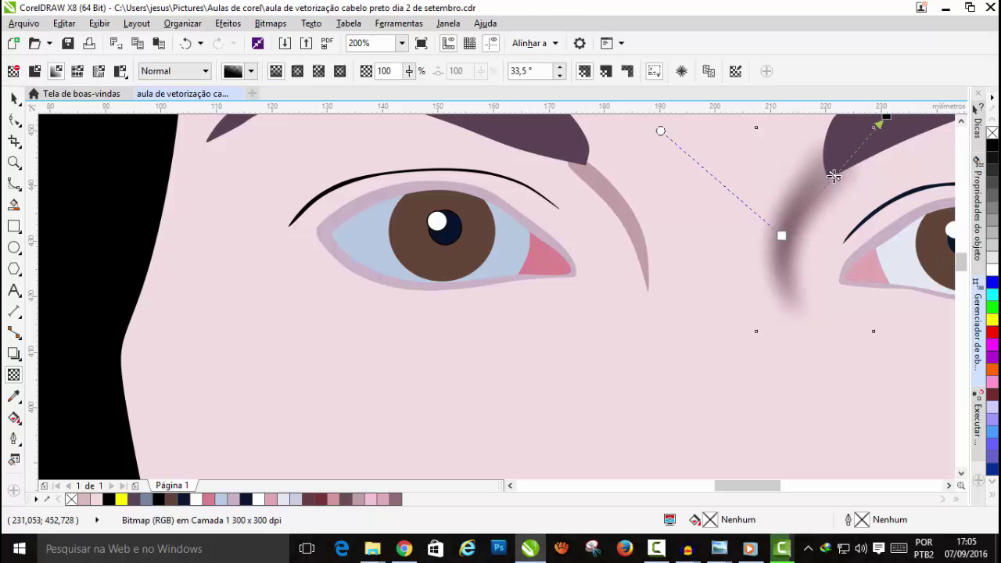
{"action": "left_click_drag", "start_coordinate": [782, 234], "coordinate": [720, 248]}
{"action": "scroll", "coordinate": [731, 249], "scroll_direction": "down", "scroll_amount": 2}
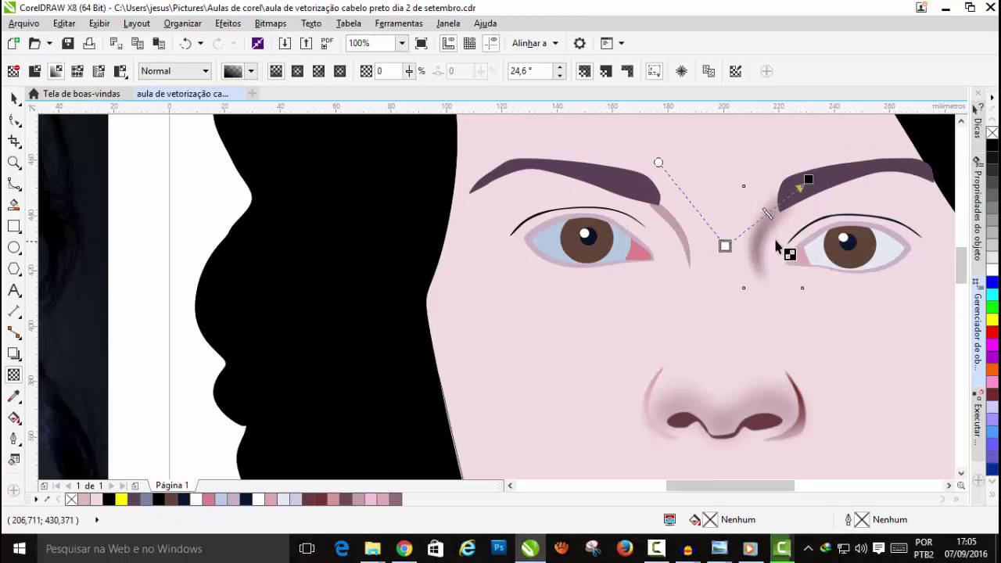
{"action": "left_click_drag", "start_coordinate": [805, 182], "coordinate": [802, 216]}
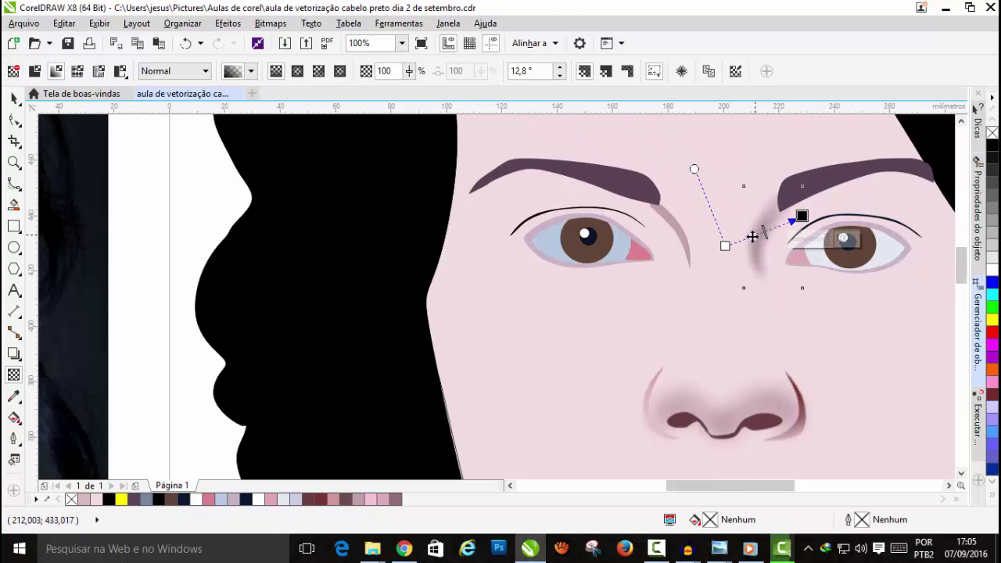
{"action": "left_click_drag", "start_coordinate": [725, 246], "coordinate": [754, 238]}
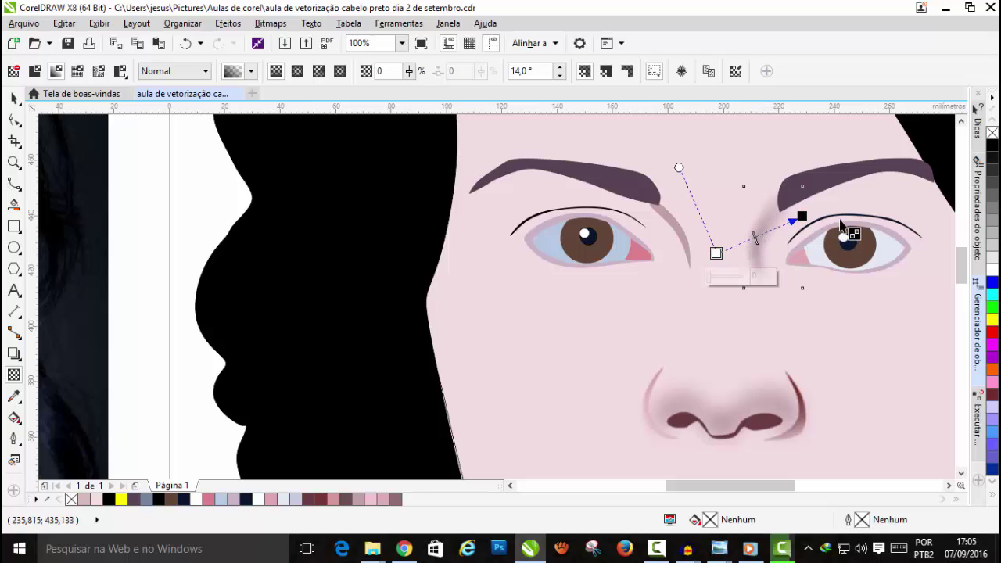
Step: Place the blurred dark shadow beside the right-hand eye inside the face shape as a PowerClip
{"action": "left_click", "coordinate": [14, 99]}
{"action": "left_click", "coordinate": [233, 25]}
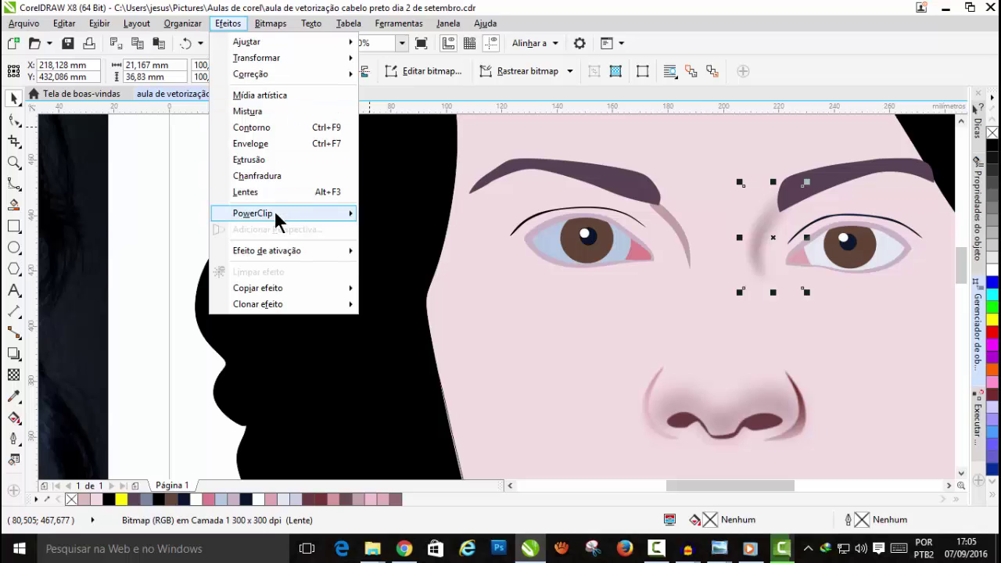
{"action": "mouse_move", "coordinate": [327, 216]}
{"action": "left_click", "coordinate": [387, 217]}
{"action": "left_click", "coordinate": [525, 357]}
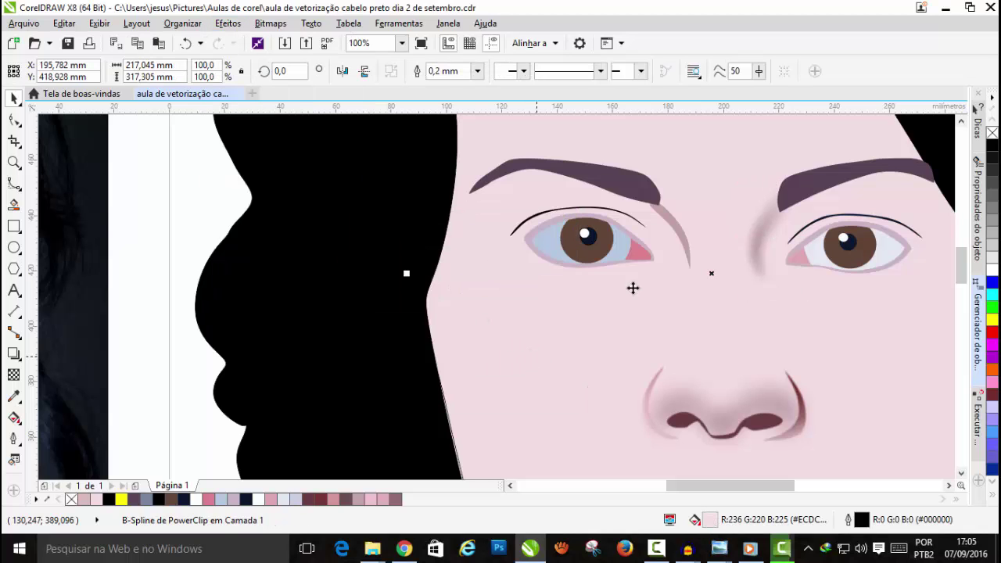
Step: Convert the light pinkish shadow curve between the left-hand eyebrow and the nose bridge to a 300 dpi RGB bitmap
{"action": "left_click", "coordinate": [662, 222]}
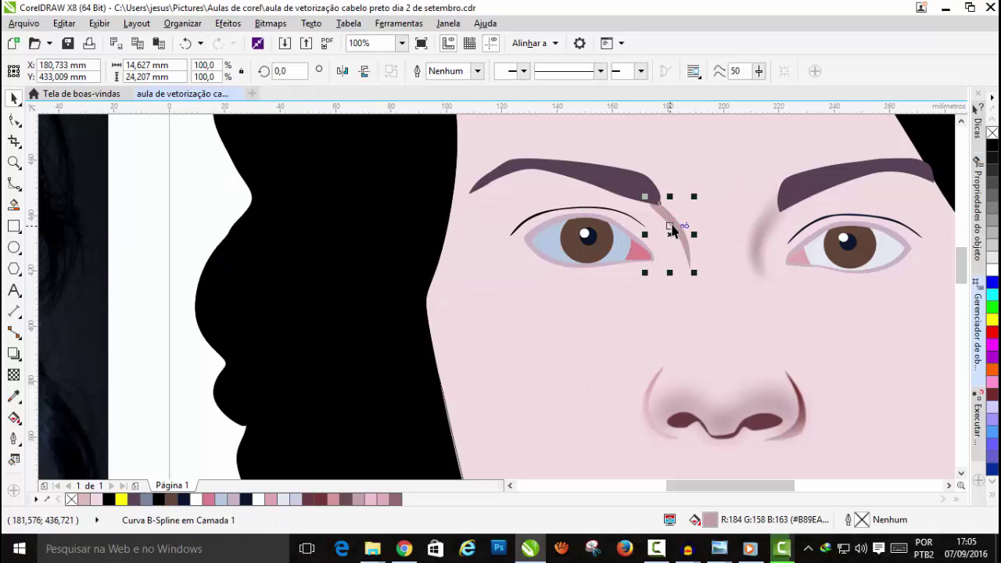
{"action": "left_click", "coordinate": [266, 22]}
{"action": "left_click", "coordinate": [295, 42]}
{"action": "left_click", "coordinate": [463, 350]}
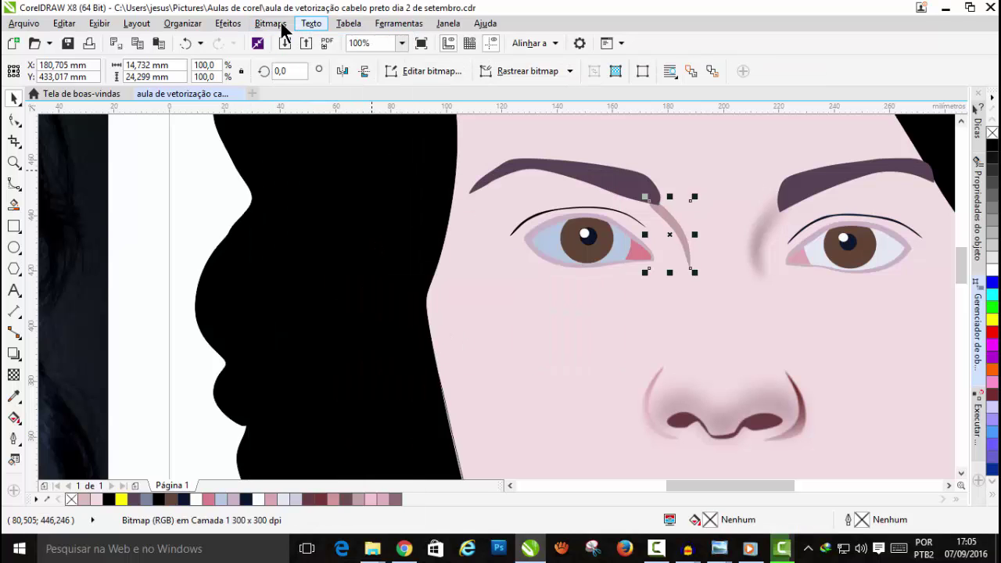
Step: Apply a Gaussian blur with a radius of 19 pixels to the light shadow bitmap beside the left-hand eye
{"action": "left_click", "coordinate": [272, 23]}
{"action": "mouse_move", "coordinate": [310, 342]}
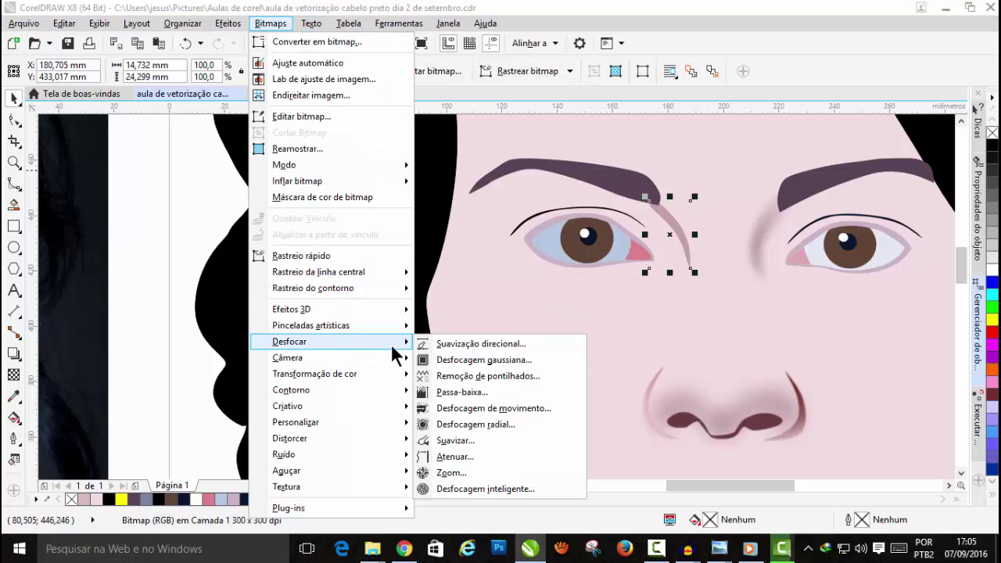
{"action": "left_click", "coordinate": [484, 358]}
{"action": "left_click_drag", "start_coordinate": [508, 219], "coordinate": [314, 71]}
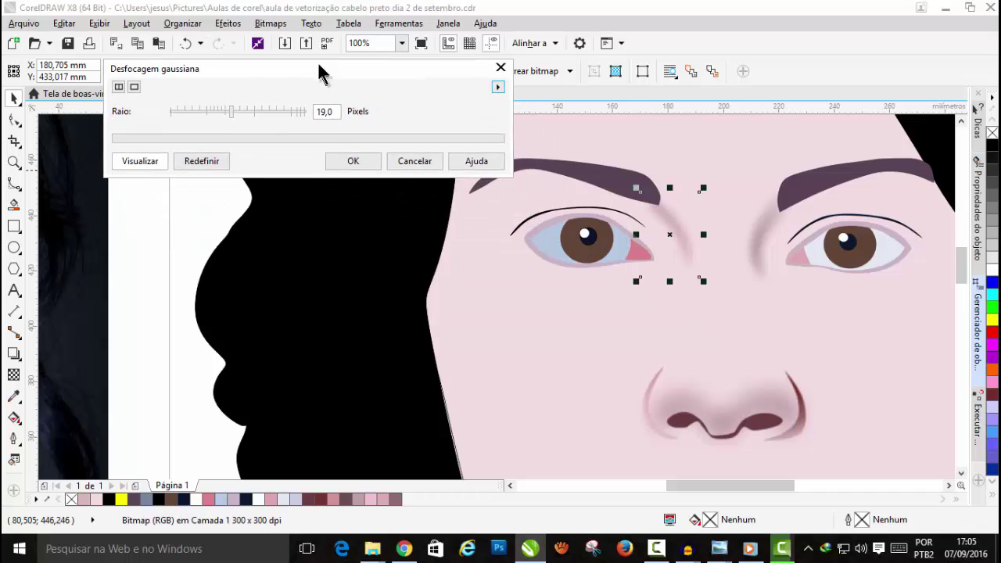
{"action": "left_click", "coordinate": [351, 164]}
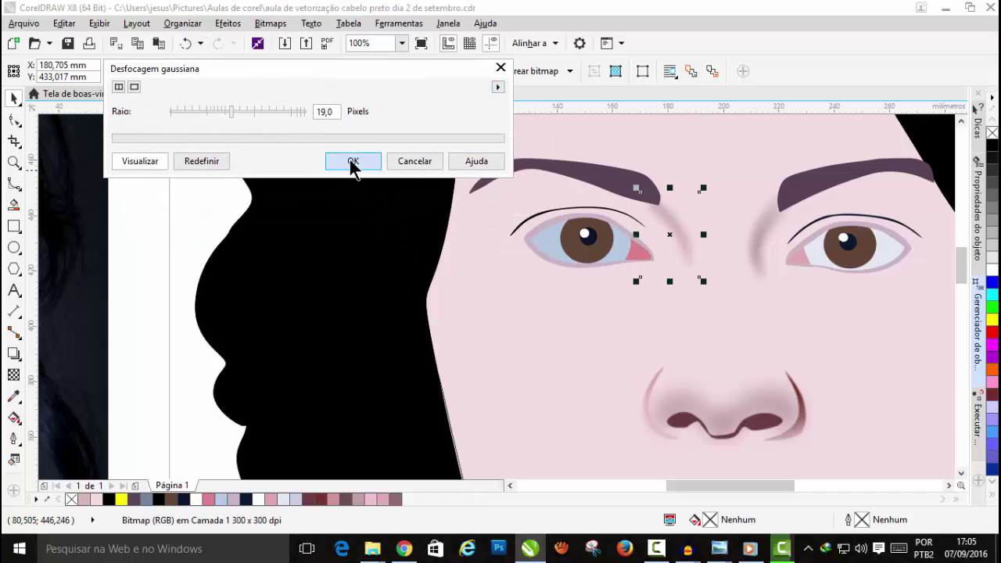
Step: Fade the blurred light shadow towards the left-hand eyebrow with a linear transparency from 0 to 100% at about 139°
{"action": "left_click", "coordinate": [17, 374]}
{"action": "left_click_drag", "start_coordinate": [685, 248], "coordinate": [619, 182]}
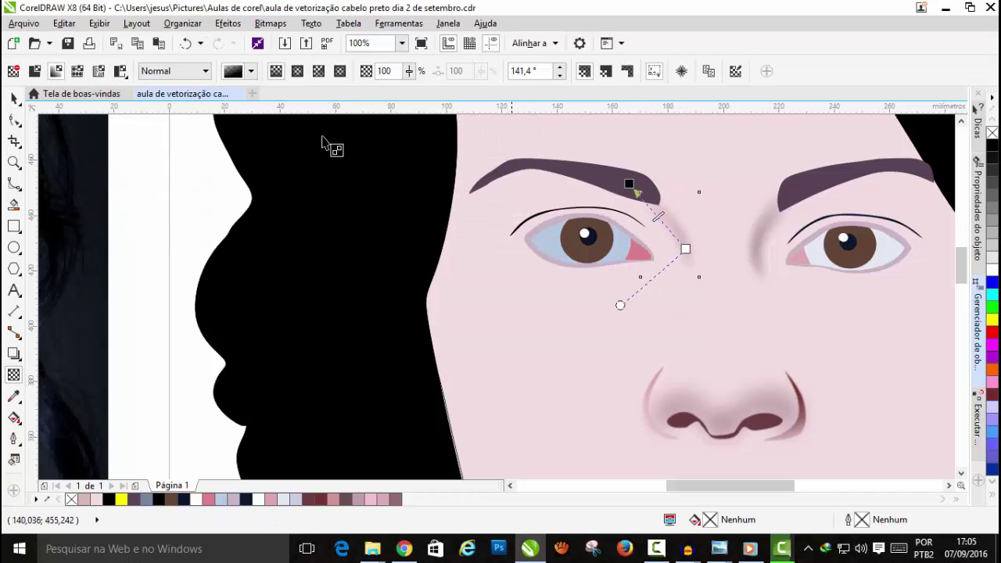
{"action": "left_click_drag", "start_coordinate": [685, 249], "coordinate": [692, 261]}
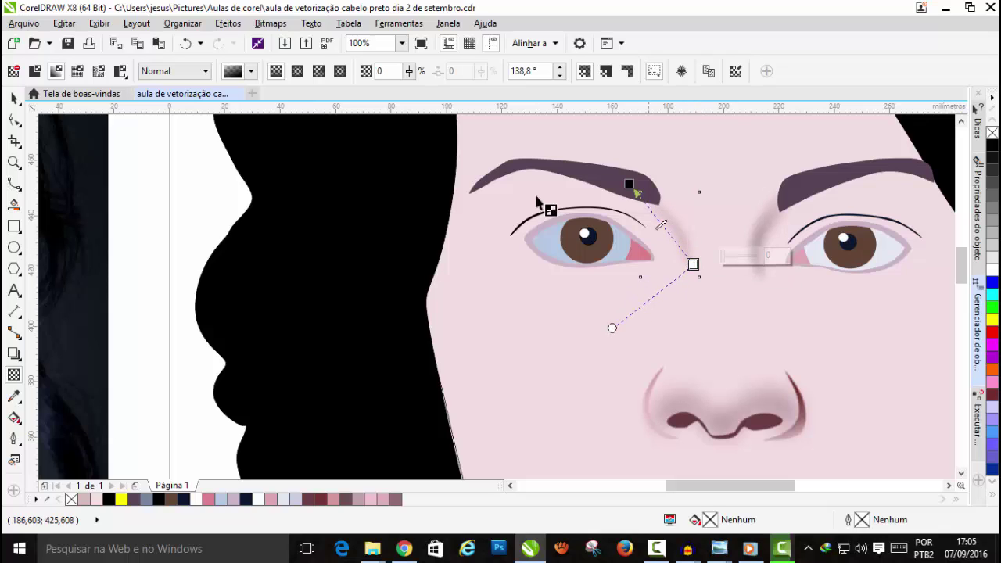
Step: Save the document with the faded light shadow beside the left-hand eye
{"action": "left_click", "coordinate": [14, 99]}
{"action": "left_click", "coordinate": [67, 46]}
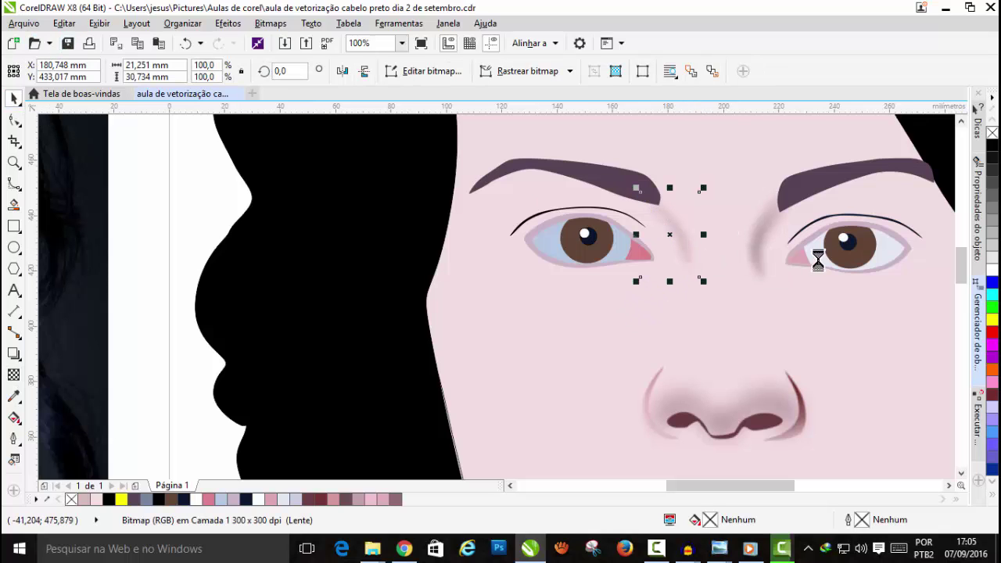
{"action": "scroll", "coordinate": [763, 254], "scroll_direction": "down", "scroll_amount": 1}
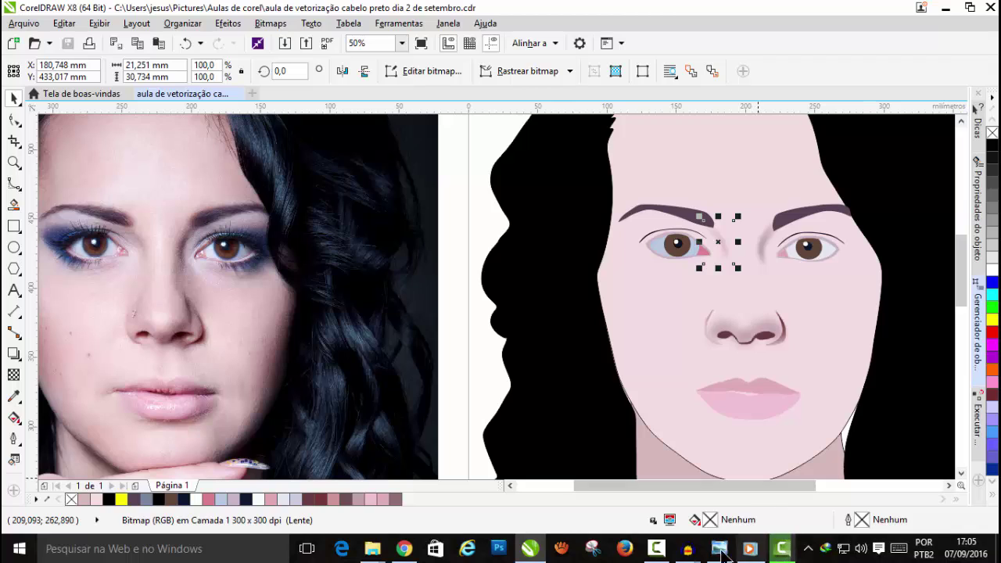
{"action": "left_click", "coordinate": [782, 548]}
{"action": "left_click", "coordinate": [941, 482]}
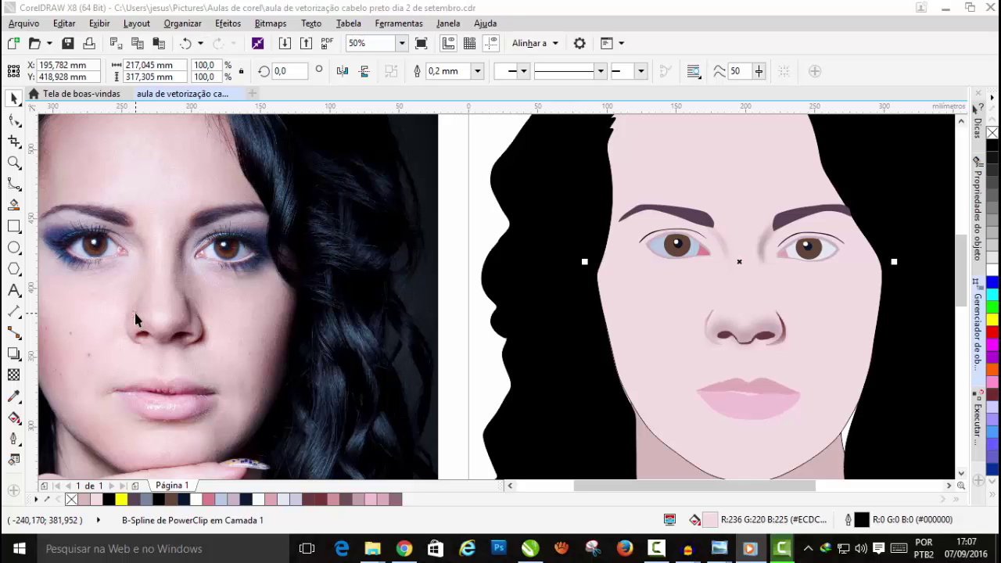
{"action": "scroll", "coordinate": [762, 308], "scroll_direction": "up", "scroll_amount": 1}
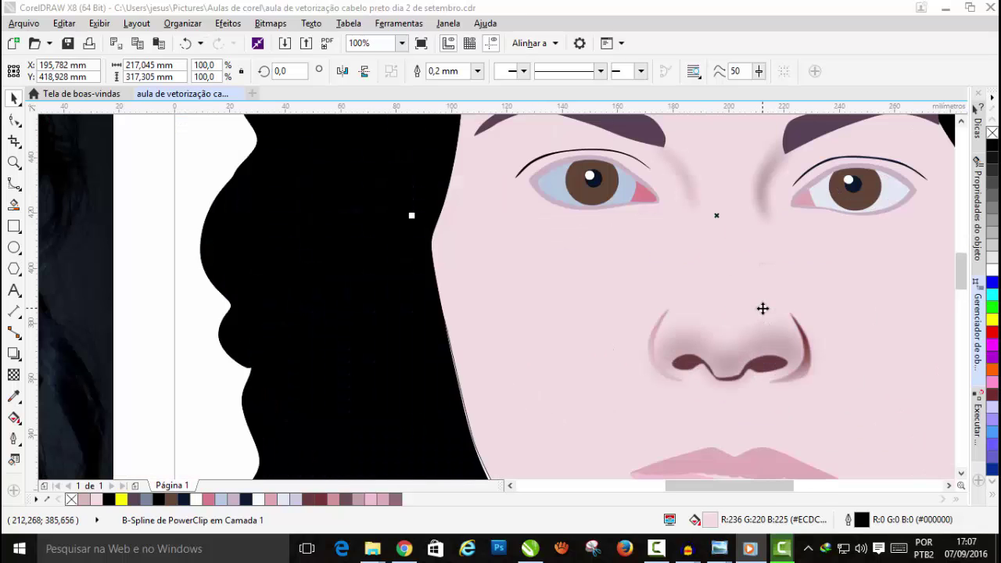
{"action": "scroll", "coordinate": [762, 308], "scroll_direction": "down", "scroll_amount": 1}
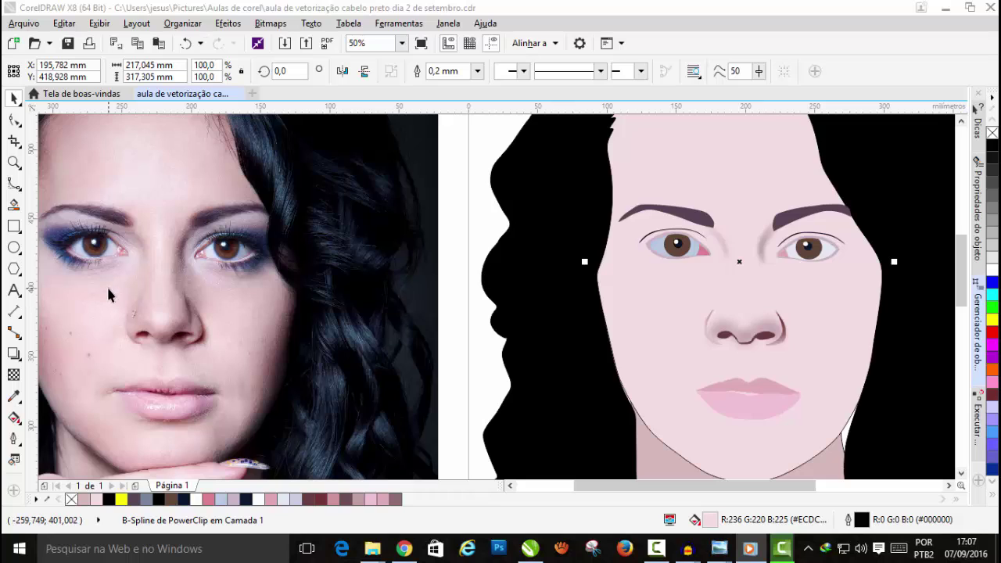
Step: Trace a closed B-spline shadow about 17 × 77 mm on the photo, along the nose's right-hand side from the eyebrow to the tip
{"action": "scroll", "coordinate": [113, 297], "scroll_direction": "up", "scroll_amount": 1}
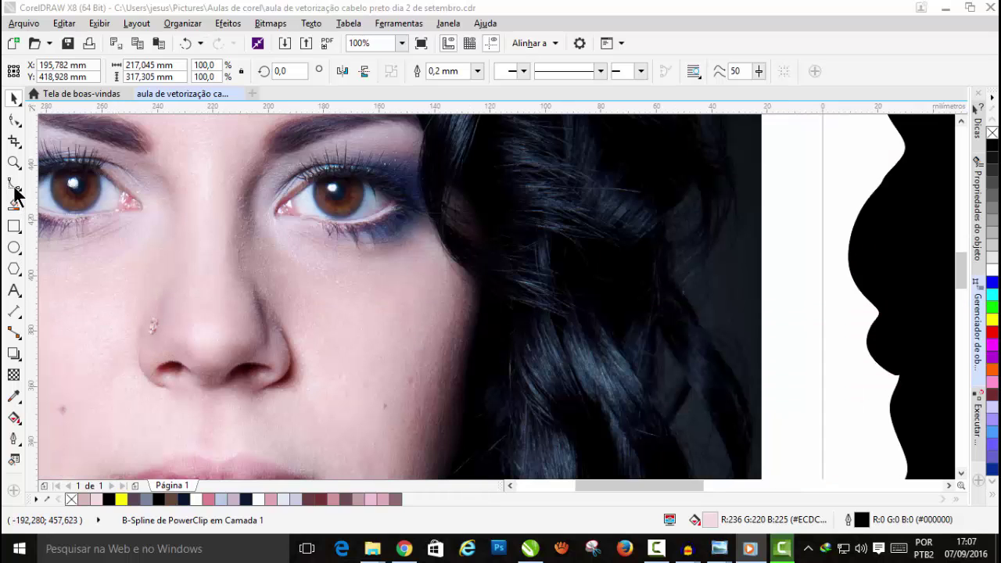
{"action": "left_click", "coordinate": [15, 187]}
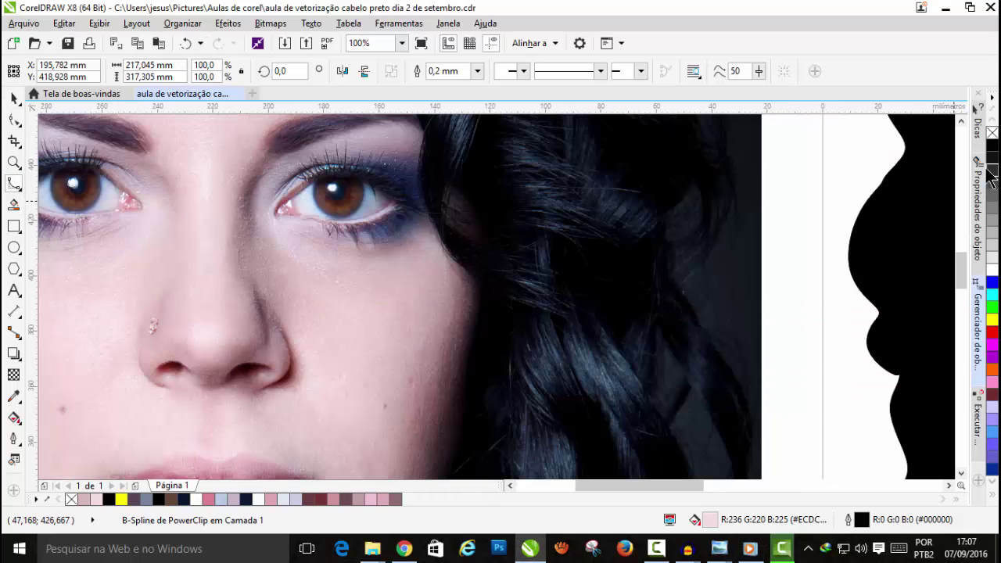
{"action": "left_click", "coordinate": [962, 122]}
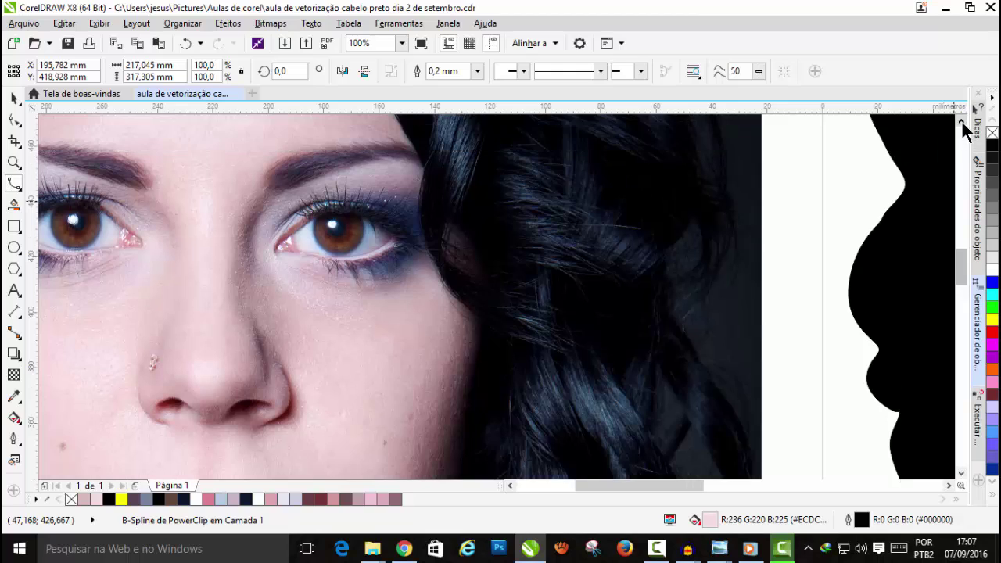
{"action": "left_click", "coordinate": [510, 485]}
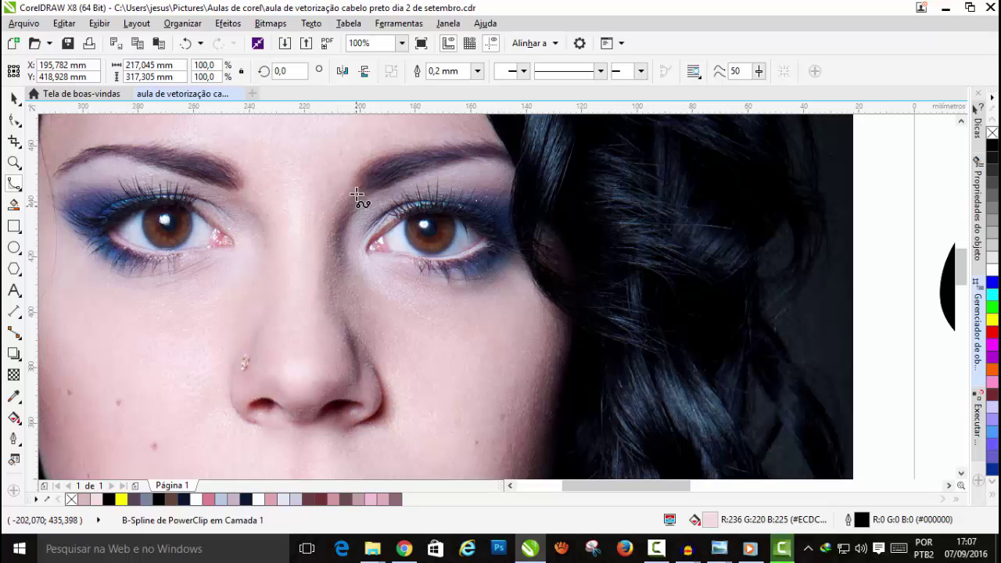
{"action": "left_click", "coordinate": [331, 182]}
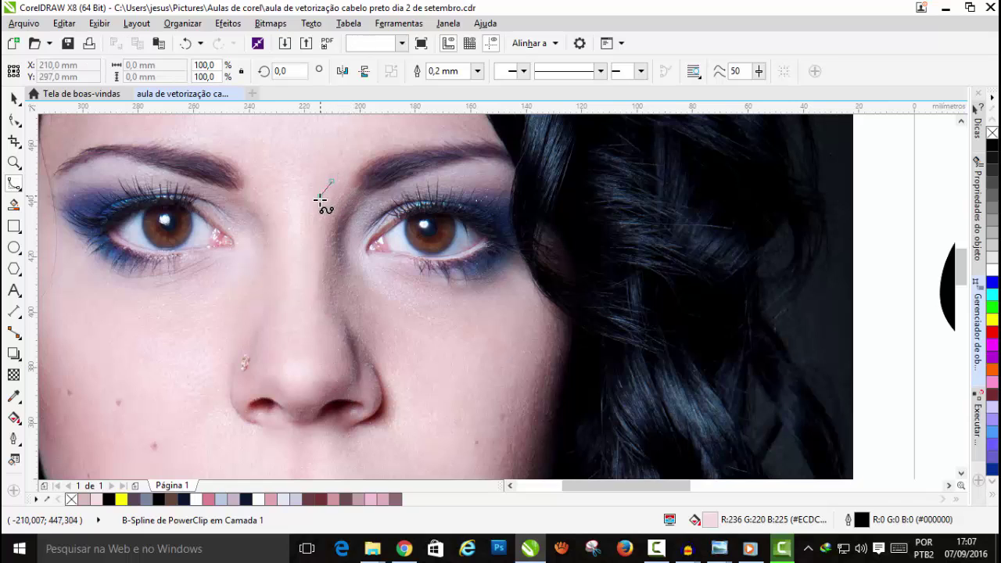
{"action": "left_click", "coordinate": [318, 201]}
{"action": "left_click", "coordinate": [314, 219]}
{"action": "left_click", "coordinate": [316, 249]}
{"action": "left_click", "coordinate": [319, 280]}
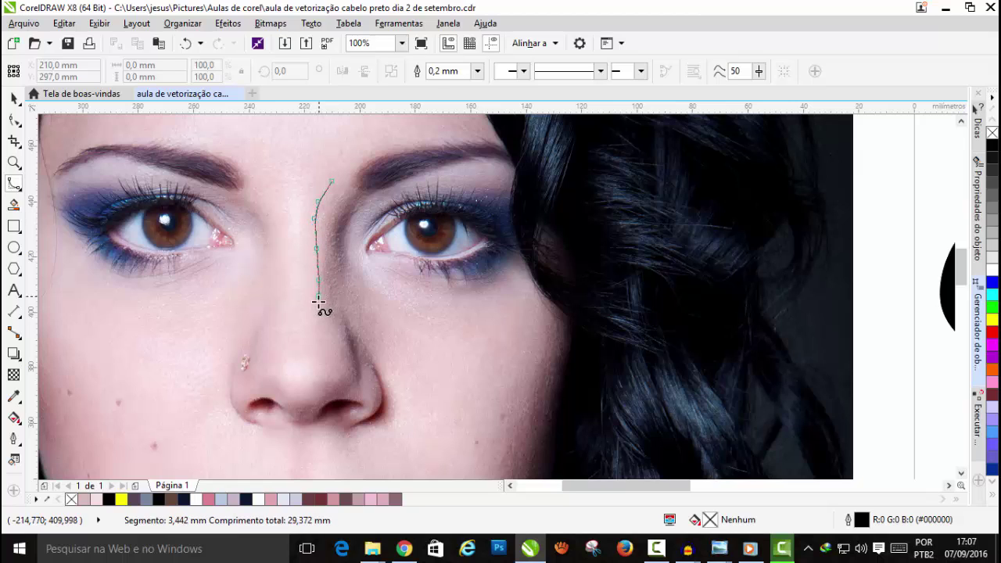
{"action": "left_click", "coordinate": [317, 309]}
{"action": "left_click", "coordinate": [323, 332]}
{"action": "left_click", "coordinate": [327, 360]}
{"action": "left_click", "coordinate": [329, 386]}
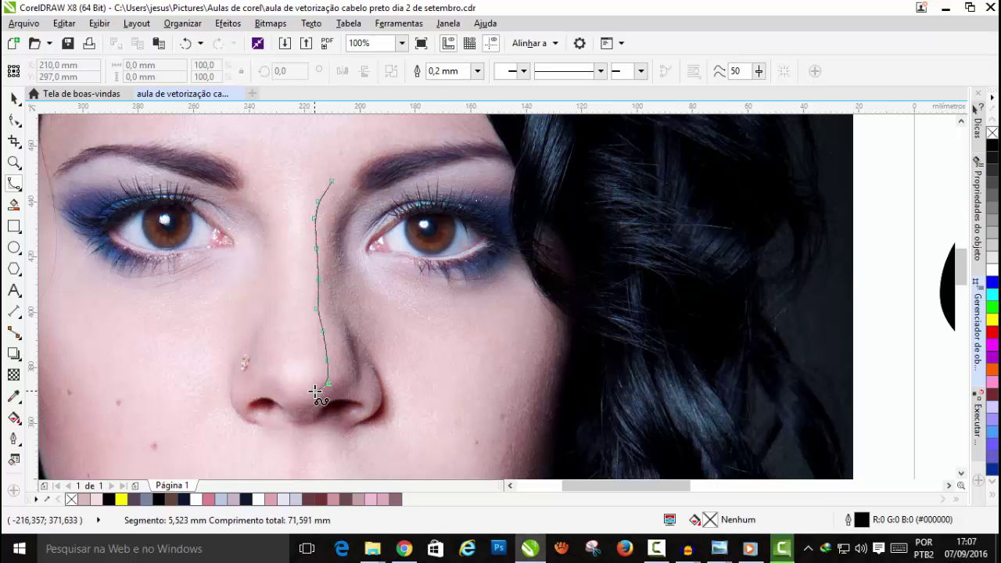
{"action": "left_click", "coordinate": [315, 391]}
{"action": "left_click", "coordinate": [340, 391]}
{"action": "left_click", "coordinate": [350, 384]}
{"action": "left_click", "coordinate": [355, 374]}
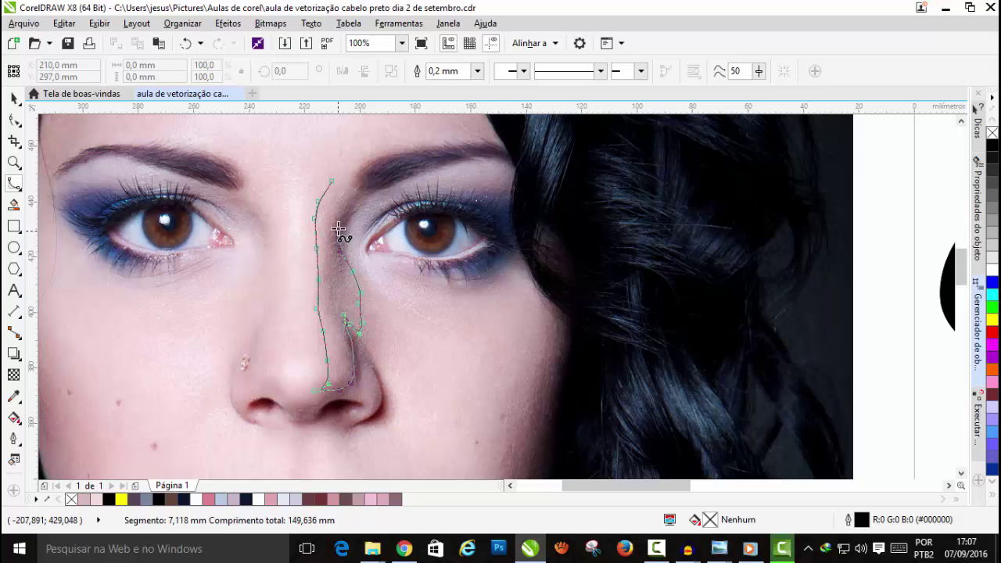
{"action": "left_click", "coordinate": [346, 177]}
{"action": "left_click", "coordinate": [332, 184]}
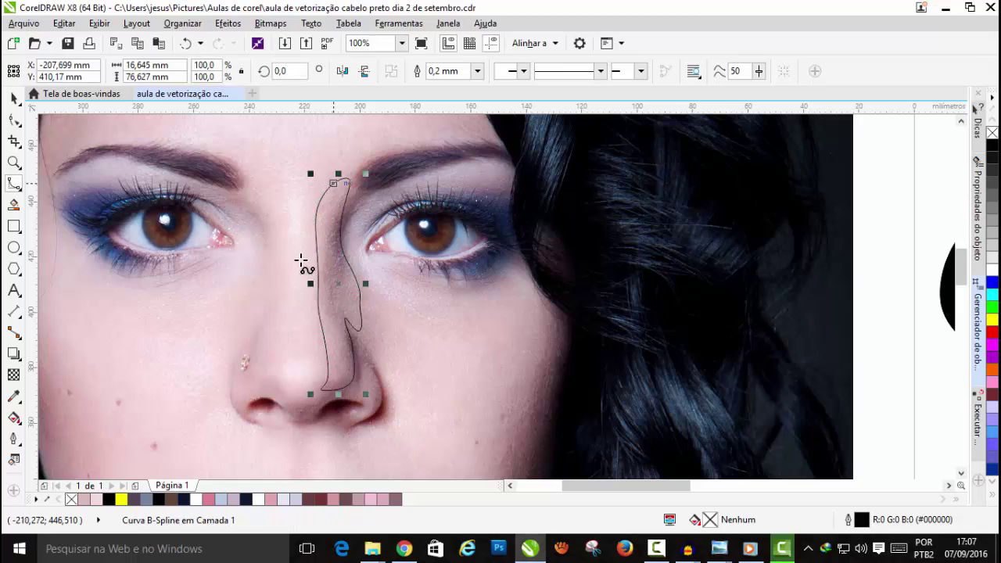
Step: Trace a closed narrow B-spline shadow about 18 × 69 mm on the photo, along the nose's left-hand side from the tip to the eyebrow
{"action": "left_click", "coordinate": [290, 392]}
{"action": "left_click", "coordinate": [262, 379]}
{"action": "left_click", "coordinate": [257, 360]}
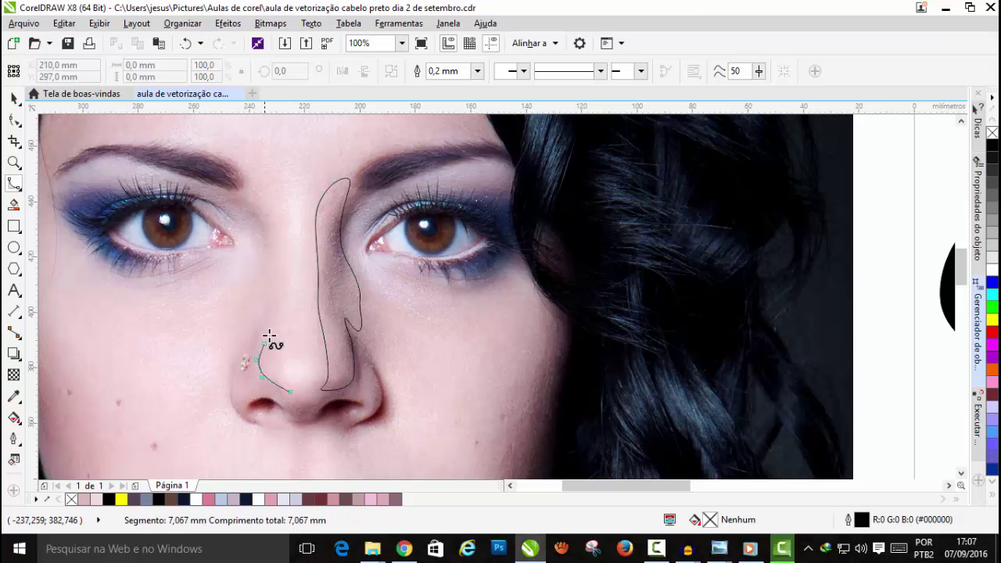
{"action": "left_click", "coordinate": [269, 335]}
{"action": "left_click", "coordinate": [279, 305]}
{"action": "left_click", "coordinate": [278, 285]}
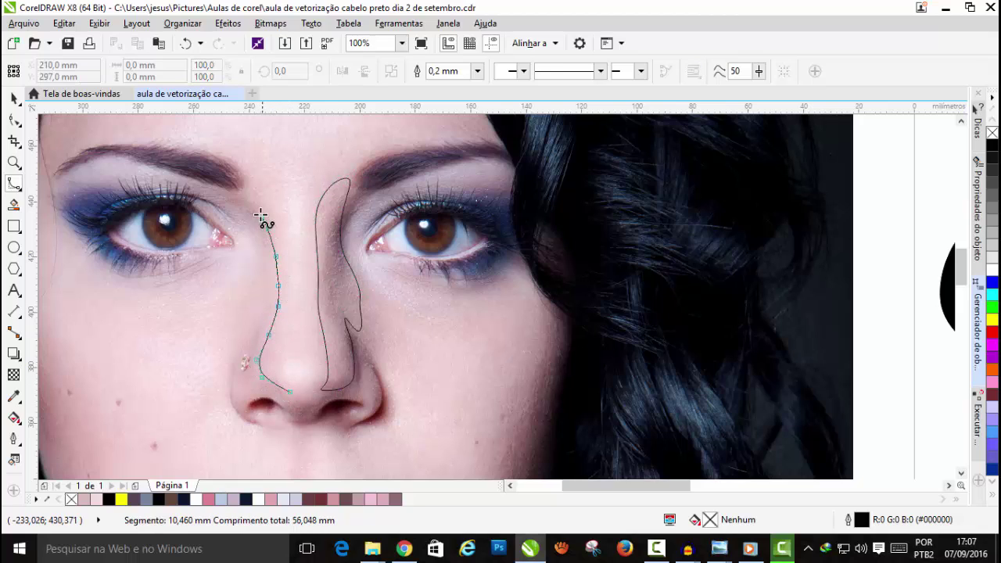
{"action": "left_click", "coordinate": [269, 229]}
{"action": "left_click", "coordinate": [257, 212]}
{"action": "left_click", "coordinate": [225, 194]}
{"action": "left_click", "coordinate": [259, 249]}
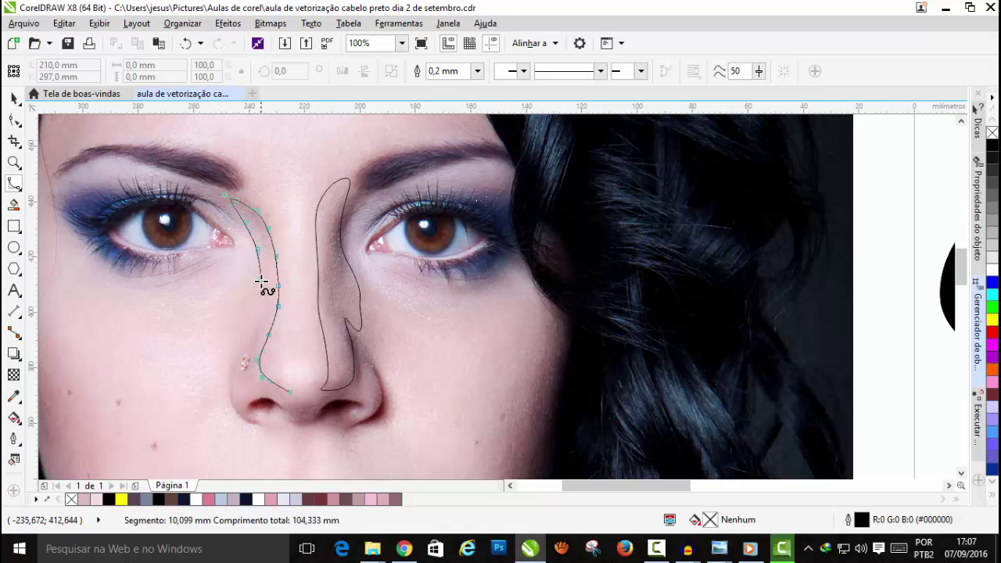
{"action": "left_click", "coordinate": [262, 284]}
{"action": "left_click", "coordinate": [264, 315]}
{"action": "left_click", "coordinate": [249, 340]}
{"action": "left_click", "coordinate": [247, 364]}
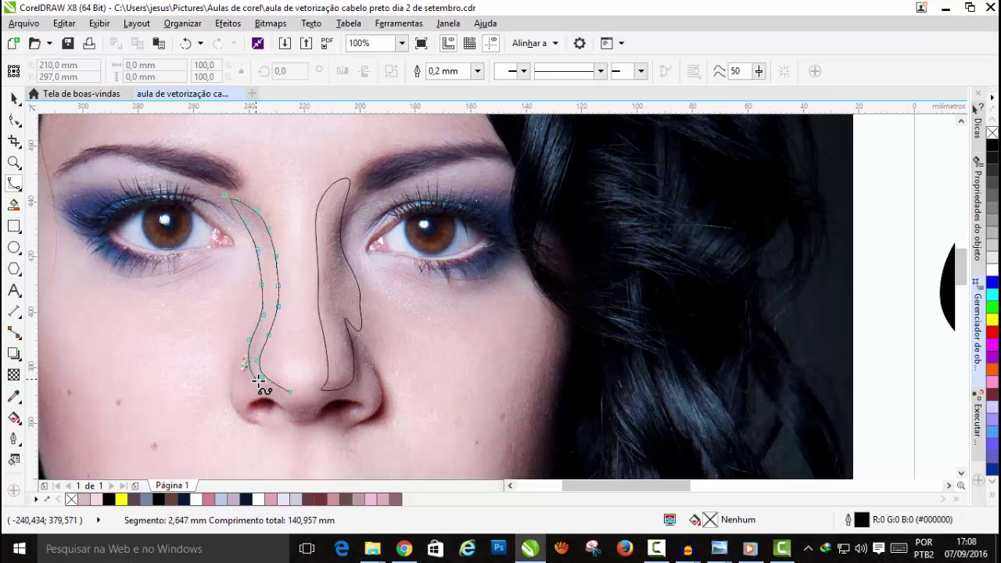
{"action": "left_click", "coordinate": [260, 381]}
{"action": "double_click", "coordinate": [290, 393]}
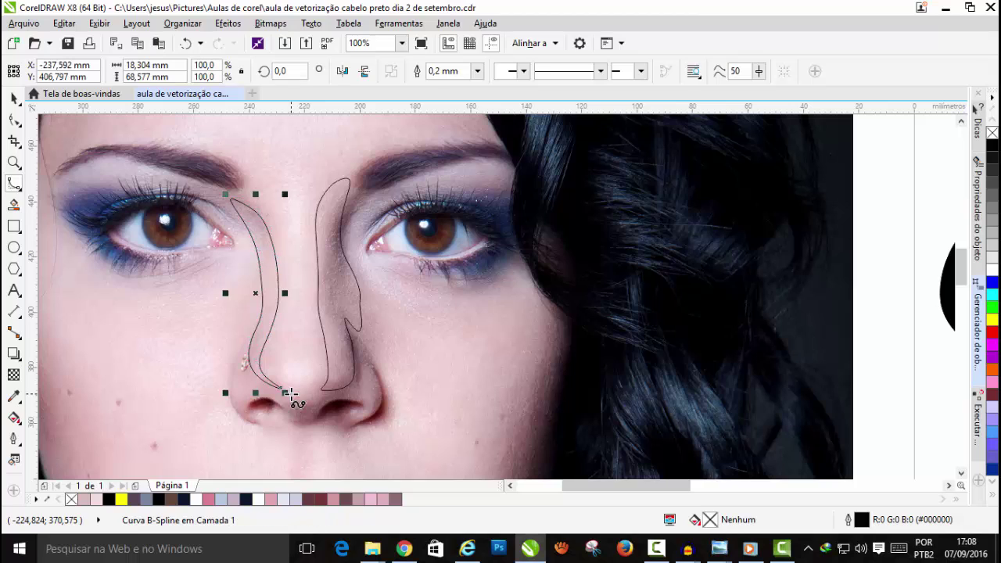
{"action": "left_click", "coordinate": [655, 549]}
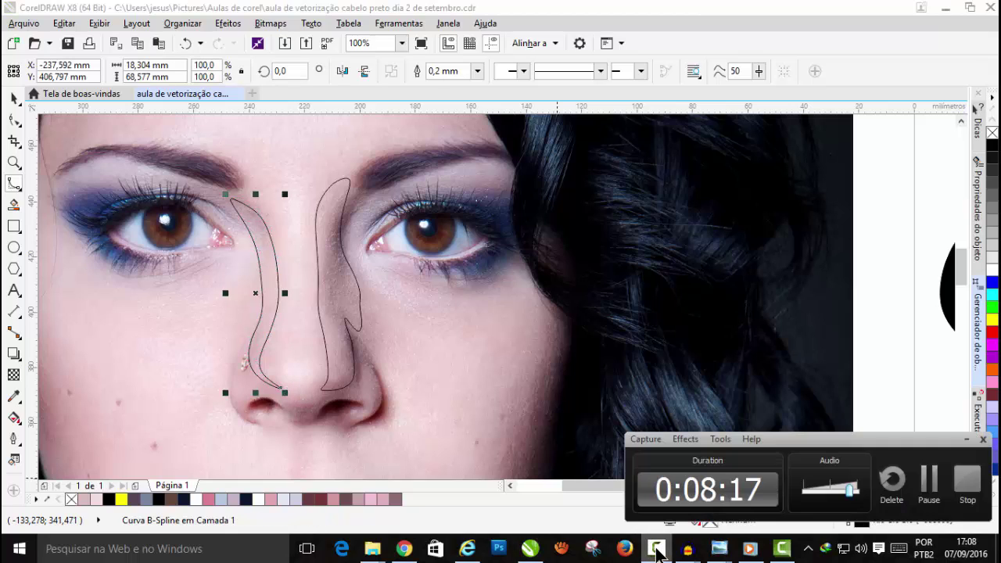
{"action": "left_click", "coordinate": [967, 489]}
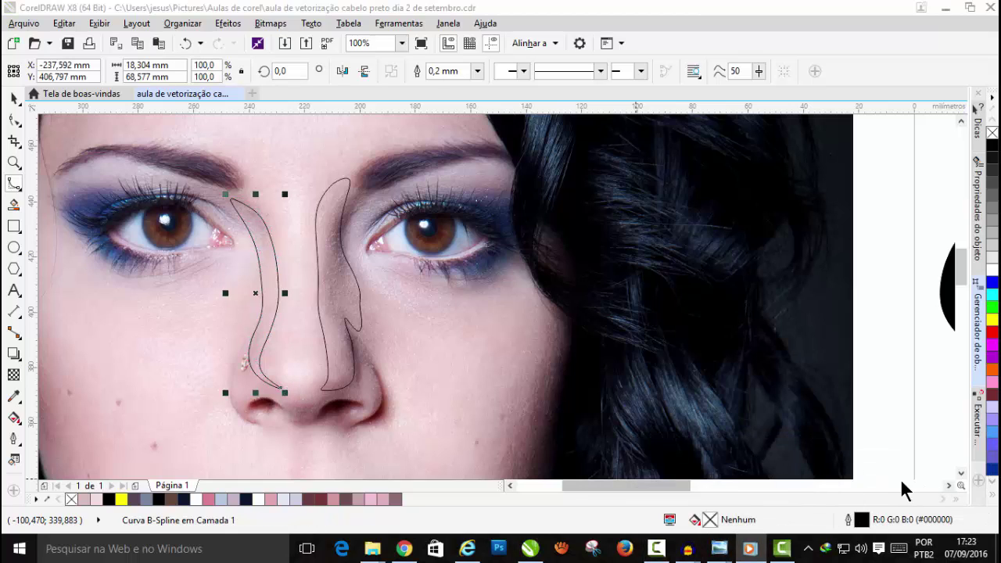
Step: Fill the left-hand nose curve with RGB 224, 204, 207 and the right-hand one with RGB 183, 156, 158, both sampled from the photo
{"action": "left_click", "coordinate": [14, 398]}
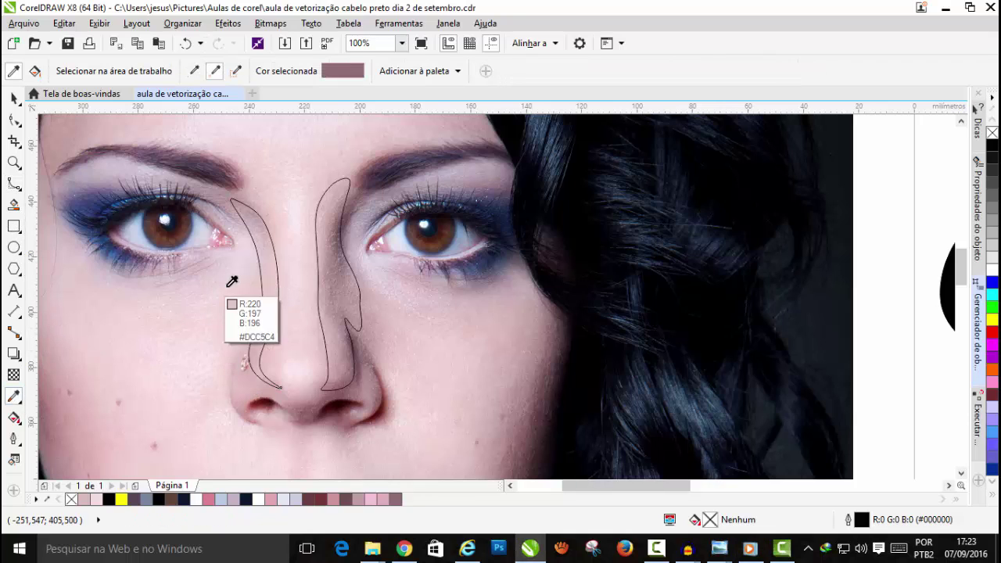
{"action": "left_click", "coordinate": [280, 294]}
{"action": "left_click", "coordinate": [272, 271]}
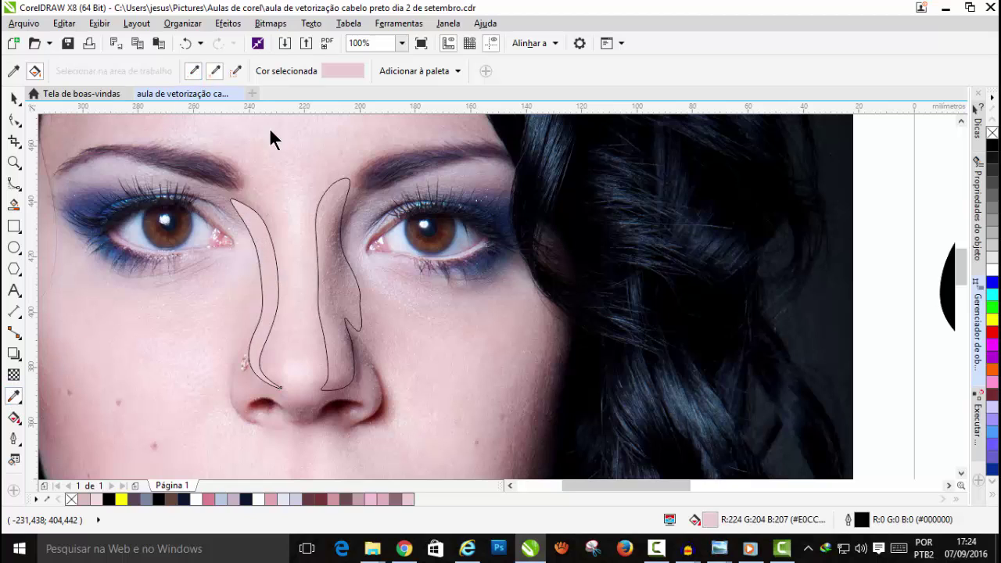
{"action": "left_click", "coordinate": [328, 233], "text": "shift"}
{"action": "left_click", "coordinate": [325, 230]}
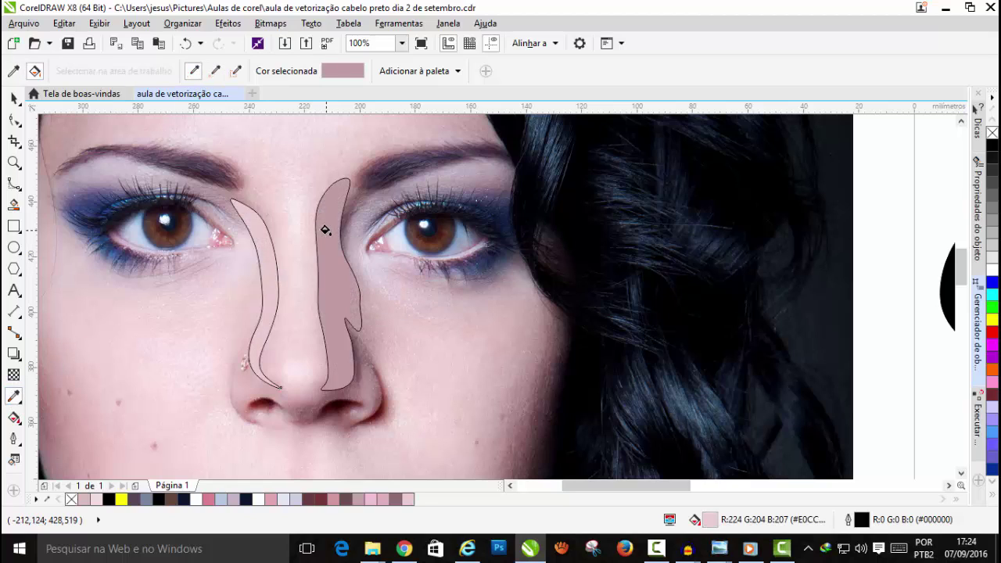
Step: Remove the outlines from both nose shadow curves
{"action": "left_click", "coordinate": [14, 97]}
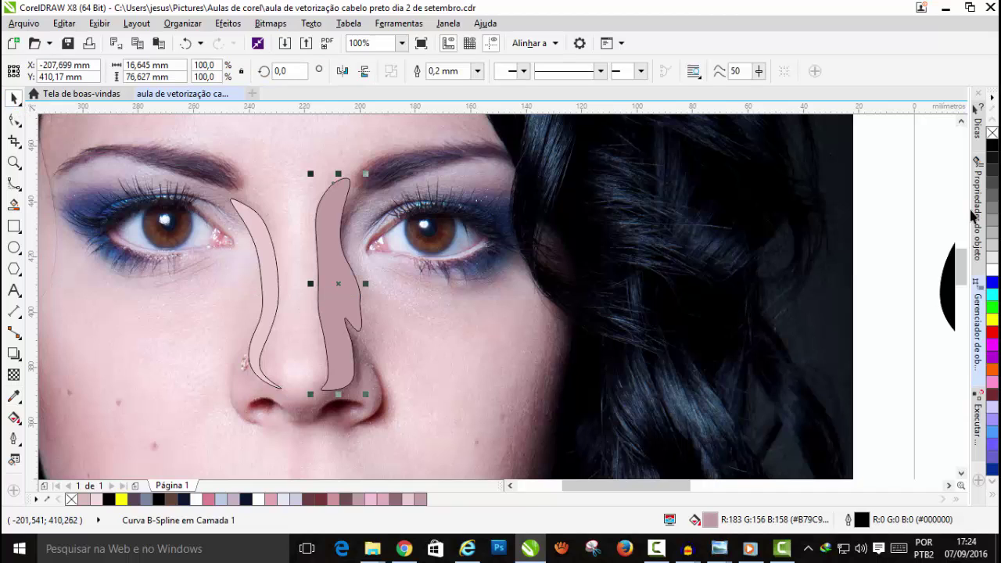
{"action": "right_click", "coordinate": [992, 133]}
{"action": "left_click", "coordinate": [274, 230]}
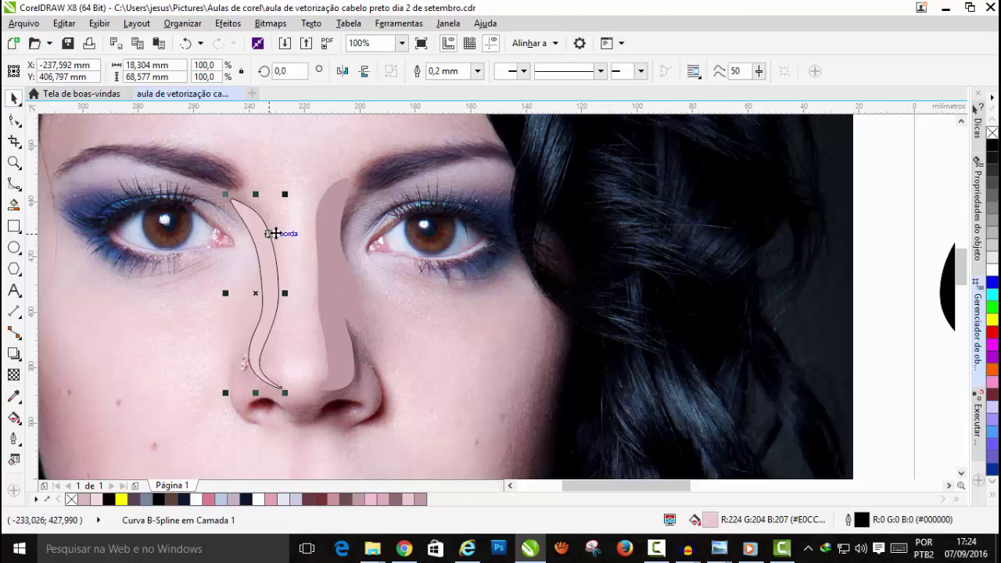
{"action": "right_click", "coordinate": [992, 132]}
Step: Nudge the dark and light nose shadow curves horizontally onto the vector face, to X 212.301 mm and X 182.408 mm
{"action": "left_click", "coordinate": [339, 274]}
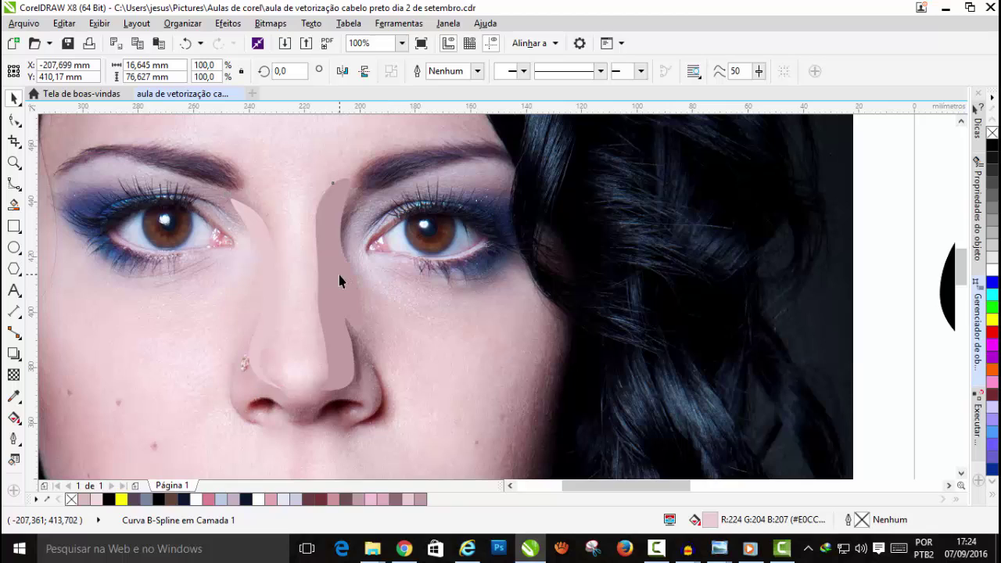
{"action": "key", "text": "Right"}
{"action": "left_click", "coordinate": [261, 243]}
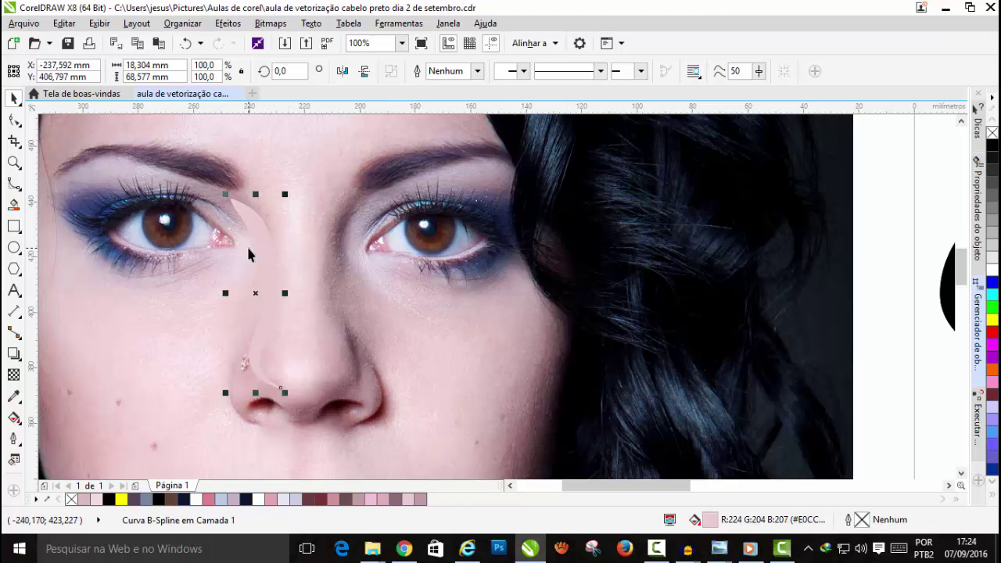
{"action": "key", "text": "Right"}
{"action": "key", "text": "F4"}
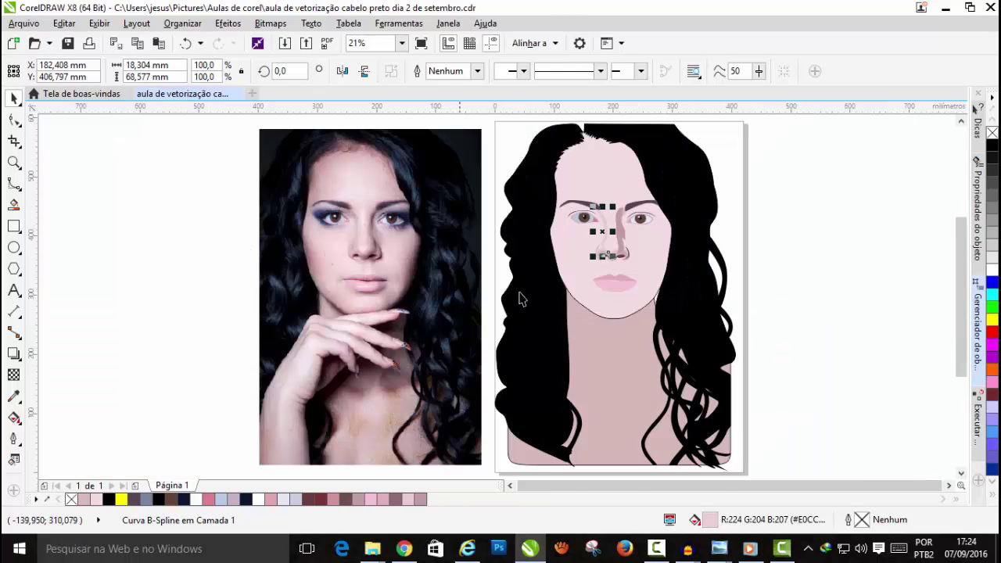
Step: Fade the dark nose shadow upward towards the right-hand eyebrow with a linear transparency at about 45°
{"action": "scroll", "coordinate": [610, 212], "scroll_direction": "up", "scroll_amount": 3}
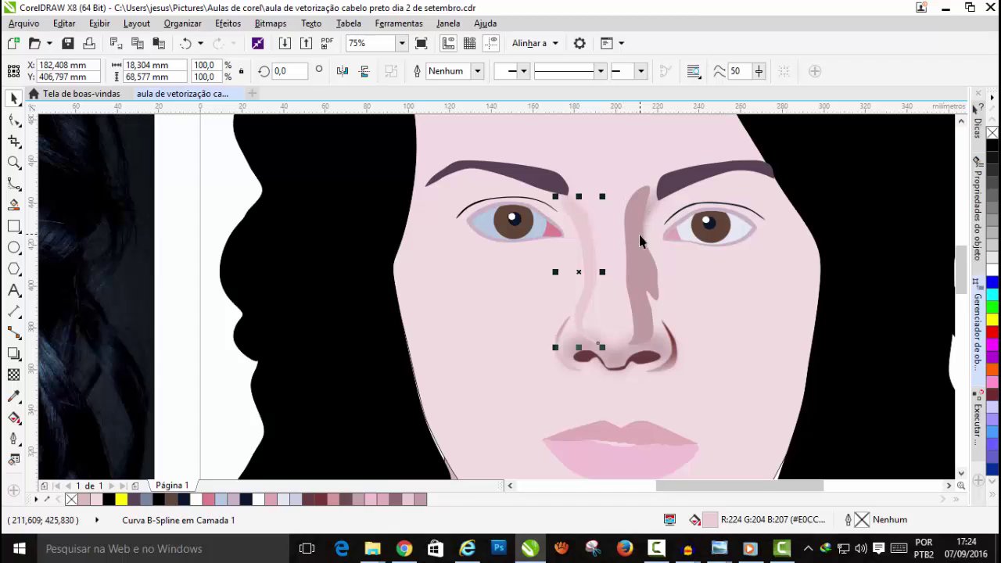
{"action": "left_click", "coordinate": [642, 276]}
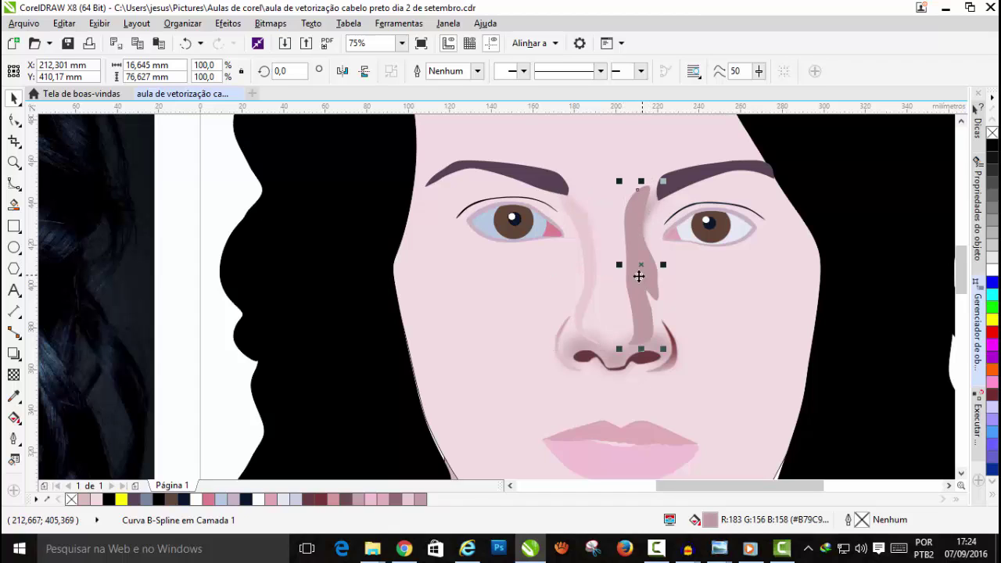
{"action": "left_click", "coordinate": [13, 375]}
{"action": "left_click_drag", "start_coordinate": [630, 282], "coordinate": [648, 190]}
{"action": "left_click_drag", "start_coordinate": [626, 285], "coordinate": [626, 290]}
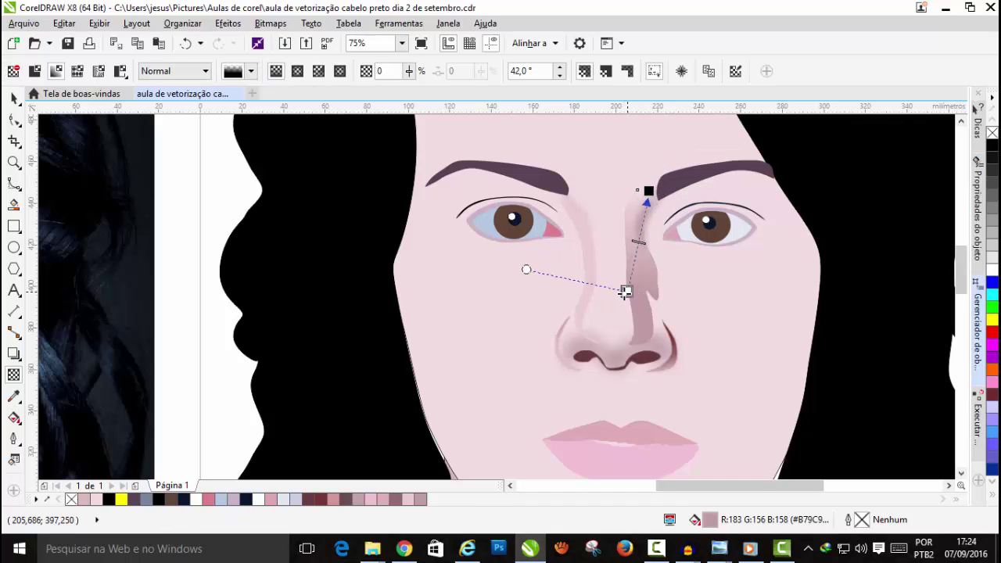
Step: Convert the faded dark nose shadow to a 300 dpi RGB bitmap
{"action": "left_click", "coordinate": [270, 24]}
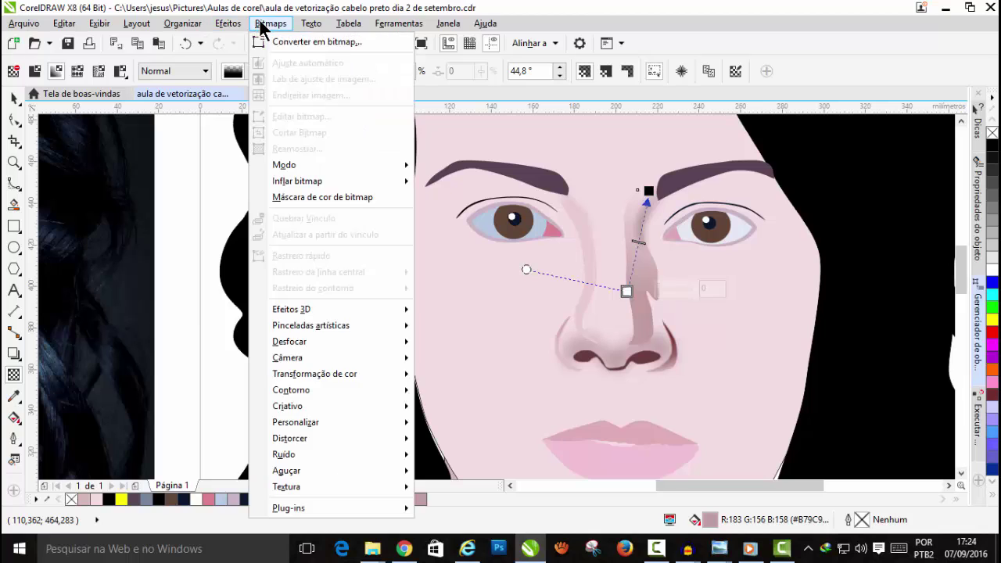
{"action": "left_click", "coordinate": [289, 40]}
{"action": "left_click", "coordinate": [460, 350]}
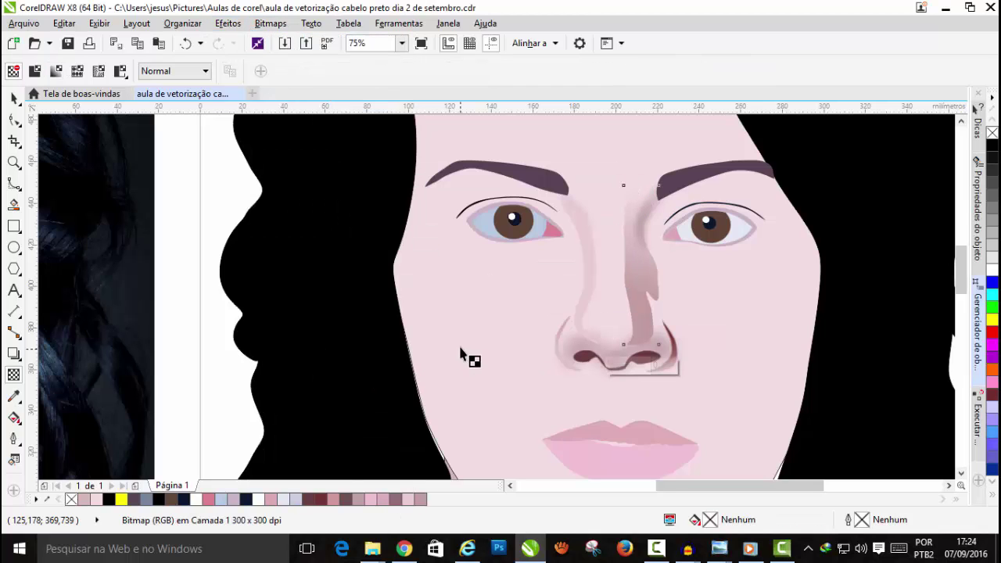
Step: Apply a Gaussian blur with a 45-pixel radius to the dark nose shadow bitmap
{"action": "left_click", "coordinate": [278, 24]}
{"action": "mouse_move", "coordinate": [315, 341]}
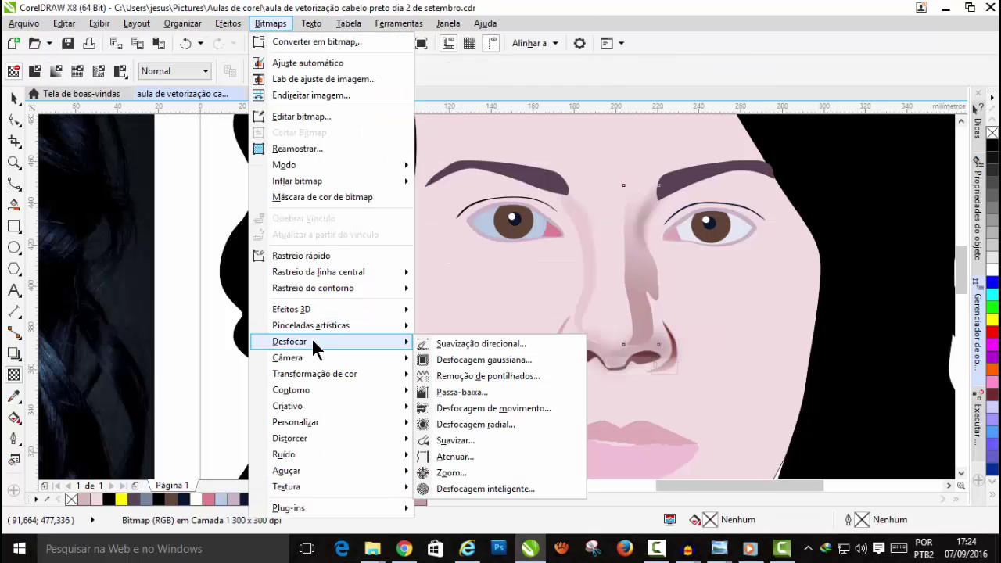
{"action": "left_click", "coordinate": [459, 359]}
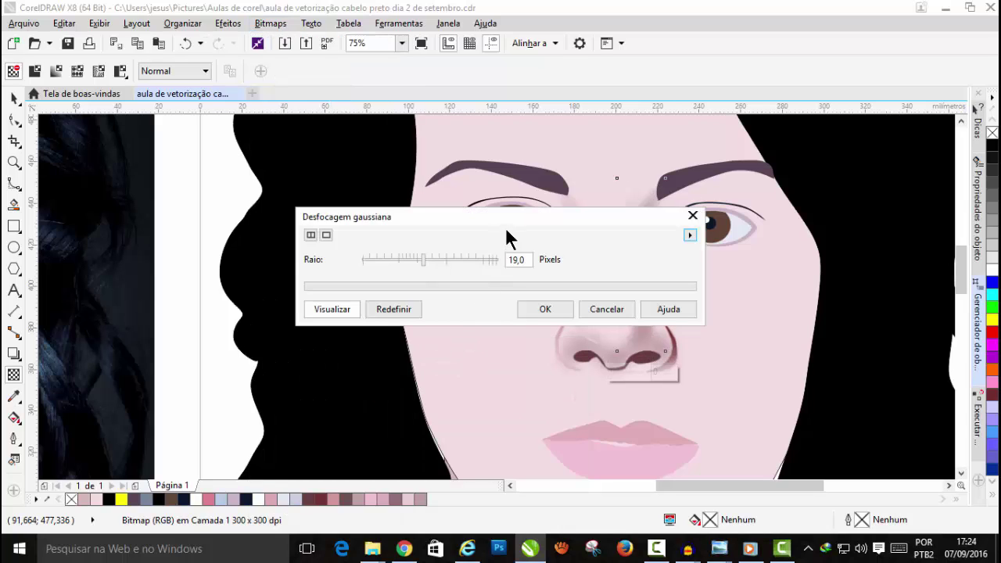
{"action": "left_click_drag", "start_coordinate": [507, 222], "coordinate": [452, 44]}
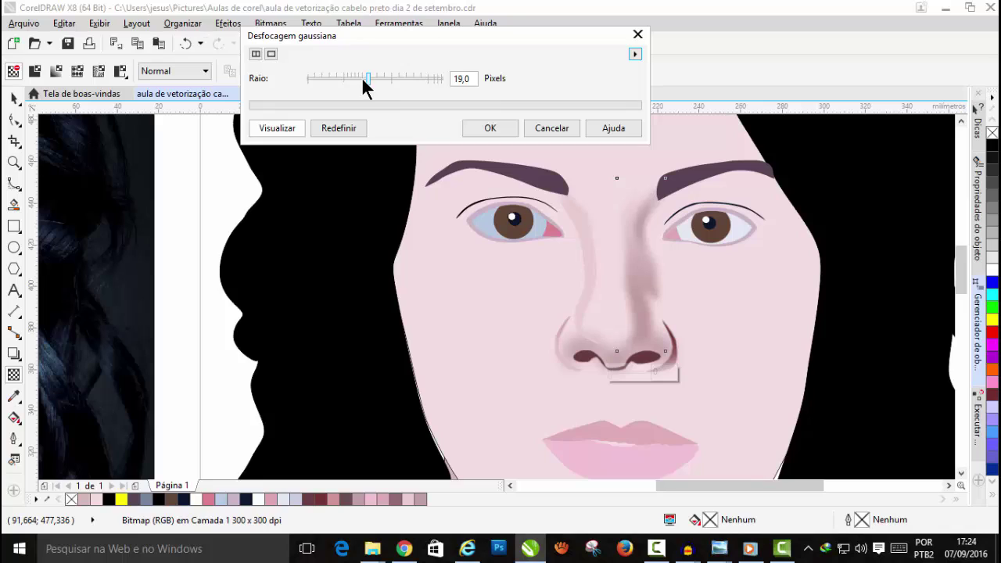
{"action": "left_click_drag", "start_coordinate": [368, 77], "coordinate": [387, 81]}
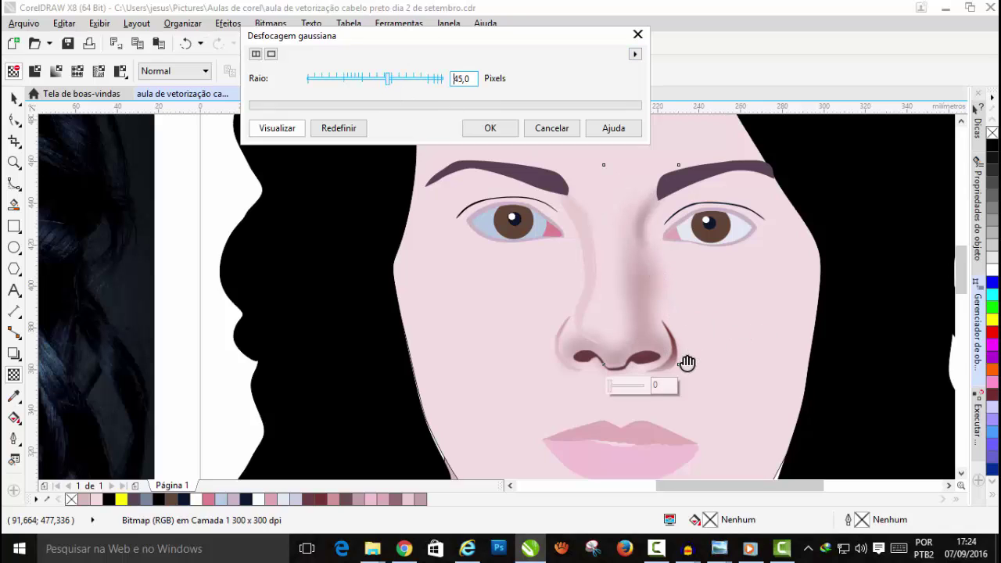
{"action": "left_click", "coordinate": [493, 127]}
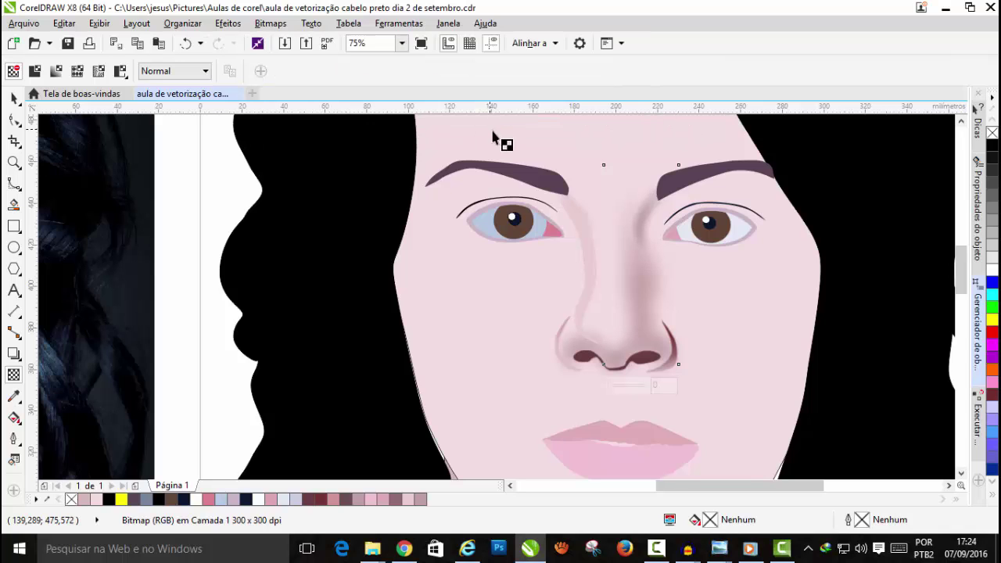
{"action": "scroll", "coordinate": [706, 286], "scroll_direction": "down", "scroll_amount": 2}
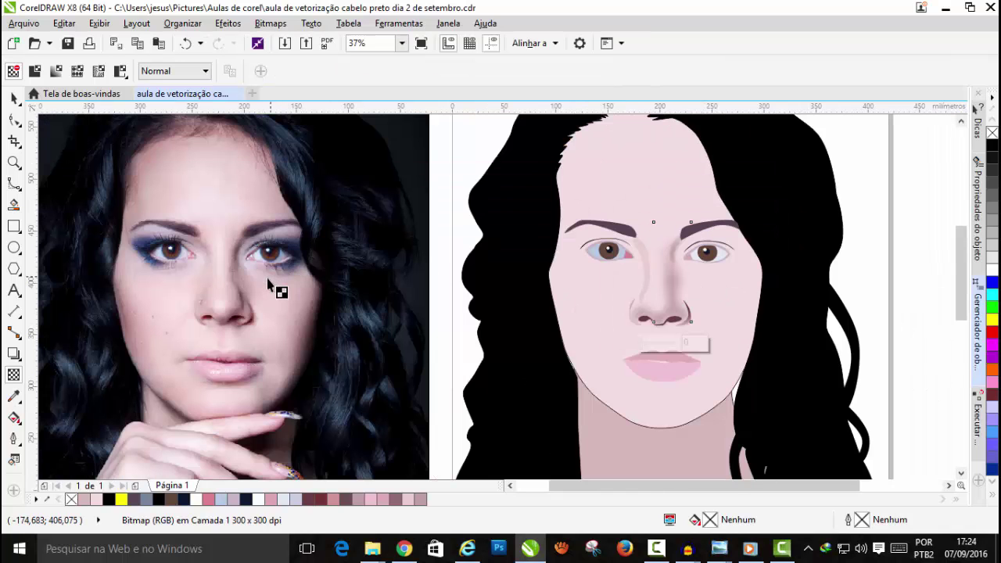
{"action": "scroll", "coordinate": [686, 286], "scroll_direction": "up", "scroll_amount": 2}
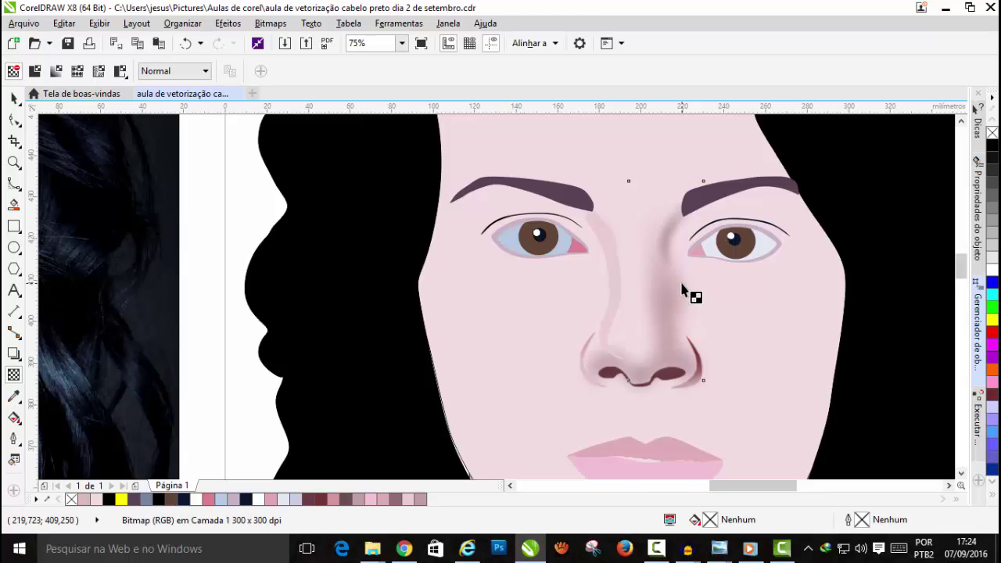
{"action": "scroll", "coordinate": [688, 291], "scroll_direction": "up", "scroll_amount": 2}
{"action": "scroll", "coordinate": [743, 297], "scroll_direction": "down", "scroll_amount": 2}
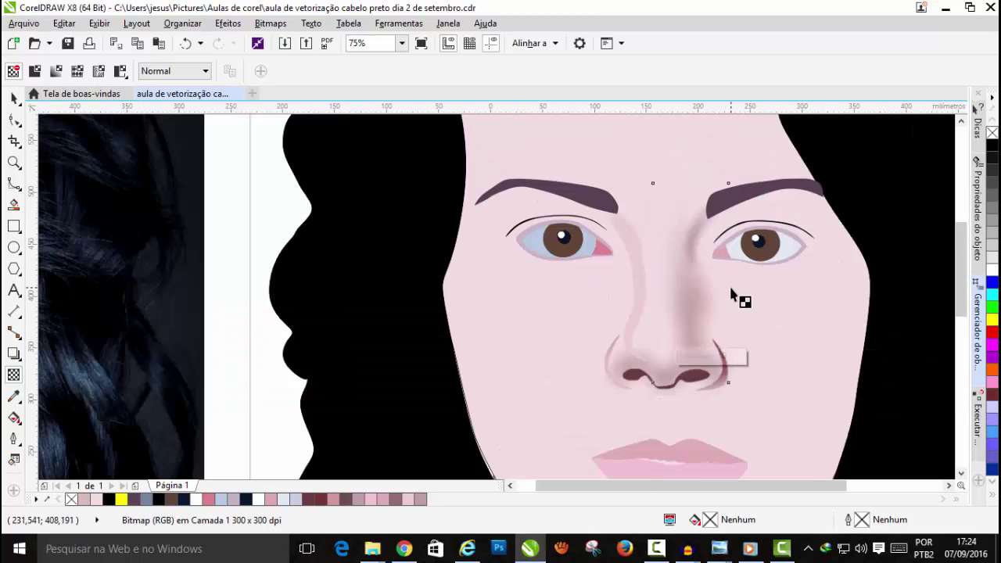
{"action": "scroll", "coordinate": [738, 294], "scroll_direction": "down", "scroll_amount": 2}
Step: Fade the blurred dark nose shadow towards the right-hand cheek with a linear transparency at about -3.5°
{"action": "left_click", "coordinate": [14, 376]}
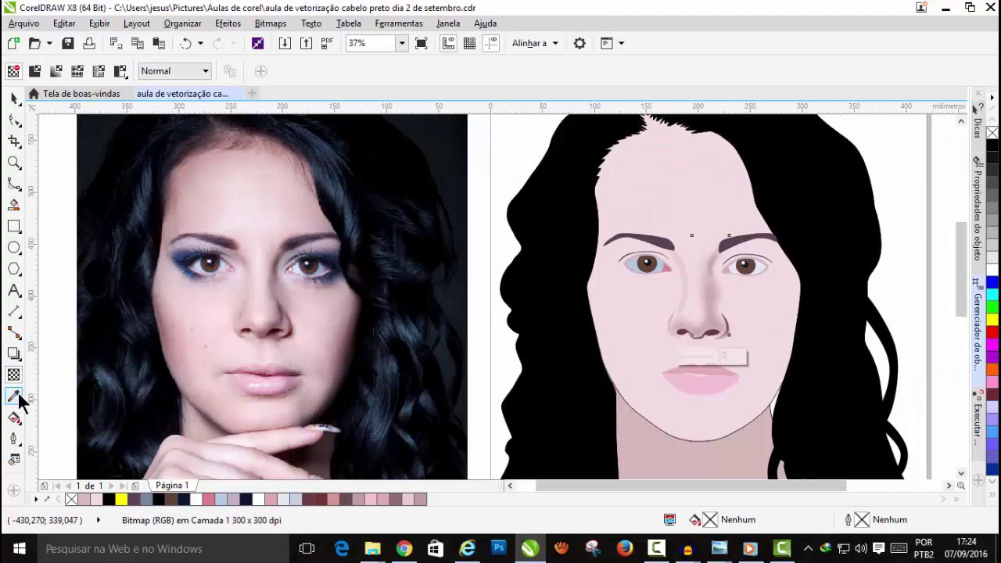
{"action": "scroll", "coordinate": [726, 309], "scroll_direction": "up", "scroll_amount": 2}
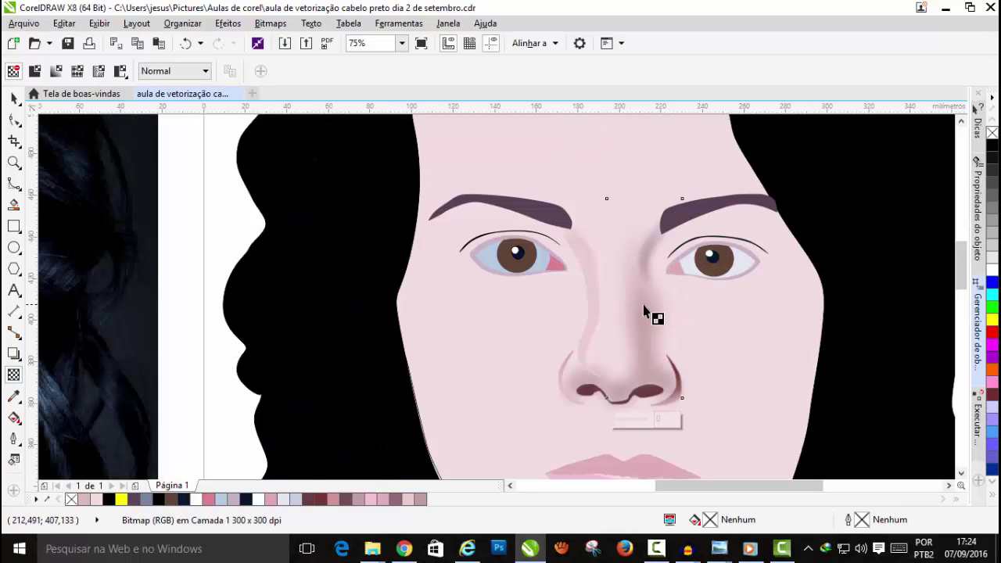
{"action": "left_click_drag", "start_coordinate": [643, 298], "coordinate": [753, 332]}
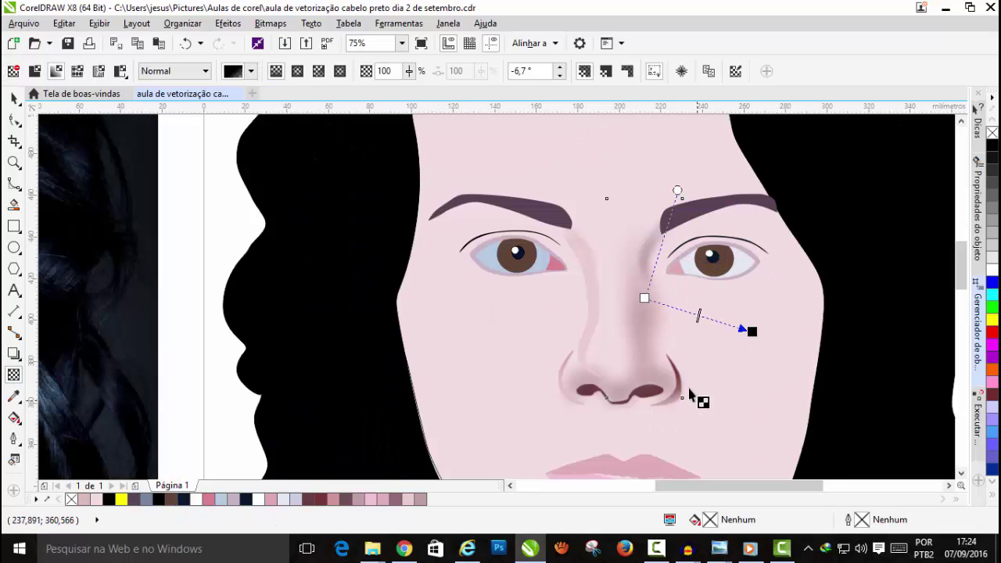
{"action": "left_click_drag", "start_coordinate": [645, 299], "coordinate": [636, 313]}
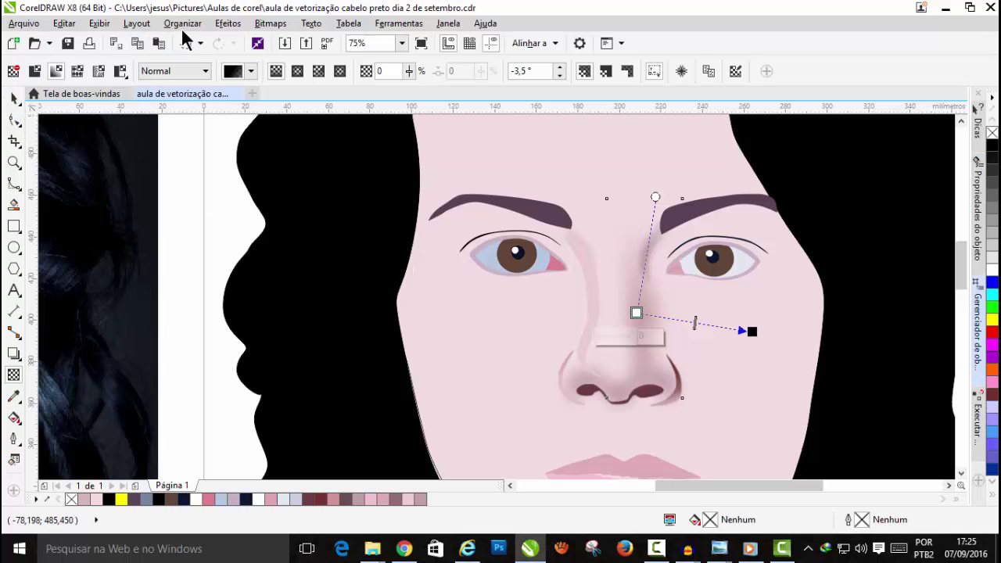
Step: Place the dark nose shadow inside the face shape with PowerClip
{"action": "left_click", "coordinate": [228, 23]}
{"action": "mouse_move", "coordinate": [262, 213]}
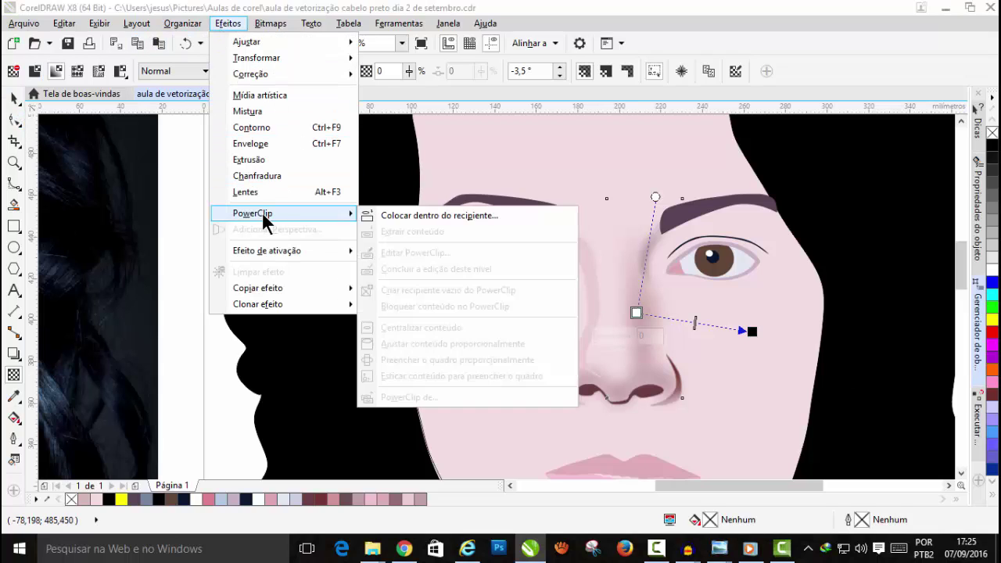
{"action": "left_click", "coordinate": [425, 218]}
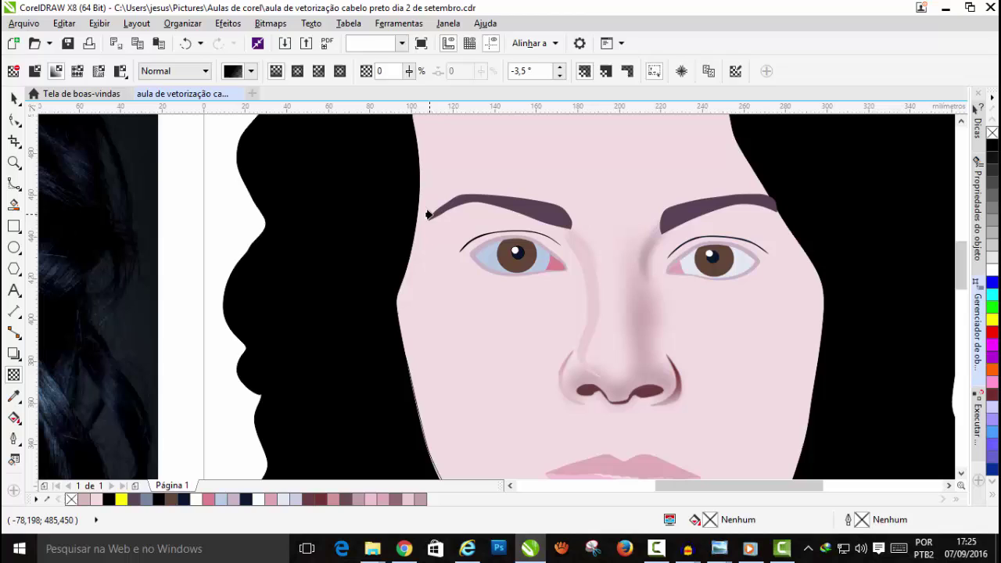
Step: Convert the light nose shadow curve beside the left-hand eye to a 300 dpi RGB bitmap with transparent background
{"action": "left_click", "coordinate": [596, 291]}
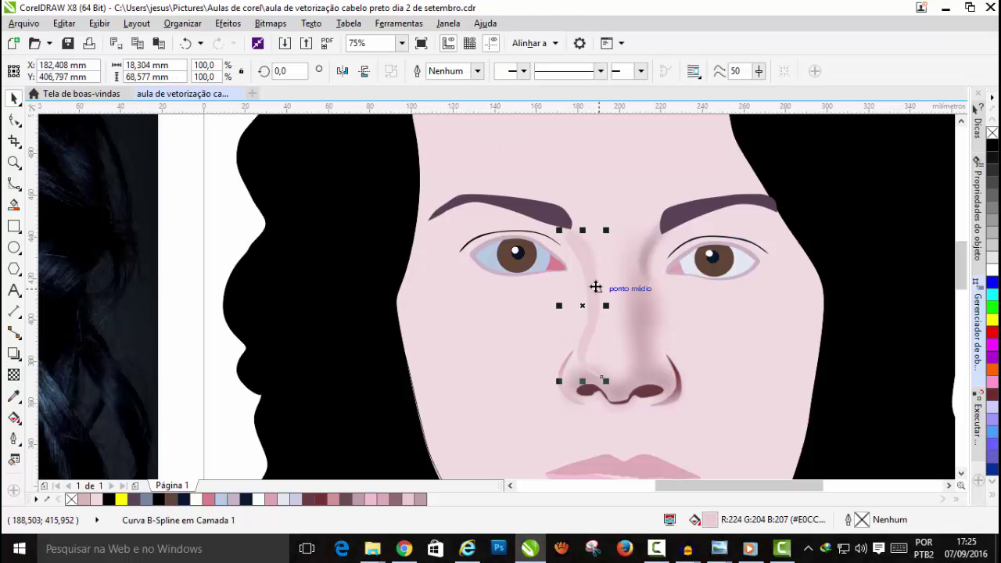
{"action": "left_click", "coordinate": [271, 24]}
{"action": "mouse_move", "coordinate": [309, 25]}
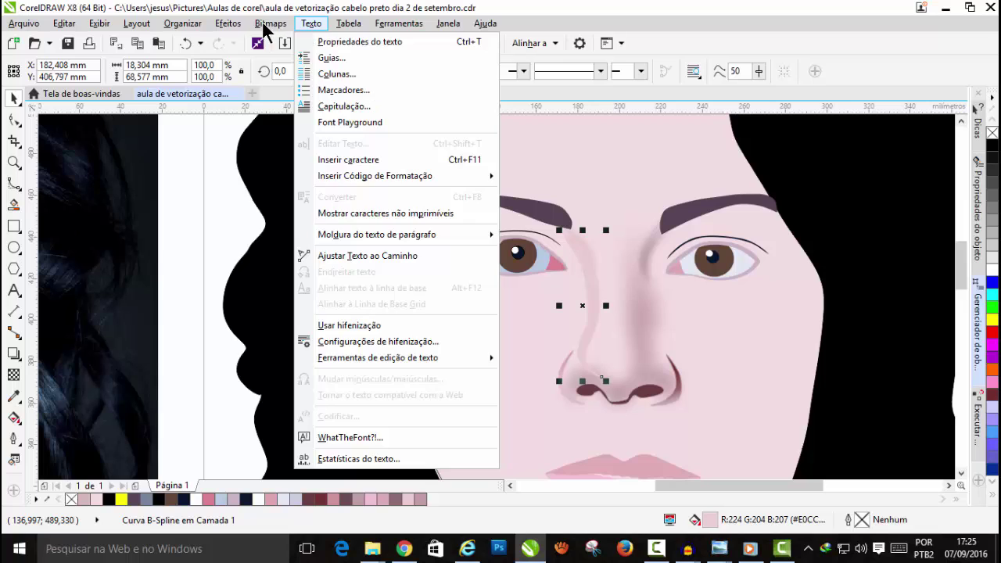
{"action": "left_click", "coordinate": [270, 24]}
{"action": "left_click", "coordinate": [271, 23]}
{"action": "left_click", "coordinate": [294, 39]}
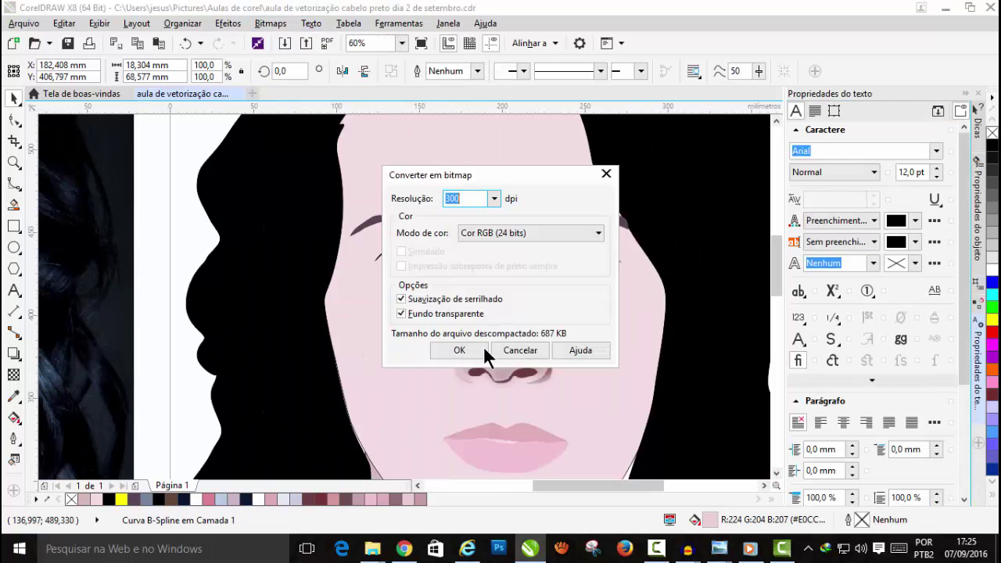
{"action": "left_click", "coordinate": [459, 350]}
Step: Apply a Gaussian blur with a radius of about 40 pixels to the light nose shadow bitmap
{"action": "left_click", "coordinate": [270, 23]}
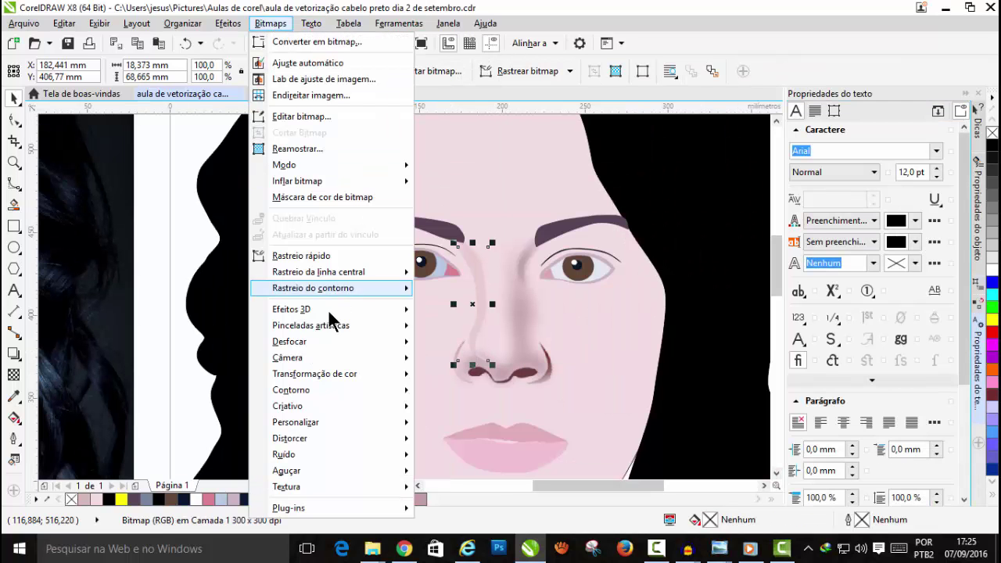
{"action": "mouse_move", "coordinate": [317, 344]}
{"action": "left_click", "coordinate": [475, 359]}
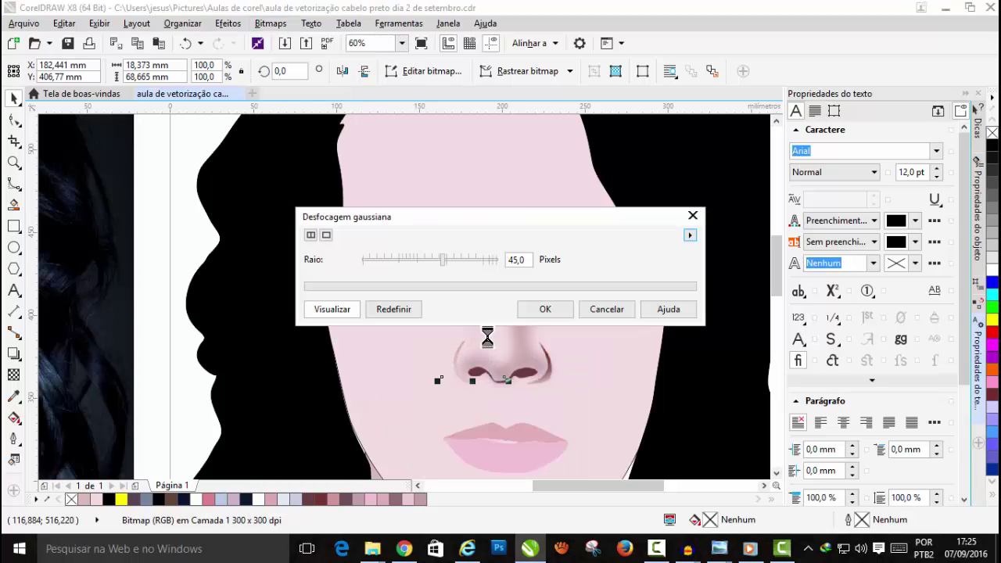
{"action": "left_click_drag", "start_coordinate": [495, 225], "coordinate": [720, 81]}
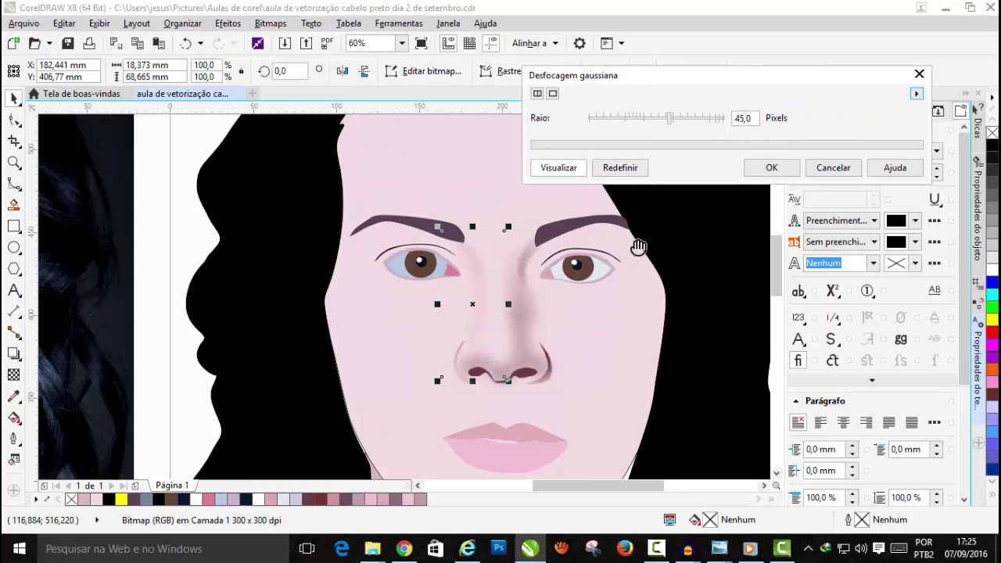
{"action": "left_click", "coordinate": [668, 117]}
{"action": "left_click_drag", "start_coordinate": [668, 117], "coordinate": [666, 118]}
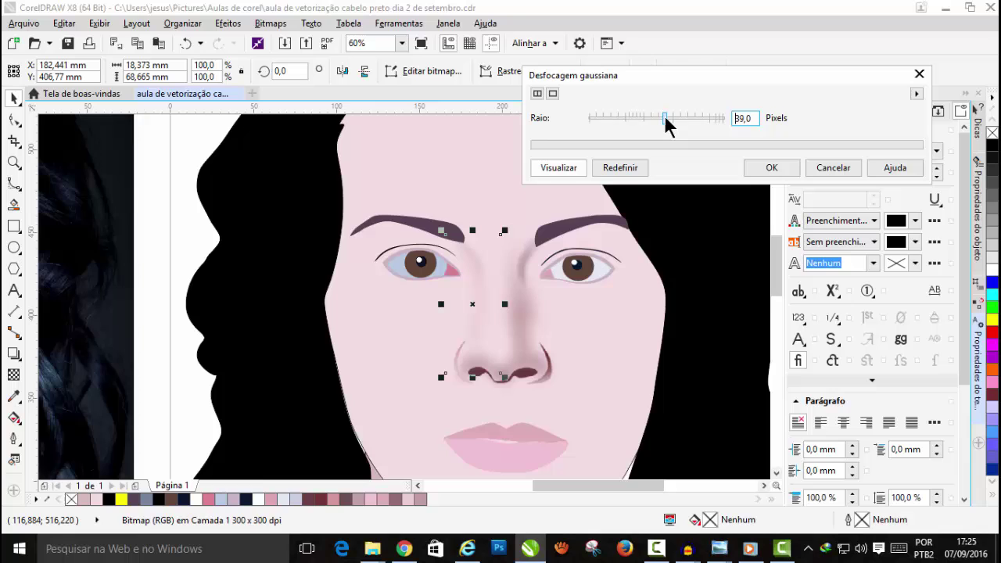
{"action": "left_click", "coordinate": [771, 169]}
Step: Place the blurred light nose shadow inside the face shape with PowerClip
{"action": "left_click", "coordinate": [226, 24]}
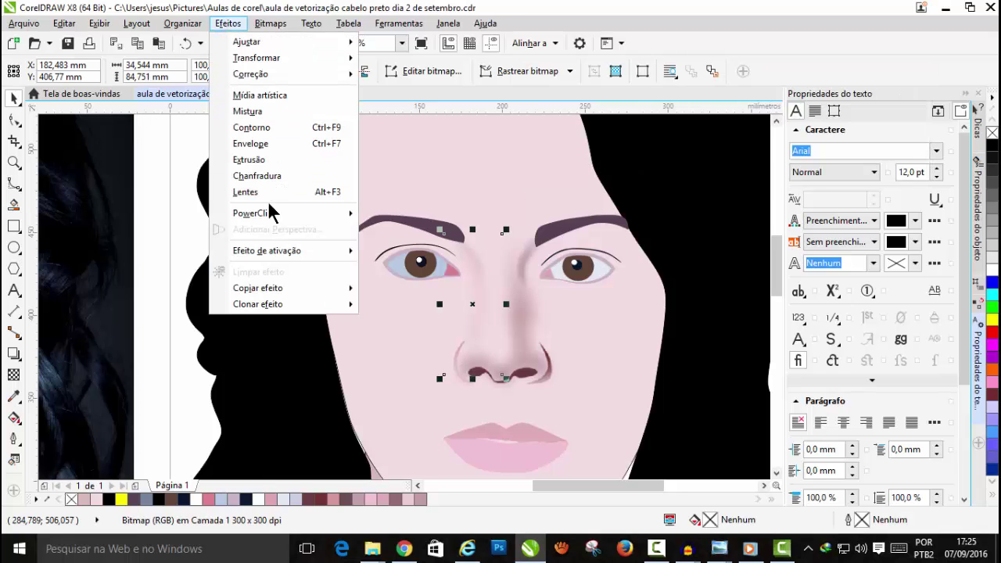
{"action": "mouse_move", "coordinate": [273, 216]}
{"action": "left_click", "coordinate": [374, 209]}
{"action": "left_click", "coordinate": [380, 358]}
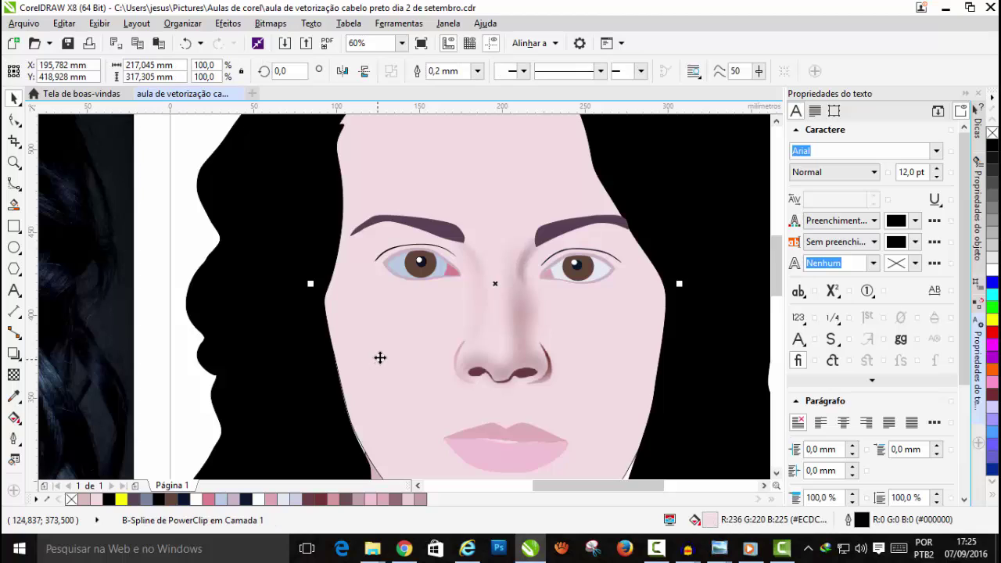
Step: Compare the shaded nose of the vector face with the nose in the reference photo
{"action": "scroll", "coordinate": [380, 357], "scroll_direction": "down", "scroll_amount": 2}
{"action": "left_click", "coordinate": [655, 394]}
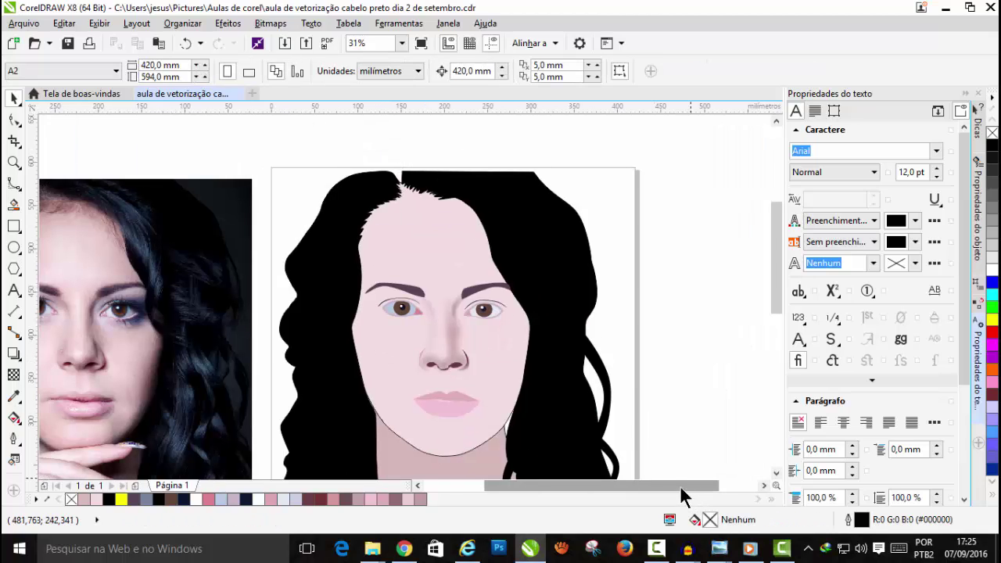
{"action": "left_click_drag", "start_coordinate": [680, 485], "coordinate": [643, 491]}
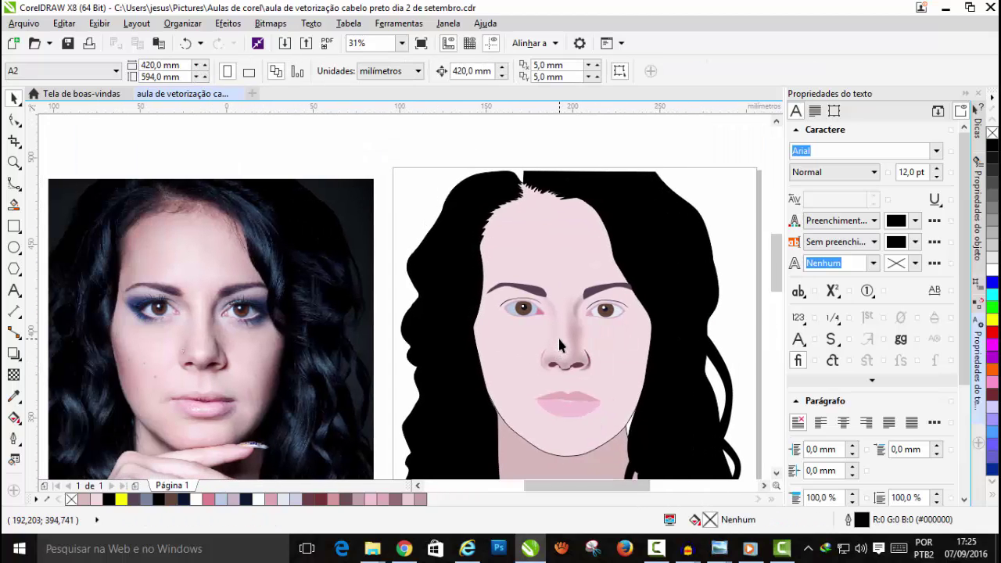
{"action": "scroll", "coordinate": [559, 335], "scroll_direction": "up", "scroll_amount": 4}
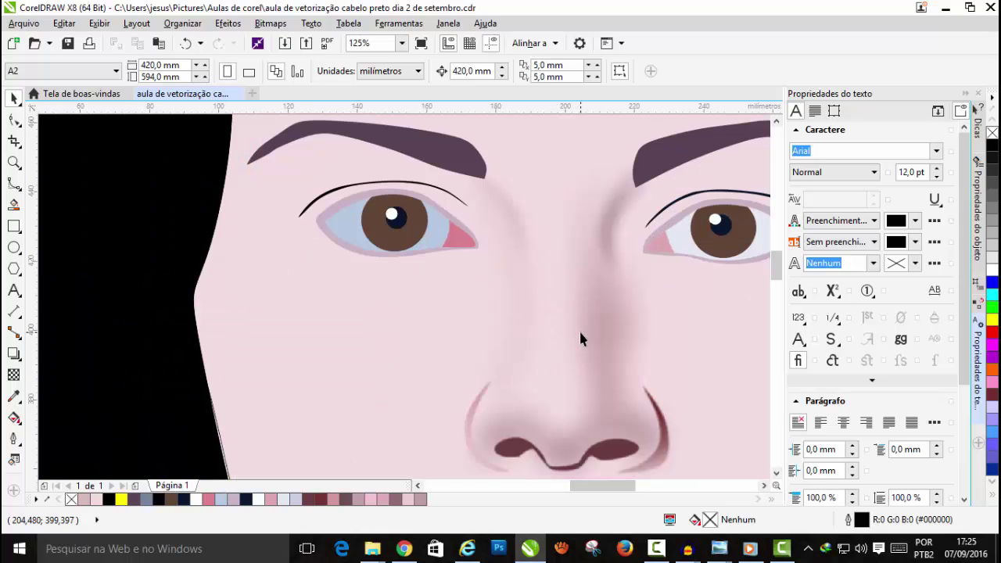
{"action": "scroll", "coordinate": [579, 339], "scroll_direction": "down", "scroll_amount": 2}
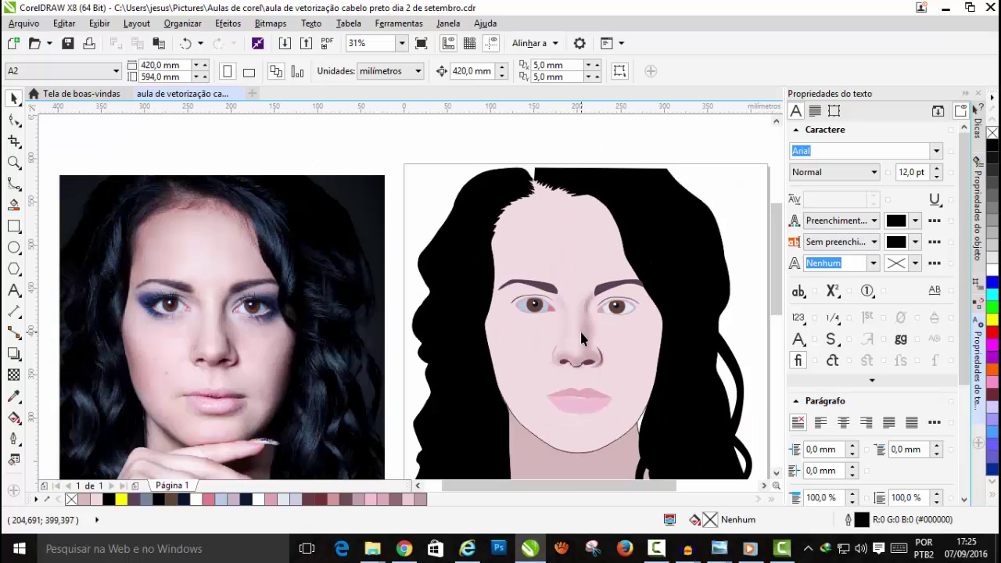
{"action": "left_click_drag", "start_coordinate": [776, 271], "coordinate": [781, 294]}
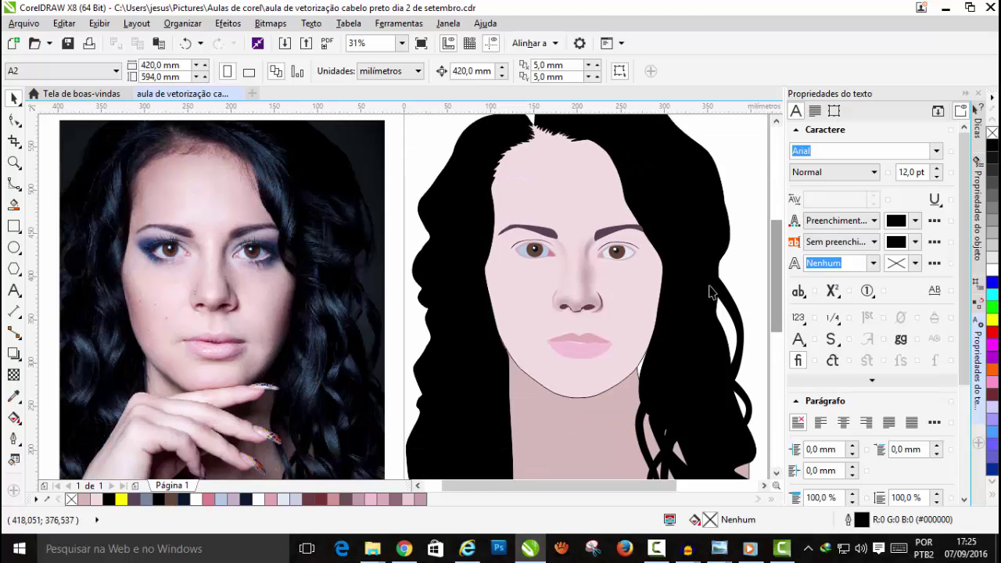
{"action": "scroll", "coordinate": [575, 266], "scroll_direction": "up", "scroll_amount": 1}
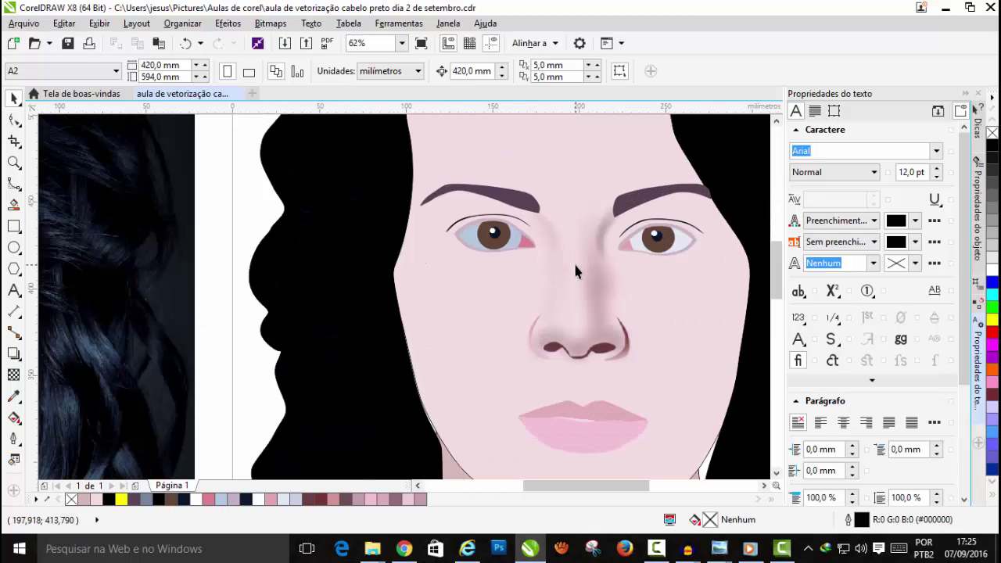
Step: Trace a closed B-spline highlight about 16 by 74 mm along the nose bridge and around the tip in the reference photo
{"action": "left_click", "coordinate": [13, 185]}
{"action": "scroll", "coordinate": [538, 289], "scroll_direction": "down", "scroll_amount": 1}
{"action": "scroll", "coordinate": [347, 321], "scroll_direction": "up", "scroll_amount": 1}
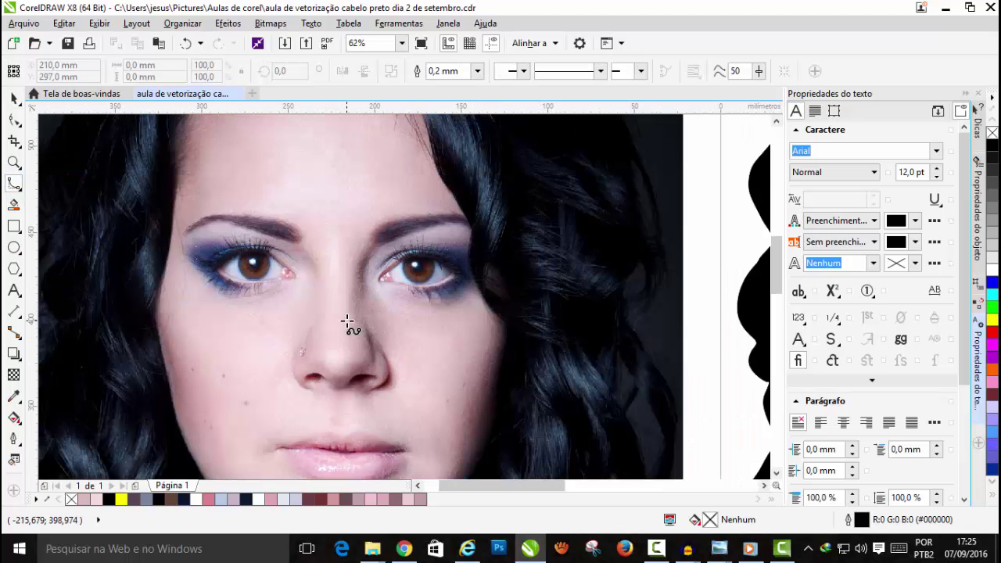
{"action": "scroll", "coordinate": [320, 352], "scroll_direction": "up", "scroll_amount": 1}
{"action": "left_click", "coordinate": [366, 132]}
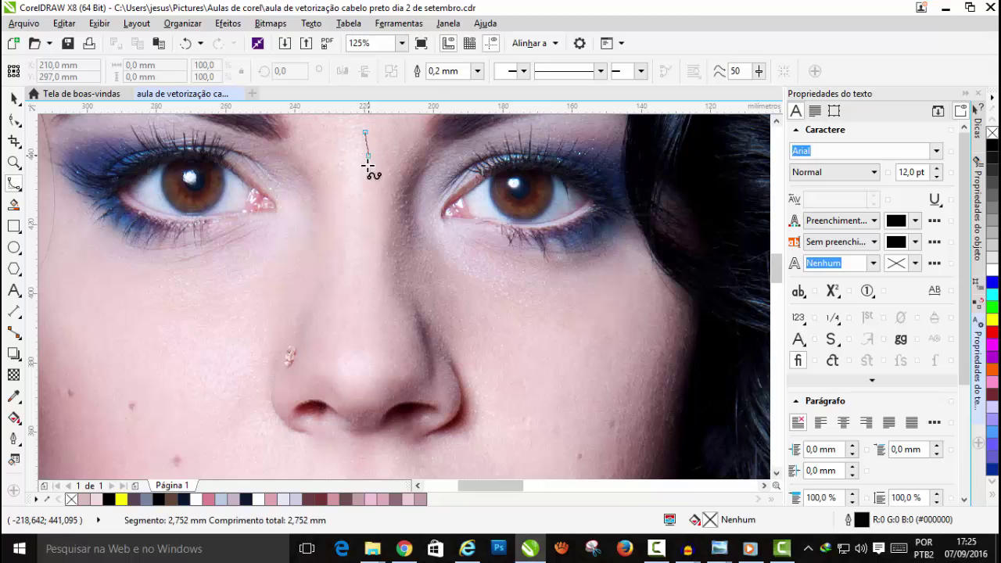
{"action": "left_click", "coordinate": [372, 276]}
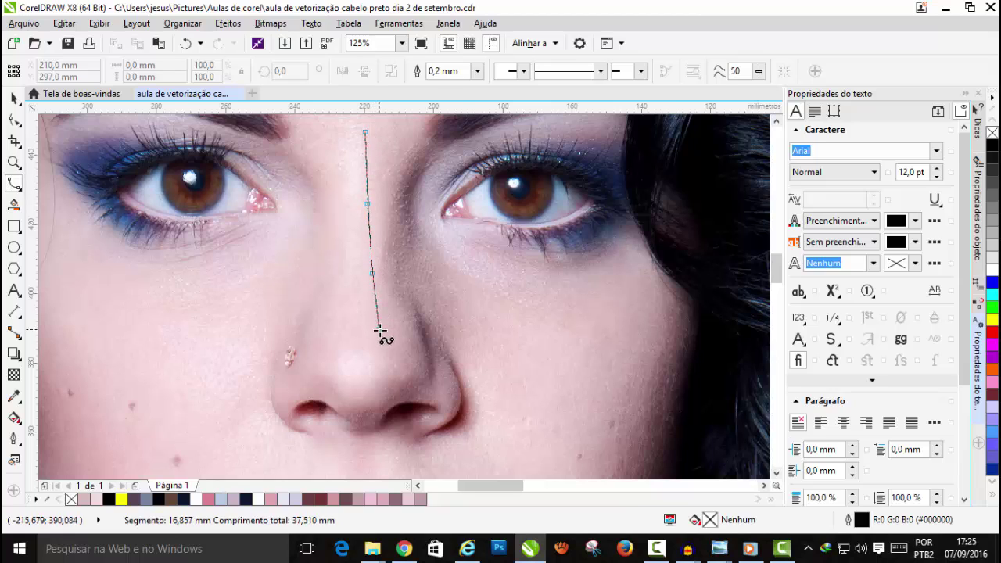
{"action": "left_click", "coordinate": [378, 328]}
{"action": "left_click", "coordinate": [388, 360]}
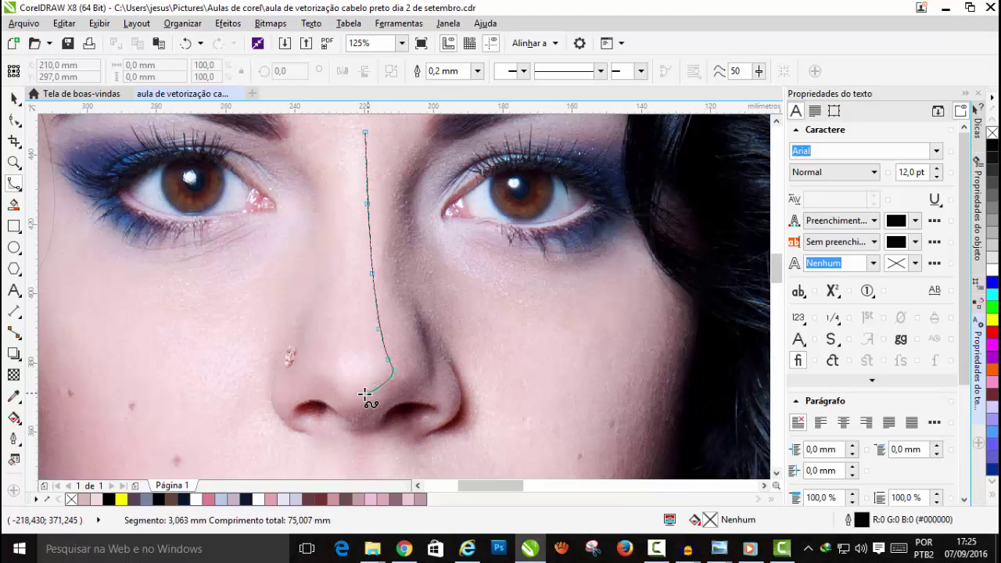
{"action": "left_click", "coordinate": [337, 363]}
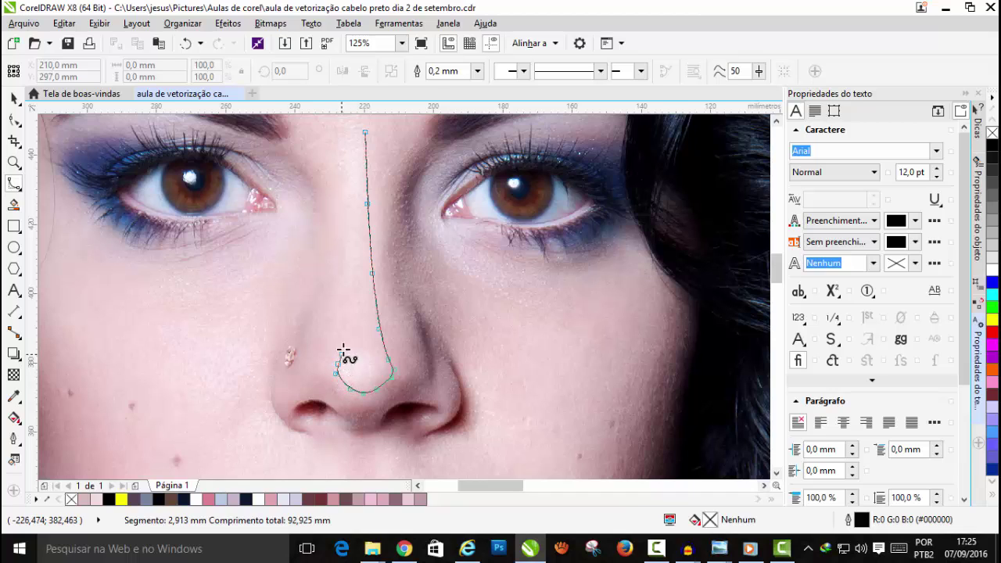
{"action": "left_click", "coordinate": [341, 354]}
{"action": "left_click", "coordinate": [348, 302]}
{"action": "left_click", "coordinate": [352, 266]}
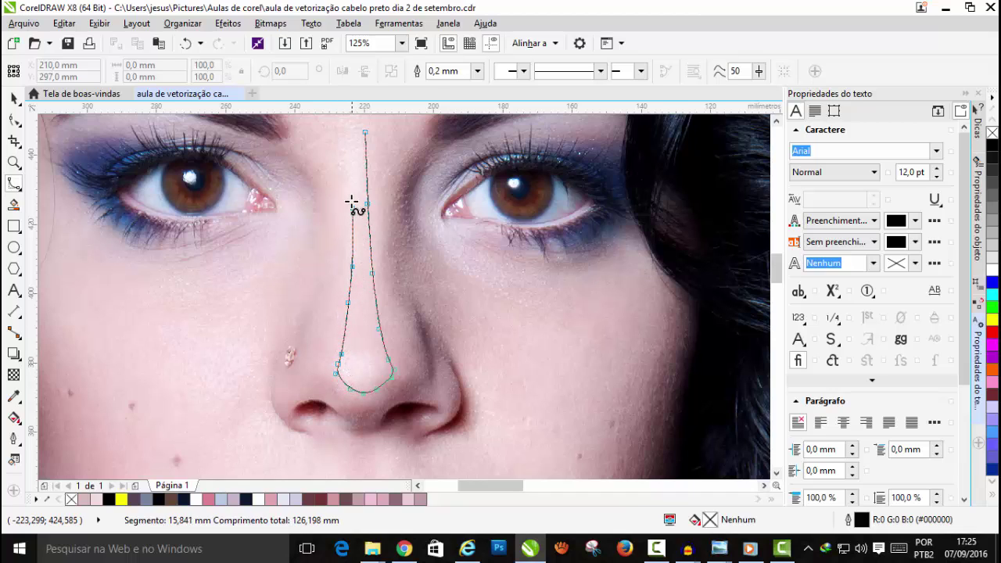
{"action": "left_click", "coordinate": [352, 196]}
{"action": "left_click", "coordinate": [353, 163]}
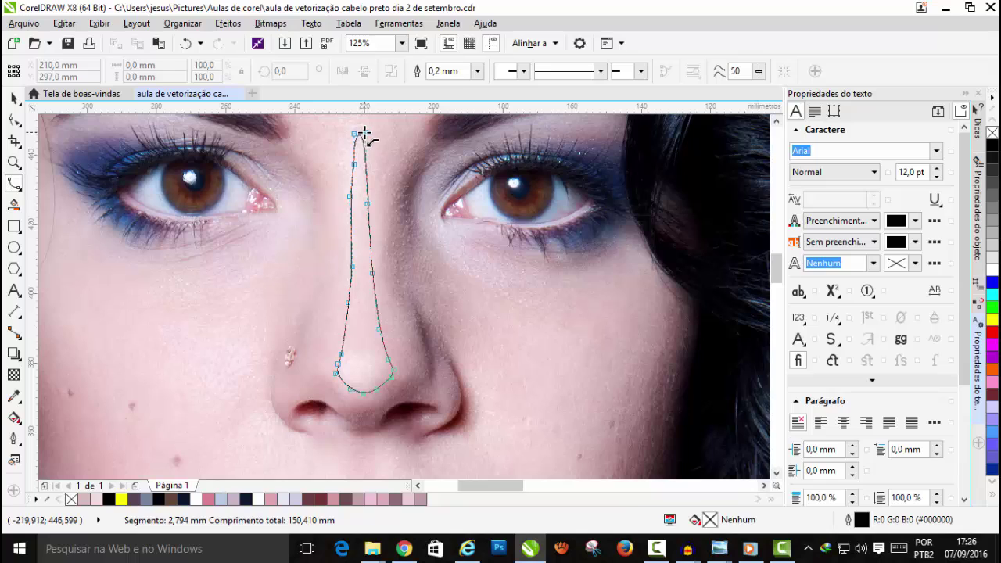
{"action": "left_click", "coordinate": [365, 135]}
Step: Fill the nose highlight curve with white (#FEFEFE) without an outline and shift it 420 mm horizontally onto the vector face
{"action": "left_click", "coordinate": [198, 500]}
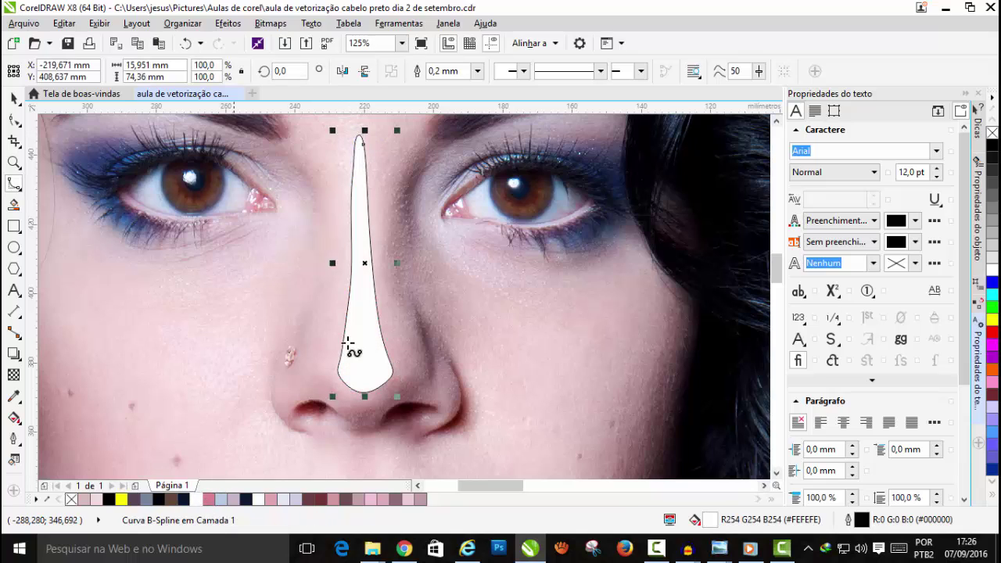
{"action": "right_click", "coordinate": [991, 133]}
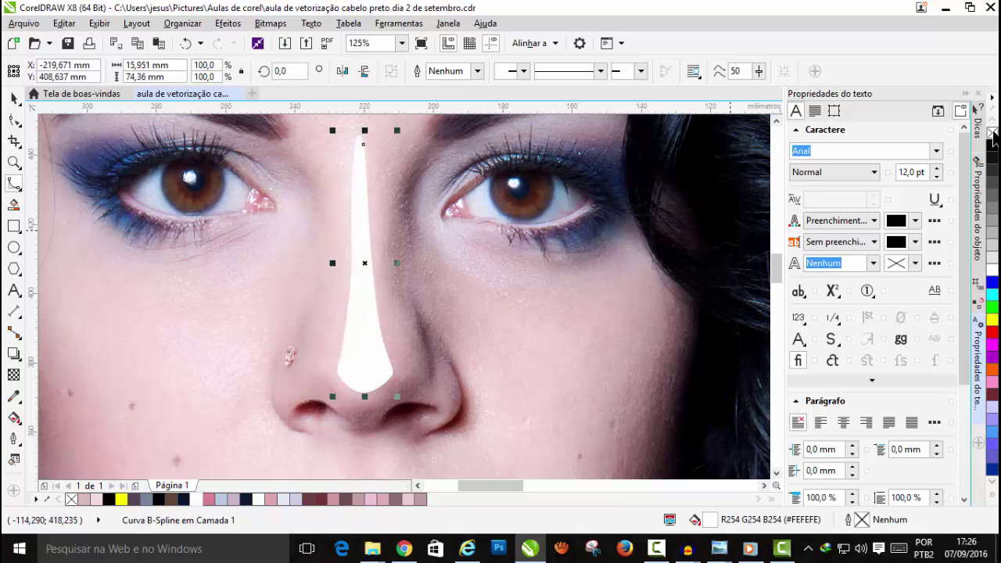
{"action": "key", "text": "Delete"}
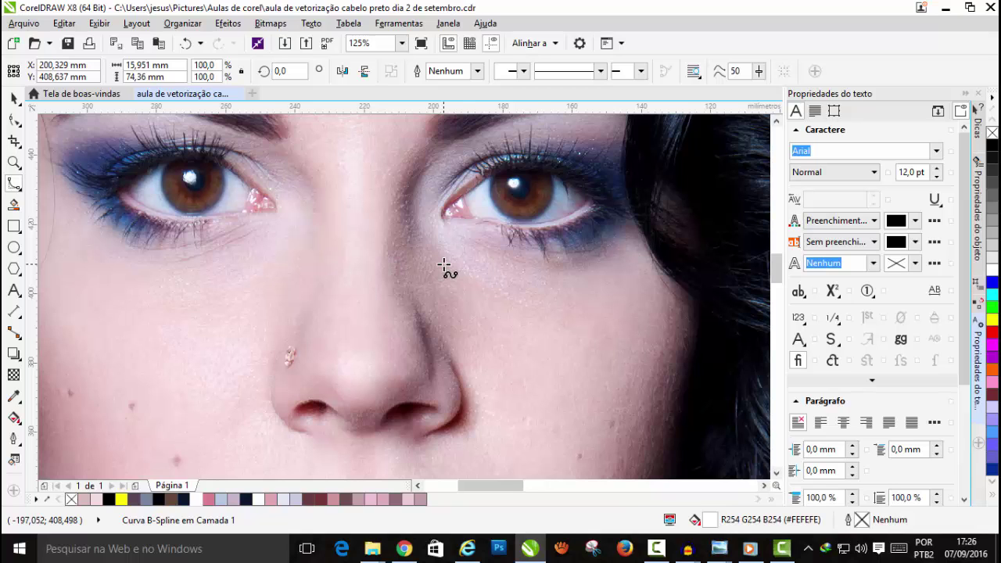
Step: Apply a linear transparency to the white nose highlight, fading it out upward from mid-bridge to its narrow upper end
{"action": "scroll", "coordinate": [444, 268], "scroll_direction": "down", "scroll_amount": 5}
{"action": "scroll", "coordinate": [517, 231], "scroll_direction": "up", "scroll_amount": 1}
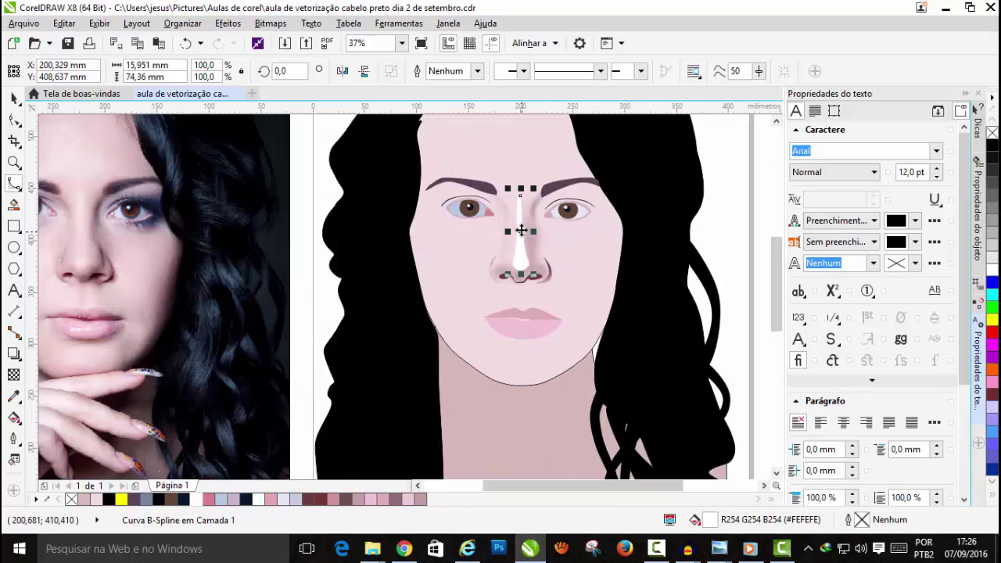
{"action": "scroll", "coordinate": [520, 205], "scroll_direction": "up", "scroll_amount": 4}
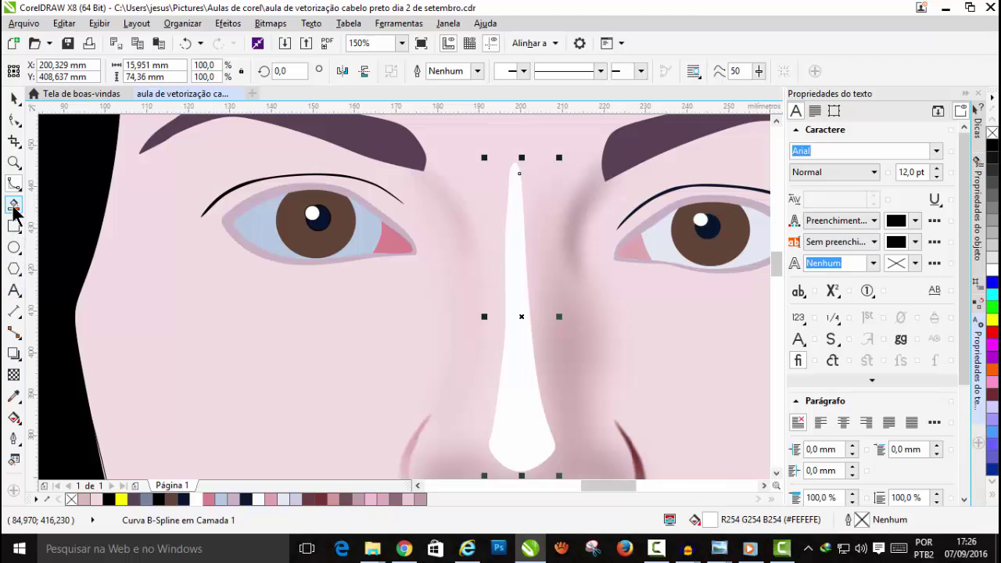
{"action": "left_click", "coordinate": [13, 376]}
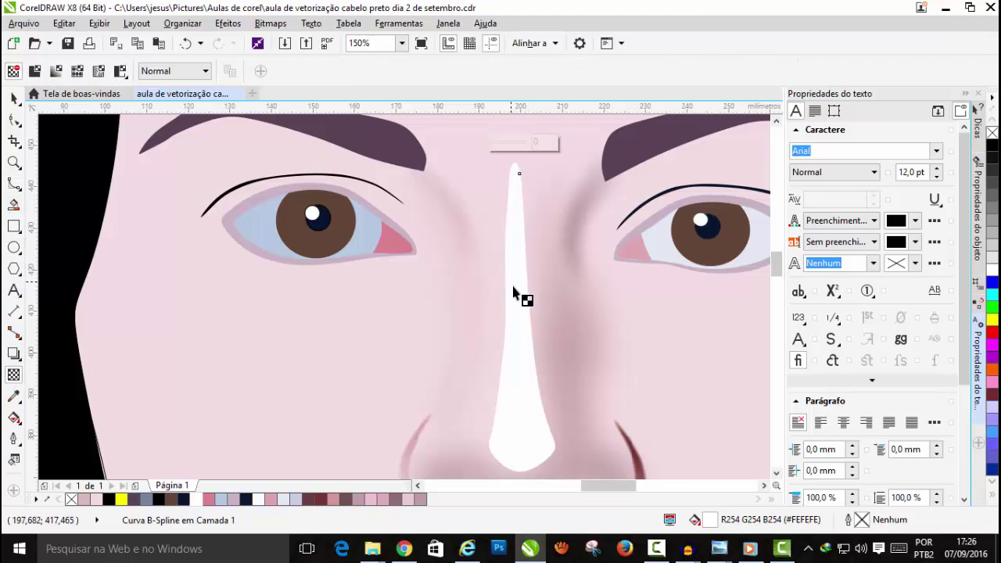
{"action": "left_click_drag", "start_coordinate": [510, 299], "coordinate": [526, 151]}
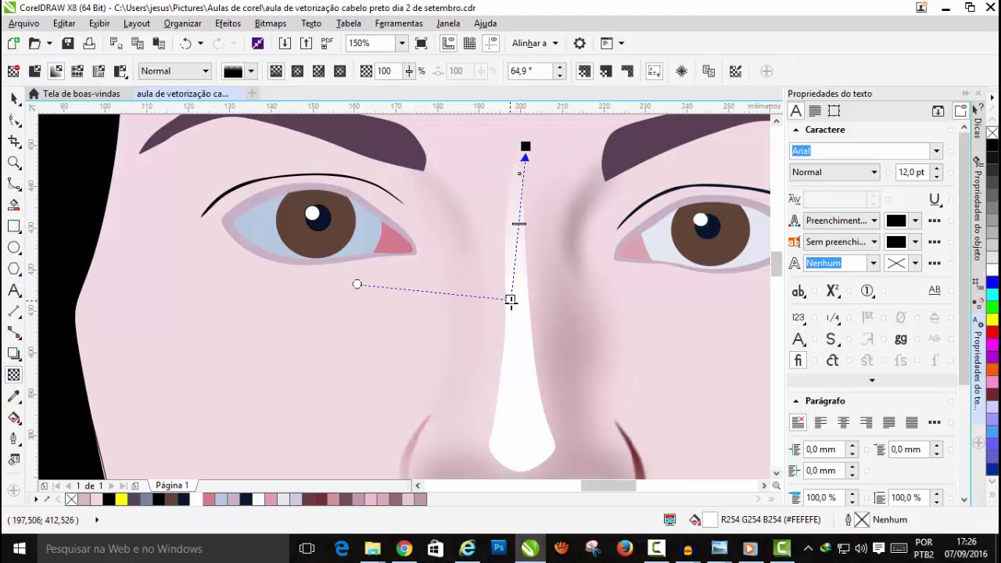
{"action": "left_click_drag", "start_coordinate": [510, 299], "coordinate": [528, 327]}
Step: Convert the white nose highlight to a 300 dpi RGB bitmap
{"action": "left_click", "coordinate": [270, 22]}
{"action": "left_click", "coordinate": [283, 42]}
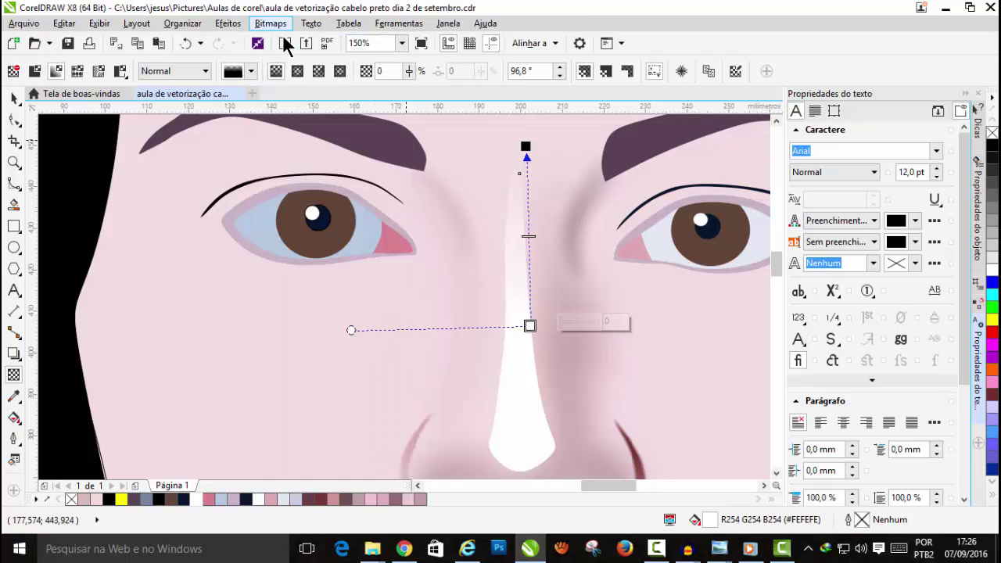
{"action": "left_click", "coordinate": [460, 349]}
Step: Apply a Gaussian blur with a radius of about 58 pixels to the nose highlight bitmap
{"action": "left_click", "coordinate": [270, 23]}
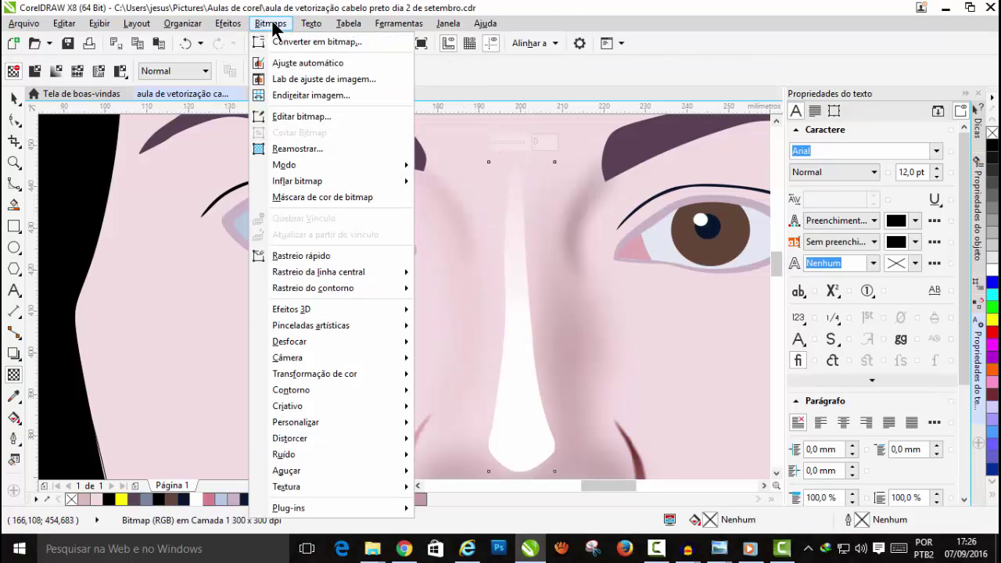
{"action": "mouse_move", "coordinate": [313, 341]}
{"action": "left_click", "coordinate": [485, 358]}
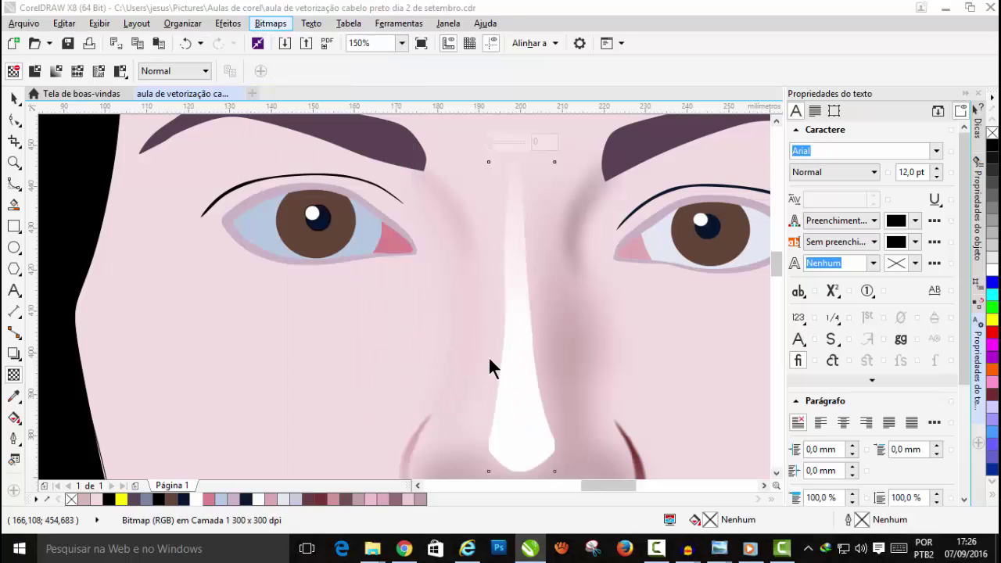
{"action": "left_click_drag", "start_coordinate": [501, 217], "coordinate": [765, 43]}
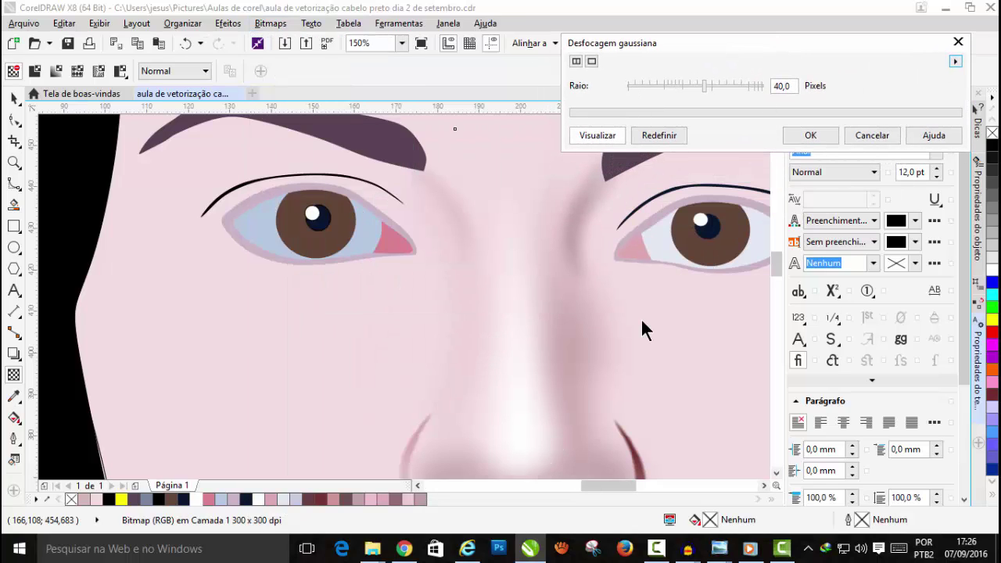
{"action": "left_click", "coordinate": [625, 479]}
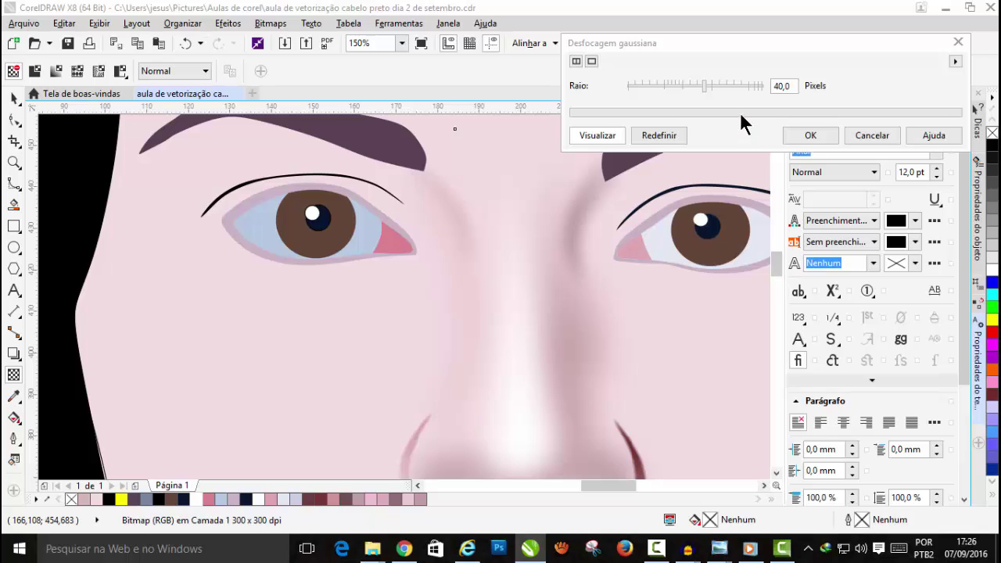
{"action": "left_click_drag", "start_coordinate": [705, 85], "coordinate": [717, 84]}
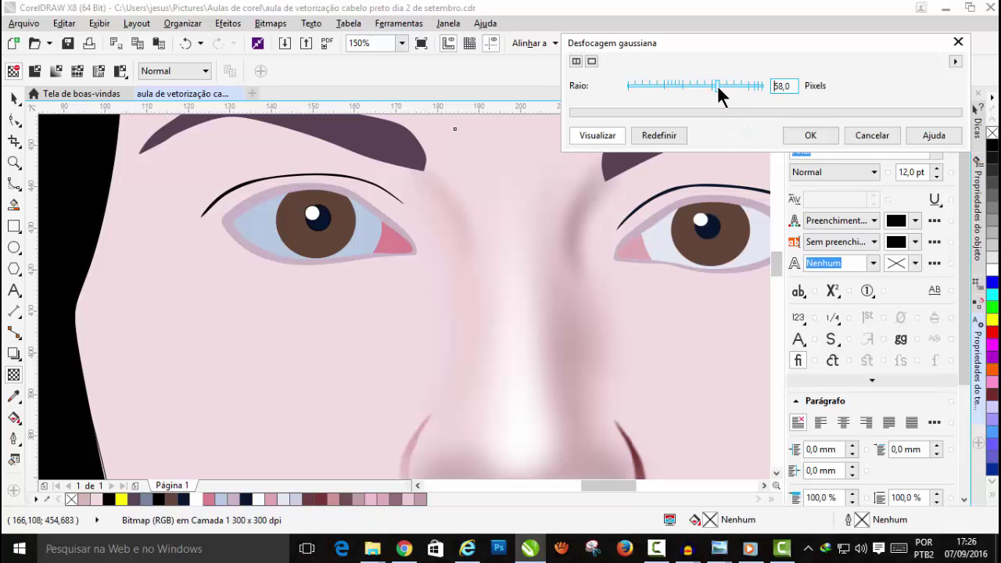
{"action": "left_click", "coordinate": [810, 135]}
Step: Soften the blurred nose highlight with a linear transparency fading from the upper bridge down to just below the nostrils
{"action": "scroll", "coordinate": [473, 297], "scroll_direction": "down", "scroll_amount": 4}
{"action": "scroll", "coordinate": [482, 311], "scroll_direction": "down", "scroll_amount": 2}
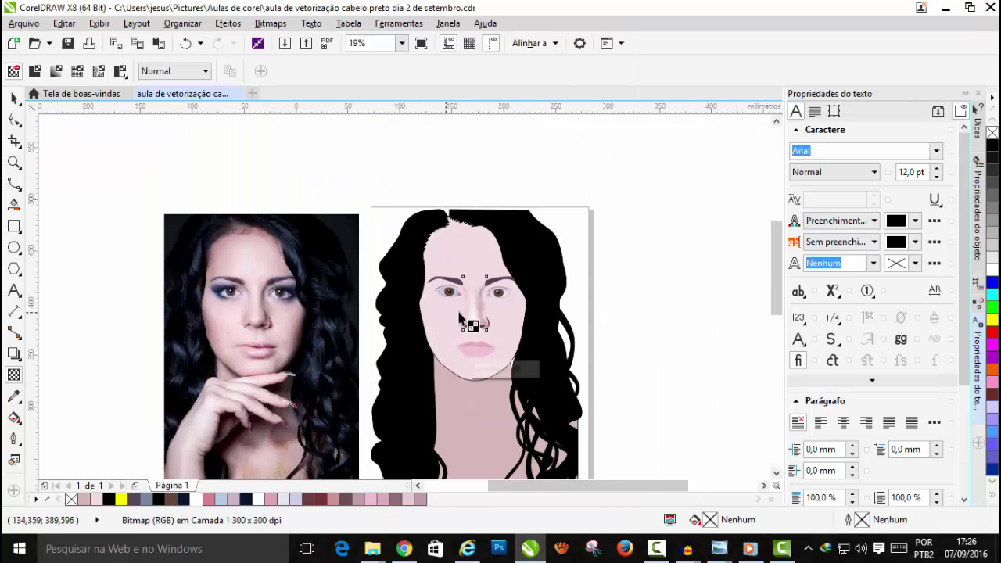
{"action": "scroll", "coordinate": [473, 321], "scroll_direction": "up", "scroll_amount": 4}
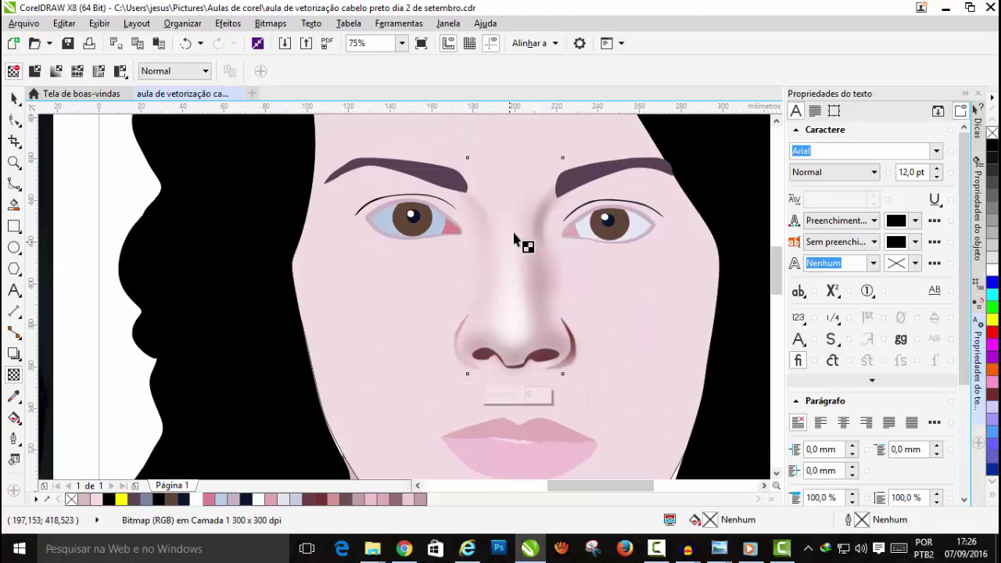
{"action": "left_click_drag", "start_coordinate": [514, 223], "coordinate": [524, 387]}
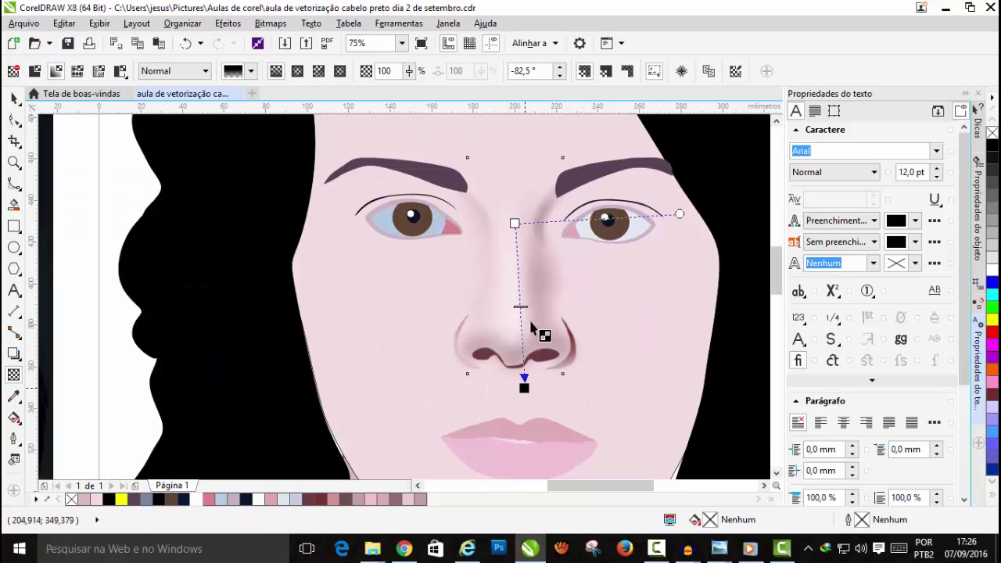
{"action": "left_click_drag", "start_coordinate": [513, 223], "coordinate": [527, 251]}
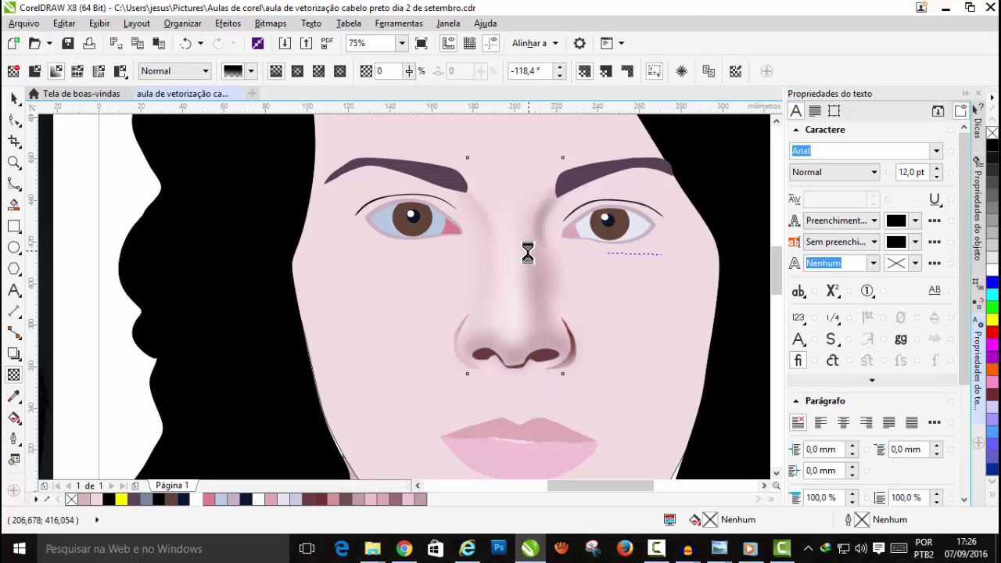
Step: Place the blurred nose highlight inside the face shape with PowerClip
{"action": "left_click", "coordinate": [14, 97]}
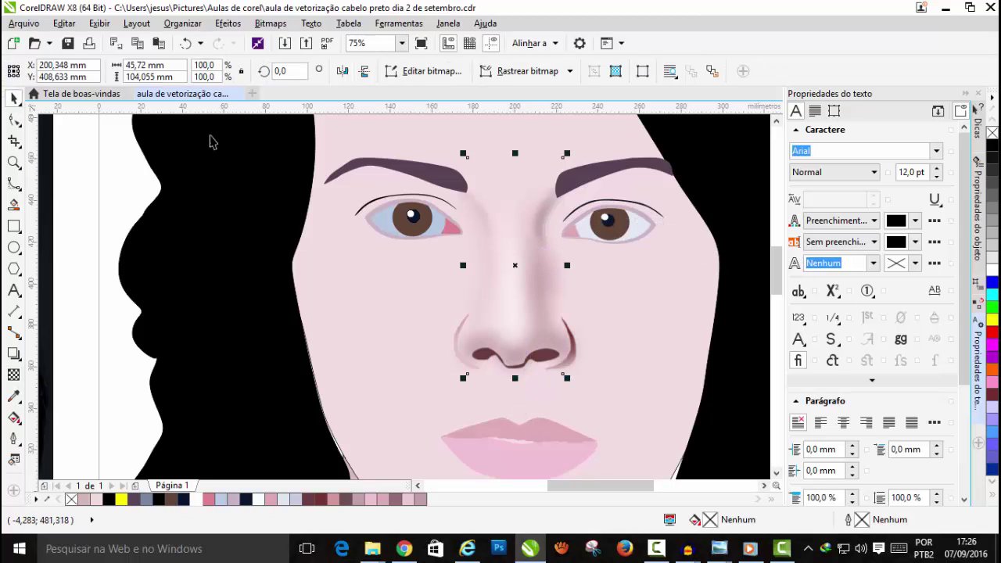
{"action": "left_click", "coordinate": [228, 24]}
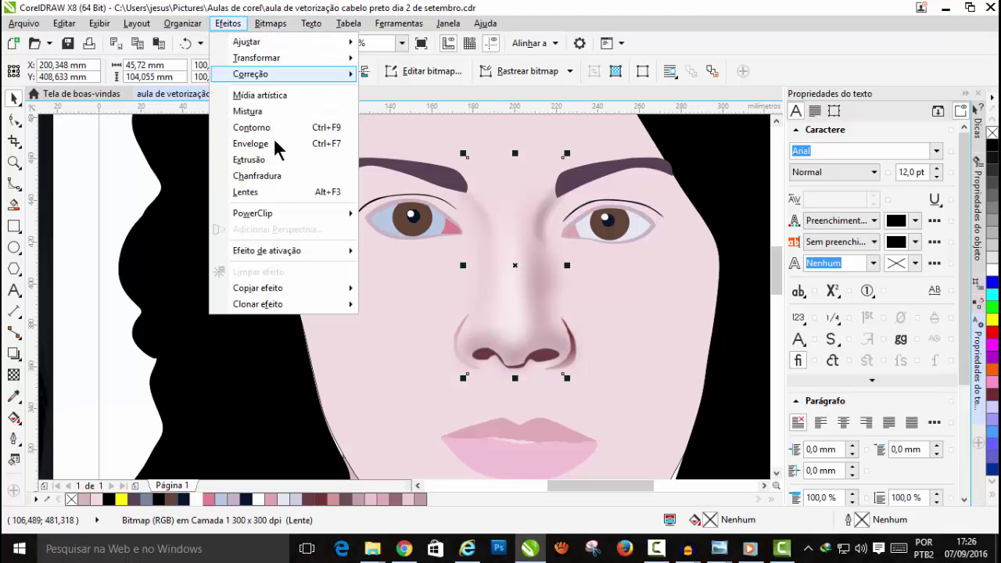
{"action": "mouse_move", "coordinate": [274, 218]}
{"action": "left_click", "coordinate": [391, 218]}
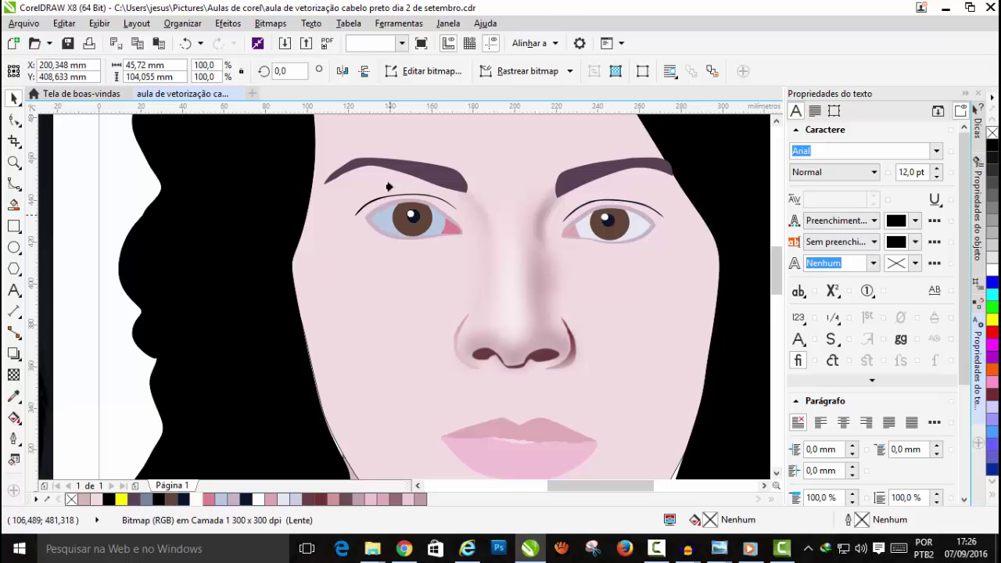
{"action": "left_click", "coordinate": [420, 129]}
Step: Collapse the text properties docker and deselect the face shape
{"action": "scroll", "coordinate": [704, 240], "scroll_direction": "down", "scroll_amount": 2}
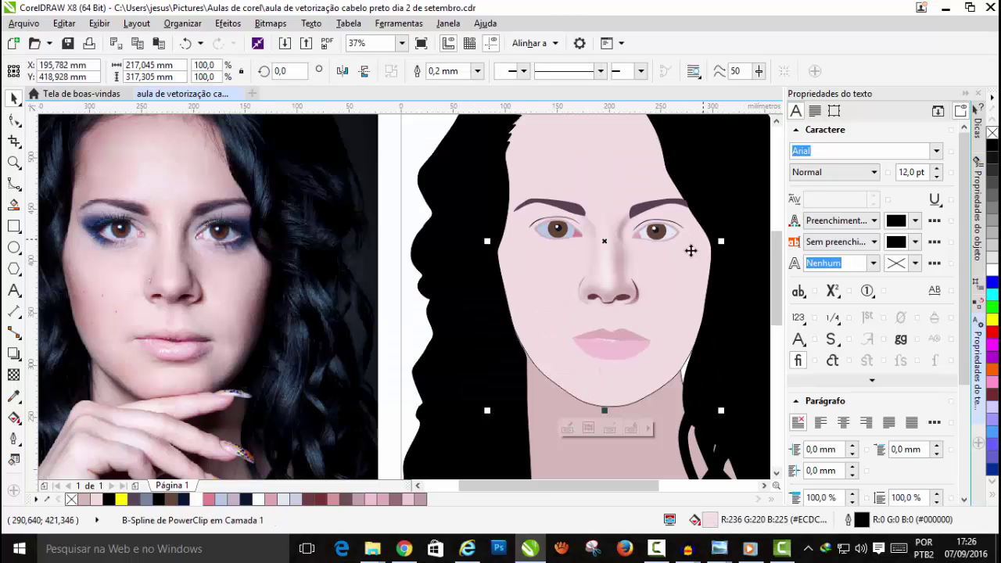
{"action": "scroll", "coordinate": [613, 294], "scroll_direction": "up", "scroll_amount": 2}
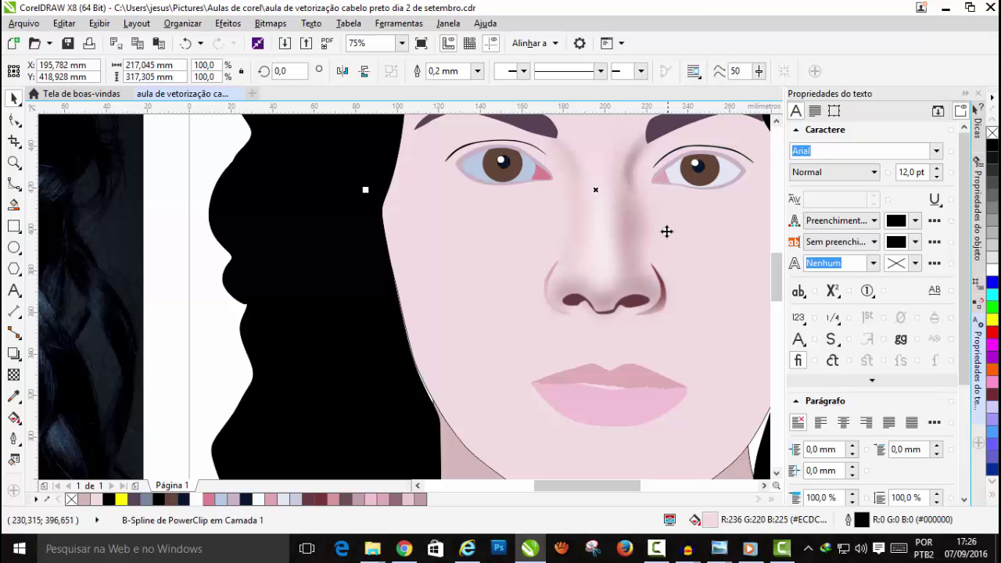
{"action": "scroll", "coordinate": [665, 225], "scroll_direction": "down", "scroll_amount": 2}
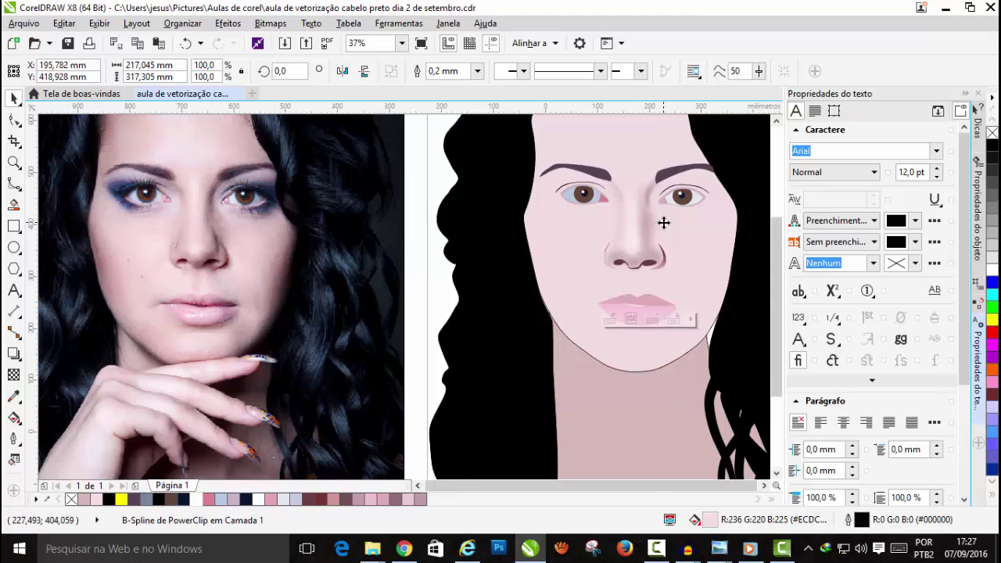
{"action": "scroll", "coordinate": [663, 223], "scroll_direction": "down", "scroll_amount": 2}
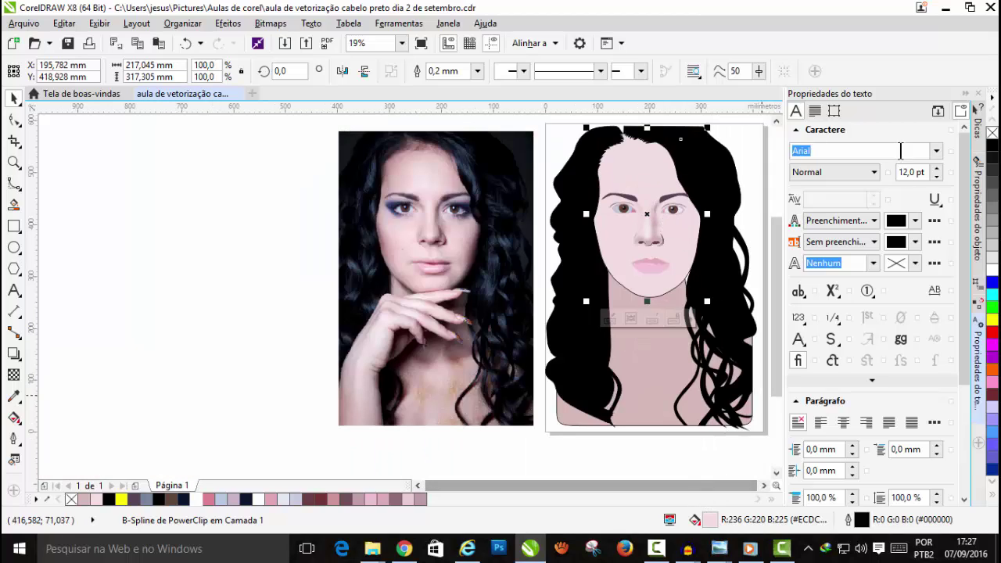
{"action": "left_click", "coordinate": [965, 94]}
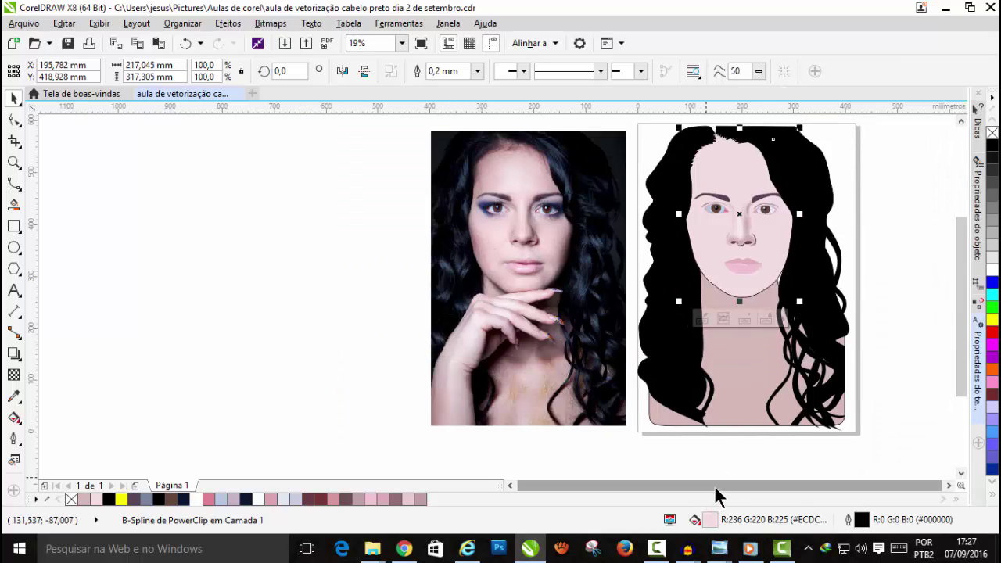
{"action": "left_click", "coordinate": [854, 172]}
{"action": "scroll", "coordinate": [853, 172], "scroll_direction": "up", "scroll_amount": 2}
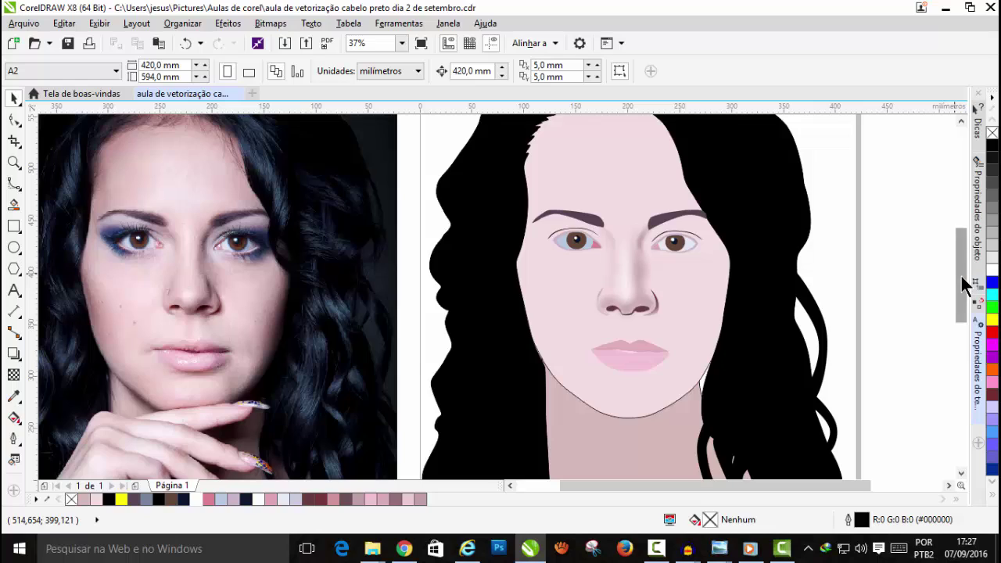
{"action": "left_click_drag", "start_coordinate": [966, 285], "coordinate": [967, 280]}
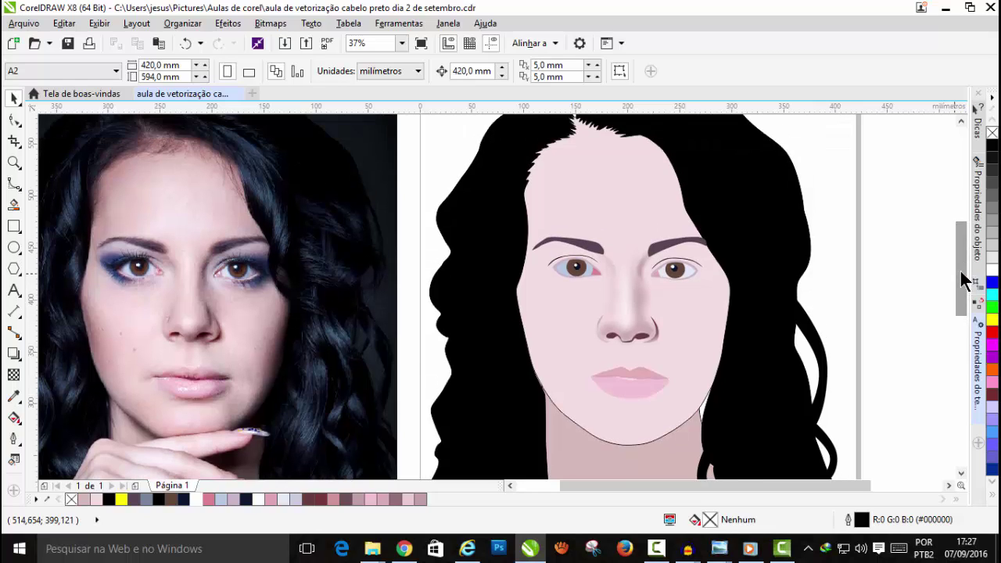
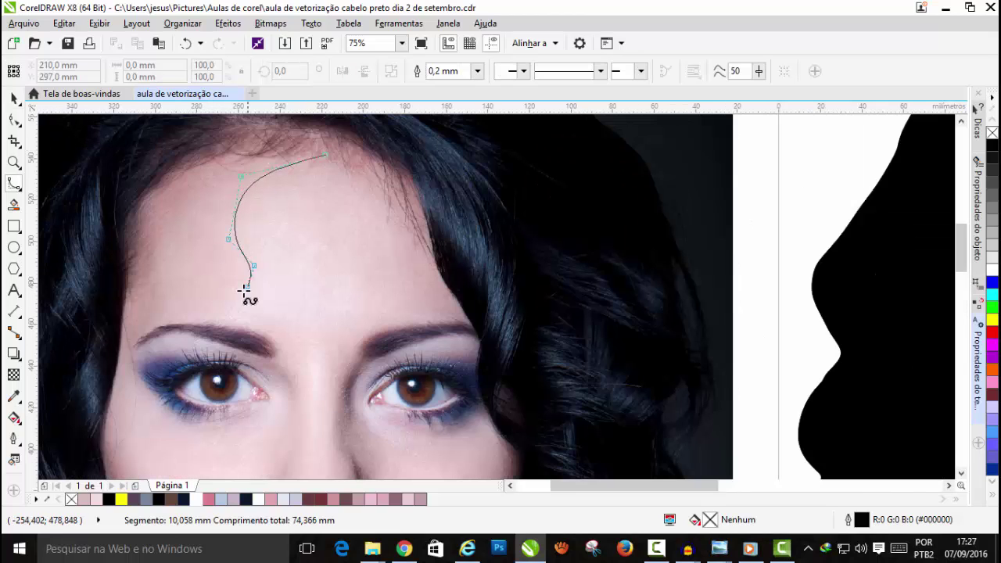
Step: Trace a B-spline shadow shape about 134 by 165 mm on the photo, covering the left forehead and running below the left eye
{"action": "left_click", "coordinate": [297, 398]}
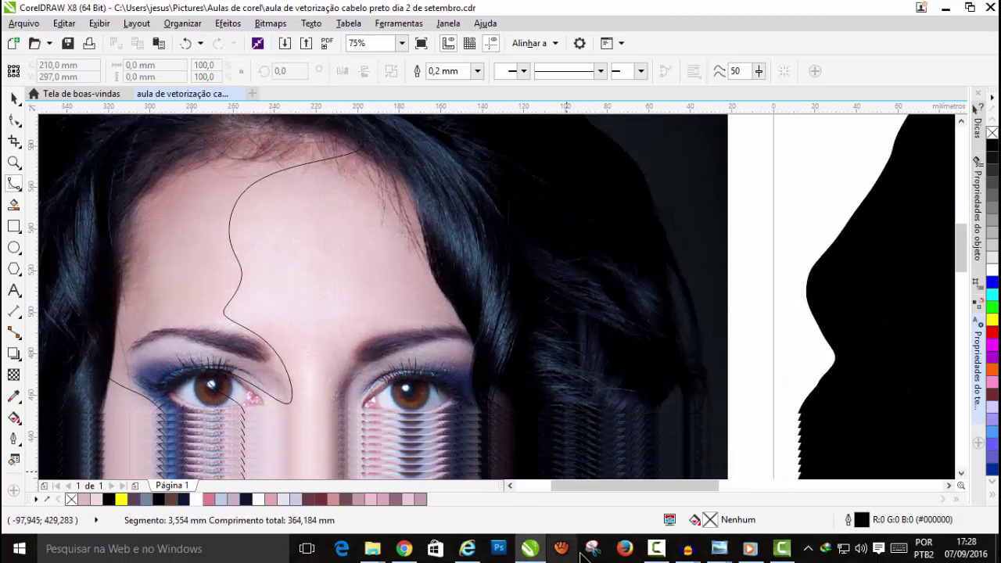
{"action": "left_click", "coordinate": [493, 394]}
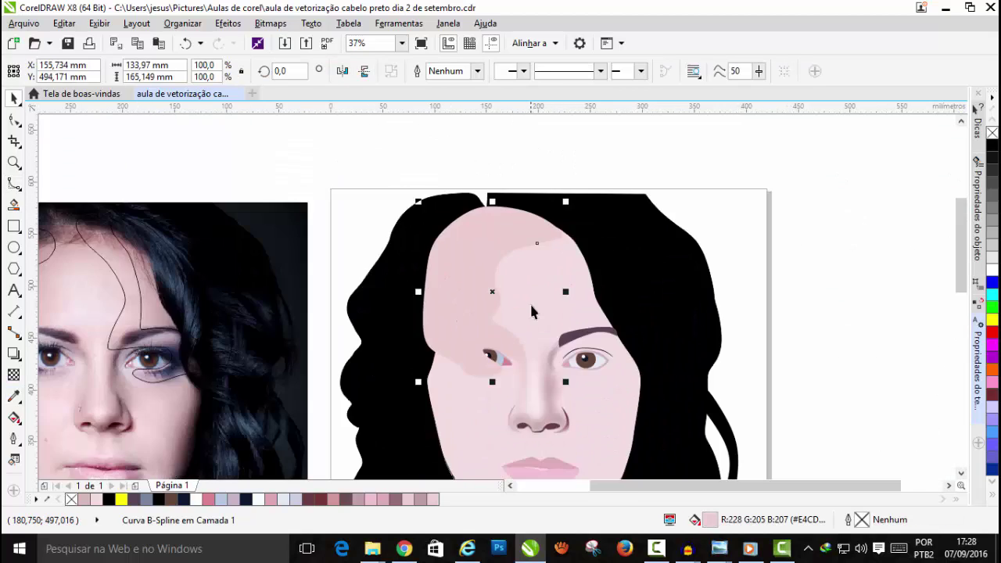
{"action": "left_click", "coordinate": [182, 23]}
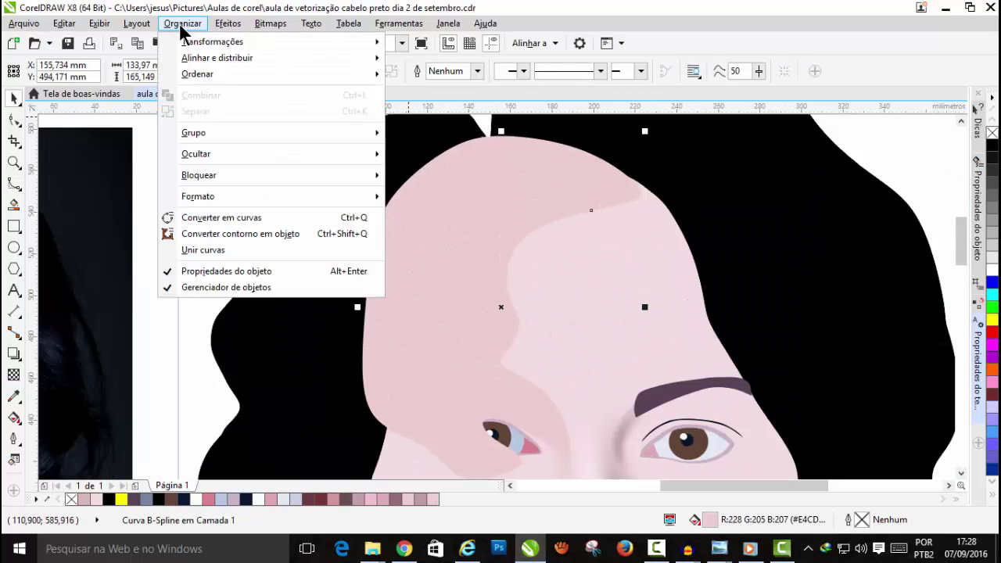
{"action": "mouse_move", "coordinate": [197, 74]}
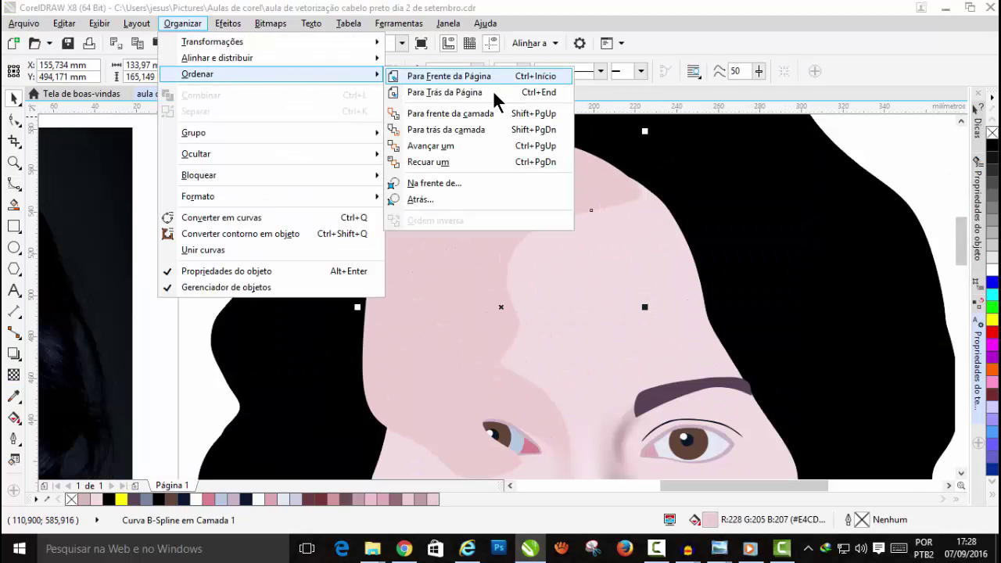
{"action": "left_click", "coordinate": [856, 141]}
Step: Reorder the left forehead shadow shape so it sits directly in front of the face shape
{"action": "scroll", "coordinate": [454, 258], "scroll_direction": "down", "scroll_amount": 2}
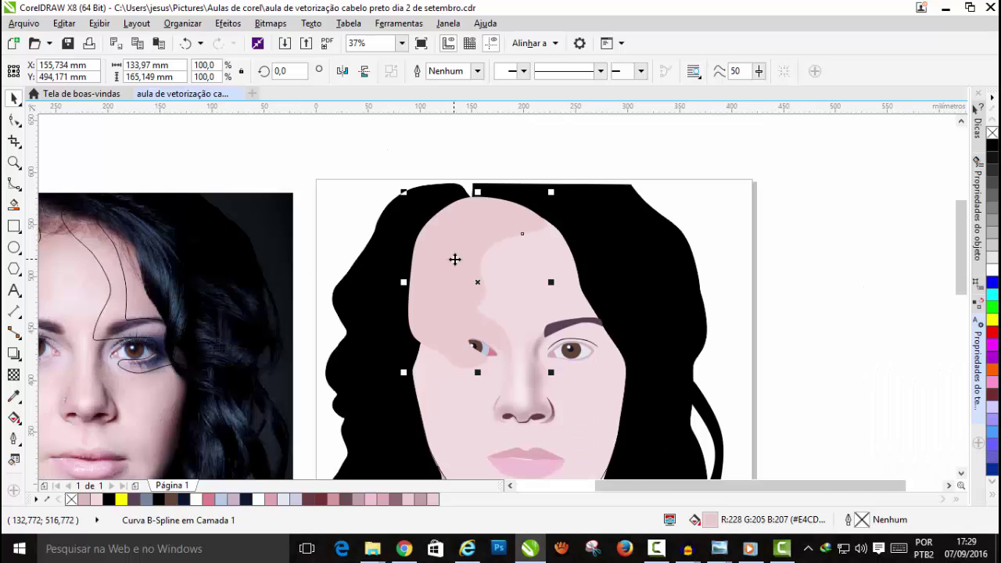
{"action": "scroll", "coordinate": [489, 253], "scroll_direction": "up", "scroll_amount": 2}
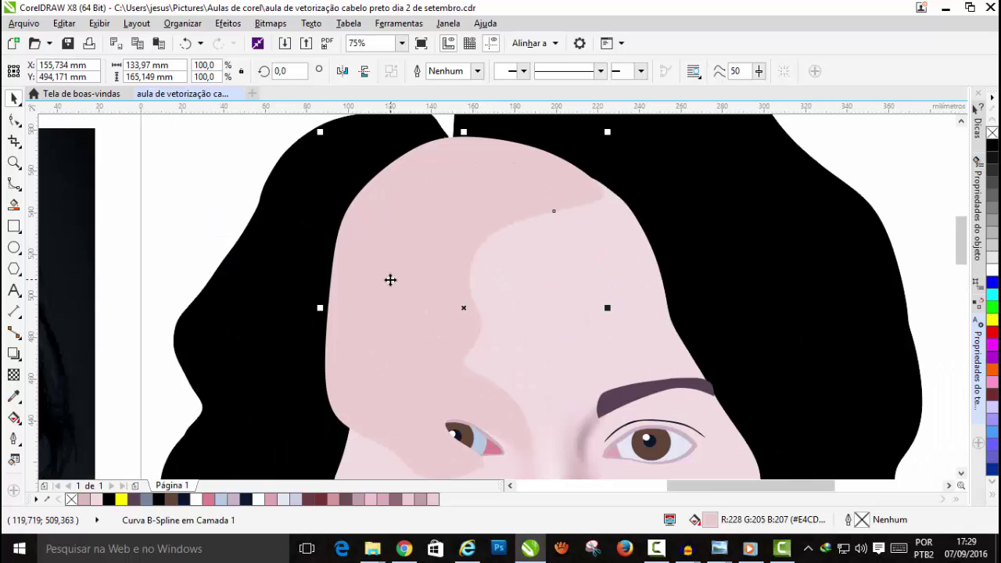
{"action": "left_click", "coordinate": [184, 25]}
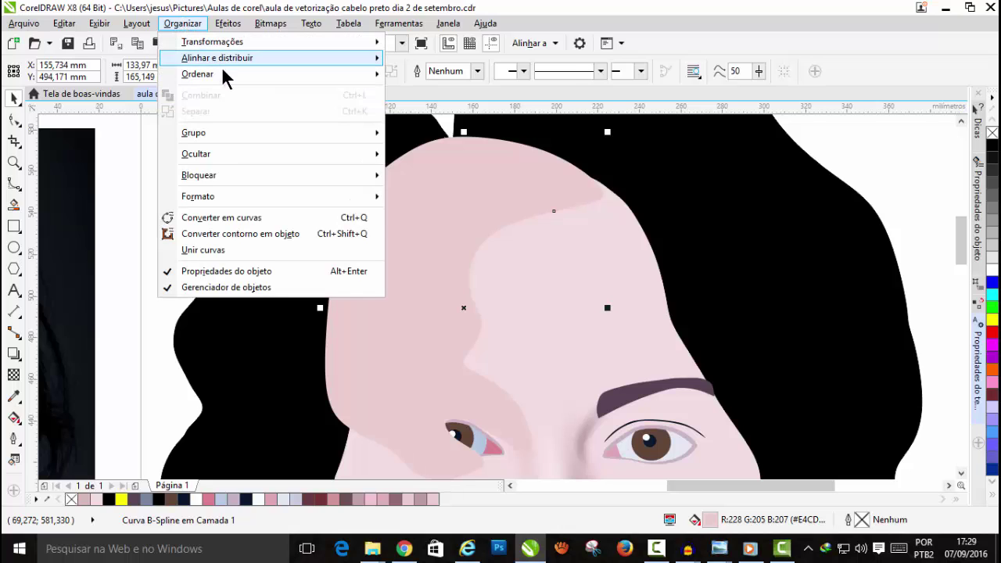
{"action": "mouse_move", "coordinate": [230, 77]}
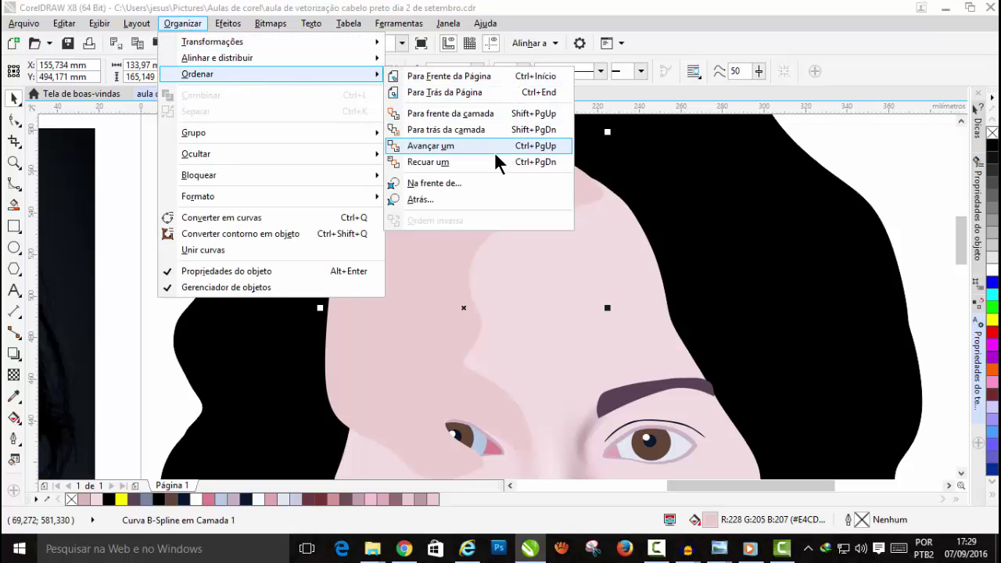
{"action": "left_click", "coordinate": [440, 186]}
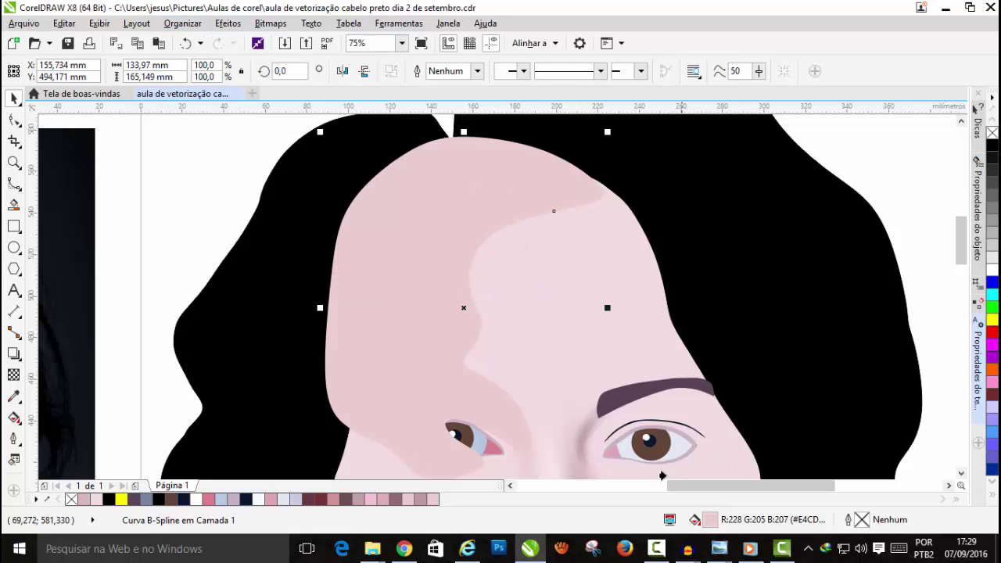
{"action": "left_click", "coordinate": [345, 467]}
Step: Apply a linear transparency to the left forehead shadow, fading from the left hairline toward the right side of the forehead
{"action": "scroll", "coordinate": [450, 246], "scroll_direction": "down", "scroll_amount": 2}
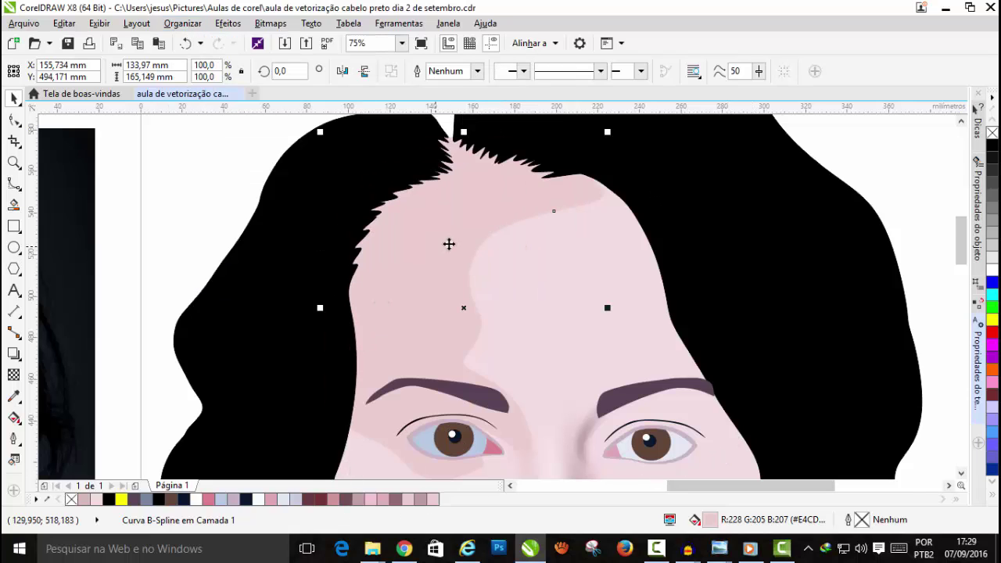
{"action": "scroll", "coordinate": [467, 207], "scroll_direction": "up", "scroll_amount": 2}
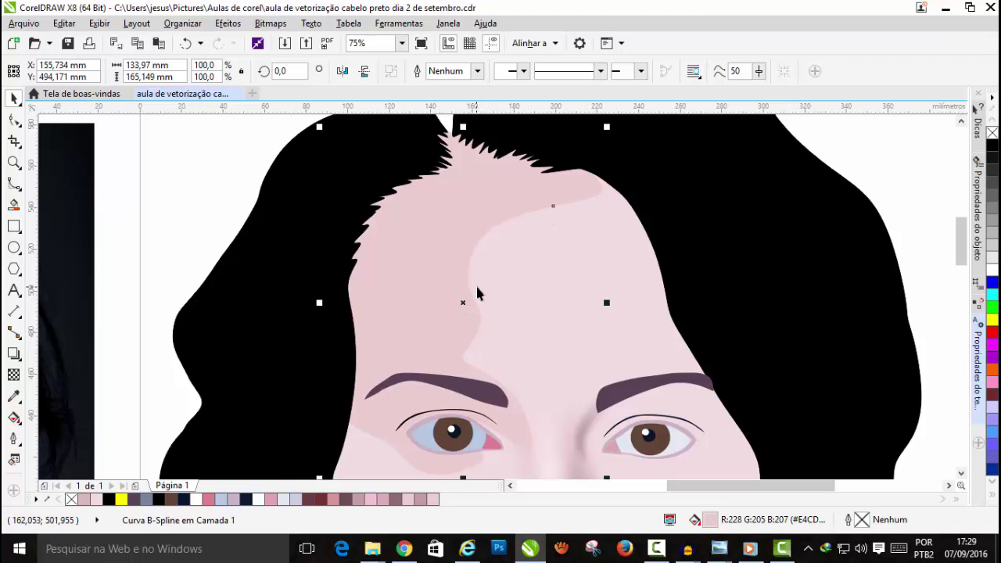
{"action": "left_click", "coordinate": [16, 378]}
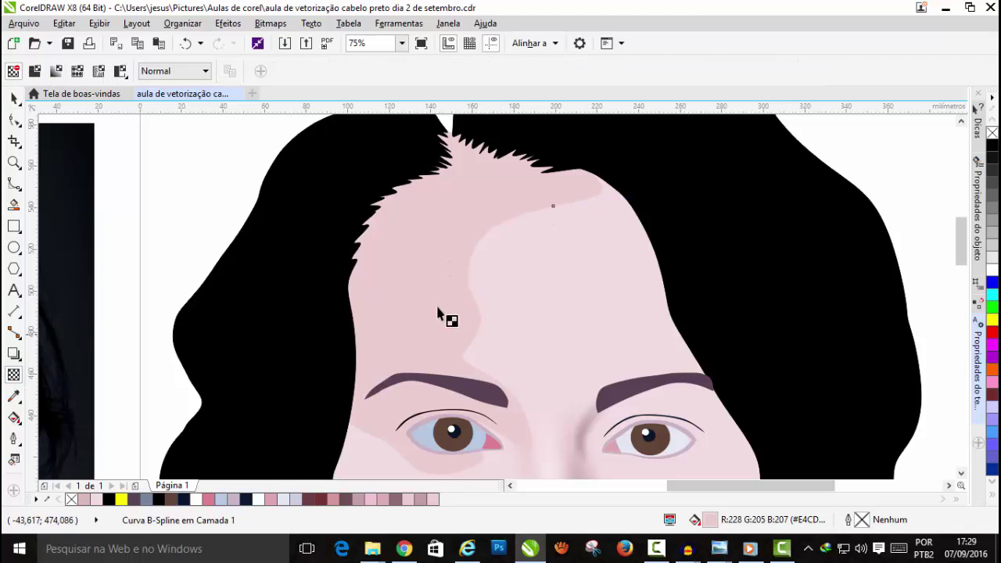
{"action": "left_click_drag", "start_coordinate": [401, 257], "coordinate": [614, 291]}
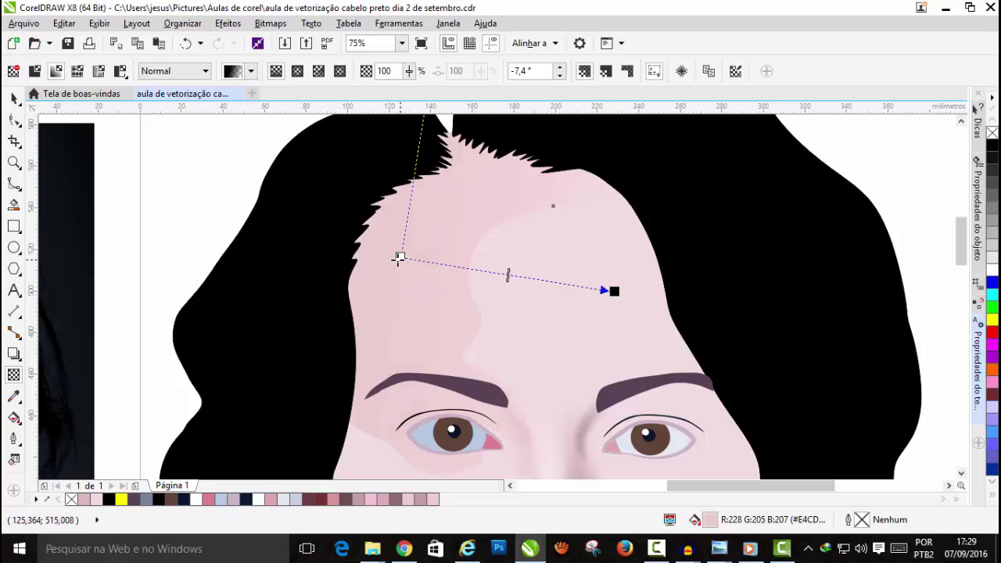
{"action": "left_click_drag", "start_coordinate": [399, 258], "coordinate": [381, 259]}
{"action": "left_click_drag", "start_coordinate": [614, 290], "coordinate": [648, 293]}
{"action": "left_click", "coordinate": [12, 100]}
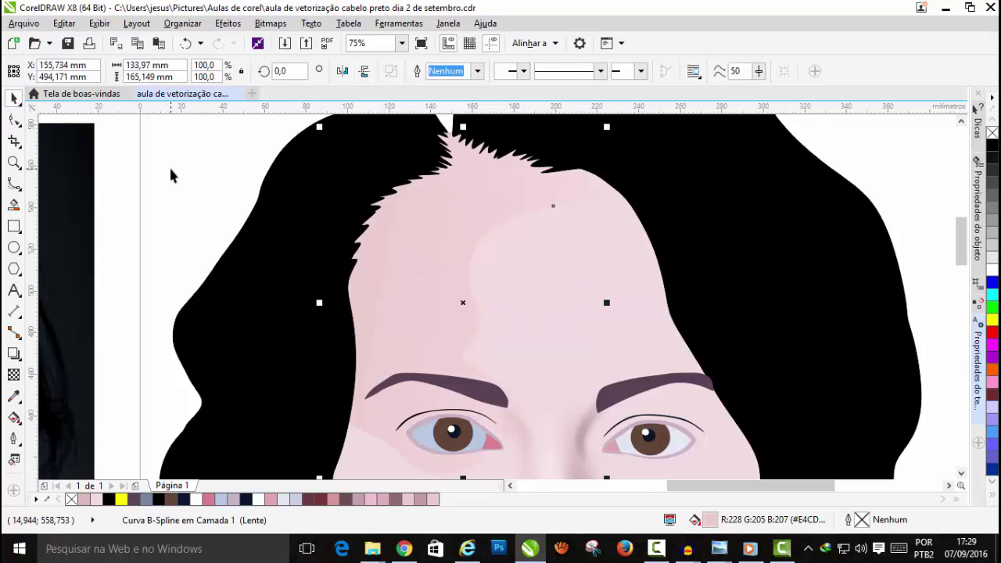
Step: Convert the left forehead shadow to a 300 dpi, 24-bit RGB bitmap with anti-aliasing and a transparent background
{"action": "scroll", "coordinate": [169, 166], "scroll_direction": "down", "scroll_amount": 1}
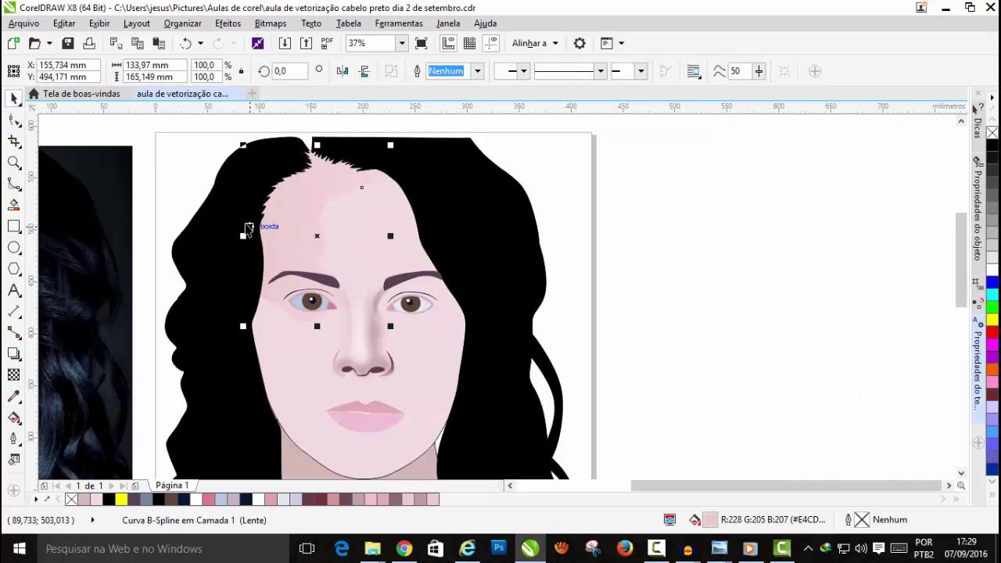
{"action": "scroll", "coordinate": [227, 203], "scroll_direction": "up", "scroll_amount": 1}
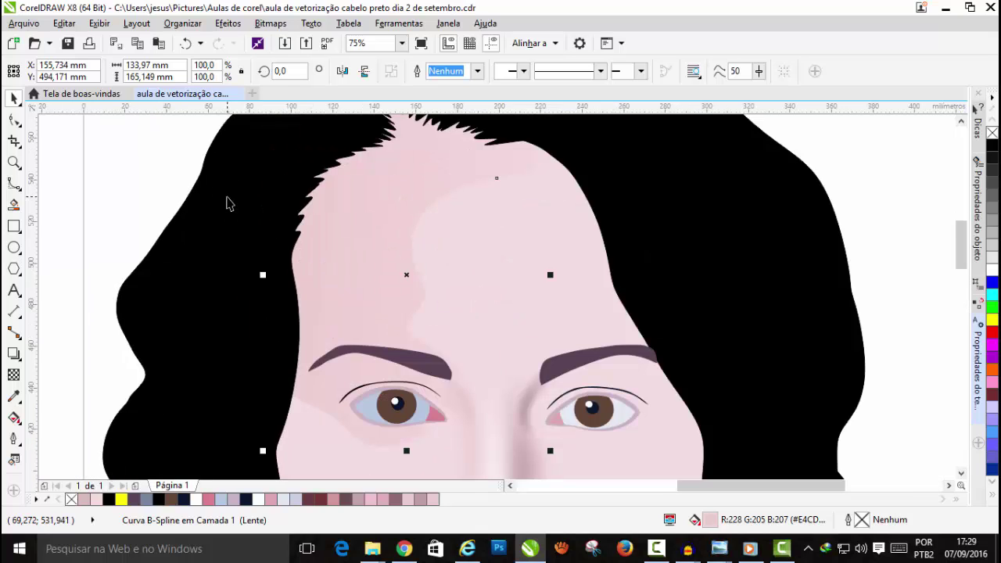
{"action": "left_click", "coordinate": [269, 25]}
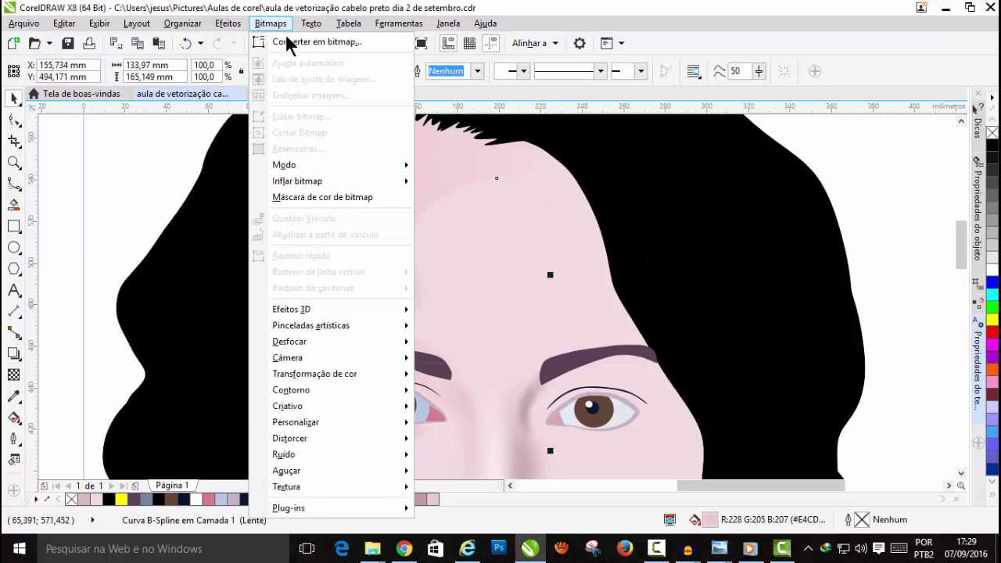
{"action": "left_click", "coordinate": [288, 39]}
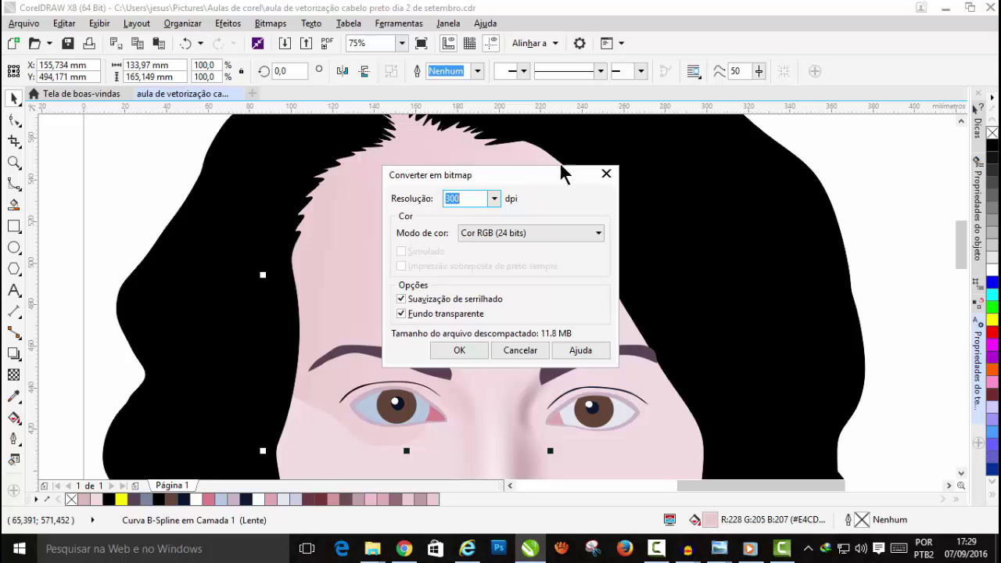
{"action": "left_click_drag", "start_coordinate": [561, 168], "coordinate": [828, 88]}
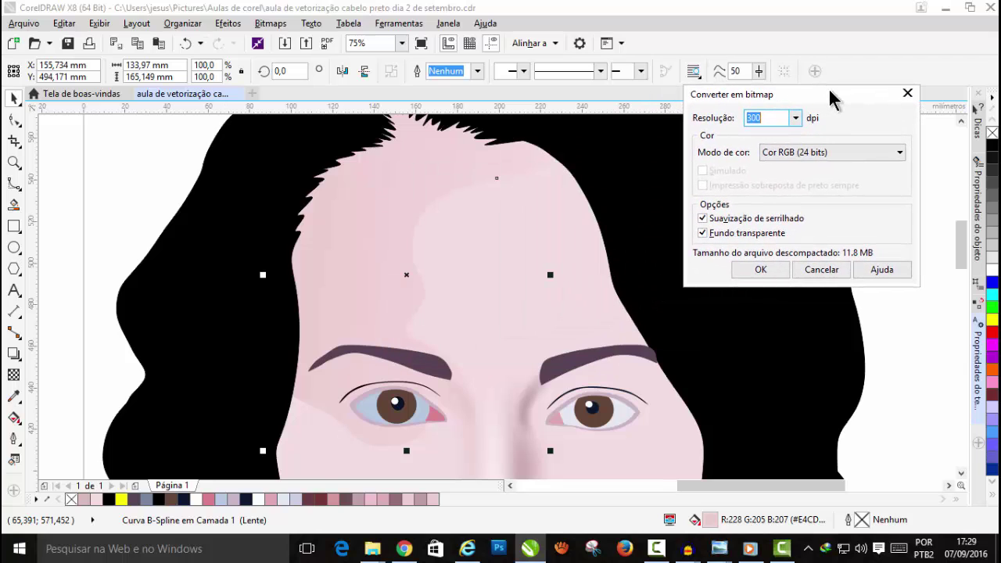
{"action": "left_click", "coordinate": [763, 270]}
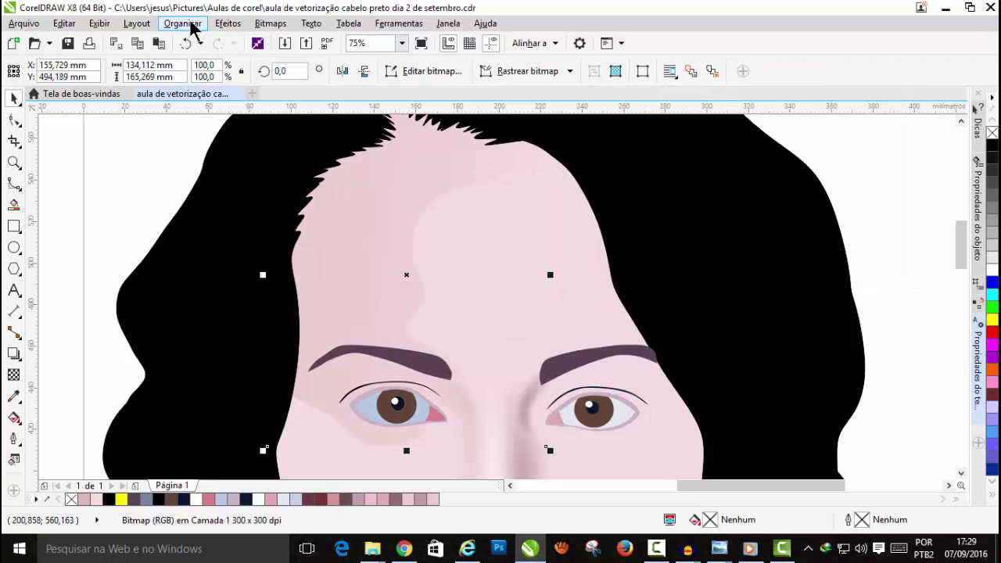
Step: Apply a Gaussian blur with a 58-pixel radius to the left forehead shadow bitmap
{"action": "left_click", "coordinate": [271, 26]}
{"action": "mouse_move", "coordinate": [311, 343]}
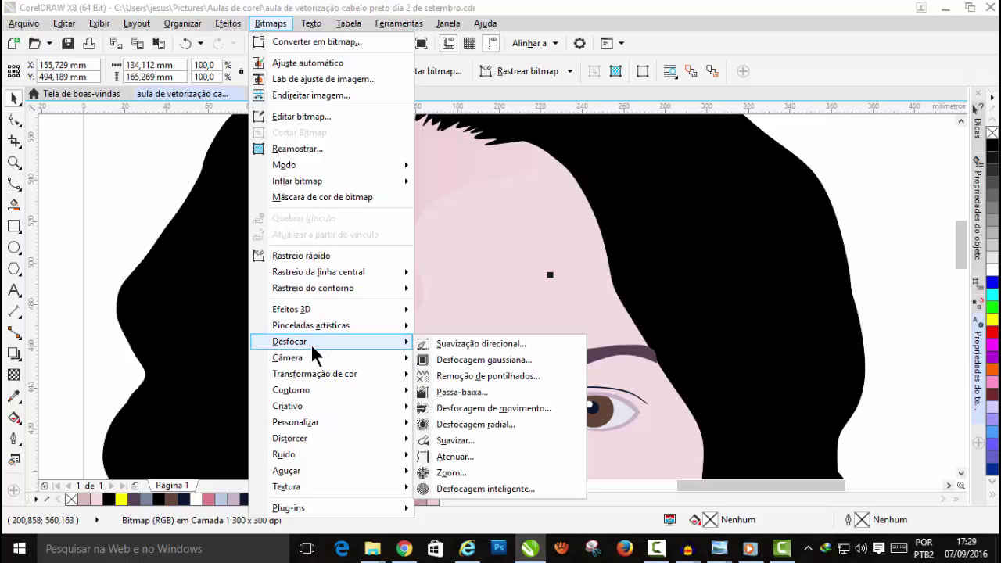
{"action": "left_click", "coordinate": [476, 358]}
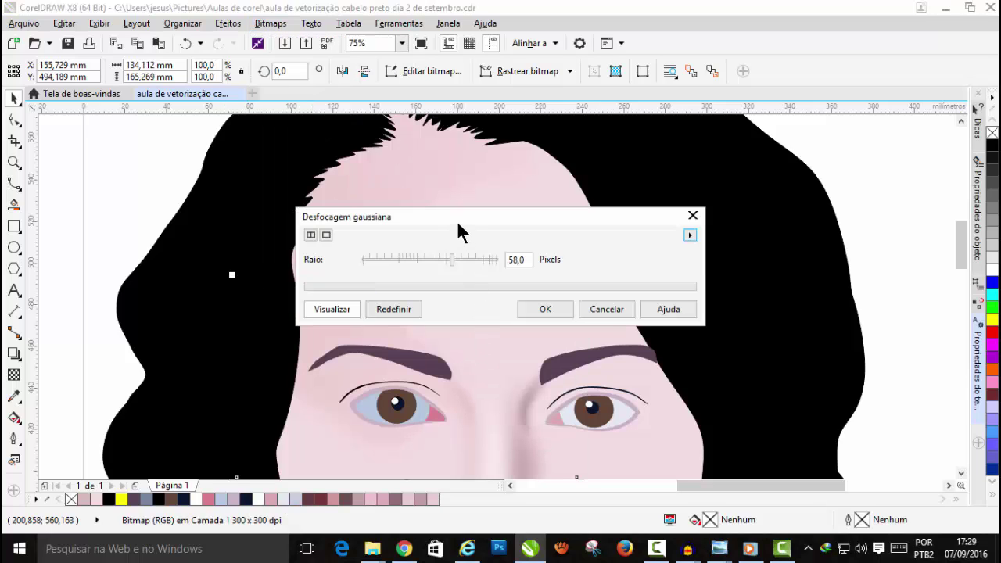
{"action": "left_click_drag", "start_coordinate": [456, 221], "coordinate": [753, 93]}
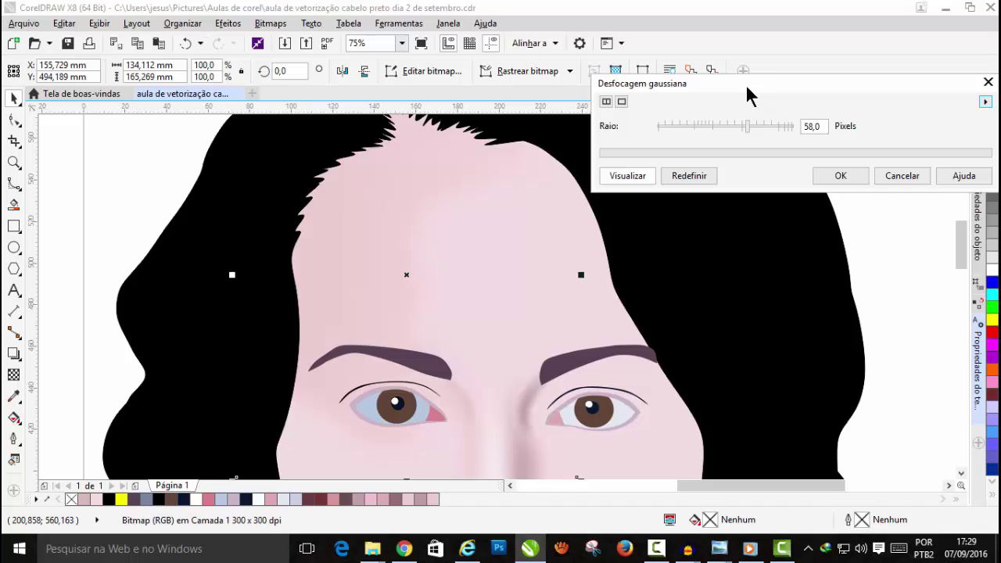
{"action": "left_click", "coordinate": [841, 176]}
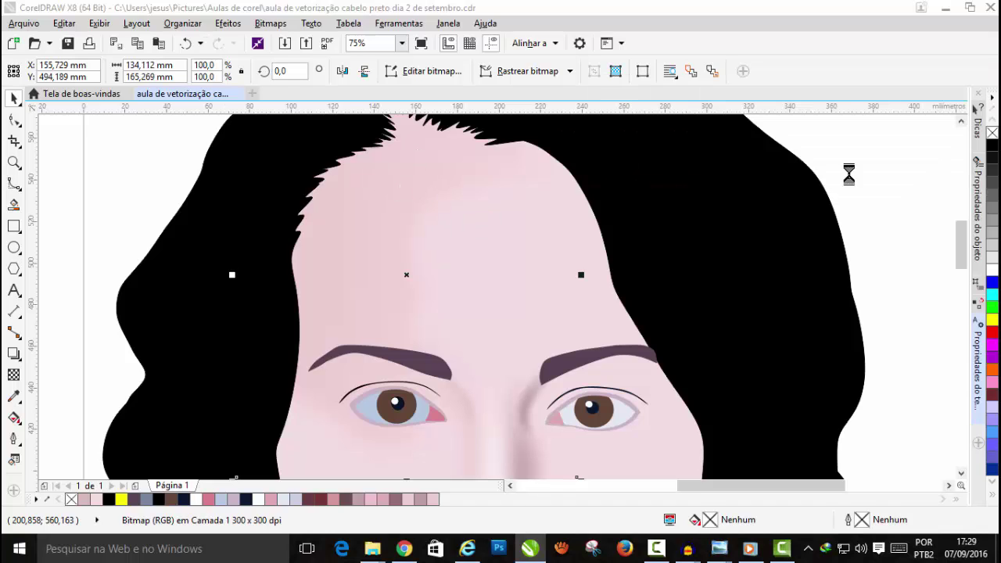
Step: Place the blurred left forehead shadow inside the face shape with PowerClip and deselect it
{"action": "scroll", "coordinate": [391, 154], "scroll_direction": "down", "scroll_amount": 1}
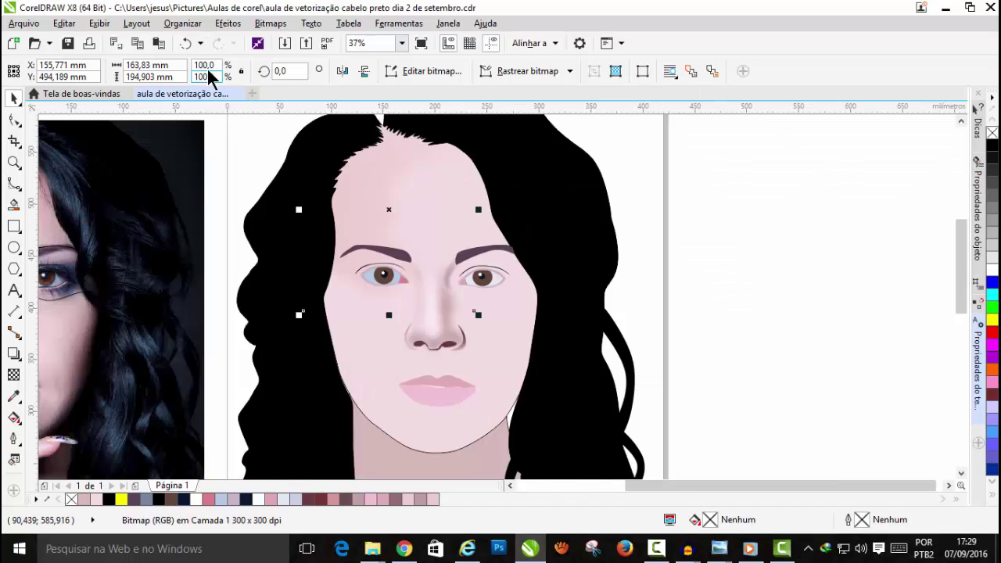
{"action": "left_click", "coordinate": [233, 24]}
{"action": "mouse_move", "coordinate": [269, 213]}
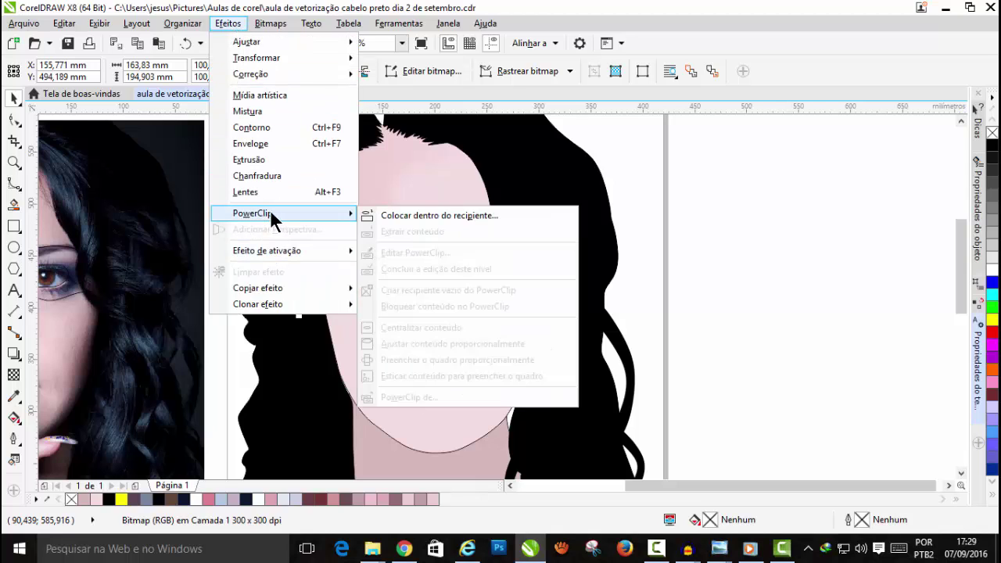
{"action": "left_click", "coordinate": [406, 218]}
{"action": "left_click", "coordinate": [443, 427]}
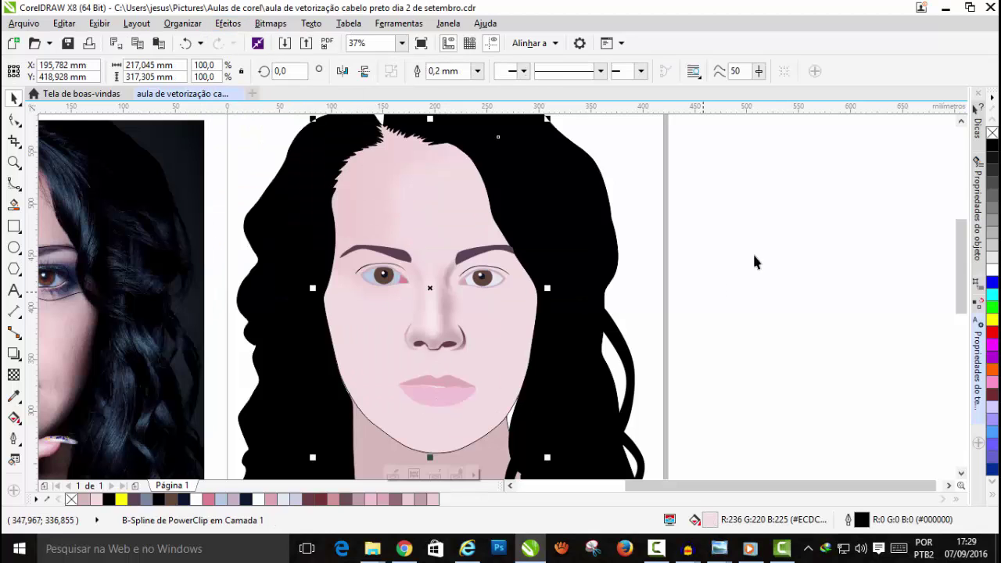
{"action": "left_click", "coordinate": [812, 367]}
Step: Fill the curve traced over the photo's right forehead and eye with a pink skin tone, RGB 223, 199, 200, using the eyedropper
{"action": "left_click_drag", "start_coordinate": [810, 487], "coordinate": [758, 490]}
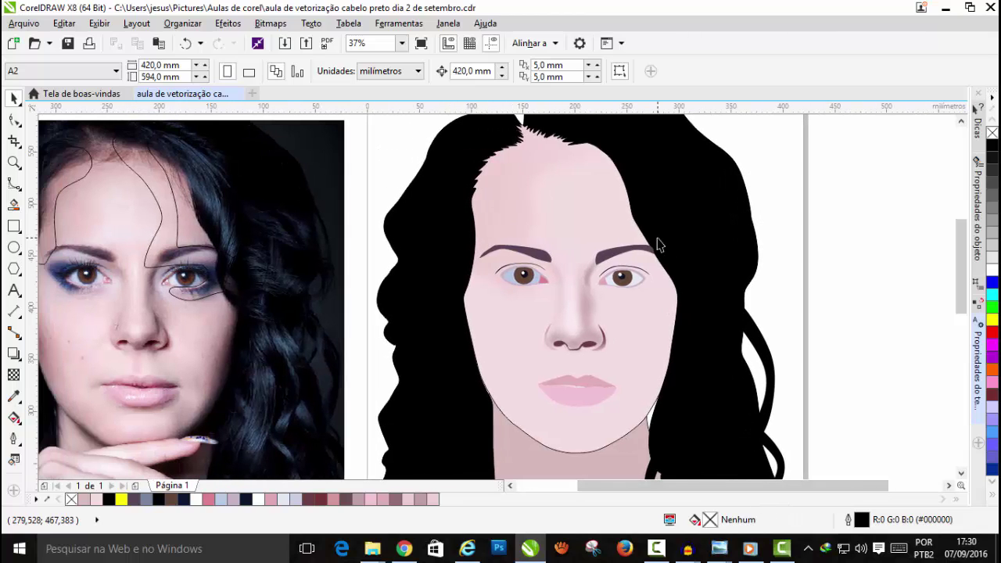
{"action": "left_click", "coordinate": [154, 188]}
{"action": "scroll", "coordinate": [156, 189], "scroll_direction": "up", "scroll_amount": 1}
{"action": "left_click", "coordinate": [13, 396]}
{"action": "left_click", "coordinate": [168, 221]}
{"action": "scroll", "coordinate": [172, 212], "scroll_direction": "down", "scroll_amount": 1}
{"action": "left_click", "coordinate": [173, 213]}
Step: Nudge the filled right forehead shape 420 mm right onto the vector face and remove its outline
{"action": "key", "text": "Right"}
{"action": "left_click", "coordinate": [13, 98]}
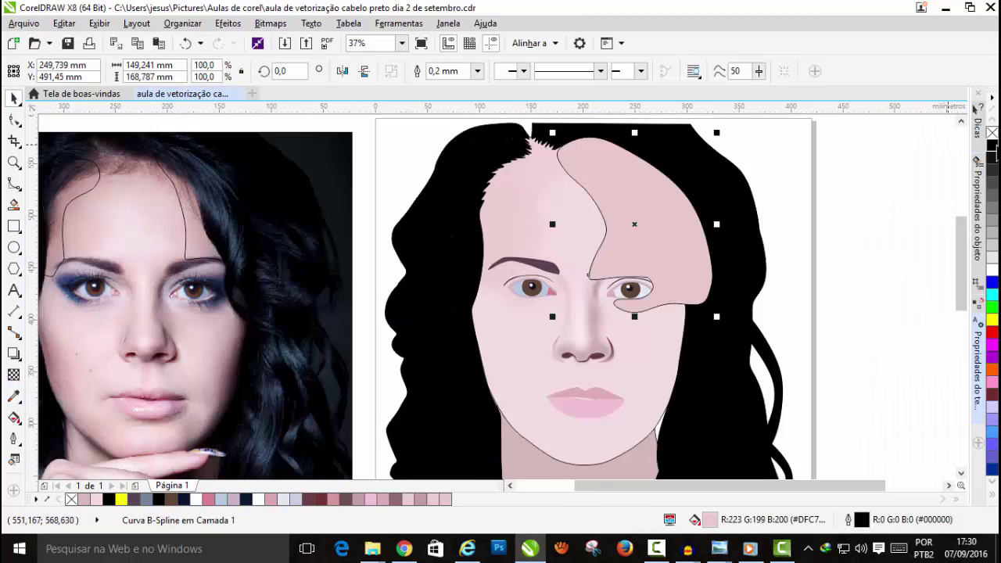
{"action": "right_click", "coordinate": [992, 133]}
Step: Reorder the right forehead shadow shape so it sits directly in front of the face shape
{"action": "scroll", "coordinate": [662, 162], "scroll_direction": "up", "scroll_amount": 1}
{"action": "left_click", "coordinate": [182, 23]}
{"action": "mouse_move", "coordinate": [198, 77]}
{"action": "left_click", "coordinate": [427, 185]}
{"action": "left_click", "coordinate": [371, 257]}
Step: Fade the right forehead shadow toward the forehead's centre with a linear transparency and convert it to a 300 dpi bitmap
{"action": "left_click", "coordinate": [14, 375]}
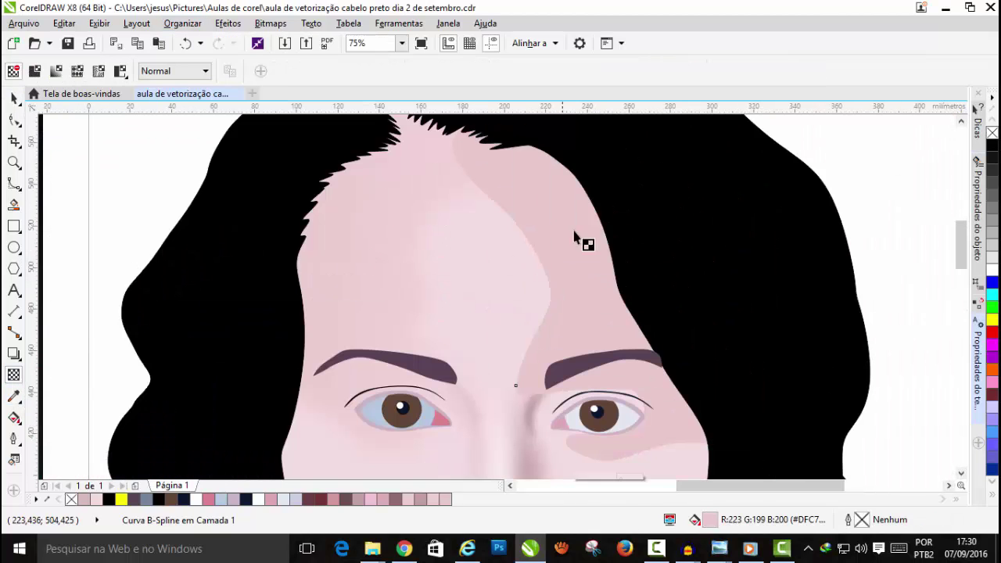
{"action": "left_click_drag", "start_coordinate": [621, 230], "coordinate": [490, 263]}
{"action": "left_click", "coordinate": [268, 25]}
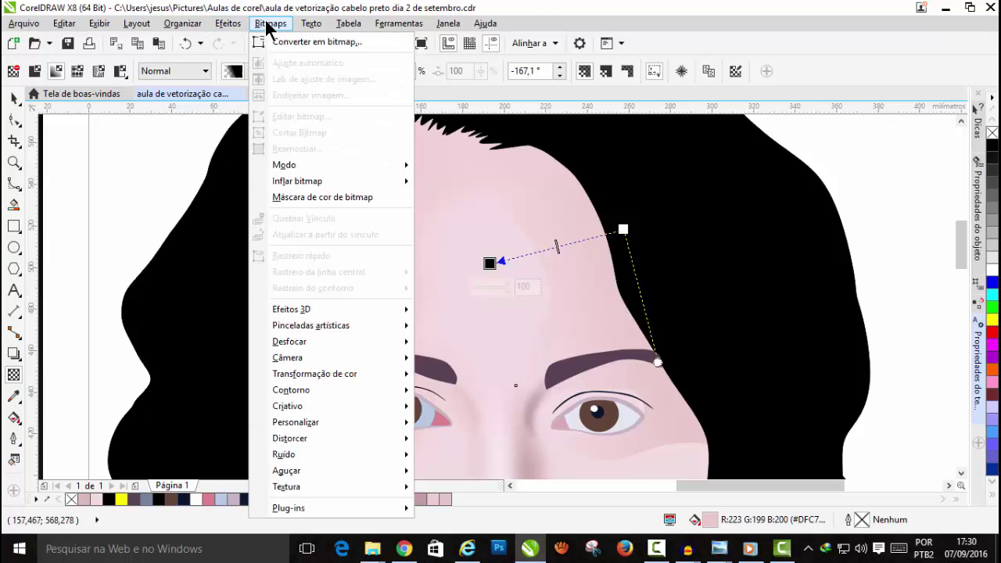
{"action": "left_click", "coordinate": [317, 43]}
{"action": "left_click", "coordinate": [461, 355]}
Step: Apply a Gaussian blur with a 26-pixel radius to the right forehead shadow bitmap
{"action": "left_click", "coordinate": [271, 23]}
{"action": "mouse_move", "coordinate": [291, 342]}
{"action": "left_click", "coordinate": [490, 360]}
{"action": "left_click_drag", "start_coordinate": [784, 123], "coordinate": [762, 122]}
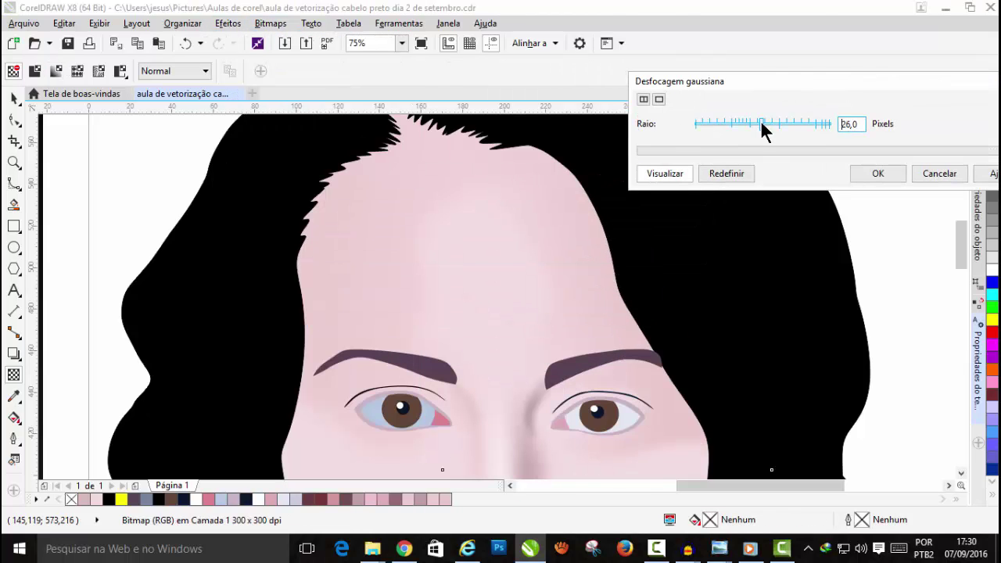
{"action": "left_click", "coordinate": [869, 174]}
Step: Soften the blurred right forehead shadow with a linear transparency from the right hairline toward the middle of the forehead
{"action": "scroll", "coordinate": [592, 186], "scroll_direction": "down", "scroll_amount": 1}
{"action": "scroll", "coordinate": [592, 194], "scroll_direction": "up", "scroll_amount": 1}
{"action": "left_click", "coordinate": [14, 375]}
{"action": "left_click_drag", "start_coordinate": [593, 242], "coordinate": [466, 270]}
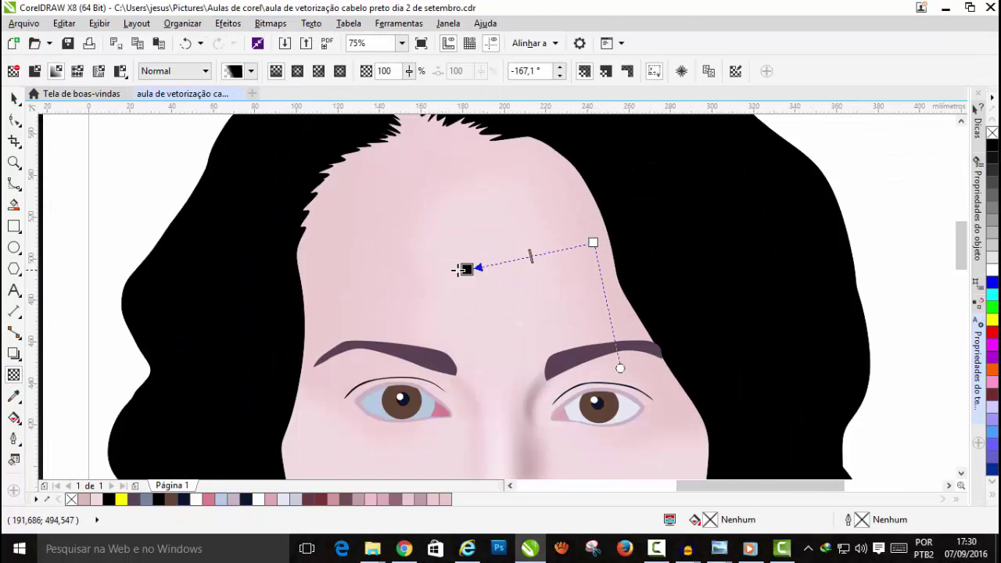
Step: Place the blurred right forehead shadow inside the face shape with PowerClip and deselect it
{"action": "left_click", "coordinate": [15, 99]}
{"action": "left_click", "coordinate": [227, 24]}
{"action": "mouse_move", "coordinate": [263, 214]}
{"action": "left_click", "coordinate": [423, 216]}
{"action": "left_click", "coordinate": [501, 219]}
{"action": "left_click", "coordinate": [869, 176]}
{"action": "scroll", "coordinate": [783, 210], "scroll_direction": "down", "scroll_amount": 1}
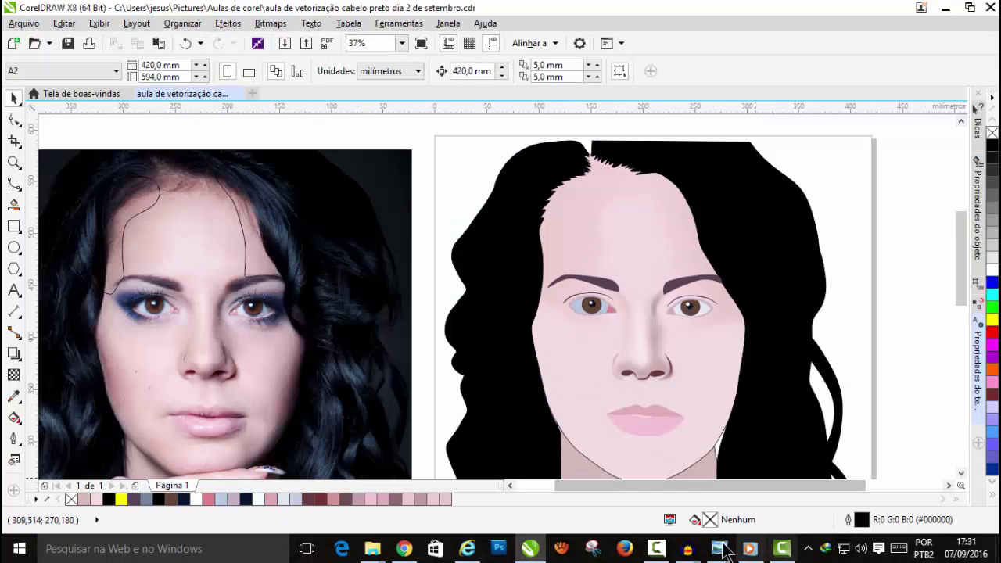
{"action": "scroll", "coordinate": [106, 297], "scroll_direction": "up", "scroll_amount": 1}
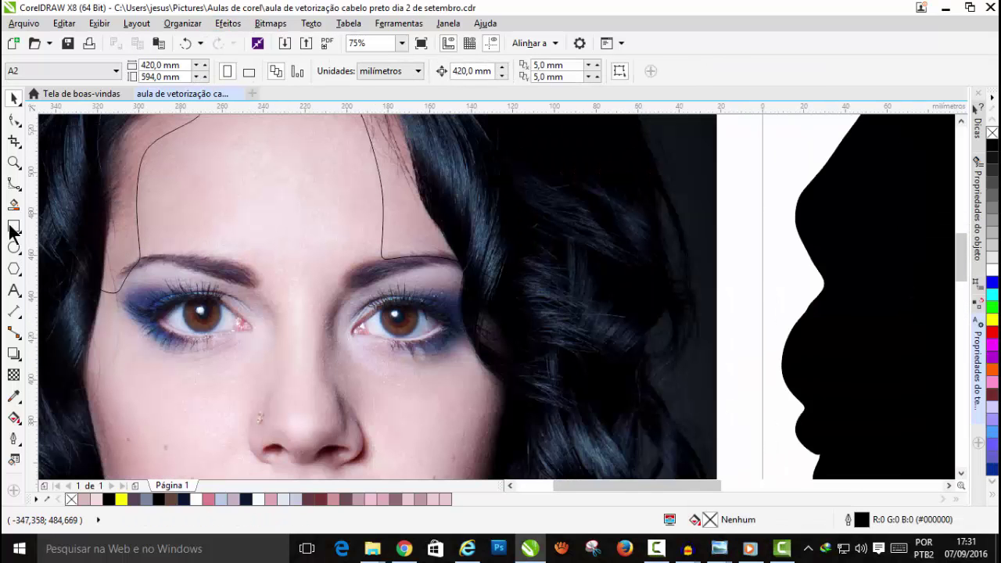
Step: Fill the left forehead curve with R138 G107 B102 and the right one with R185 G152 B149, sampled from the photo
{"action": "left_click", "coordinate": [120, 192]}
{"action": "left_click", "coordinate": [13, 396]}
{"action": "left_click", "coordinate": [125, 171]}
{"action": "left_click", "coordinate": [124, 171]}
{"action": "left_click", "coordinate": [212, 72]}
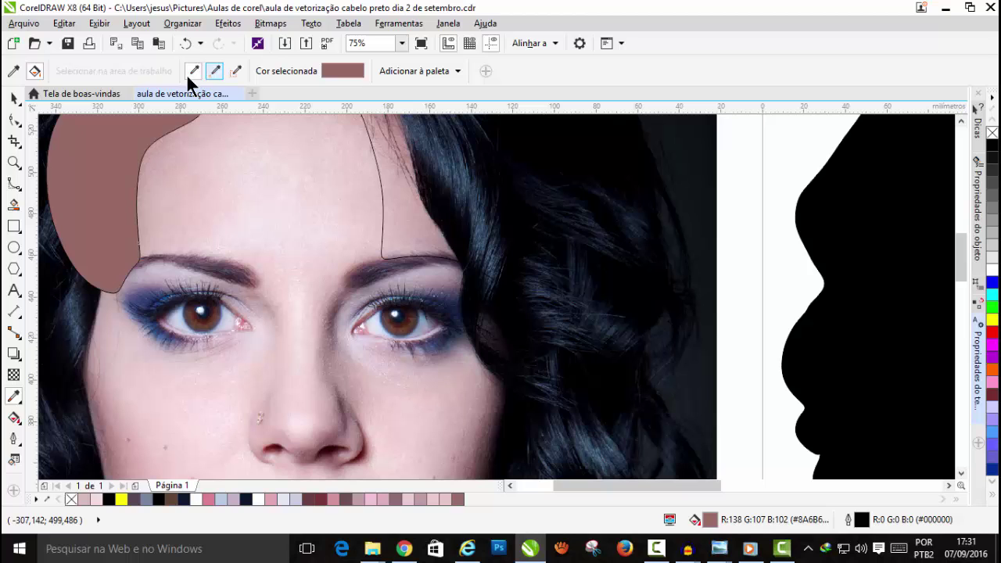
{"action": "left_click", "coordinate": [403, 170]}
Step: Position the outline-free left forehead shadow on the drawing and arrange it directly in front of the face shape, beneath the hair
{"action": "key", "text": "space"}
{"action": "scroll", "coordinate": [493, 197], "scroll_direction": "down", "scroll_amount": 1}
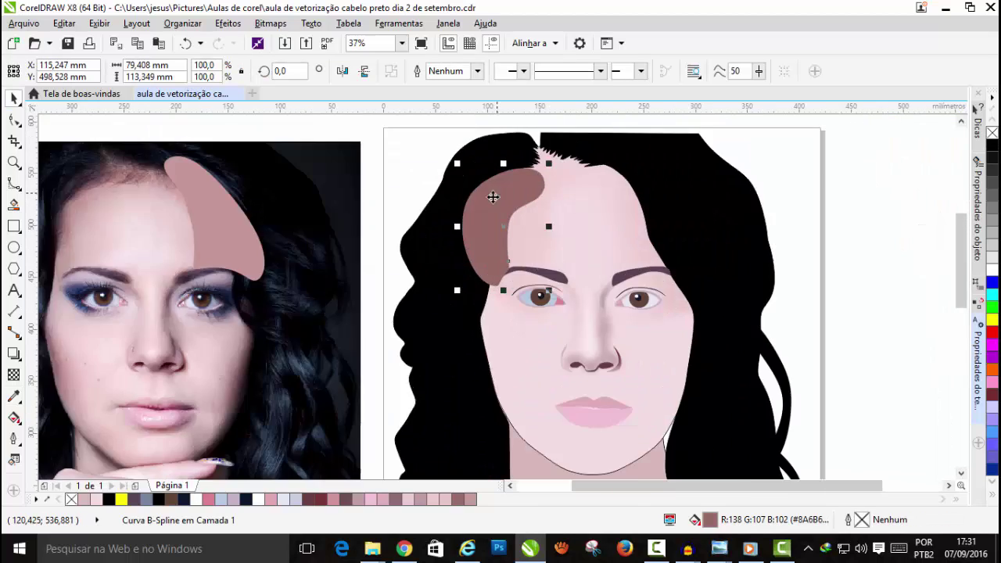
{"action": "scroll", "coordinate": [493, 198], "scroll_direction": "up", "scroll_amount": 1}
{"action": "left_click", "coordinate": [183, 24]}
{"action": "mouse_move", "coordinate": [217, 76]}
{"action": "left_click", "coordinate": [438, 181]}
{"action": "left_click", "coordinate": [712, 243]}
Step: Fade the left forehead shadow from the left hairline toward the forehead's centre with a linear transparency
{"action": "left_click", "coordinate": [13, 375]}
{"action": "left_click_drag", "start_coordinate": [467, 267], "coordinate": [538, 408]}
{"action": "left_click_drag", "start_coordinate": [466, 267], "coordinate": [421, 204]}
{"action": "left_click_drag", "start_coordinate": [538, 408], "coordinate": [572, 266]}
{"action": "left_click_drag", "start_coordinate": [420, 204], "coordinate": [398, 195]}
{"action": "mouse_move", "coordinate": [572, 266]}
{"action": "left_mouse_down"}
{"action": "mouse_move", "coordinate": [533, 251]}
{"action": "mouse_move", "coordinate": [571, 264]}
{"action": "left_mouse_up"}
Step: Convert the left forehead shadow to a 300 dpi RGB bitmap with transparent background and apply a Gaussian blur to it
{"action": "left_click", "coordinate": [270, 24]}
{"action": "left_click", "coordinate": [312, 40]}
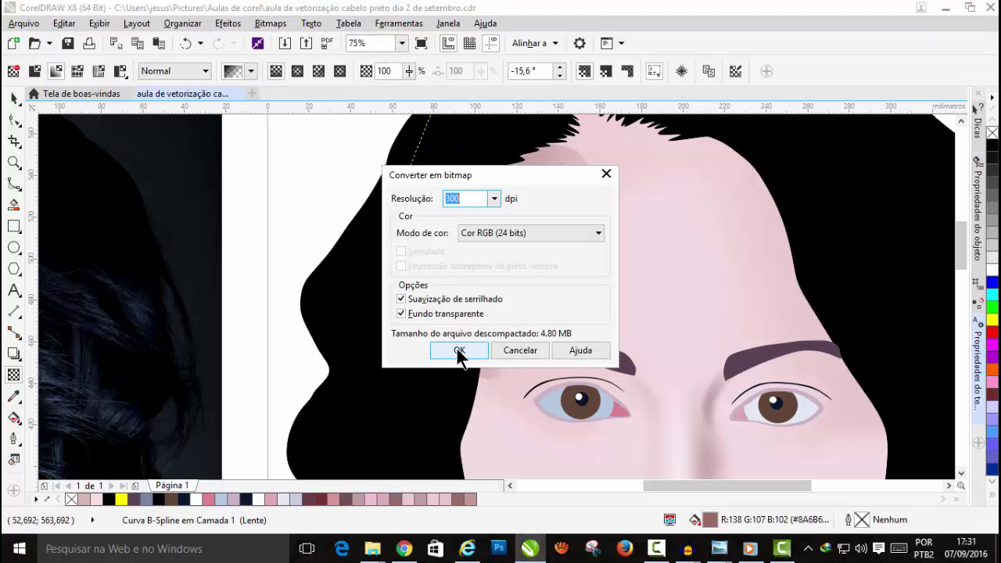
{"action": "left_click", "coordinate": [459, 356]}
{"action": "left_click", "coordinate": [271, 24]}
{"action": "mouse_move", "coordinate": [336, 339]}
{"action": "left_click", "coordinate": [480, 362]}
{"action": "left_click_drag", "start_coordinate": [506, 228], "coordinate": [880, 71]}
{"action": "left_click_drag", "start_coordinate": [789, 101], "coordinate": [811, 107]}
{"action": "left_click", "coordinate": [879, 151]}
Step: Place the blurred left forehead shadow inside the face shape with PowerClip
{"action": "scroll", "coordinate": [571, 237], "scroll_direction": "down", "scroll_amount": 2}
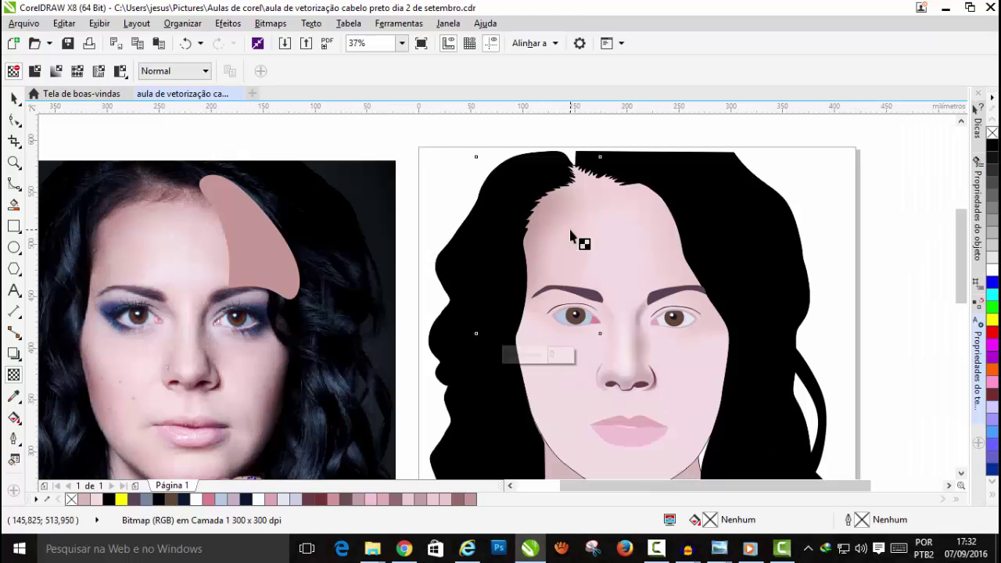
{"action": "scroll", "coordinate": [574, 247], "scroll_direction": "up", "scroll_amount": 2}
{"action": "key", "text": "space"}
{"action": "left_click", "coordinate": [228, 23]}
{"action": "mouse_move", "coordinate": [297, 215]}
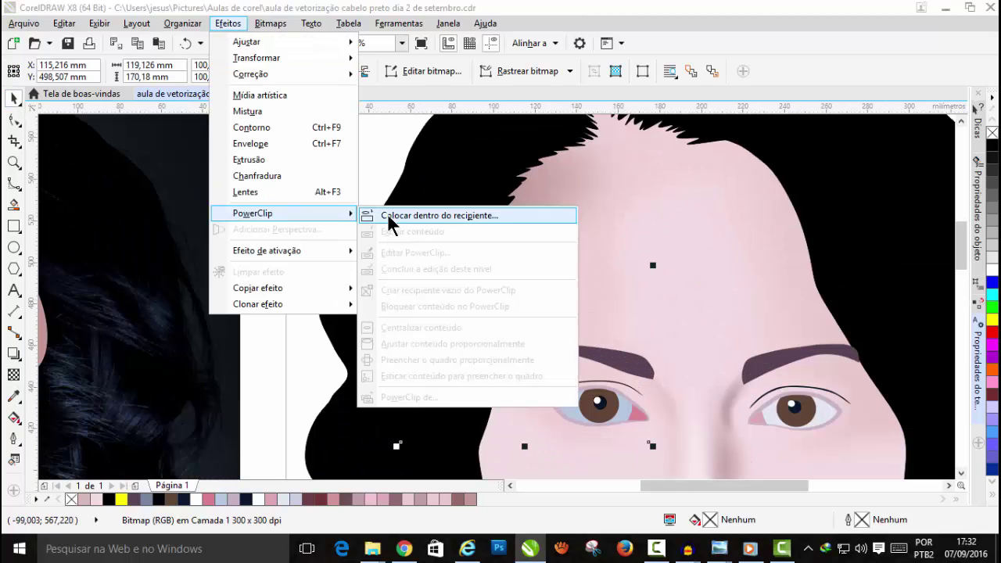
{"action": "left_click", "coordinate": [391, 224]}
{"action": "left_click", "coordinate": [767, 325]}
Step: Position the right forehead shadow on the drawing and fade it toward the forehead's centre with a linear transparency
{"action": "scroll", "coordinate": [767, 326], "scroll_direction": "down", "scroll_amount": 1}
{"action": "left_click", "coordinate": [391, 331]}
{"action": "key", "text": "Right"}
{"action": "scroll", "coordinate": [817, 321], "scroll_direction": "up", "scroll_amount": 1}
{"action": "left_click", "coordinate": [13, 375]}
{"action": "left_click_drag", "start_coordinate": [779, 221], "coordinate": [688, 320]}
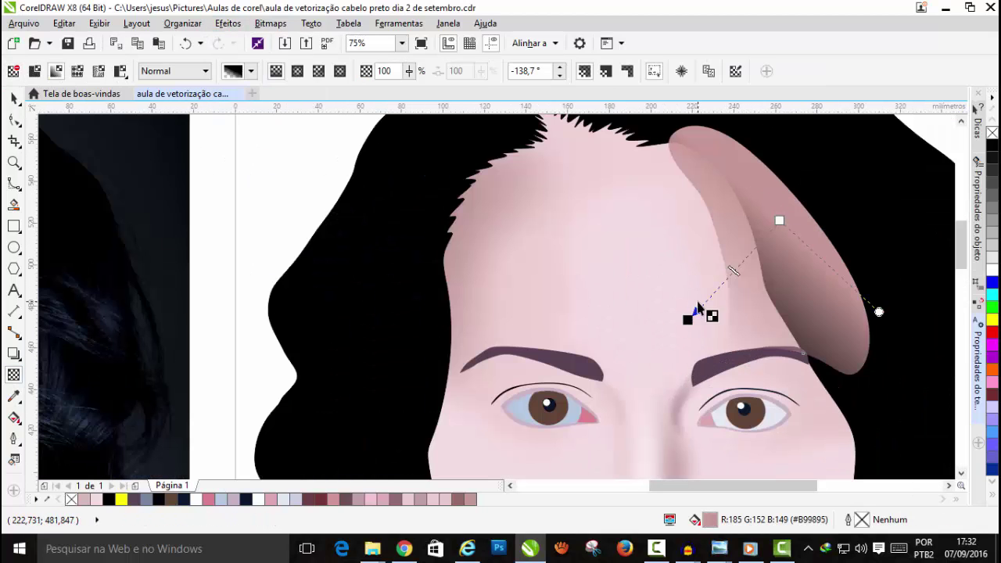
Step: Arrange the right forehead shadow in front of the face but beneath the hair, and adjust its transparency angle to -160.6°
{"action": "left_click", "coordinate": [183, 23]}
{"action": "mouse_move", "coordinate": [207, 73]}
{"action": "left_click", "coordinate": [438, 167]}
{"action": "scroll", "coordinate": [558, 235], "scroll_direction": "down", "scroll_amount": 1}
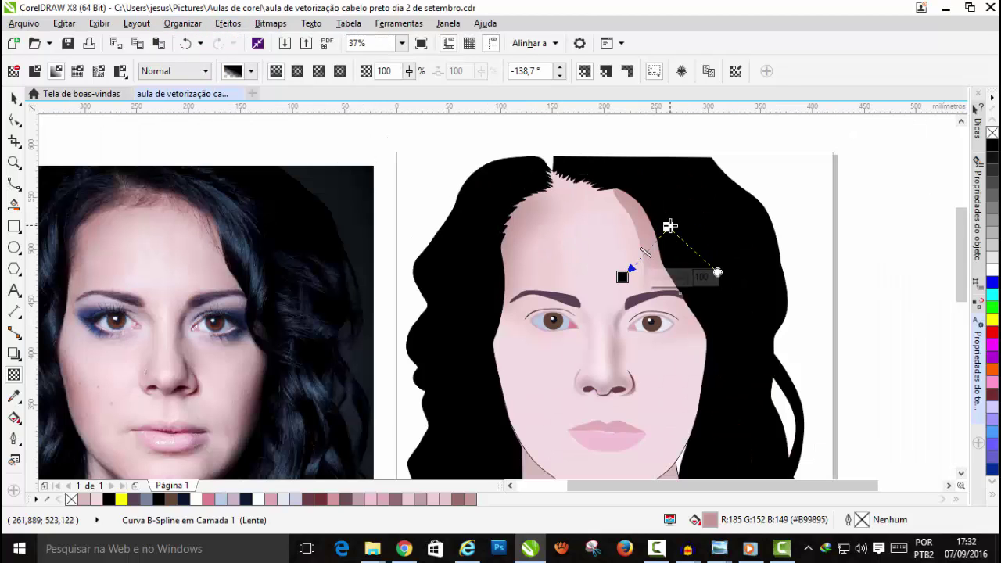
{"action": "left_click_drag", "start_coordinate": [670, 227], "coordinate": [687, 228]}
{"action": "mouse_move", "coordinate": [624, 277]}
{"action": "left_mouse_down"}
{"action": "mouse_move", "coordinate": [627, 259]}
{"action": "mouse_move", "coordinate": [618, 258]}
{"action": "left_mouse_up"}
Step: Convert the right forehead shadow to a 300 dpi bitmap and apply a Gaussian blur with an 88-pixel radius
{"action": "left_click", "coordinate": [228, 24]}
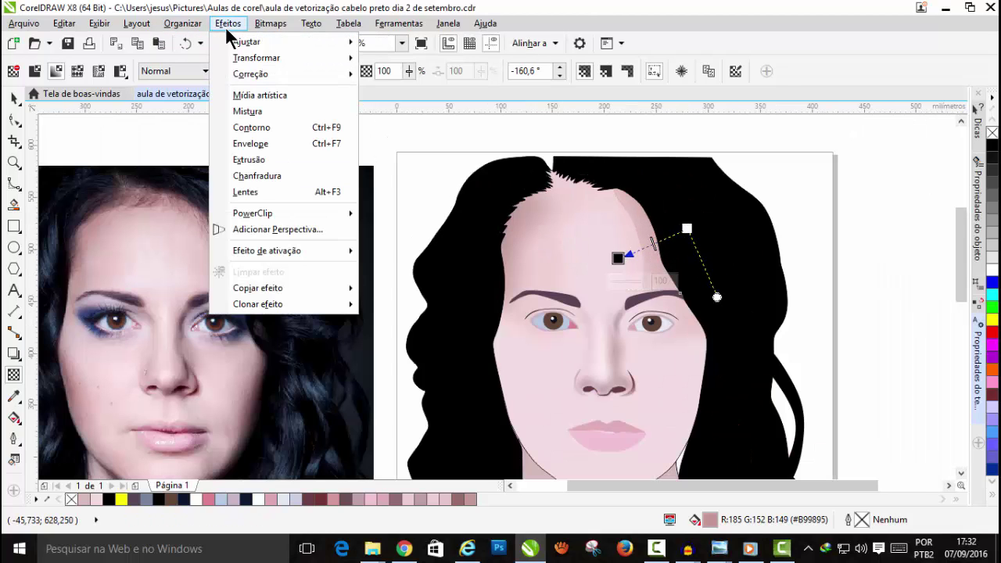
{"action": "left_click", "coordinate": [313, 41]}
{"action": "left_click", "coordinate": [484, 360]}
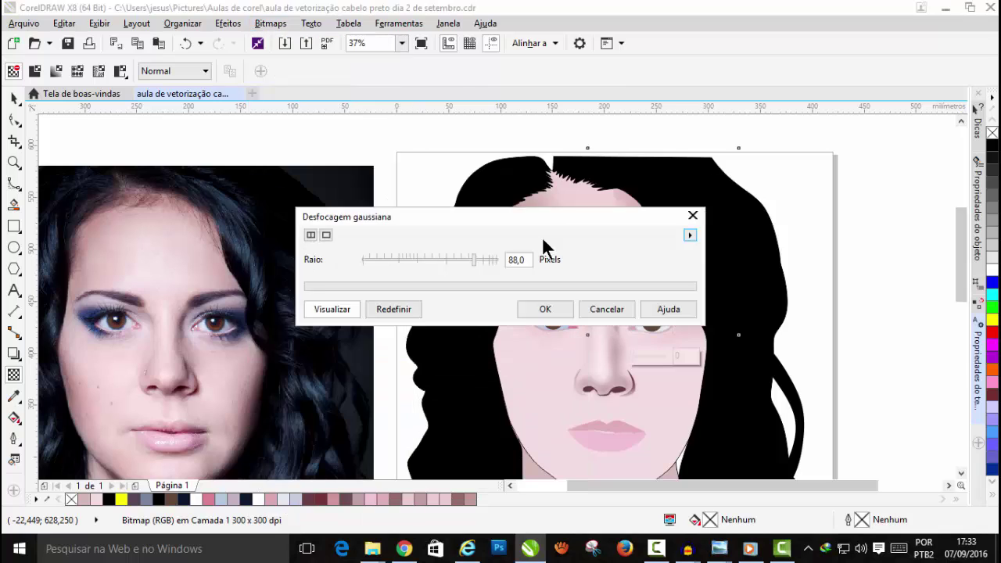
{"action": "key", "text": "Escape"}
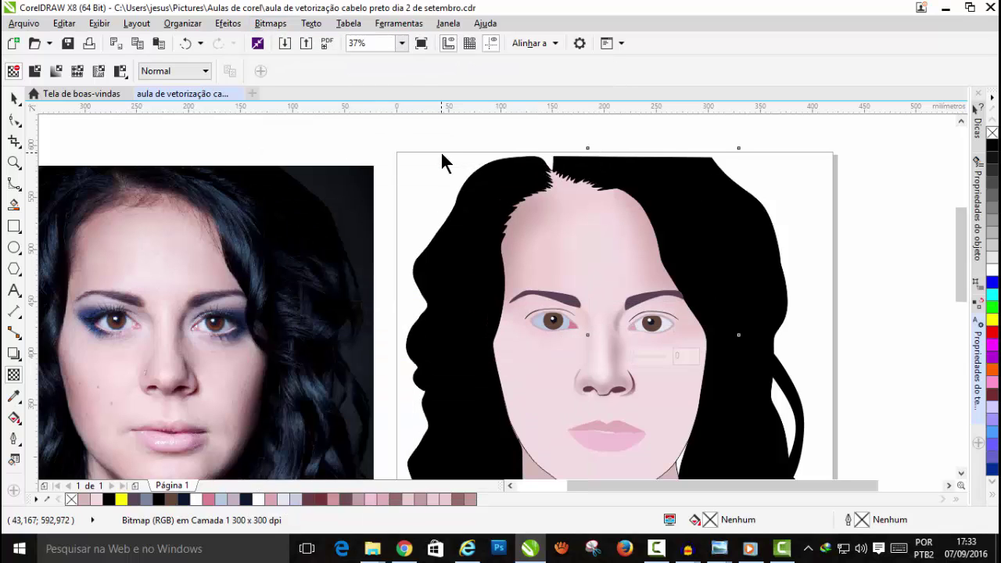
Step: Place the blurred right forehead shadow inside the face shape with PowerClip and deselect it
{"action": "left_click", "coordinate": [228, 24]}
{"action": "left_click", "coordinate": [403, 228]}
{"action": "left_click_drag", "start_coordinate": [963, 273], "coordinate": [963, 287]}
{"action": "left_click_drag", "start_coordinate": [738, 486], "coordinate": [719, 488]}
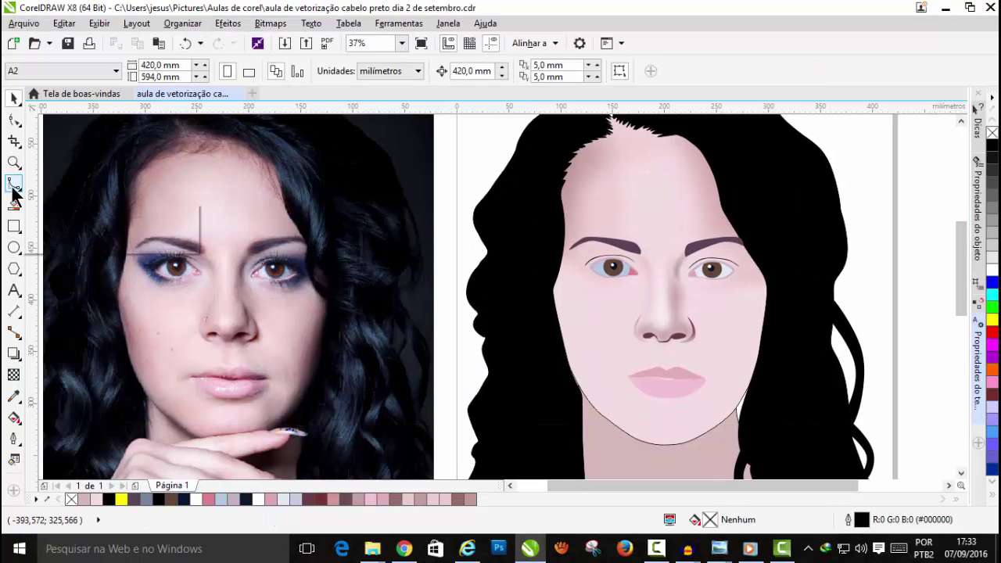
Step: Trace a closed B-Spline shadow about 142 by 167 mm on the photo, from the left eye along the cheek and around the chin
{"action": "key", "text": "F5"}
{"action": "scroll", "coordinate": [125, 410], "scroll_direction": "up", "scroll_amount": 2}
{"action": "scroll", "coordinate": [171, 215], "scroll_direction": "down", "scroll_amount": 2}
{"action": "left_click_drag", "start_coordinate": [962, 282], "coordinate": [962, 269]}
{"action": "key", "text": "F2"}
{"action": "left_click_drag", "start_coordinate": [102, 179], "coordinate": [369, 395]}
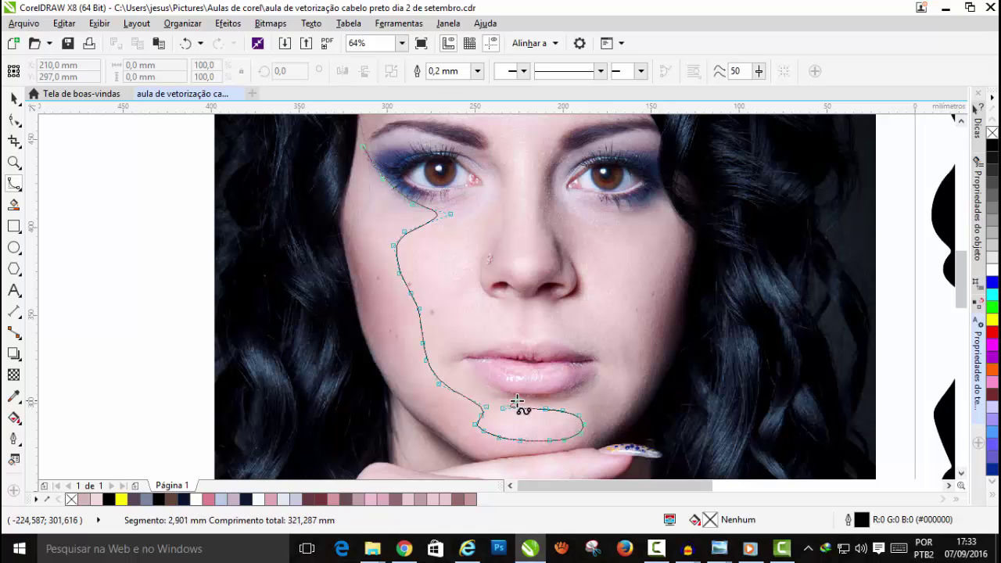
{"action": "double_click", "coordinate": [610, 375]}
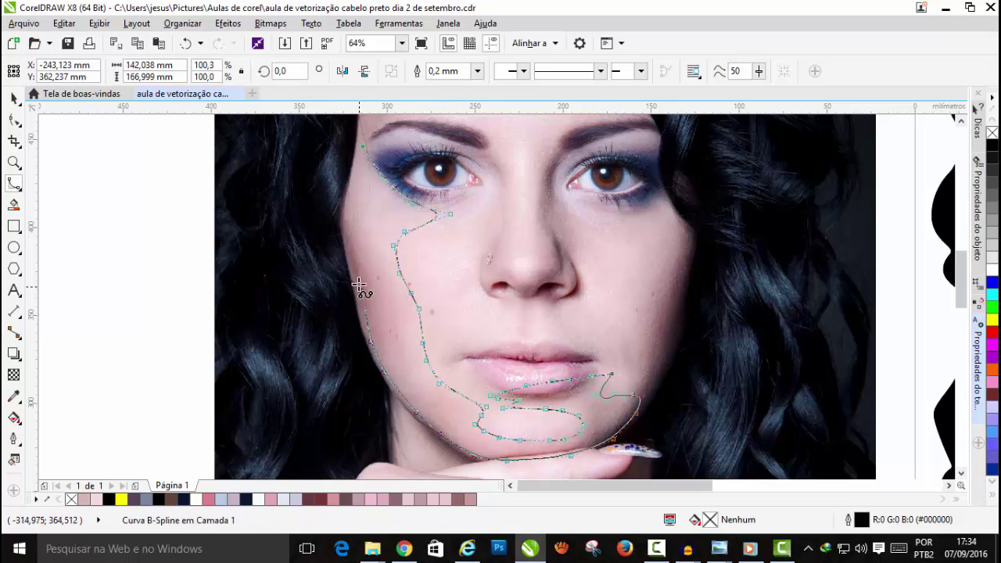
{"action": "left_click", "coordinate": [362, 149]}
Step: Fill the left cheek and chin curve with R215 G187 B189 sampled from the photo and remove its outline
{"action": "left_click", "coordinate": [13, 396]}
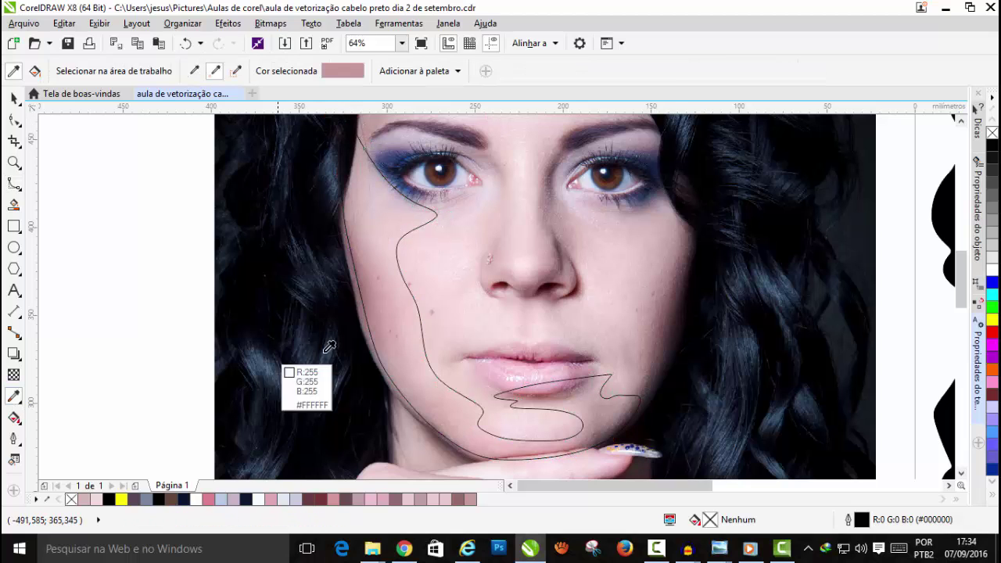
{"action": "double_click", "coordinate": [396, 301]}
{"action": "left_click", "coordinate": [14, 100]}
{"action": "right_click", "coordinate": [991, 133]}
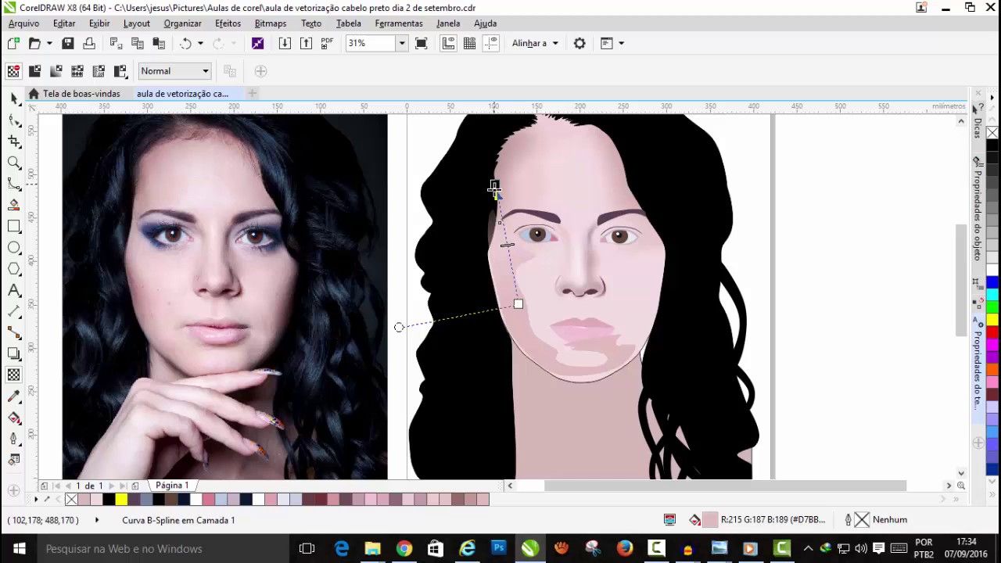
Step: Fade the cheek and chin shadow from the chin up to the left temple with a linear transparency and arrange it in front of the face
{"action": "left_click_drag", "start_coordinate": [519, 304], "coordinate": [577, 385]}
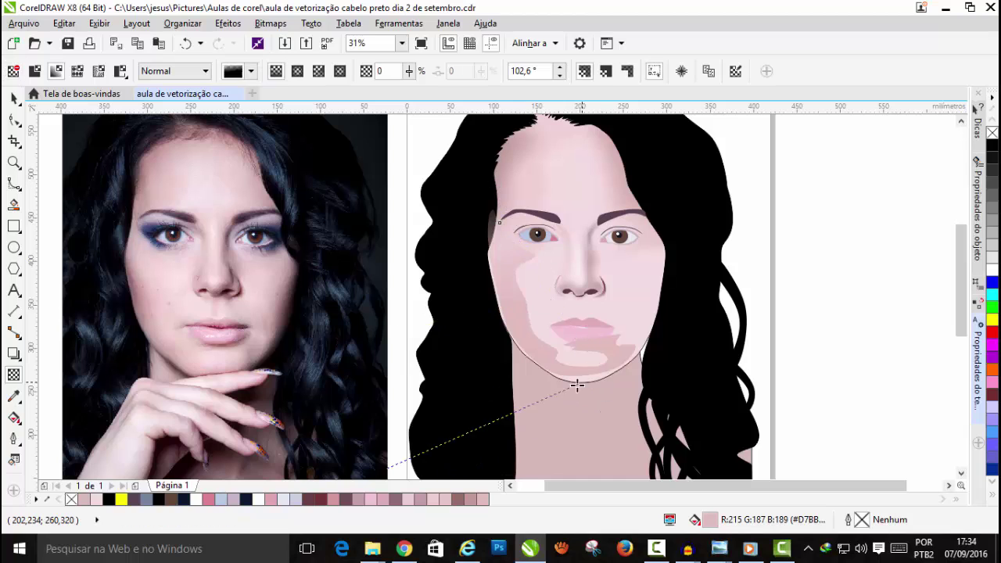
{"action": "left_click", "coordinate": [269, 24]}
{"action": "mouse_move", "coordinate": [183, 30]}
{"action": "mouse_move", "coordinate": [199, 73]}
{"action": "left_click", "coordinate": [526, 181]}
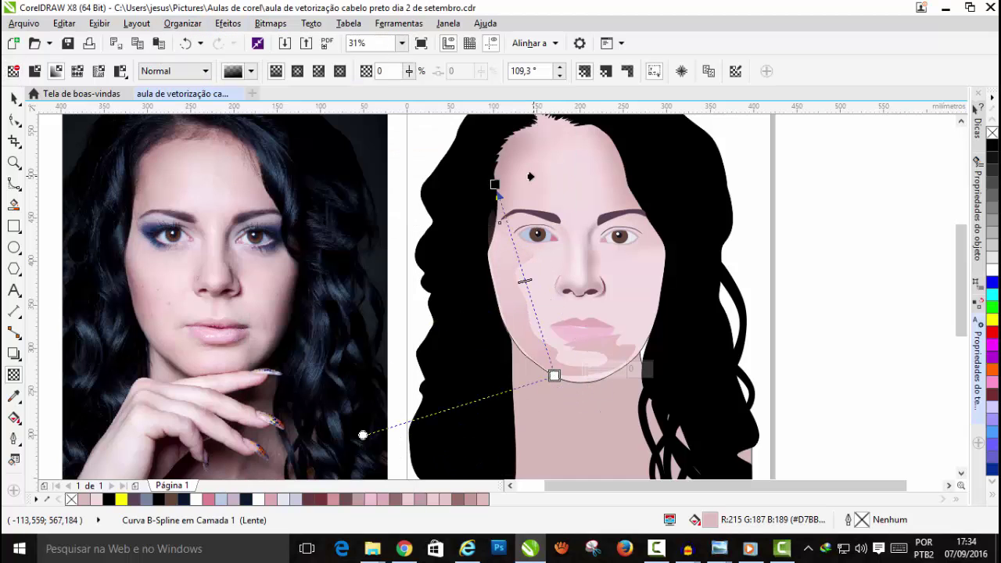
{"action": "left_click", "coordinate": [533, 178]}
Step: Convert the cheek and chin shadow to a 300 dpi bitmap and soften it with a Gaussian blur
{"action": "scroll", "coordinate": [612, 348], "scroll_direction": "up", "scroll_amount": 1}
{"action": "left_click", "coordinate": [269, 25]}
{"action": "left_click", "coordinate": [297, 38]}
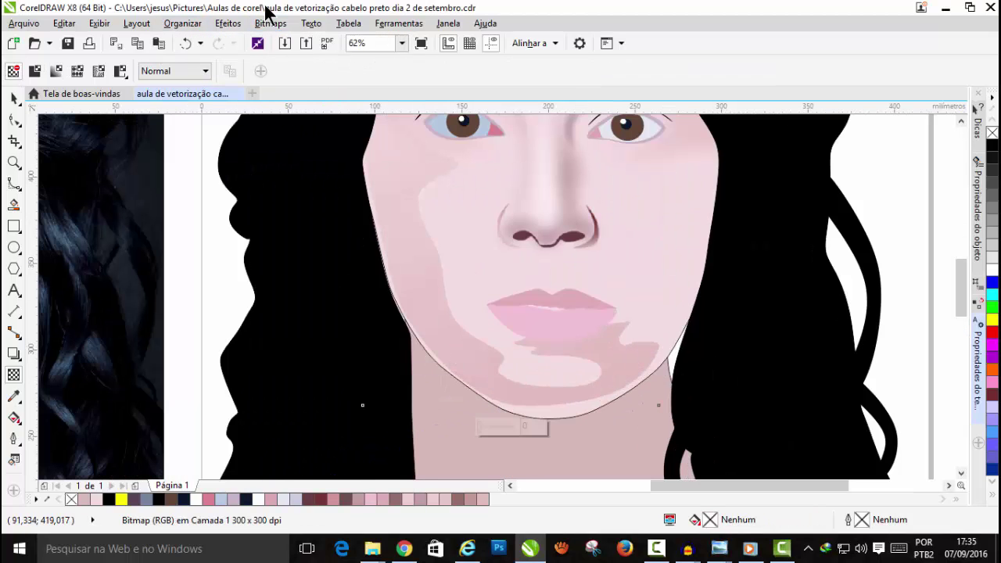
{"action": "left_click", "coordinate": [269, 25]}
{"action": "mouse_move", "coordinate": [324, 344]}
{"action": "left_click", "coordinate": [473, 358]}
{"action": "left_click", "coordinate": [850, 140]}
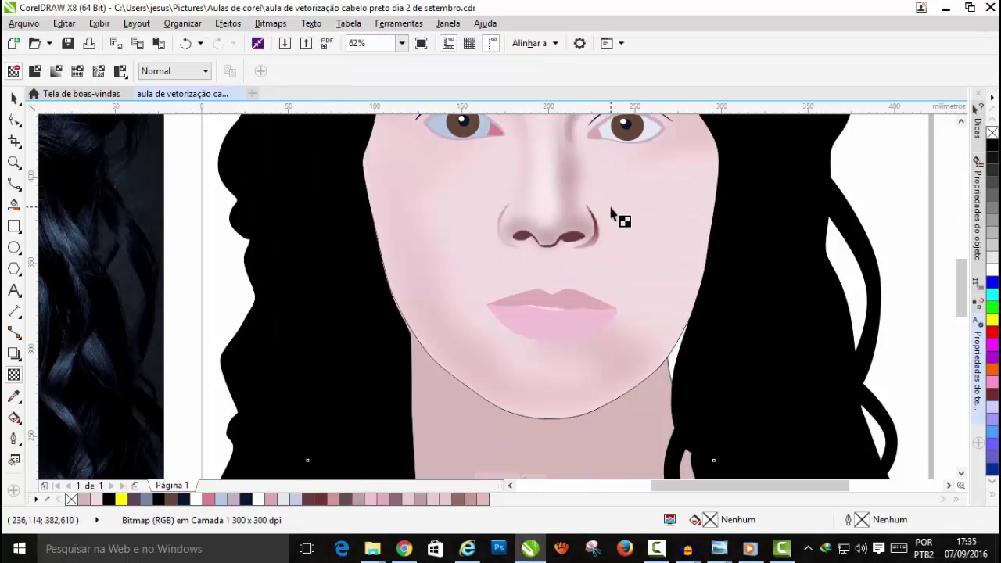
Step: Fade the blurred cheek and chin shadow from the chin toward the right jaw with a linear transparency
{"action": "scroll", "coordinate": [615, 217], "scroll_direction": "down", "scroll_amount": 1}
{"action": "scroll", "coordinate": [609, 361], "scroll_direction": "up", "scroll_amount": 1}
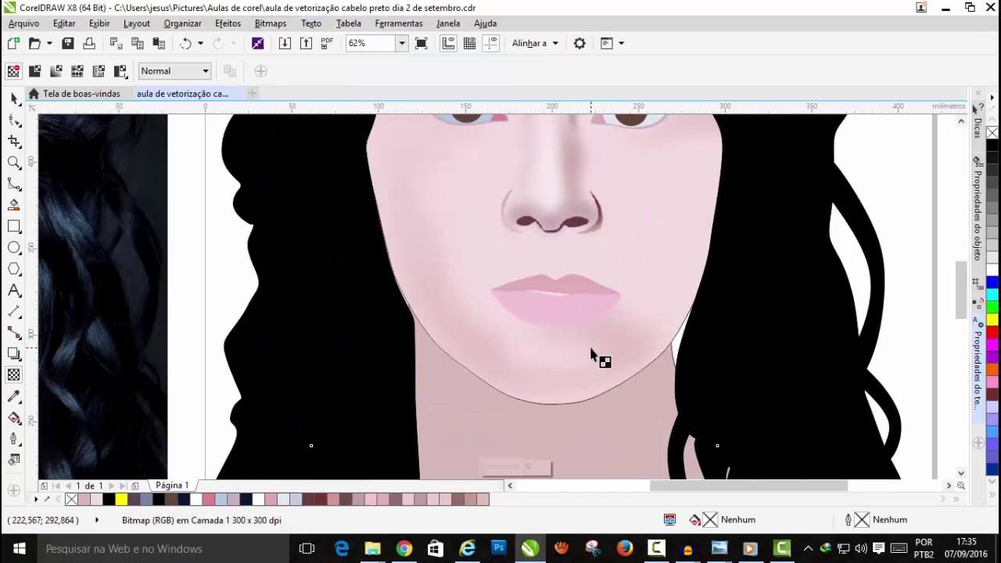
{"action": "left_click_drag", "start_coordinate": [590, 356], "coordinate": [678, 264]}
{"action": "left_click_drag", "start_coordinate": [557, 403], "coordinate": [753, 293]}
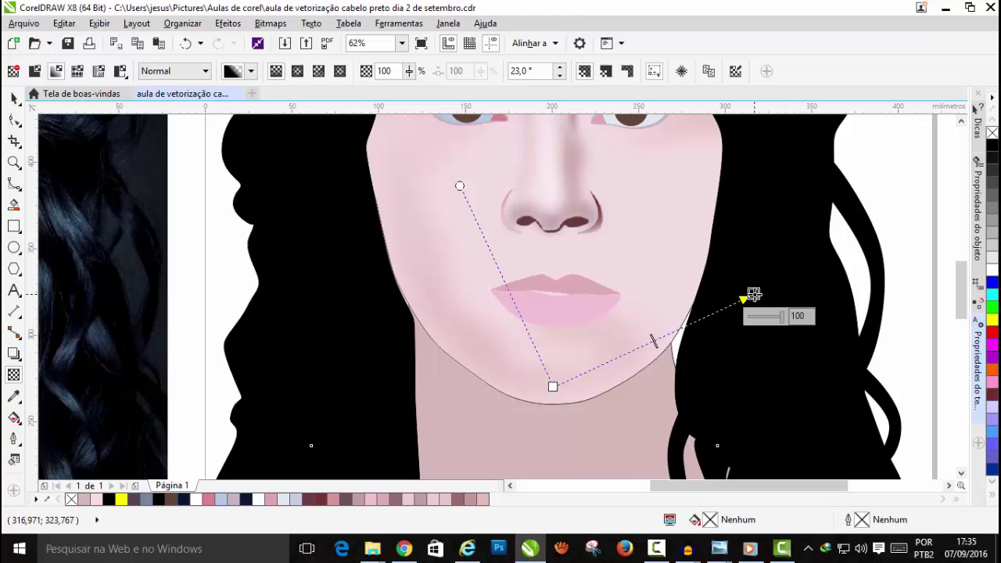
Step: Place the blurred cheek and chin shadow inside the face shape with PowerClip
{"action": "left_click", "coordinate": [13, 100]}
{"action": "left_click", "coordinate": [228, 24]}
{"action": "left_click", "coordinate": [440, 218]}
{"action": "left_click", "coordinate": [649, 157]}
{"action": "left_click", "coordinate": [486, 318]}
{"action": "left_click", "coordinate": [645, 176]}
{"action": "left_click", "coordinate": [485, 317]}
Step: Trace a closed B-Spline shadow on the photo from below the right eye to the chin and back along the right cheek's edge
{"action": "mouse_move", "coordinate": [962, 288]}
{"action": "left_mouse_down"}
{"action": "mouse_move", "coordinate": [963, 232]}
{"action": "mouse_move", "coordinate": [965, 310]}
{"action": "left_mouse_up"}
{"action": "scroll", "coordinate": [824, 200], "scroll_direction": "down", "scroll_amount": 1}
{"action": "scroll", "coordinate": [392, 298], "scroll_direction": "up", "scroll_amount": 1}
{"action": "key", "text": "F5"}
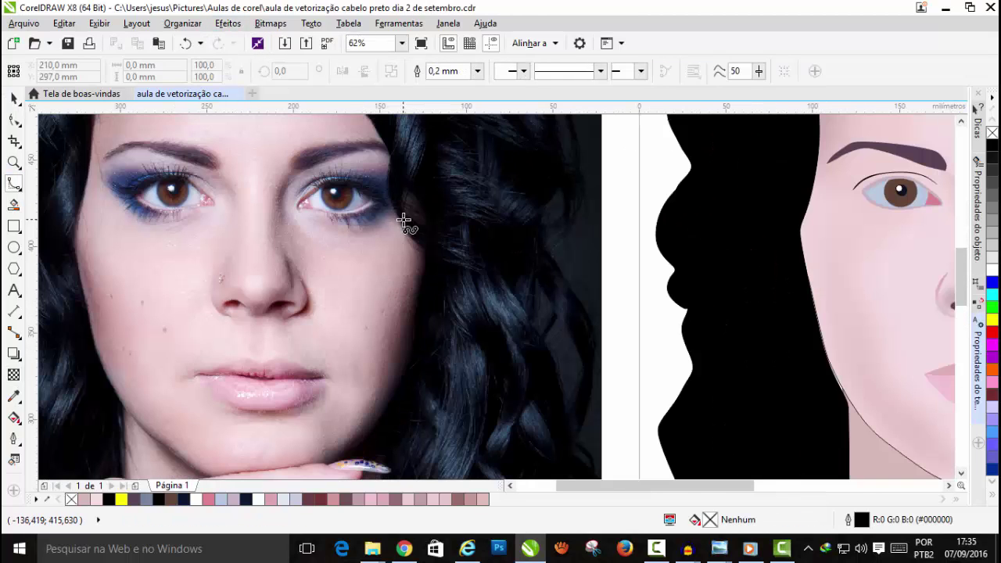
{"action": "mouse_move", "coordinate": [326, 408]}
{"action": "left_mouse_down"}
{"action": "mouse_move", "coordinate": [296, 460]}
{"action": "mouse_move", "coordinate": [250, 450]}
{"action": "left_mouse_up"}
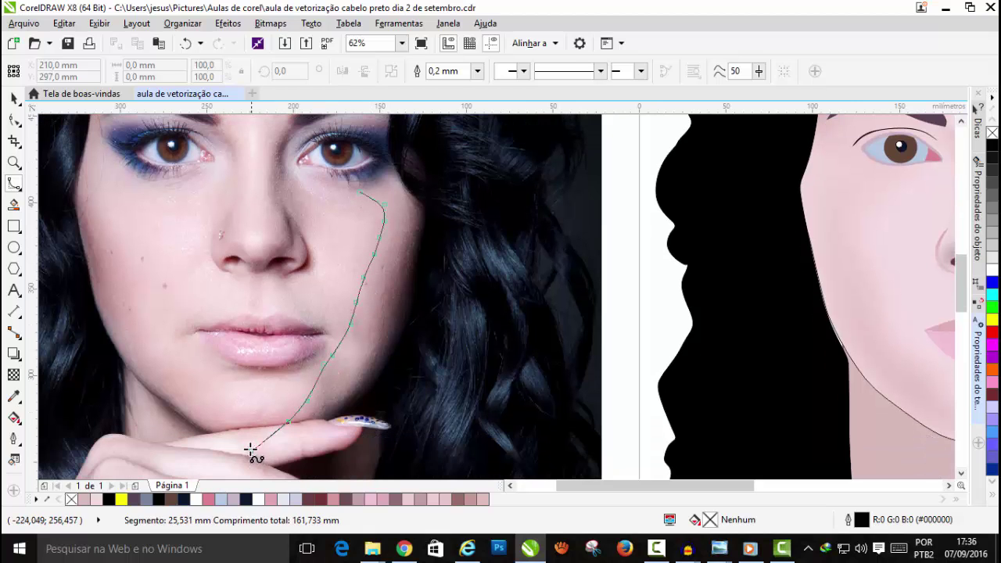
{"action": "mouse_move", "coordinate": [423, 232]}
{"action": "left_mouse_down"}
{"action": "mouse_move", "coordinate": [441, 139]}
{"action": "mouse_move", "coordinate": [397, 148]}
{"action": "left_mouse_up"}
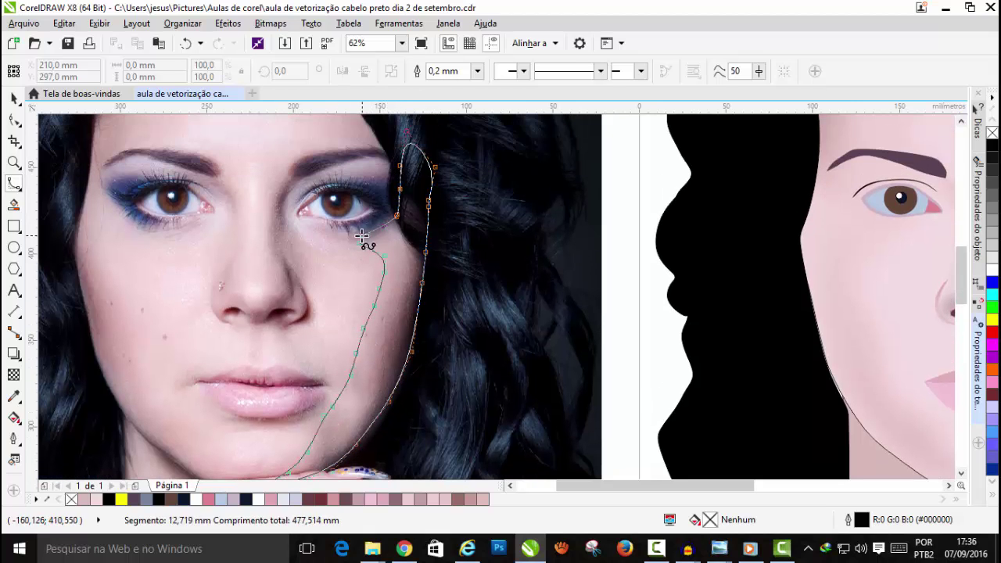
{"action": "left_click_drag", "start_coordinate": [362, 236], "coordinate": [362, 243]}
Step: Fill the right cheek curve with R203 G180 B183 sampled from the photo, position it on the drawing and remove its outline
{"action": "left_click", "coordinate": [14, 396]}
{"action": "left_click", "coordinate": [372, 326]}
{"action": "left_click", "coordinate": [370, 321]}
{"action": "key", "text": "Right"}
{"action": "scroll", "coordinate": [372, 321], "scroll_direction": "down", "scroll_amount": 2}
{"action": "scroll", "coordinate": [553, 329], "scroll_direction": "up", "scroll_amount": 2}
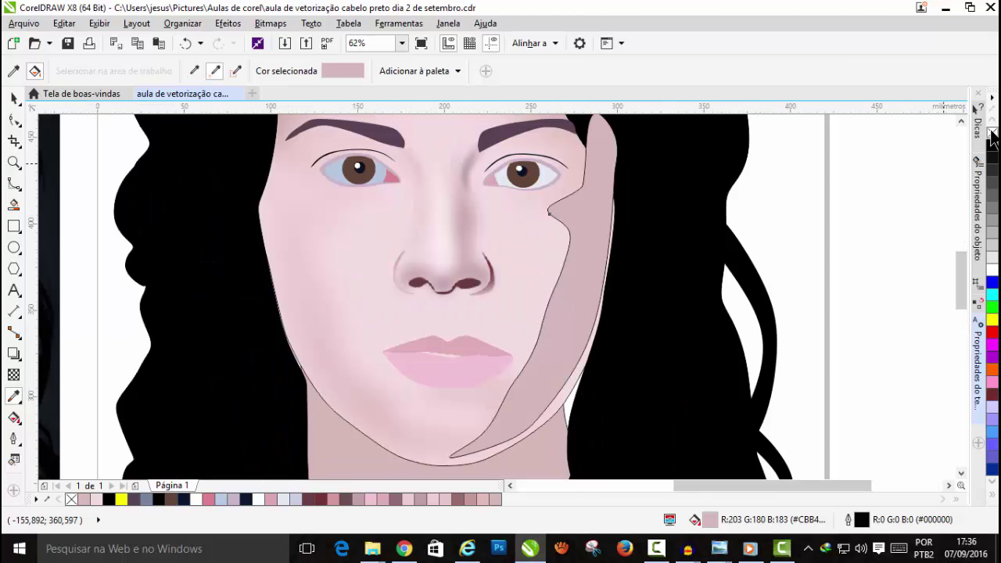
{"action": "scroll", "coordinate": [964, 297], "scroll_direction": "down", "scroll_amount": 2}
Step: Fade the right cheek shadow from the cheek's outer edge toward the chin with a linear transparency
{"action": "left_click", "coordinate": [14, 375]}
{"action": "left_click_drag", "start_coordinate": [611, 179], "coordinate": [410, 408]}
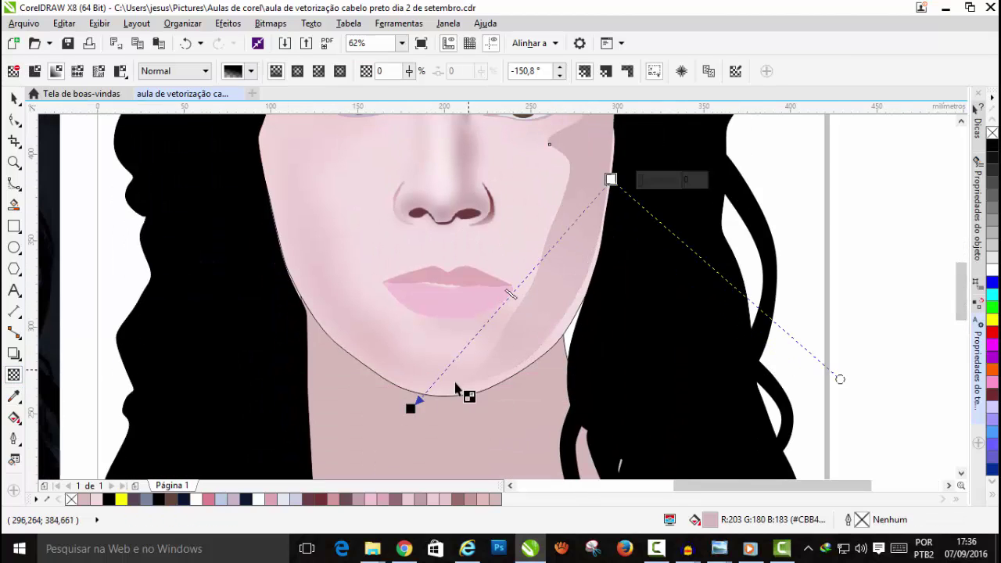
{"action": "scroll", "coordinate": [949, 272], "scroll_direction": "up", "scroll_amount": 2}
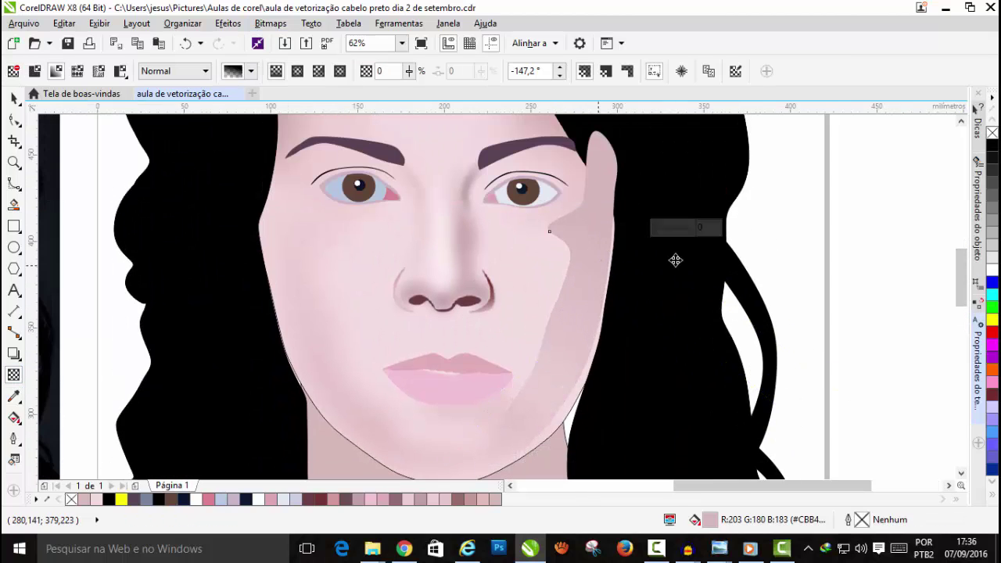
Step: Convert the right cheek shadow to a 300 dpi bitmap and soften it with a Gaussian blur
{"action": "left_click", "coordinate": [270, 23]}
{"action": "left_click", "coordinate": [316, 42]}
{"action": "left_click", "coordinate": [463, 342]}
{"action": "left_click", "coordinate": [271, 23]}
{"action": "mouse_move", "coordinate": [311, 341]}
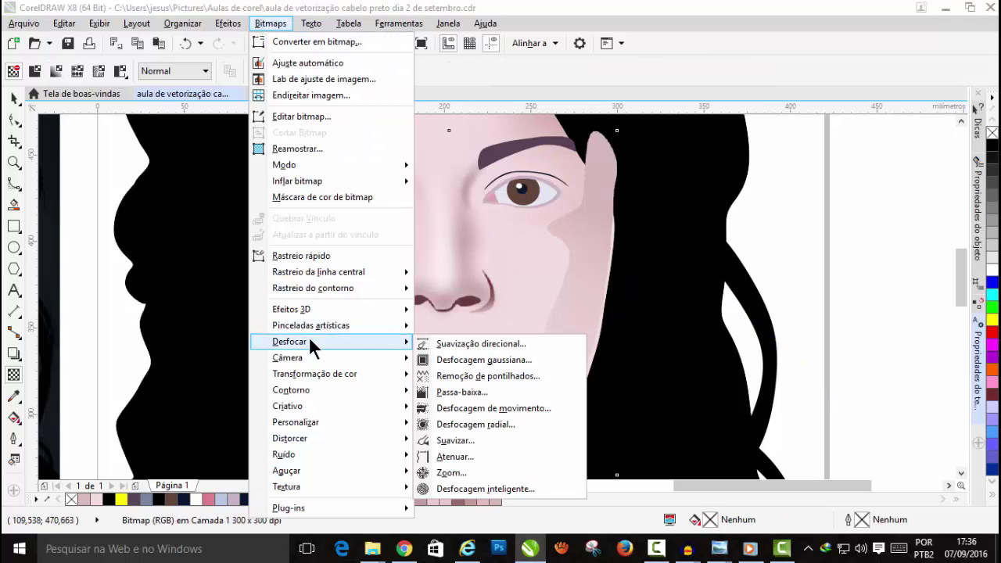
{"action": "left_click", "coordinate": [528, 360]}
{"action": "left_click", "coordinate": [317, 144]}
Step: Fade the blurred right cheek shadow toward the temple with a linear transparency and place it inside the face shape with PowerClip
{"action": "scroll", "coordinate": [965, 273], "scroll_direction": "up", "scroll_amount": 2}
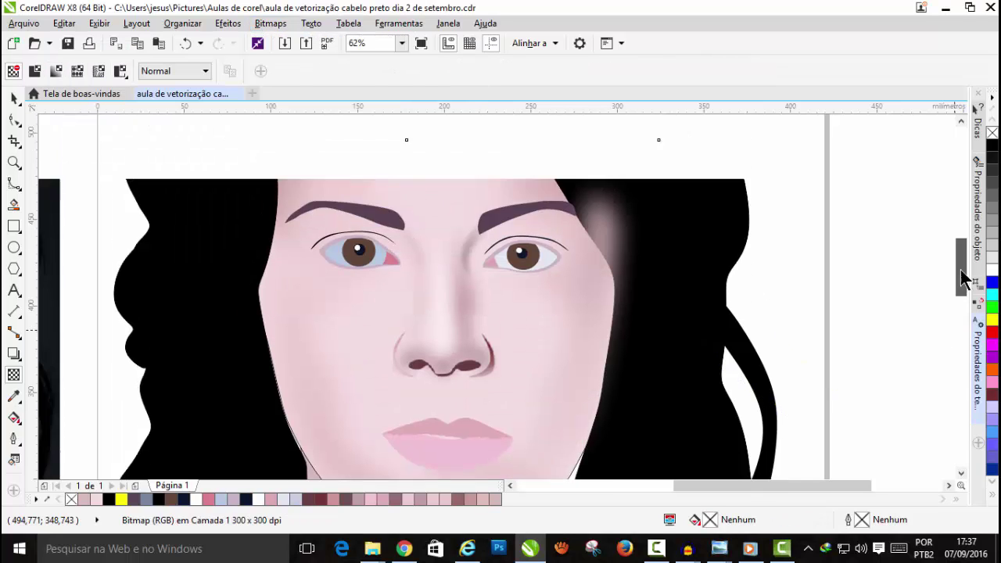
{"action": "left_click_drag", "start_coordinate": [570, 367], "coordinate": [637, 168]}
{"action": "left_click", "coordinate": [228, 24]}
{"action": "mouse_move", "coordinate": [254, 213]}
{"action": "left_click", "coordinate": [438, 217]}
{"action": "left_click", "coordinate": [540, 337]}
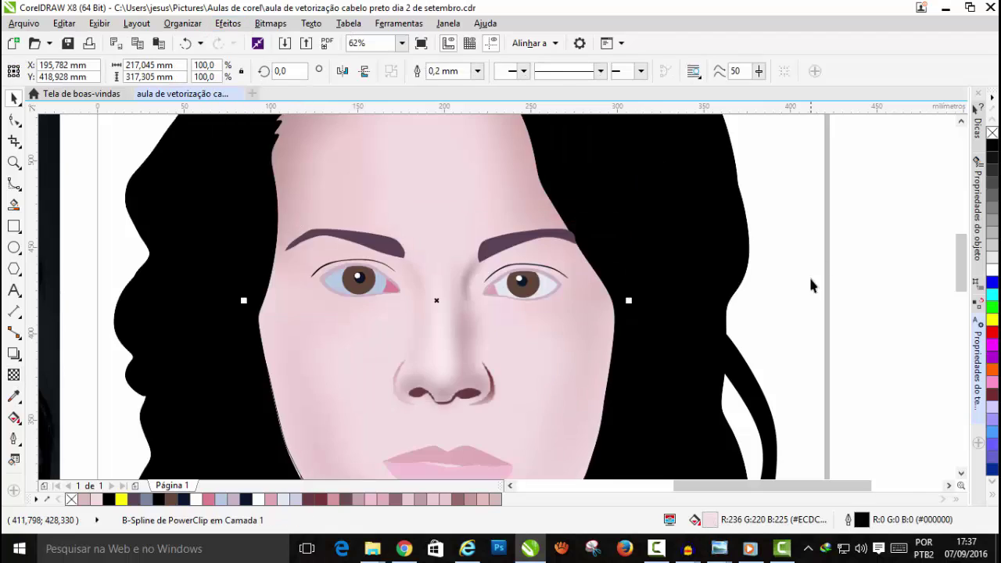
{"action": "left_click", "coordinate": [811, 284]}
{"action": "scroll", "coordinate": [698, 243], "scroll_direction": "down", "scroll_amount": 1}
{"action": "scroll", "coordinate": [585, 362], "scroll_direction": "up", "scroll_amount": 5}
{"action": "left_click", "coordinate": [580, 304]}
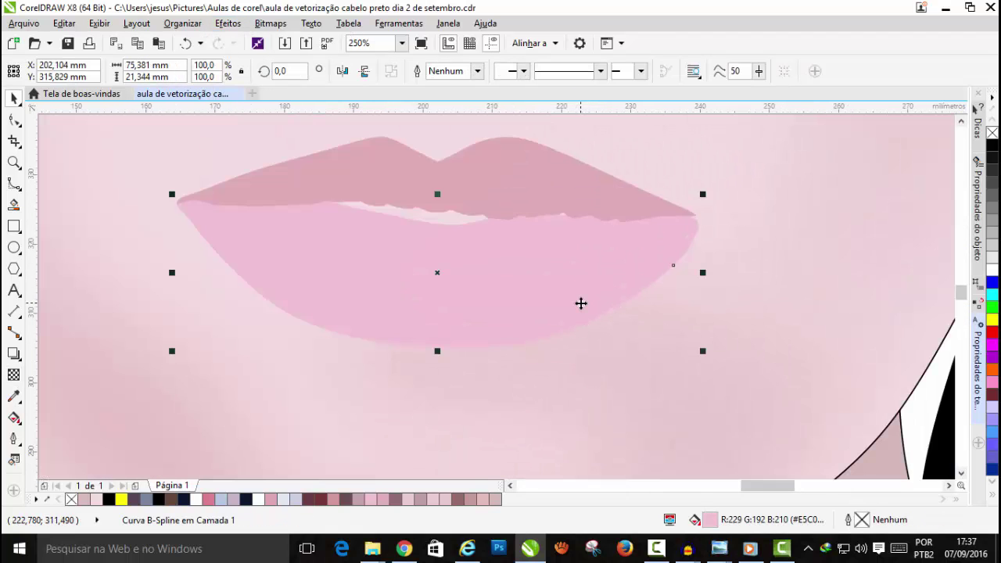
{"action": "scroll", "coordinate": [564, 173], "scroll_direction": "down", "scroll_amount": 5}
{"action": "scroll", "coordinate": [962, 267], "scroll_direction": "up", "scroll_amount": 3}
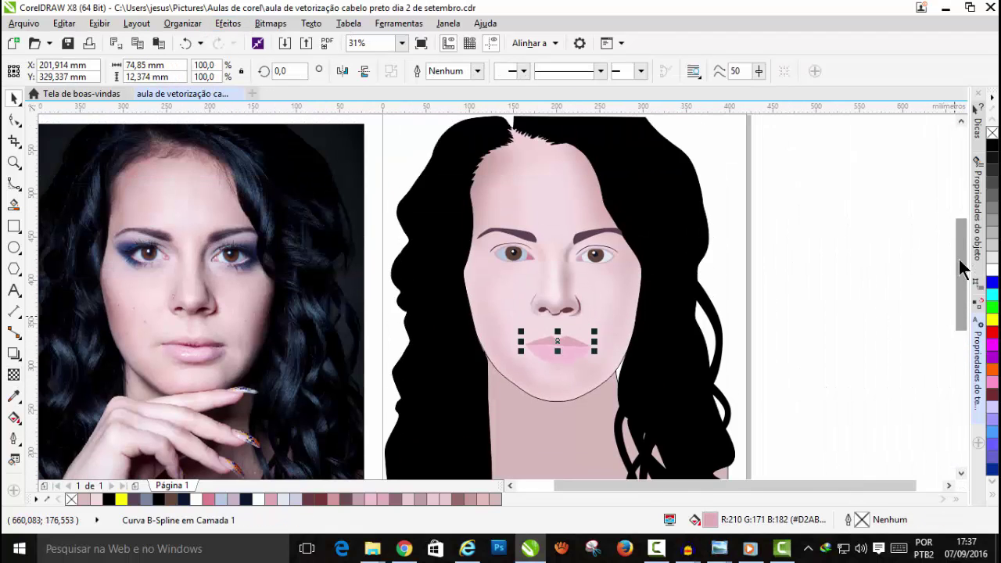
Step: Trace a closed B-Spline shadow about 49 by 134 mm along the outer left cheek of the photo
{"action": "scroll", "coordinate": [195, 333], "scroll_direction": "up", "scroll_amount": 1}
{"action": "left_click", "coordinate": [14, 183]}
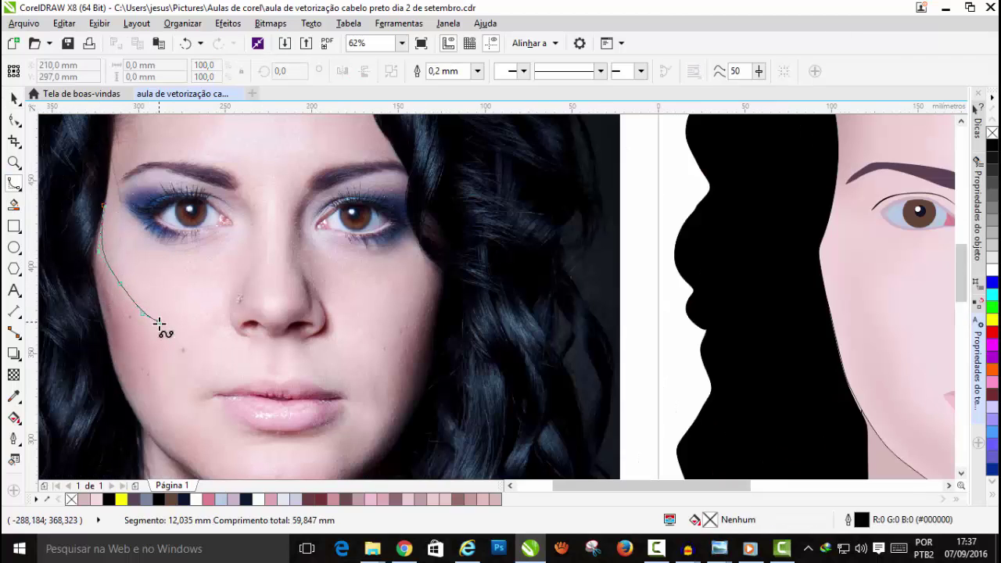
{"action": "left_click", "coordinate": [98, 185]}
{"action": "scroll", "coordinate": [99, 190], "scroll_direction": "up", "scroll_amount": 2}
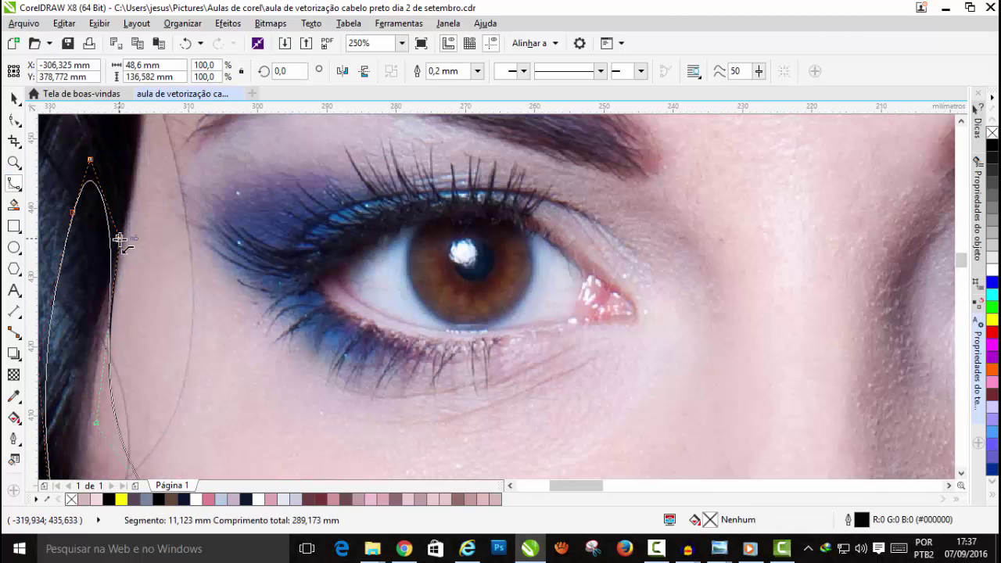
{"action": "left_click", "coordinate": [119, 238]}
Step: Fill the outer left cheek curve with R163 G129 B130 sampled from the photo and select it
{"action": "scroll", "coordinate": [119, 238], "scroll_direction": "down", "scroll_amount": 2}
{"action": "left_click", "coordinate": [14, 396]}
{"action": "left_click", "coordinate": [130, 336]}
{"action": "left_click", "coordinate": [130, 336]}
{"action": "left_click", "coordinate": [15, 98]}
{"action": "scroll", "coordinate": [102, 195], "scroll_direction": "down", "scroll_amount": 1}
{"action": "scroll", "coordinate": [85, 254], "scroll_direction": "up", "scroll_amount": 1}
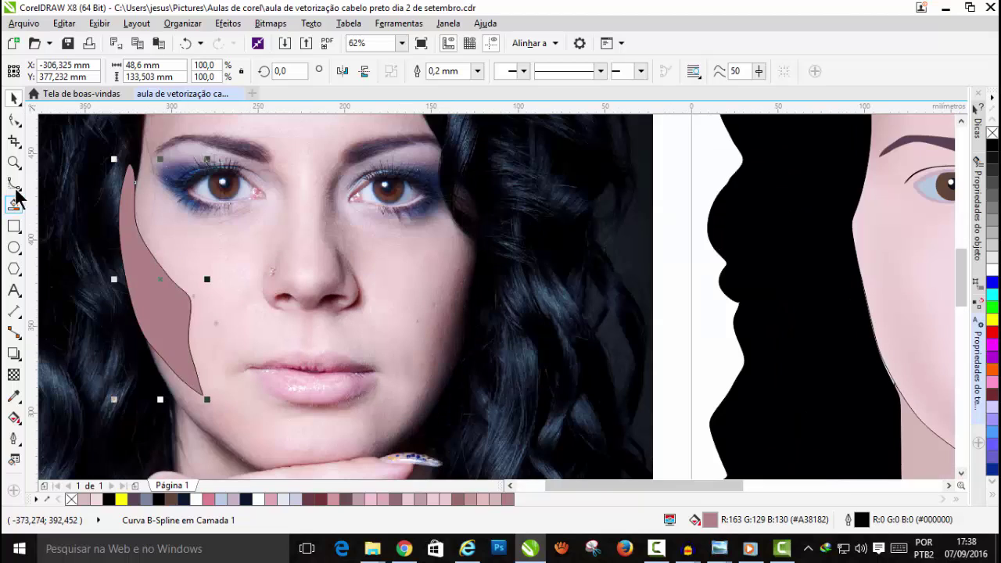
Step: Trace a closed B-Spline shadow about 48 by 142 mm along the outer right cheek of the photo
{"action": "left_click", "coordinate": [15, 187]}
{"action": "left_click", "coordinate": [467, 240]}
{"action": "left_click", "coordinate": [481, 177]}
{"action": "left_click", "coordinate": [468, 239]}
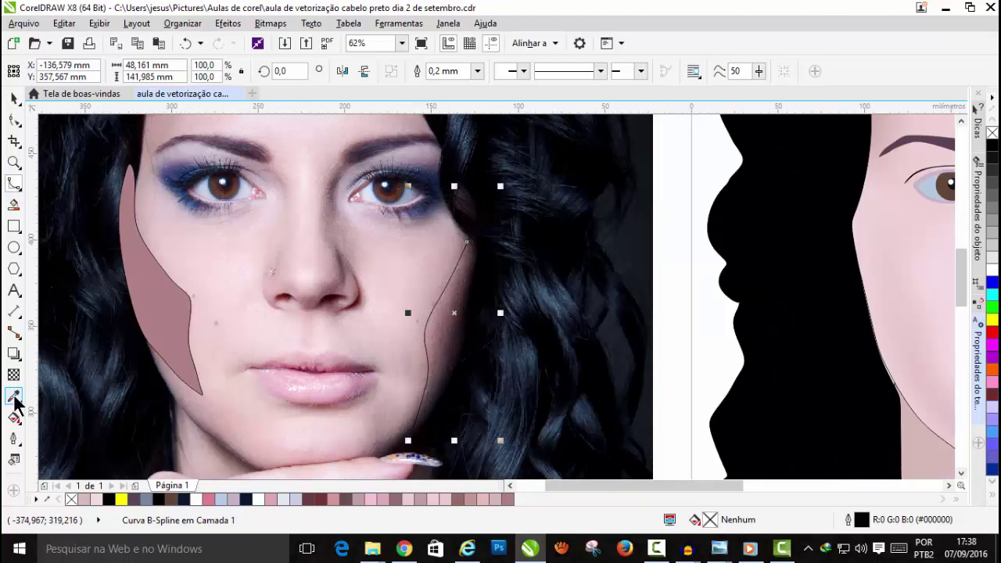
Step: Fill the outer right cheek curve with R157 G132 B133 sampled from the photo and remove the outlines of the cheek shadows
{"action": "left_click", "coordinate": [14, 397]}
{"action": "left_click", "coordinate": [441, 307]}
{"action": "left_click", "coordinate": [441, 306]}
{"action": "key", "text": "space"}
{"action": "right_click", "coordinate": [991, 135]}
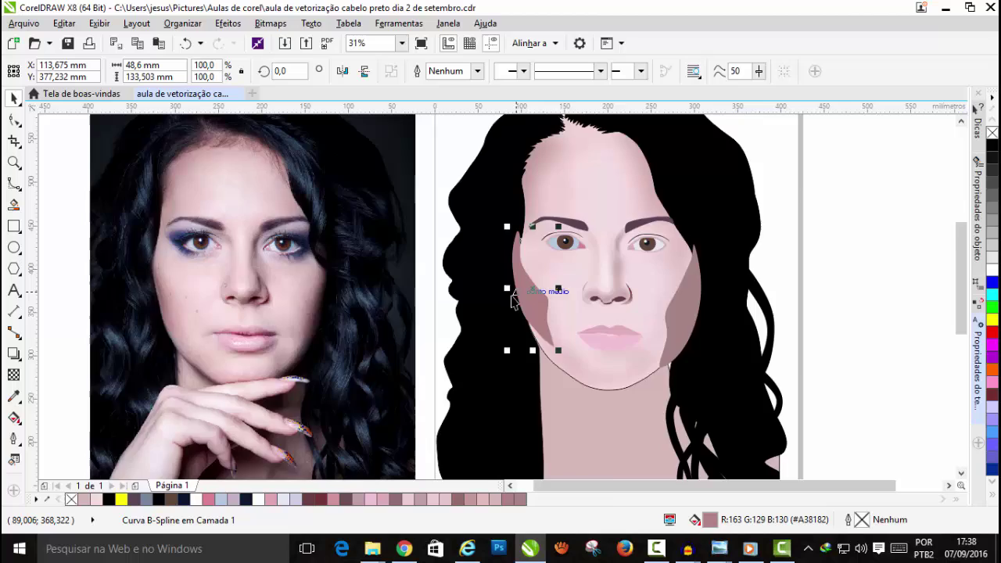
Step: Order the outer left cheek shadow behind the black hair on the vector portrait
{"action": "scroll", "coordinate": [523, 321], "scroll_direction": "up", "scroll_amount": 2}
{"action": "left_click", "coordinate": [182, 23]}
{"action": "mouse_move", "coordinate": [222, 74]}
{"action": "left_click", "coordinate": [469, 197]}
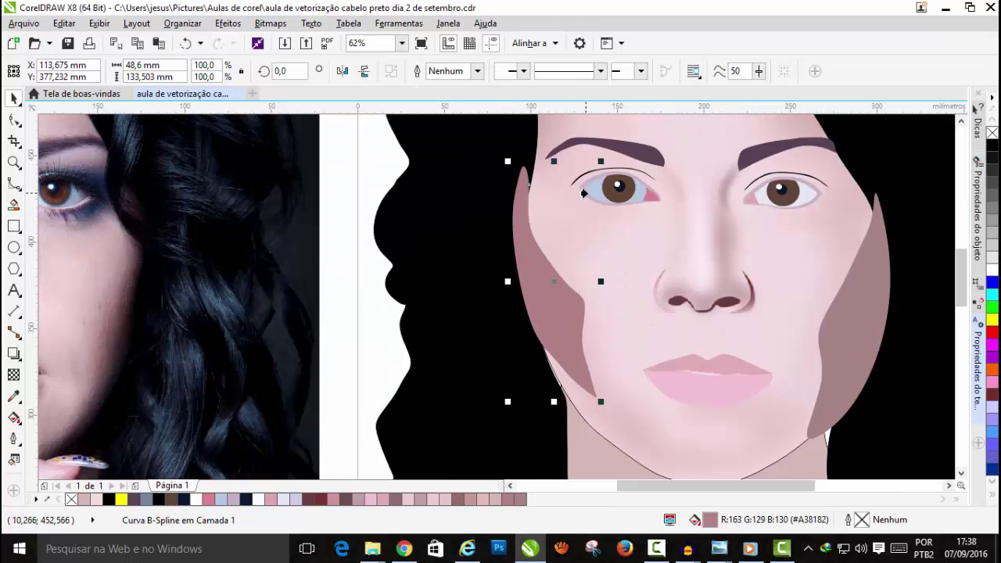
Step: Apply a linear transparency to the outer left cheek shadow, fading from beyond the upper face edge down toward the mouth
{"action": "left_click", "coordinate": [14, 375]}
{"action": "left_click_drag", "start_coordinate": [538, 259], "coordinate": [632, 425]}
{"action": "left_click_drag", "start_coordinate": [696, 485], "coordinate": [635, 486]}
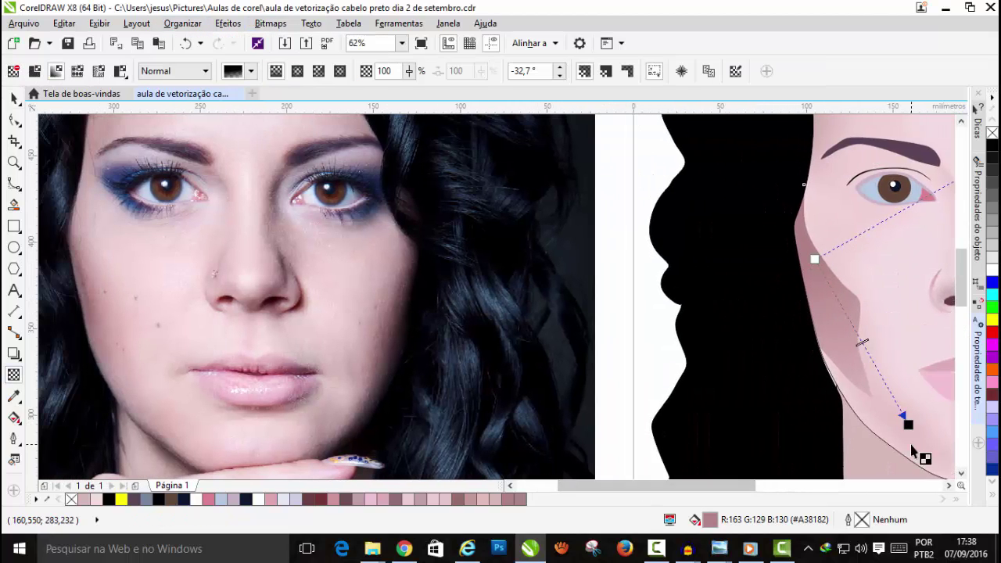
{"action": "left_click_drag", "start_coordinate": [814, 259], "coordinate": [771, 202]}
{"action": "left_click_drag", "start_coordinate": [908, 424], "coordinate": [885, 376]}
{"action": "scroll", "coordinate": [661, 368], "scroll_direction": "down", "scroll_amount": 1}
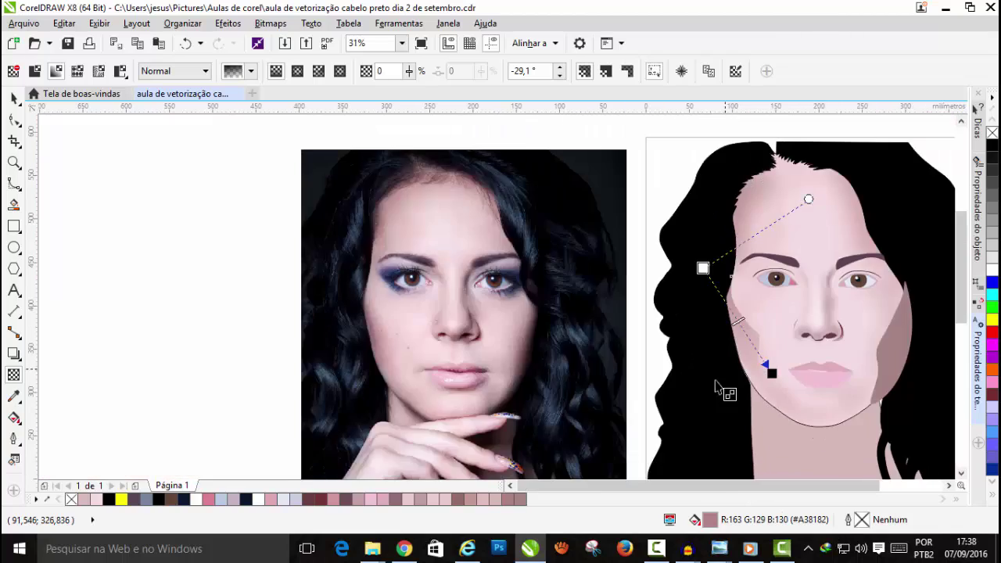
Step: Select the outer right cheek shadow on the vector portrait and order it behind the black hair
{"action": "left_click_drag", "start_coordinate": [669, 485], "coordinate": [726, 482]}
{"action": "left_click", "coordinate": [702, 366]}
{"action": "left_click", "coordinate": [14, 100]}
{"action": "left_click", "coordinate": [182, 23]}
{"action": "mouse_move", "coordinate": [197, 74]}
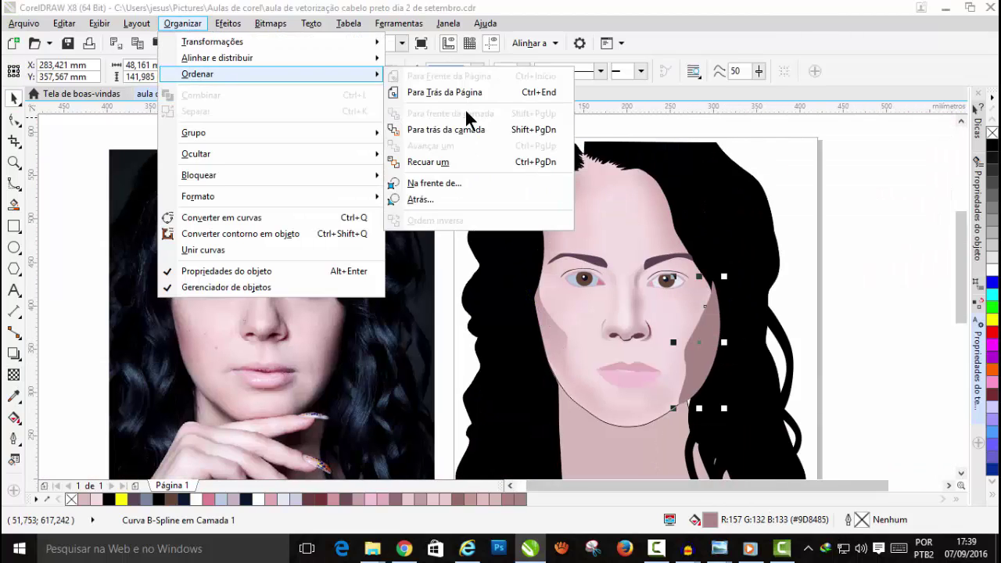
{"action": "left_click", "coordinate": [420, 200]}
{"action": "left_click", "coordinate": [743, 270]}
Step: Fade the outer right cheek shadow toward the nose with a linear transparency and convert it to a 300 dpi bitmap
{"action": "left_click", "coordinate": [14, 375]}
{"action": "left_click_drag", "start_coordinate": [698, 330], "coordinate": [744, 321]}
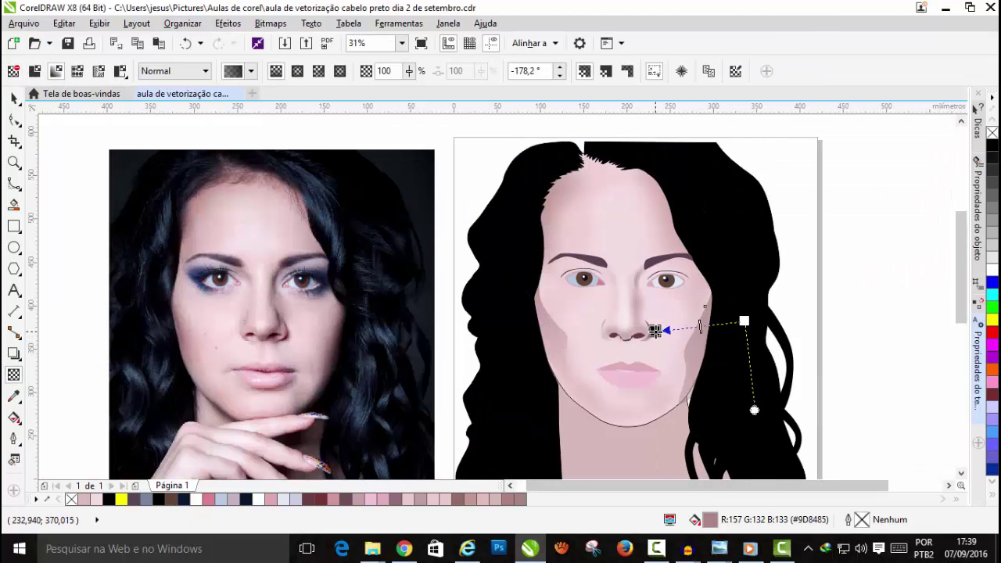
{"action": "left_click", "coordinate": [14, 99]}
{"action": "left_click", "coordinate": [271, 23]}
{"action": "left_click", "coordinate": [312, 43]}
{"action": "left_click", "coordinate": [459, 349]}
Step: Soften the outer right cheek shadow bitmap with a Gaussian blur
{"action": "left_click", "coordinate": [270, 24]}
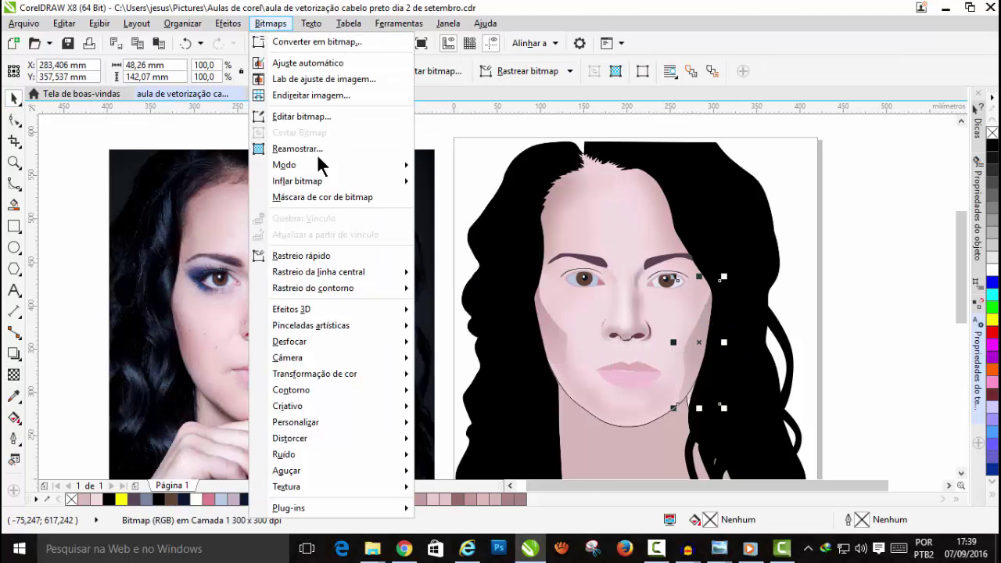
{"action": "mouse_move", "coordinate": [292, 342]}
{"action": "left_click", "coordinate": [485, 370]}
{"action": "left_click_drag", "start_coordinate": [532, 217], "coordinate": [768, 102]}
{"action": "left_click", "coordinate": [782, 194]}
{"action": "scroll", "coordinate": [693, 365], "scroll_direction": "up", "scroll_amount": 1}
{"action": "scroll", "coordinate": [693, 365], "scroll_direction": "down", "scroll_amount": 1}
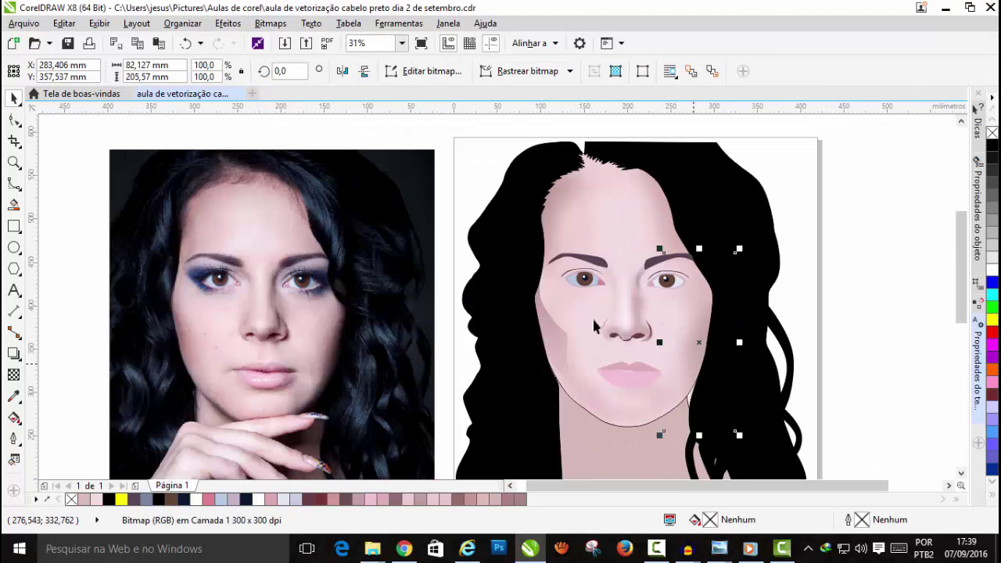
Step: Place the blurred shadow bitmap at the right edge of the face inside the face shape with PowerClip
{"action": "left_click", "coordinate": [228, 24]}
{"action": "mouse_move", "coordinate": [294, 214]}
{"action": "left_click", "coordinate": [439, 216]}
{"action": "left_click", "coordinate": [678, 326]}
Step: Convert the left cheek shadow shape to a bitmap and soften it with a Gaussian blur
{"action": "left_click", "coordinate": [543, 315]}
{"action": "left_click", "coordinate": [270, 23]}
{"action": "left_click", "coordinate": [291, 42]}
{"action": "left_click", "coordinate": [459, 349]}
{"action": "left_click", "coordinate": [271, 25]}
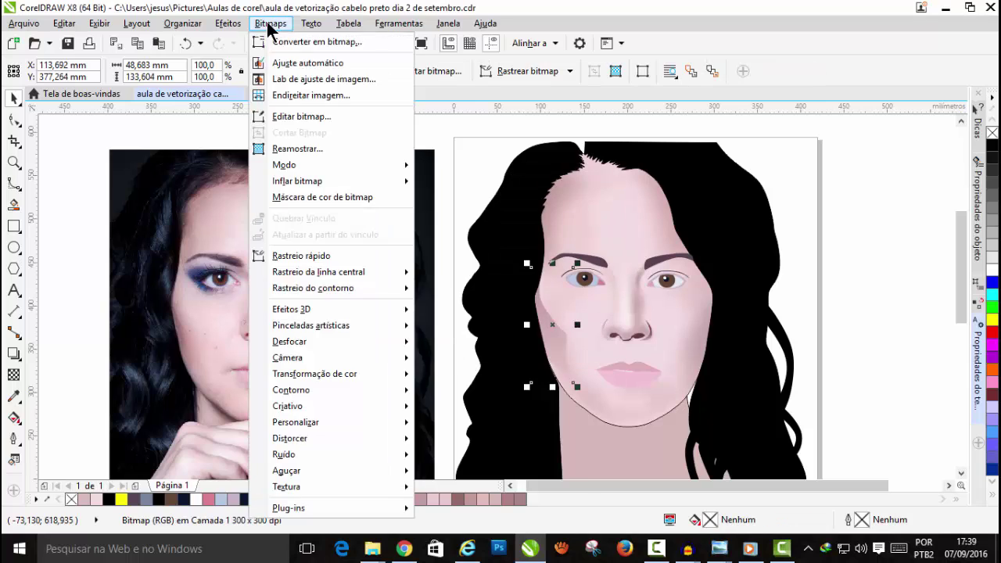
{"action": "mouse_move", "coordinate": [293, 341]}
{"action": "left_click", "coordinate": [483, 360]}
{"action": "left_click", "coordinate": [795, 216]}
Step: Place the blurred left cheek shadow inside the face shape with PowerClip and deselect it
{"action": "left_click", "coordinate": [228, 23]}
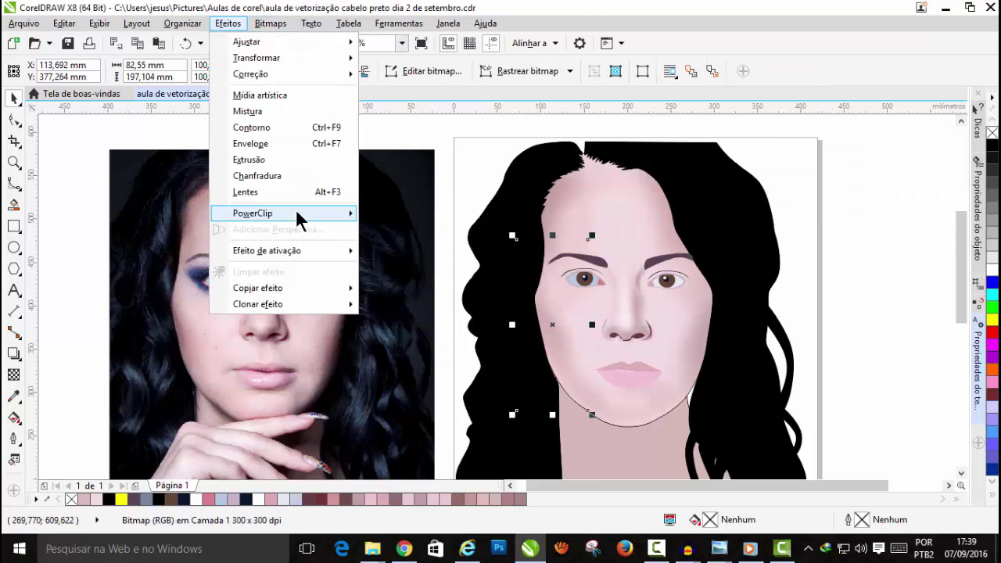
{"action": "mouse_move", "coordinate": [290, 212]}
{"action": "left_click", "coordinate": [439, 216]}
{"action": "left_click", "coordinate": [612, 192]}
{"action": "left_click", "coordinate": [892, 258]}
Step: Trace the dark shadow of the photo's right nostril as a closed B-Spline shape about 17 by 7 mm
{"action": "mouse_move", "coordinate": [960, 272]}
{"action": "left_mouse_down"}
{"action": "mouse_move", "coordinate": [960, 287]}
{"action": "mouse_move", "coordinate": [960, 275]}
{"action": "left_mouse_up"}
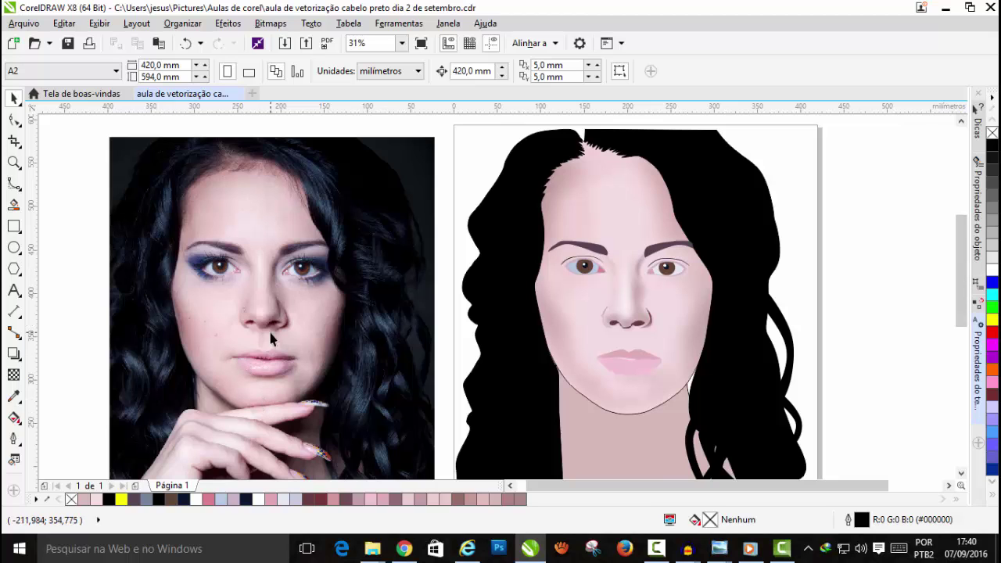
{"action": "scroll", "coordinate": [270, 338], "scroll_direction": "up", "scroll_amount": 10}
{"action": "key", "text": "F5"}
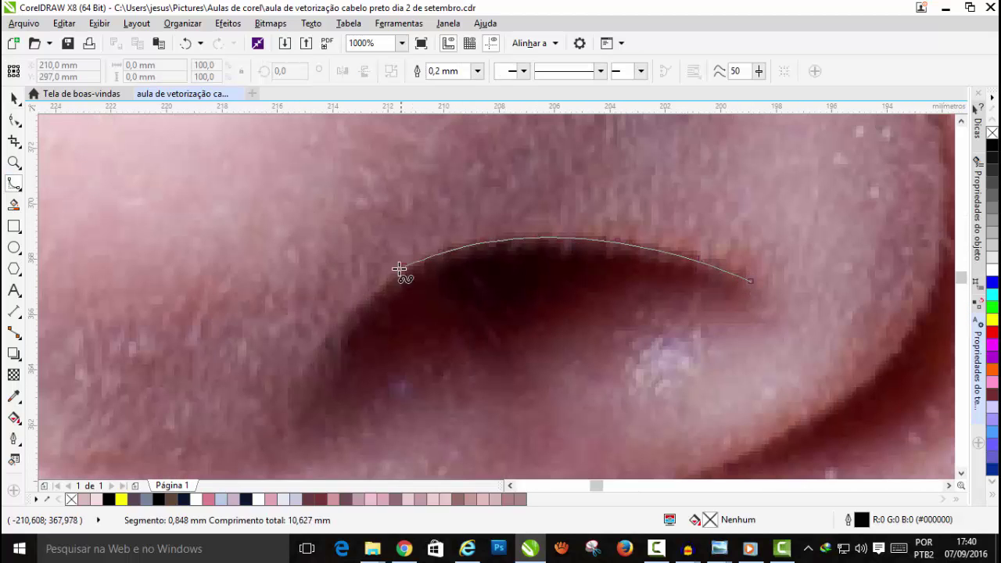
{"action": "left_click", "coordinate": [747, 321]}
{"action": "left_click", "coordinate": [599, 273]}
{"action": "left_click", "coordinate": [783, 300]}
{"action": "left_click", "coordinate": [751, 281]}
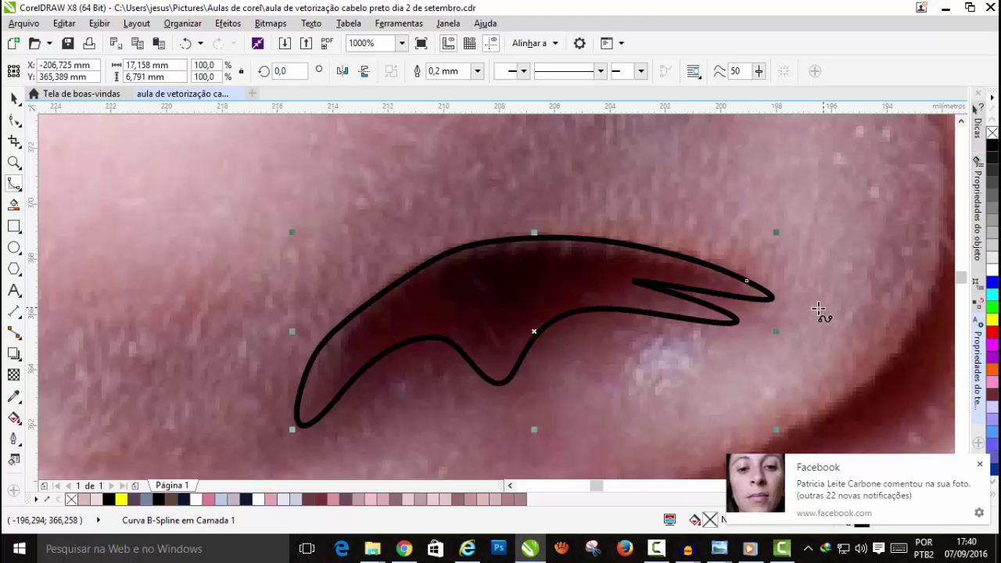
Step: Fill the traced right nostril shape with dark red sampled from the photo (R51 G19 B17) and remove its outline
{"action": "left_click", "coordinate": [13, 397]}
{"action": "left_click", "coordinate": [428, 315]}
{"action": "left_click", "coordinate": [423, 311]}
{"action": "left_click", "coordinate": [14, 99]}
{"action": "left_click", "coordinate": [992, 133]}
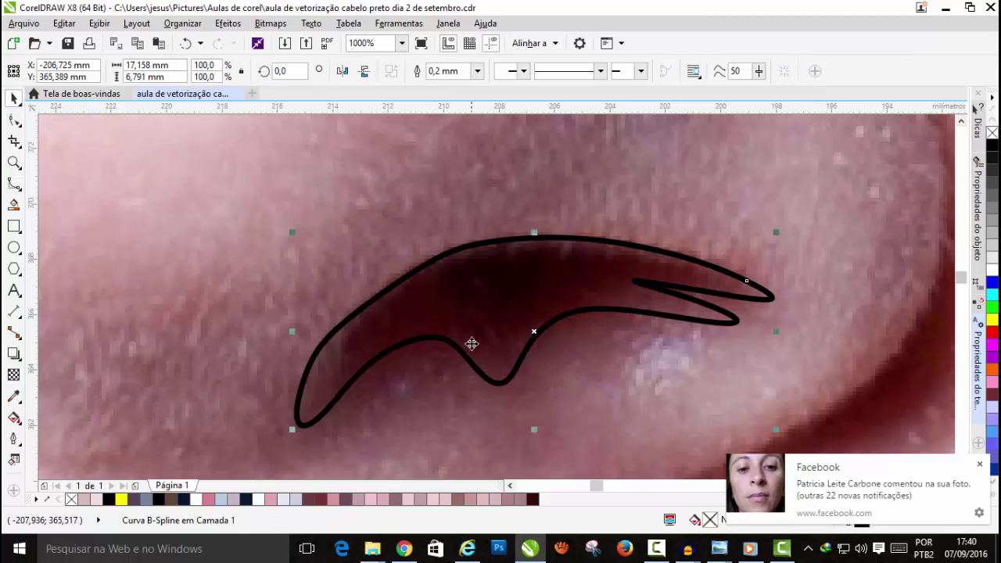
{"action": "left_click", "coordinate": [533, 499]}
{"action": "right_click", "coordinate": [993, 133]}
Step: Move the right nostril shape 420 mm to the right, onto the illustrated nose
{"action": "key", "text": "Right"}
{"action": "scroll", "coordinate": [685, 217], "scroll_direction": "down", "scroll_amount": 3}
{"action": "scroll", "coordinate": [814, 374], "scroll_direction": "down", "scroll_amount": 2}
{"action": "scroll", "coordinate": [811, 408], "scroll_direction": "right", "scroll_amount": 3}
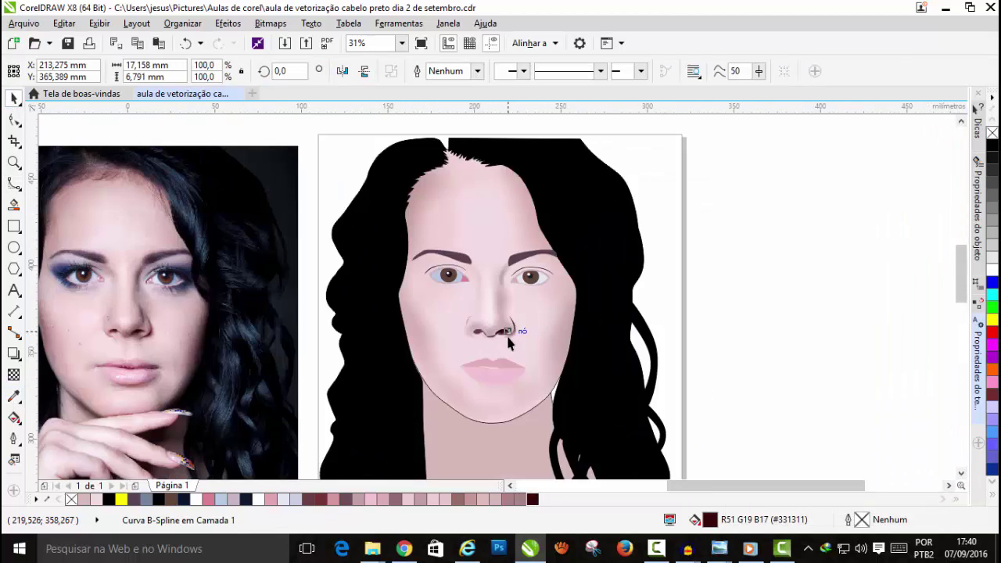
Step: Apply a linear transparency to the right nostril shape, fading from its upper outer end towards its lower inner end
{"action": "scroll", "coordinate": [504, 333], "scroll_direction": "up", "scroll_amount": 4}
{"action": "left_click", "coordinate": [13, 375]}
{"action": "left_click_drag", "start_coordinate": [505, 308], "coordinate": [373, 376]}
{"action": "left_click_drag", "start_coordinate": [505, 309], "coordinate": [531, 304]}
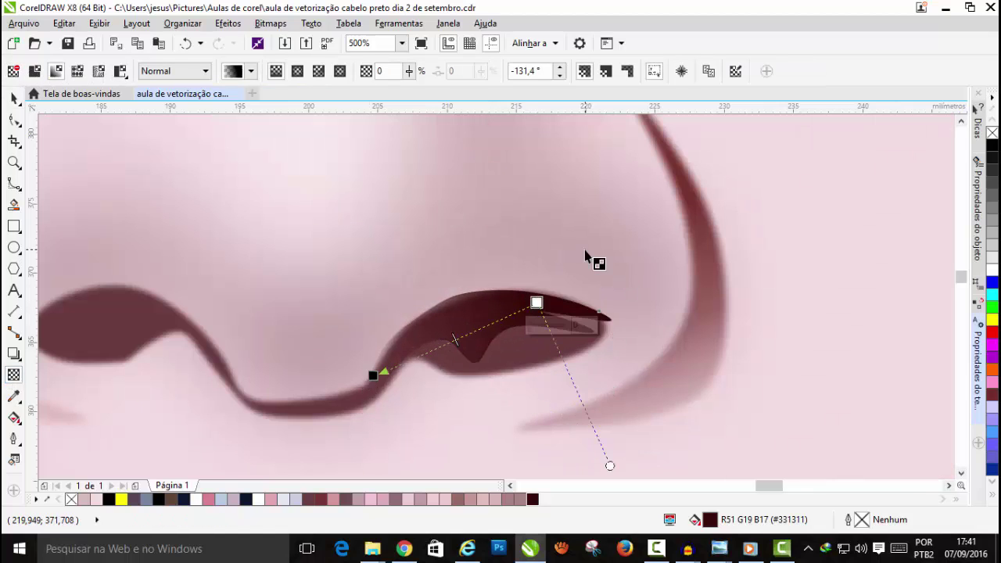
{"action": "left_click_drag", "start_coordinate": [373, 376], "coordinate": [425, 414]}
{"action": "key", "text": "F10"}
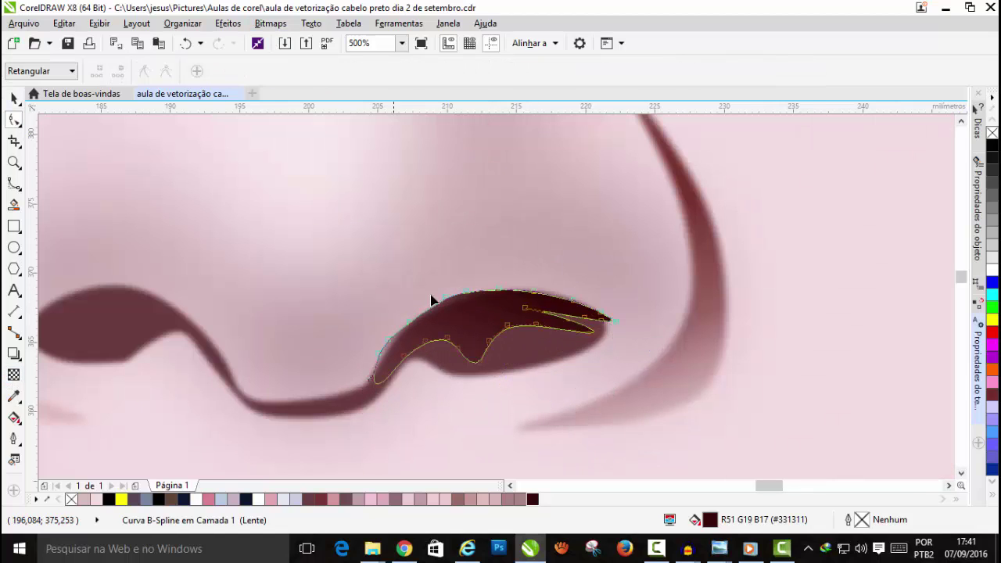
Step: Adjust the right nostril's linear transparency so it fades downward from the upper edge
{"action": "scroll", "coordinate": [442, 295], "scroll_direction": "up", "scroll_amount": 1}
{"action": "left_click", "coordinate": [15, 377]}
{"action": "left_click_drag", "start_coordinate": [592, 269], "coordinate": [519, 277]}
{"action": "scroll", "coordinate": [519, 277], "scroll_direction": "down", "scroll_amount": 1}
{"action": "left_click_drag", "start_coordinate": [507, 390], "coordinate": [506, 342]}
{"action": "left_click_drag", "start_coordinate": [508, 292], "coordinate": [509, 461]}
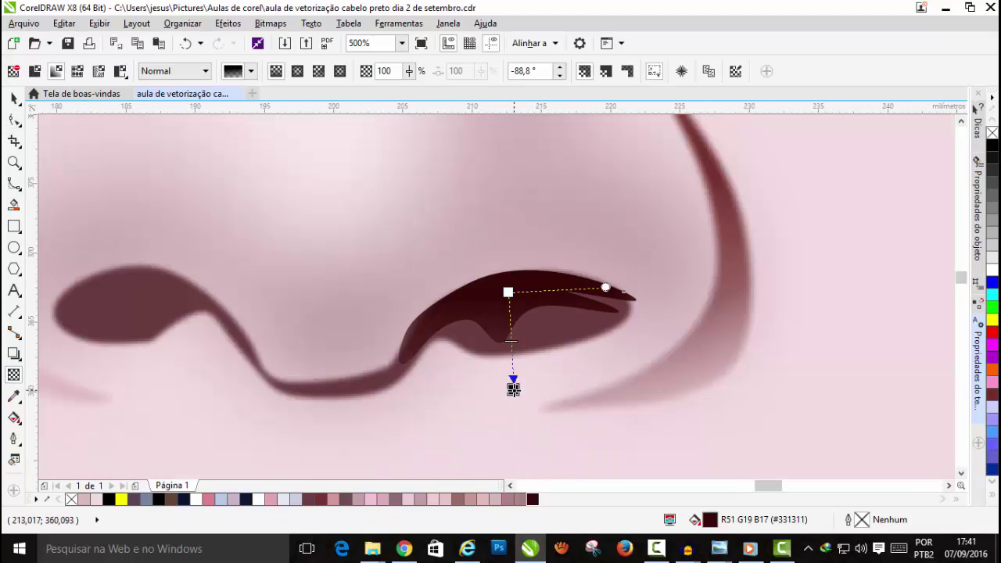
{"action": "left_click_drag", "start_coordinate": [513, 391], "coordinate": [467, 371]}
Step: Convert the right nostril shading to a bitmap and soften it with a reduced Gaussian blur radius
{"action": "left_click", "coordinate": [271, 24]}
{"action": "left_click", "coordinate": [293, 41]}
{"action": "key", "text": "Return"}
{"action": "left_click", "coordinate": [271, 24]}
{"action": "mouse_move", "coordinate": [301, 342]}
{"action": "left_click", "coordinate": [469, 372]}
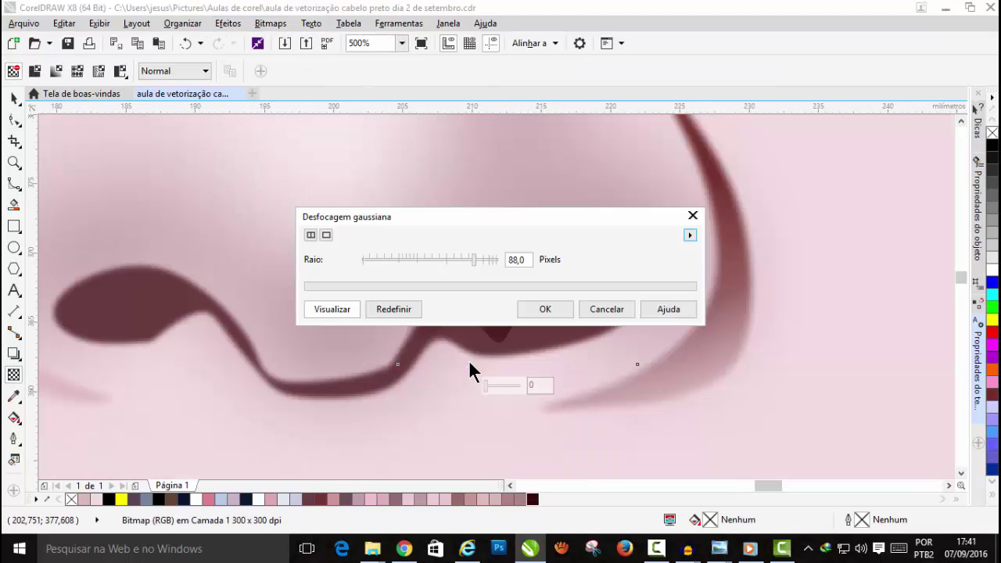
{"action": "left_click_drag", "start_coordinate": [470, 217], "coordinate": [787, 136]}
{"action": "left_click_drag", "start_coordinate": [764, 179], "coordinate": [722, 176]}
{"action": "key", "text": "Return"}
Step: Try to place the blurred right nostril shading inside the face shape with PowerClip, and undo it
{"action": "scroll", "coordinate": [535, 305], "scroll_direction": "up", "scroll_amount": 1}
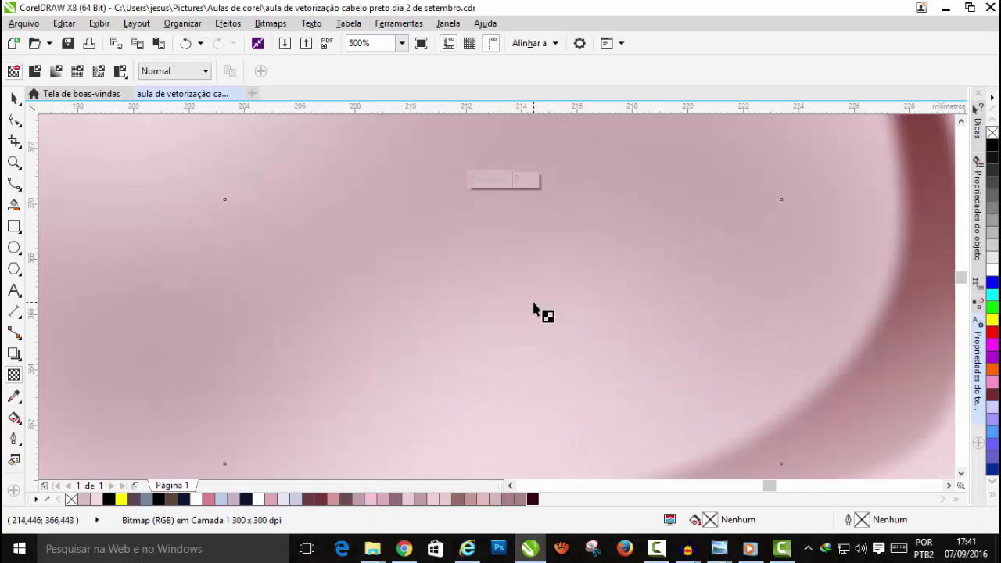
{"action": "scroll", "coordinate": [492, 298], "scroll_direction": "down", "scroll_amount": 2}
{"action": "scroll", "coordinate": [492, 297], "scroll_direction": "down", "scroll_amount": 1}
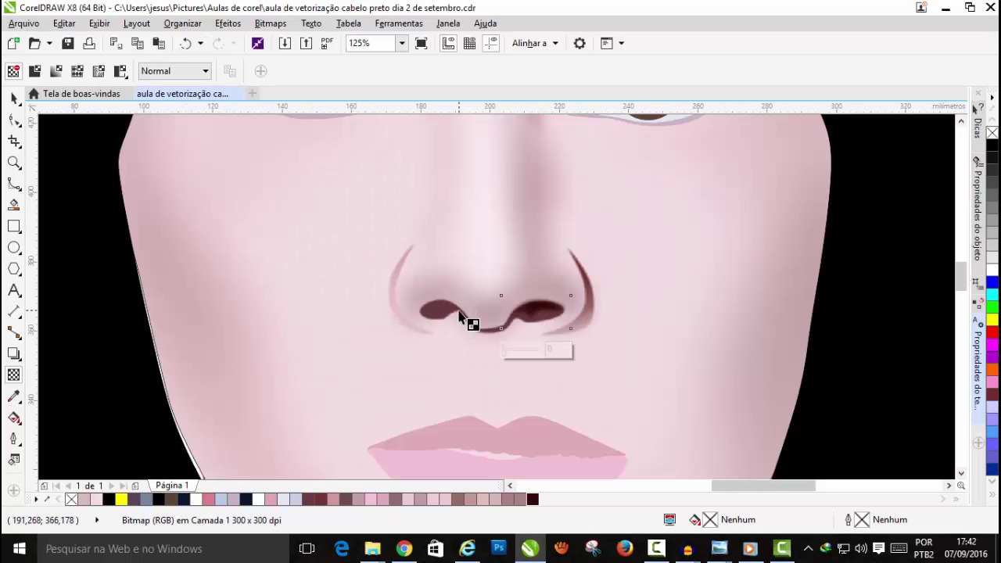
{"action": "scroll", "coordinate": [461, 313], "scroll_direction": "up", "scroll_amount": 1}
{"action": "left_click", "coordinate": [235, 28]}
{"action": "mouse_move", "coordinate": [253, 212]}
{"action": "left_click", "coordinate": [395, 213]}
{"action": "left_click", "coordinate": [184, 228]}
{"action": "scroll", "coordinate": [619, 307], "scroll_direction": "up", "scroll_amount": 1}
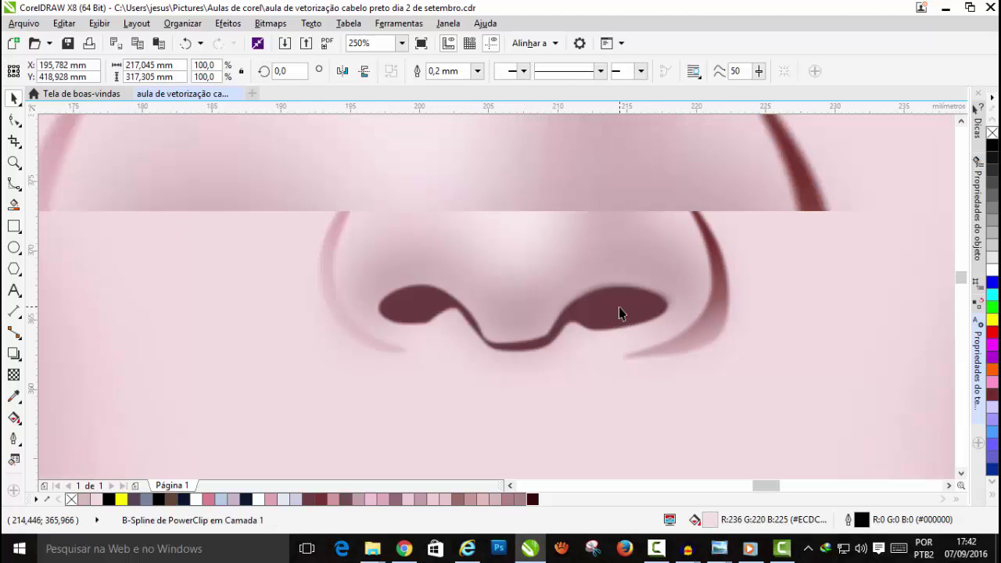
{"action": "key", "text": "ctrl+z"}
Step: Place the blurred right nostril shading inside the nostrils shape with PowerClip
{"action": "left_click", "coordinate": [235, 29]}
{"action": "left_click", "coordinate": [395, 214]}
{"action": "left_click", "coordinate": [213, 305]}
{"action": "key", "text": "Return"}
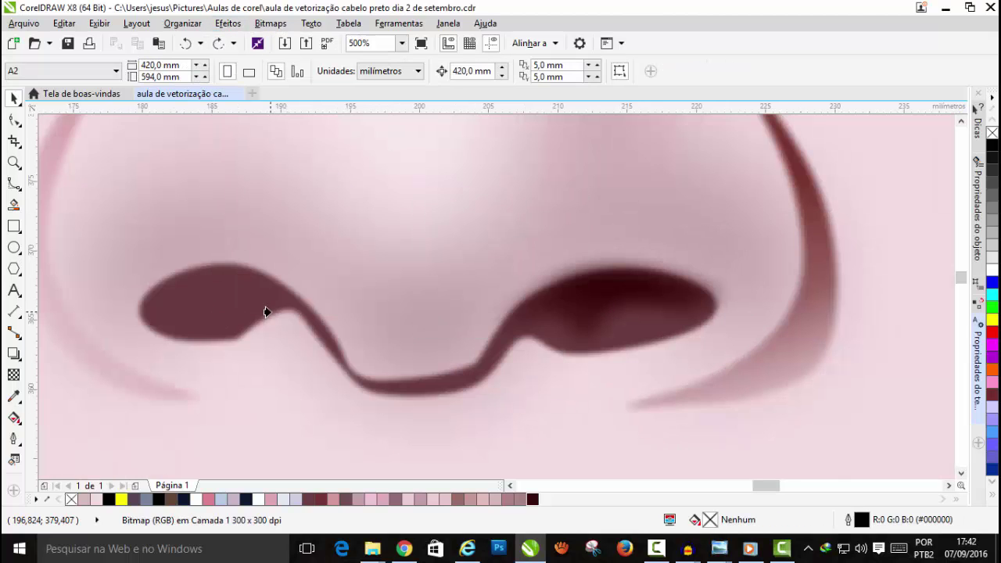
{"action": "left_click", "coordinate": [267, 312]}
{"action": "left_click", "coordinate": [483, 315]}
Step: Trace the dark shadow of the photo's left nostril as a closed B-Spline shape about 12.5 by 4 mm
{"action": "left_click", "coordinate": [14, 184]}
{"action": "scroll", "coordinate": [272, 301], "scroll_direction": "down", "scroll_amount": 1}
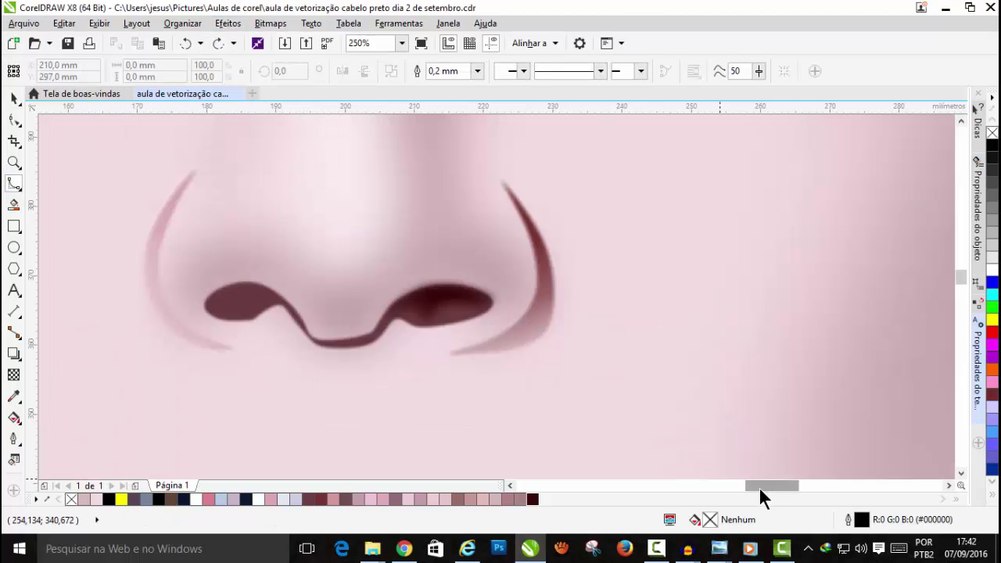
{"action": "left_click_drag", "start_coordinate": [759, 486], "coordinate": [727, 486]}
{"action": "scroll", "coordinate": [632, 321], "scroll_direction": "down", "scroll_amount": 3}
{"action": "scroll", "coordinate": [301, 319], "scroll_direction": "up", "scroll_amount": 5}
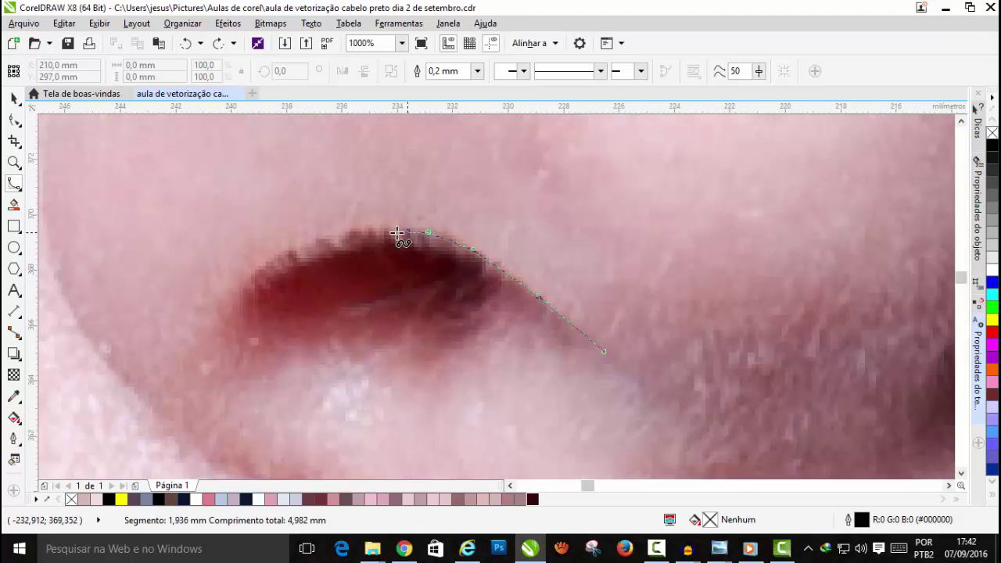
{"action": "left_click", "coordinate": [499, 280]}
{"action": "left_click", "coordinate": [604, 352]}
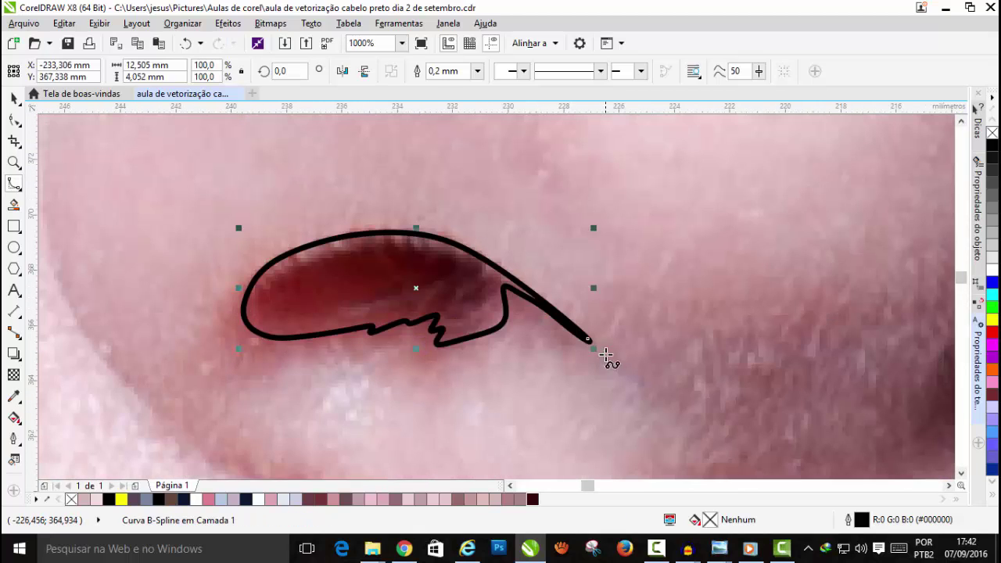
Step: Give the left nostril shape a dark red fill sampled from the photo (R58 G18 B17) and no outline, and move it onto the illustration
{"action": "left_click", "coordinate": [14, 397]}
{"action": "left_click", "coordinate": [442, 270]}
{"action": "left_click", "coordinate": [442, 270]}
{"action": "left_click", "coordinate": [13, 100]}
{"action": "right_click", "coordinate": [993, 133]}
{"action": "scroll", "coordinate": [593, 231], "scroll_direction": "down", "scroll_amount": 6}
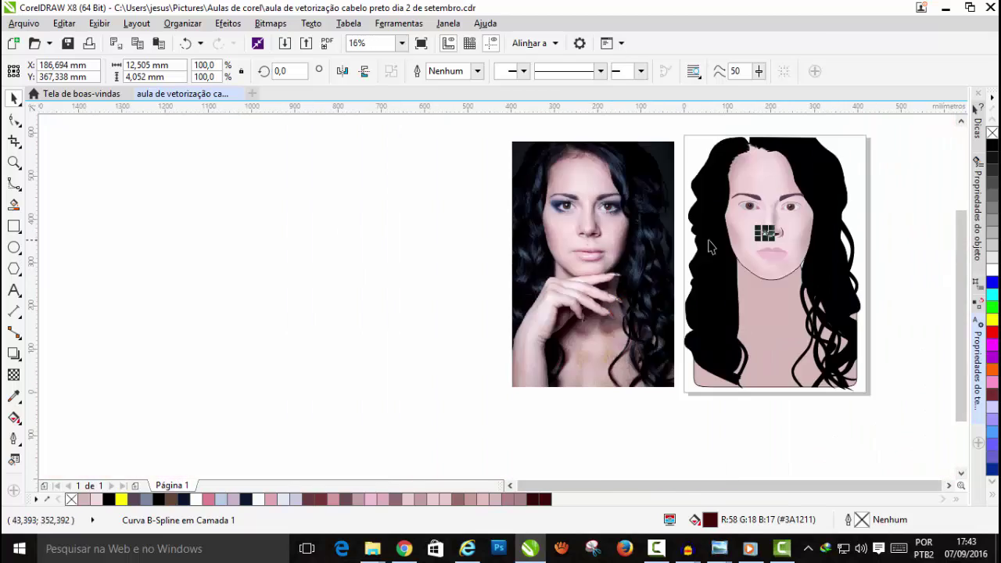
Step: Convert the left nostril shading to a bitmap and soften it with a Gaussian blur
{"action": "scroll", "coordinate": [770, 231], "scroll_direction": "up", "scroll_amount": 5}
{"action": "left_click", "coordinate": [270, 24]}
{"action": "left_click", "coordinate": [302, 40]}
{"action": "left_click", "coordinate": [462, 350]}
{"action": "left_click", "coordinate": [271, 24]}
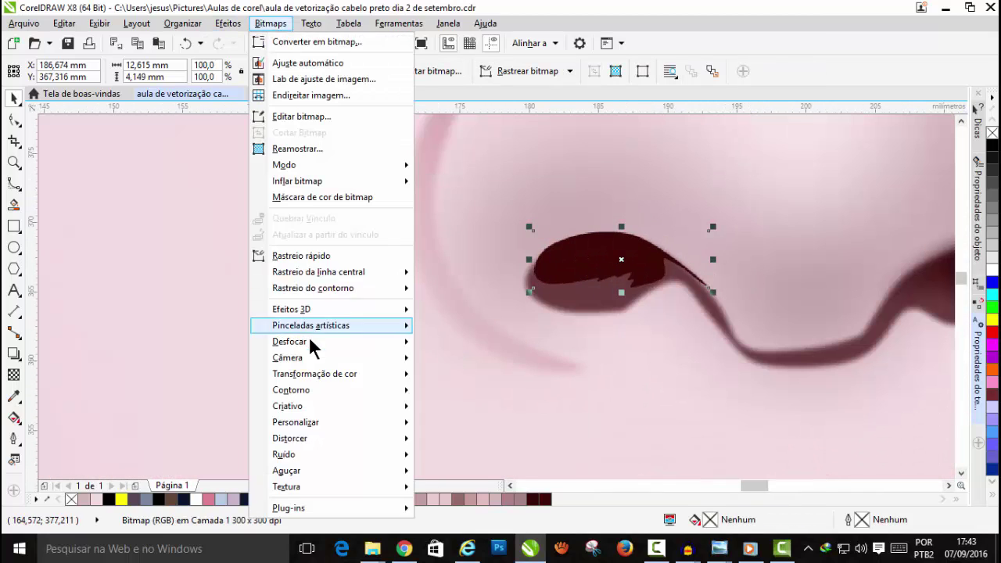
{"action": "mouse_move", "coordinate": [309, 342]}
{"action": "left_click", "coordinate": [462, 375]}
{"action": "left_click", "coordinate": [342, 198]}
{"action": "left_click", "coordinate": [385, 169]}
Step: Trace the shadow under the photo's nose and down the philtrum as a closed B-Spline shape about 46 by 32 mm
{"action": "scroll", "coordinate": [385, 169], "scroll_direction": "down", "scroll_amount": 2}
{"action": "scroll", "coordinate": [386, 169], "scroll_direction": "down", "scroll_amount": 1}
{"action": "left_click_drag", "start_coordinate": [962, 295], "coordinate": [963, 282]}
{"action": "scroll", "coordinate": [626, 301], "scroll_direction": "down", "scroll_amount": 1}
{"action": "left_click", "coordinate": [774, 391]}
{"action": "left_click_drag", "start_coordinate": [811, 485], "coordinate": [747, 485]}
{"action": "scroll", "coordinate": [279, 290], "scroll_direction": "up", "scroll_amount": 2}
{"action": "key", "text": "F5"}
{"action": "scroll", "coordinate": [293, 347], "scroll_direction": "up", "scroll_amount": 2}
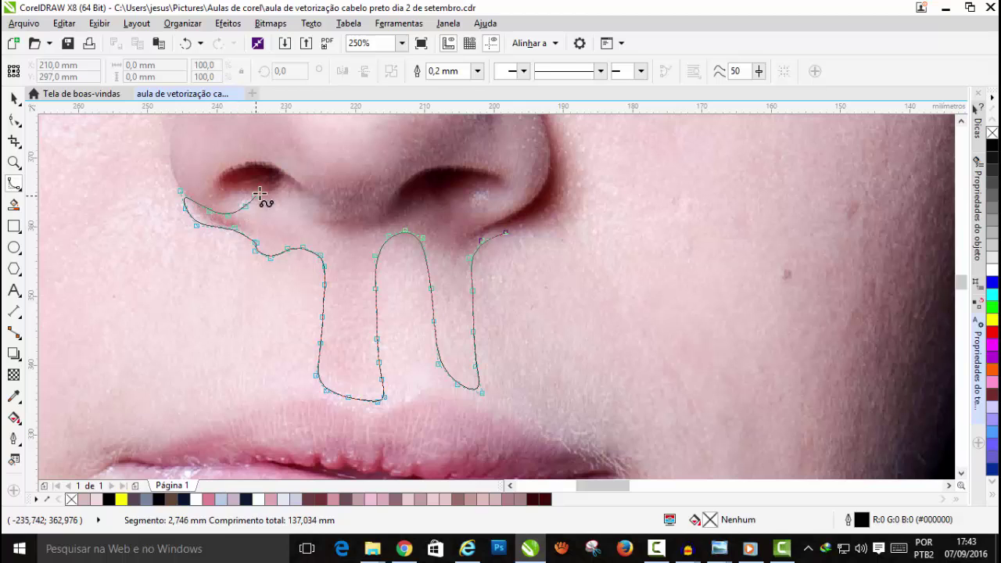
{"action": "left_click", "coordinate": [474, 227]}
{"action": "left_click", "coordinate": [506, 232]}
Step: Fill the philtrum shadow shape with the mauve sampled from the photo (R171 G144 B150) and remove its outline
{"action": "left_click", "coordinate": [14, 397]}
{"action": "left_click", "coordinate": [456, 253]}
{"action": "left_click", "coordinate": [456, 253]}
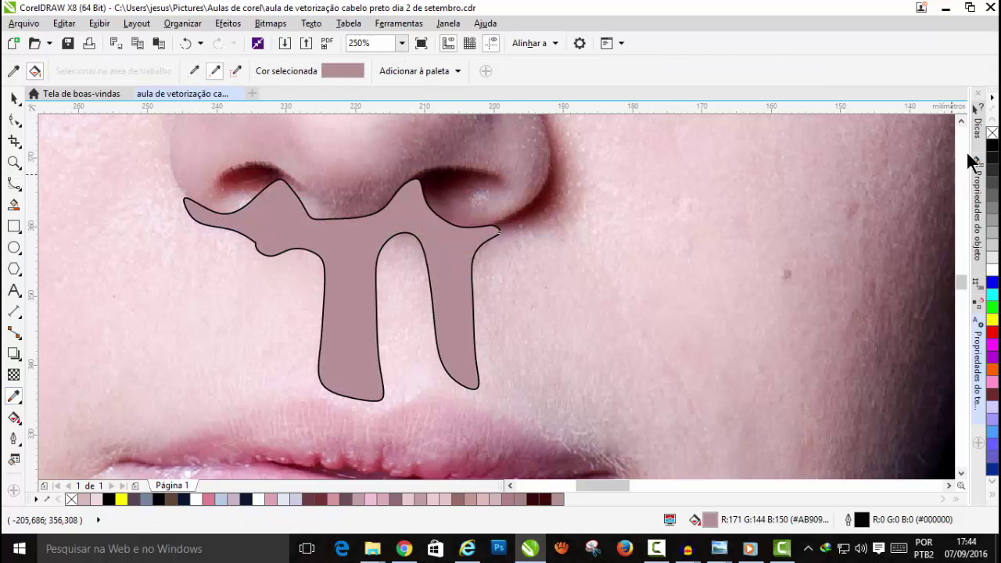
{"action": "right_click", "coordinate": [993, 132]}
Step: Move the philtrum shadow shape 420 mm to the right, below the illustrated nose
{"action": "key", "text": "Right"}
{"action": "scroll", "coordinate": [330, 309], "scroll_direction": "down", "scroll_amount": 3}
{"action": "scroll", "coordinate": [712, 314], "scroll_direction": "up", "scroll_amount": 2}
Step: Send the philtrum shadow shape back one level in the stacking order, behind the nostrils
{"action": "left_click", "coordinate": [14, 99]}
{"action": "left_click", "coordinate": [621, 306]}
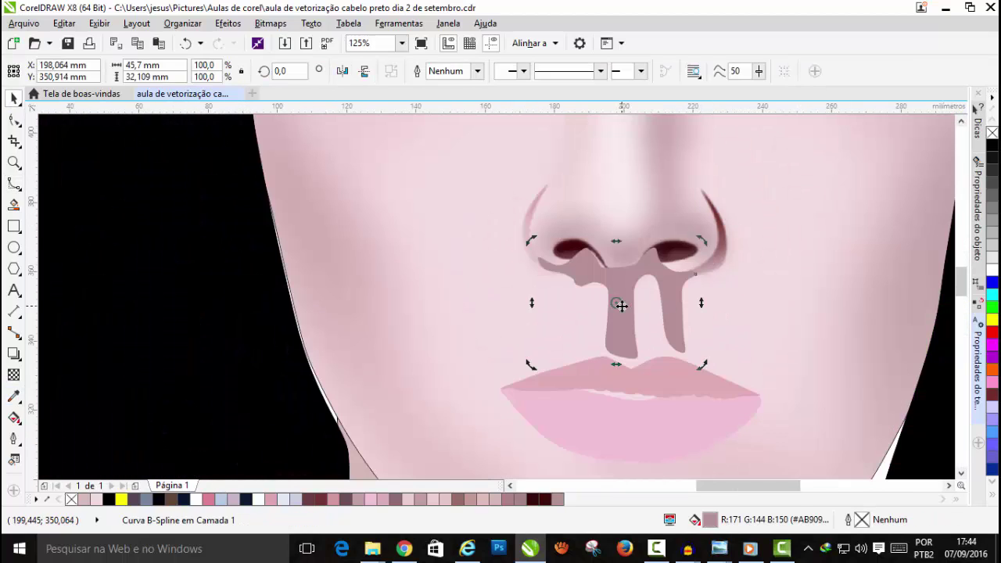
{"action": "left_click", "coordinate": [192, 24]}
{"action": "mouse_move", "coordinate": [201, 73]}
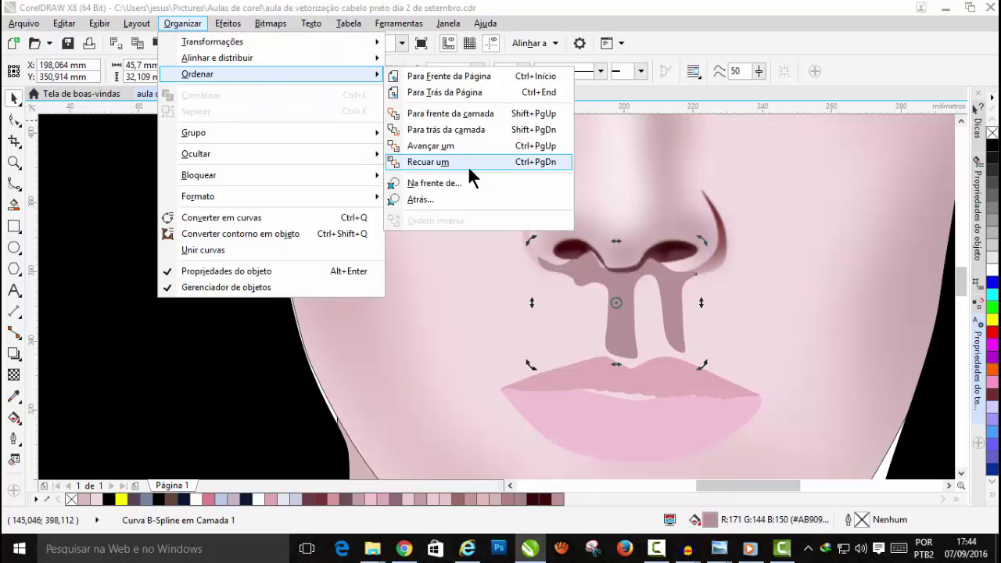
{"action": "left_click", "coordinate": [468, 164]}
Step: Apply a linear transparency to the philtrum shadow shape, running upward towards the nose
{"action": "left_click", "coordinate": [12, 378]}
{"action": "scroll", "coordinate": [618, 302], "scroll_direction": "down", "scroll_amount": 1}
{"action": "left_click_drag", "start_coordinate": [719, 486], "coordinate": [670, 488]}
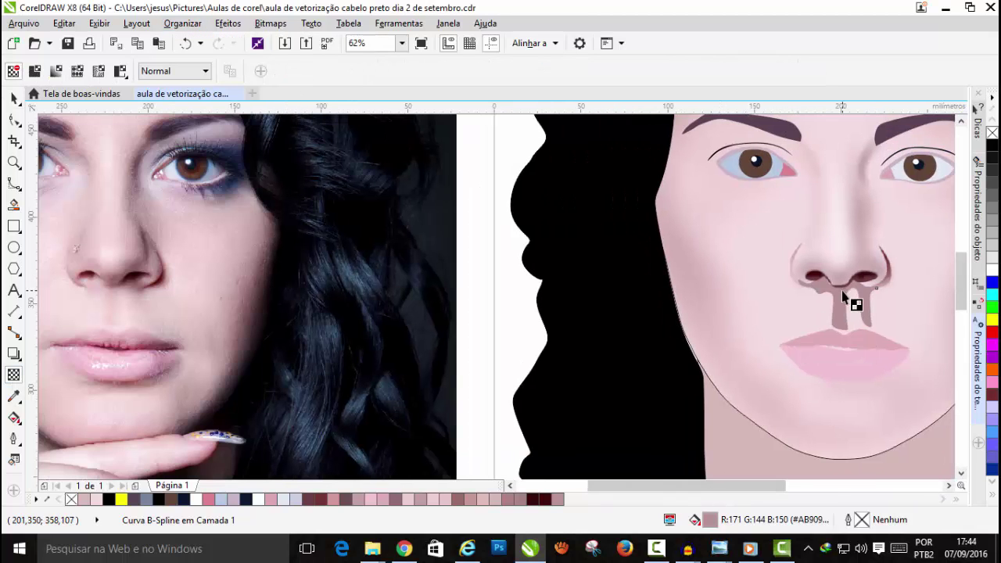
{"action": "left_click_drag", "start_coordinate": [850, 296], "coordinate": [860, 231]}
{"action": "key", "text": "space"}
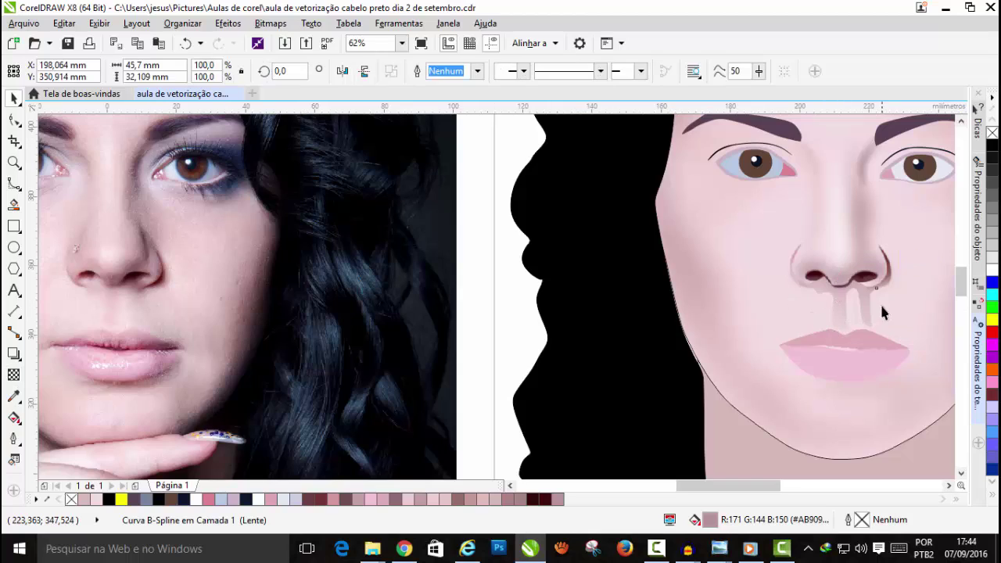
Step: Convert the philtrum shadow to a bitmap and soften it with a Gaussian blur
{"action": "scroll", "coordinate": [883, 312], "scroll_direction": "up", "scroll_amount": 1}
{"action": "left_click", "coordinate": [271, 23]}
{"action": "left_click", "coordinate": [283, 36]}
{"action": "left_click", "coordinate": [271, 23]}
{"action": "mouse_move", "coordinate": [313, 339]}
{"action": "left_click", "coordinate": [480, 357]}
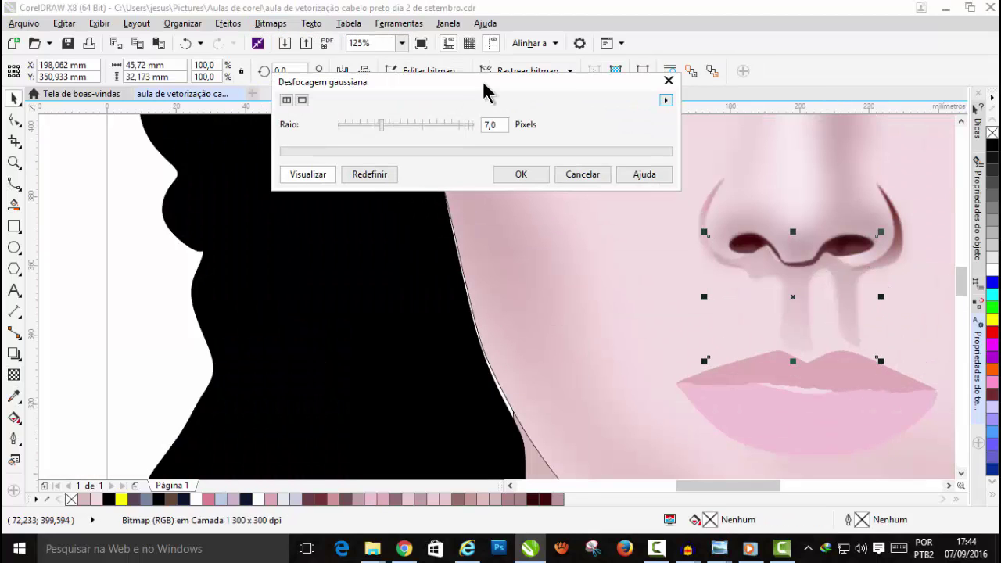
{"action": "left_click", "coordinate": [508, 172]}
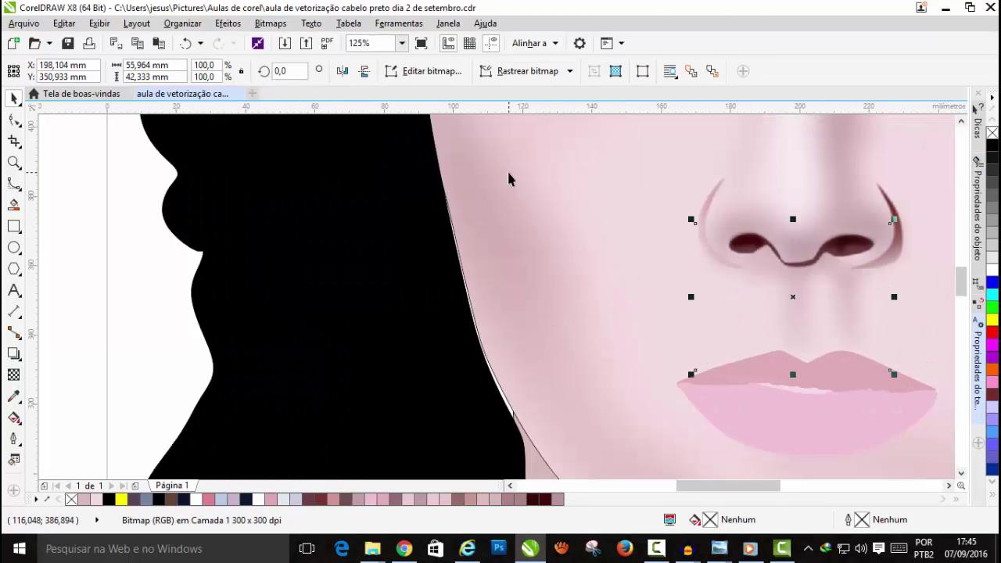
Step: Place the blurred philtrum shadow inside the face shape with PowerClip
{"action": "left_click", "coordinate": [228, 23]}
{"action": "mouse_move", "coordinate": [346, 219]}
{"action": "left_click", "coordinate": [436, 214]}
{"action": "left_click", "coordinate": [510, 214]}
Step: Trace the shadow below the photo's lower lip as a closed B-Spline shape about 68 by 24 mm
{"action": "scroll", "coordinate": [511, 214], "scroll_direction": "down", "scroll_amount": 2}
{"action": "left_click", "coordinate": [779, 302]}
{"action": "left_click_drag", "start_coordinate": [962, 301], "coordinate": [962, 281]}
{"action": "left_click_drag", "start_coordinate": [850, 485], "coordinate": [825, 485]}
{"action": "scroll", "coordinate": [257, 332], "scroll_direction": "up", "scroll_amount": 3}
{"action": "key", "text": "F5"}
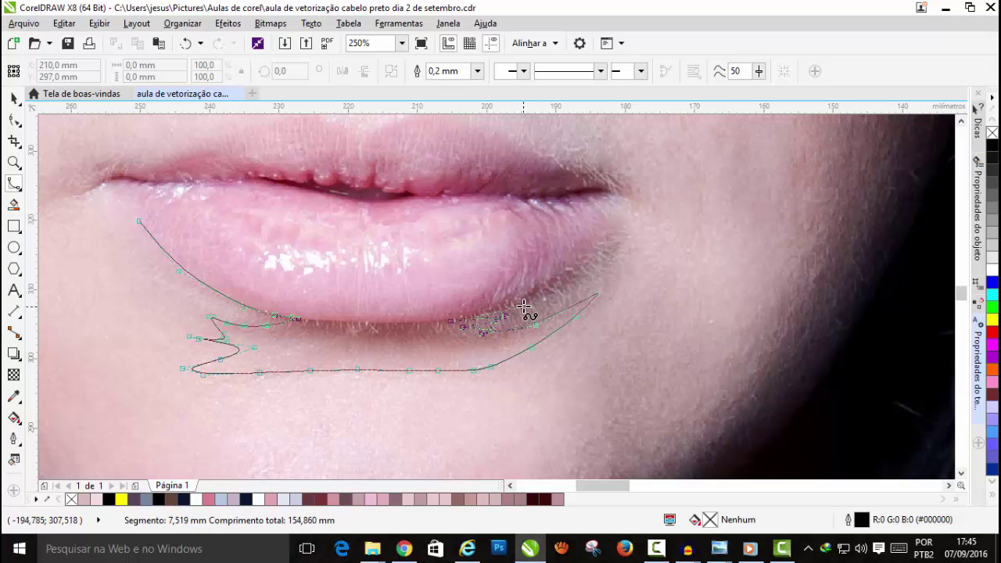
{"action": "left_click", "coordinate": [133, 213]}
Step: Fill the lower lip shadow shape with the reddish brown sampled from the photo (R153 G107 B103) and remove its outline
{"action": "left_click", "coordinate": [13, 396]}
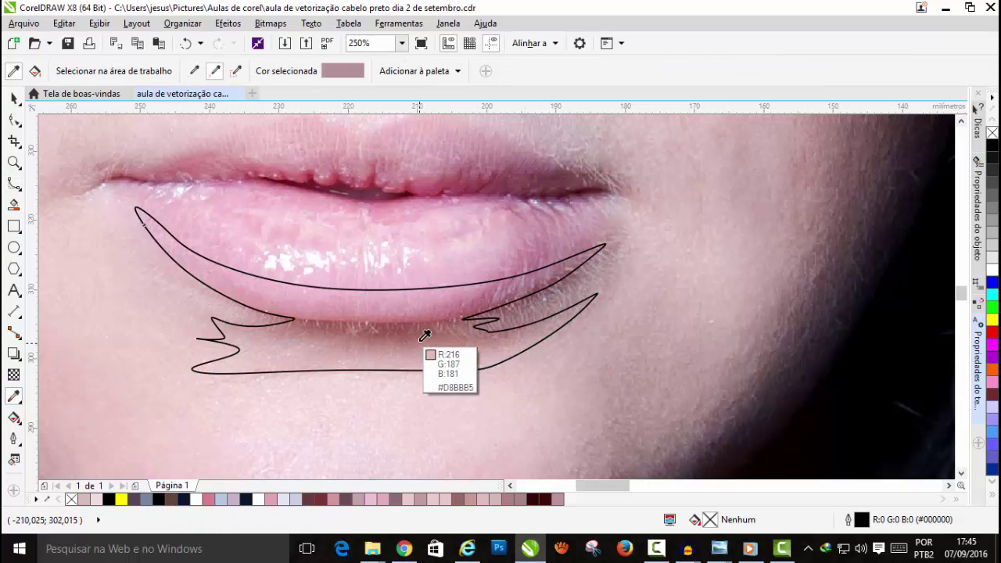
{"action": "left_click", "coordinate": [410, 335]}
{"action": "left_click", "coordinate": [404, 335]}
{"action": "right_click", "coordinate": [991, 133]}
Step: Move the lower lip shadow shape 420 mm to the right, onto the illustrated mouth
{"action": "key", "text": "Right"}
{"action": "scroll", "coordinate": [546, 302], "scroll_direction": "down", "scroll_amount": 3}
{"action": "scroll", "coordinate": [923, 306], "scroll_direction": "up", "scroll_amount": 3}
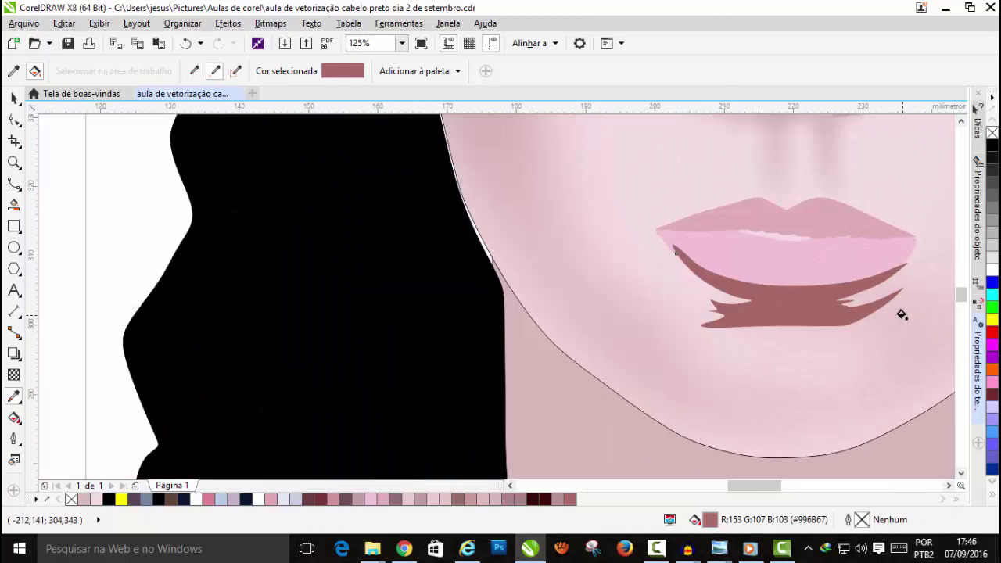
Step: Send the lip shadow back one level behind the lower lip and apply a linear transparency fading downward
{"action": "key", "text": "space"}
{"action": "left_click", "coordinate": [198, 25]}
{"action": "mouse_move", "coordinate": [201, 73]}
{"action": "left_click", "coordinate": [423, 161]}
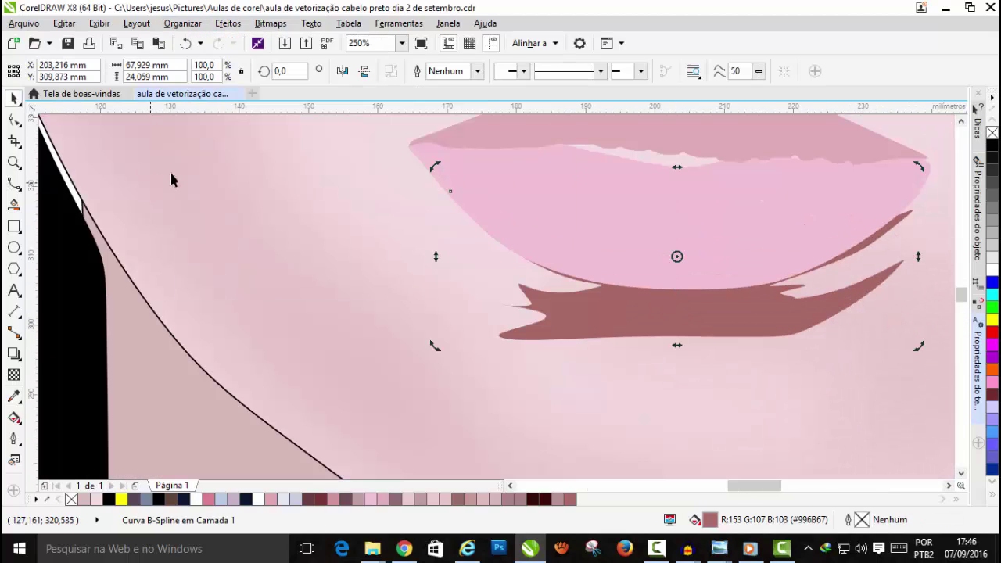
{"action": "key", "text": "t"}
{"action": "left_click_drag", "start_coordinate": [702, 211], "coordinate": [688, 359]}
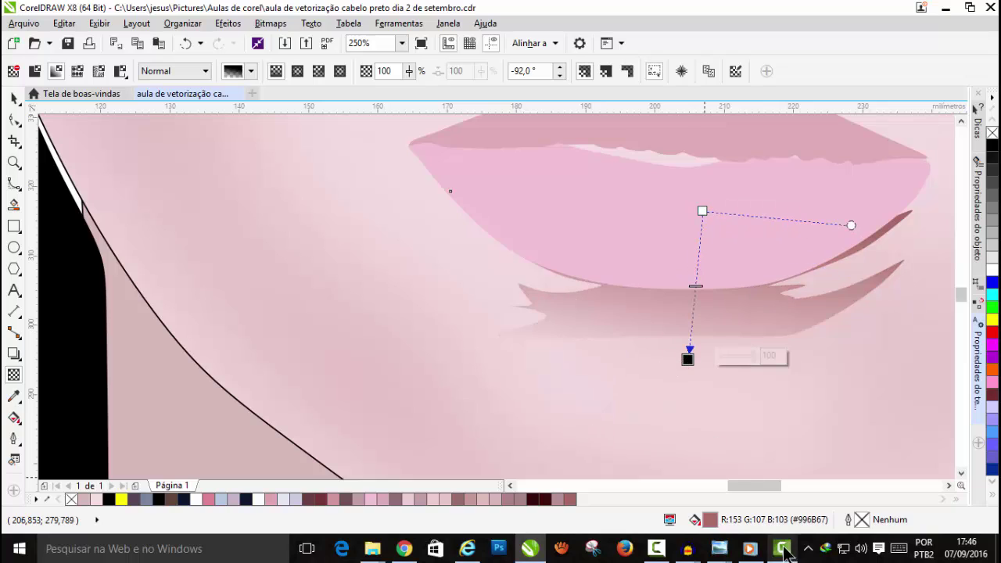
Step: Convert the lower lip shadow to a bitmap and apply a Gaussian blur with a 24-pixel radius
{"action": "left_click", "coordinate": [271, 23]}
{"action": "left_click", "coordinate": [297, 41]}
{"action": "left_click", "coordinate": [270, 23]}
{"action": "mouse_move", "coordinate": [379, 342]}
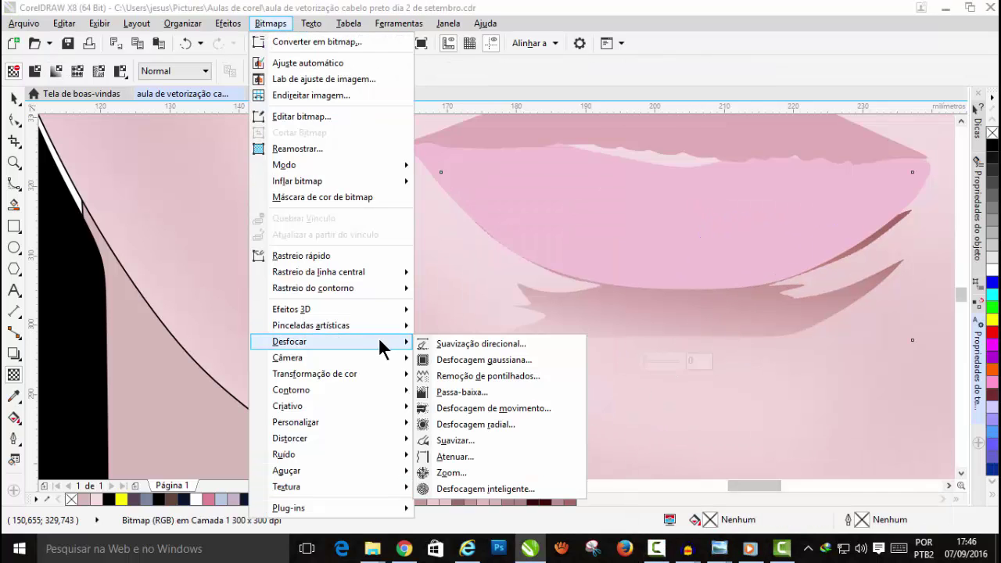
{"action": "left_click", "coordinate": [508, 357]}
{"action": "left_click_drag", "start_coordinate": [340, 117], "coordinate": [303, 93]}
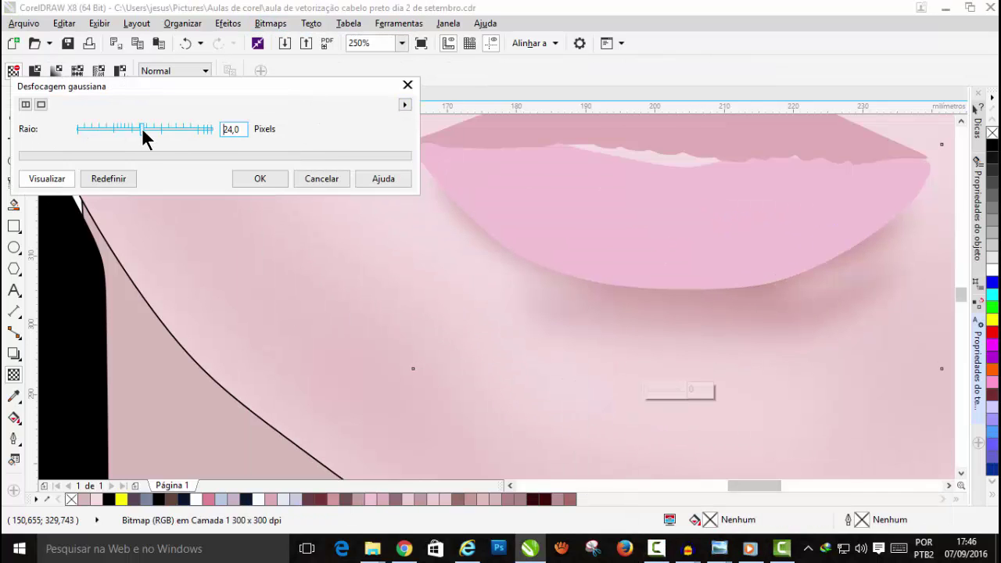
{"action": "left_click_drag", "start_coordinate": [150, 131], "coordinate": [144, 129]}
{"action": "left_click", "coordinate": [260, 178]}
Step: Apply a linear transparency to the blurred lip shadow, fading diagonally down toward the right side of the chin
{"action": "scroll", "coordinate": [644, 272], "scroll_direction": "down", "scroll_amount": 1}
{"action": "left_click_drag", "start_coordinate": [962, 302], "coordinate": [928, 289]}
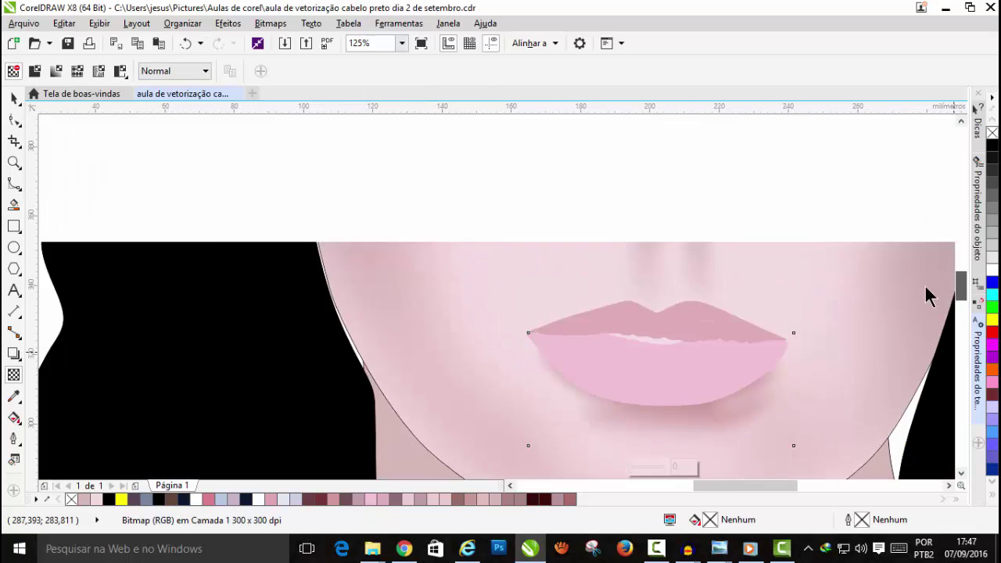
{"action": "scroll", "coordinate": [837, 317], "scroll_direction": "down", "scroll_amount": 2}
{"action": "scroll", "coordinate": [850, 328], "scroll_direction": "up", "scroll_amount": 2}
{"action": "left_click_drag", "start_coordinate": [838, 374], "coordinate": [707, 341]}
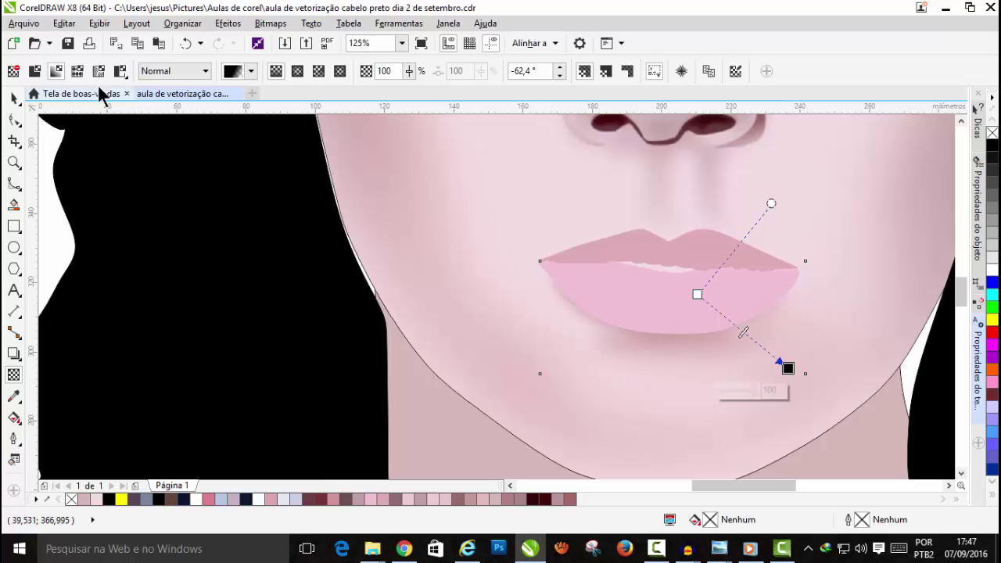
Step: PowerClip the blurred lip shadow inside the illustrated face shape and clear the selection
{"action": "left_click", "coordinate": [228, 23]}
{"action": "mouse_move", "coordinate": [266, 217]}
{"action": "left_click", "coordinate": [426, 217]}
{"action": "left_click", "coordinate": [485, 210]}
{"action": "scroll", "coordinate": [578, 248], "scroll_direction": "down", "scroll_amount": 2}
{"action": "left_click_drag", "start_coordinate": [961, 322], "coordinate": [961, 300]}
{"action": "left_click", "coordinate": [837, 315]}
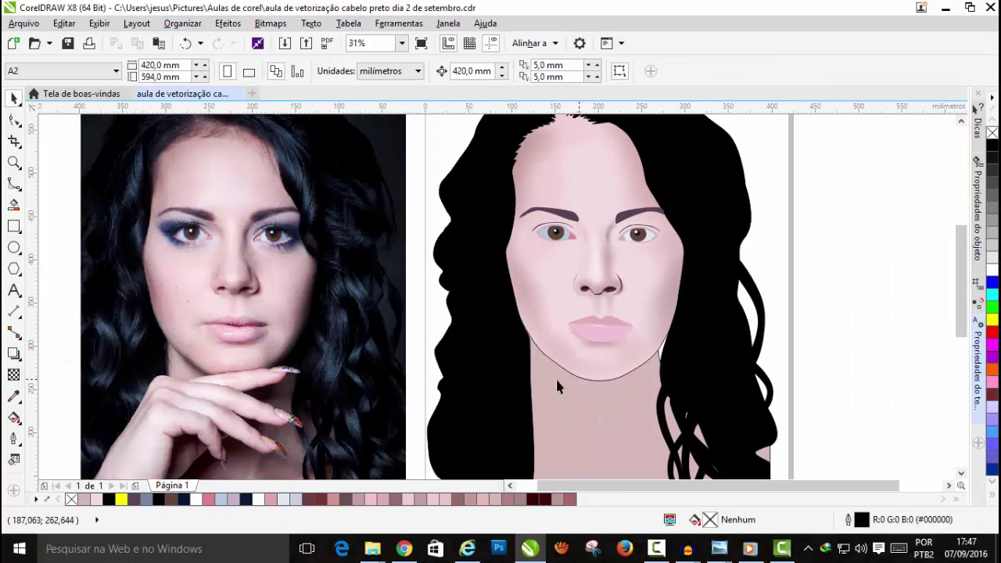
Step: Trace the shadow beneath the photo's jaw and chin as a closed B-Spline shape about 157 by 122 mm
{"action": "scroll", "coordinate": [196, 381], "scroll_direction": "up", "scroll_amount": 2}
{"action": "left_click", "coordinate": [14, 184]}
{"action": "left_click", "coordinate": [86, 216]}
{"action": "left_click", "coordinate": [127, 280]}
{"action": "left_click", "coordinate": [171, 329]}
{"action": "left_click", "coordinate": [147, 373]}
{"action": "scroll", "coordinate": [201, 363], "scroll_direction": "down", "scroll_amount": 4}
{"action": "left_click", "coordinate": [232, 232]}
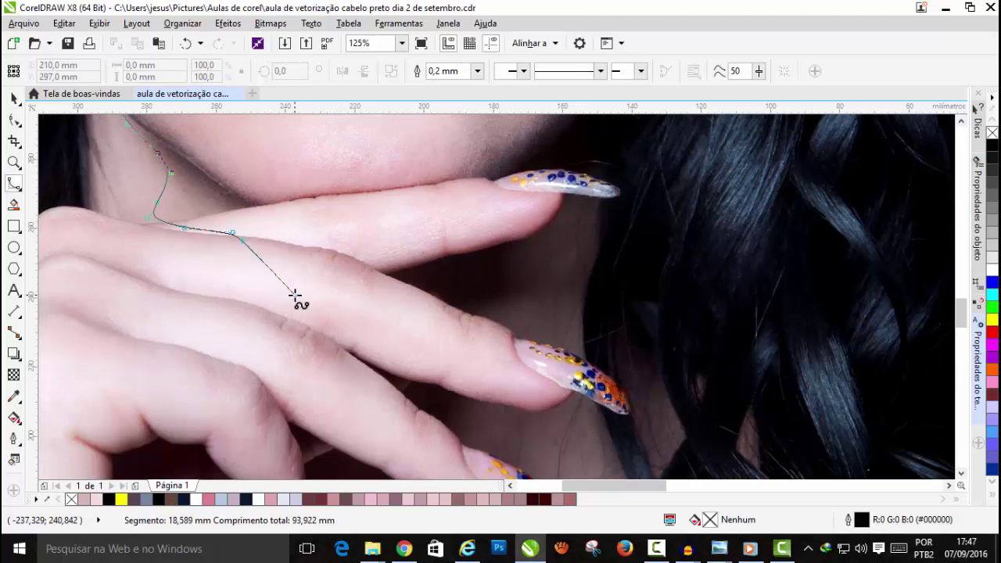
{"action": "left_click", "coordinate": [498, 289]}
{"action": "left_click", "coordinate": [531, 280]}
{"action": "left_click", "coordinate": [495, 236]}
{"action": "left_click", "coordinate": [549, 187]}
{"action": "left_click", "coordinate": [576, 149]}
{"action": "scroll", "coordinate": [594, 149], "scroll_direction": "up", "scroll_amount": 2}
{"action": "scroll", "coordinate": [90, 137], "scroll_direction": "up", "scroll_amount": 2}
{"action": "left_click", "coordinate": [58, 122]}
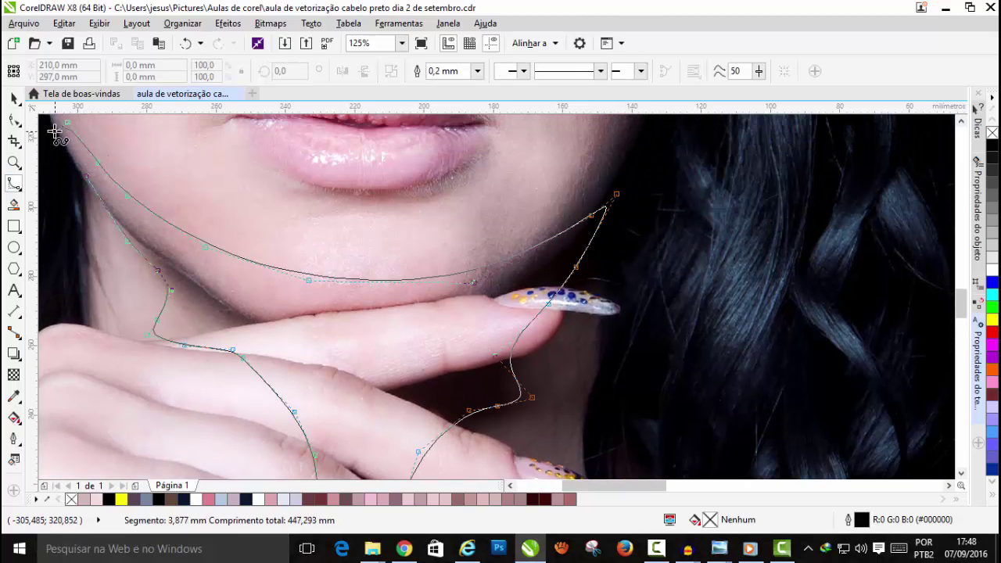
{"action": "left_click", "coordinate": [87, 180]}
Step: Fill the neck shadow shape with the greyish brown sampled from the photo (R121 G100 B98) and remove its outline
{"action": "left_click", "coordinate": [14, 397]}
{"action": "left_click", "coordinate": [195, 292]}
{"action": "left_click", "coordinate": [192, 297]}
{"action": "key", "text": "space"}
{"action": "right_click", "coordinate": [73, 499]}
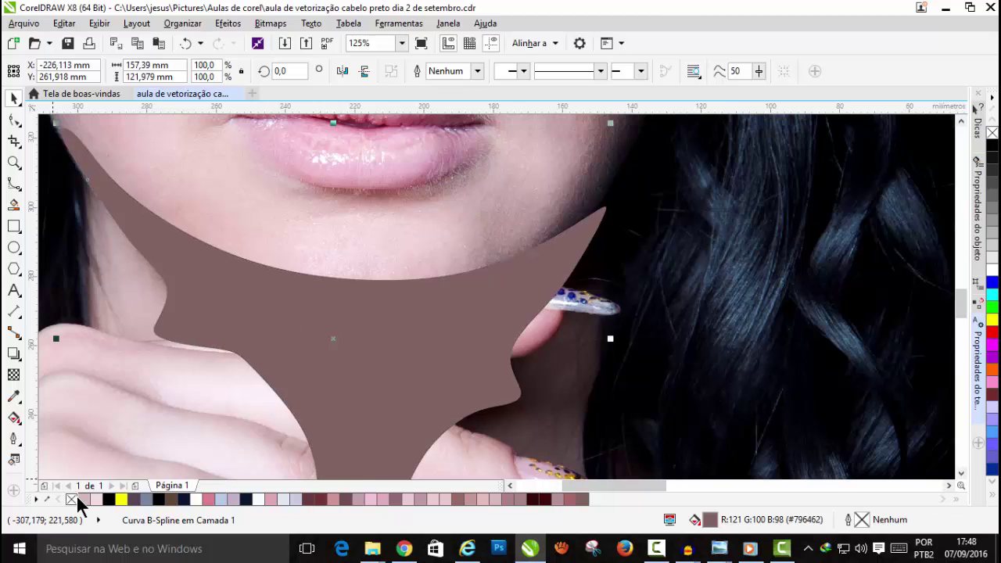
Step: Move the neck shadow 420 mm to the right onto the illustration and order it in front of the neck, behind the face
{"action": "key", "text": "Right"}
{"action": "scroll", "coordinate": [262, 409], "scroll_direction": "down", "scroll_amount": 2}
{"action": "scroll", "coordinate": [682, 415], "scroll_direction": "up", "scroll_amount": 2}
{"action": "scroll", "coordinate": [613, 380], "scroll_direction": "down", "scroll_amount": 2}
{"action": "mouse_move", "coordinate": [961, 294]}
{"action": "left_mouse_down"}
{"action": "mouse_move", "coordinate": [942, 346]}
{"action": "mouse_move", "coordinate": [949, 254]}
{"action": "left_mouse_up"}
{"action": "left_click", "coordinate": [183, 24]}
{"action": "mouse_move", "coordinate": [201, 74]}
{"action": "left_click", "coordinate": [429, 183]}
{"action": "left_click", "coordinate": [586, 370]}
Step: Apply a linear transparency to the neck shadow, fading downward from the chin
{"action": "scroll", "coordinate": [603, 401], "scroll_direction": "up", "scroll_amount": 1}
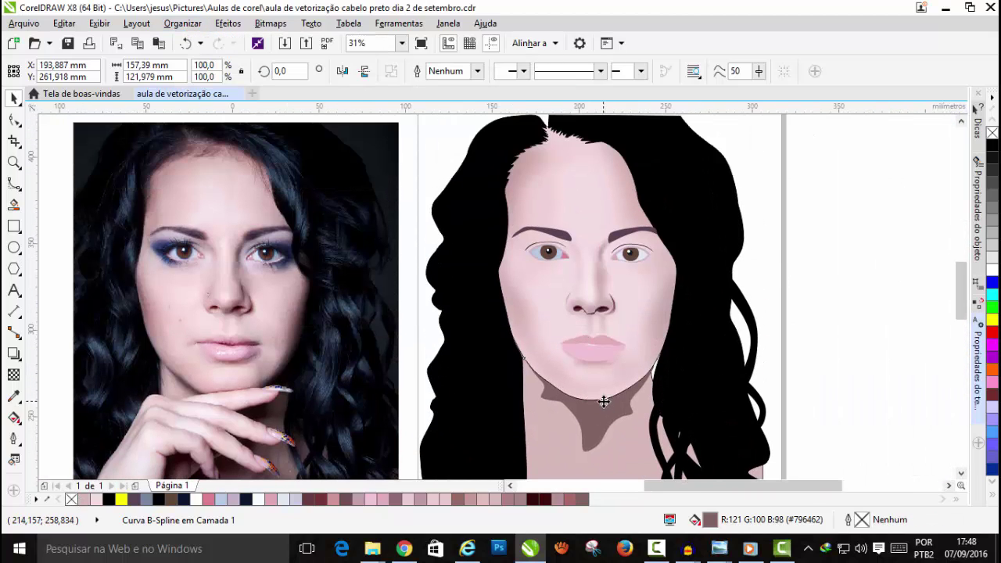
{"action": "left_click_drag", "start_coordinate": [962, 291], "coordinate": [962, 314]}
{"action": "left_click", "coordinate": [14, 375]}
{"action": "left_click_drag", "start_coordinate": [827, 251], "coordinate": [573, 354]}
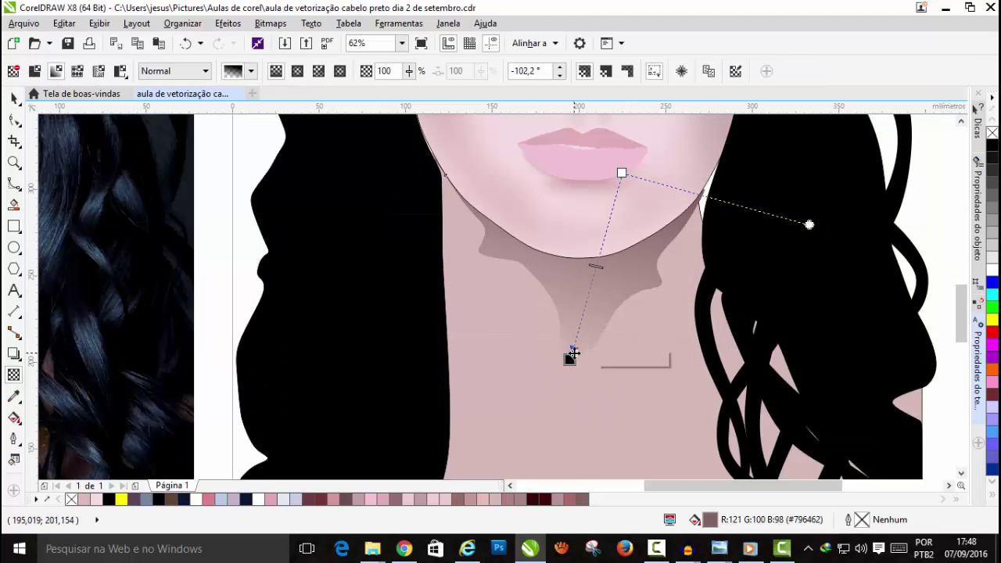
Step: Convert the neck shadow to a bitmap and apply a Gaussian blur with an 83-pixel radius
{"action": "left_click", "coordinate": [271, 24]}
{"action": "left_click", "coordinate": [313, 41]}
{"action": "left_click", "coordinate": [459, 350]}
{"action": "left_click", "coordinate": [270, 25]}
{"action": "mouse_move", "coordinate": [313, 342]}
{"action": "left_click", "coordinate": [484, 358]}
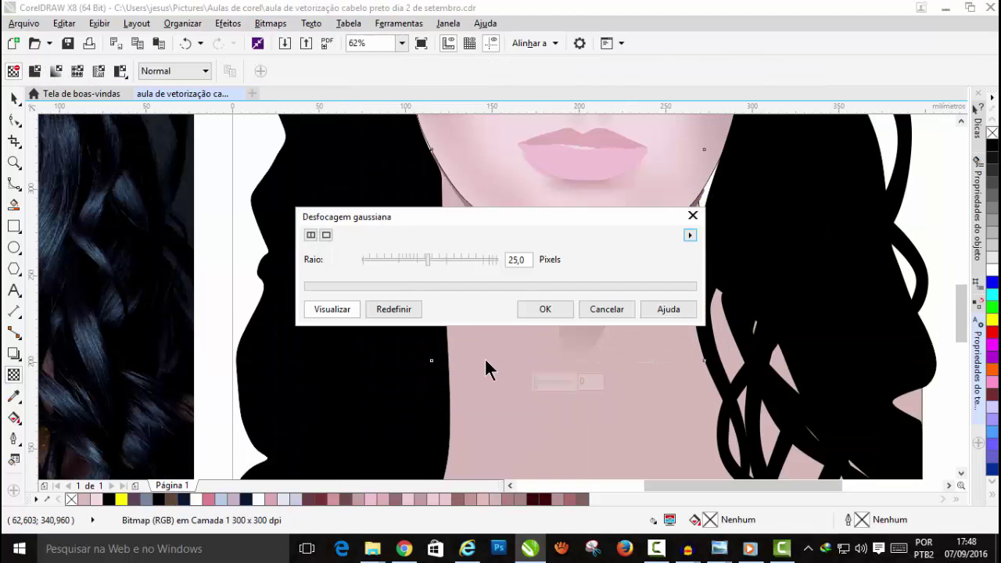
{"action": "left_click_drag", "start_coordinate": [544, 218], "coordinate": [236, 11]}
{"action": "left_click_drag", "start_coordinate": [118, 53], "coordinate": [161, 51]}
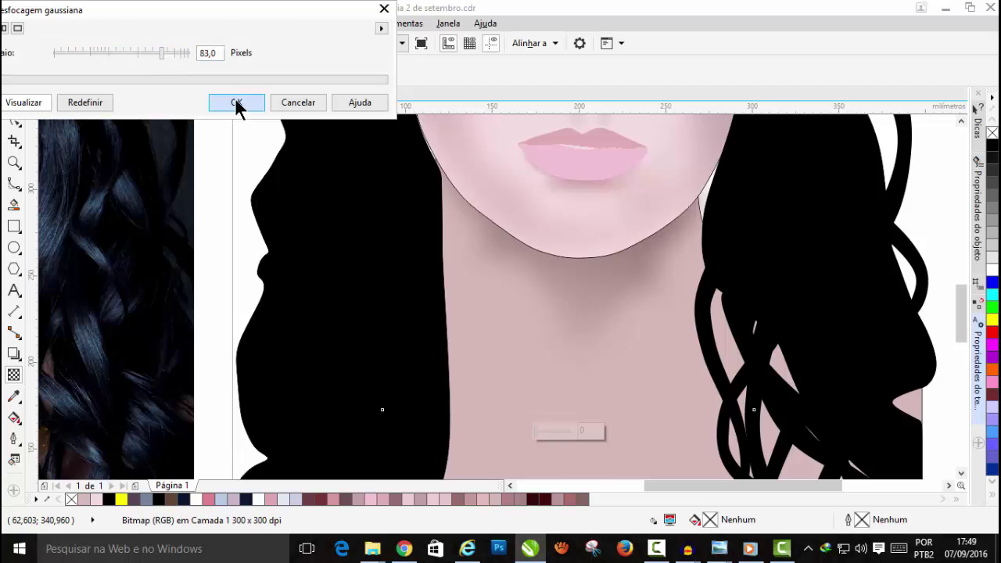
{"action": "left_click", "coordinate": [236, 100]}
Step: PowerClip the blurred neck shadow inside the illustrated neck shape
{"action": "left_click", "coordinate": [230, 24]}
{"action": "mouse_move", "coordinate": [270, 213]}
{"action": "left_click", "coordinate": [414, 213]}
{"action": "left_click", "coordinate": [610, 440]}
{"action": "scroll", "coordinate": [616, 364], "scroll_direction": "down", "scroll_amount": 1}
{"action": "left_click_drag", "start_coordinate": [961, 294], "coordinate": [961, 276]}
{"action": "left_click", "coordinate": [880, 264]}
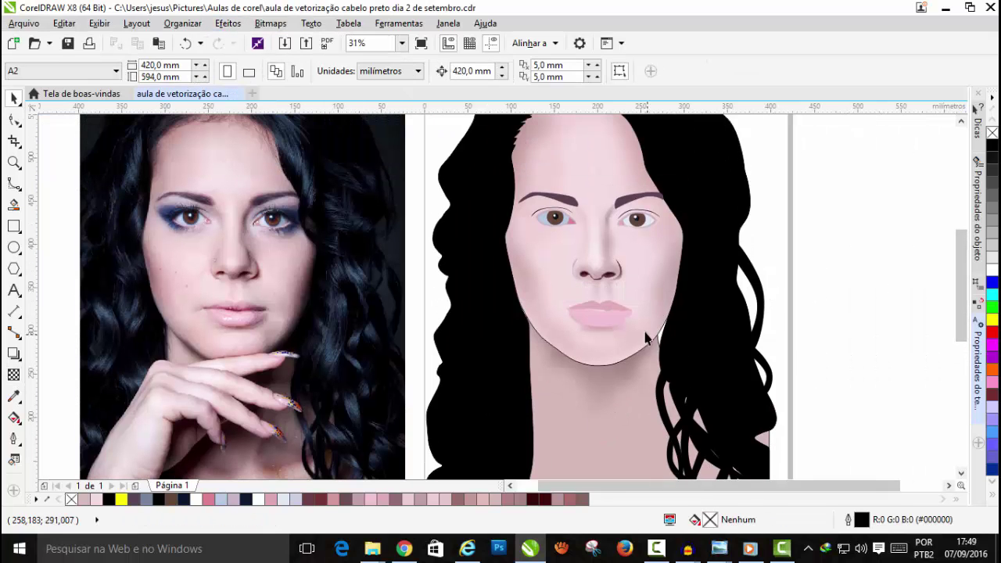
{"action": "left_click", "coordinate": [647, 332]}
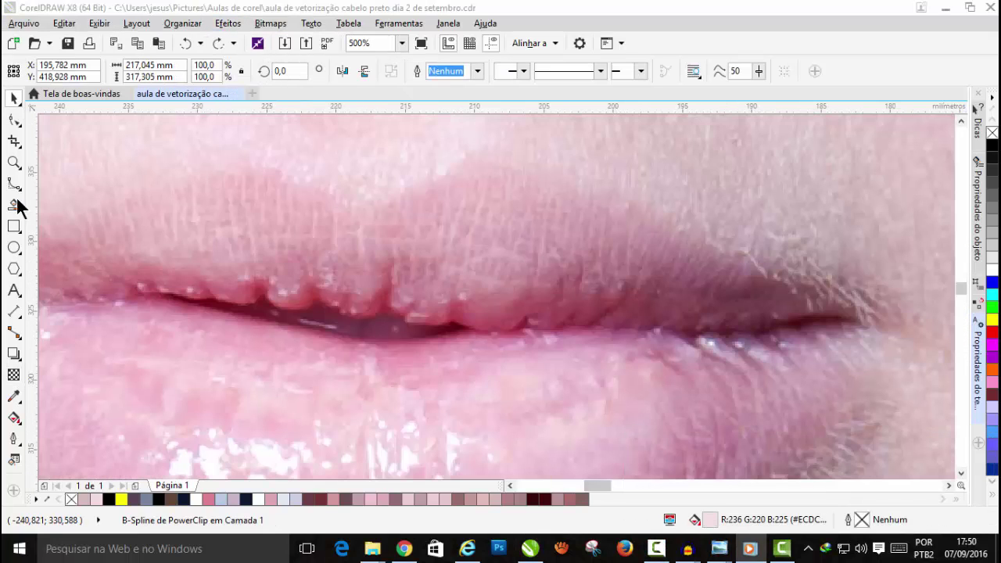
Step: Sample the dark red between the photo's lips and smart-fill the gap between the illustrated lips with R99 G36 B41
{"action": "left_click", "coordinate": [20, 207]}
{"action": "key", "text": "i"}
{"action": "left_click", "coordinate": [234, 309]}
{"action": "scroll", "coordinate": [273, 287], "scroll_direction": "down", "scroll_amount": 4}
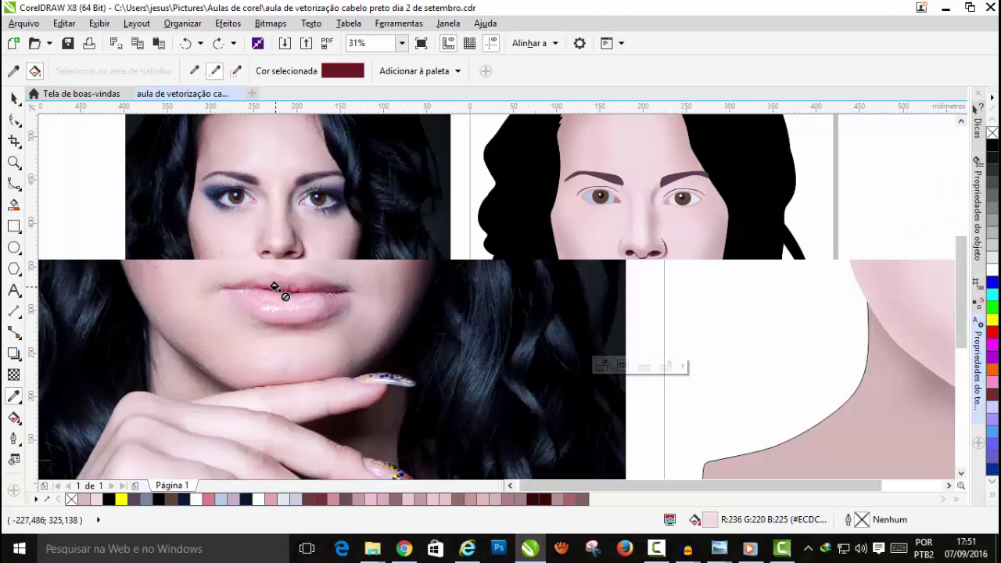
{"action": "scroll", "coordinate": [641, 289], "scroll_direction": "up", "scroll_amount": 3}
{"action": "left_click", "coordinate": [13, 71]}
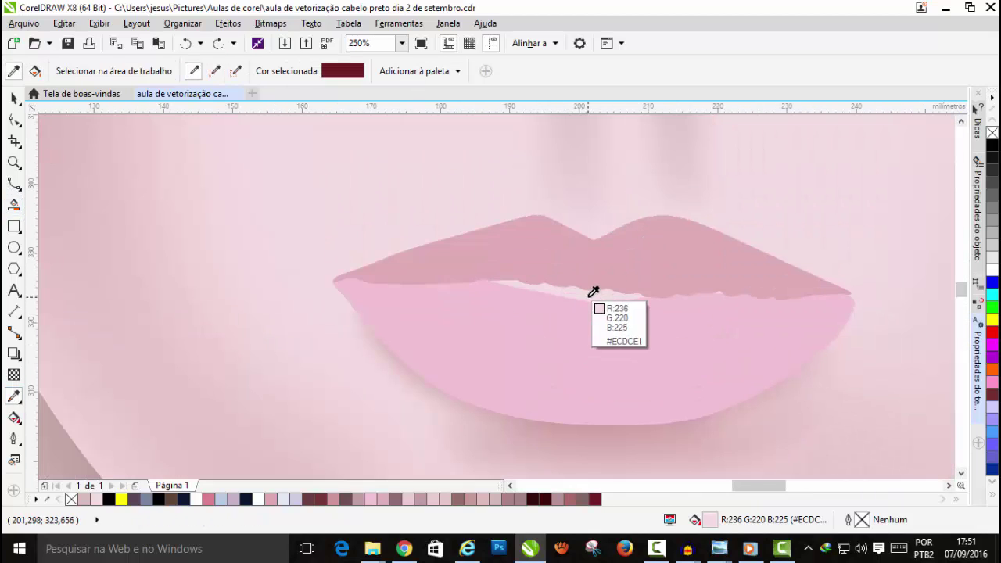
{"action": "left_click", "coordinate": [14, 205]}
{"action": "left_click", "coordinate": [613, 297]}
{"action": "scroll", "coordinate": [556, 261], "scroll_direction": "down", "scroll_amount": 3}
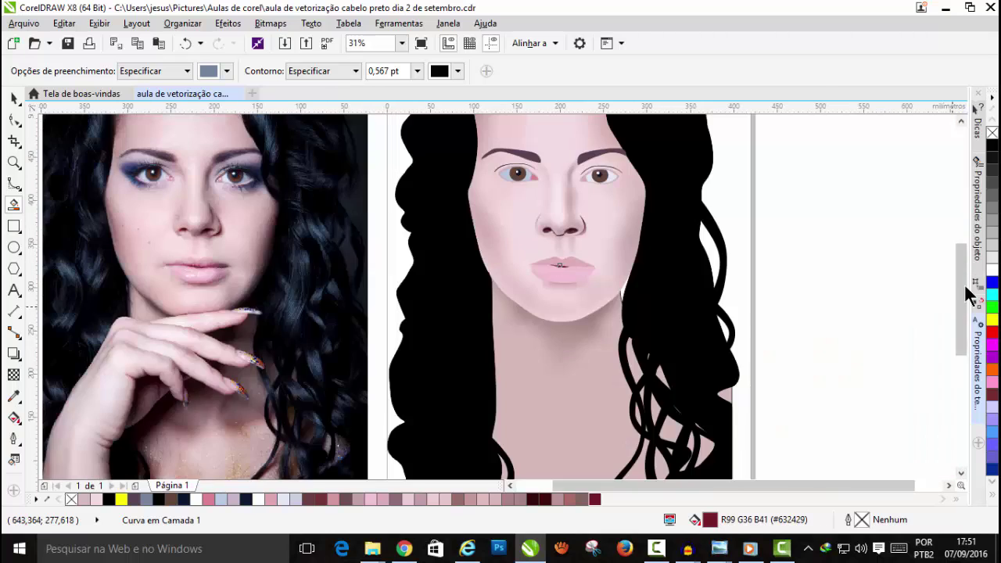
Step: Save the drawing and clear the selection
{"action": "left_click_drag", "start_coordinate": [964, 285], "coordinate": [964, 261]}
{"action": "left_click", "coordinate": [69, 44]}
{"action": "key", "text": "space"}
{"action": "left_click", "coordinate": [813, 230]}
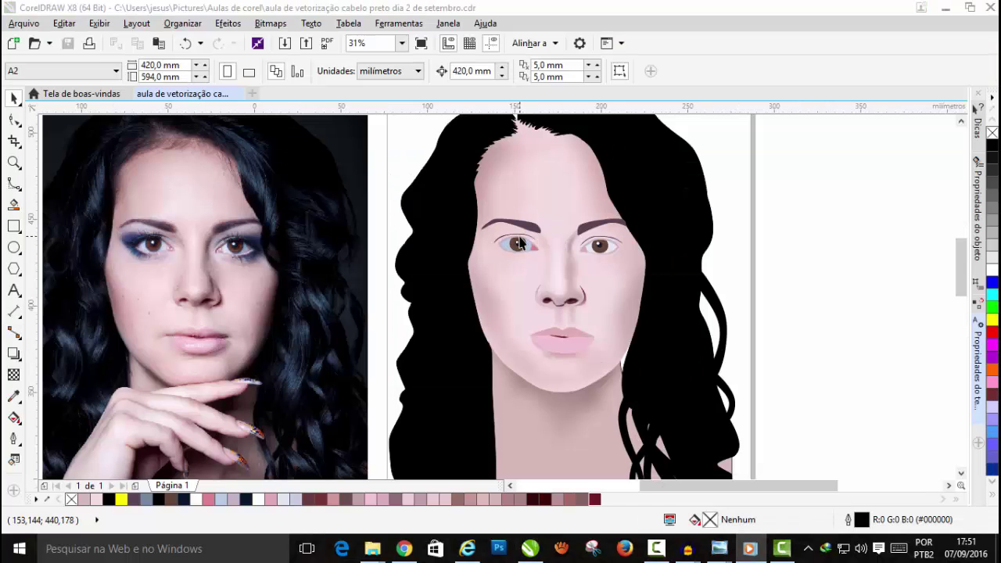
Step: Compare the blue eye makeup in the photo with the illustrated eyes
{"action": "scroll", "coordinate": [519, 242], "scroll_direction": "up", "scroll_amount": 1}
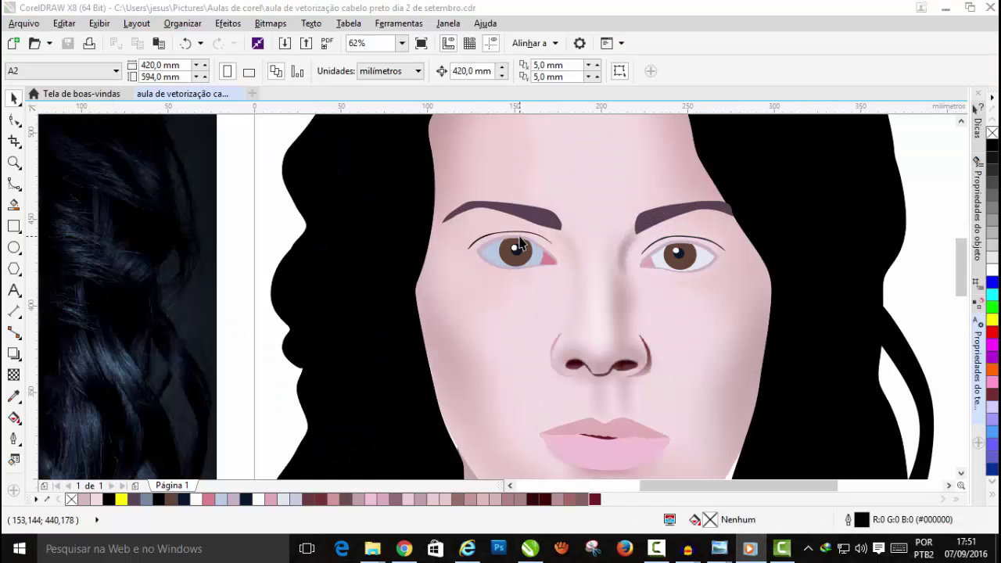
{"action": "scroll", "coordinate": [519, 244], "scroll_direction": "down", "scroll_amount": 1}
{"action": "scroll", "coordinate": [136, 230], "scroll_direction": "up", "scroll_amount": 1}
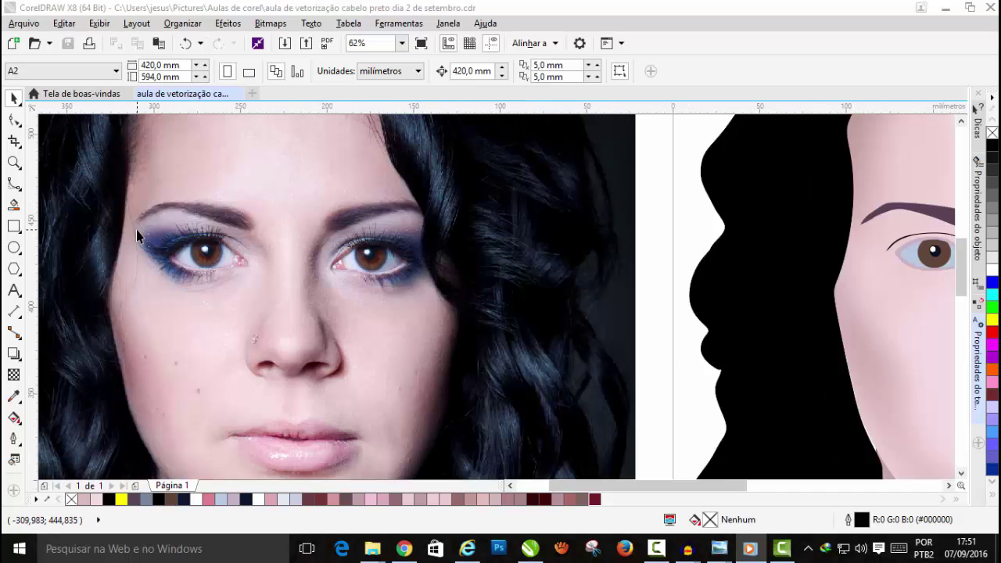
{"action": "scroll", "coordinate": [136, 230], "scroll_direction": "up", "scroll_amount": 2}
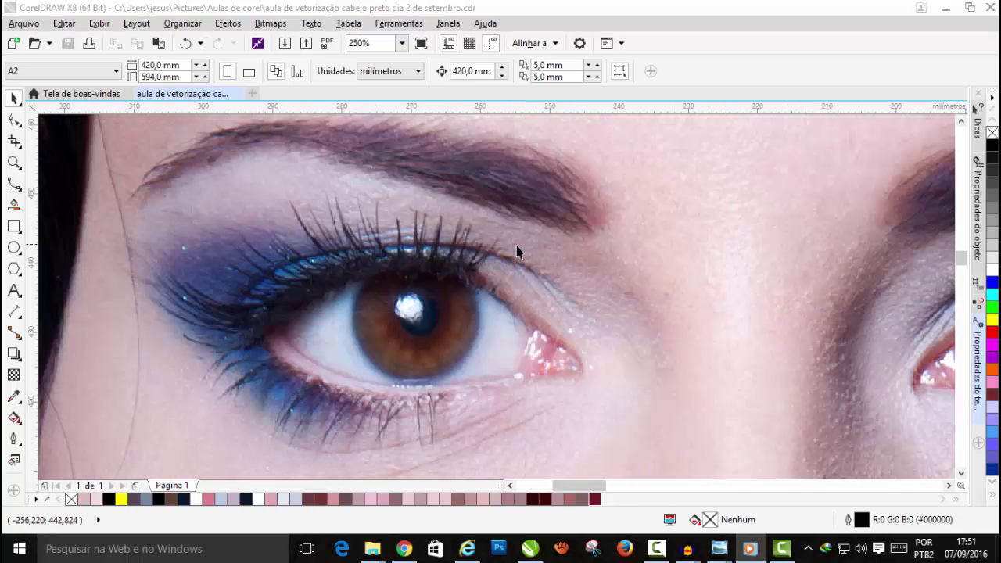
{"action": "scroll", "coordinate": [516, 251], "scroll_direction": "down", "scroll_amount": 3}
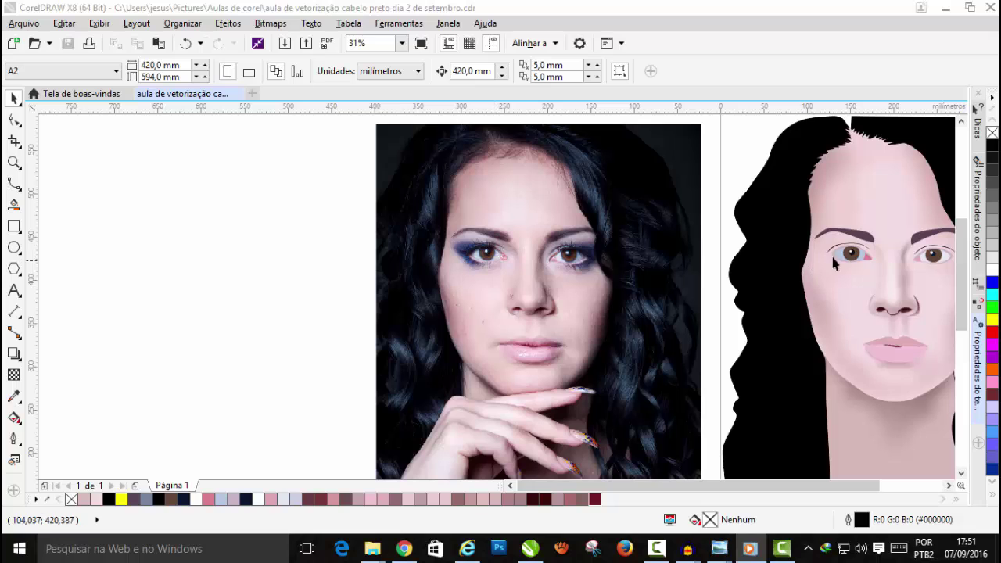
{"action": "scroll", "coordinate": [883, 235], "scroll_direction": "up", "scroll_amount": 4}
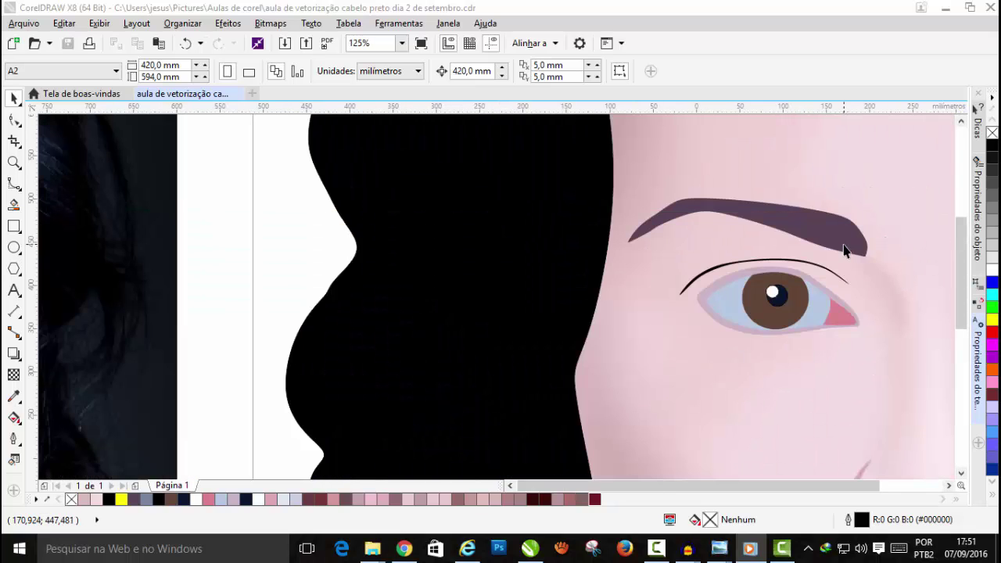
{"action": "scroll", "coordinate": [844, 250], "scroll_direction": "down", "scroll_amount": 3}
{"action": "scroll", "coordinate": [486, 271], "scroll_direction": "up", "scroll_amount": 3}
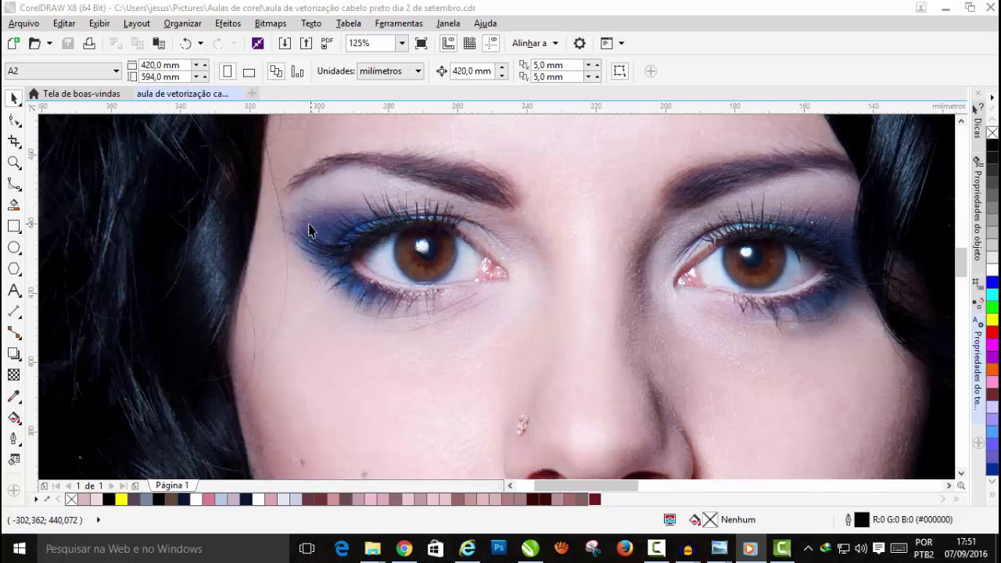
{"action": "scroll", "coordinate": [337, 235], "scroll_direction": "up", "scroll_amount": 1}
{"action": "scroll", "coordinate": [474, 219], "scroll_direction": "down", "scroll_amount": 1}
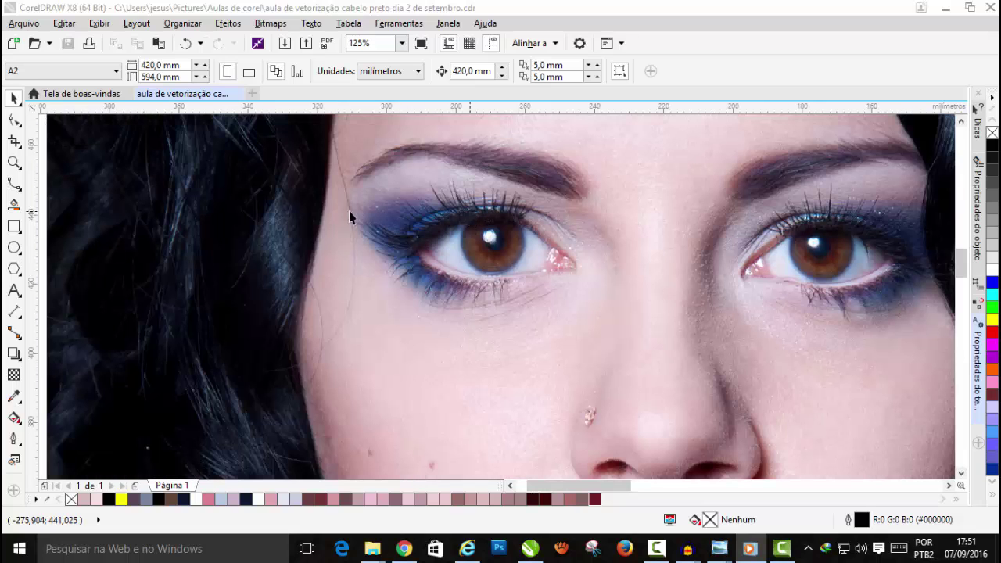
Step: Trace the eyeshadow area around the photo's left-hand eye as a closed B-Spline shape about 81 by 46 mm
{"action": "left_click", "coordinate": [14, 185]}
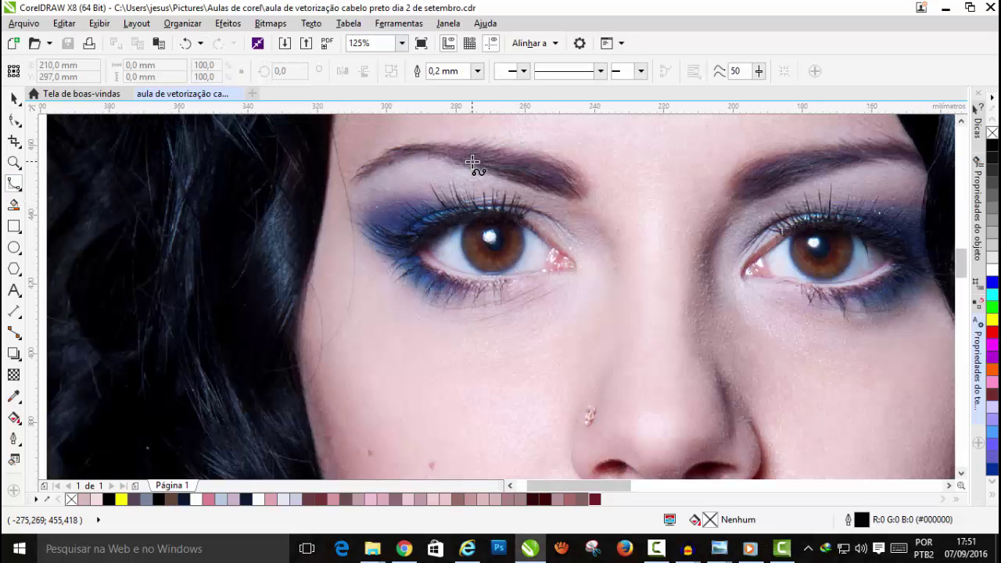
{"action": "scroll", "coordinate": [429, 170], "scroll_direction": "up", "scroll_amount": 1}
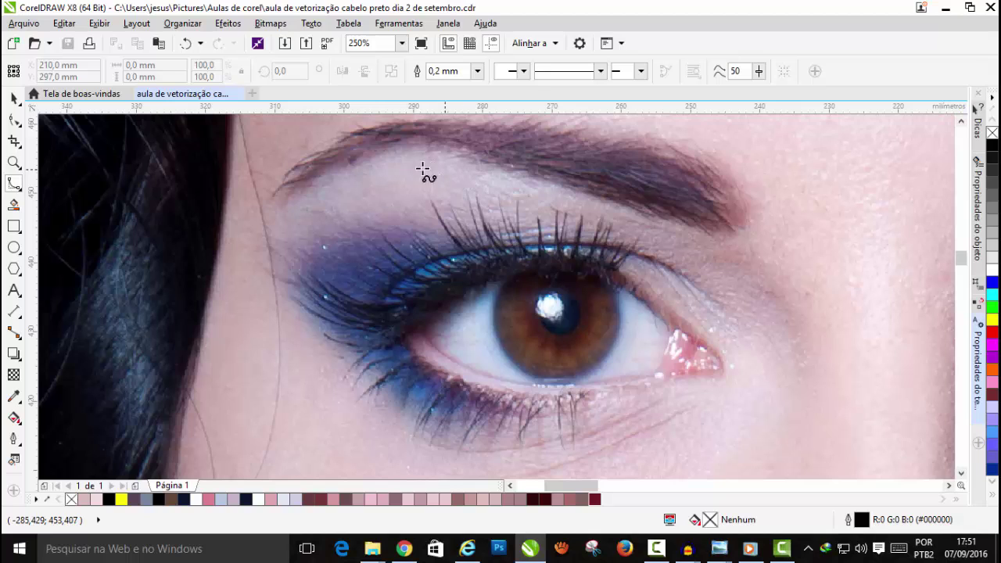
{"action": "mouse_move", "coordinate": [795, 385]}
{"action": "left_mouse_down"}
{"action": "mouse_move", "coordinate": [722, 331]}
{"action": "mouse_move", "coordinate": [574, 404]}
{"action": "mouse_move", "coordinate": [427, 446]}
{"action": "mouse_move", "coordinate": [272, 193]}
{"action": "mouse_move", "coordinate": [525, 168]}
{"action": "mouse_move", "coordinate": [565, 213]}
{"action": "mouse_move", "coordinate": [384, 169]}
{"action": "mouse_move", "coordinate": [561, 229]}
{"action": "left_mouse_up"}
{"action": "left_click", "coordinate": [579, 224]}
{"action": "left_click", "coordinate": [545, 201]}
{"action": "left_click", "coordinate": [727, 246]}
{"action": "left_click", "coordinate": [796, 386]}
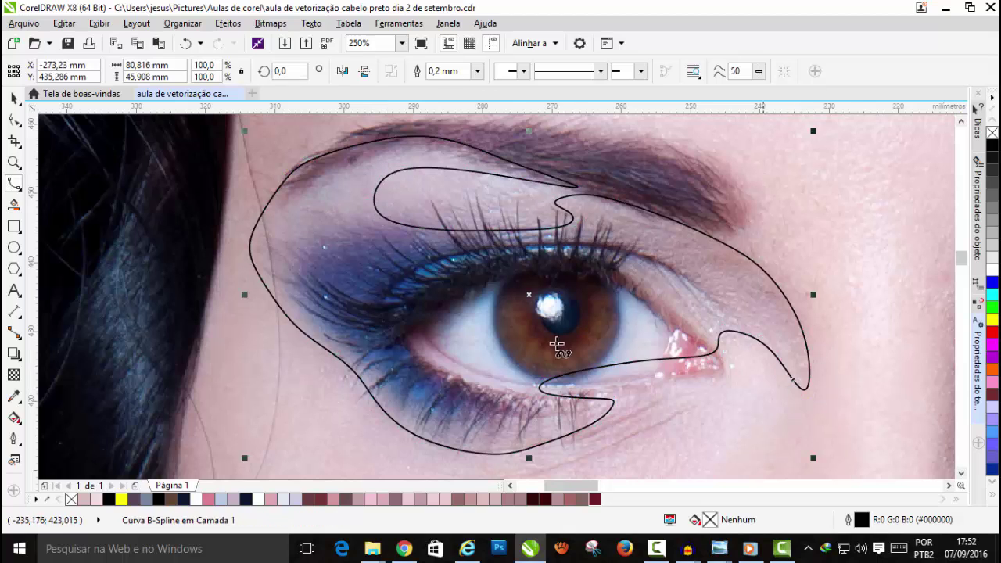
Step: Fill the left-hand eyeshadow shape with the greyish lilac sampled below the eyebrow (R183 G173 B187) and remove its outline
{"action": "left_click", "coordinate": [14, 396]}
{"action": "left_click", "coordinate": [365, 175]}
{"action": "left_click", "coordinate": [367, 176]}
{"action": "left_click", "coordinate": [14, 99]}
{"action": "right_click", "coordinate": [992, 132]}
Step: Trace the eyeshadow area around the photo's right-hand eye as a closed B-Spline shape
{"action": "scroll", "coordinate": [485, 229], "scroll_direction": "down", "scroll_amount": 2}
{"action": "left_click_drag", "start_coordinate": [662, 486], "coordinate": [700, 487]}
{"action": "scroll", "coordinate": [524, 221], "scroll_direction": "up", "scroll_amount": 1}
{"action": "left_click", "coordinate": [14, 185]}
{"action": "left_click", "coordinate": [510, 486]}
{"action": "left_click", "coordinate": [510, 486]}
{"action": "left_click", "coordinate": [740, 206]}
{"action": "left_click", "coordinate": [674, 211]}
{"action": "left_click", "coordinate": [645, 224]}
{"action": "left_click", "coordinate": [745, 244]}
{"action": "left_click", "coordinate": [793, 255]}
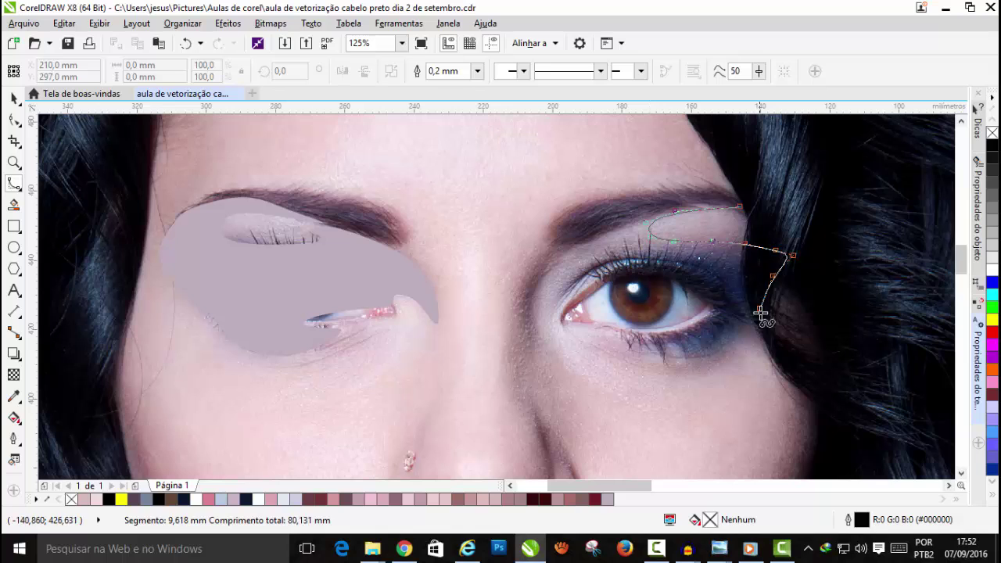
{"action": "left_click", "coordinate": [763, 336]}
{"action": "left_click", "coordinate": [683, 378]}
{"action": "left_click", "coordinate": [615, 333]}
{"action": "left_click", "coordinate": [535, 317]}
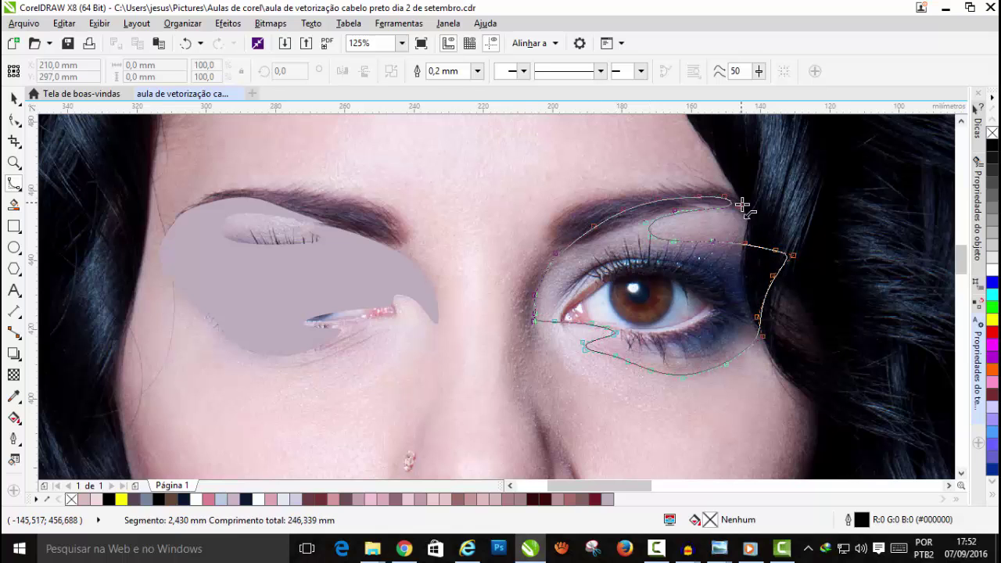
{"action": "left_click", "coordinate": [740, 207]}
Step: Fill the right-hand eyeshadow shape with the lilac sampled below that eyebrow and remove its outline
{"action": "left_click", "coordinate": [14, 397]}
{"action": "left_click", "coordinate": [638, 231]}
{"action": "left_click", "coordinate": [14, 99]}
{"action": "right_click", "coordinate": [992, 132]}
Step: Move both eyeshadow shapes 420 mm to the right, onto the illustrated eyes
{"action": "key", "text": "Right"}
{"action": "left_click", "coordinate": [357, 283]}
{"action": "key", "text": "Right"}
Step: Order the left-hand eyeshadow shape directly in front of the face, beneath the eye and eyebrow
{"action": "scroll", "coordinate": [356, 283], "scroll_direction": "down", "scroll_amount": 1}
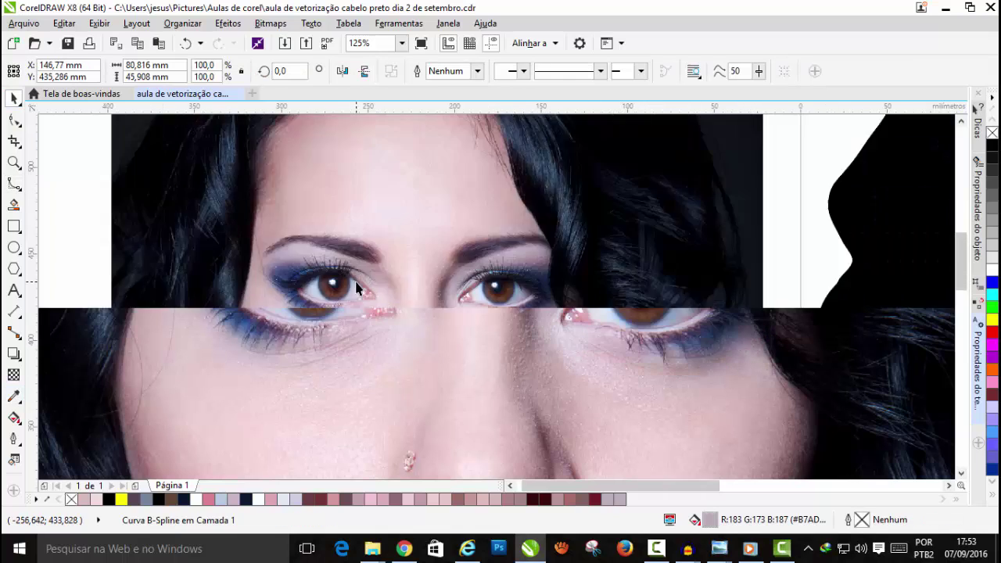
{"action": "left_click_drag", "start_coordinate": [618, 486], "coordinate": [736, 485]}
{"action": "scroll", "coordinate": [536, 284], "scroll_direction": "up", "scroll_amount": 1}
{"action": "left_click_drag", "start_coordinate": [964, 269], "coordinate": [964, 249]}
{"action": "left_click", "coordinate": [183, 23]}
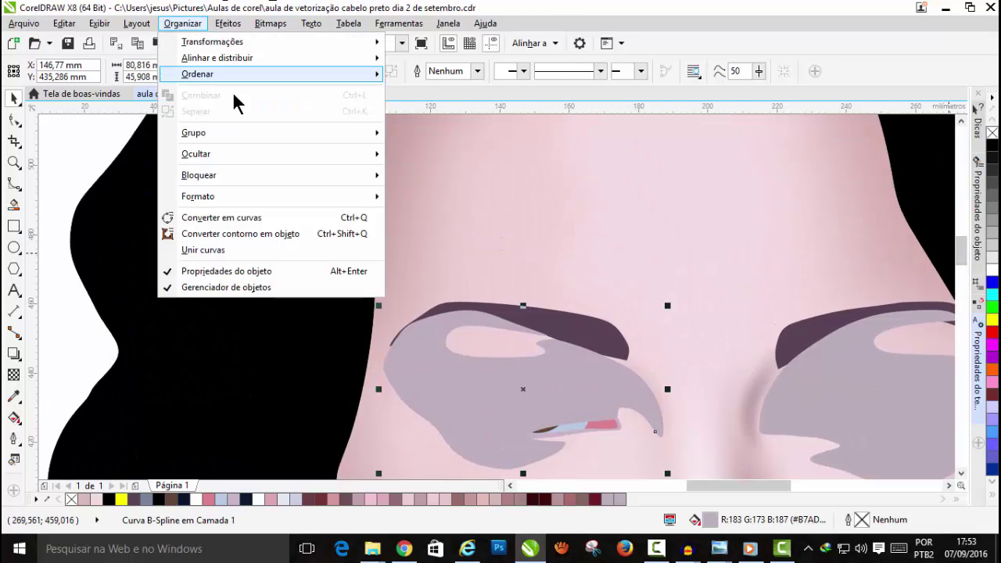
{"action": "mouse_move", "coordinate": [209, 75]}
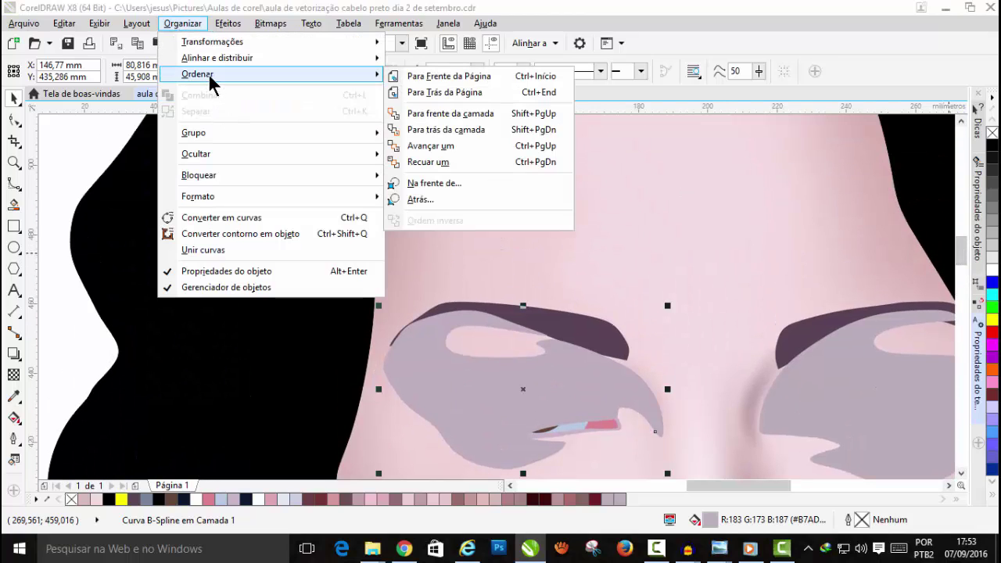
{"action": "left_click", "coordinate": [451, 182]}
{"action": "left_click", "coordinate": [493, 177]}
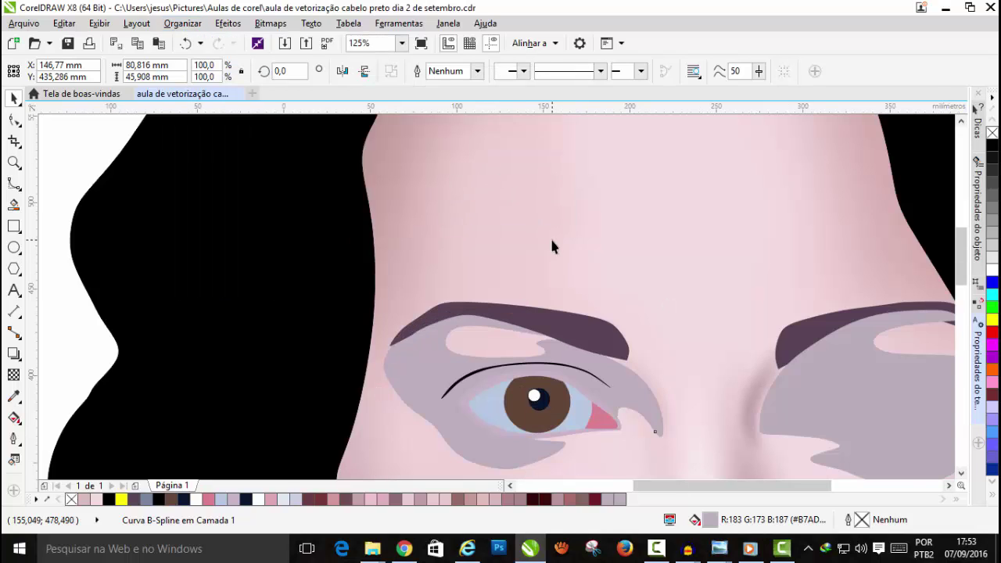
{"action": "scroll", "coordinate": [553, 241], "scroll_direction": "down", "scroll_amount": 2}
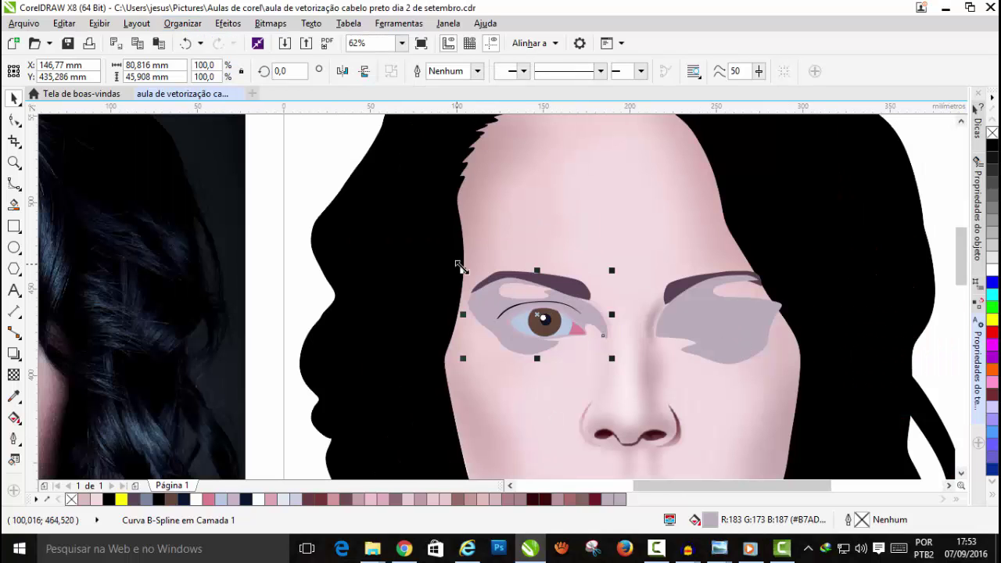
Step: Apply a linear transparency to the left-hand lilac eyeshadow shape, fading from the outer eyebrow toward the inner eye corner
{"action": "scroll", "coordinate": [540, 333], "scroll_direction": "down", "scroll_amount": 2}
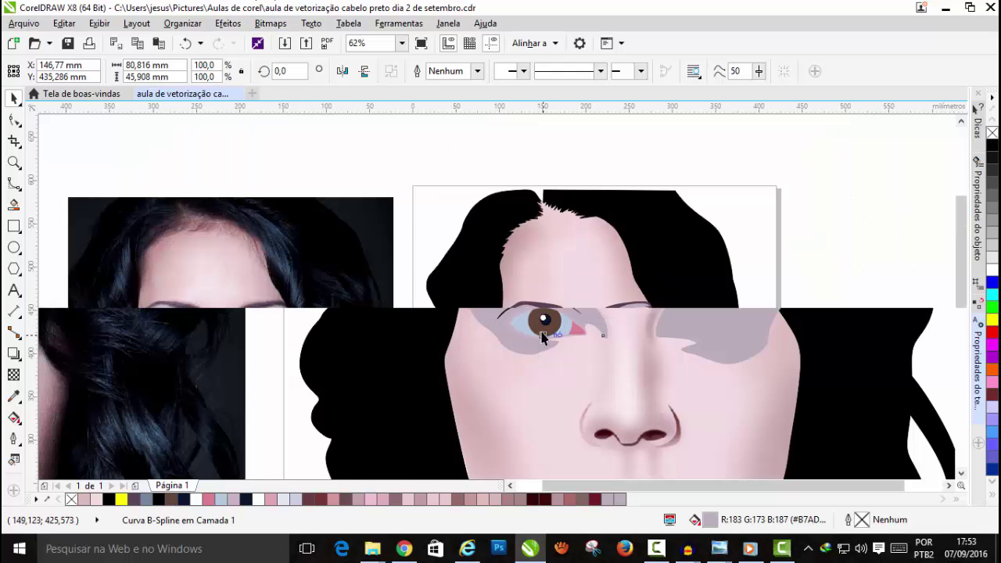
{"action": "scroll", "coordinate": [538, 345], "scroll_direction": "up", "scroll_amount": 1}
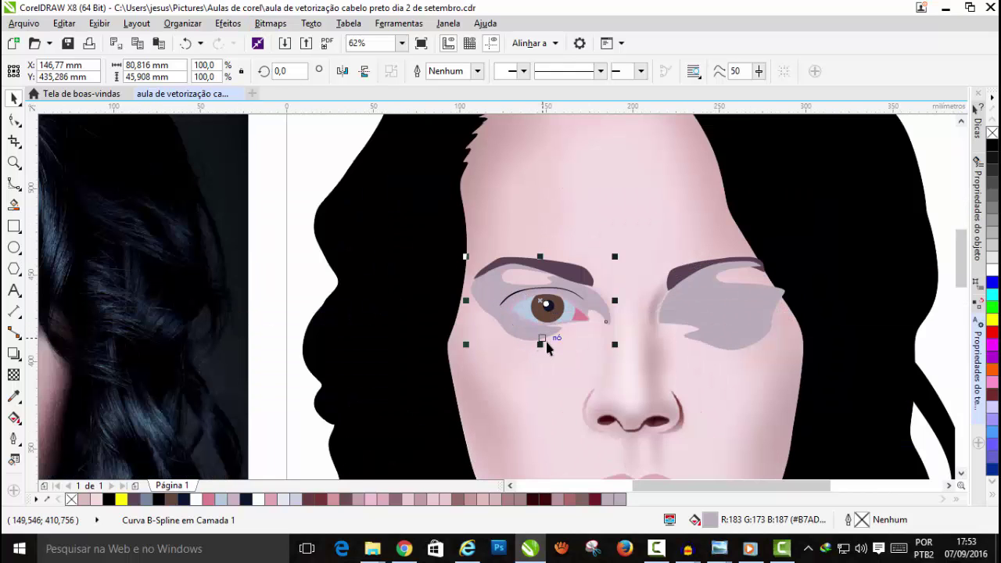
{"action": "scroll", "coordinate": [548, 347], "scroll_direction": "up", "scroll_amount": 1}
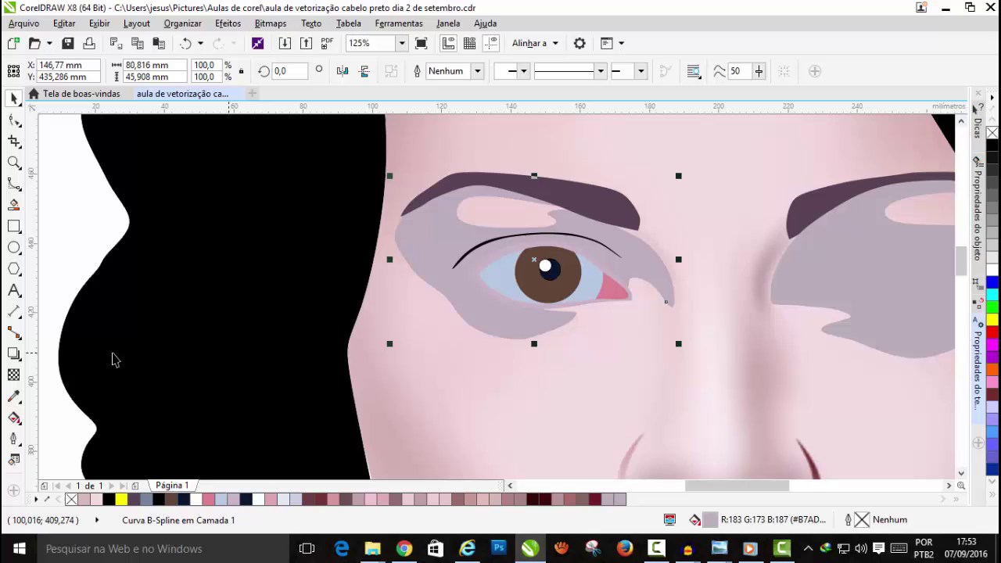
{"action": "left_click", "coordinate": [14, 374]}
{"action": "left_click_drag", "start_coordinate": [571, 219], "coordinate": [719, 345]}
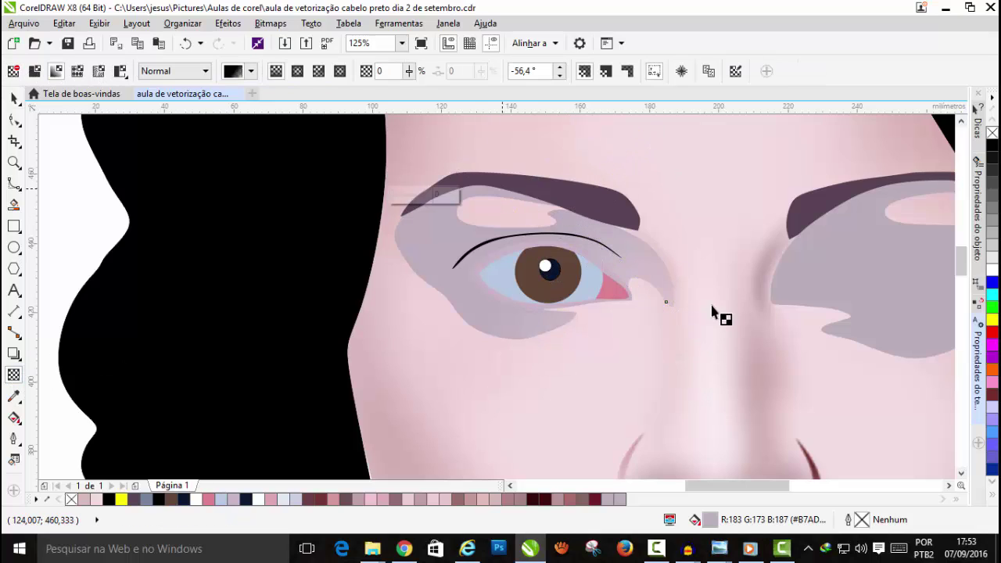
{"action": "left_click_drag", "start_coordinate": [712, 312], "coordinate": [673, 298]}
{"action": "left_click_drag", "start_coordinate": [454, 172], "coordinate": [435, 167]}
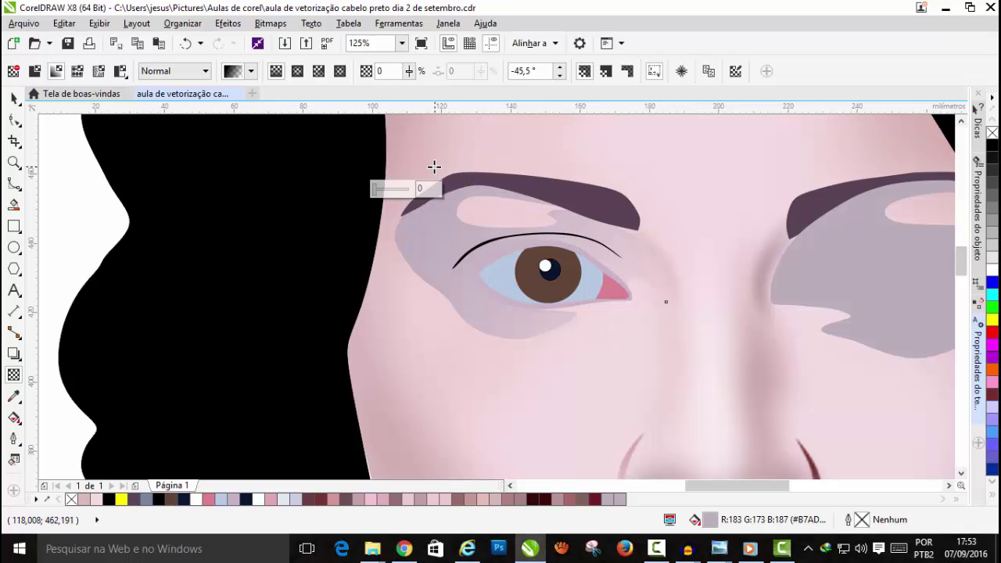
Step: Convert the faded left-hand eyeshadow to a 300 dpi, 24-bit RGB bitmap with anti-aliasing and a transparent background
{"action": "left_click", "coordinate": [271, 22]}
{"action": "left_click", "coordinate": [289, 39]}
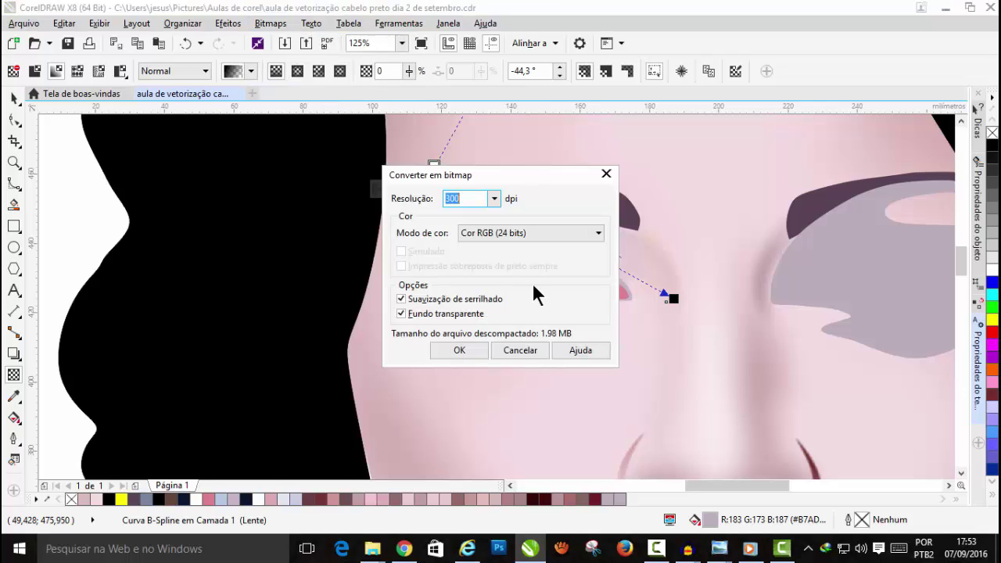
{"action": "left_click", "coordinate": [460, 350]}
Step: Apply a Gaussian blur with a 36-pixel radius to the left-hand eyeshadow bitmap
{"action": "left_click", "coordinate": [270, 22]}
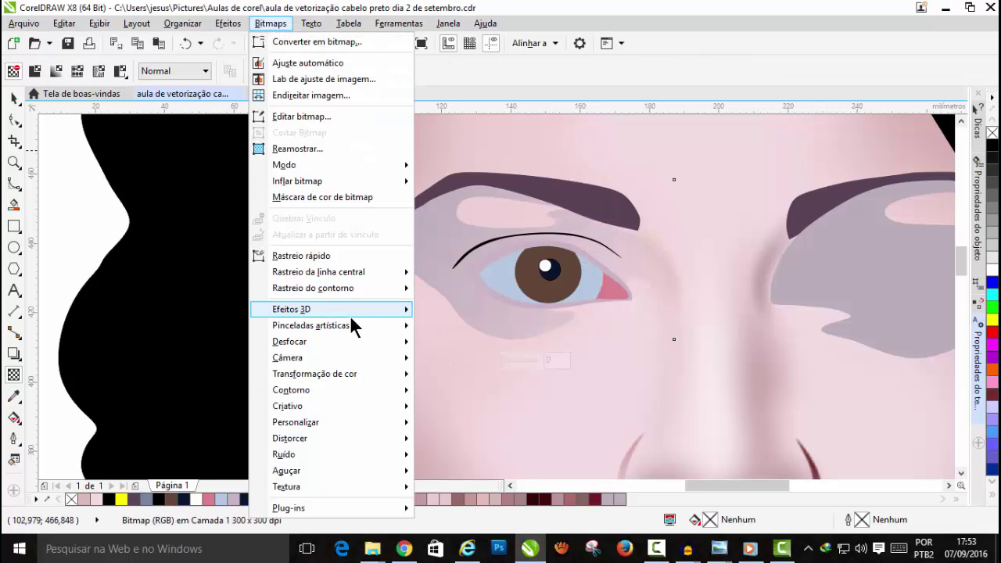
{"action": "mouse_move", "coordinate": [332, 340]}
{"action": "left_click", "coordinate": [494, 363]}
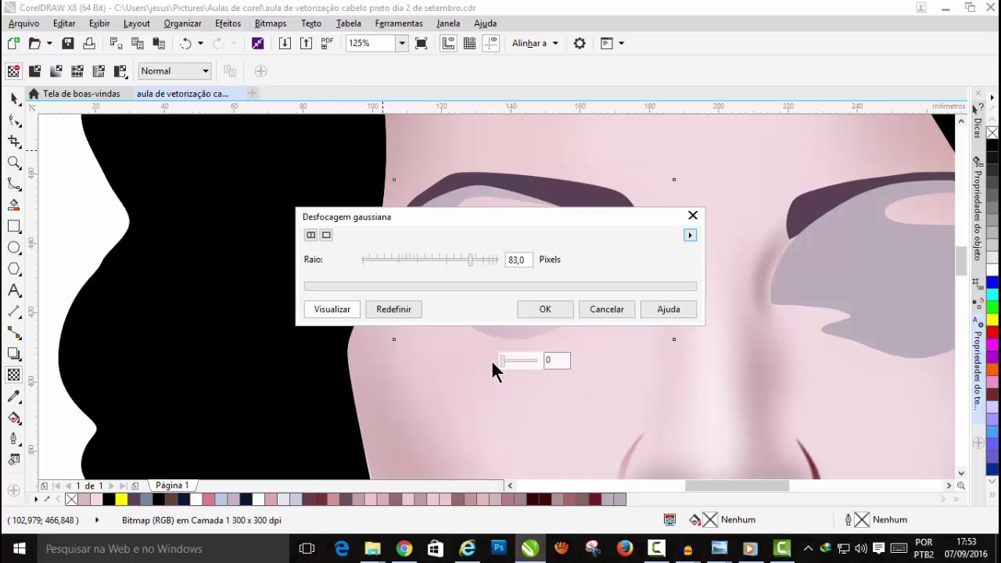
{"action": "left_click_drag", "start_coordinate": [511, 214], "coordinate": [778, 53]}
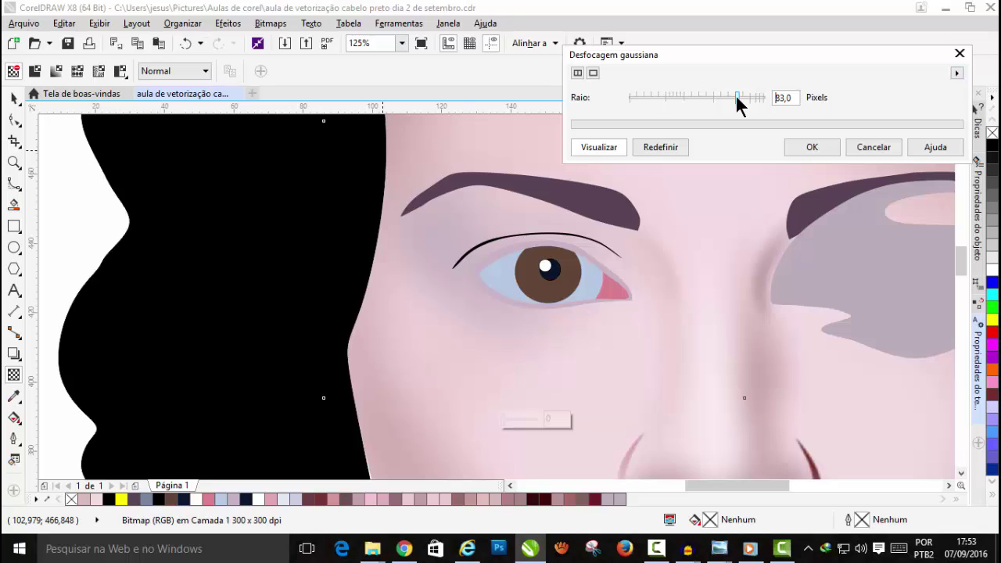
{"action": "left_click_drag", "start_coordinate": [735, 94], "coordinate": [692, 94]}
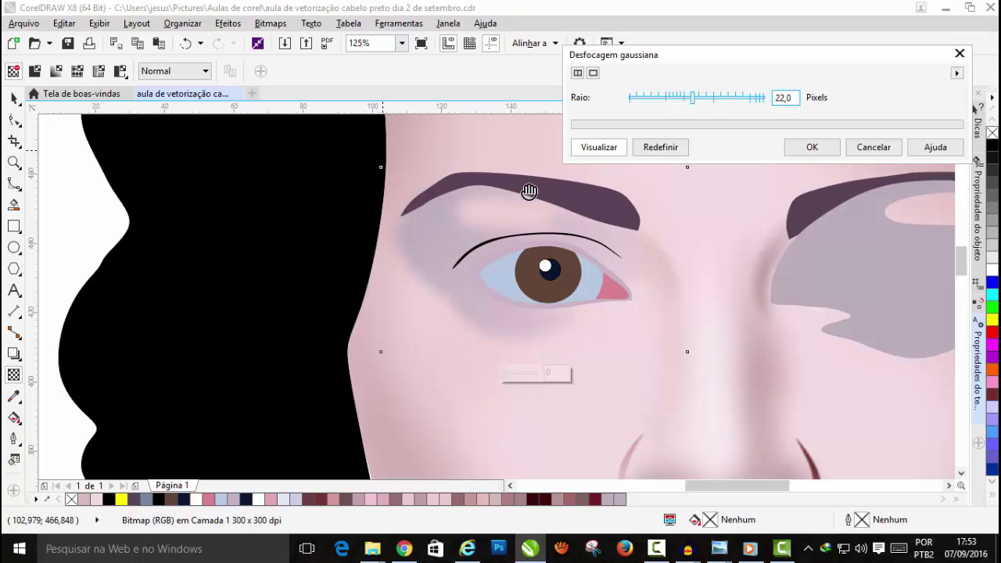
{"action": "left_click_drag", "start_coordinate": [685, 97], "coordinate": [703, 98]}
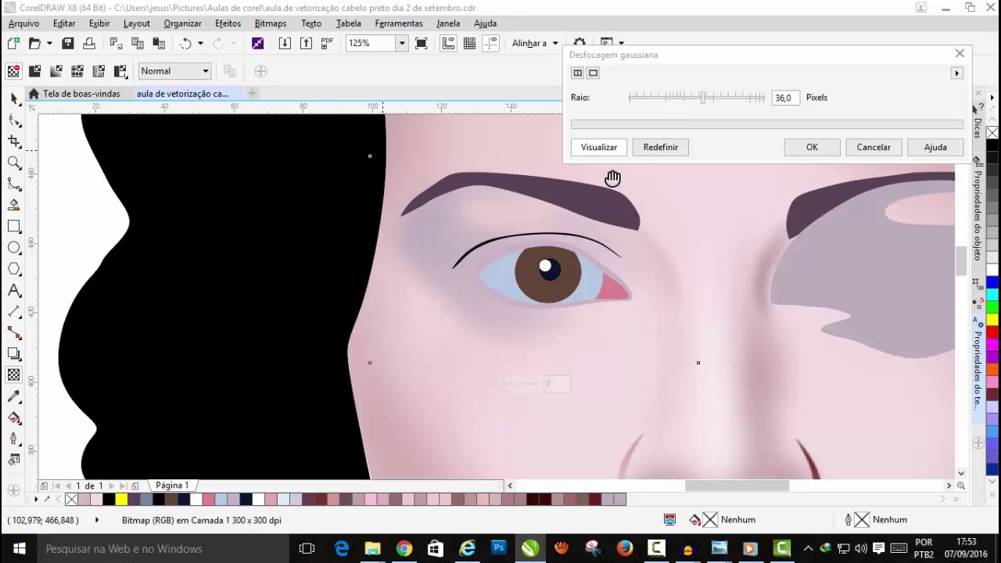
{"action": "left_click", "coordinate": [813, 151]}
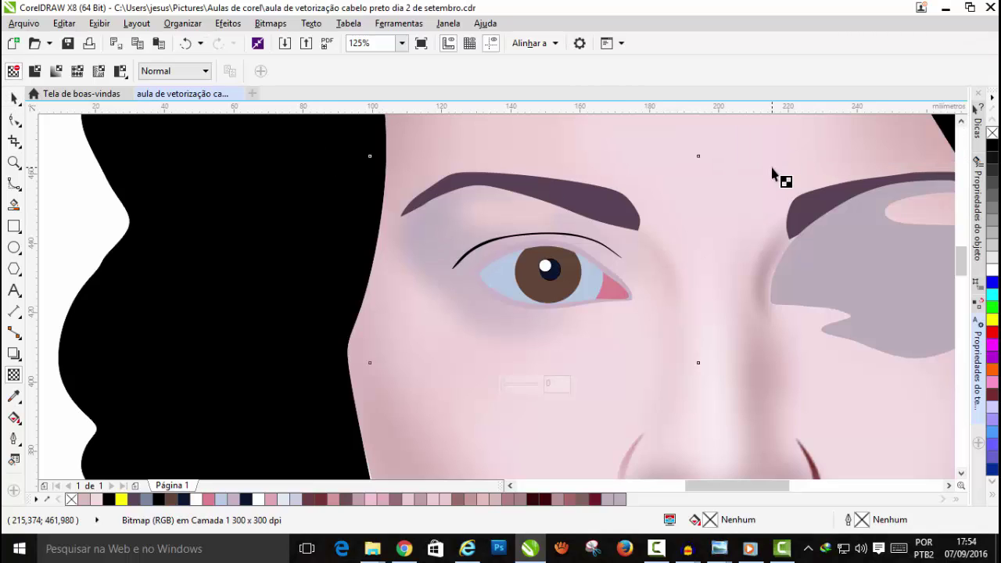
Step: Add a linear transparency to the blurred left-hand eyeshadow bitmap, fading from below the eyebrow outward to the temple
{"action": "scroll", "coordinate": [773, 174], "scroll_direction": "down", "scroll_amount": 3}
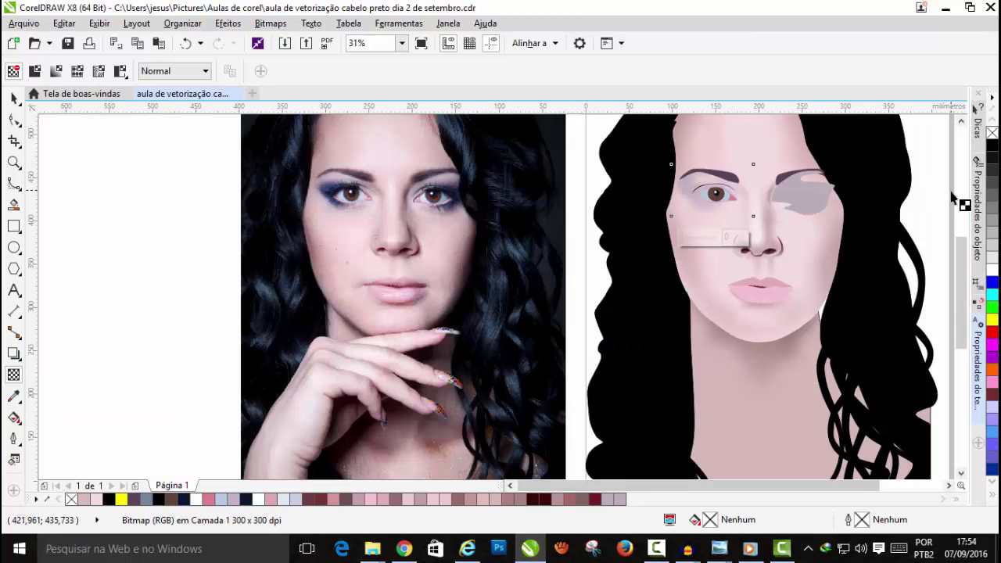
{"action": "left_click", "coordinate": [14, 99]}
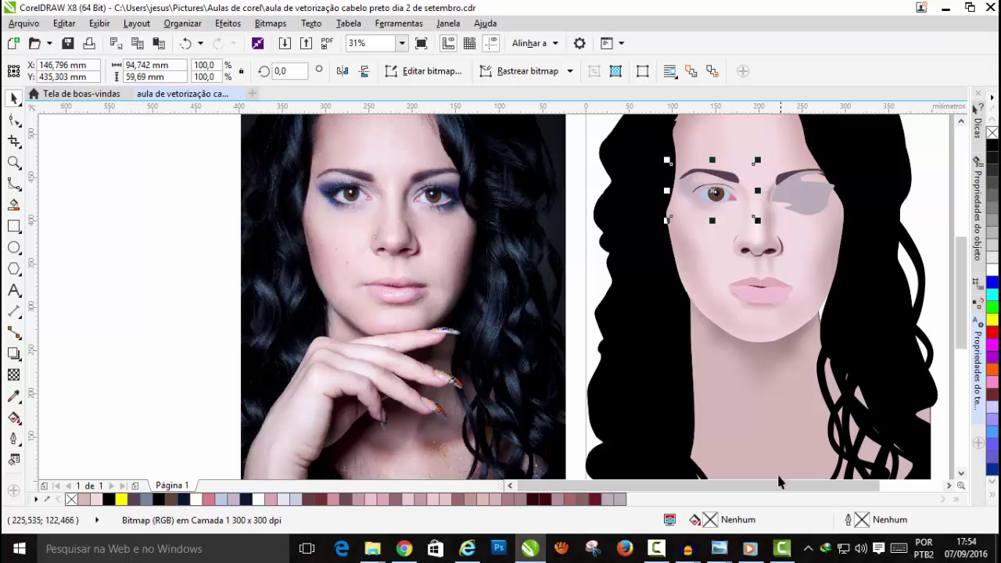
{"action": "scroll", "coordinate": [777, 485], "scroll_direction": "right", "scroll_amount": 3}
{"action": "left_click", "coordinate": [883, 223]}
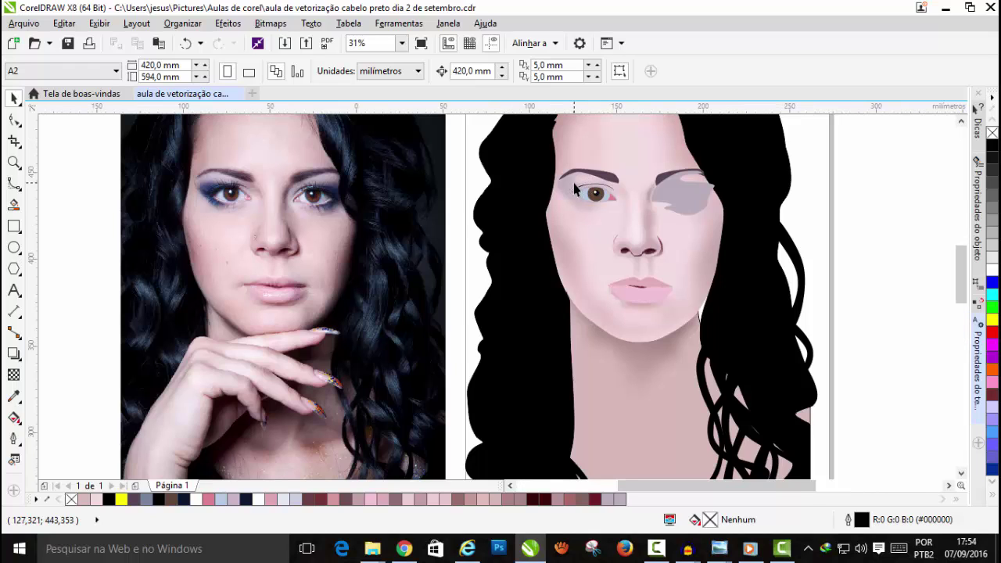
{"action": "scroll", "coordinate": [575, 189], "scroll_direction": "up", "scroll_amount": 1}
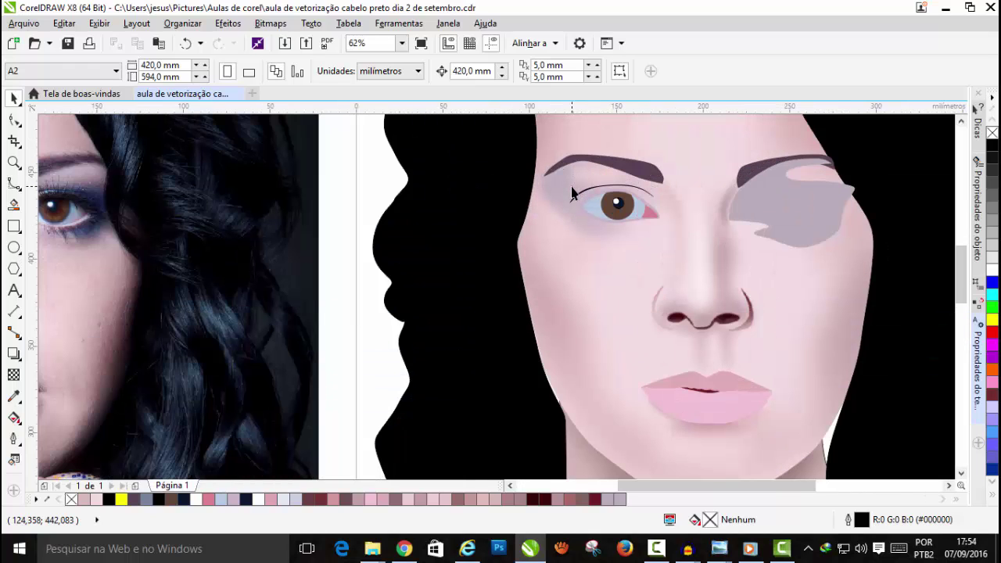
{"action": "scroll", "coordinate": [572, 193], "scroll_direction": "down", "scroll_amount": 1}
{"action": "scroll", "coordinate": [572, 193], "scroll_direction": "up", "scroll_amount": 3}
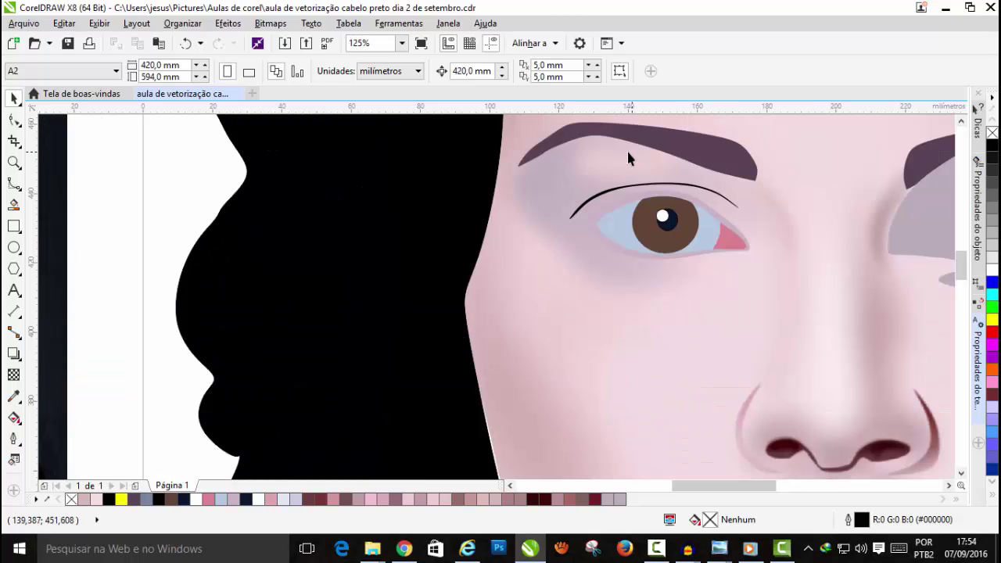
{"action": "left_click", "coordinate": [551, 184]}
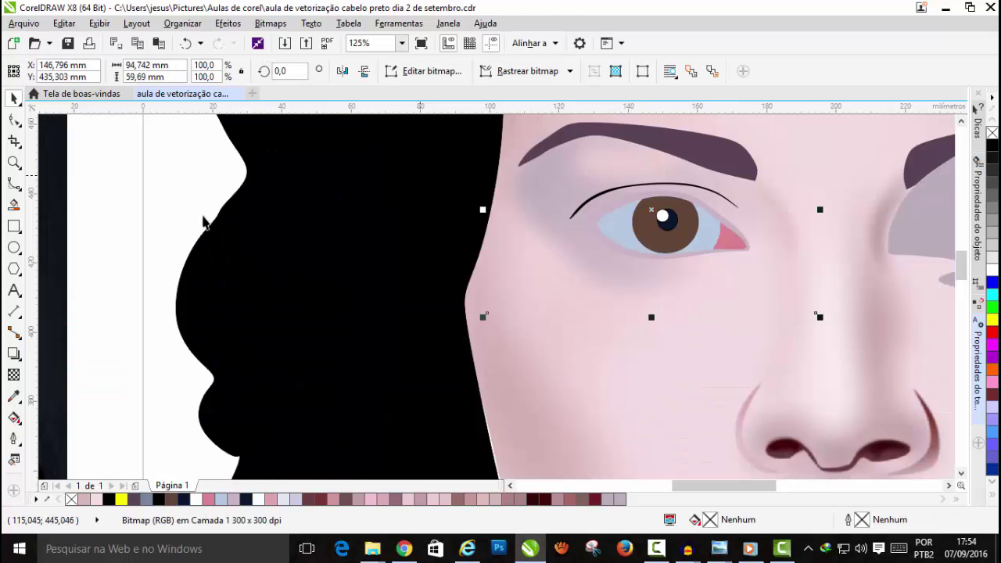
{"action": "left_click", "coordinate": [13, 375]}
{"action": "left_click_drag", "start_coordinate": [598, 169], "coordinate": [448, 232]}
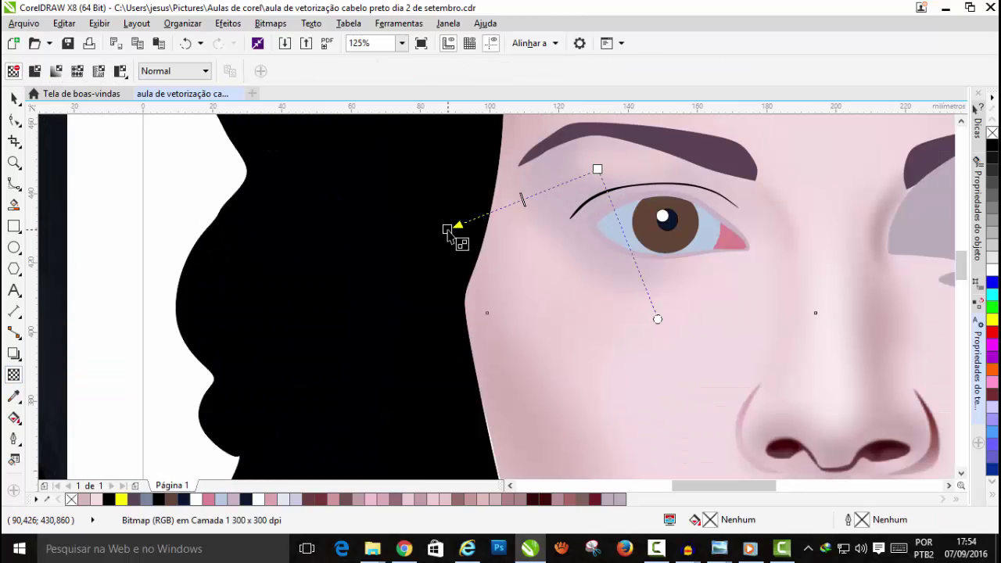
{"action": "left_click_drag", "start_coordinate": [599, 168], "coordinate": [625, 158]}
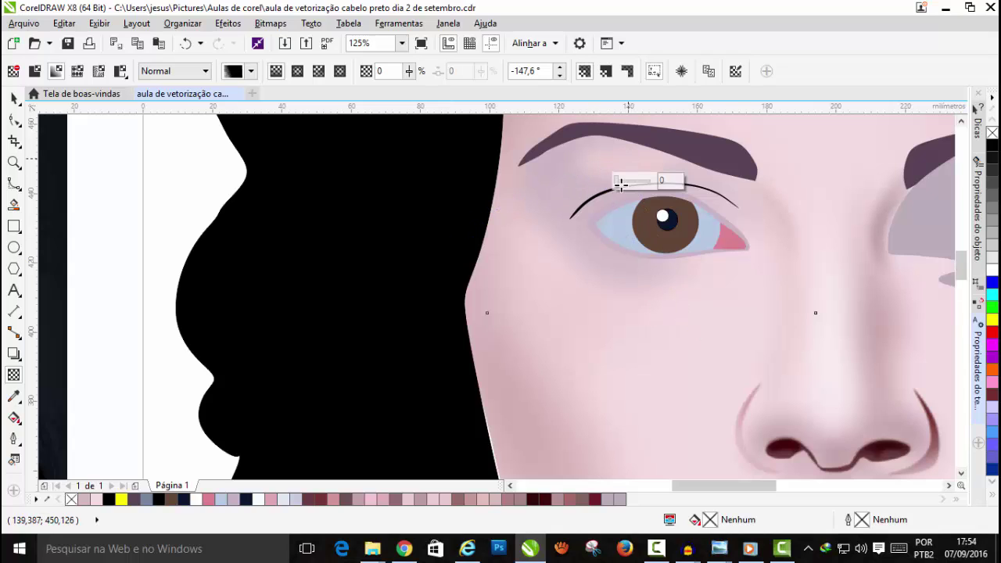
{"action": "left_click", "coordinate": [13, 99]}
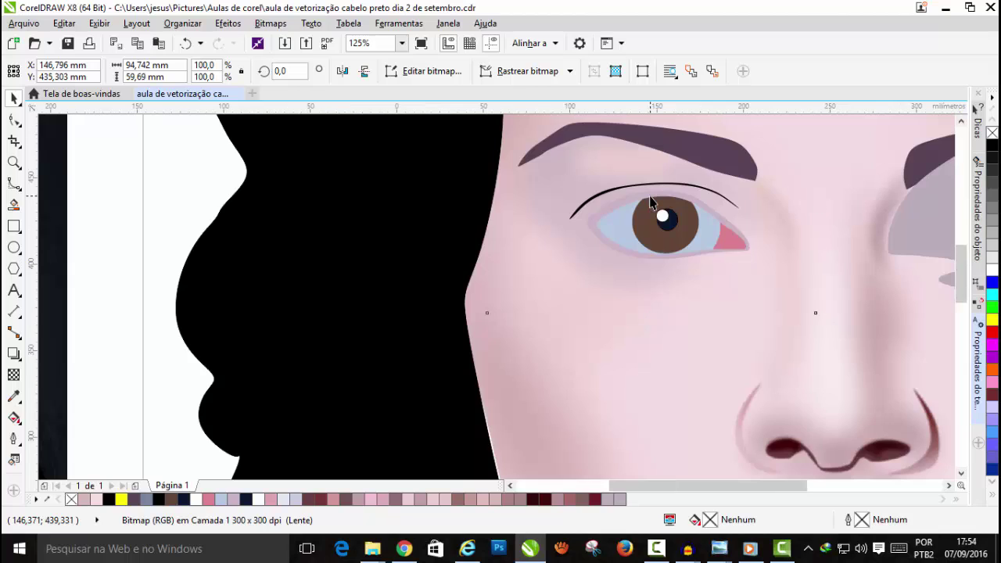
Step: Place the blurred left-hand eyeshadow bitmap inside the face shape with PowerClip and deselect it
{"action": "scroll", "coordinate": [654, 201], "scroll_direction": "down", "scroll_amount": 4}
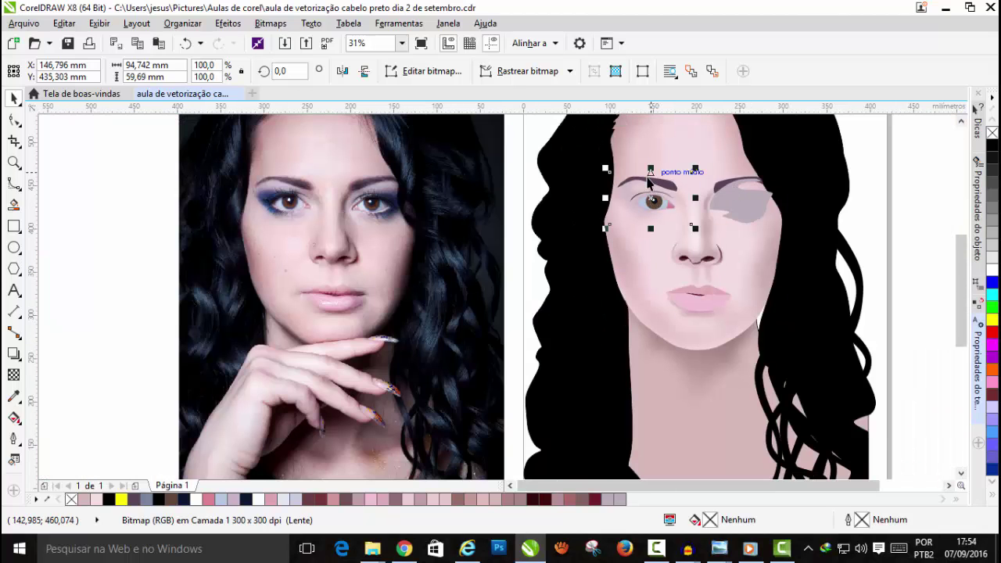
{"action": "scroll", "coordinate": [657, 184], "scroll_direction": "up", "scroll_amount": 4}
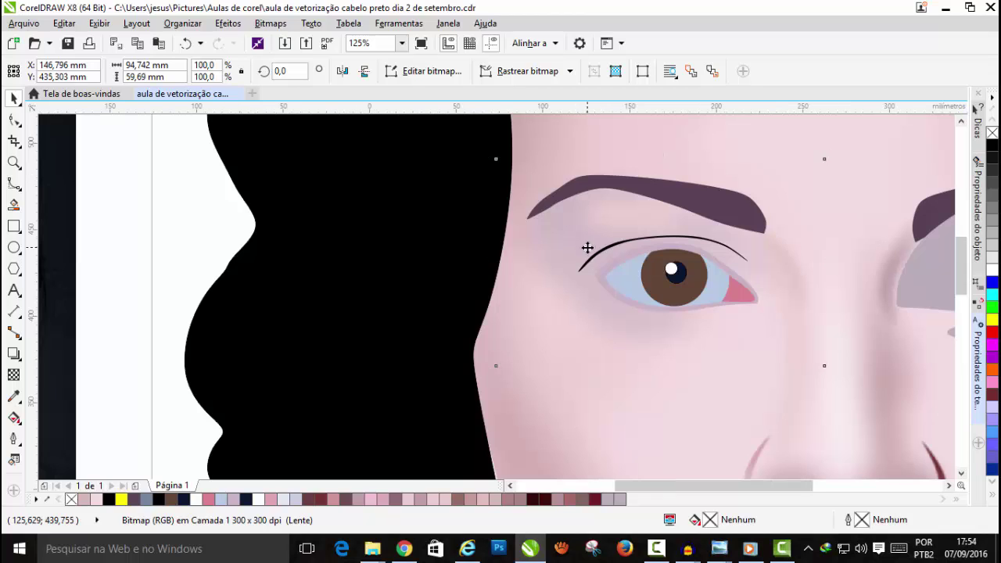
{"action": "scroll", "coordinate": [587, 247], "scroll_direction": "down", "scroll_amount": 2}
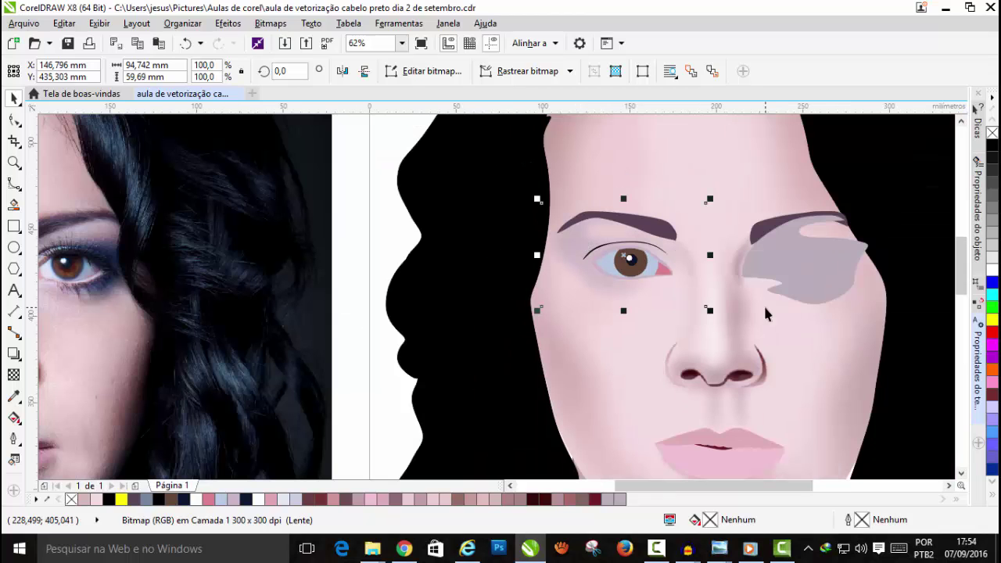
{"action": "left_click", "coordinate": [227, 24]}
{"action": "mouse_move", "coordinate": [319, 223]}
{"action": "left_click", "coordinate": [438, 215]}
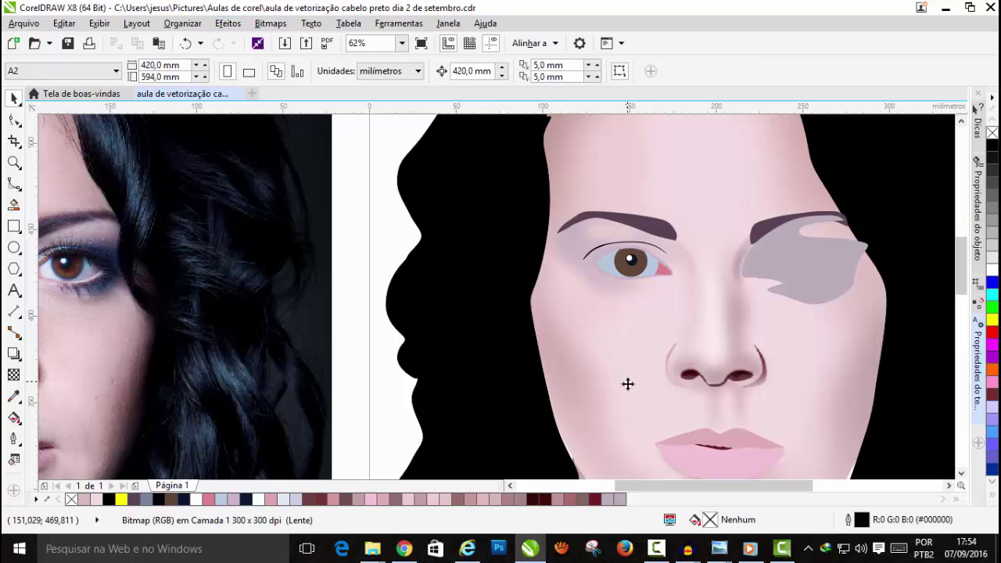
{"action": "left_click", "coordinate": [618, 367]}
{"action": "left_click", "coordinate": [370, 173]}
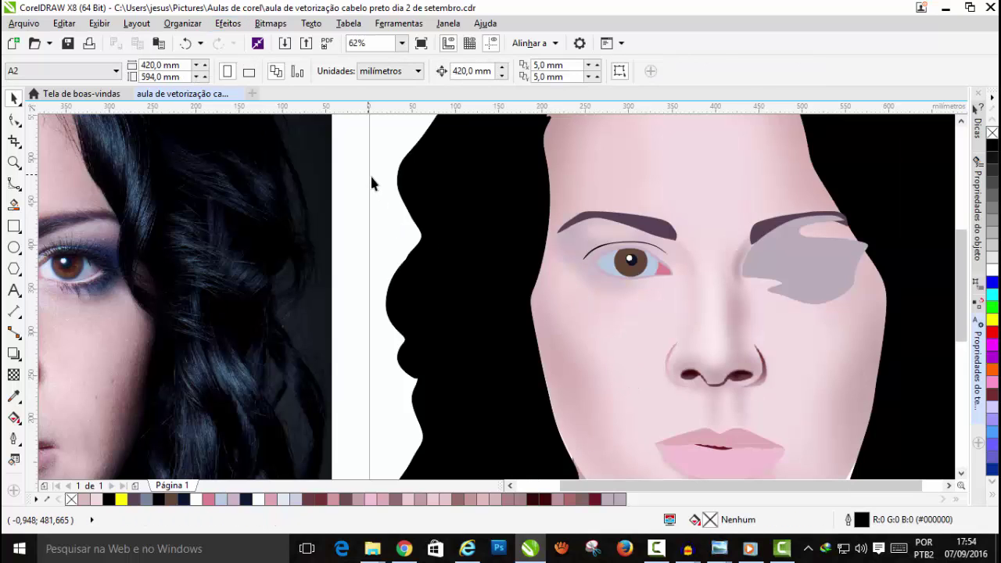
Step: Trace the blue eyeshadow around the photo's left-hand eye as a closed B-Spline shape and fill it with the sampled blue, without outline
{"action": "scroll", "coordinate": [372, 180], "scroll_direction": "down", "scroll_amount": 2}
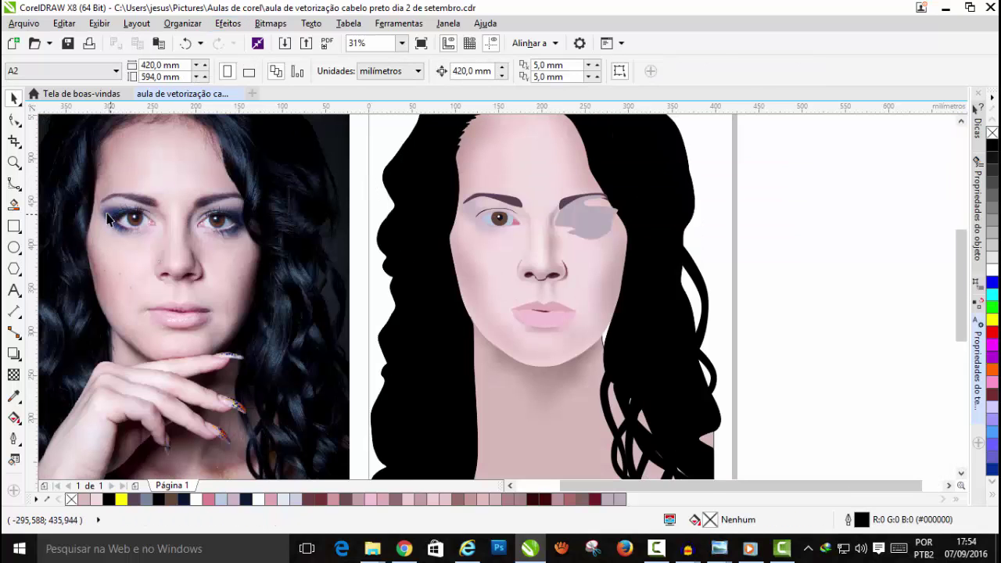
{"action": "scroll", "coordinate": [102, 217], "scroll_direction": "up", "scroll_amount": 2}
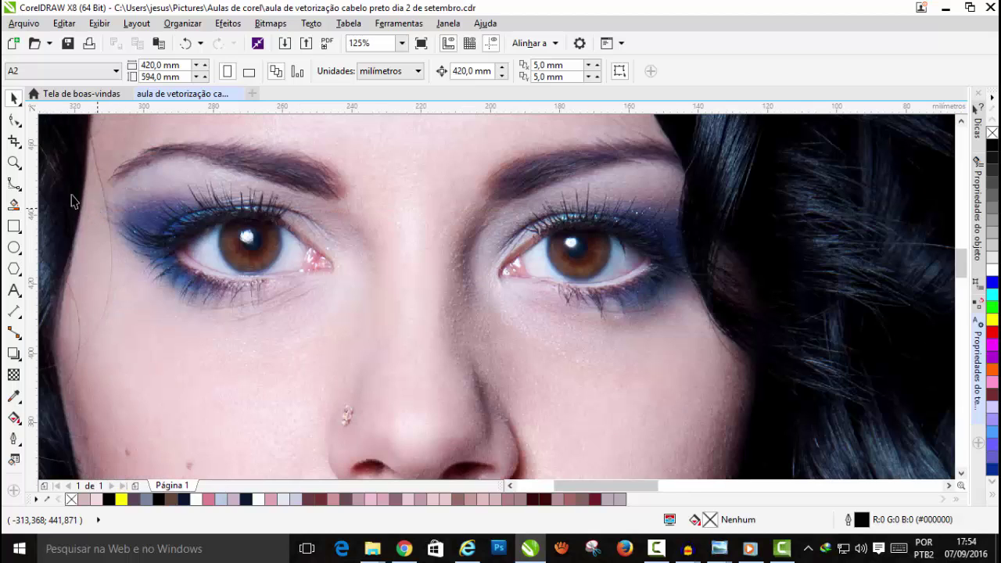
{"action": "left_click", "coordinate": [262, 377]}
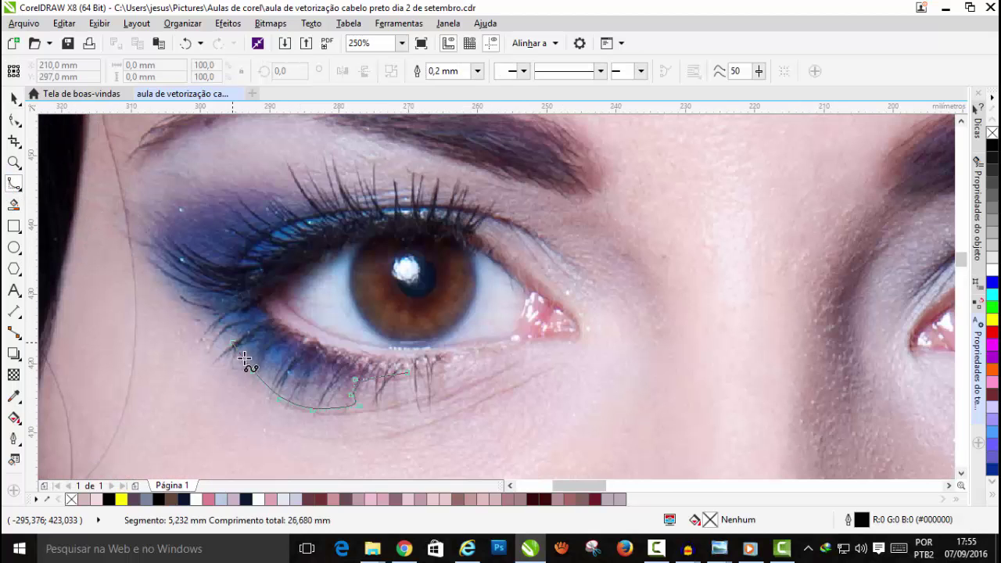
{"action": "left_click", "coordinate": [227, 336]}
{"action": "left_click", "coordinate": [173, 304]}
{"action": "left_click", "coordinate": [127, 168]}
{"action": "left_click", "coordinate": [188, 134]}
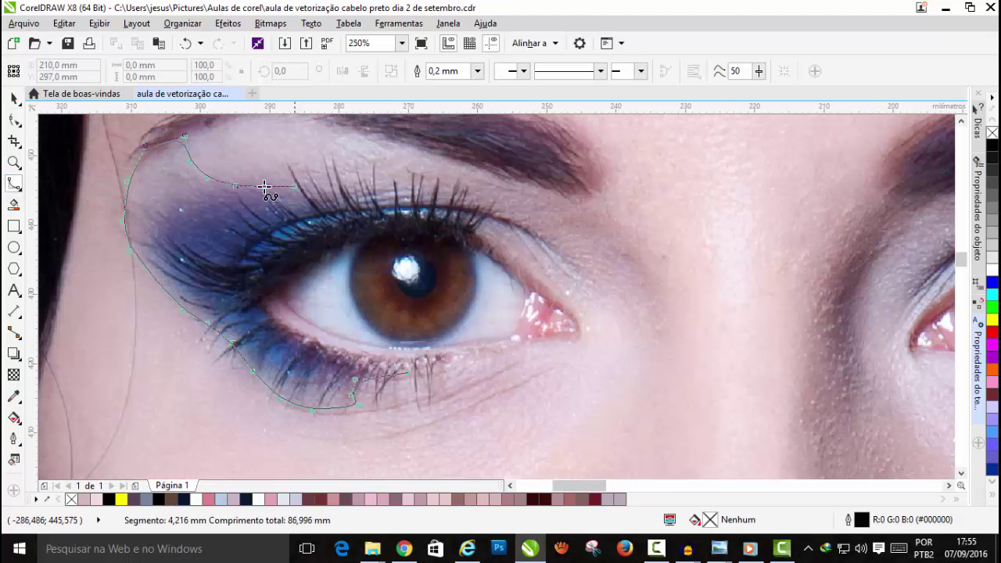
{"action": "left_click", "coordinate": [329, 187]}
{"action": "left_click", "coordinate": [509, 211]}
{"action": "double_click", "coordinate": [462, 225]}
{"action": "left_click", "coordinate": [269, 324]}
{"action": "left_click", "coordinate": [232, 235]}
Step: Trace the blue eyeshadow around the photo's right-hand eye as a closed B-Spline shape, filled with the same blue and without outline
{"action": "scroll", "coordinate": [245, 269], "scroll_direction": "up", "scroll_amount": 3}
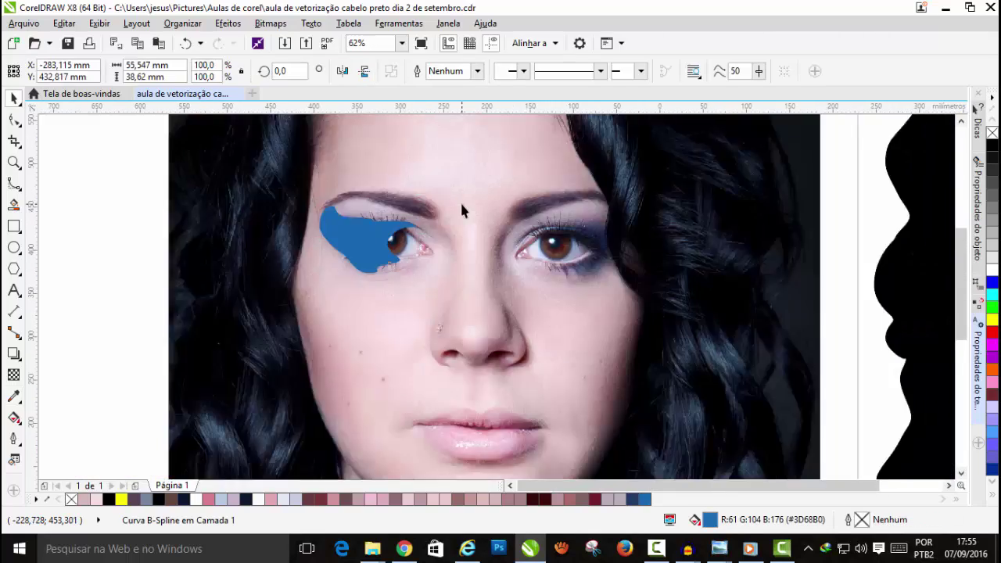
{"action": "scroll", "coordinate": [461, 211], "scroll_direction": "up", "scroll_amount": 1}
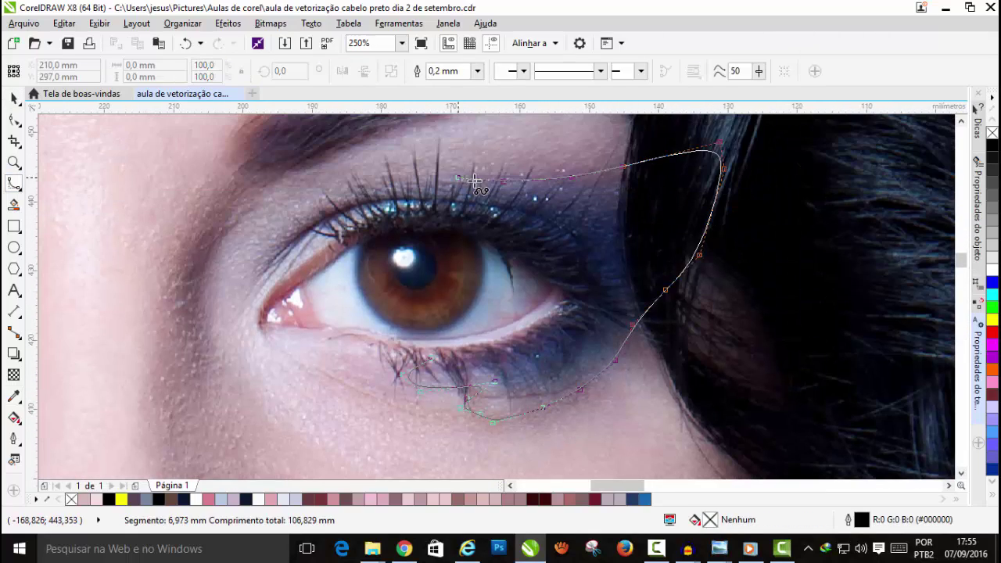
{"action": "double_click", "coordinate": [643, 313]}
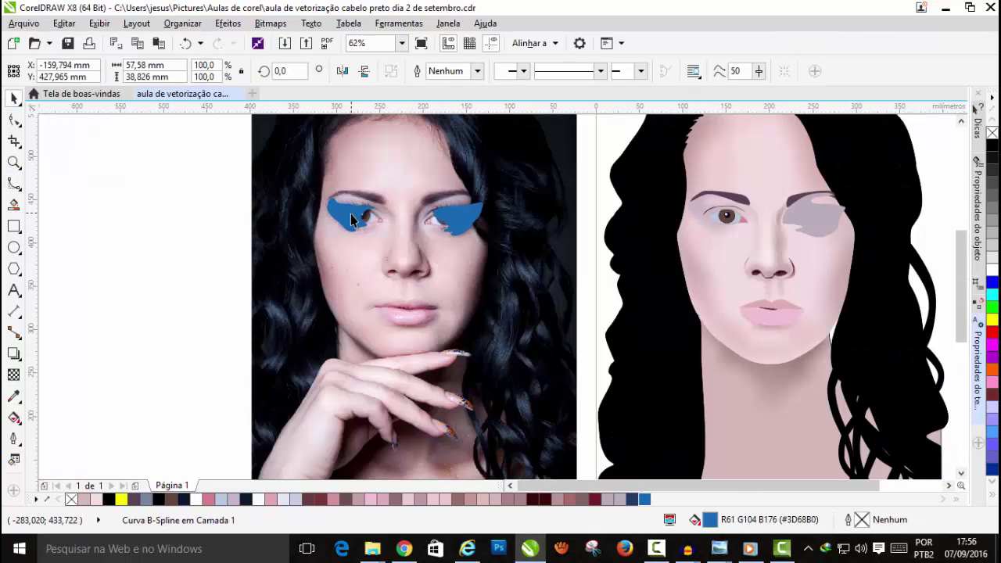
Step: Move the left-hand blue eyeshadow shape 420 mm to the right, onto the illustrated eye
{"action": "scroll", "coordinate": [351, 213], "scroll_direction": "down", "scroll_amount": 1}
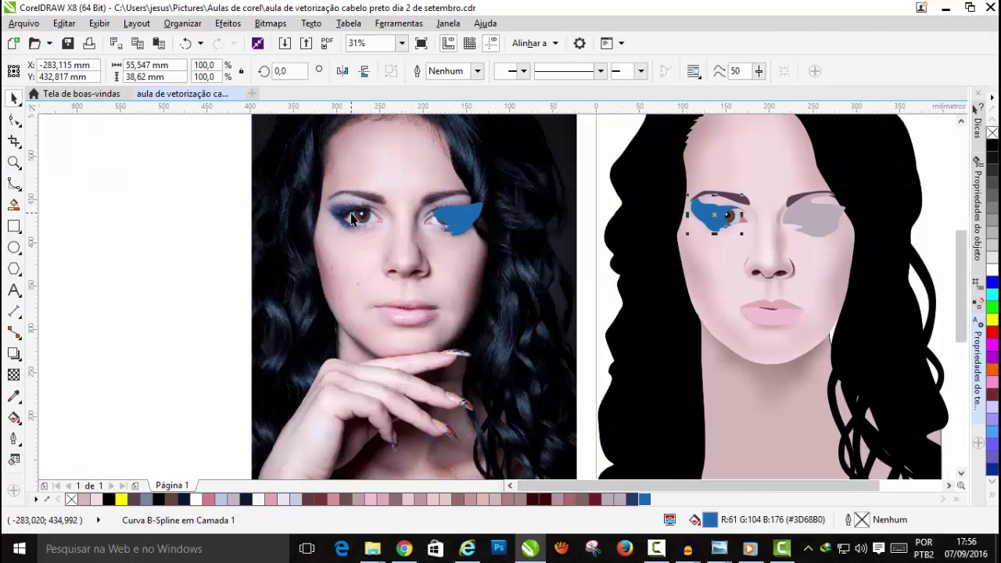
{"action": "scroll", "coordinate": [739, 210], "scroll_direction": "up", "scroll_amount": 4}
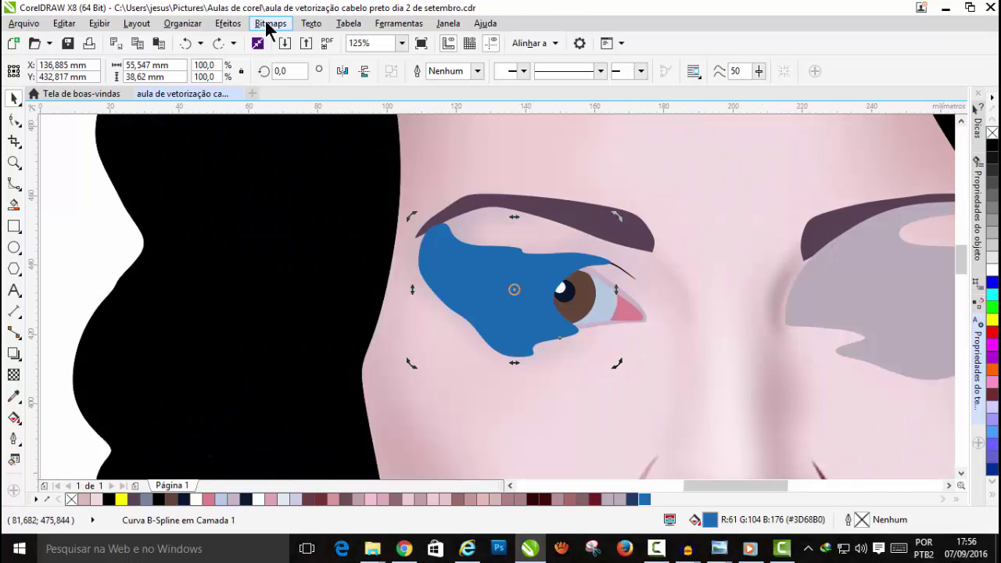
Step: Convert the blue eyeshadow shape on the illustrated left-hand eye into a 300 dpi RGB bitmap
{"action": "left_click", "coordinate": [270, 23]}
{"action": "left_click", "coordinate": [286, 41]}
{"action": "left_click", "coordinate": [474, 353]}
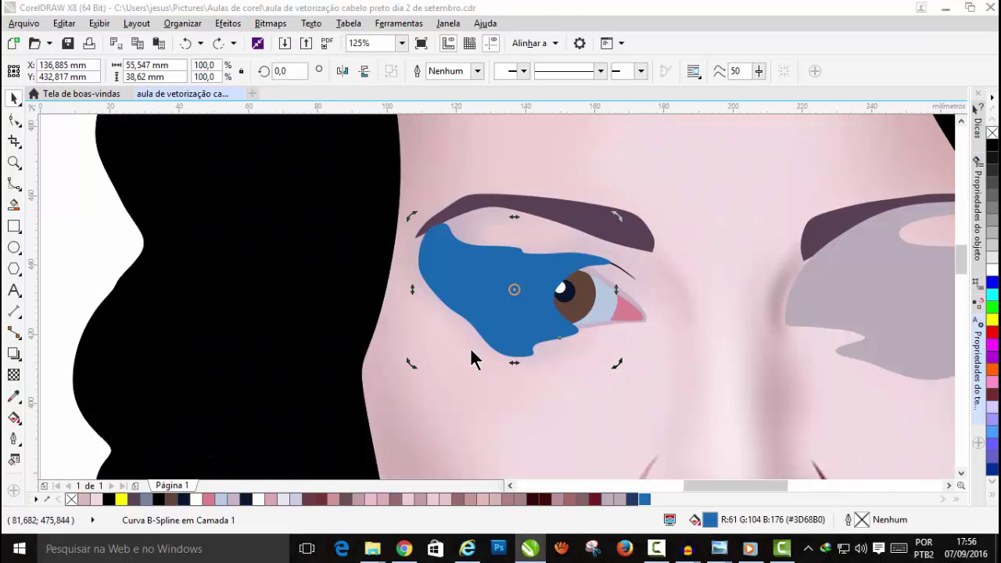
Step: Apply a Gaussian blur with a 64-pixel radius to the blue eyeshadow bitmap
{"action": "left_click", "coordinate": [270, 25]}
{"action": "mouse_move", "coordinate": [320, 343]}
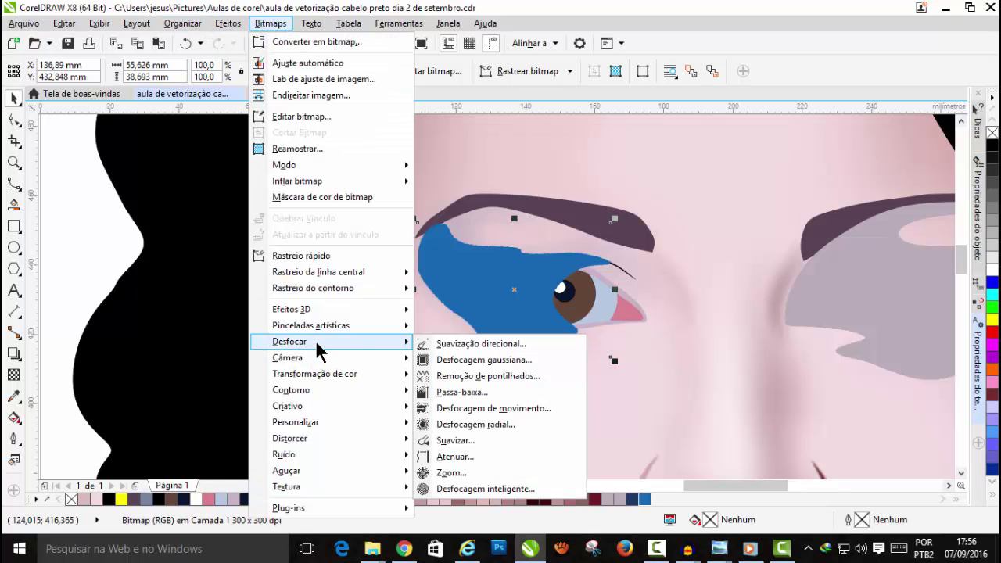
{"action": "left_click", "coordinate": [437, 361]}
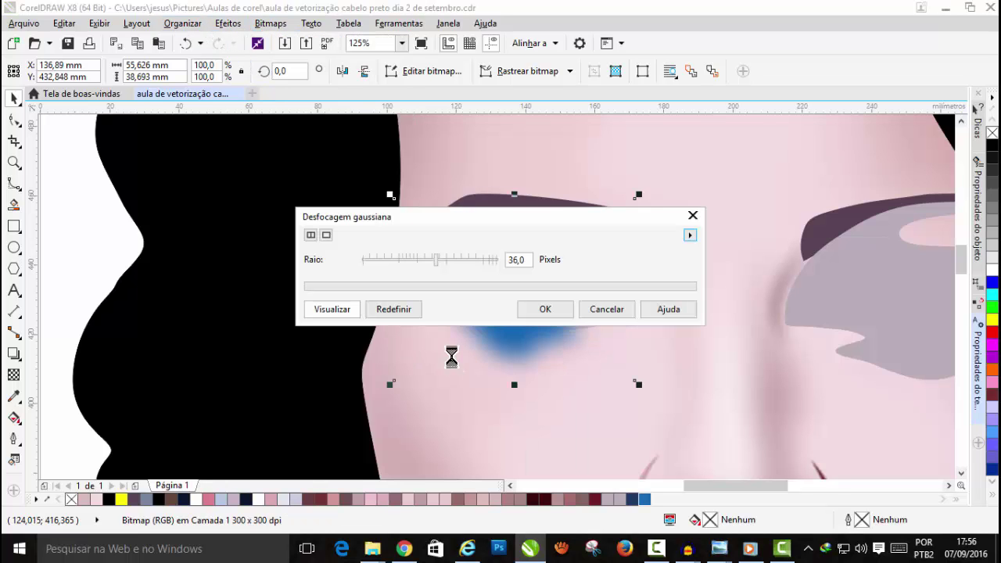
{"action": "left_click_drag", "start_coordinate": [485, 217], "coordinate": [761, 44]}
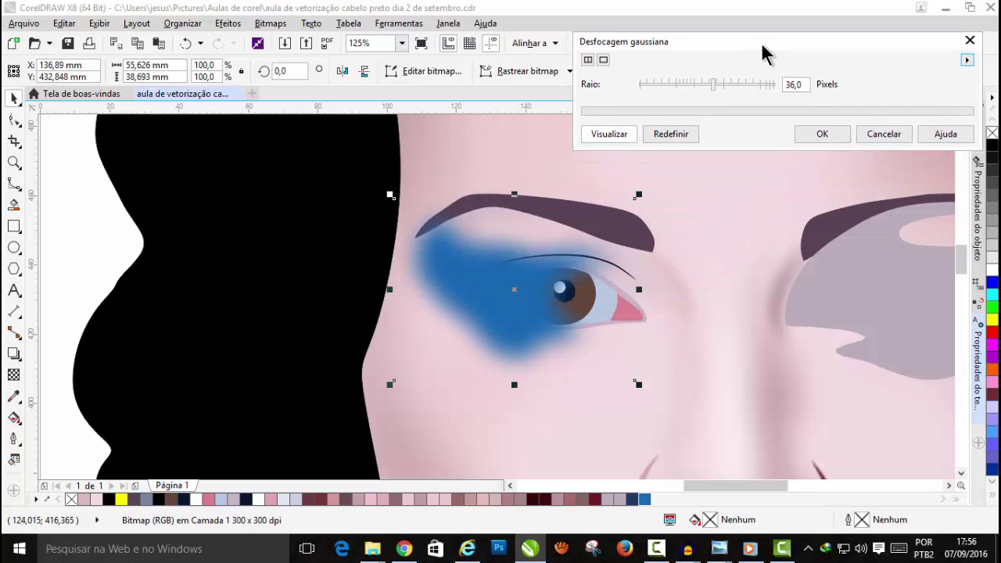
{"action": "left_click_drag", "start_coordinate": [714, 84], "coordinate": [731, 88]}
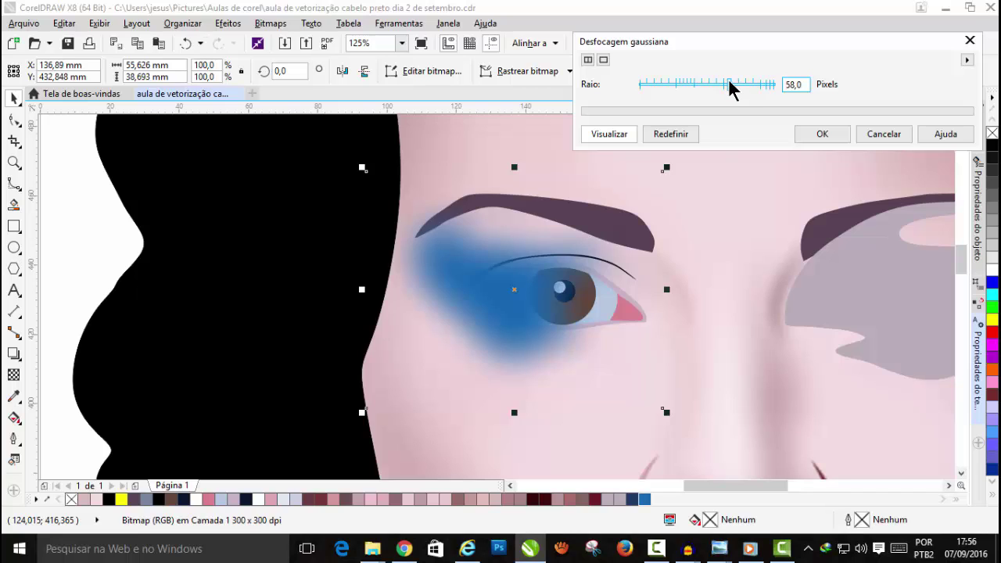
{"action": "left_click_drag", "start_coordinate": [730, 88], "coordinate": [735, 88]}
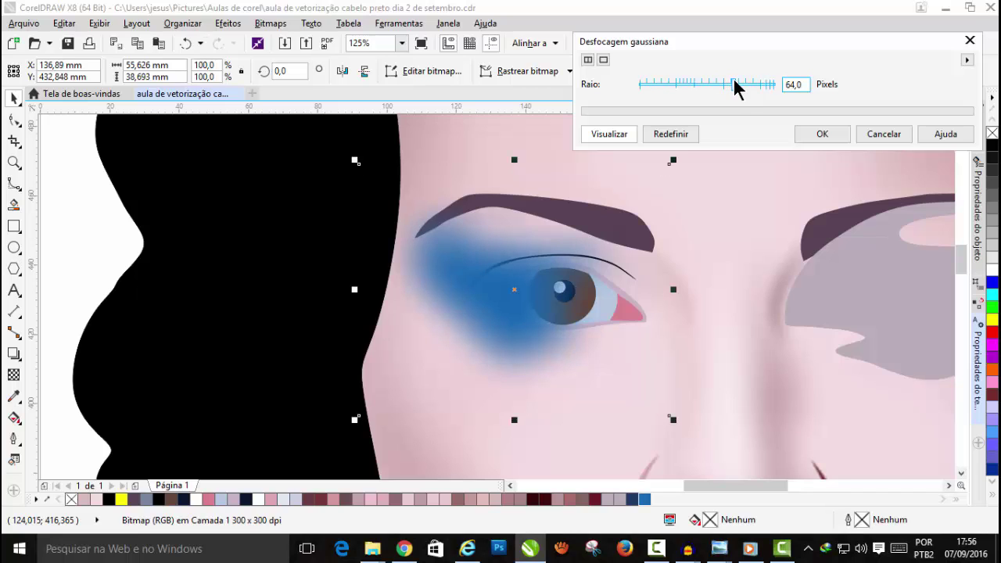
{"action": "left_click", "coordinate": [815, 146]}
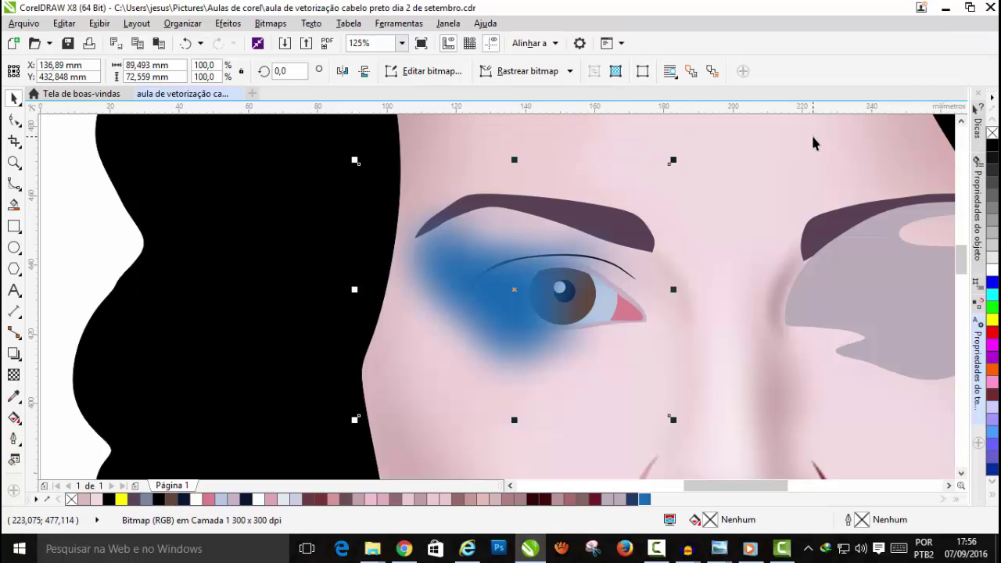
Step: Order the blurred blue eyeshadow directly in front of the face shape so it lies behind the eye
{"action": "left_click", "coordinate": [183, 22]}
{"action": "mouse_move", "coordinate": [219, 78]}
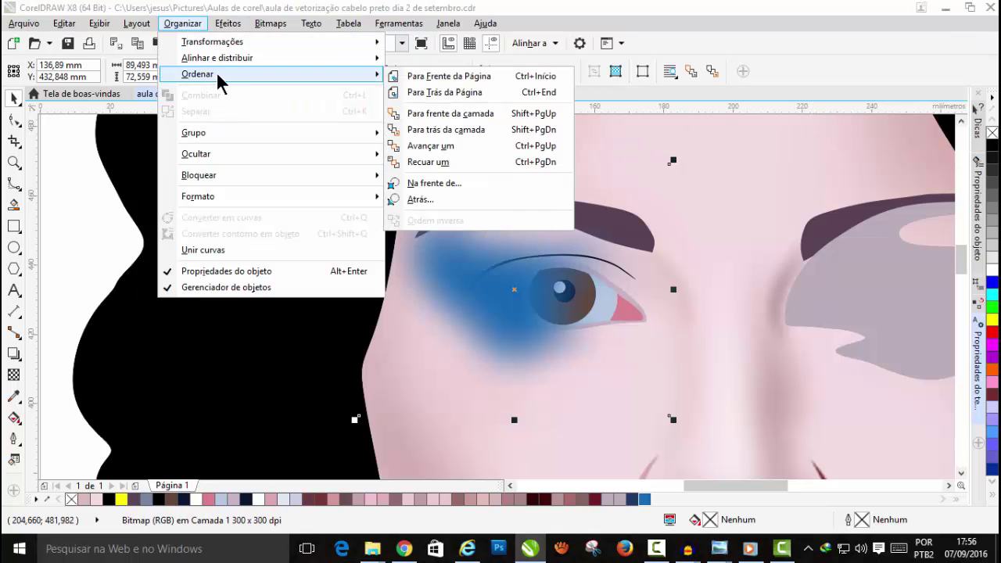
{"action": "left_click", "coordinate": [475, 182]}
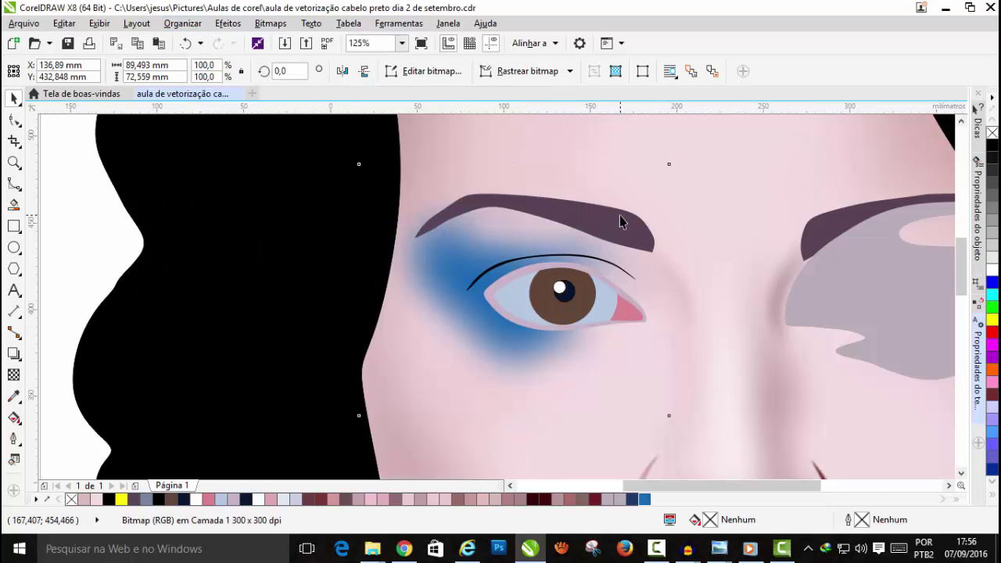
Step: Fade the blue eyeshadow with a linear transparency from the eyebrow down to the cheek at about -96.8°, with an intermediate node of 32% at position 40%
{"action": "scroll", "coordinate": [619, 215], "scroll_direction": "down", "scroll_amount": 2}
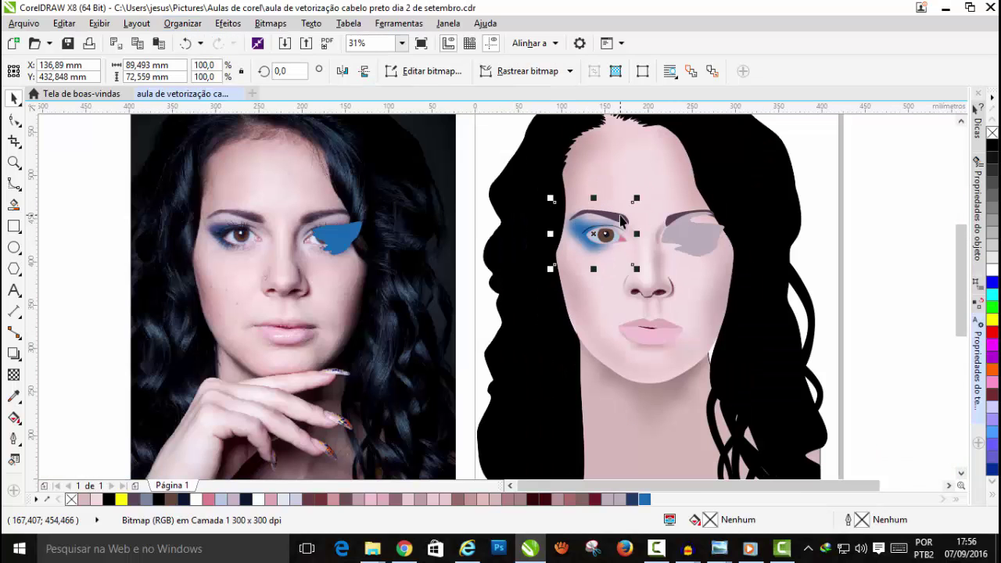
{"action": "scroll", "coordinate": [219, 247], "scroll_direction": "up", "scroll_amount": 2}
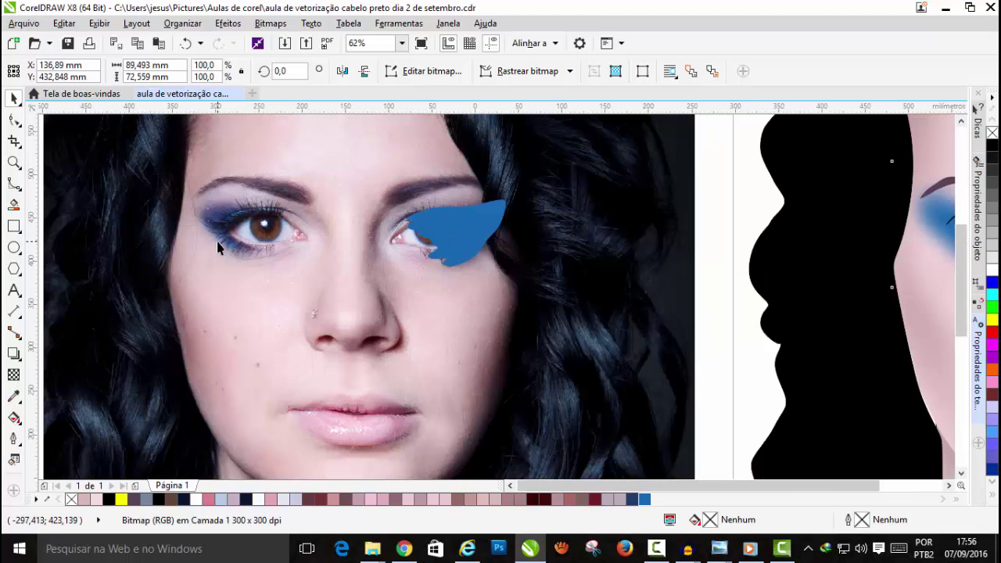
{"action": "scroll", "coordinate": [219, 247], "scroll_direction": "down", "scroll_amount": 2}
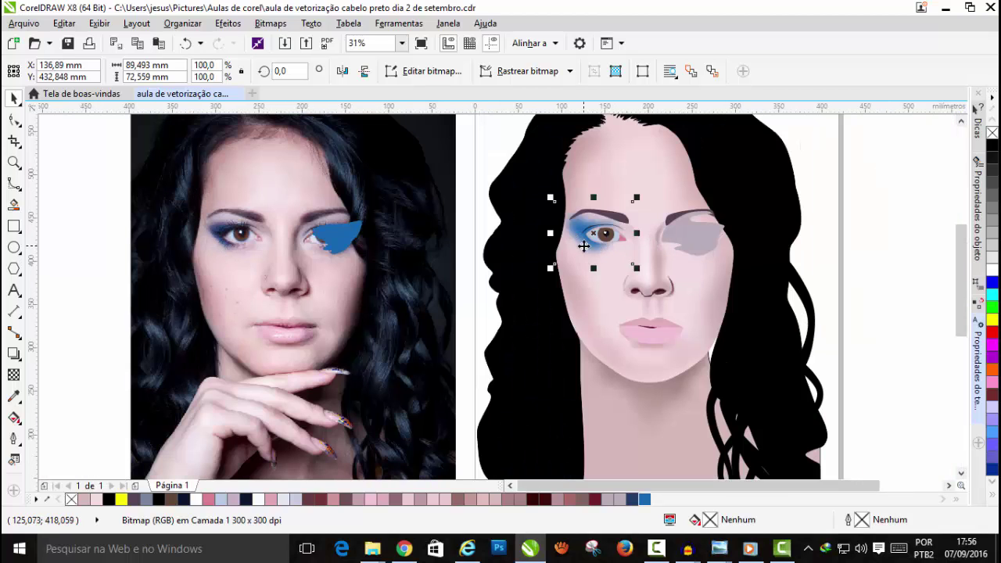
{"action": "scroll", "coordinate": [583, 247], "scroll_direction": "up", "scroll_amount": 4}
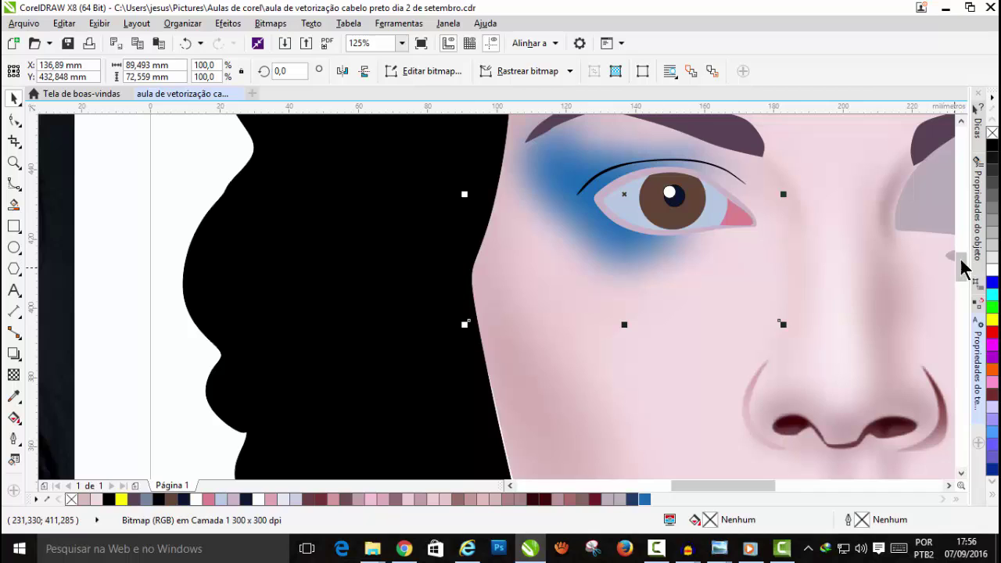
{"action": "left_click_drag", "start_coordinate": [965, 270], "coordinate": [963, 261]}
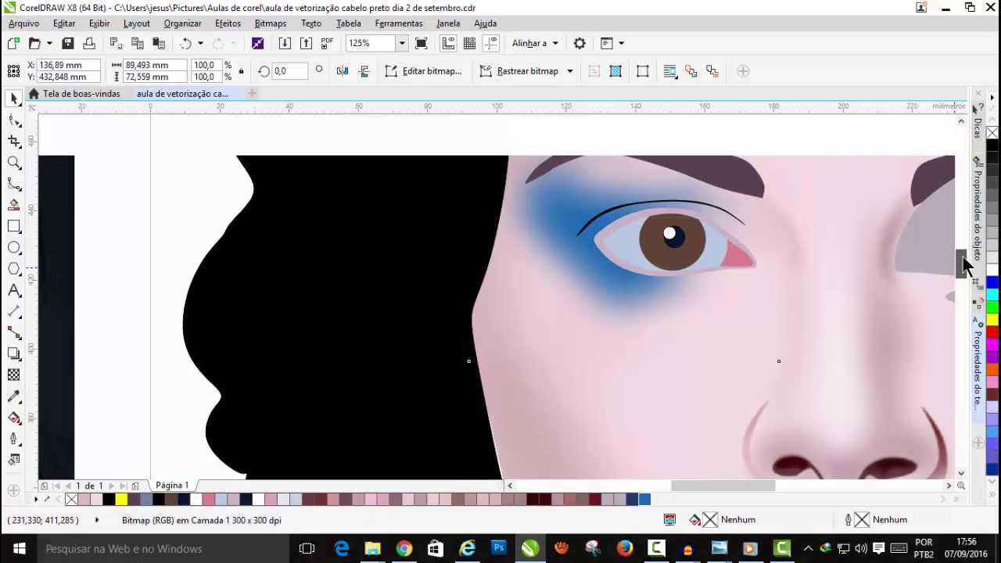
{"action": "left_click", "coordinate": [13, 374]}
{"action": "left_click_drag", "start_coordinate": [730, 185], "coordinate": [552, 324]}
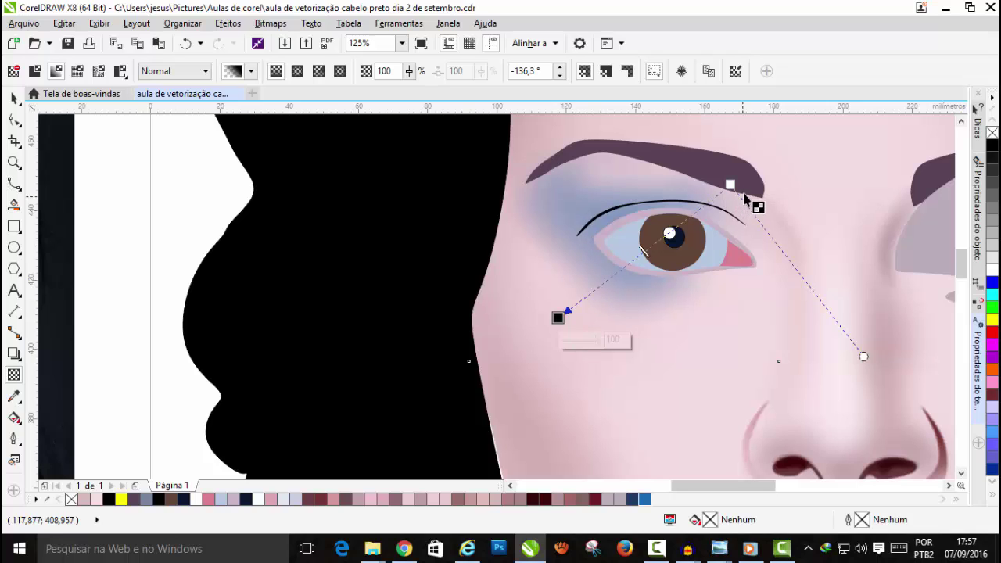
{"action": "left_click_drag", "start_coordinate": [727, 185], "coordinate": [609, 168]}
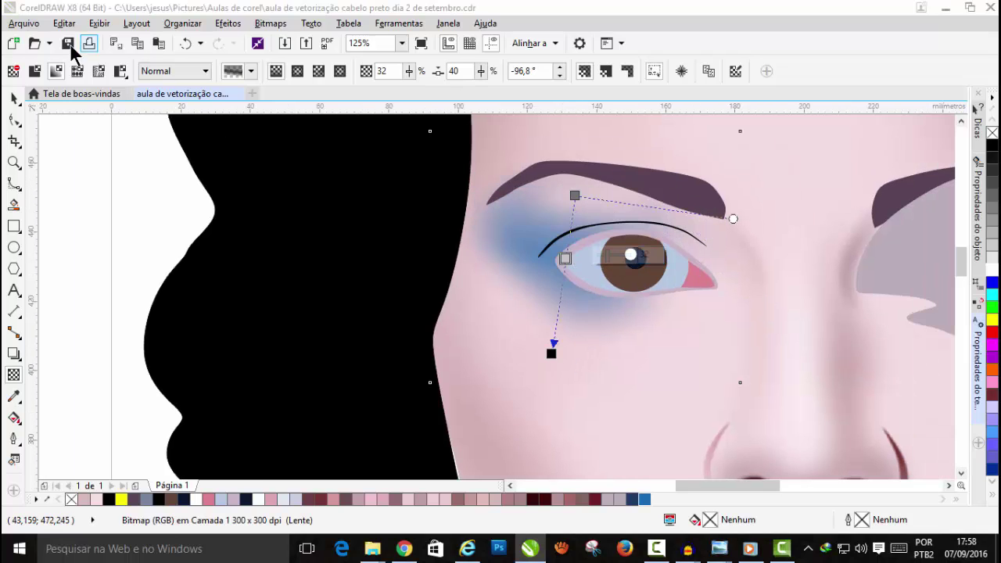
{"action": "left_click", "coordinate": [14, 97]}
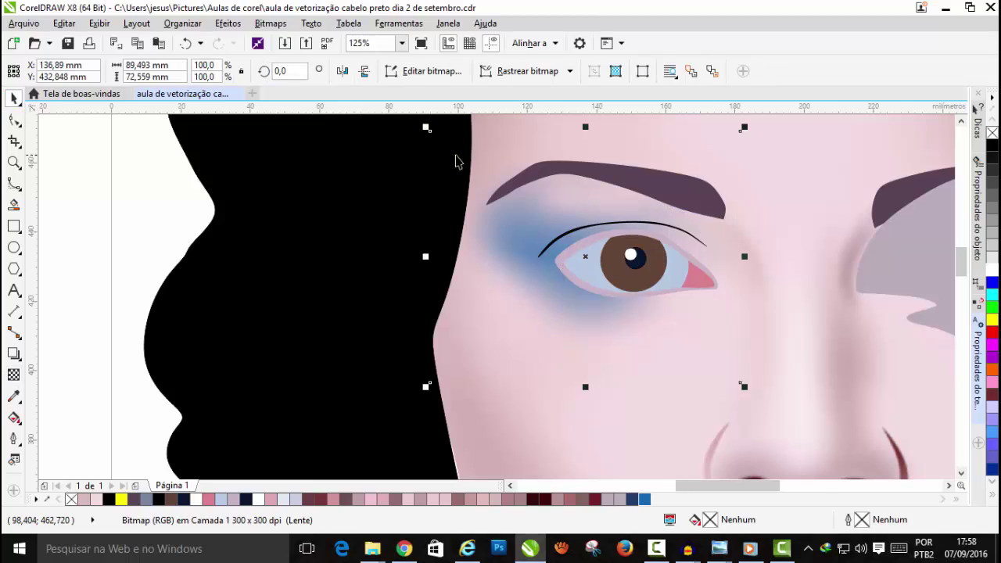
Step: Place the faded blue eyeshadow bitmap inside the face shape with PowerClip and deselect it
{"action": "scroll", "coordinate": [462, 164], "scroll_direction": "down", "scroll_amount": 2}
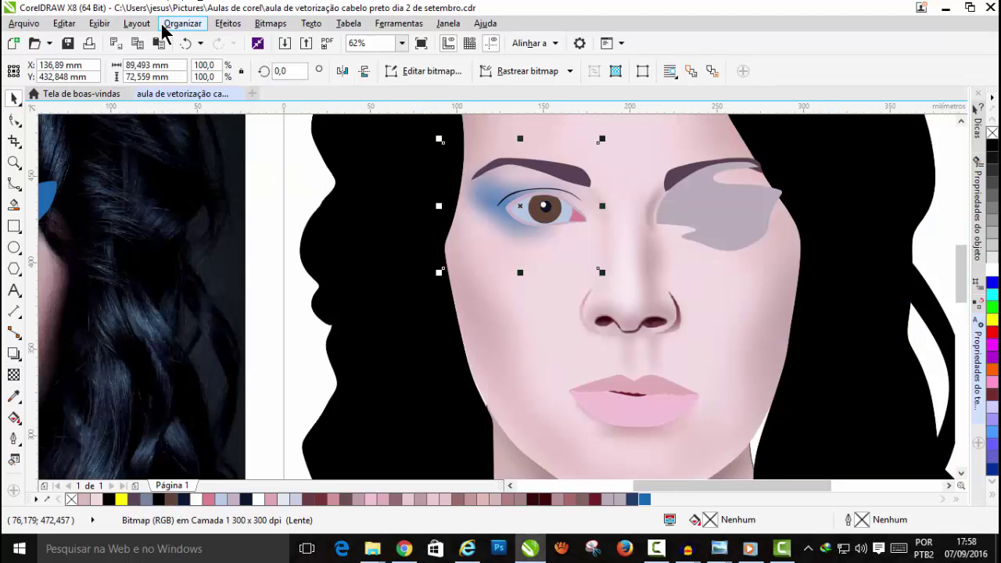
{"action": "left_click", "coordinate": [227, 24]}
{"action": "mouse_move", "coordinate": [269, 213]}
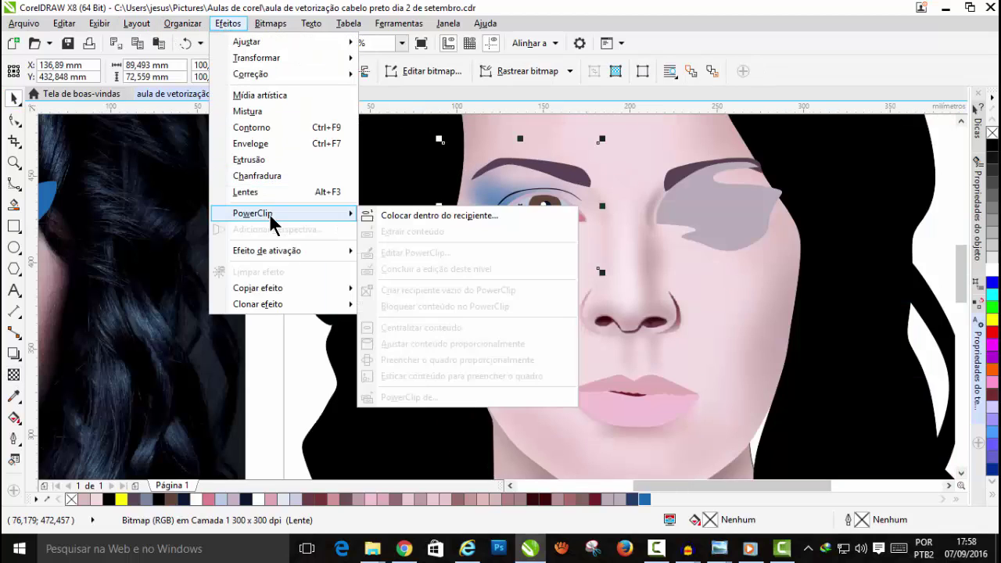
{"action": "left_click", "coordinate": [400, 216]}
{"action": "left_click", "coordinate": [732, 363]}
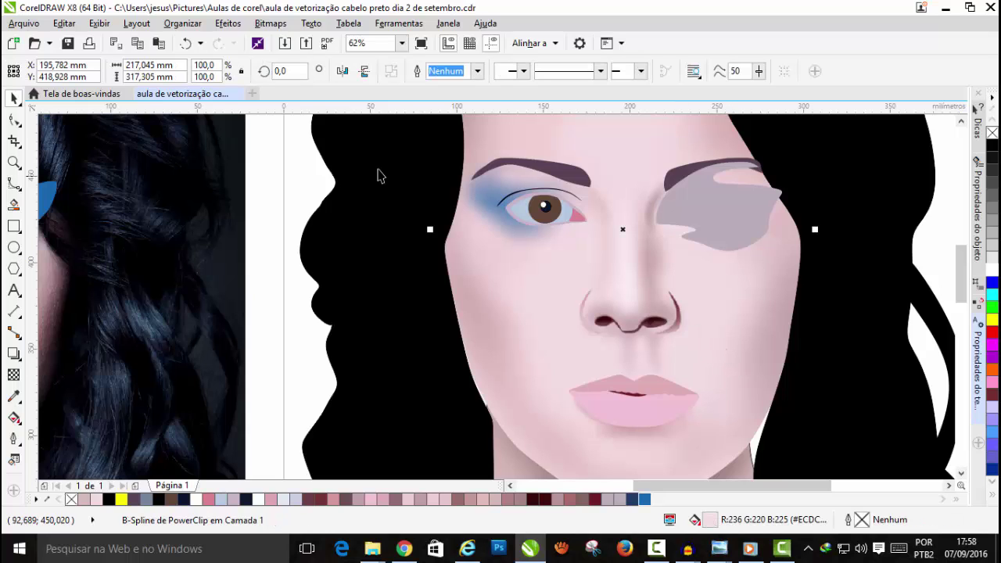
{"action": "left_click", "coordinate": [298, 167]}
{"action": "scroll", "coordinate": [595, 210], "scroll_direction": "down", "scroll_amount": 2}
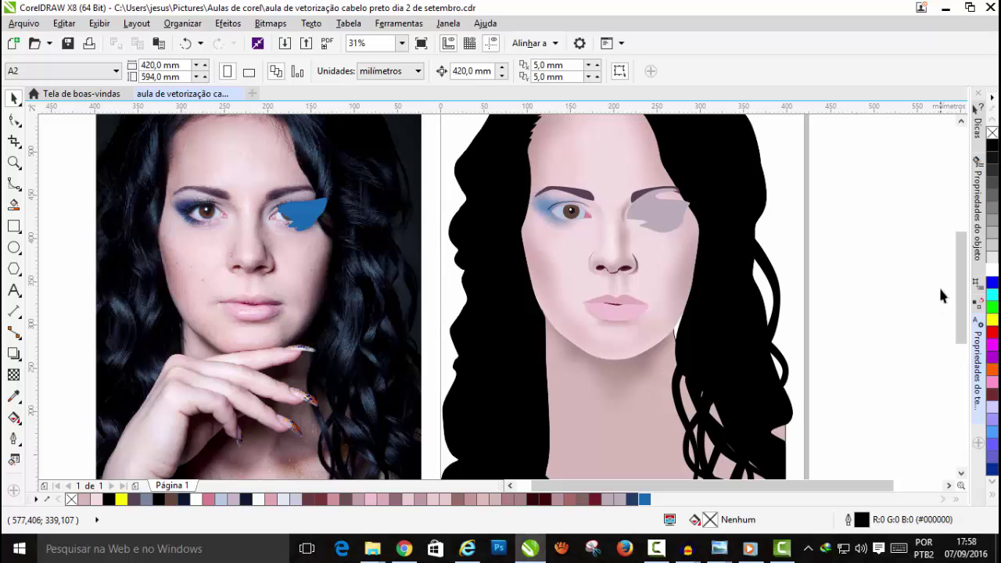
{"action": "left_click_drag", "start_coordinate": [965, 287], "coordinate": [961, 266]}
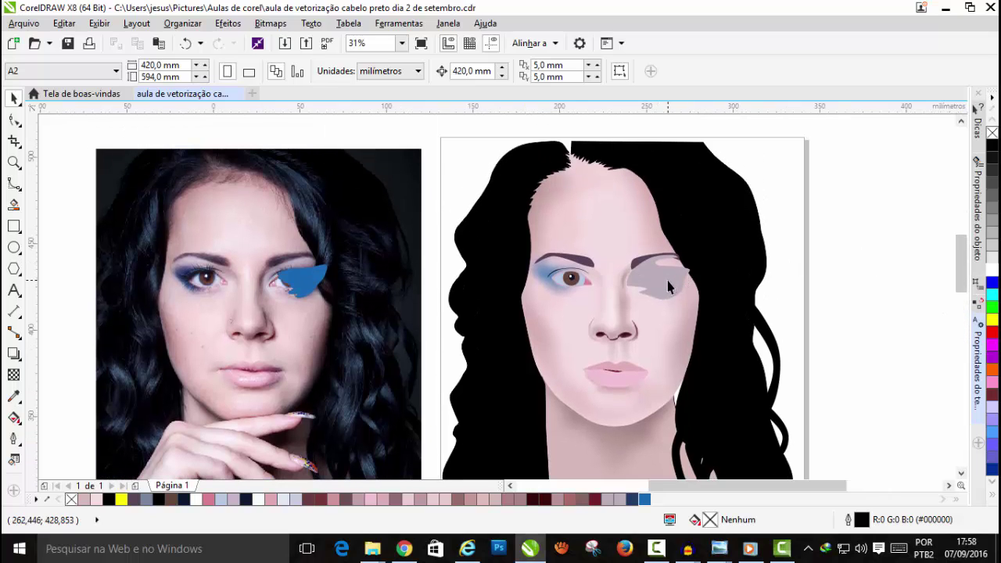
{"action": "scroll", "coordinate": [669, 286], "scroll_direction": "up", "scroll_amount": 2}
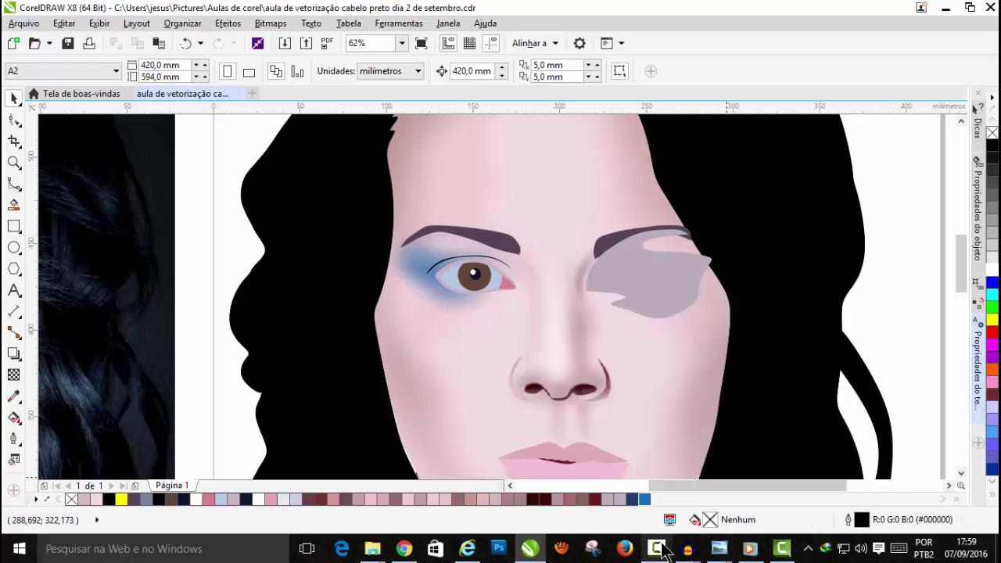
{"action": "left_click", "coordinate": [750, 552]}
{"action": "left_click", "coordinate": [927, 485]}
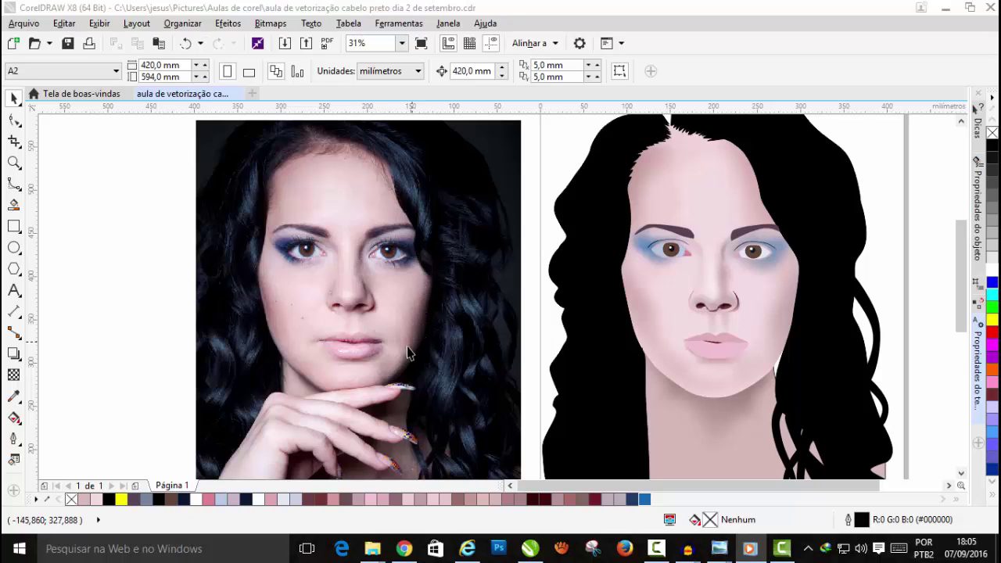
Step: Draw a closed B-Spline shadow shape along the illustrated jaw, with its point reaching down from the chin onto the neck
{"action": "left_click", "coordinate": [14, 185]}
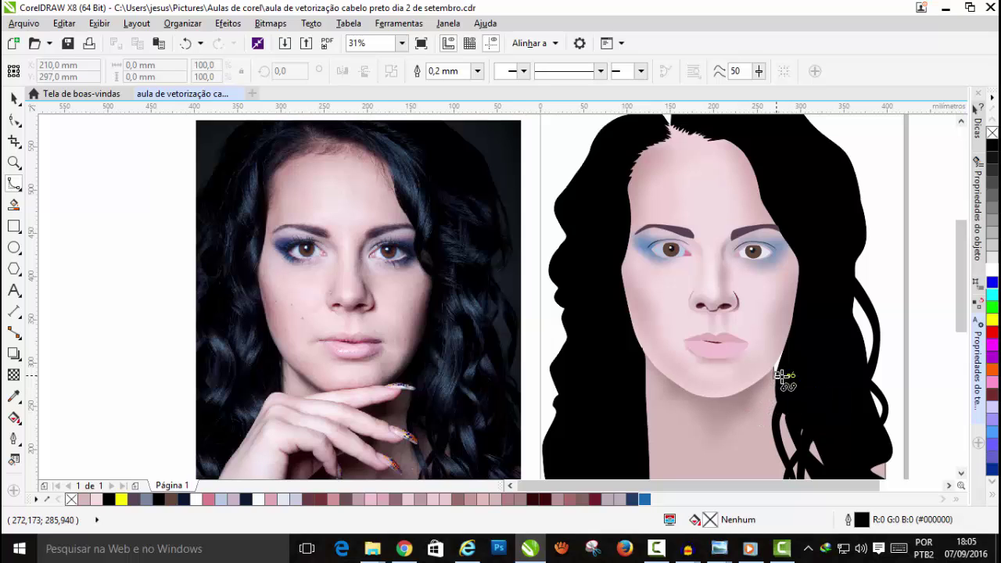
{"action": "scroll", "coordinate": [778, 384], "scroll_direction": "up", "scroll_amount": 4}
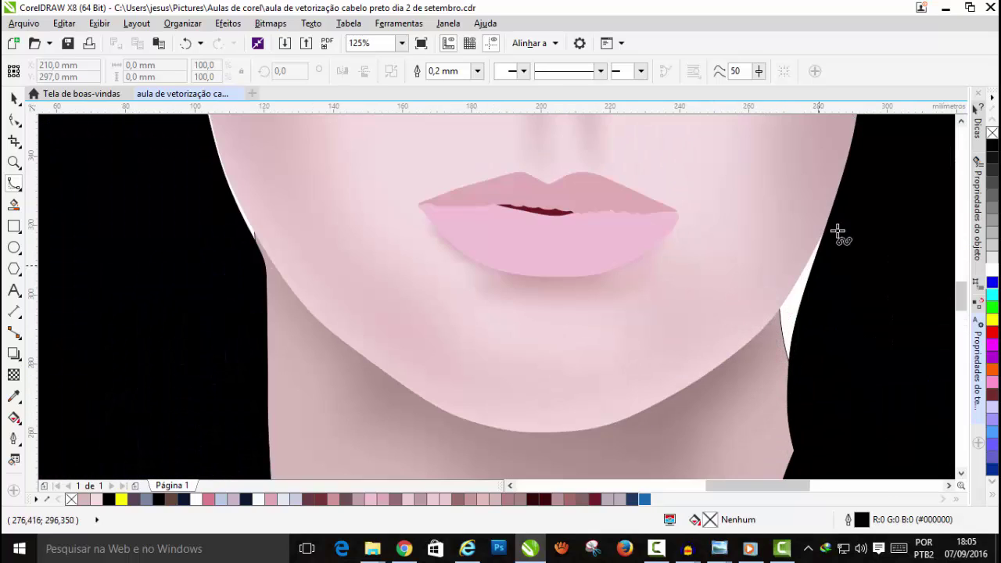
{"action": "scroll", "coordinate": [841, 238], "scroll_direction": "down", "scroll_amount": 4}
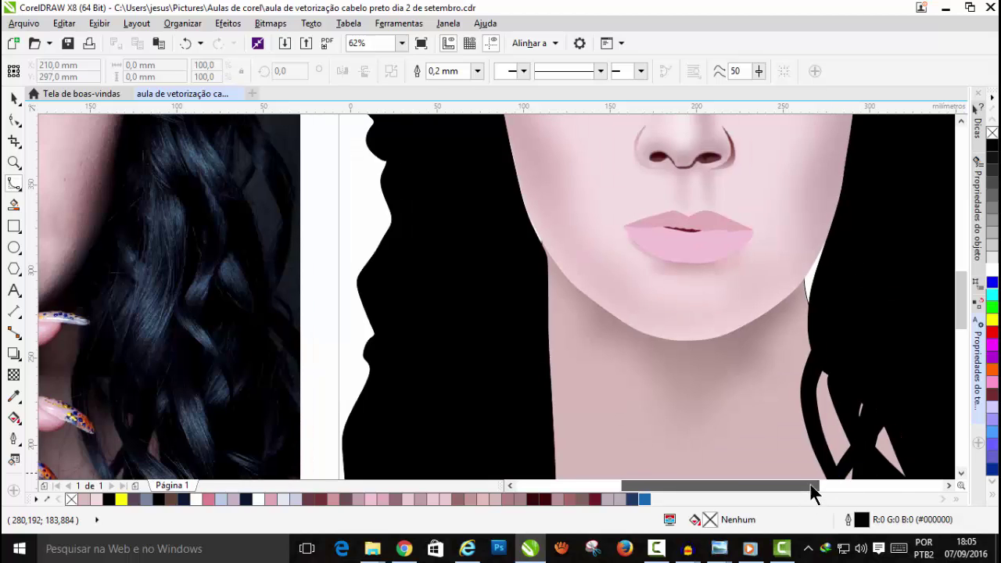
{"action": "left_click_drag", "start_coordinate": [811, 484], "coordinate": [849, 484]}
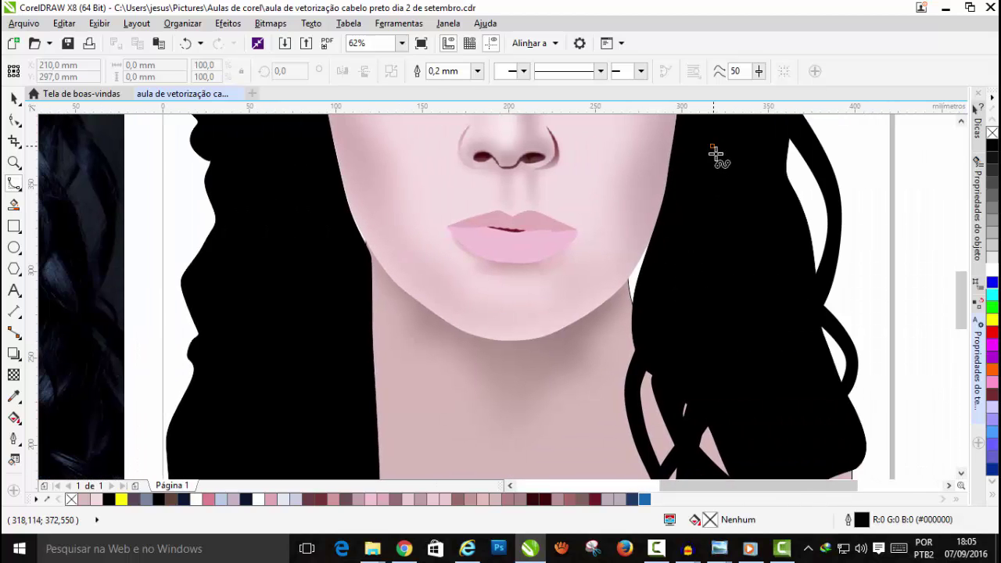
{"action": "left_click", "coordinate": [691, 262]}
{"action": "left_click", "coordinate": [635, 302]}
{"action": "left_click", "coordinate": [514, 420]}
{"action": "left_click", "coordinate": [403, 283]}
{"action": "left_click", "coordinate": [615, 353]}
{"action": "left_click", "coordinate": [715, 250]}
{"action": "scroll", "coordinate": [713, 252], "scroll_direction": "down", "scroll_amount": 1}
Step: Fill the neck shadow shape with the near-black R15 G5 B7 sampled from the photo and order it behind the face
{"action": "left_click", "coordinate": [13, 397]}
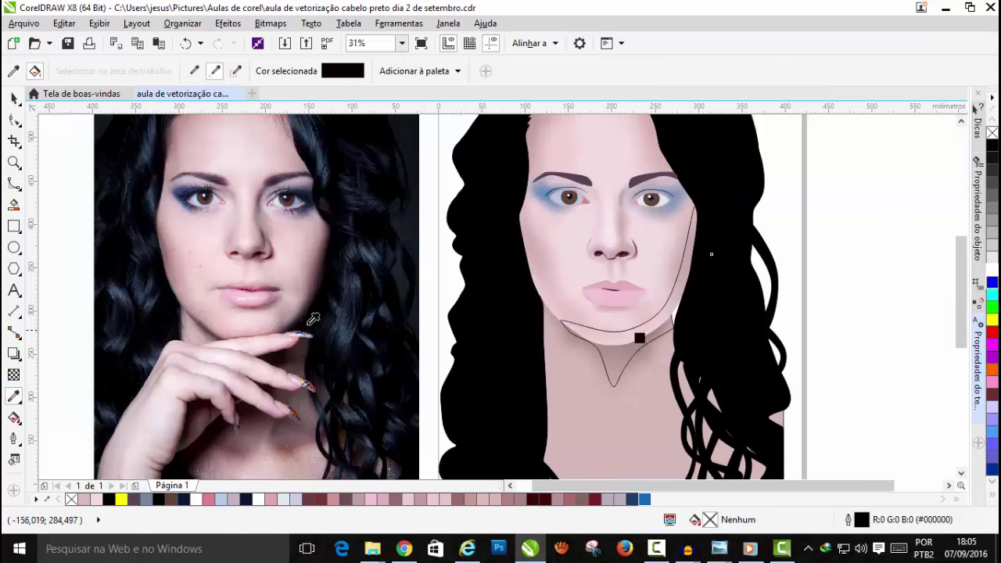
{"action": "left_click", "coordinate": [629, 333]}
{"action": "left_click", "coordinate": [13, 99]}
{"action": "left_click", "coordinate": [183, 24]}
{"action": "mouse_move", "coordinate": [198, 73]}
{"action": "left_click", "coordinate": [415, 205]}
{"action": "left_click", "coordinate": [657, 289]}
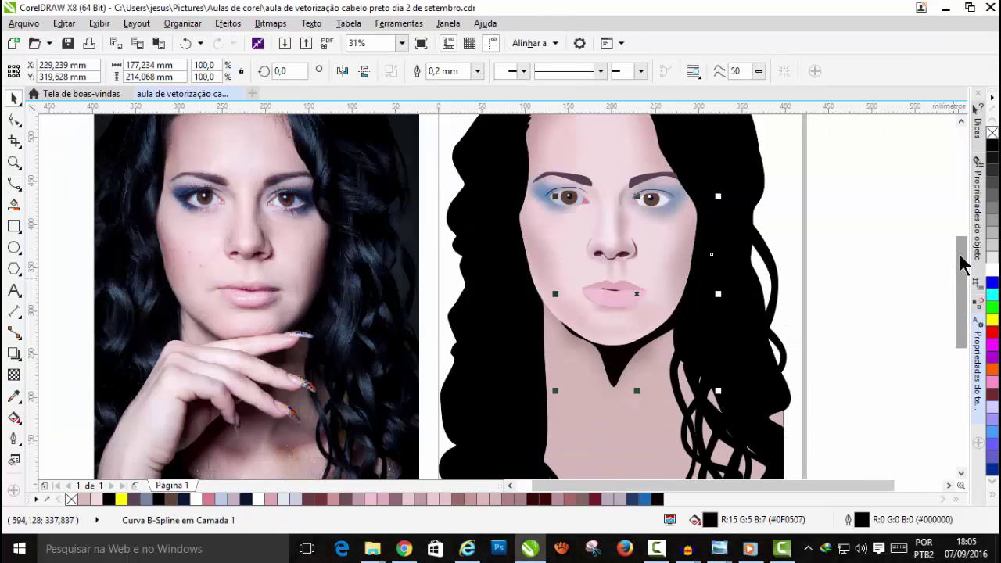
Step: Fade the near-black neck shadow with a linear transparency running from the jaw down to its point at about -126.4°
{"action": "mouse_move", "coordinate": [962, 256]}
{"action": "left_mouse_down"}
{"action": "mouse_move", "coordinate": [962, 235]}
{"action": "mouse_move", "coordinate": [967, 267]}
{"action": "left_mouse_up"}
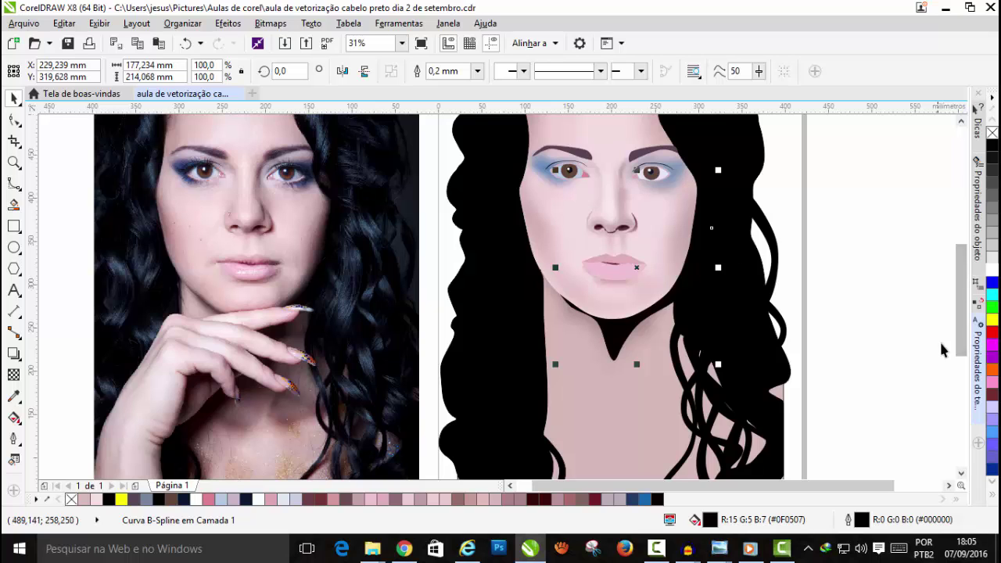
{"action": "left_click_drag", "start_coordinate": [965, 302], "coordinate": [965, 287]}
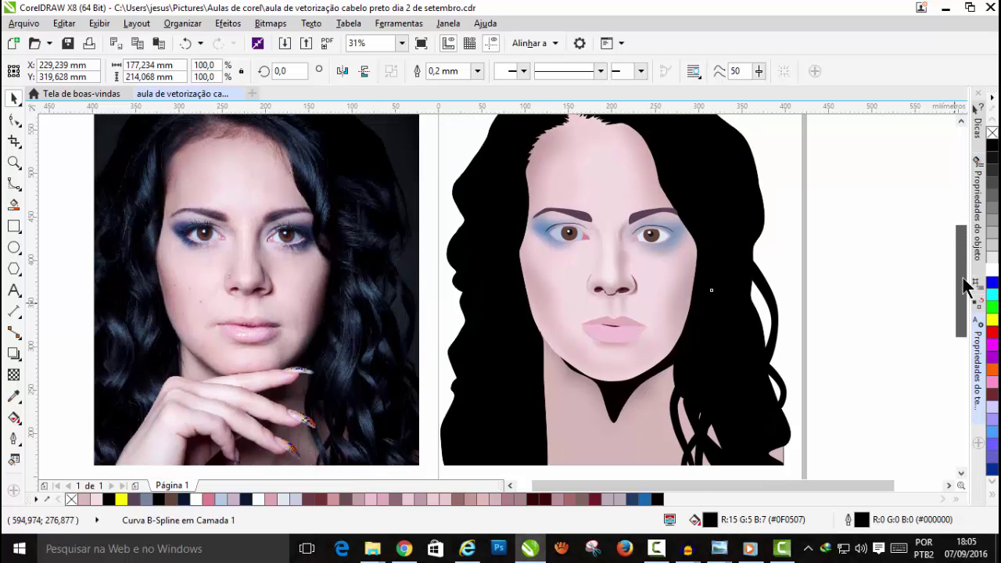
{"action": "scroll", "coordinate": [283, 399], "scroll_direction": "up", "scroll_amount": 3}
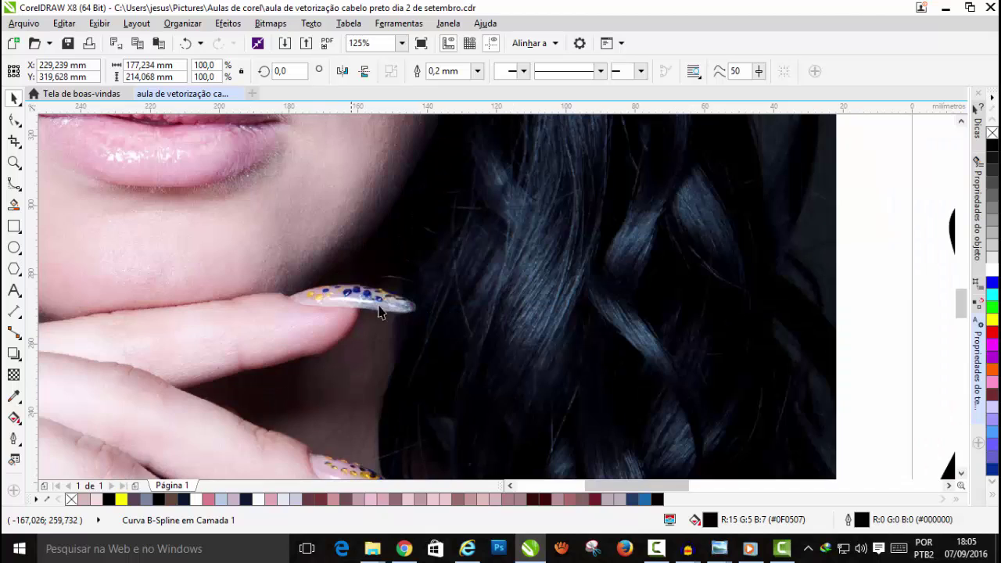
{"action": "scroll", "coordinate": [317, 299], "scroll_direction": "down", "scroll_amount": 3}
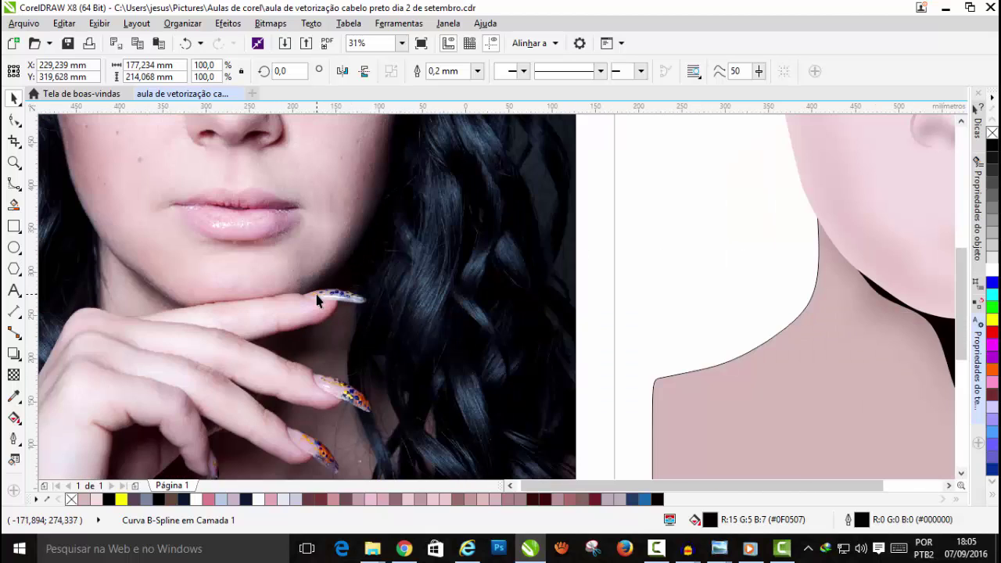
{"action": "left_click", "coordinate": [14, 375]}
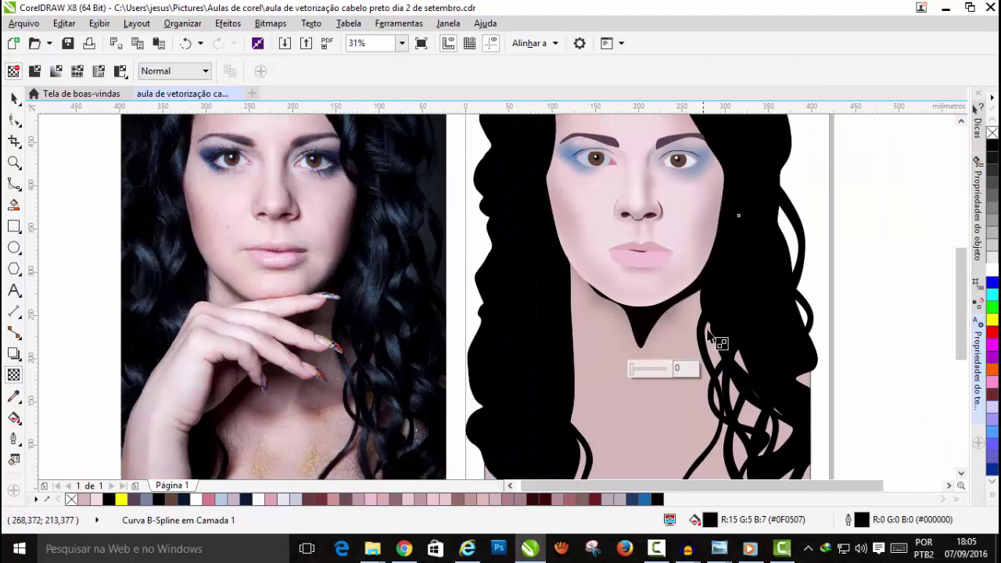
{"action": "left_click_drag", "start_coordinate": [653, 305], "coordinate": [609, 405]}
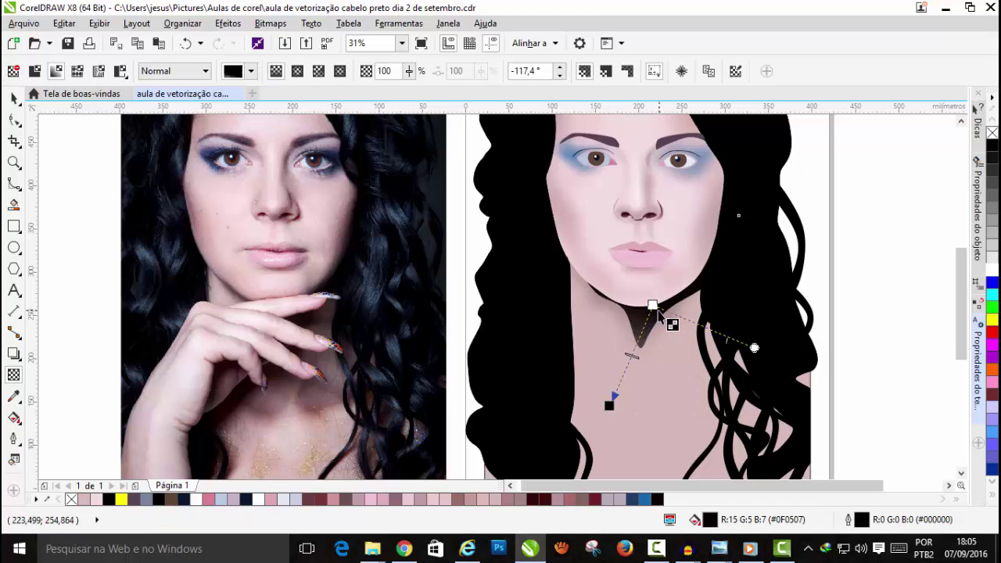
{"action": "left_click_drag", "start_coordinate": [652, 305], "coordinate": [678, 279]}
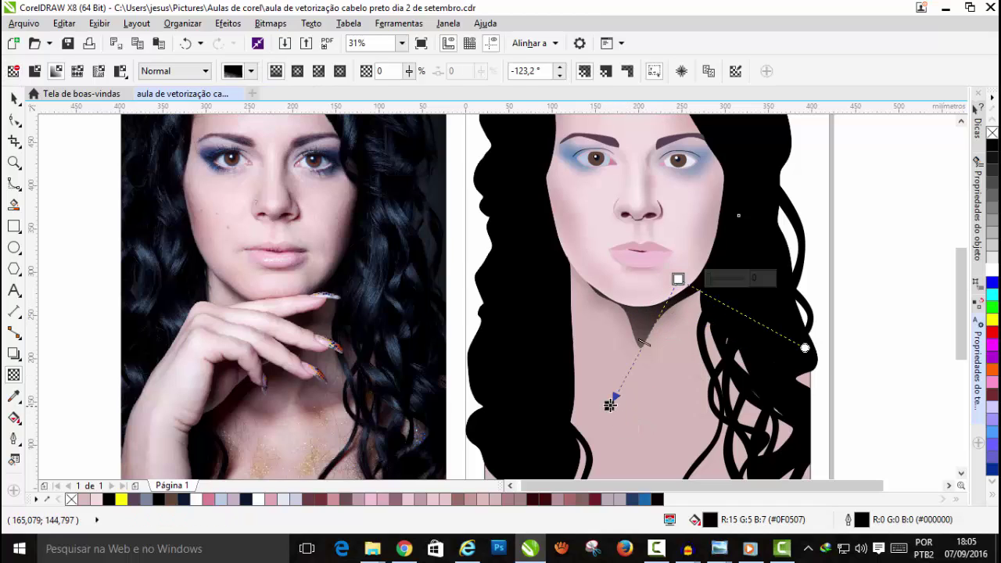
{"action": "left_click_drag", "start_coordinate": [610, 402], "coordinate": [632, 354]}
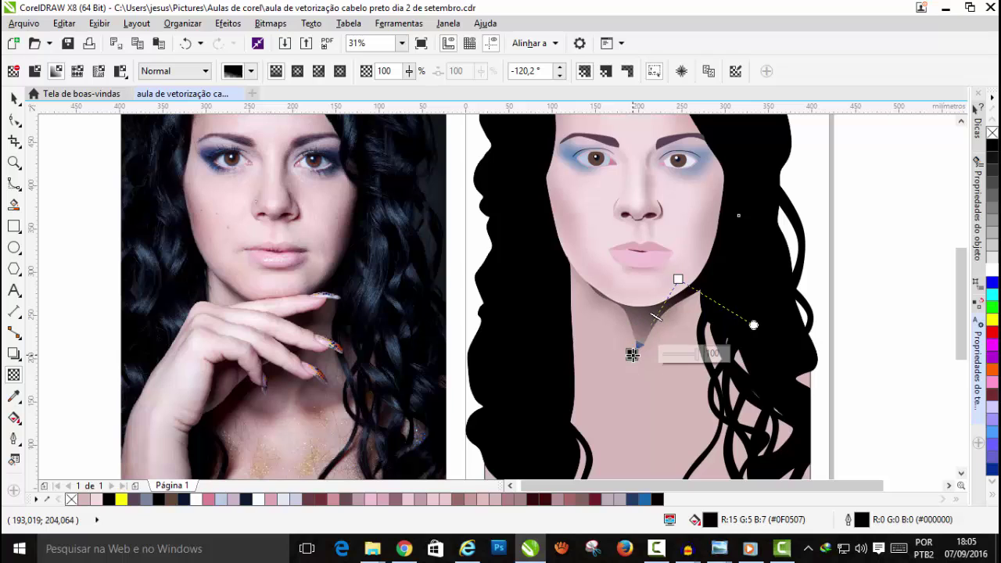
Step: Convert the faded neck shadow to a bitmap, apply a 64-pixel Gaussian blur and deselect it
{"action": "left_click", "coordinate": [270, 23]}
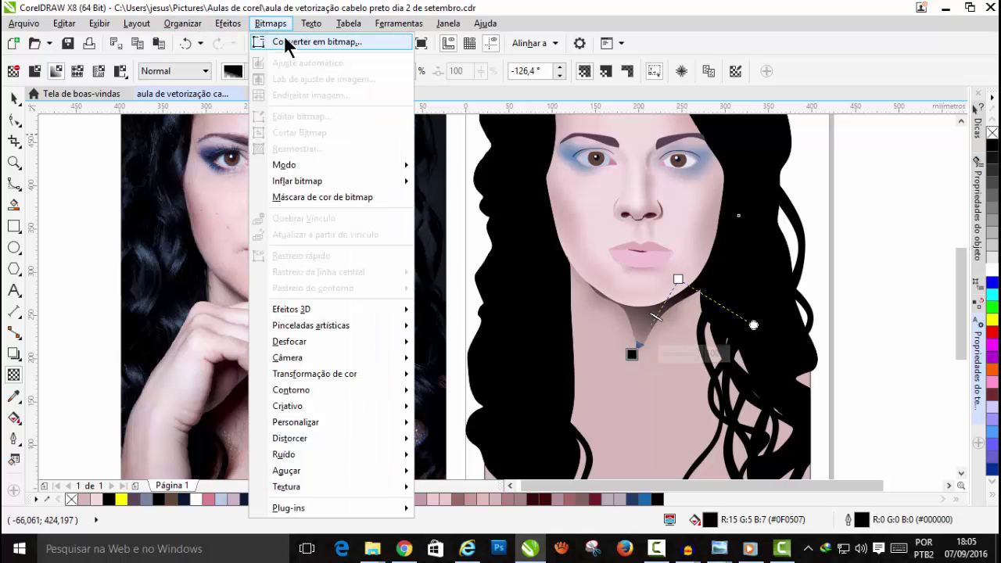
{"action": "left_click", "coordinate": [284, 39]}
{"action": "left_click", "coordinate": [461, 348]}
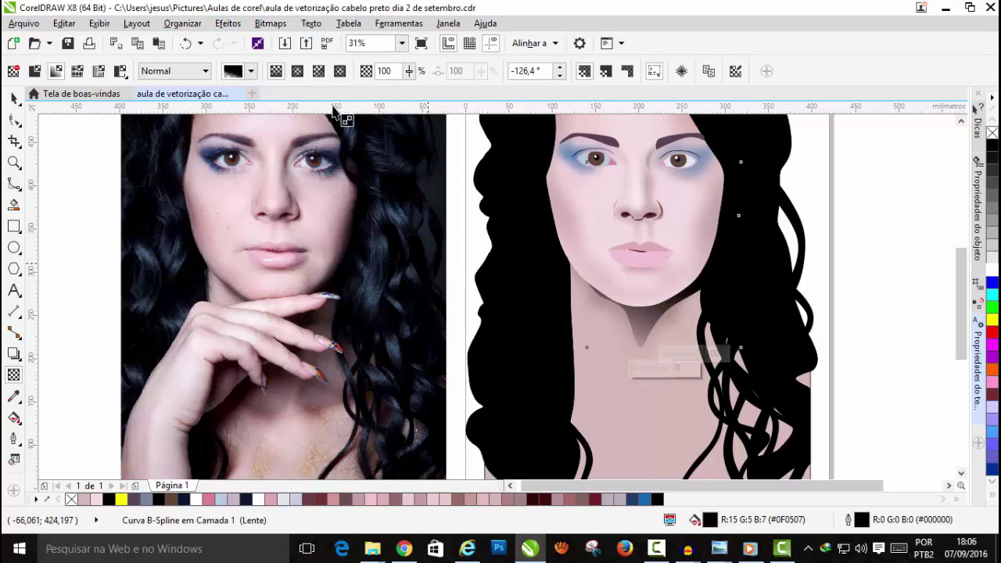
{"action": "left_click", "coordinate": [266, 23]}
{"action": "mouse_move", "coordinate": [310, 344]}
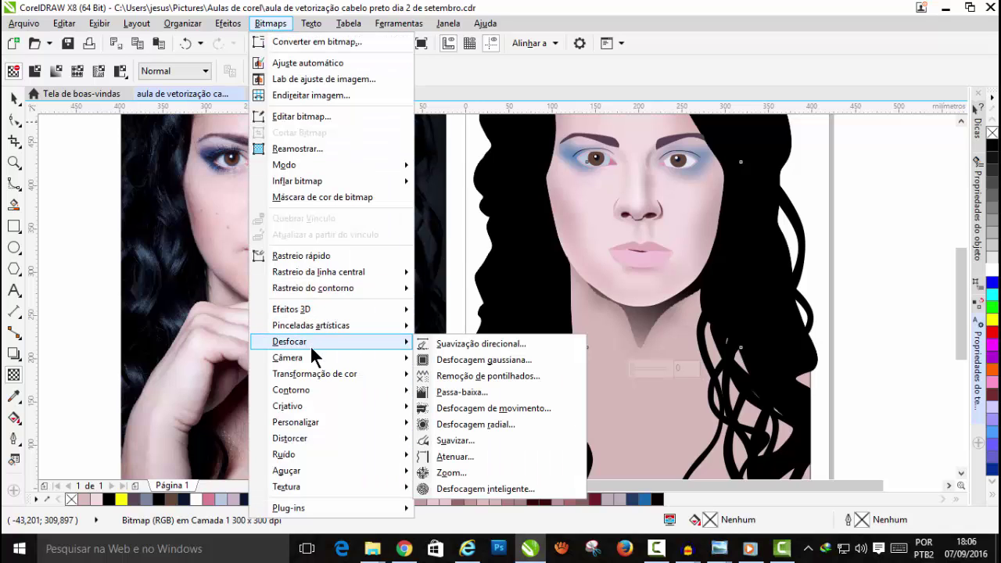
{"action": "left_click", "coordinate": [466, 361]}
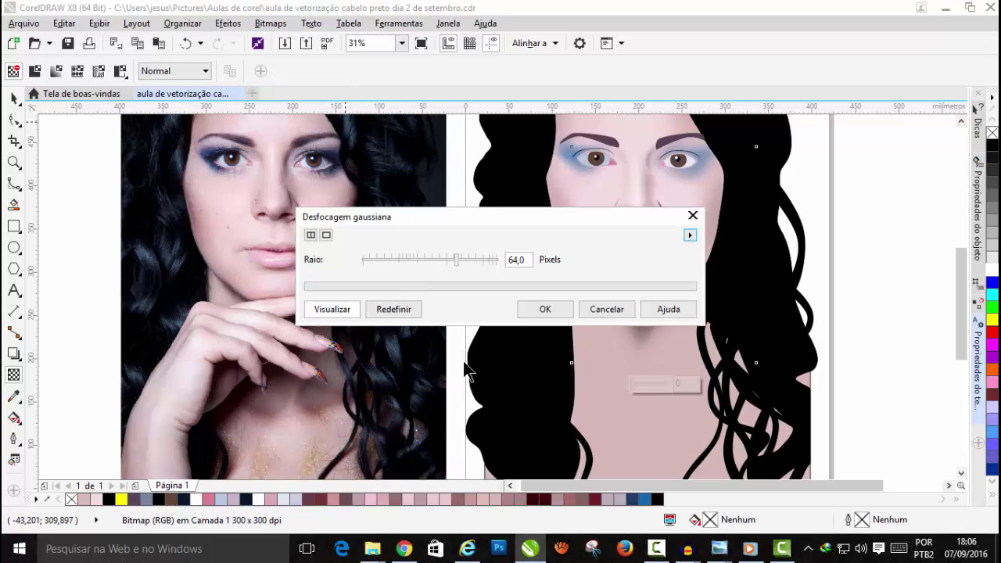
{"action": "left_click_drag", "start_coordinate": [512, 216], "coordinate": [863, 111]}
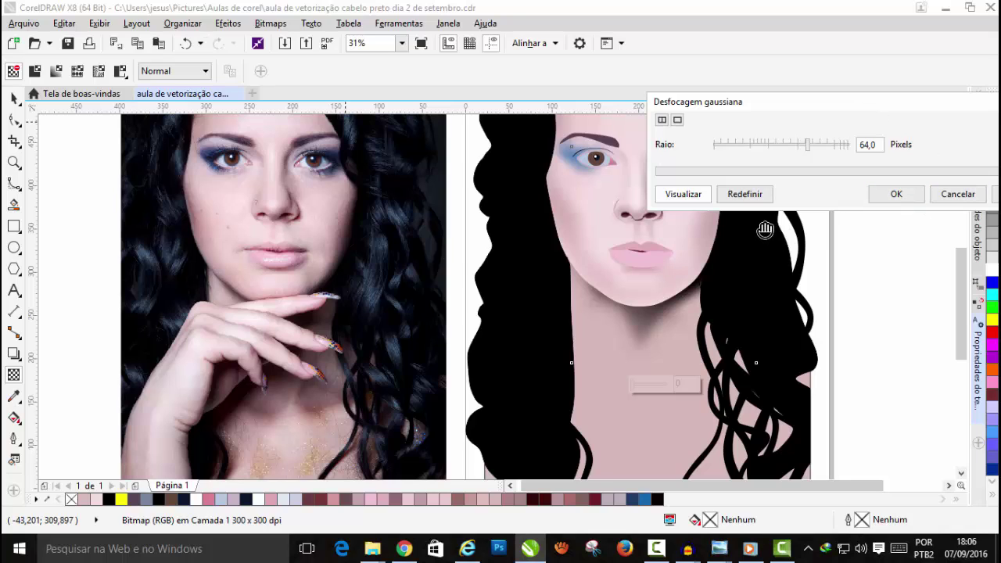
{"action": "left_click", "coordinate": [897, 195]}
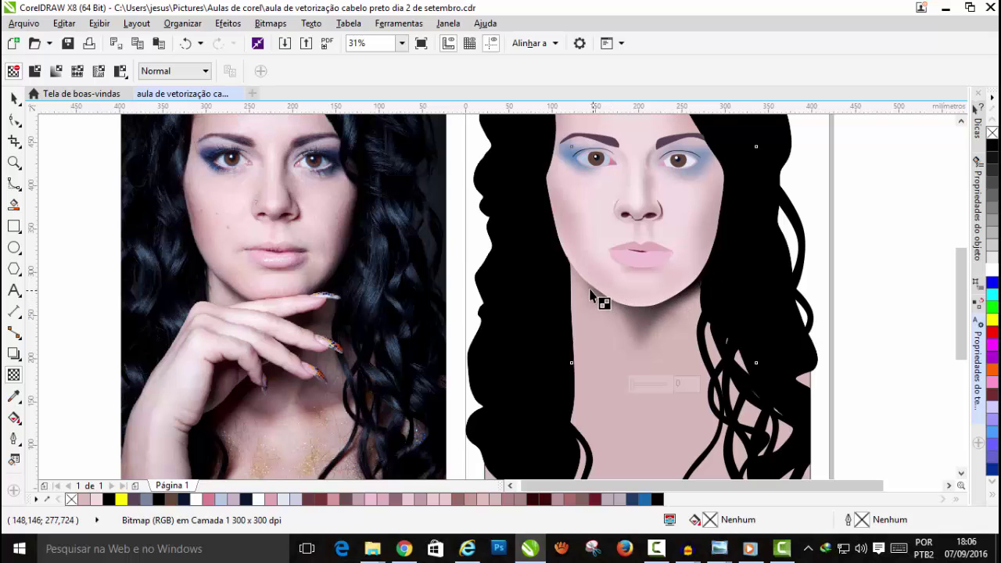
{"action": "left_click_drag", "start_coordinate": [965, 284], "coordinate": [964, 255]}
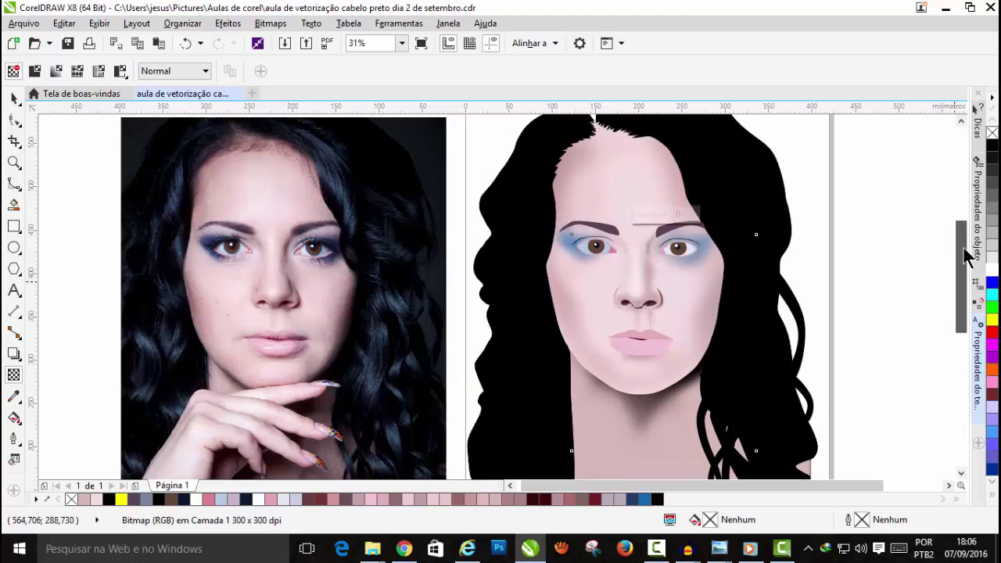
{"action": "left_click", "coordinate": [13, 98]}
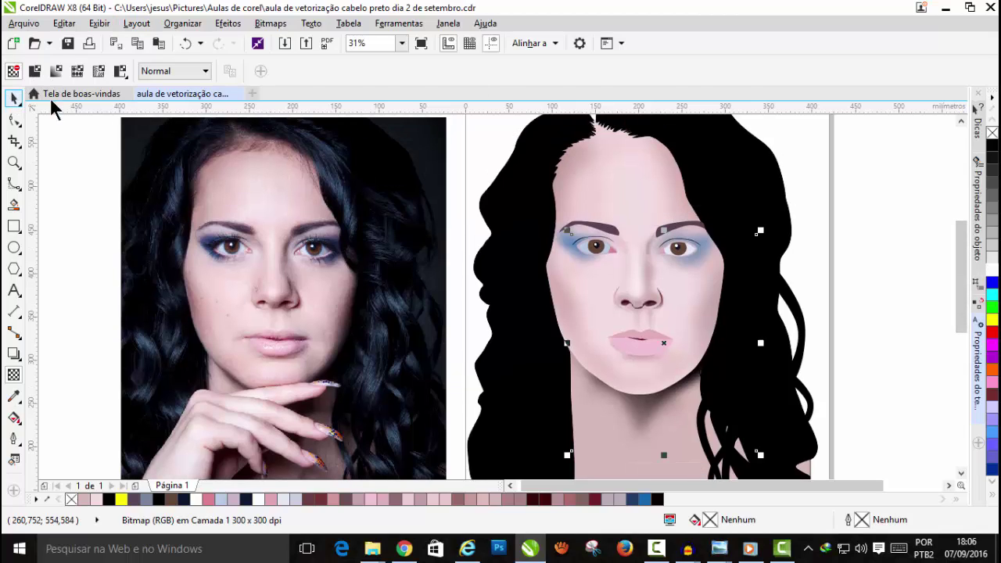
{"action": "left_click", "coordinate": [899, 211]}
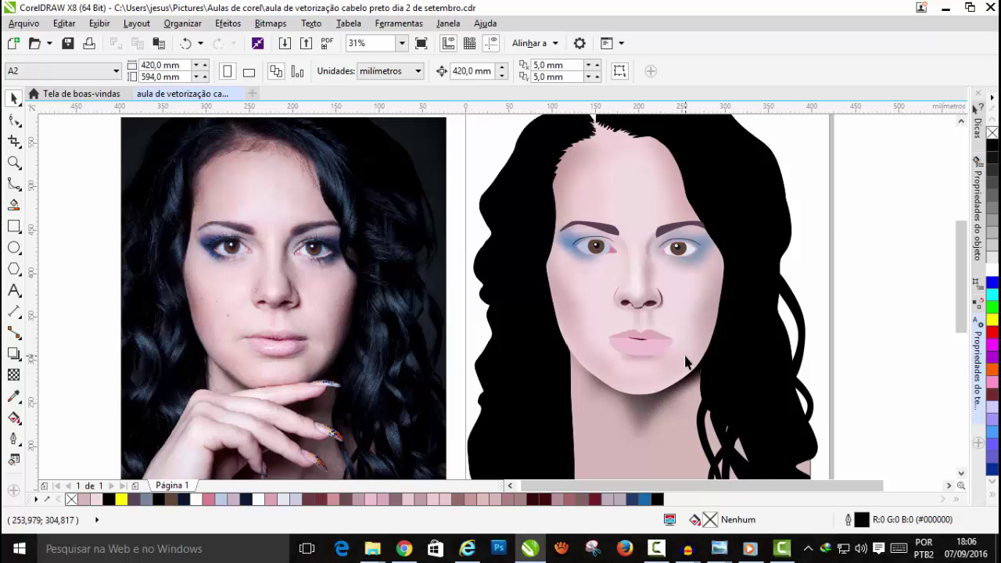
Step: Draw closed B-Spline shadow shapes over the photo along both sides of the jaw, from the cheeks down to the chin
{"action": "scroll", "coordinate": [707, 331], "scroll_direction": "up", "scroll_amount": 2}
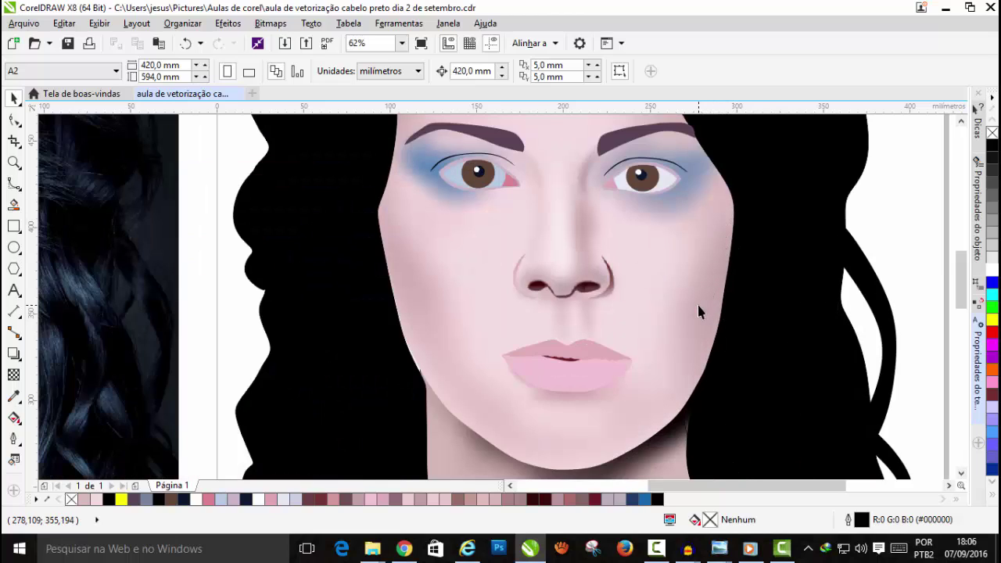
{"action": "scroll", "coordinate": [697, 304], "scroll_direction": "down", "scroll_amount": 2}
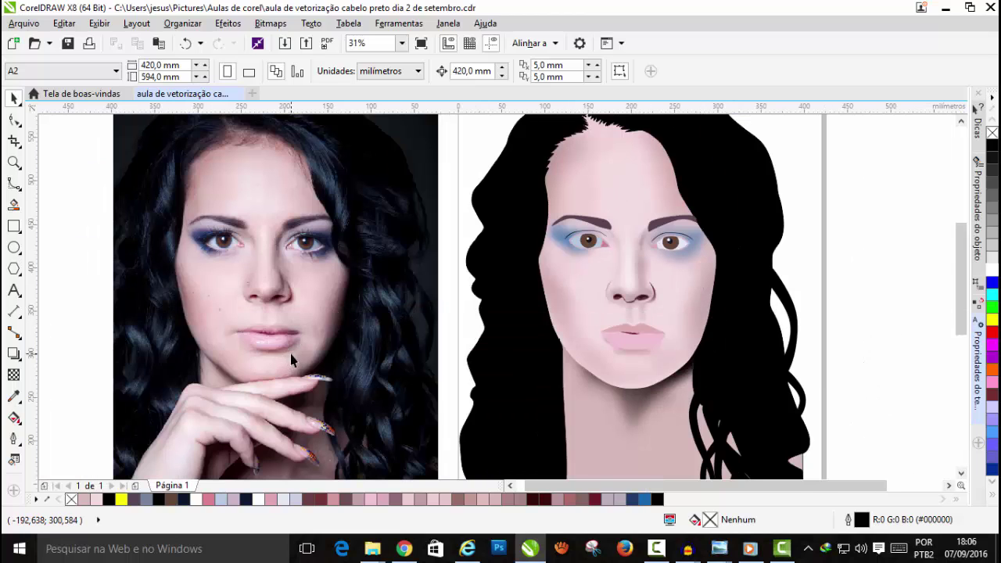
{"action": "scroll", "coordinate": [280, 354], "scroll_direction": "up", "scroll_amount": 2}
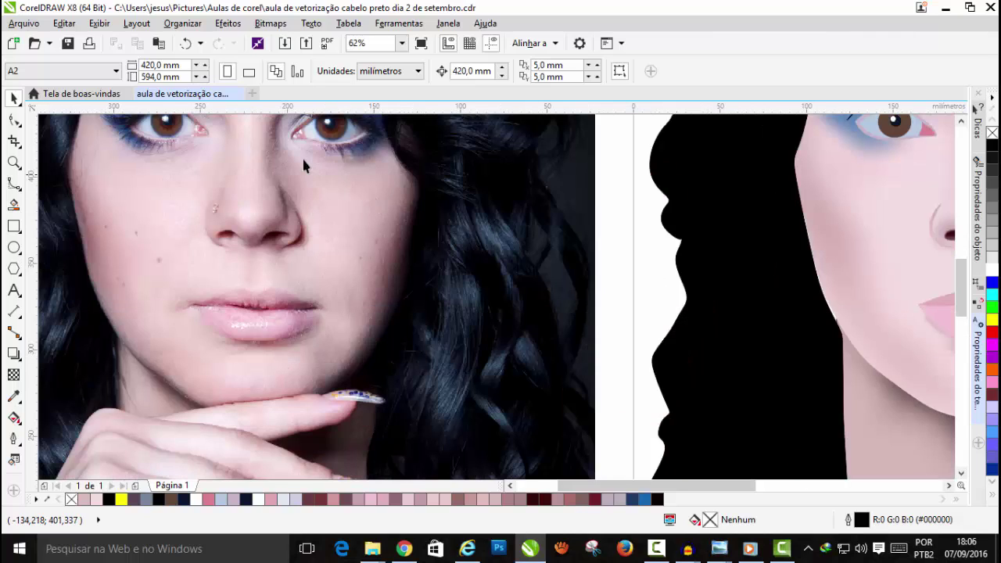
{"action": "left_click", "coordinate": [13, 185]}
{"action": "left_click", "coordinate": [411, 177]}
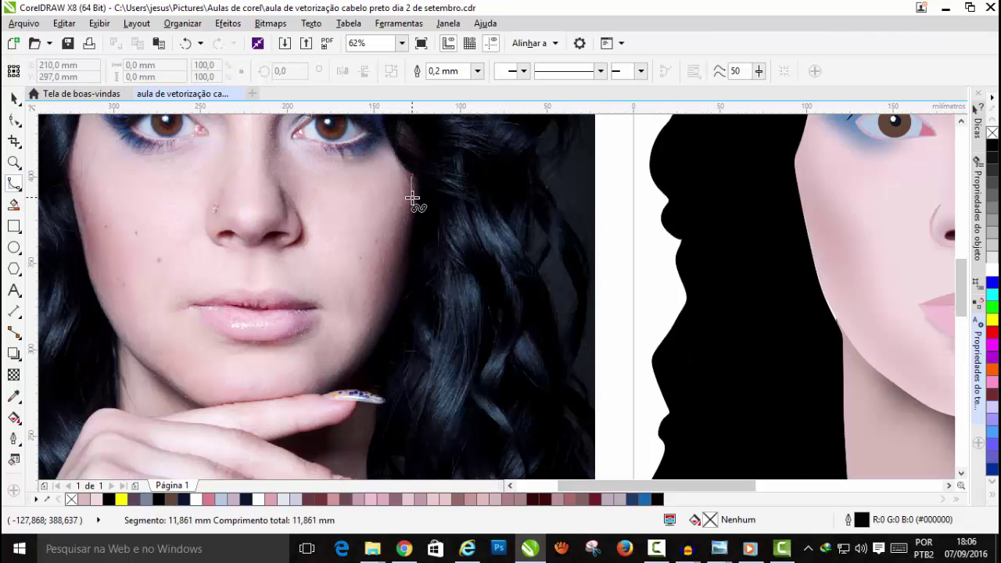
{"action": "left_click", "coordinate": [398, 220]}
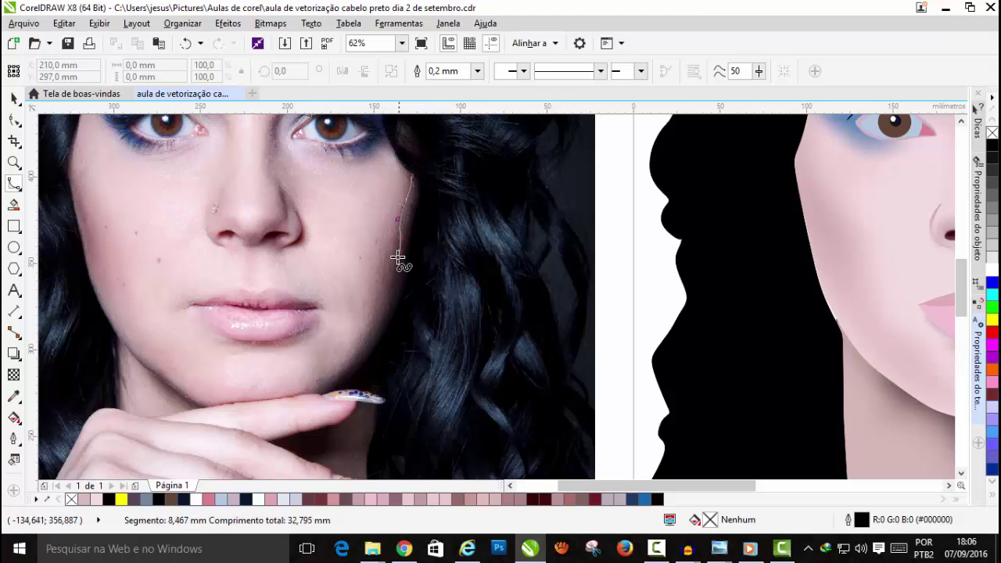
{"action": "left_click", "coordinate": [398, 257]}
{"action": "left_click", "coordinate": [391, 289]}
{"action": "left_click", "coordinate": [375, 315]}
{"action": "left_click", "coordinate": [357, 341]}
{"action": "left_click", "coordinate": [344, 359]}
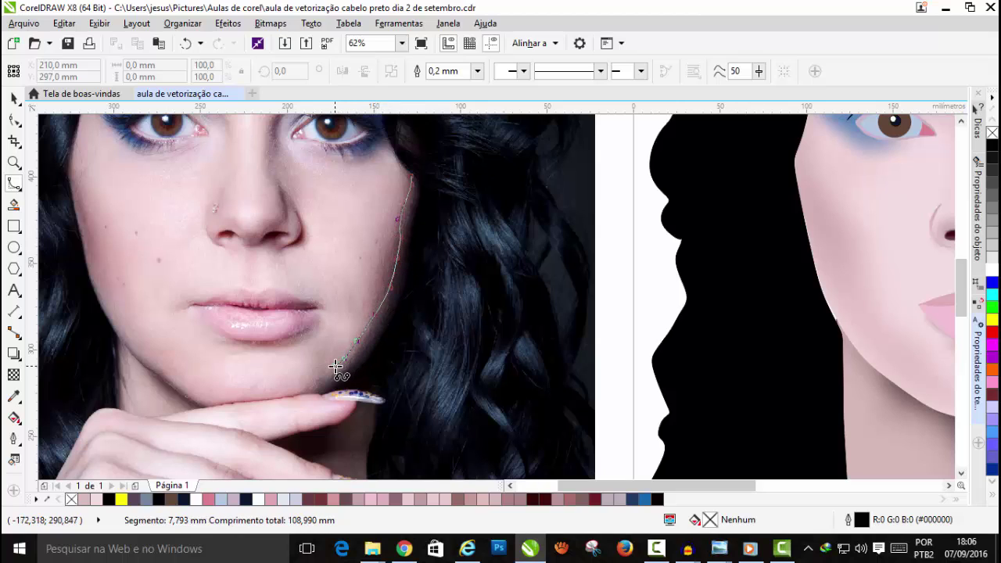
{"action": "left_click", "coordinate": [333, 370]}
{"action": "left_click", "coordinate": [312, 382]}
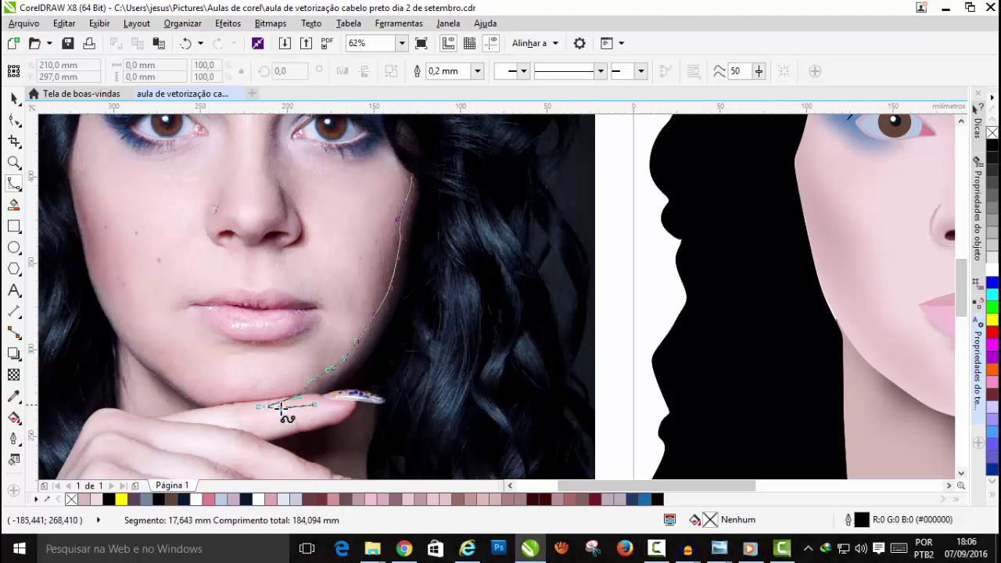
{"action": "double_click", "coordinate": [267, 410]}
{"action": "scroll", "coordinate": [145, 410], "scroll_direction": "up", "scroll_amount": 1}
{"action": "left_click", "coordinate": [298, 405]}
{"action": "left_click", "coordinate": [434, 407]}
Step: Fill the jaw shadow shapes with dark tones sampled from the photo, using R33 G27 B29 for the right-hand one
{"action": "left_click", "coordinate": [13, 397]}
{"action": "scroll", "coordinate": [294, 313], "scroll_direction": "up", "scroll_amount": 1}
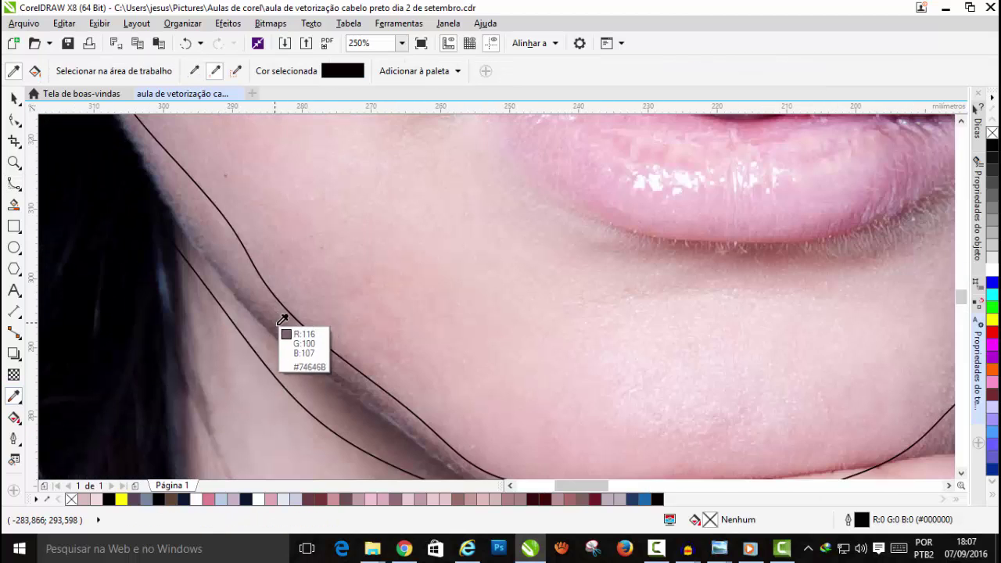
{"action": "left_click", "coordinate": [295, 348]}
{"action": "scroll", "coordinate": [294, 325], "scroll_direction": "down", "scroll_amount": 1}
{"action": "left_click", "coordinate": [276, 329]}
{"action": "left_click", "coordinate": [13, 397]}
{"action": "left_click", "coordinate": [709, 332]}
{"action": "left_click", "coordinate": [273, 328]}
{"action": "left_click", "coordinate": [708, 335]}
Step: Move the jaw shadow shapes from the photo onto the matching jaw edges of the illustrated face
{"action": "scroll", "coordinate": [708, 335], "scroll_direction": "down", "scroll_amount": 2}
{"action": "left_click", "coordinate": [13, 98]}
{"action": "left_click_drag", "start_coordinate": [741, 278], "coordinate": [922, 277]}
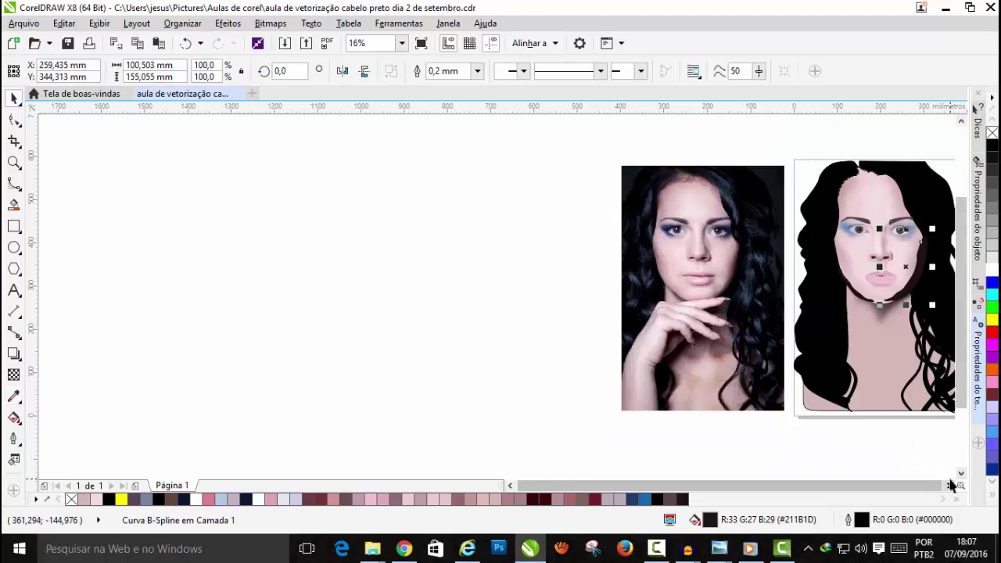
Step: Fade the right jaw shadow with a linear transparency from the hair side inward to the cheek at about 152.0°
{"action": "scroll", "coordinate": [704, 274], "scroll_direction": "up", "scroll_amount": 2}
{"action": "left_click", "coordinate": [13, 375]}
{"action": "scroll", "coordinate": [763, 322], "scroll_direction": "down", "scroll_amount": 1}
{"action": "left_click_drag", "start_coordinate": [790, 316], "coordinate": [714, 264]}
{"action": "scroll", "coordinate": [805, 300], "scroll_direction": "up", "scroll_amount": 1}
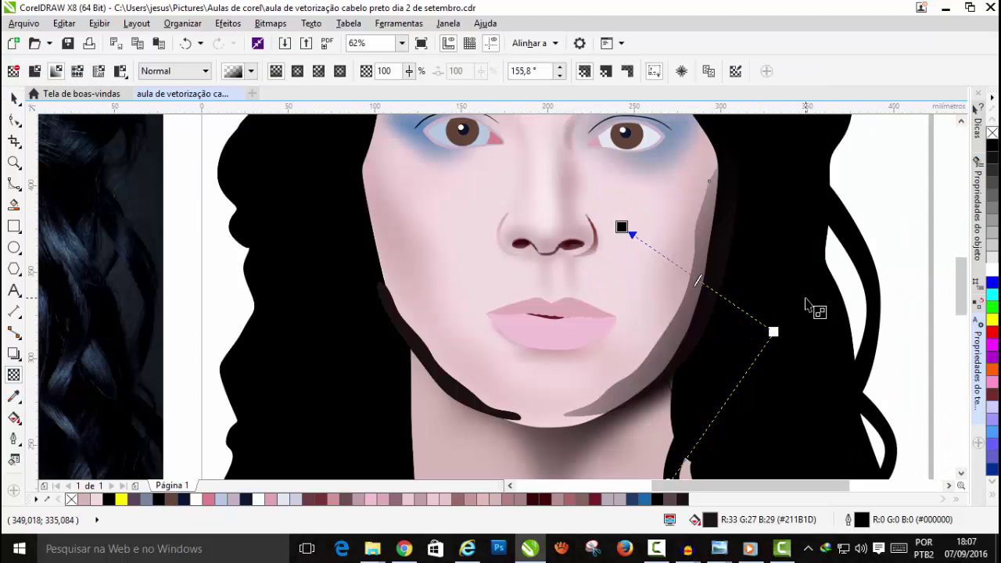
{"action": "left_click_drag", "start_coordinate": [774, 331], "coordinate": [739, 325]}
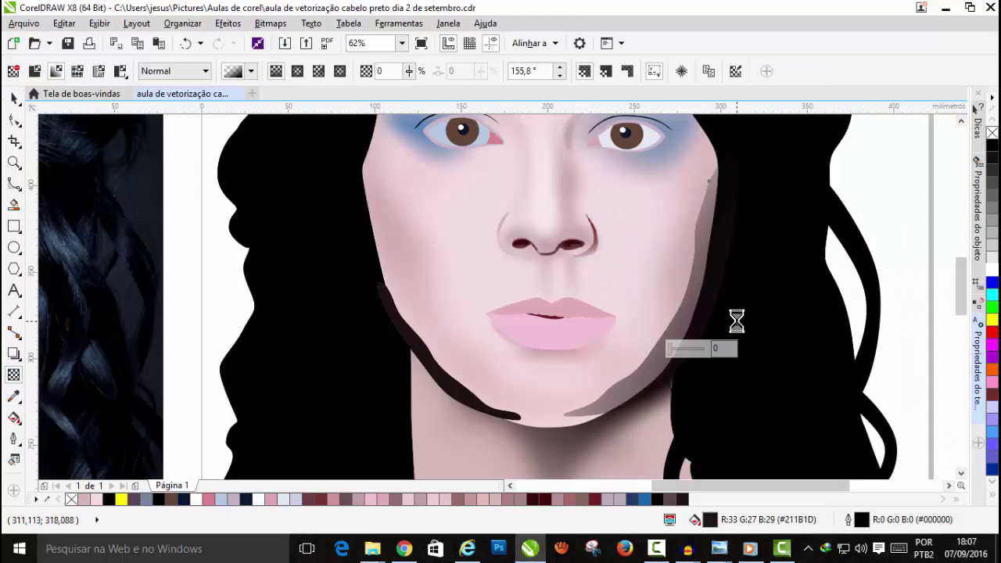
{"action": "left_click_drag", "start_coordinate": [621, 226], "coordinate": [639, 242]}
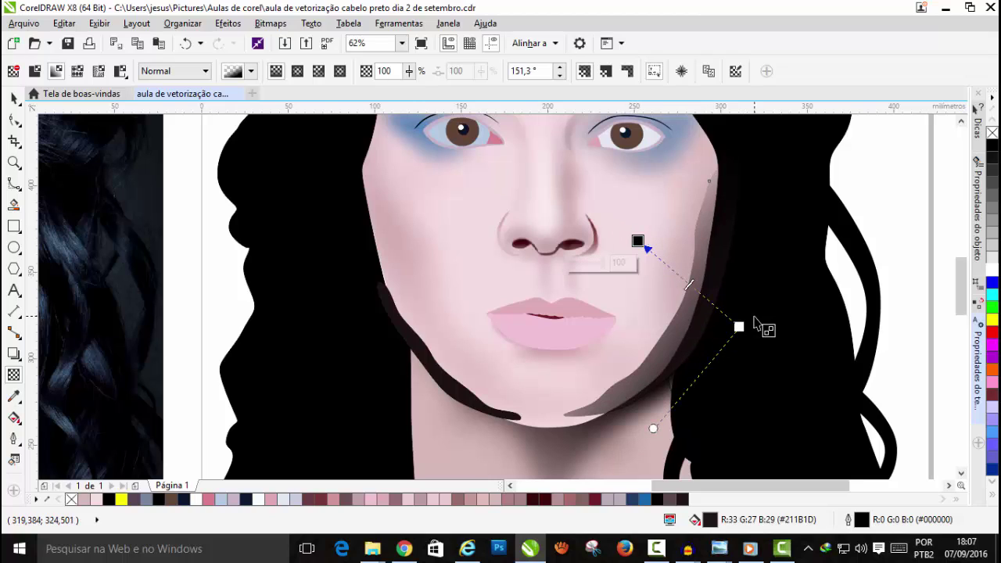
{"action": "mouse_move", "coordinate": [741, 327]}
{"action": "left_mouse_down"}
{"action": "mouse_move", "coordinate": [721, 321]}
{"action": "mouse_move", "coordinate": [731, 317]}
{"action": "left_mouse_up"}
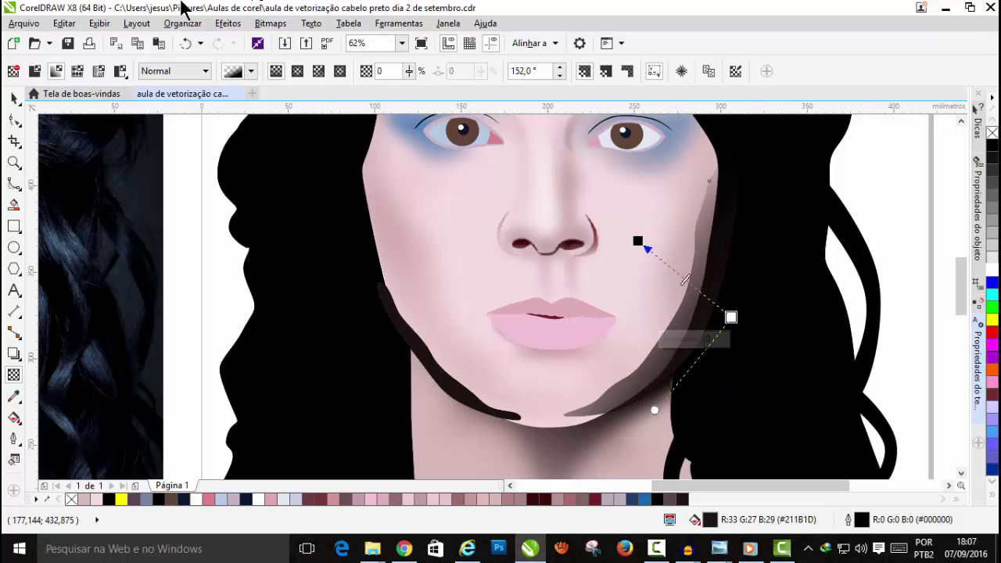
Step: Order the faded right jaw shadow directly in front of the face shape
{"action": "left_click", "coordinate": [182, 23]}
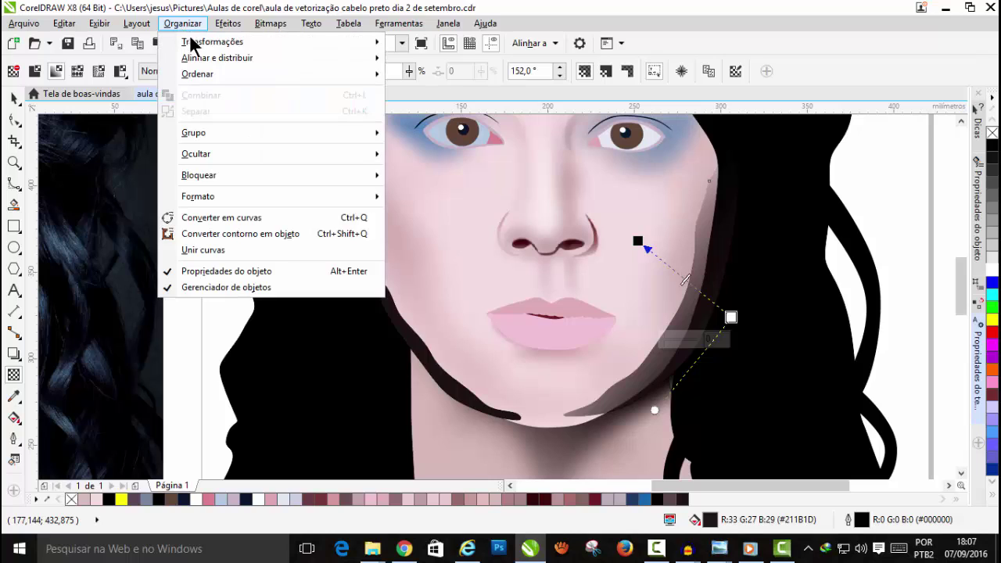
{"action": "mouse_move", "coordinate": [216, 79]}
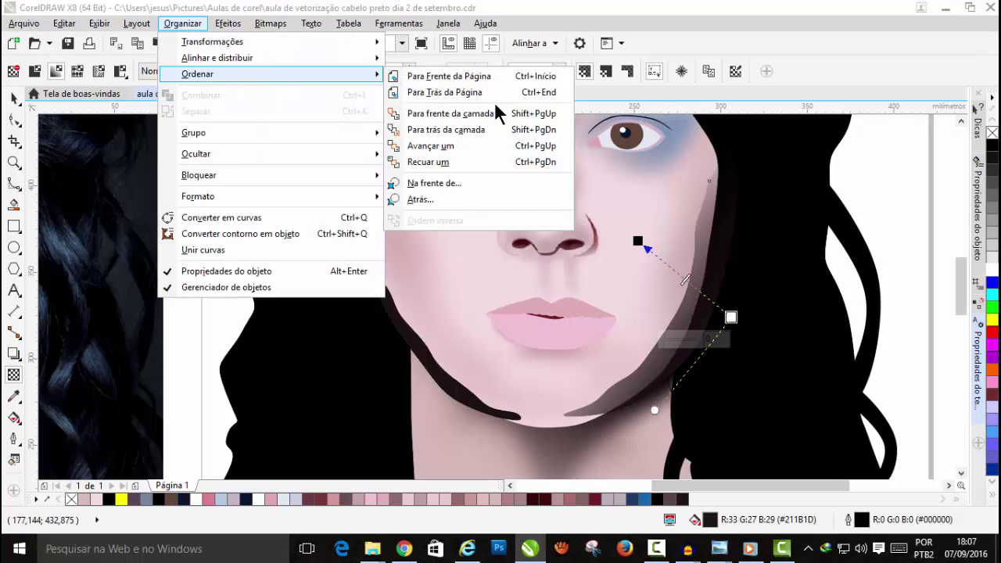
{"action": "left_click", "coordinate": [468, 182]}
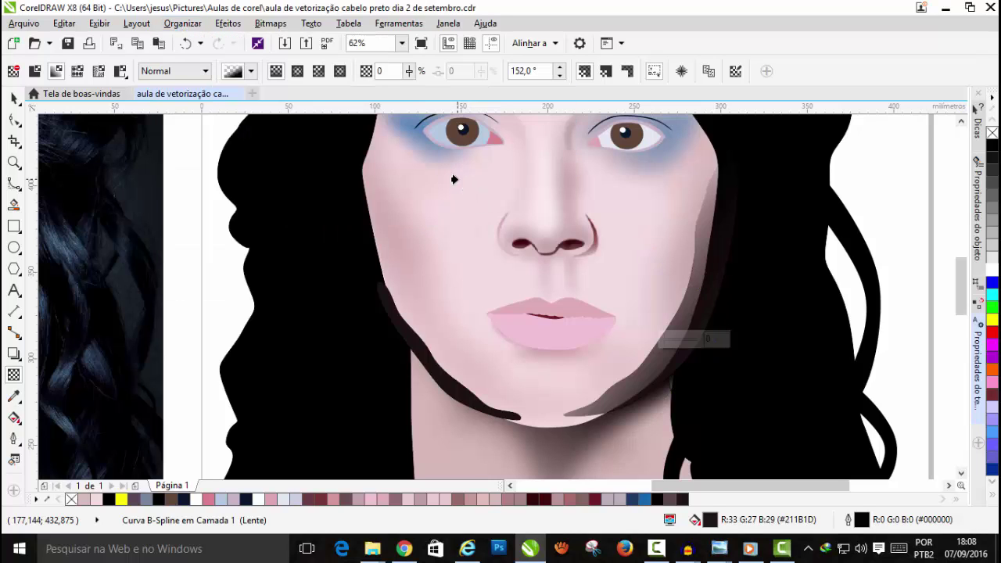
{"action": "left_click", "coordinate": [455, 180]}
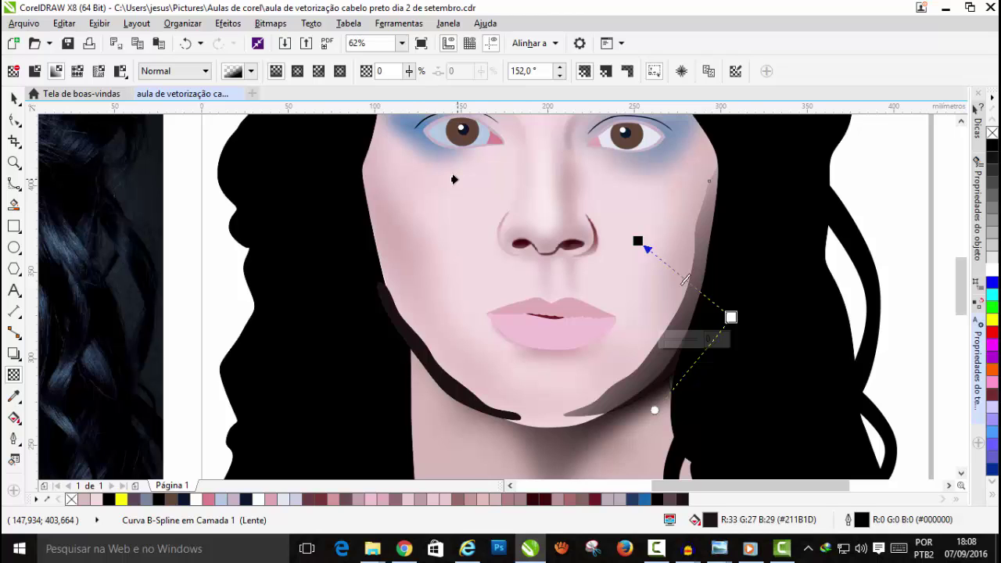
{"action": "scroll", "coordinate": [636, 224], "scroll_direction": "down", "scroll_amount": 2}
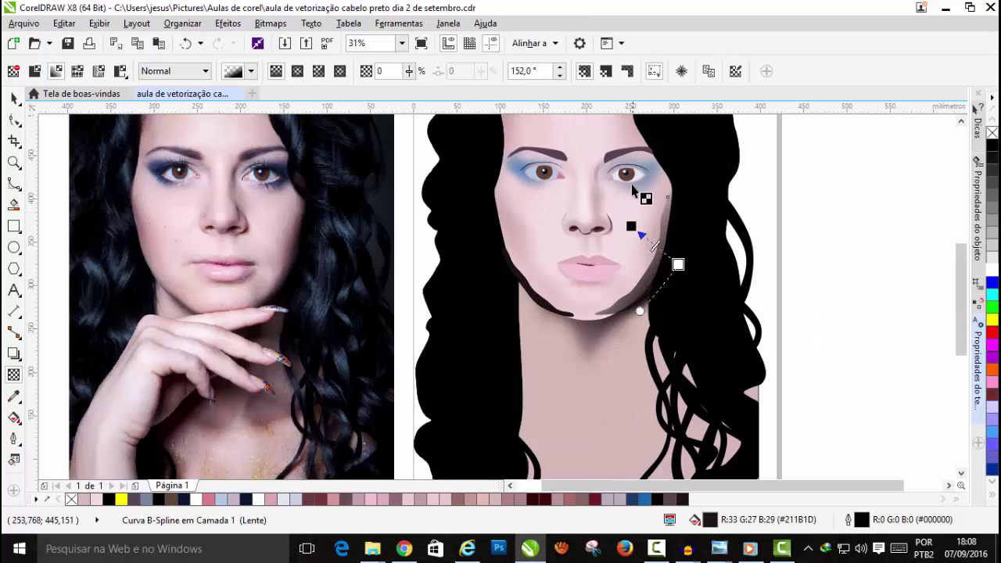
Step: Convert the faded right jaw shadow to a 300 dpi RGB bitmap
{"action": "scroll", "coordinate": [670, 250], "scroll_direction": "up", "scroll_amount": 2}
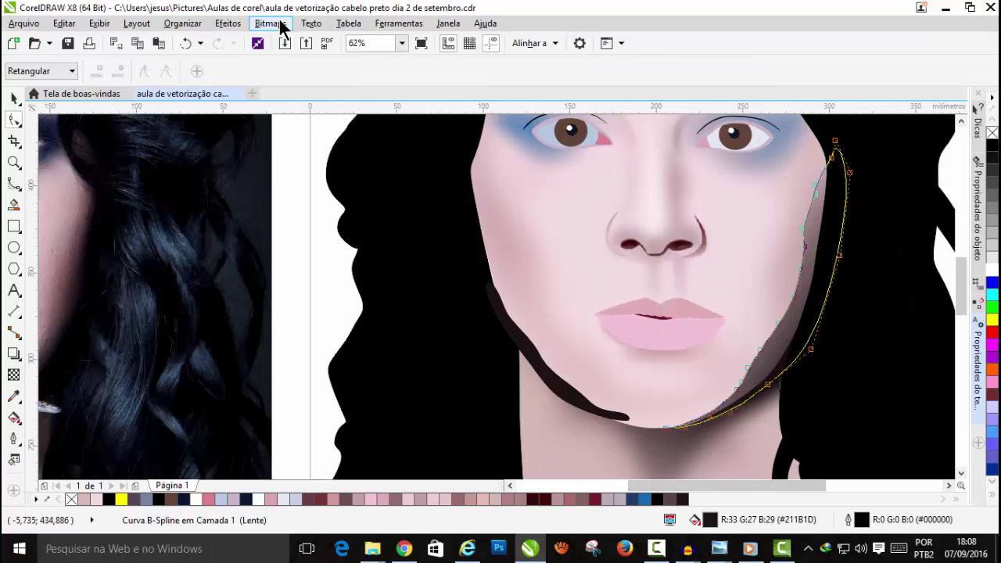
{"action": "left_click", "coordinate": [281, 24]}
{"action": "left_click", "coordinate": [288, 40]}
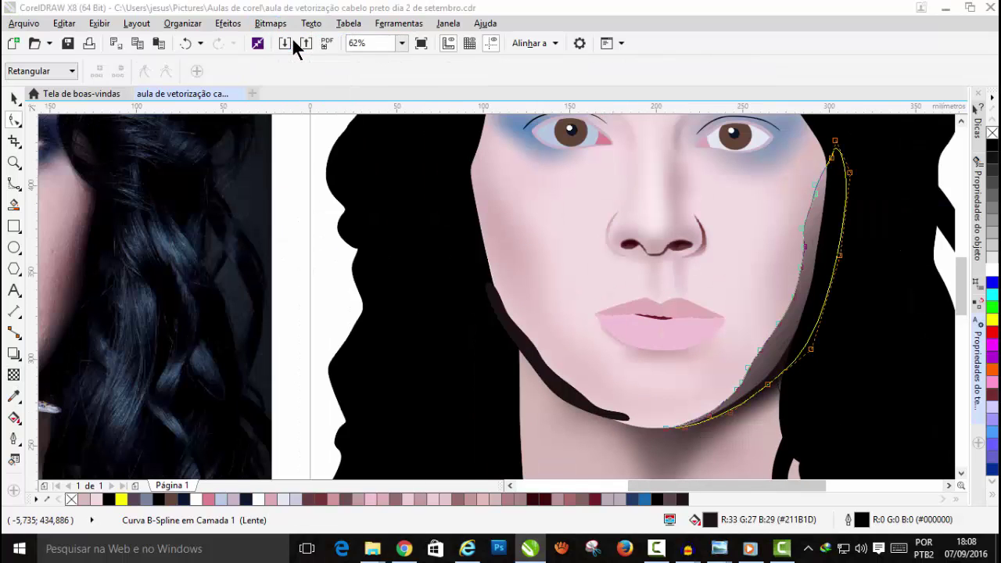
{"action": "left_click", "coordinate": [463, 352]}
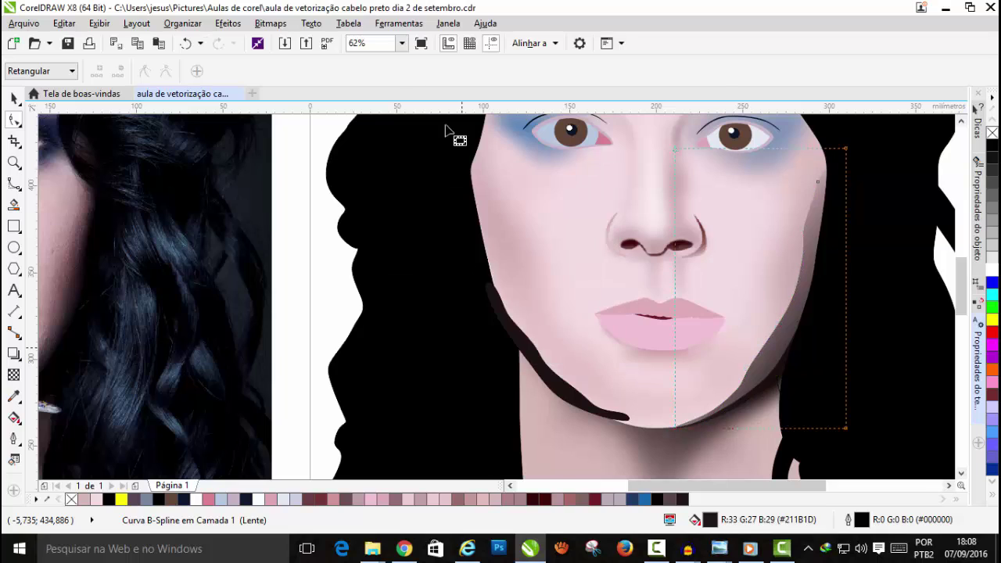
Step: Soften the right jaw shadow bitmap with a Gaussian blur of 64 pixels radius
{"action": "left_click", "coordinate": [271, 24]}
{"action": "mouse_move", "coordinate": [333, 346]}
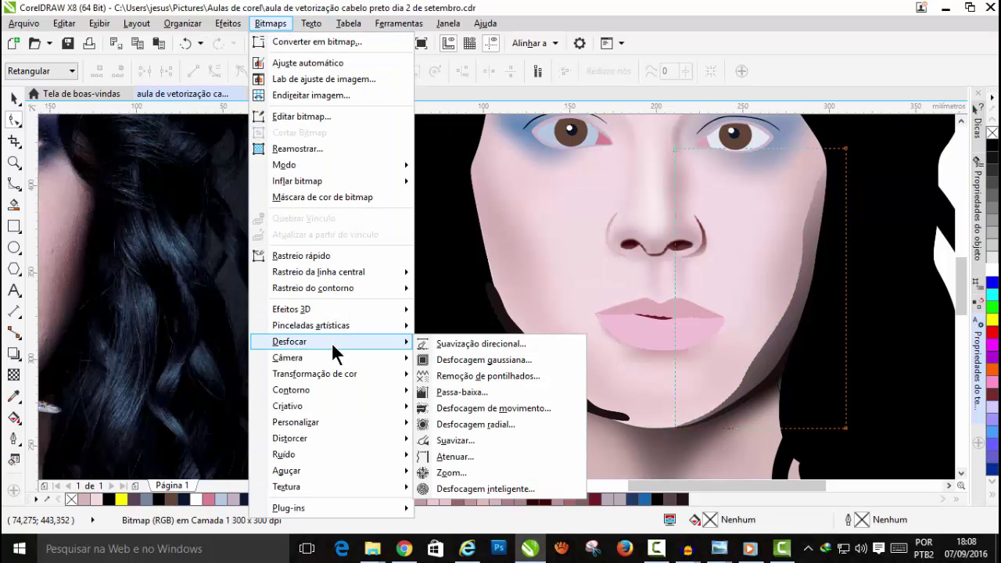
{"action": "left_click", "coordinate": [471, 360]}
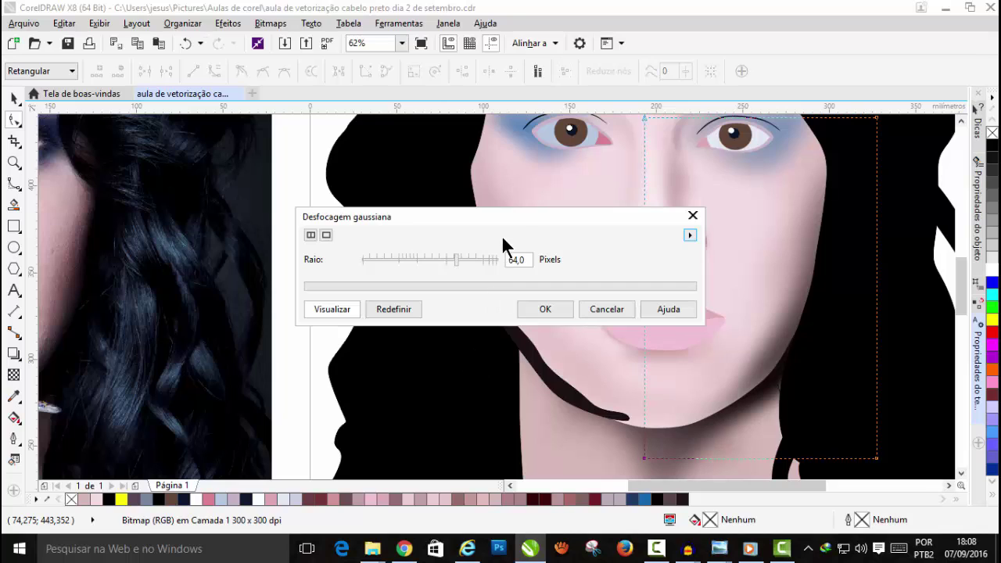
{"action": "left_click_drag", "start_coordinate": [513, 216], "coordinate": [626, 10]}
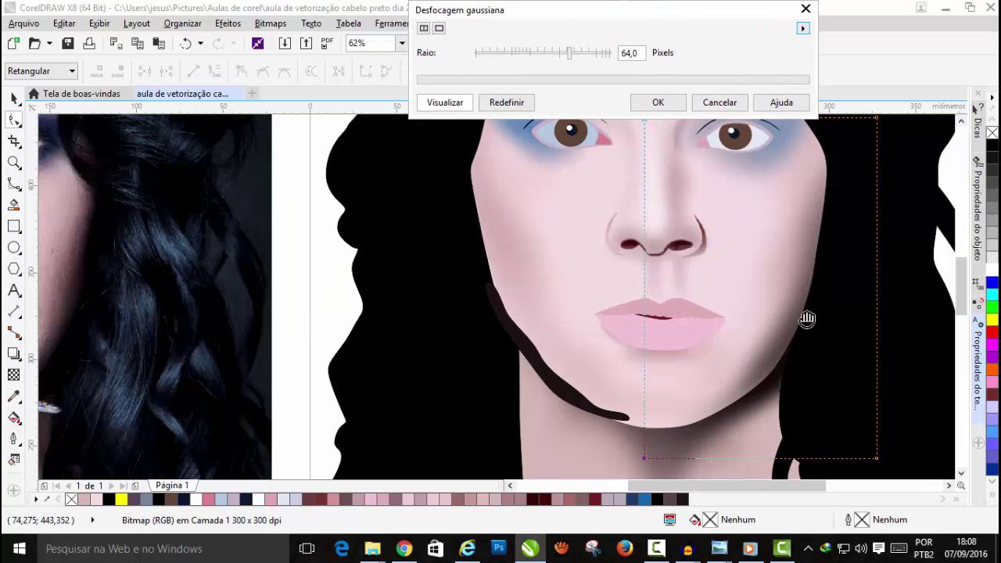
{"action": "left_click", "coordinate": [657, 103]}
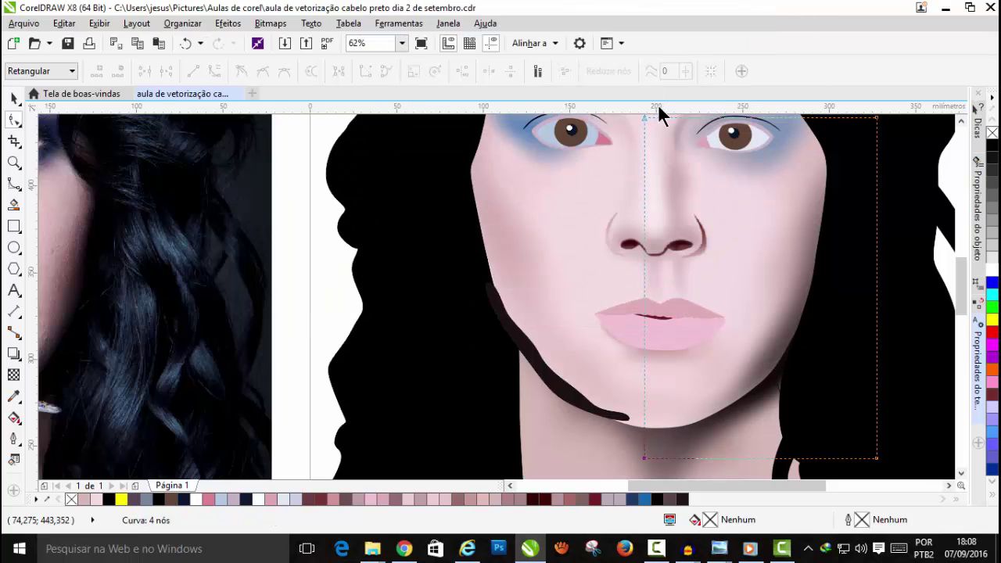
{"action": "scroll", "coordinate": [770, 140], "scroll_direction": "down", "scroll_amount": 2}
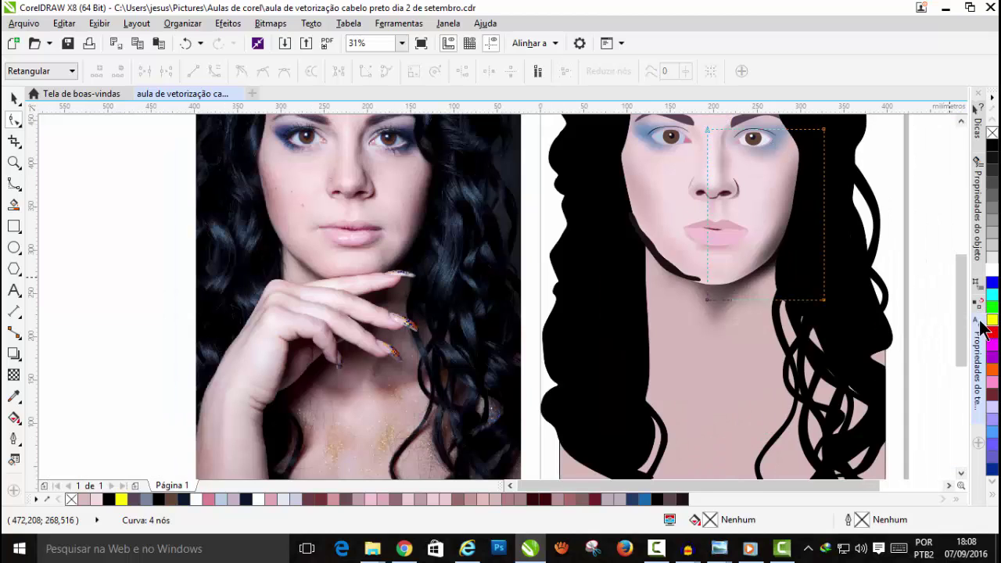
{"action": "left_click_drag", "start_coordinate": [960, 301], "coordinate": [954, 272]}
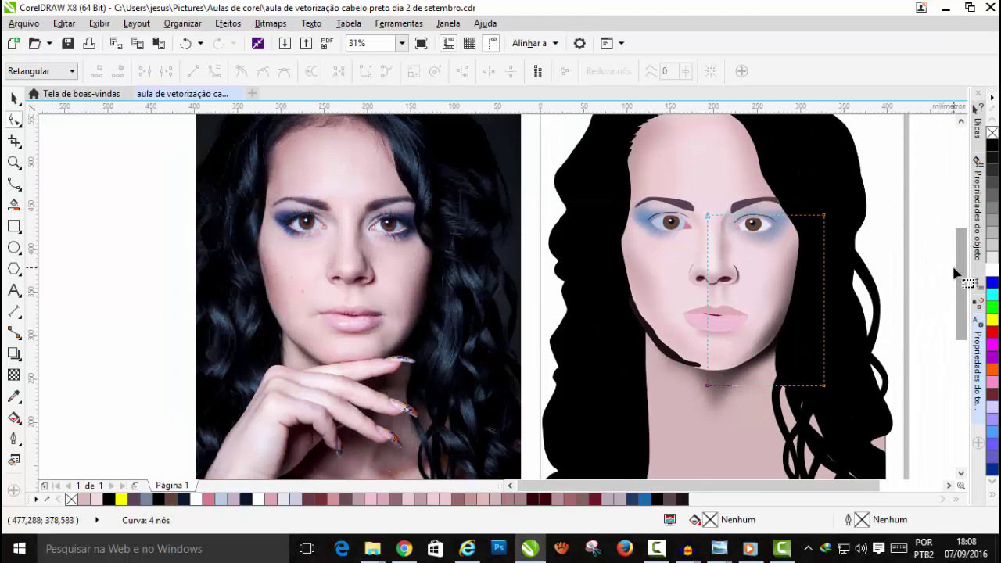
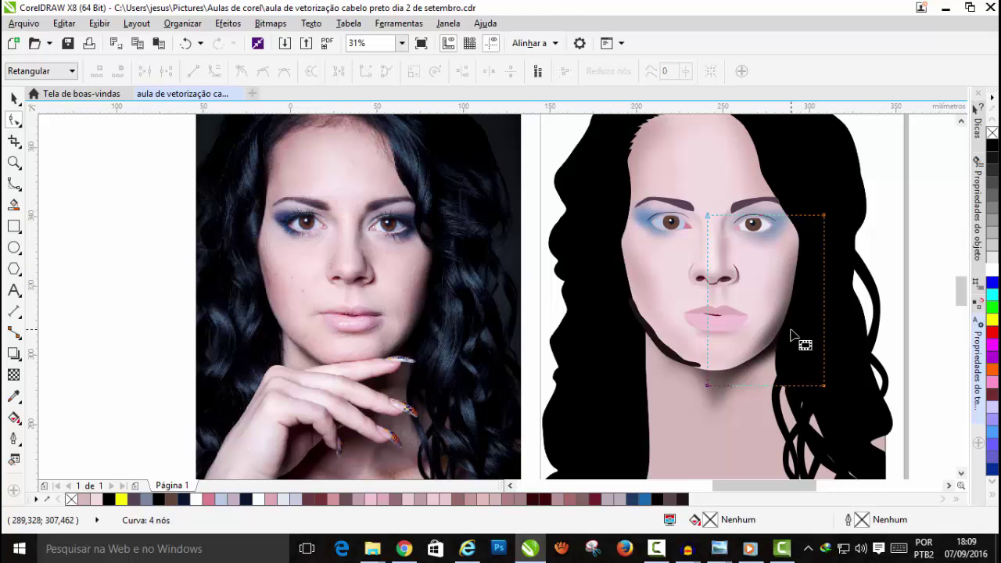
Step: Fade the blurred right jaw shadow with a linear transparency running between the hair side and the cheek
{"action": "scroll", "coordinate": [794, 338], "scroll_direction": "up", "scroll_amount": 5}
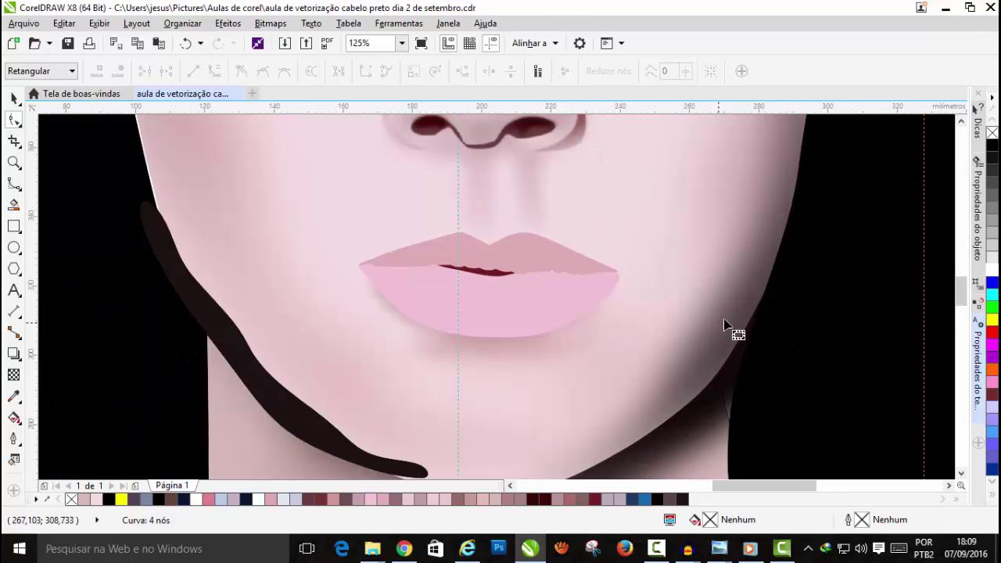
{"action": "scroll", "coordinate": [724, 319], "scroll_direction": "down", "scroll_amount": 2}
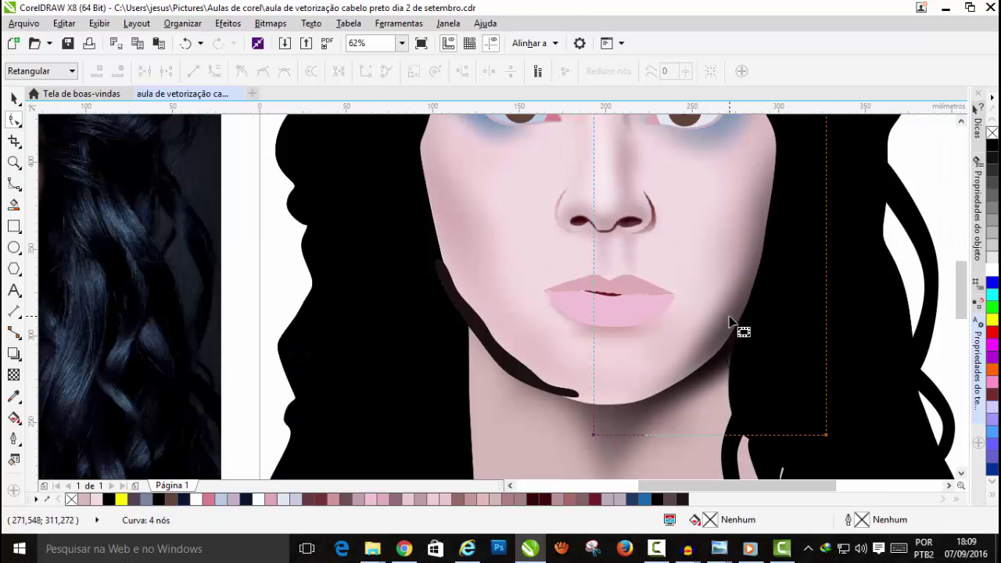
{"action": "left_click", "coordinate": [14, 374]}
{"action": "left_click_drag", "start_coordinate": [736, 323], "coordinate": [643, 253]}
{"action": "left_click_drag", "start_coordinate": [739, 322], "coordinate": [773, 288]}
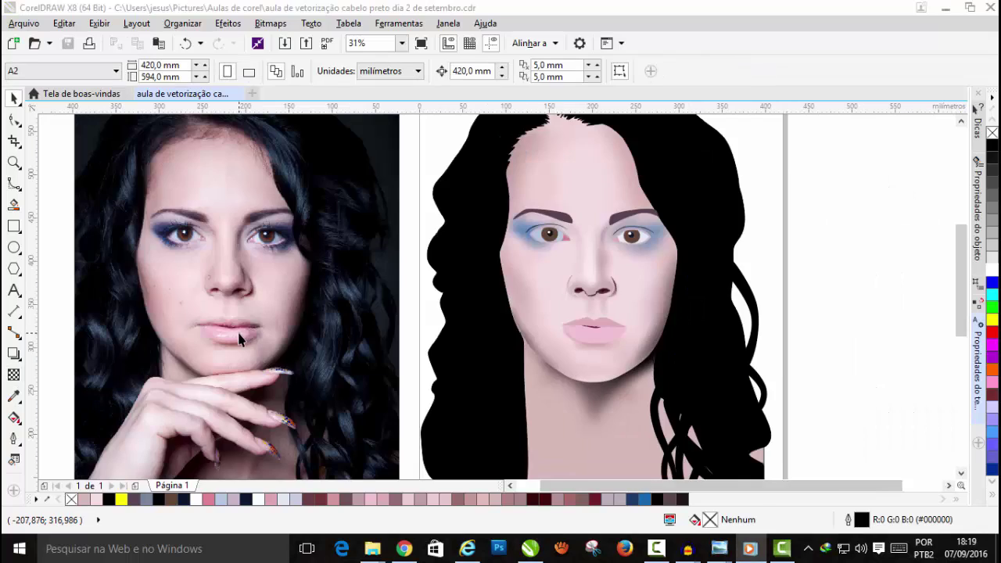
Step: Trace the lighter area of the lower lip in the photo with a closed B-spline shape about 51 × 17 mm
{"action": "scroll", "coordinate": [238, 338], "scroll_direction": "up", "scroll_amount": 4}
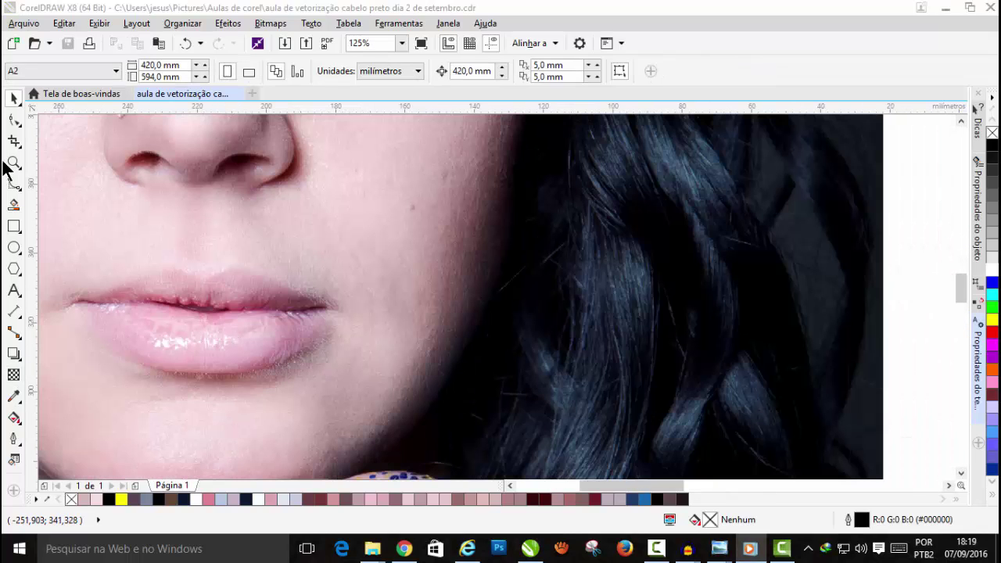
{"action": "scroll", "coordinate": [79, 307], "scroll_direction": "up", "scroll_amount": 2}
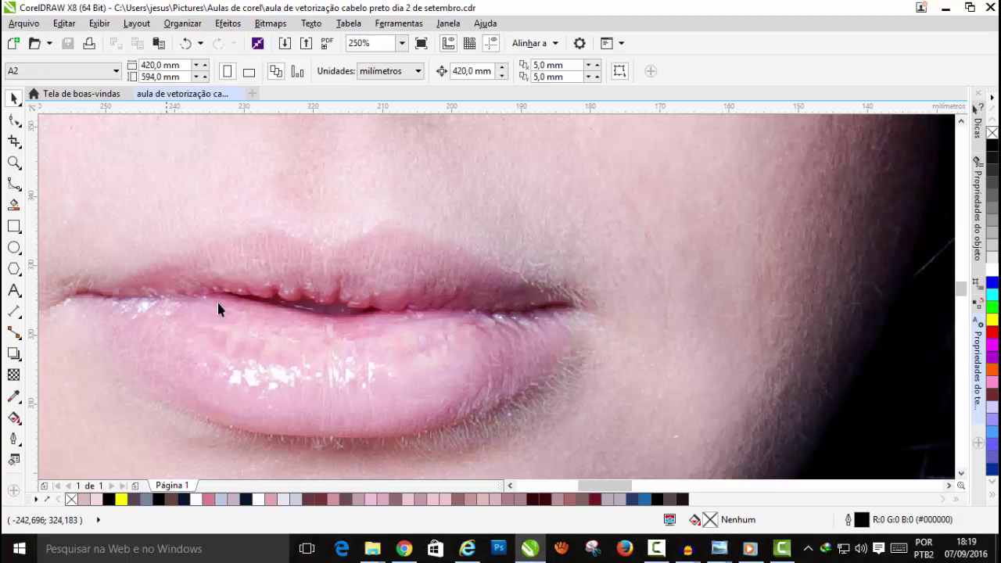
{"action": "left_click", "coordinate": [16, 186]}
{"action": "mouse_move", "coordinate": [496, 322]}
{"action": "left_mouse_down"}
{"action": "mouse_move", "coordinate": [217, 406]}
{"action": "mouse_move", "coordinate": [423, 323]}
{"action": "mouse_move", "coordinate": [496, 322]}
{"action": "left_mouse_up"}
Step: Fill the traced lip highlight with pink R225 G187 B205 sampled from the photo and place it on the illustrated lower lip
{"action": "left_click", "coordinate": [14, 397]}
{"action": "left_click", "coordinate": [295, 398]}
{"action": "left_click", "coordinate": [299, 392]}
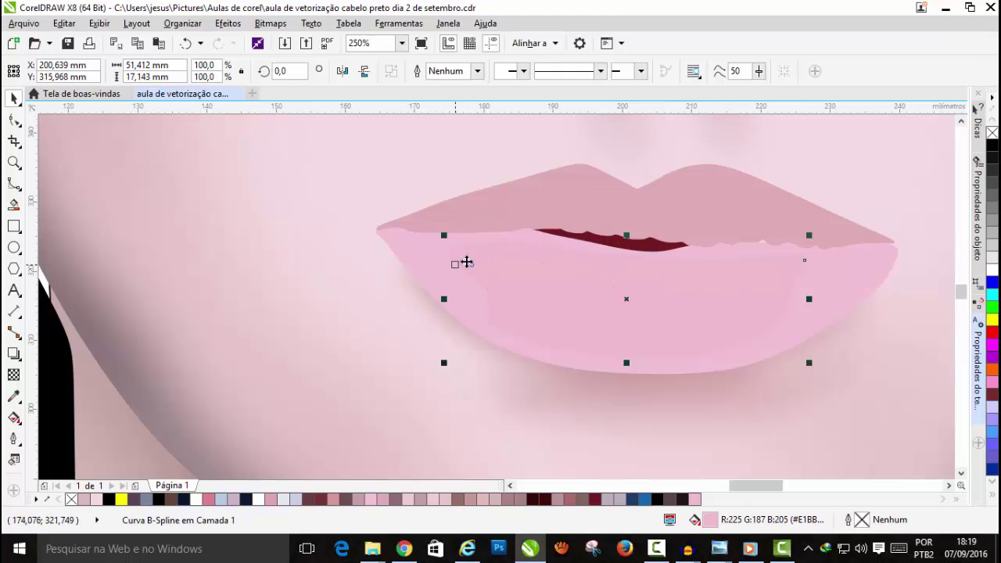
Step: Recolour the illustrated lower lip in the upper lip's darker pink and fill the highlight shape with R229 G192 B210
{"action": "left_click", "coordinate": [516, 304]}
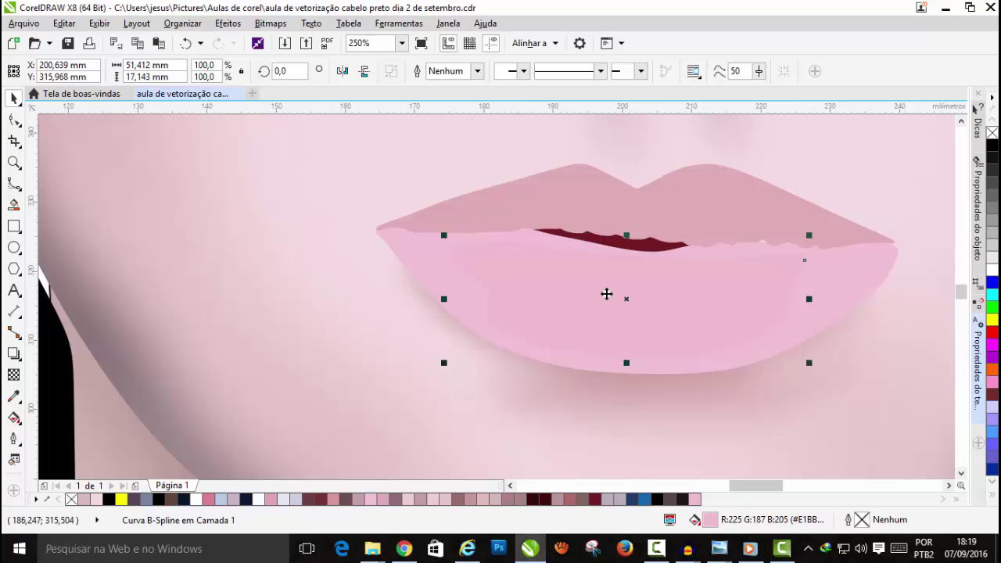
{"action": "scroll", "coordinate": [643, 218], "scroll_direction": "down", "scroll_amount": 3}
{"action": "scroll", "coordinate": [671, 260], "scroll_direction": "up", "scroll_amount": 3}
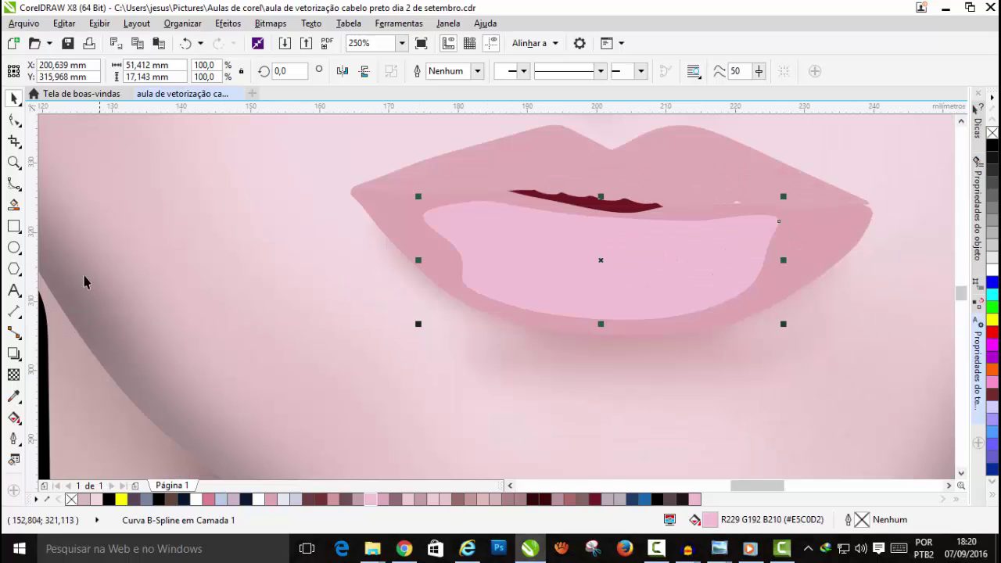
Step: Lighten the lip highlight's uniform fill to R230 G196 B212
{"action": "scroll", "coordinate": [563, 225], "scroll_direction": "down", "scroll_amount": 2}
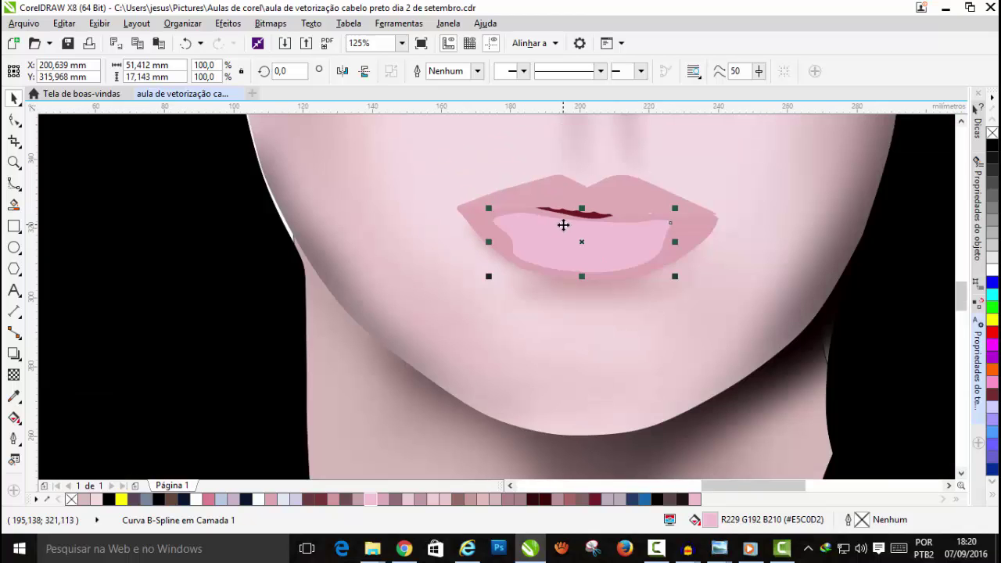
{"action": "left_click", "coordinate": [979, 201]}
{"action": "left_click", "coordinate": [816, 110]}
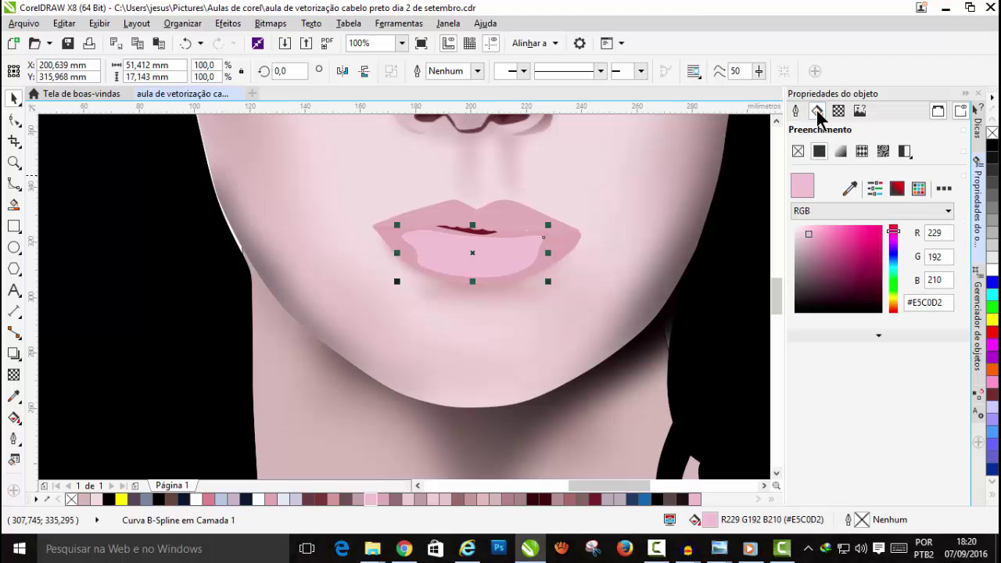
{"action": "left_click", "coordinate": [807, 232]}
{"action": "left_click", "coordinate": [805, 232]}
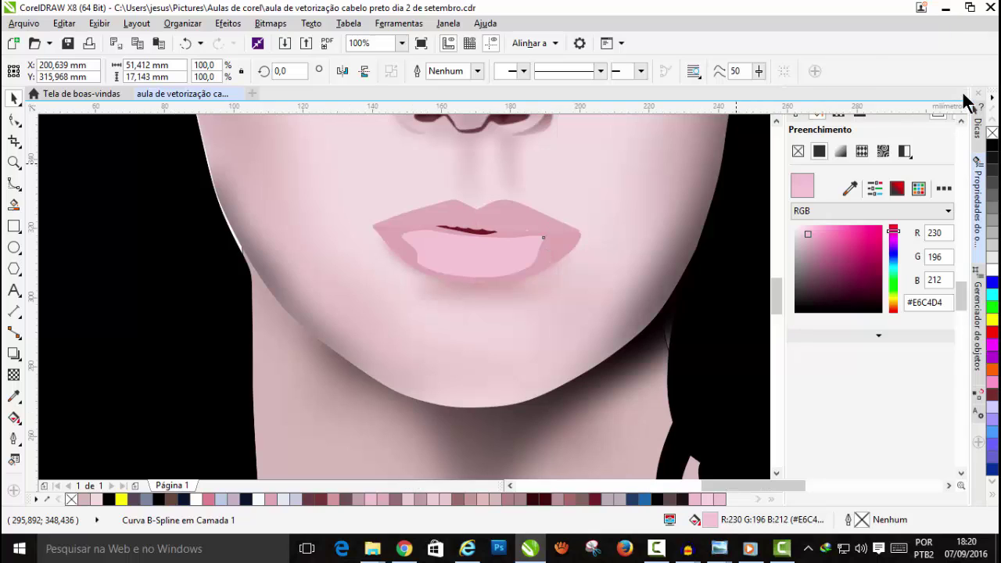
{"action": "left_click", "coordinate": [963, 93]}
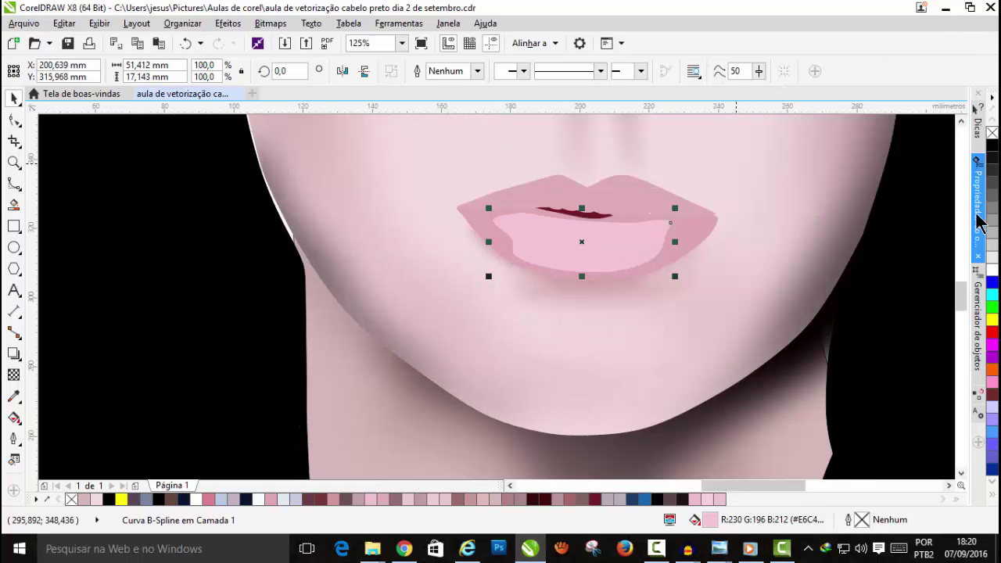
{"action": "left_click", "coordinate": [977, 443]}
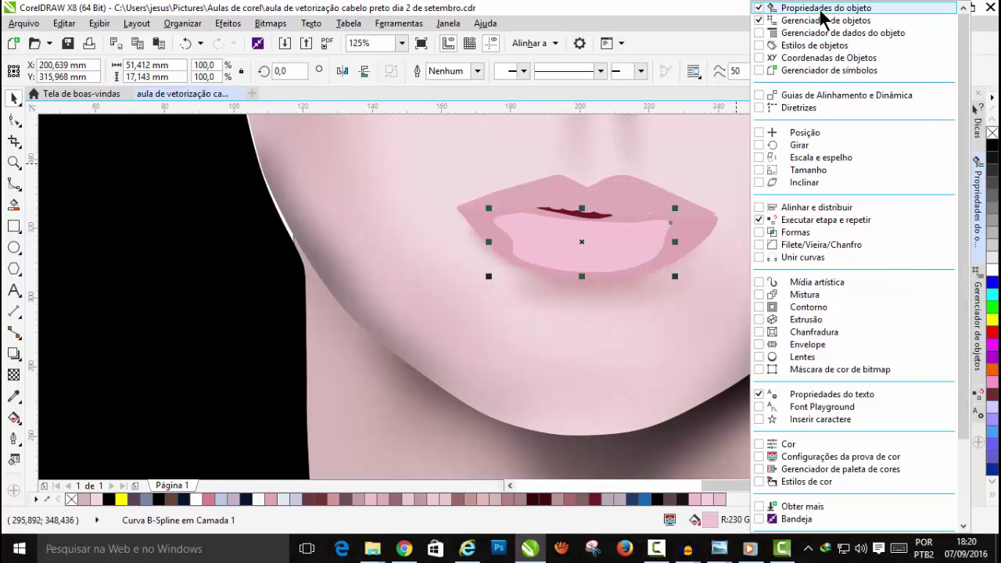
Step: Convert the lip highlight to a 300 dpi RGB bitmap with anti-aliasing and a transparent background
{"action": "scroll", "coordinate": [473, 232], "scroll_direction": "up", "scroll_amount": 2}
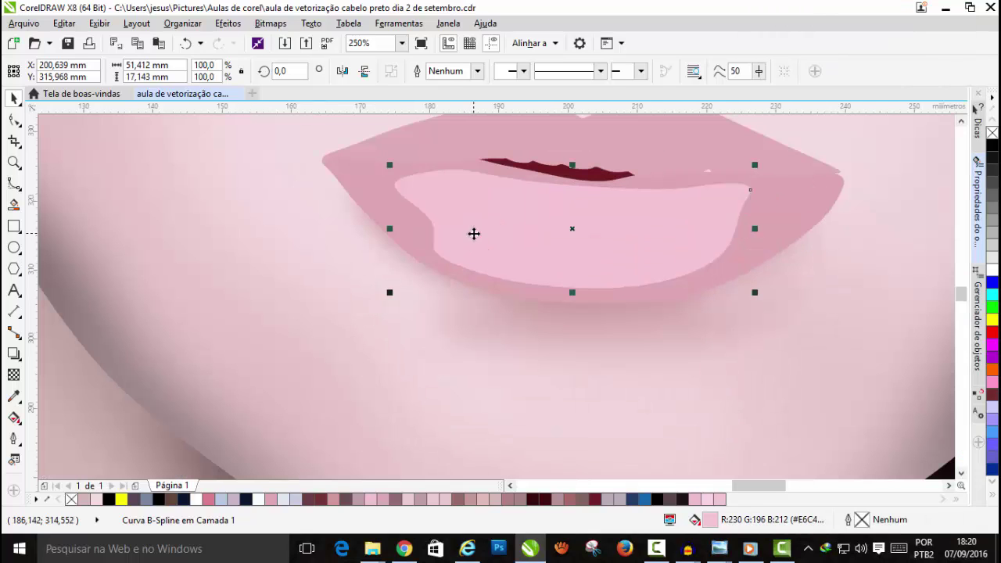
{"action": "left_click", "coordinate": [268, 24]}
{"action": "left_click", "coordinate": [283, 43]}
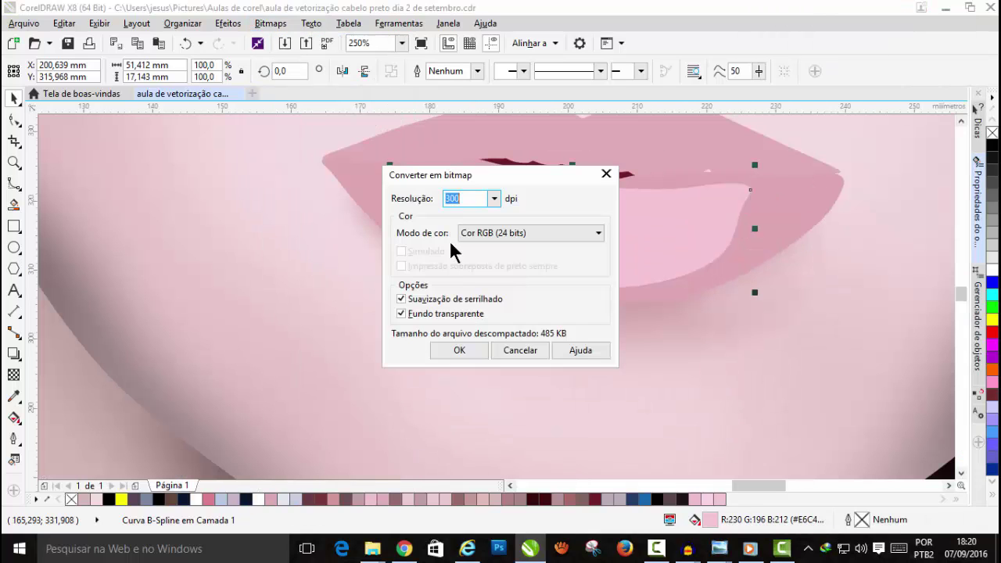
{"action": "left_click", "coordinate": [458, 350]}
Step: Blur the lip highlight bitmap with a Gaussian blur of 9.8 pixels radius
{"action": "left_click", "coordinate": [464, 359]}
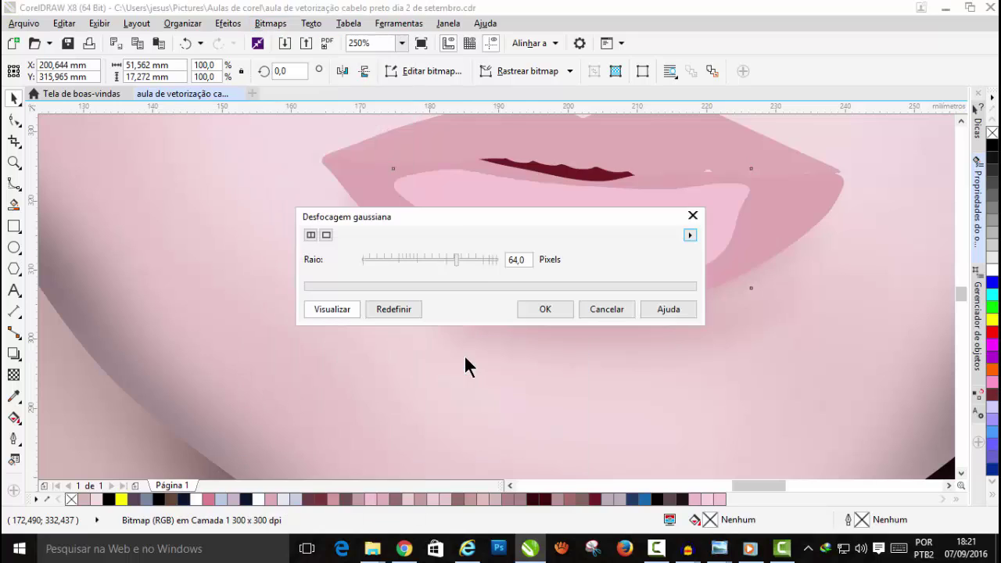
{"action": "left_click_drag", "start_coordinate": [480, 222], "coordinate": [234, 83]}
{"action": "left_click_drag", "start_coordinate": [203, 119], "coordinate": [177, 118]}
{"action": "left_click_drag", "start_coordinate": [227, 71], "coordinate": [194, 42]}
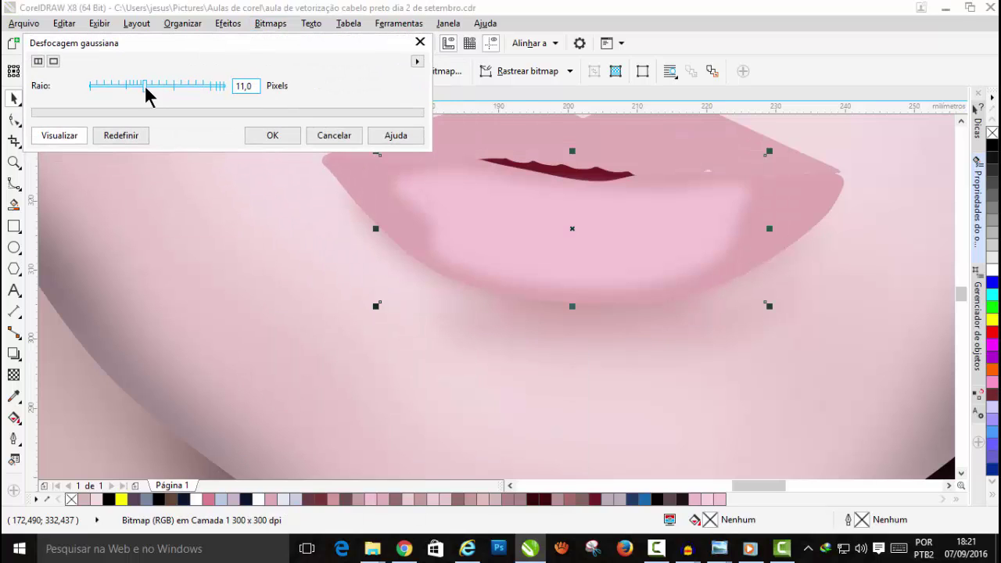
{"action": "left_click_drag", "start_coordinate": [144, 87], "coordinate": [143, 86]}
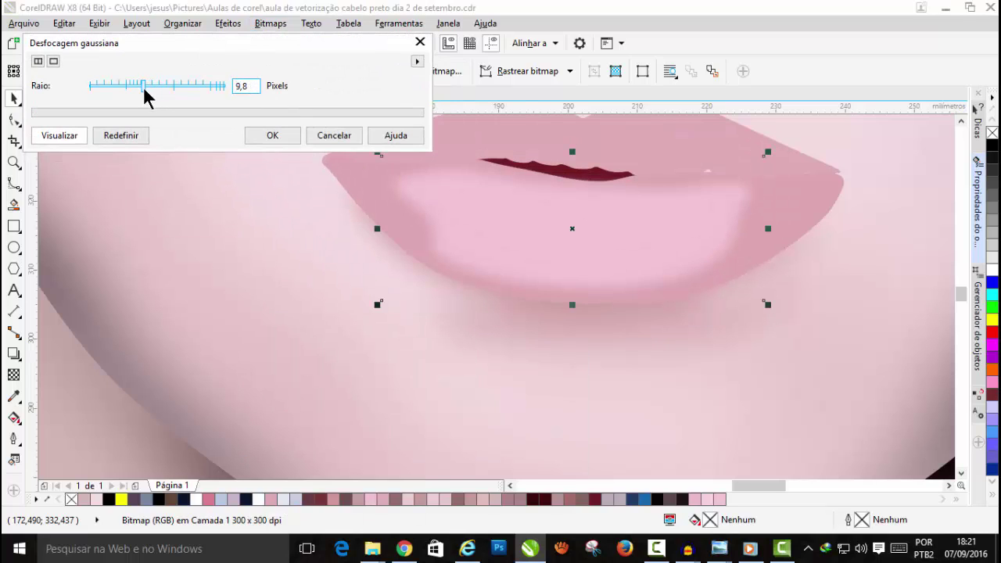
{"action": "left_click", "coordinate": [287, 134]}
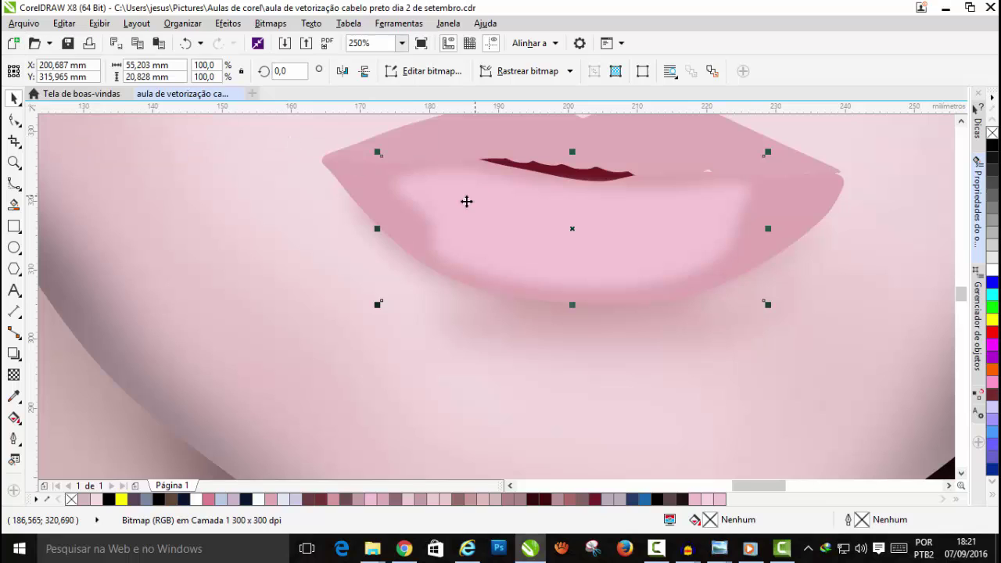
Step: Fade the lip highlight toward both mouth corners with a linear transparency at about 170.5°, using 64% at the right end
{"action": "left_click", "coordinate": [13, 375]}
{"action": "left_click_drag", "start_coordinate": [684, 233], "coordinate": [333, 213]}
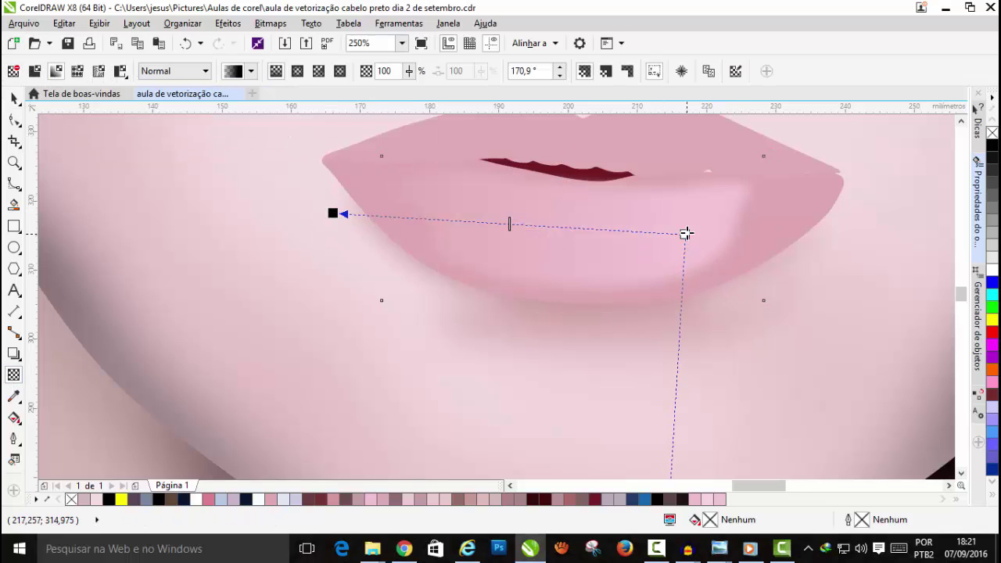
{"action": "left_click_drag", "start_coordinate": [685, 233], "coordinate": [821, 214]}
{"action": "left_click_drag", "start_coordinate": [351, 214], "coordinate": [427, 201]}
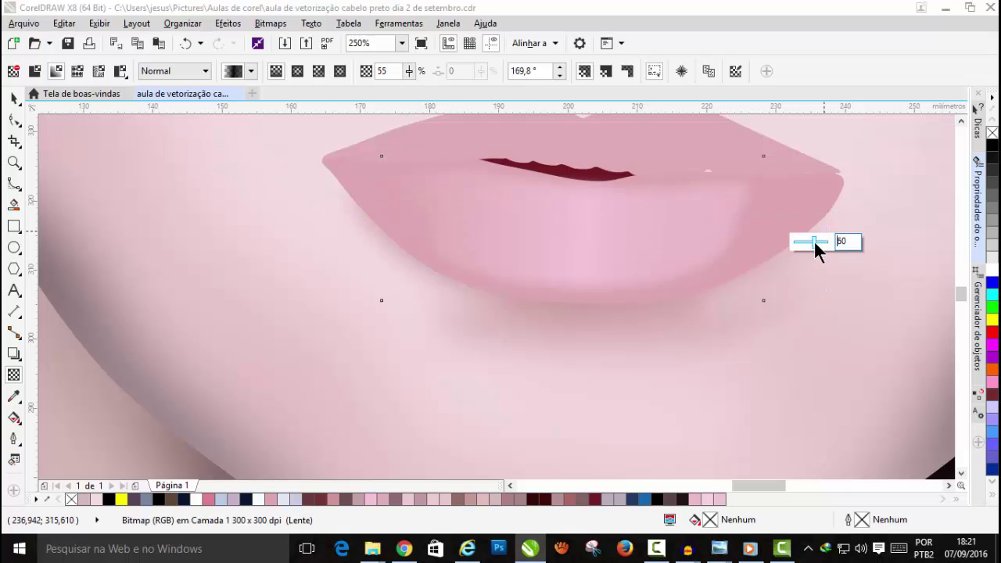
{"action": "mouse_move", "coordinate": [814, 243]}
{"action": "left_mouse_down"}
{"action": "mouse_move", "coordinate": [837, 217]}
{"action": "mouse_move", "coordinate": [822, 240]}
{"action": "left_mouse_up"}
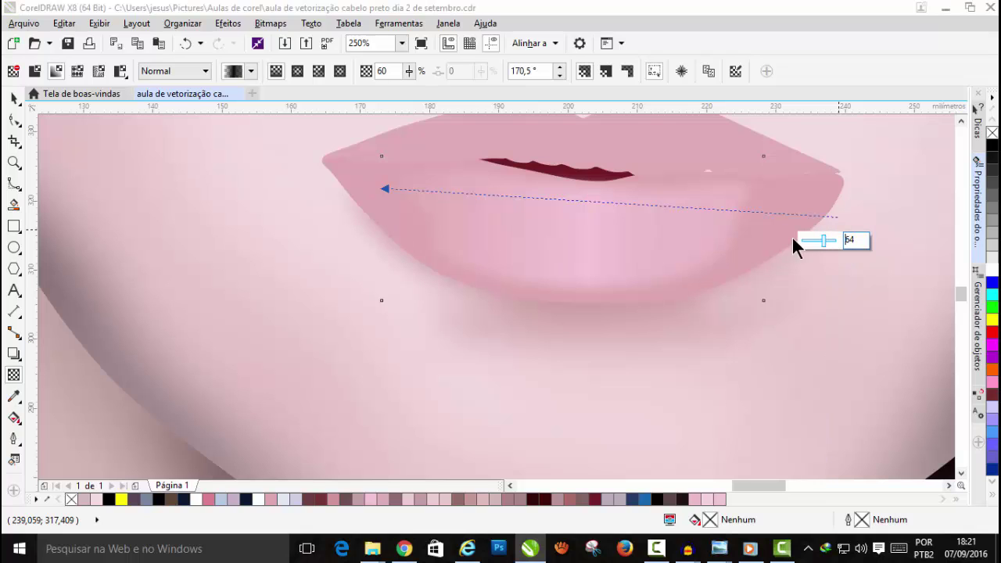
Step: PowerClip the faded lip highlight bitmap inside the lower lip shape
{"action": "key", "text": "space"}
{"action": "left_click", "coordinate": [228, 23]}
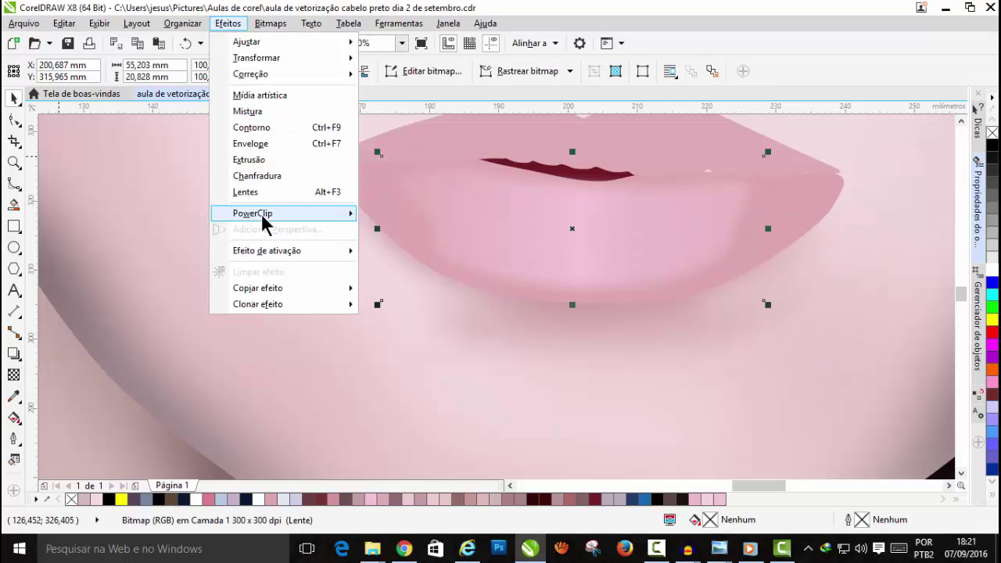
{"action": "mouse_move", "coordinate": [264, 222]}
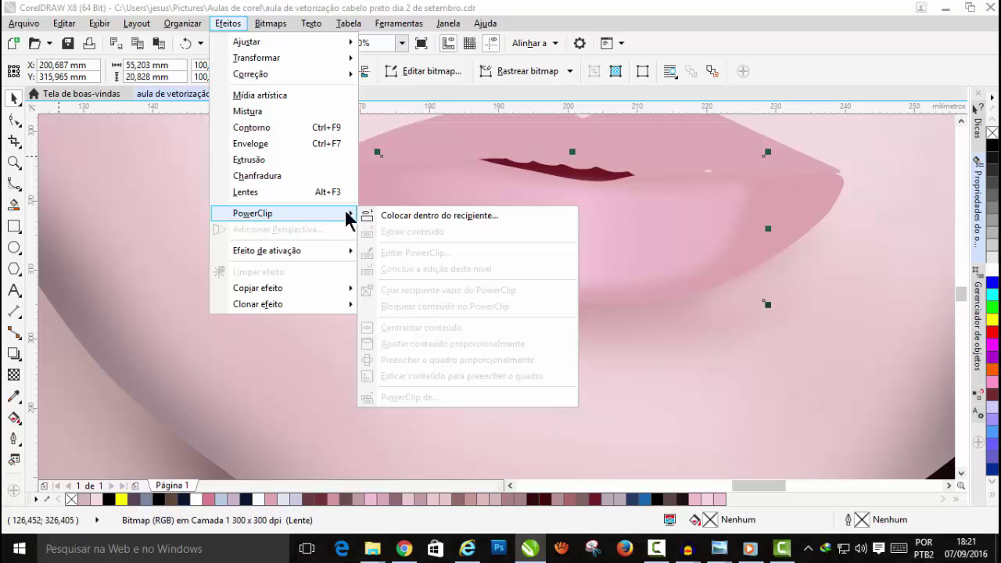
{"action": "left_click", "coordinate": [380, 215]}
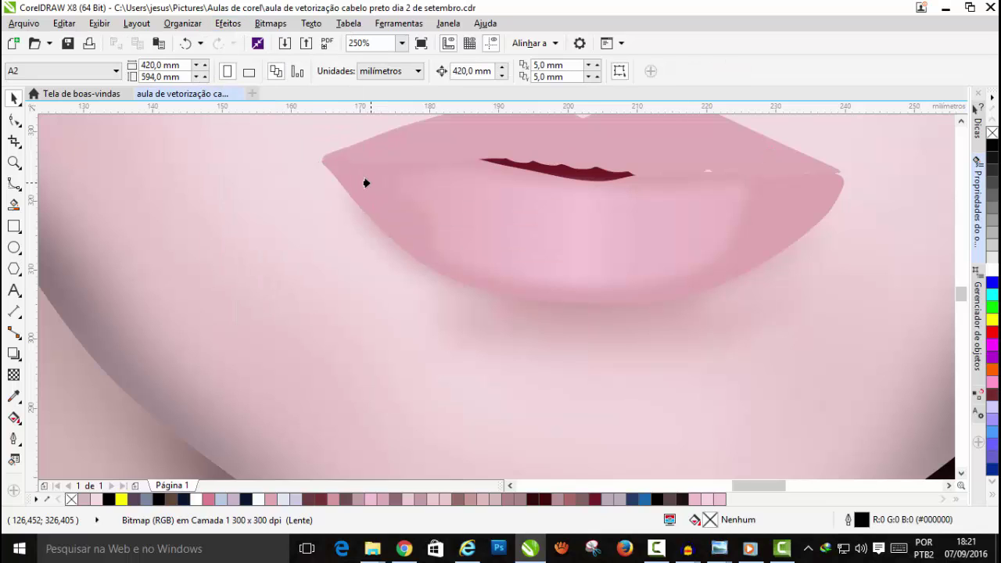
{"action": "left_click", "coordinate": [356, 179]}
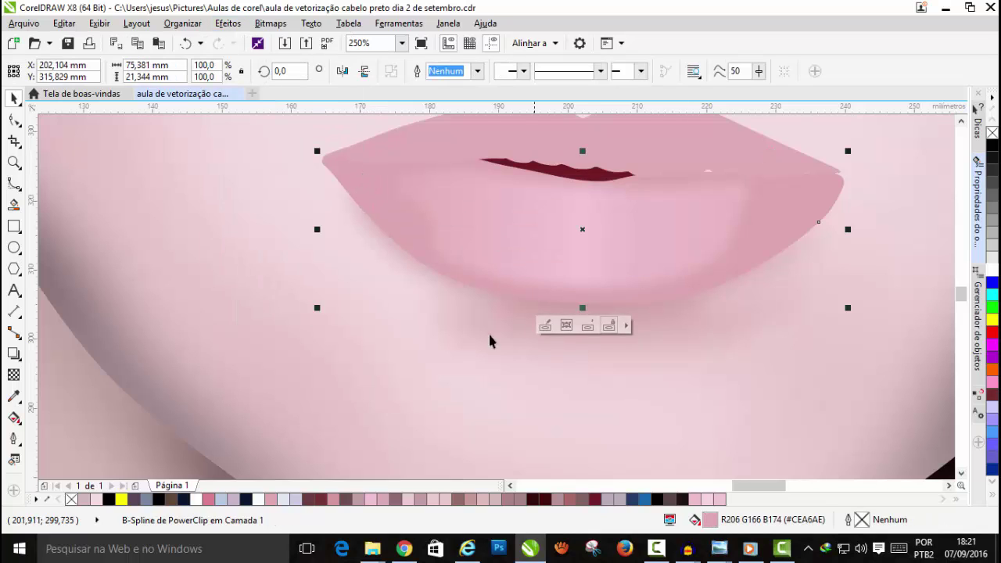
Step: Trace a closed B-spline about 76 × 11 mm over the photo's mouth line, with a jagged upper edge along the upper lip's creases
{"action": "scroll", "coordinate": [574, 199], "scroll_direction": "down", "scroll_amount": 3}
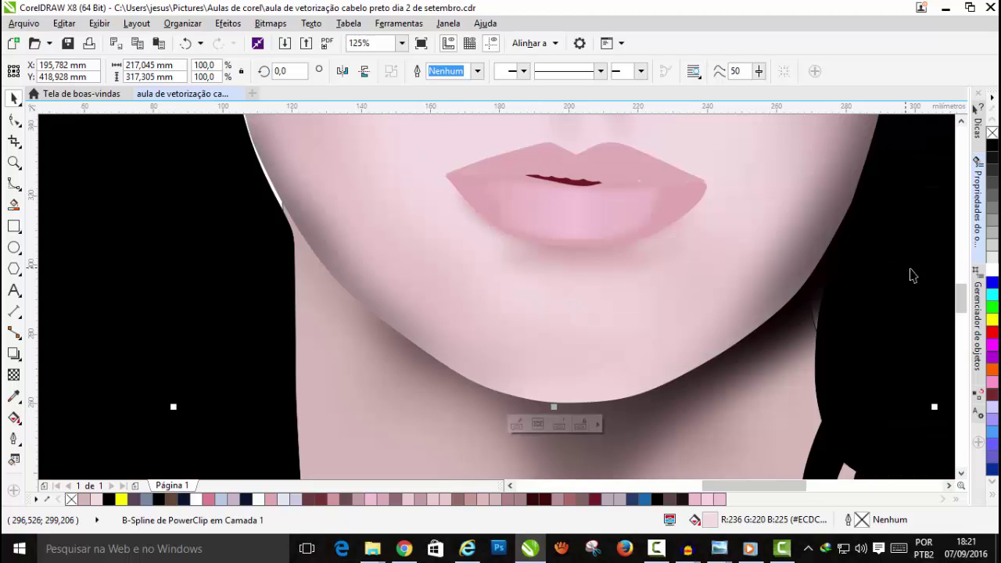
{"action": "scroll", "coordinate": [741, 228], "scroll_direction": "down", "scroll_amount": 3}
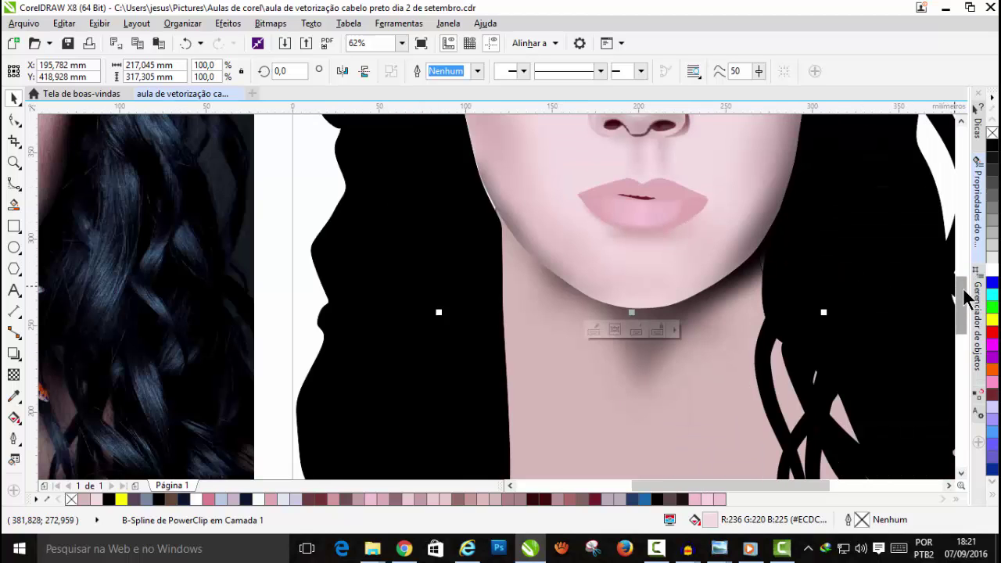
{"action": "left_click_drag", "start_coordinate": [963, 287], "coordinate": [963, 265]}
{"action": "scroll", "coordinate": [675, 328], "scroll_direction": "down", "scroll_amount": 1}
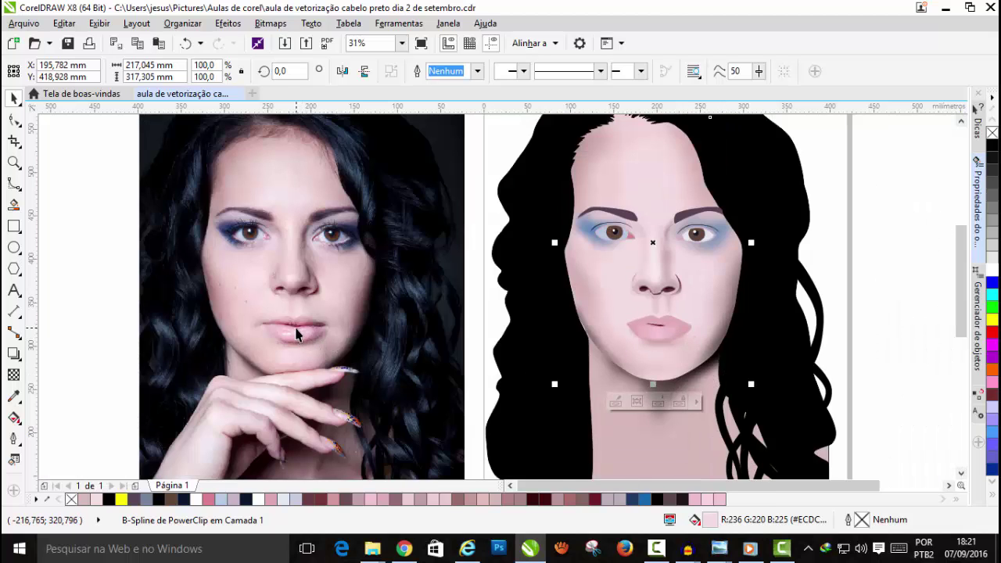
{"action": "scroll", "coordinate": [296, 334], "scroll_direction": "up", "scroll_amount": 4}
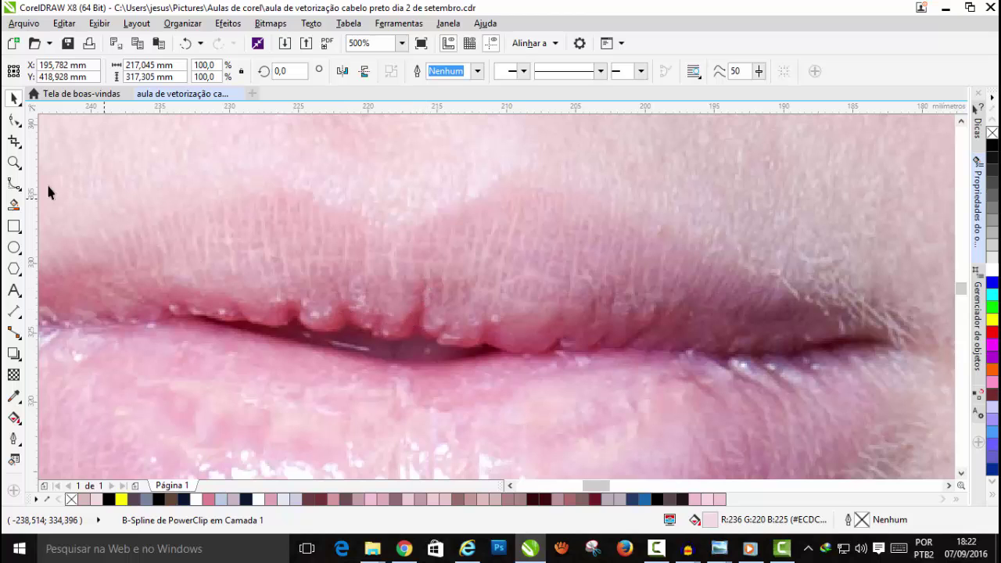
{"action": "left_click", "coordinate": [397, 324]}
{"action": "left_click", "coordinate": [424, 270]}
{"action": "left_click", "coordinate": [489, 313]}
{"action": "left_click", "coordinate": [552, 312]}
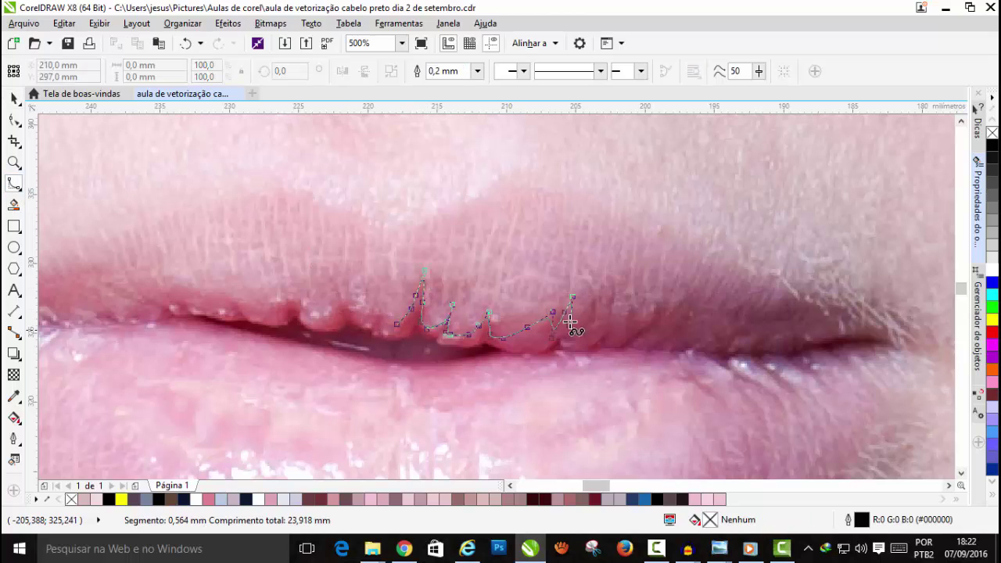
{"action": "left_click", "coordinate": [612, 291]}
{"action": "left_click", "coordinate": [667, 299]}
{"action": "left_click", "coordinate": [799, 345]}
{"action": "left_click", "coordinate": [930, 339]}
{"action": "left_click", "coordinate": [813, 419]}
{"action": "left_click", "coordinate": [583, 437]}
{"action": "left_click", "coordinate": [286, 423]}
{"action": "left_click", "coordinate": [46, 406]}
{"action": "left_click", "coordinate": [236, 373]}
{"action": "left_click", "coordinate": [207, 330]}
{"action": "left_click", "coordinate": [152, 317]}
{"action": "left_click", "coordinate": [191, 306]}
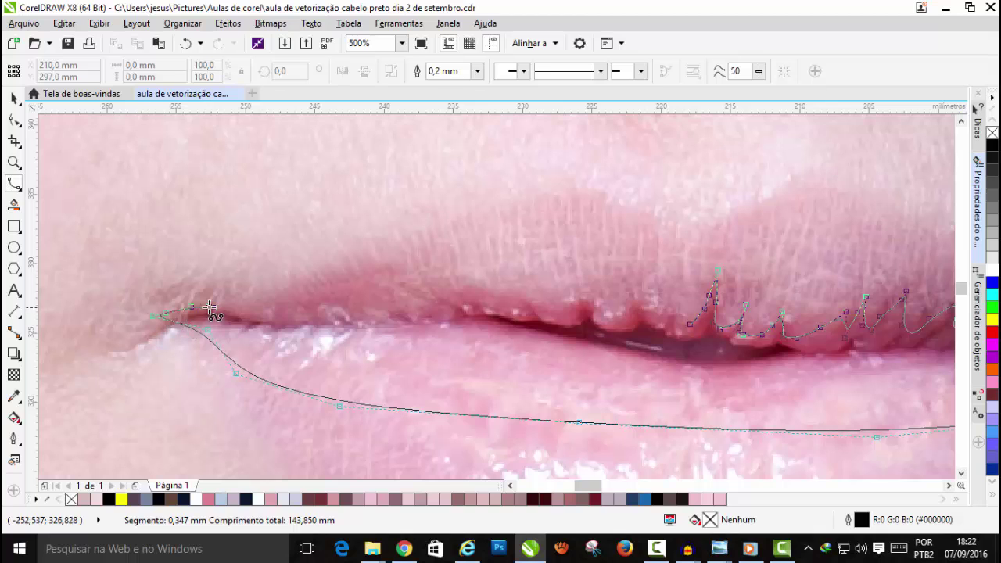
{"action": "left_click", "coordinate": [448, 284]}
{"action": "left_click", "coordinate": [511, 287]}
{"action": "left_click", "coordinate": [539, 324]}
{"action": "left_click", "coordinate": [611, 330]}
{"action": "left_click", "coordinate": [679, 327]}
{"action": "left_click", "coordinate": [690, 324]}
Step: Fill the traced mouth shadow with dark red R135 G51 B60 sampled from the photo's lip crease and remove its outline
{"action": "scroll", "coordinate": [717, 322], "scroll_direction": "down", "scroll_amount": 1}
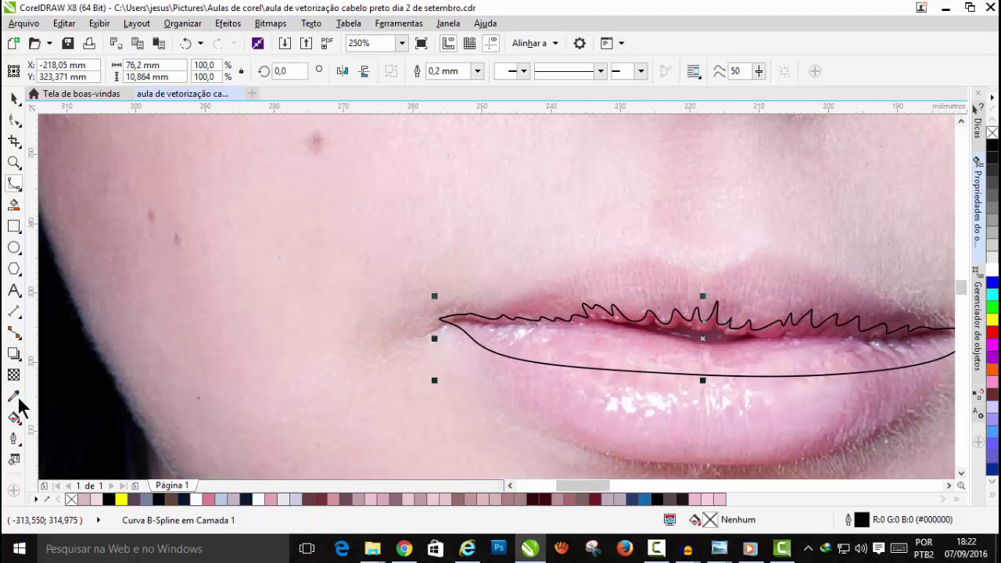
{"action": "left_click", "coordinate": [13, 398]}
{"action": "scroll", "coordinate": [733, 331], "scroll_direction": "up", "scroll_amount": 2}
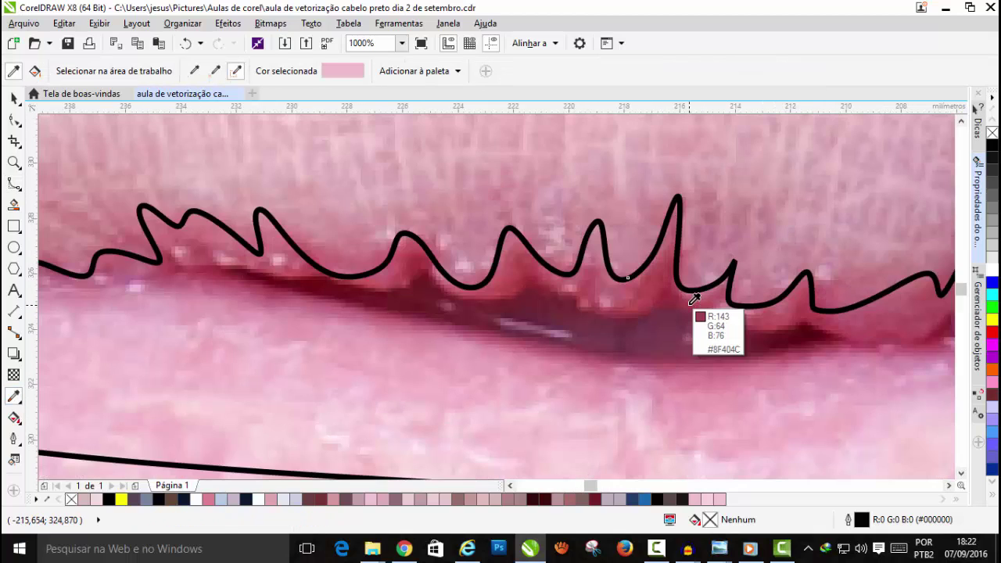
{"action": "scroll", "coordinate": [688, 293], "scroll_direction": "up", "scroll_amount": 2}
{"action": "left_click", "coordinate": [618, 261]}
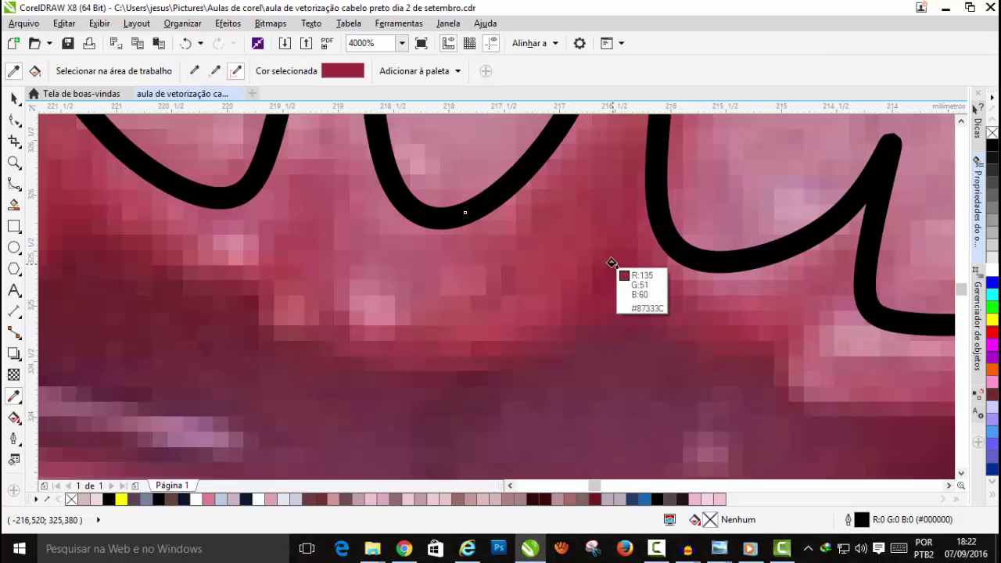
{"action": "scroll", "coordinate": [607, 252], "scroll_direction": "down", "scroll_amount": 1}
{"action": "left_click", "coordinate": [594, 242]}
{"action": "scroll", "coordinate": [594, 242], "scroll_direction": "down", "scroll_amount": 2}
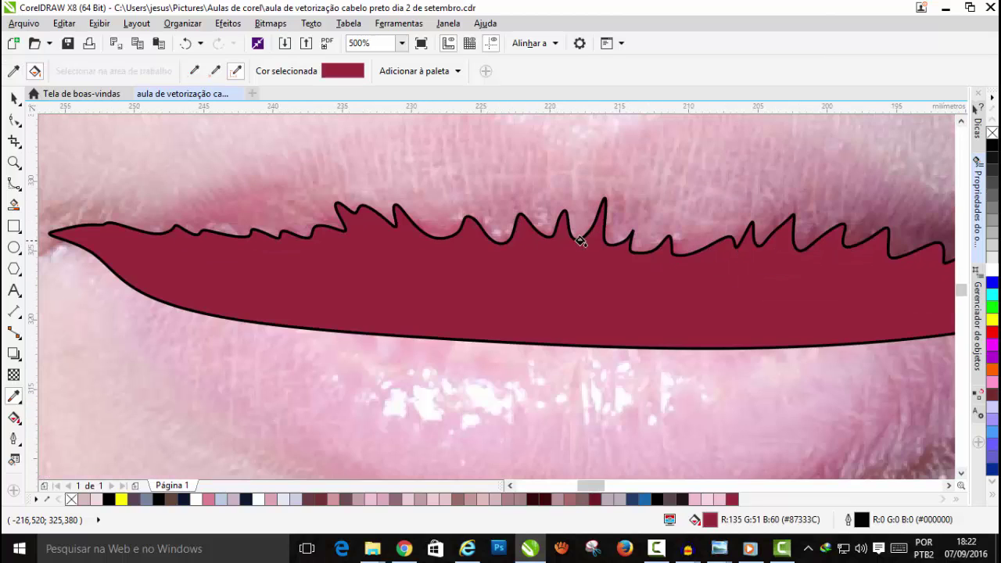
{"action": "scroll", "coordinate": [581, 242], "scroll_direction": "down", "scroll_amount": 1}
{"action": "left_click", "coordinate": [14, 98]}
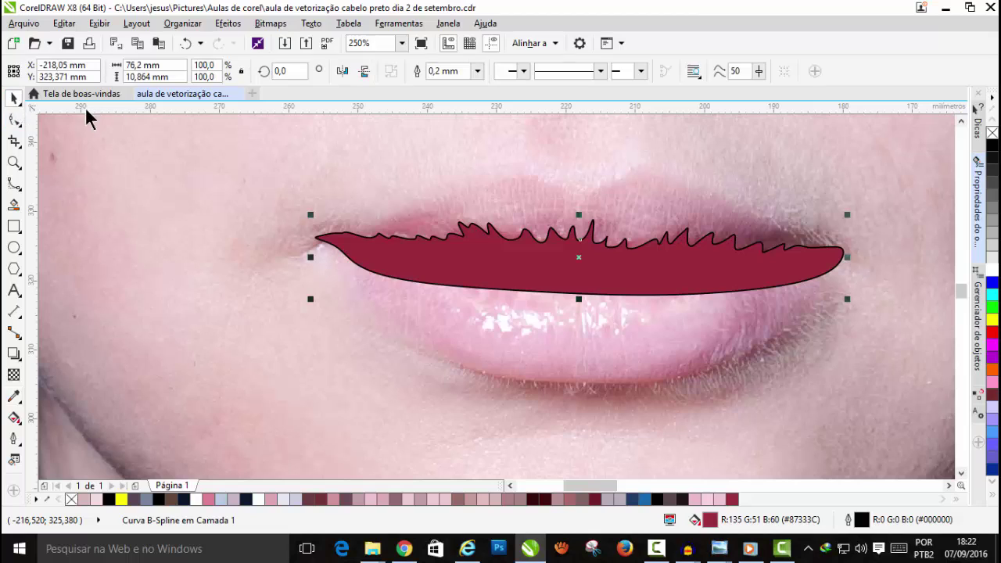
{"action": "right_click", "coordinate": [991, 133]}
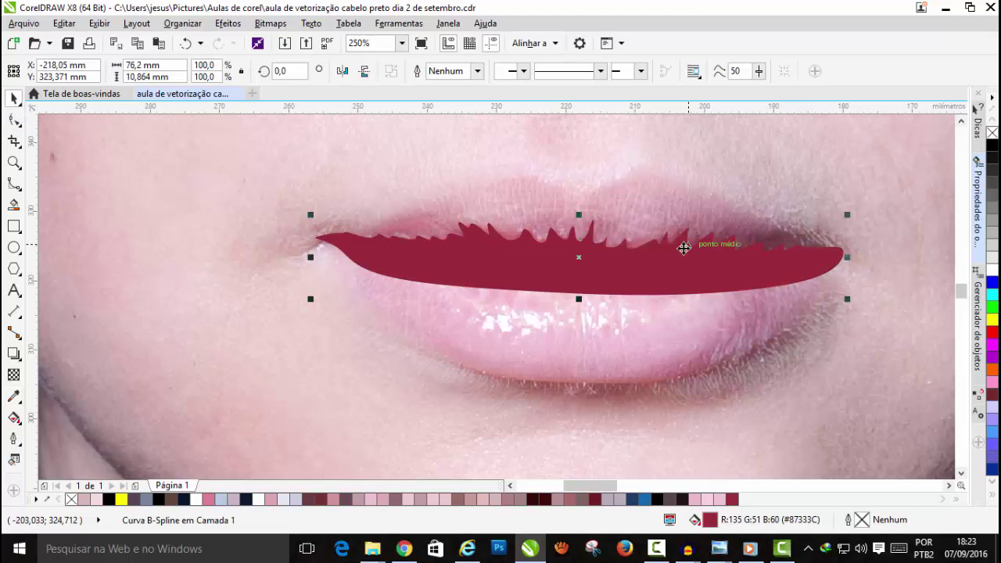
Step: Move the mouth shadow shape 420 mm horizontally from the photo onto the vector portrait's lips
{"action": "key", "text": "Right"}
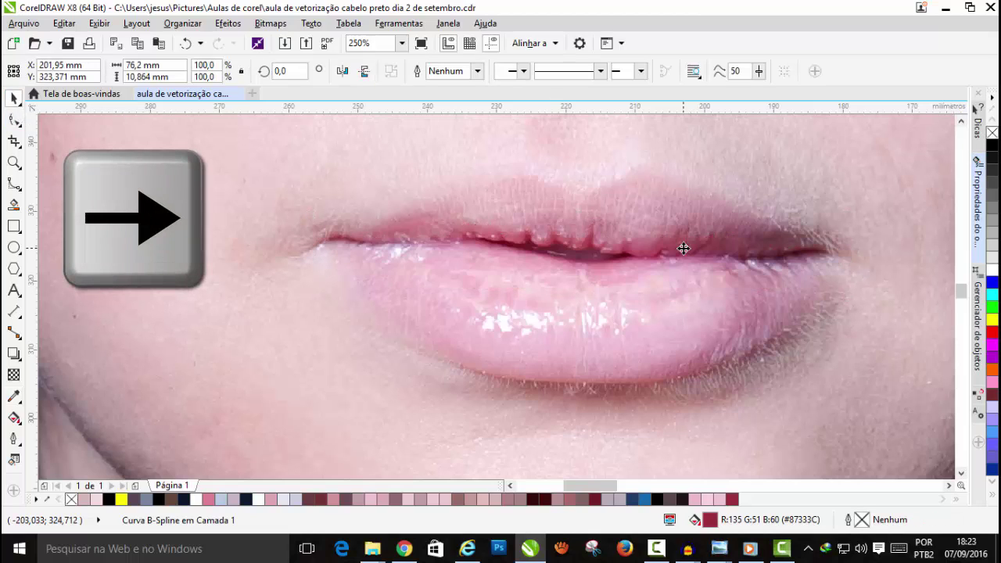
{"action": "key", "text": "F4"}
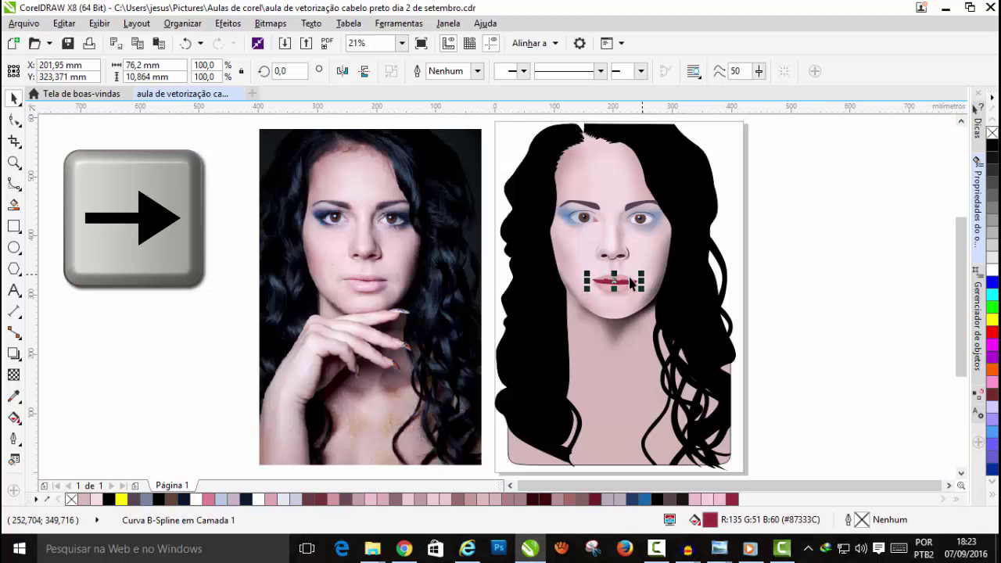
{"action": "scroll", "coordinate": [626, 284], "scroll_direction": "up", "scroll_amount": 5}
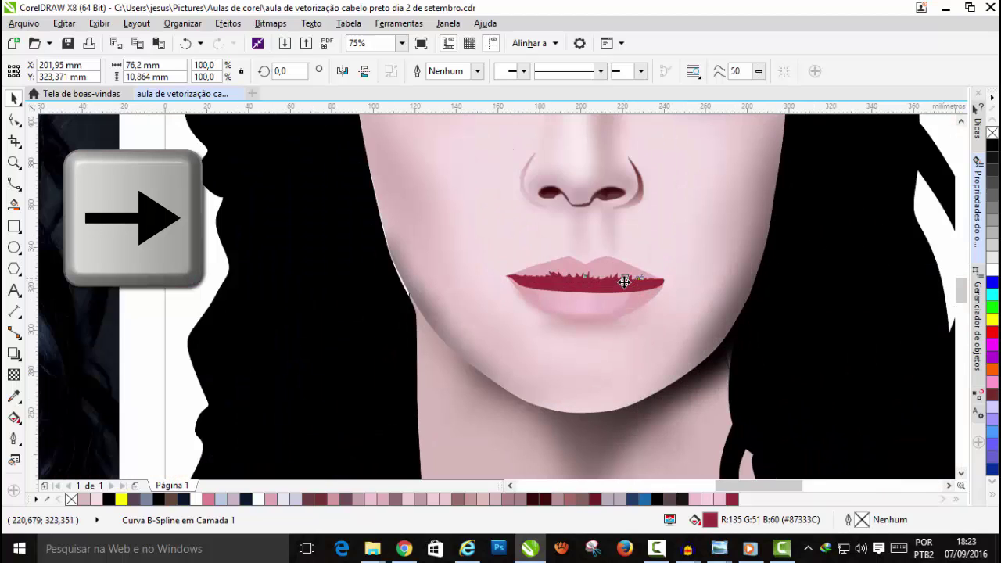
{"action": "scroll", "coordinate": [624, 281], "scroll_direction": "up", "scroll_amount": 5}
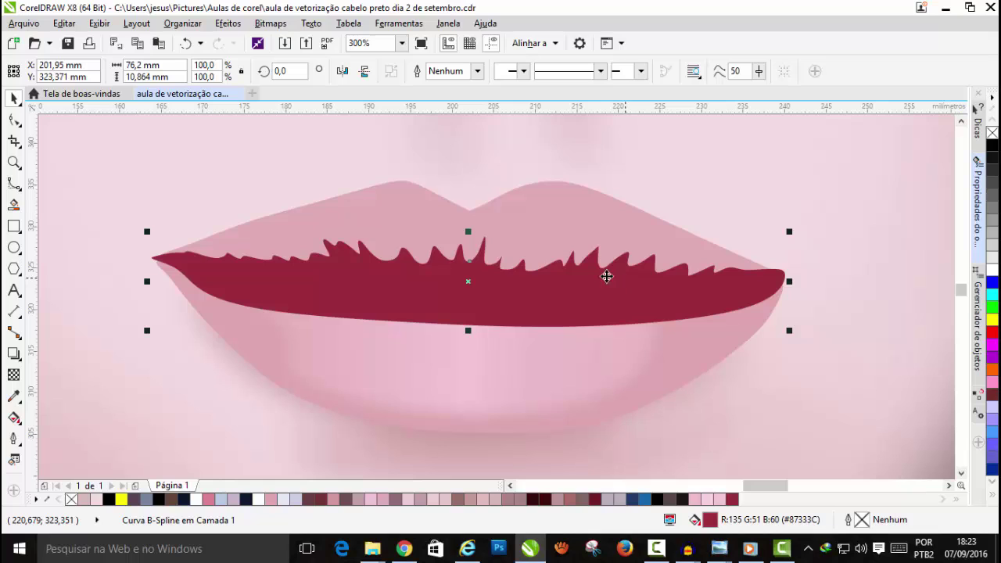
Step: Fade the mouth shadow downward with a linear transparency at about -89.5°, starting from 0% at the upper end
{"action": "left_click", "coordinate": [14, 376]}
{"action": "left_click_drag", "start_coordinate": [445, 275], "coordinate": [414, 435]}
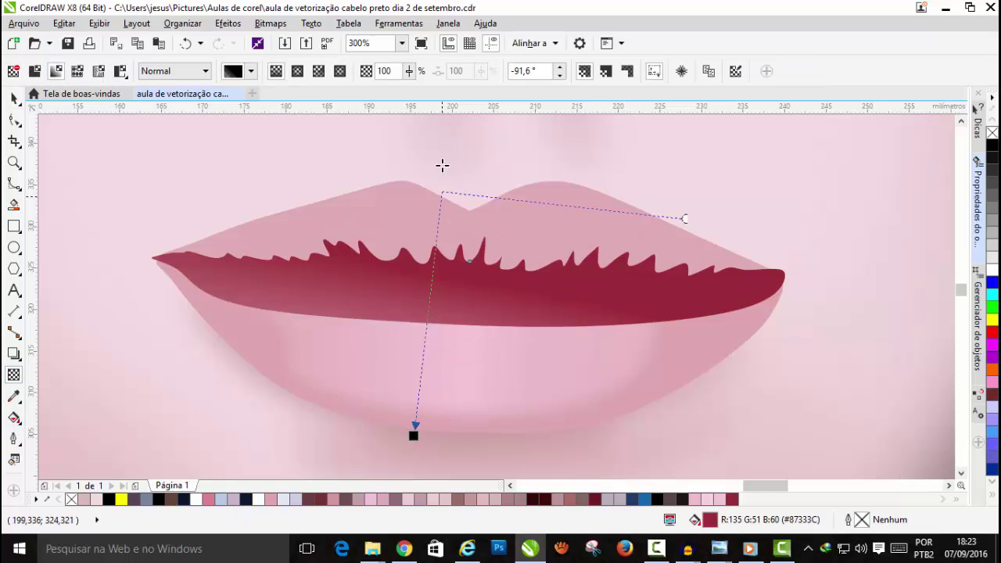
{"action": "left_click_drag", "start_coordinate": [442, 165], "coordinate": [441, 152]}
{"action": "left_click_drag", "start_coordinate": [414, 435], "coordinate": [459, 371]}
{"action": "left_click_drag", "start_coordinate": [441, 152], "coordinate": [449, 218]}
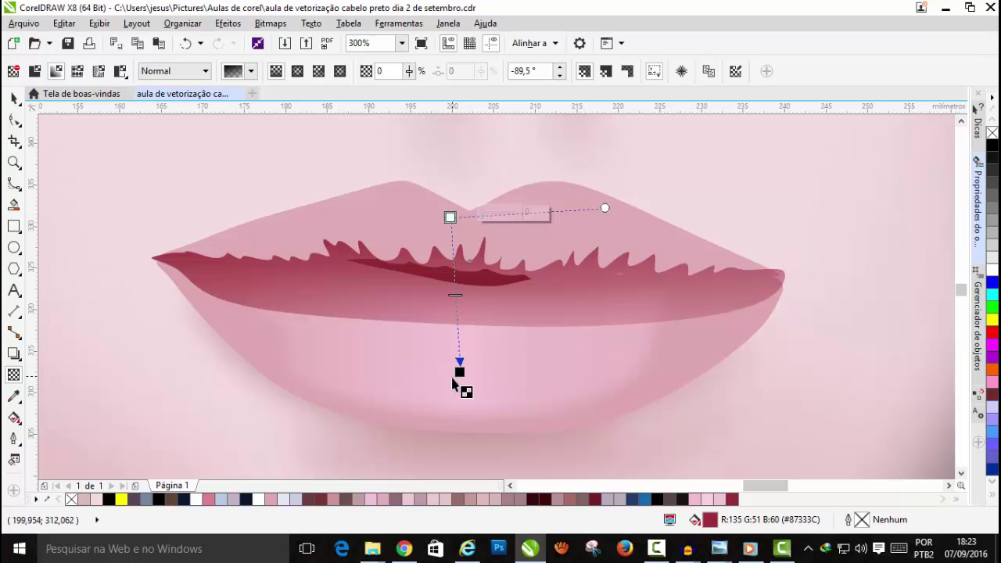
{"action": "left_click", "coordinate": [13, 98]}
{"action": "left_click_drag", "start_coordinate": [349, 288], "coordinate": [347, 352]}
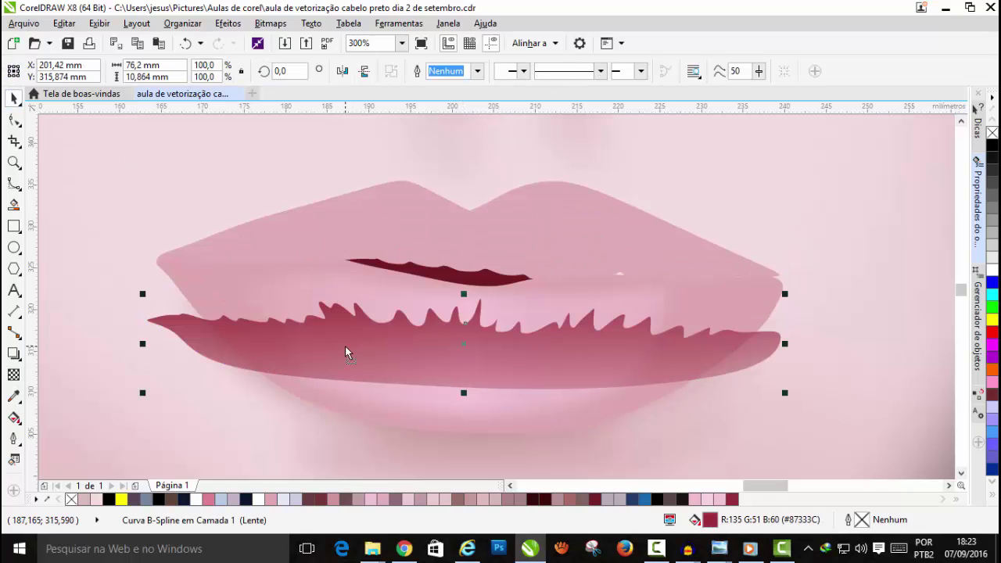
{"action": "key", "text": "ctrl+z"}
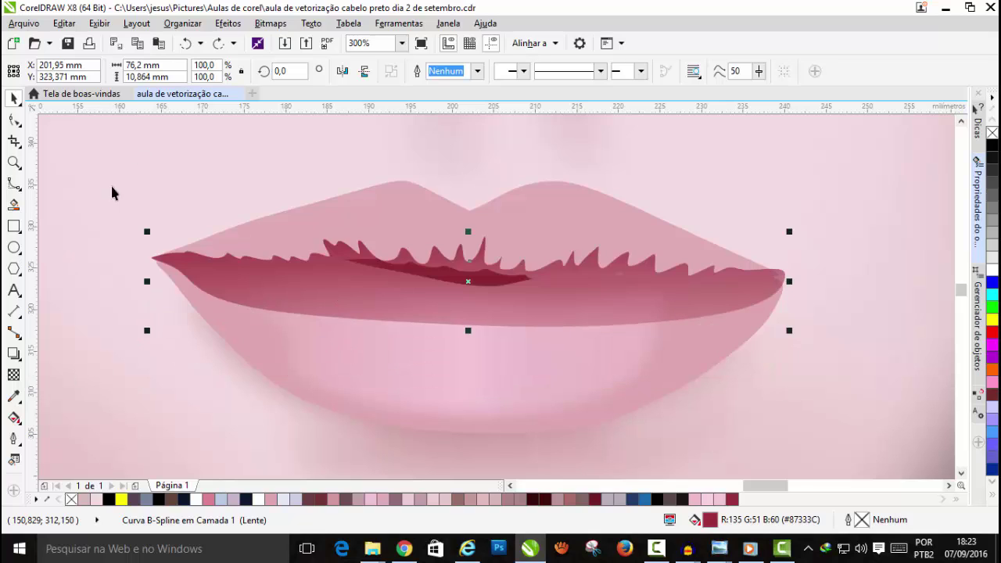
Step: Convert the mouth shadow to a 300 dpi RGB bitmap with anti-aliasing and a transparent background
{"action": "left_click", "coordinate": [267, 25]}
{"action": "left_click", "coordinate": [288, 40]}
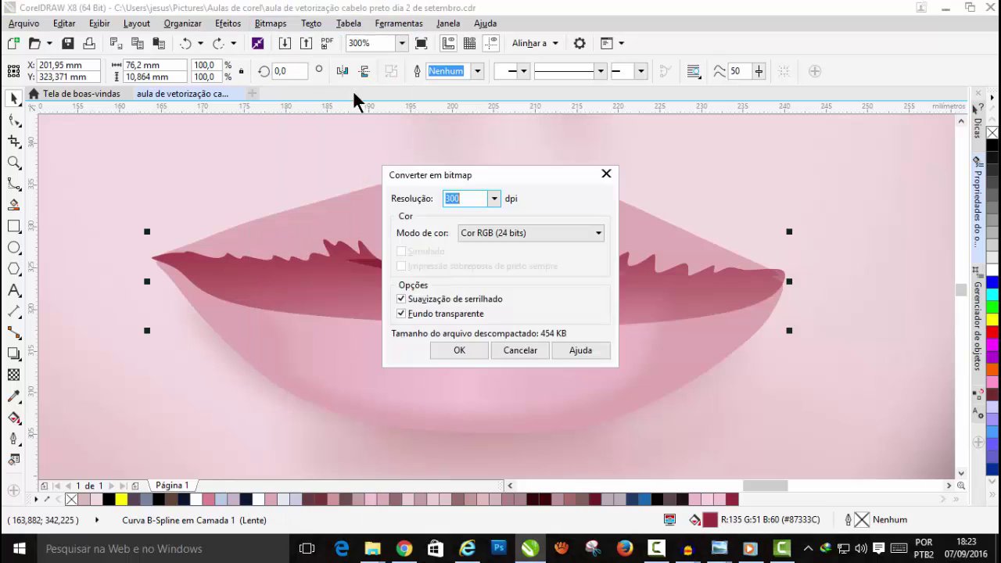
{"action": "left_click", "coordinate": [458, 351]}
Step: Blur the mouth shadow bitmap with a Gaussian blur of 10 pixels radius
{"action": "left_click", "coordinate": [270, 23]}
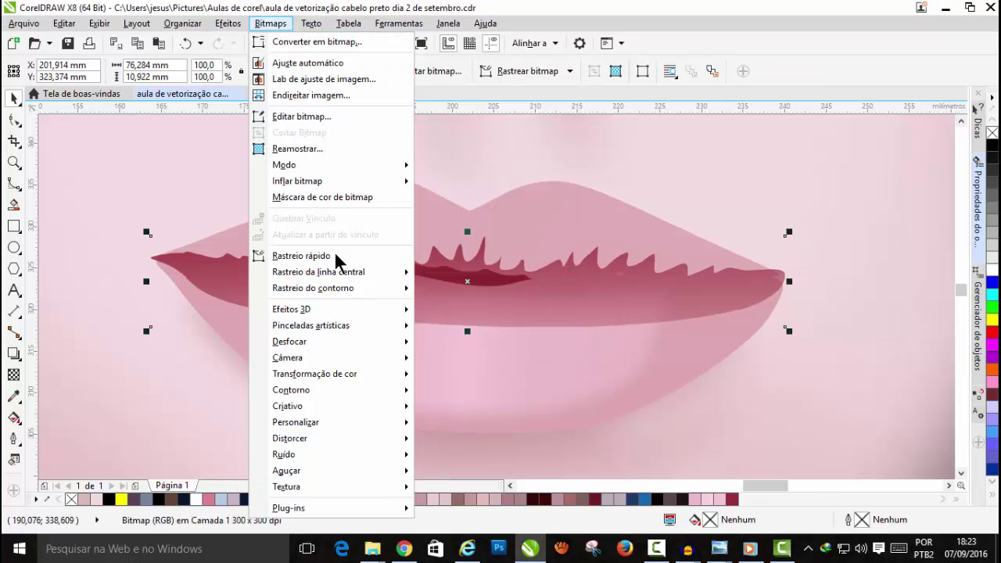
{"action": "mouse_move", "coordinate": [326, 342]}
{"action": "left_click", "coordinate": [422, 358]}
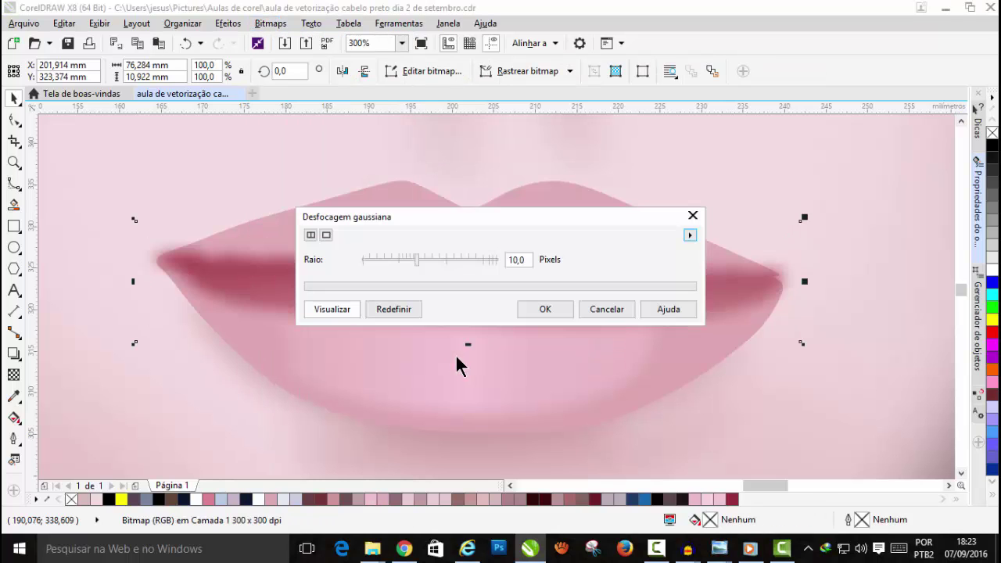
{"action": "left_click_drag", "start_coordinate": [475, 227], "coordinate": [659, 71]}
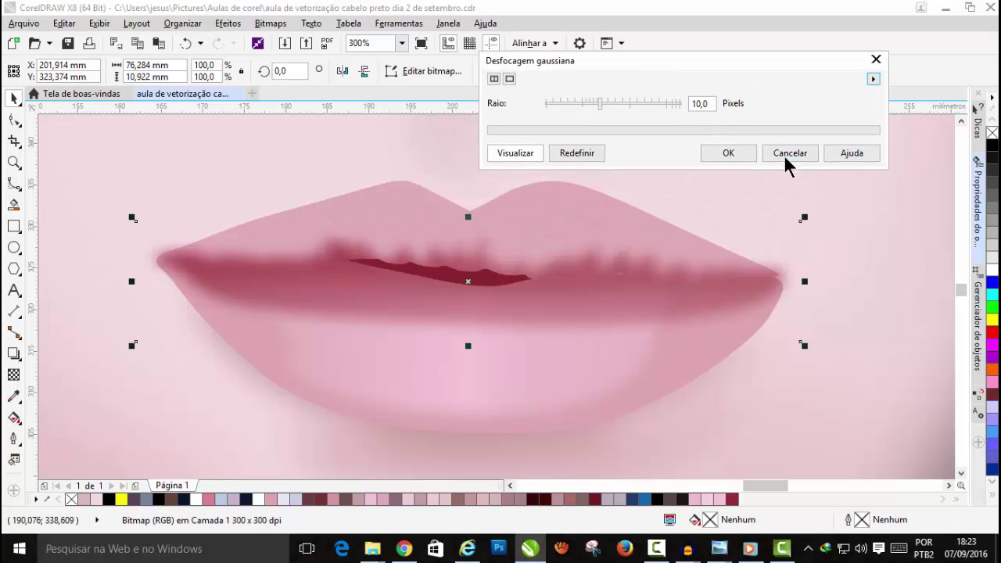
{"action": "left_click", "coordinate": [731, 155]}
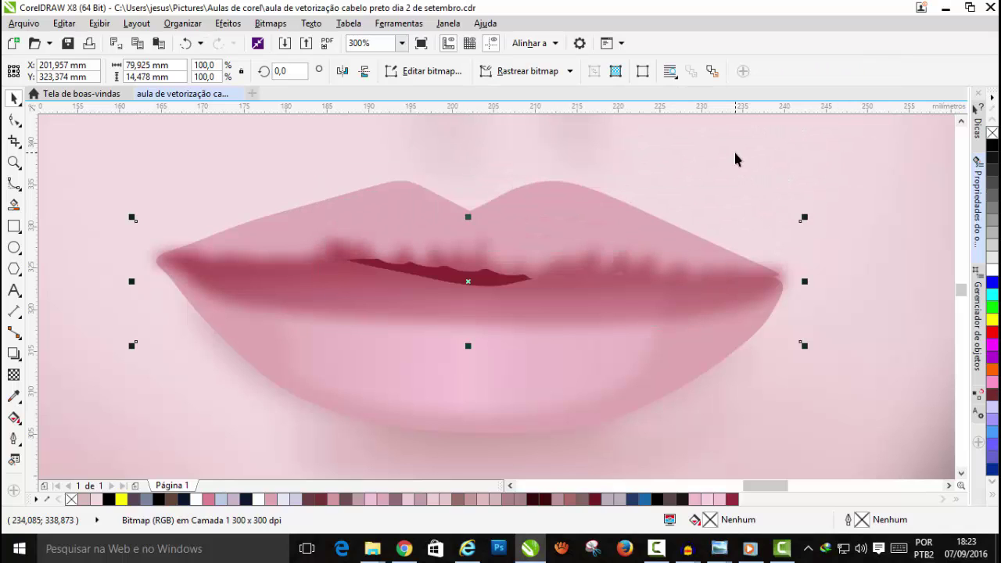
Step: PowerClip the blurred mouth shadow bitmap inside the upper lip shape
{"action": "scroll", "coordinate": [581, 188], "scroll_direction": "up", "scroll_amount": 2}
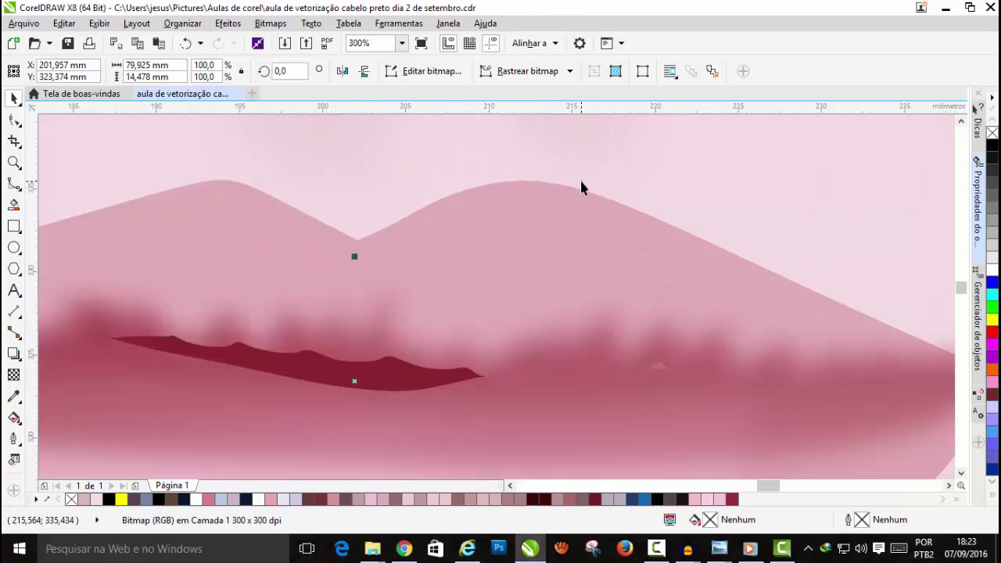
{"action": "left_click", "coordinate": [228, 25]}
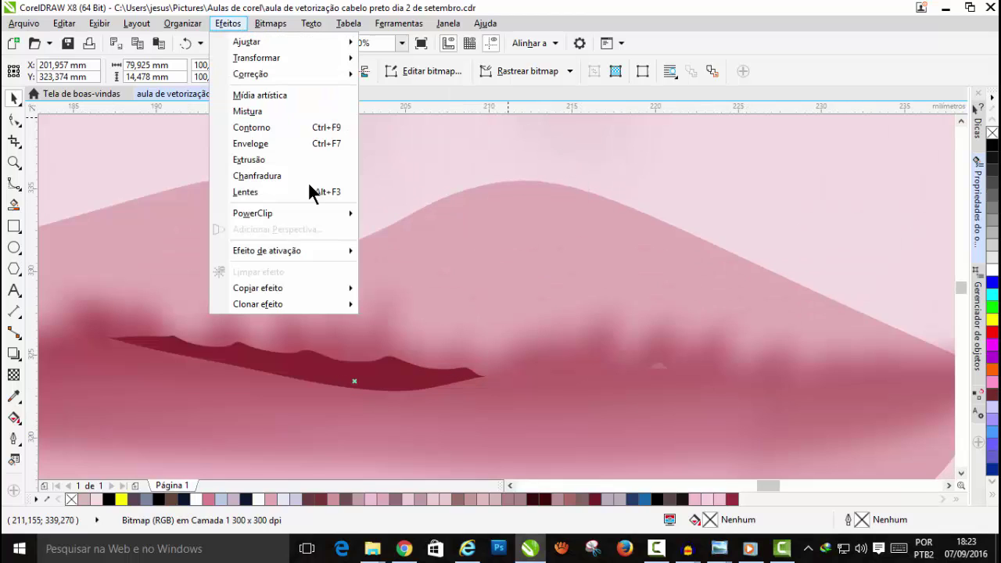
{"action": "mouse_move", "coordinate": [265, 214]}
{"action": "left_click", "coordinate": [390, 215]}
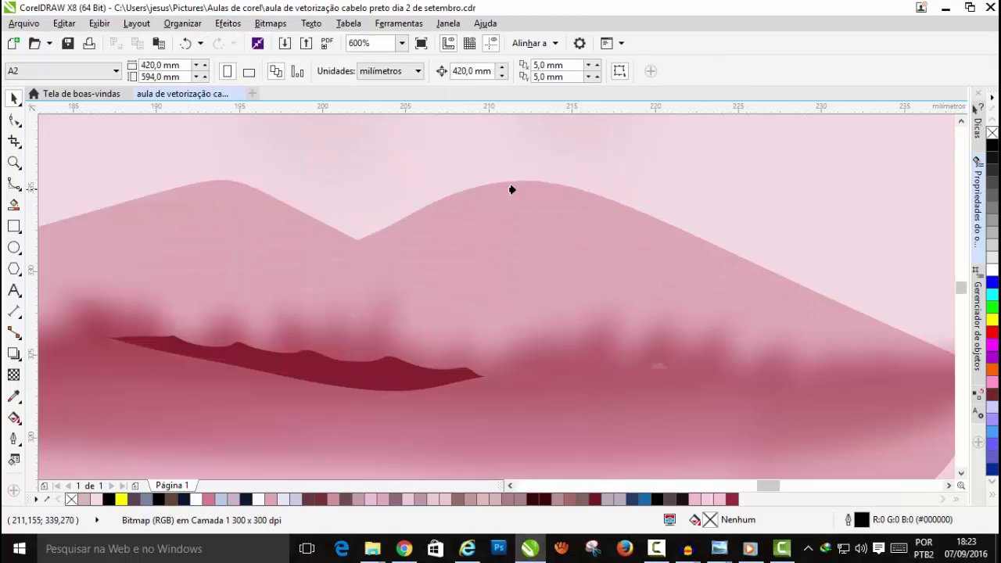
{"action": "left_click", "coordinate": [525, 190]}
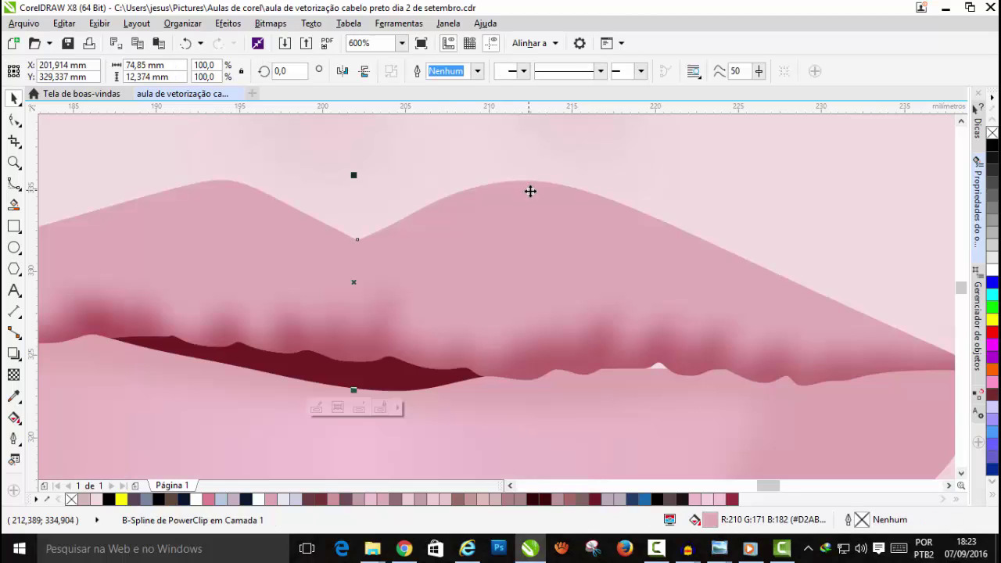
{"action": "scroll", "coordinate": [531, 190], "scroll_direction": "down", "scroll_amount": 2}
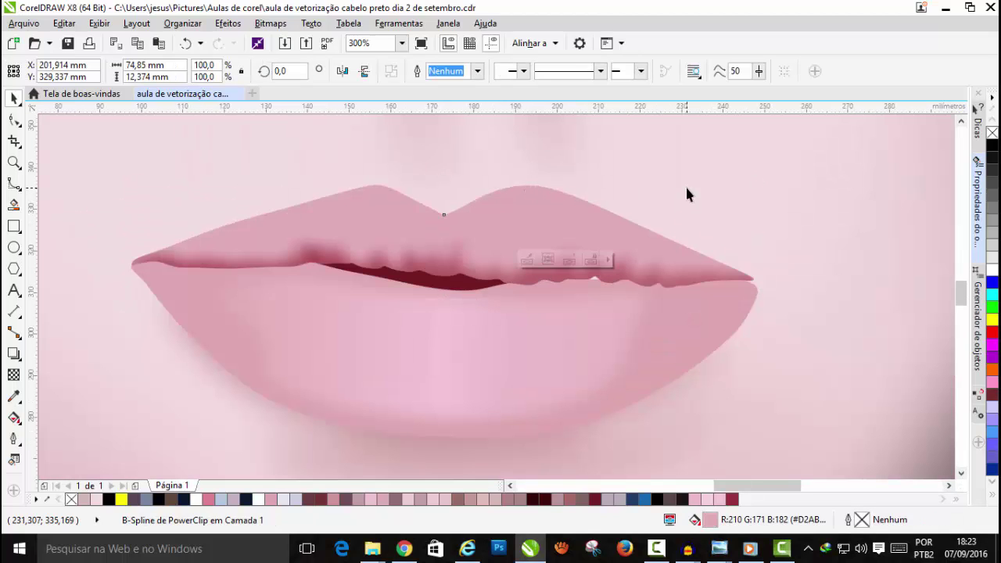
{"action": "scroll", "coordinate": [685, 188], "scroll_direction": "down", "scroll_amount": 2}
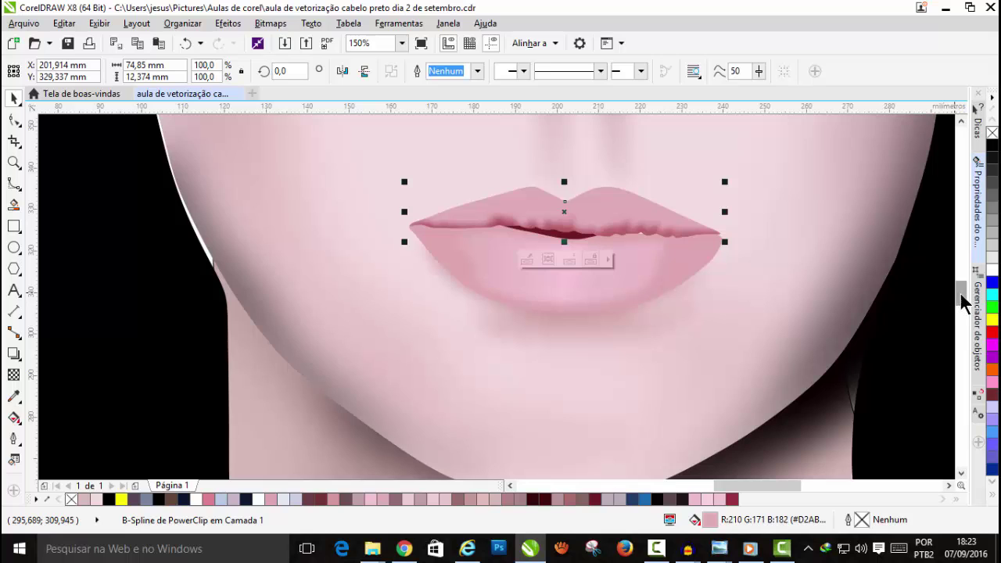
Step: Examine the gloss and the dark creases on the lips in the reference photo
{"action": "left_click_drag", "start_coordinate": [961, 294], "coordinate": [961, 285]}
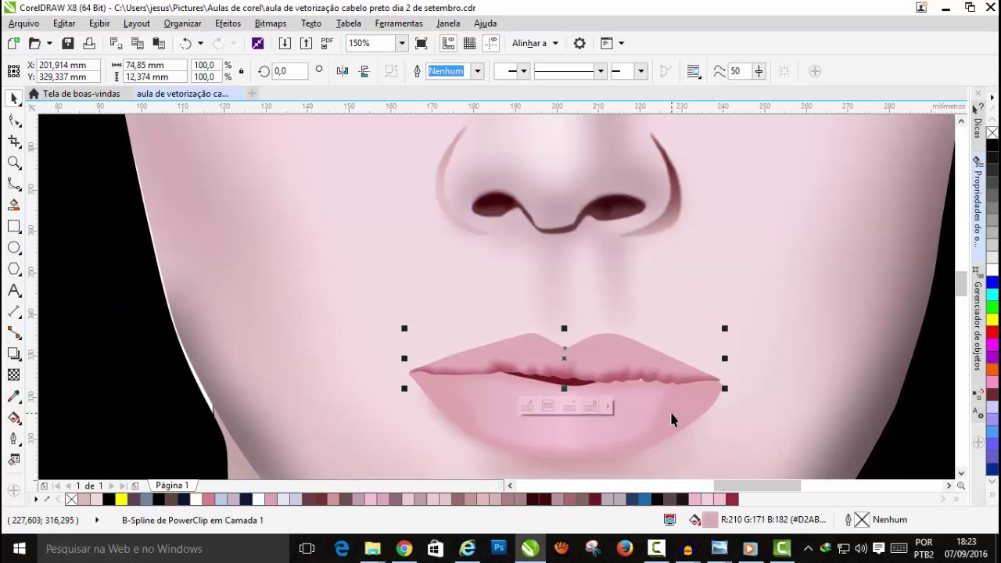
{"action": "left_click", "coordinate": [671, 414]}
{"action": "scroll", "coordinate": [691, 248], "scroll_direction": "down", "scroll_amount": 2}
{"action": "scroll", "coordinate": [201, 284], "scroll_direction": "up", "scroll_amount": 2}
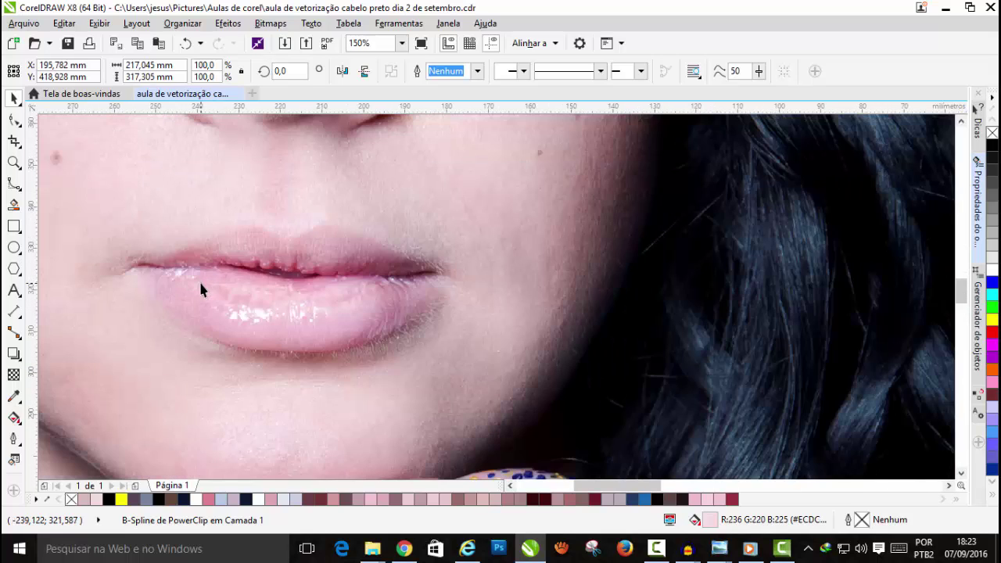
{"action": "scroll", "coordinate": [196, 280], "scroll_direction": "up", "scroll_amount": 2}
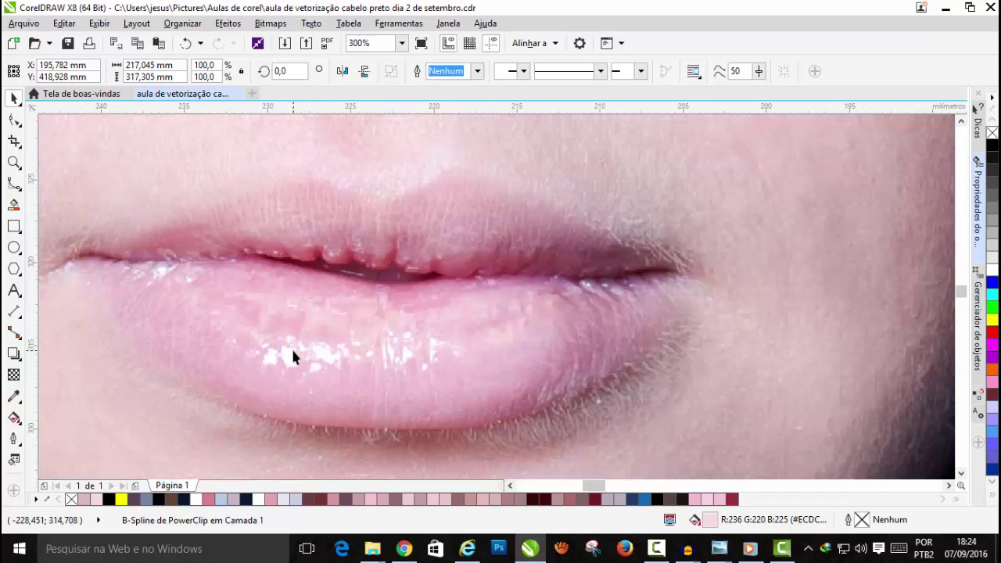
{"action": "scroll", "coordinate": [291, 346], "scroll_direction": "up", "scroll_amount": 2}
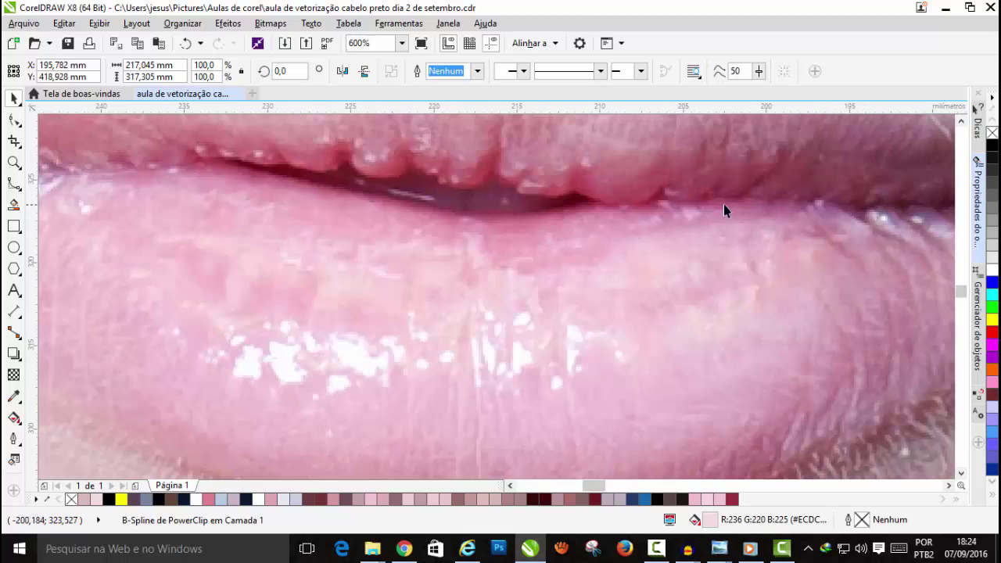
{"action": "scroll", "coordinate": [579, 172], "scroll_direction": "down", "scroll_amount": 1}
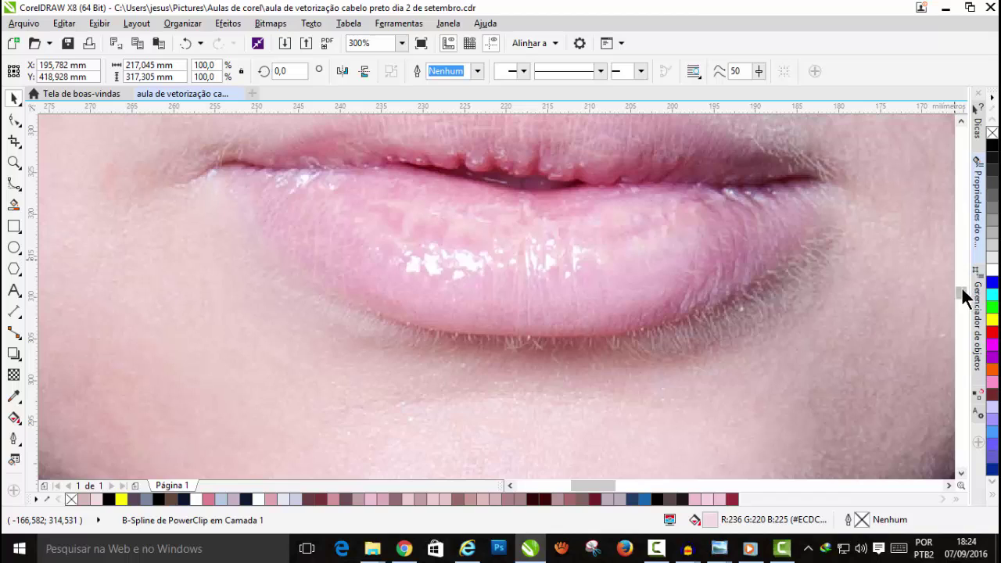
{"action": "scroll", "coordinate": [961, 288], "scroll_direction": "up", "scroll_amount": 1}
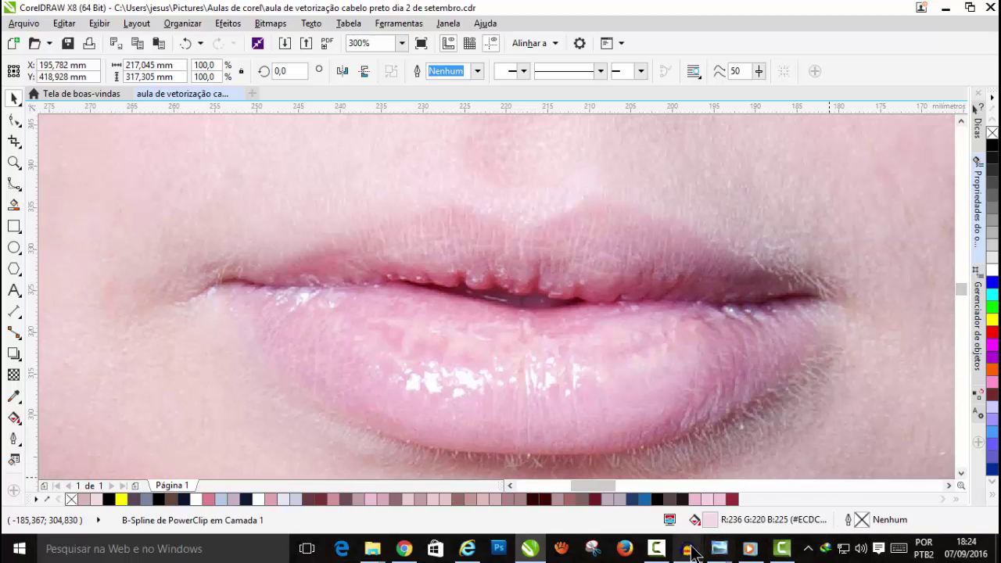
{"action": "left_click", "coordinate": [658, 550]}
{"action": "left_click", "coordinate": [658, 550]}
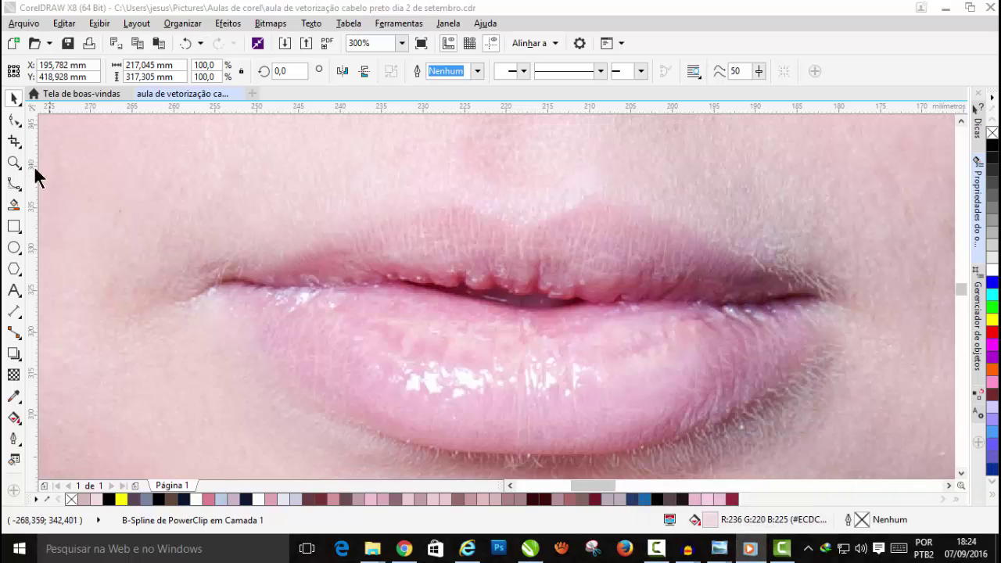
Step: Trace the dark crease at the photo's right mouth corner as a closed B-spline about 12.7 mm long and sample its dark maroon #411D20
{"action": "left_click", "coordinate": [13, 186]}
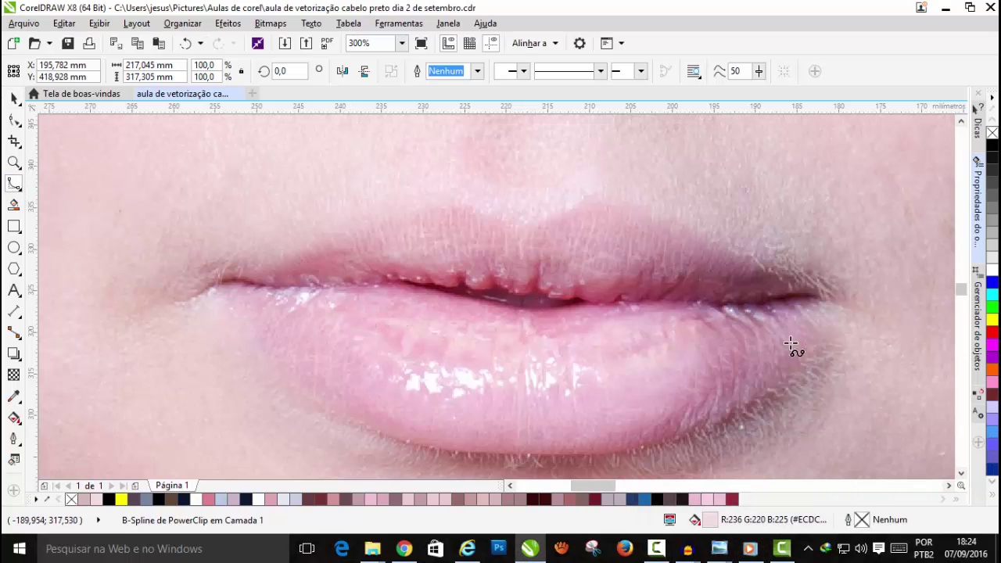
{"action": "scroll", "coordinate": [837, 306], "scroll_direction": "up", "scroll_amount": 1}
{"action": "scroll", "coordinate": [813, 282], "scroll_direction": "up", "scroll_amount": 1}
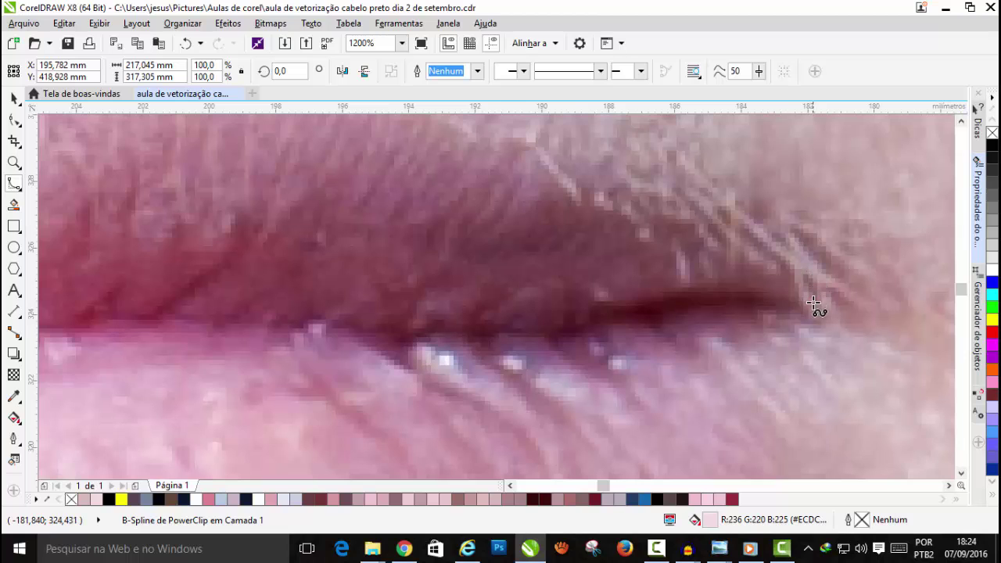
{"action": "left_click", "coordinate": [829, 312]}
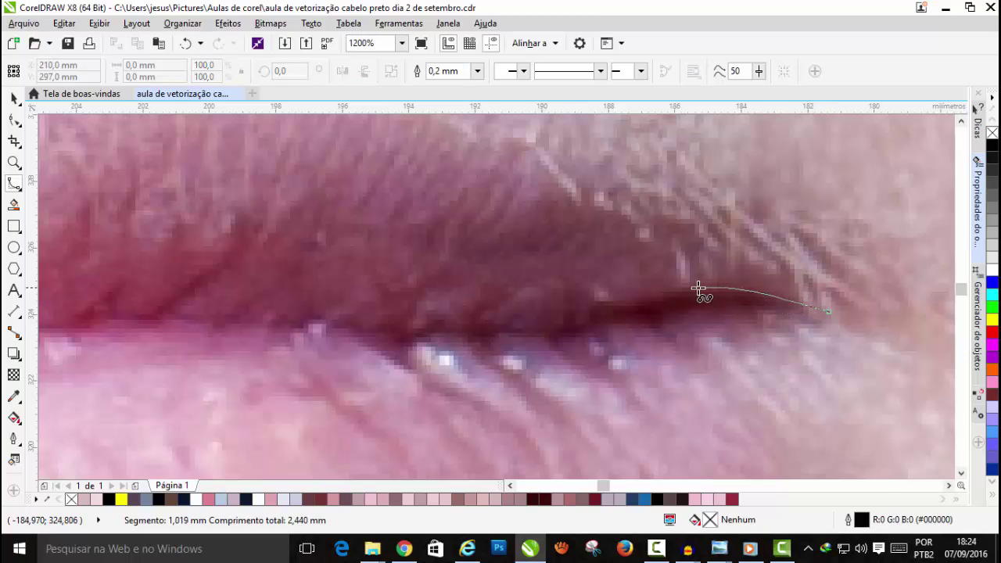
{"action": "mouse_move", "coordinate": [699, 289]}
{"action": "left_mouse_down"}
{"action": "mouse_move", "coordinate": [492, 331]}
{"action": "mouse_move", "coordinate": [548, 341]}
{"action": "mouse_move", "coordinate": [681, 315]}
{"action": "mouse_move", "coordinate": [830, 312]}
{"action": "left_mouse_up"}
{"action": "key", "text": "i"}
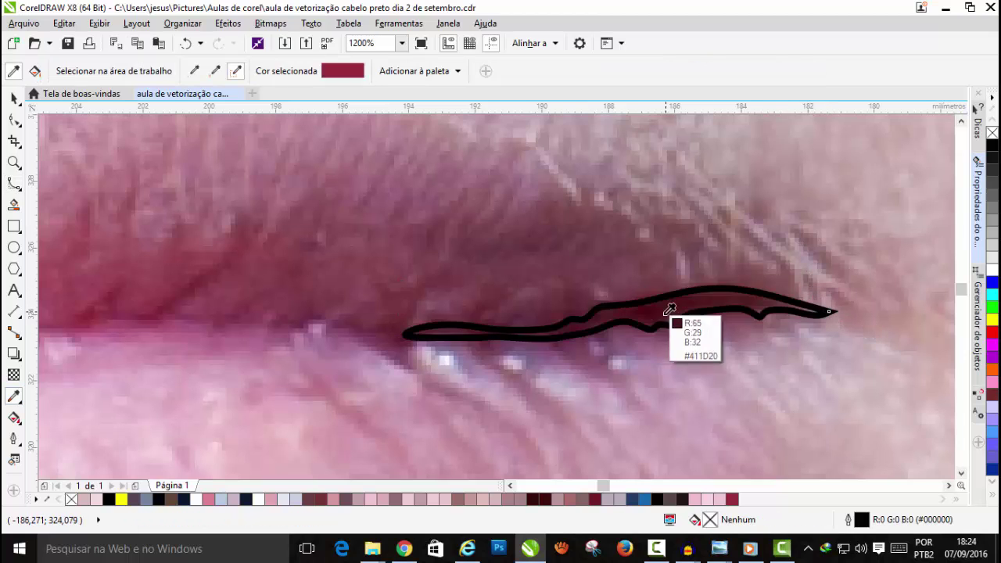
Step: Trace the jagged dark crease at the photo's left mouth corner as a closed B-spline and fill it with a colour sampled from the photo
{"action": "scroll", "coordinate": [669, 309], "scroll_direction": "down", "scroll_amount": 2}
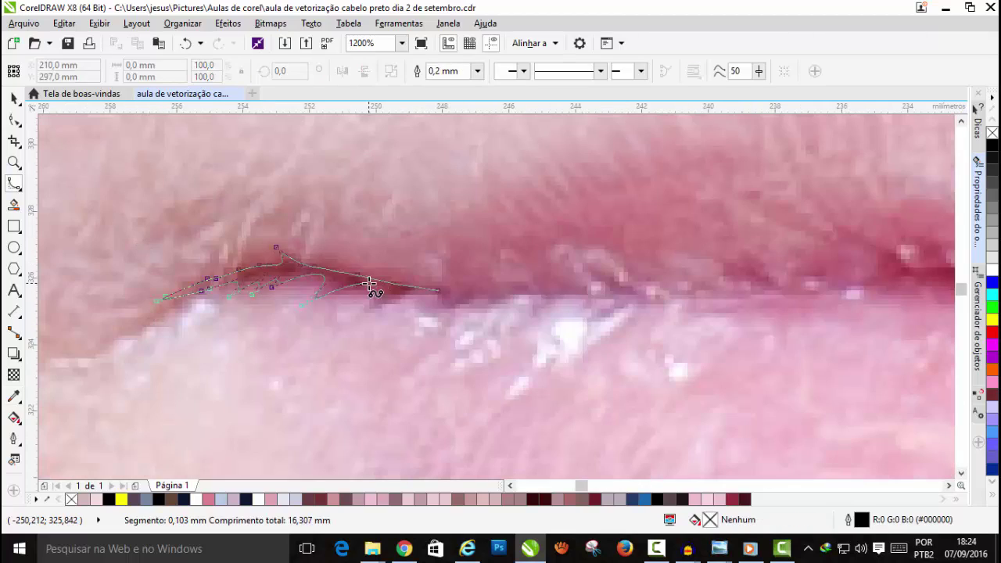
{"action": "left_click", "coordinate": [438, 290]}
{"action": "scroll", "coordinate": [392, 286], "scroll_direction": "up", "scroll_amount": 2}
{"action": "left_click", "coordinate": [14, 397]}
{"action": "left_click", "coordinate": [86, 397]}
{"action": "left_click", "coordinate": [103, 260]}
Step: Adjust the outline of the dark crease on the drawn lips' right corner by moving a control point near its inner end
{"action": "scroll", "coordinate": [383, 289], "scroll_direction": "down", "scroll_amount": 3}
{"action": "scroll", "coordinate": [709, 326], "scroll_direction": "down", "scroll_amount": 3}
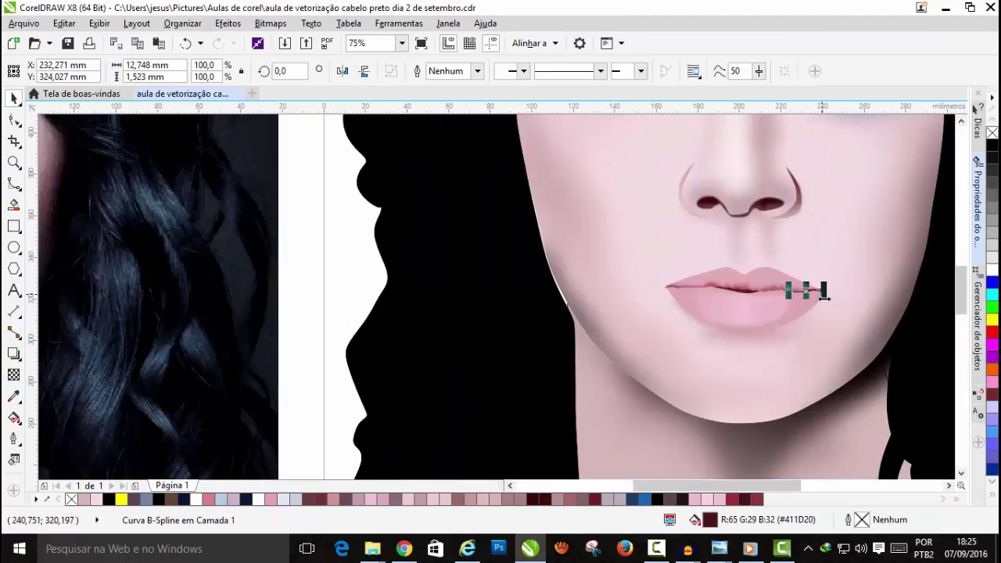
{"action": "scroll", "coordinate": [825, 296], "scroll_direction": "up", "scroll_amount": 8}
{"action": "key", "text": "F10"}
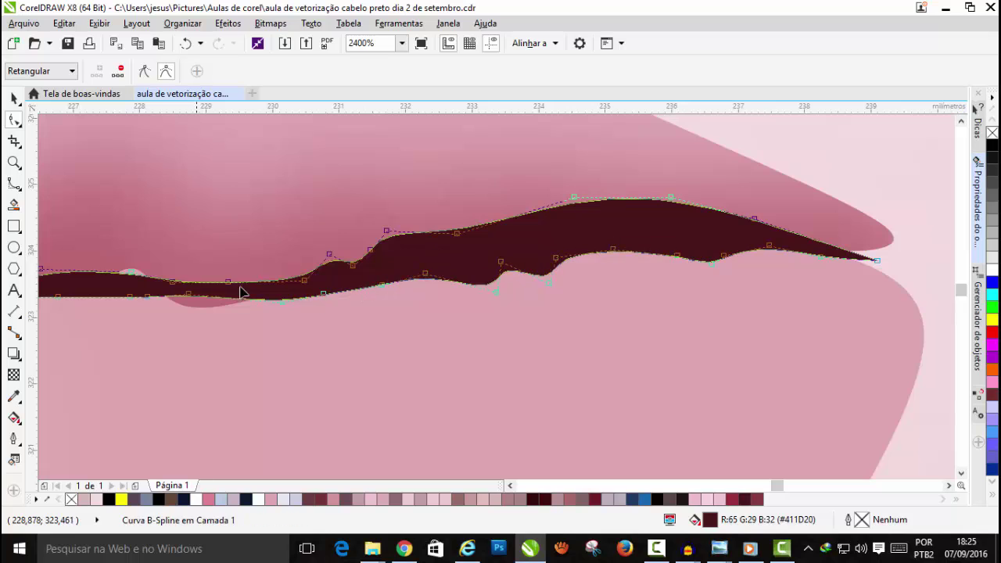
{"action": "left_click_drag", "start_coordinate": [172, 281], "coordinate": [159, 271]}
Step: Fade the right corner crease toward its inner end with a linear transparency
{"action": "scroll", "coordinate": [159, 266], "scroll_direction": "down", "scroll_amount": 1}
{"action": "left_click", "coordinate": [510, 485]}
{"action": "left_click", "coordinate": [14, 375]}
{"action": "left_click_drag", "start_coordinate": [308, 276], "coordinate": [210, 273]}
Step: Convert the faded right corner crease to a 300 dpi RGB bitmap and soften it with a Gaussian blur
{"action": "left_click", "coordinate": [271, 24]}
{"action": "left_click", "coordinate": [317, 42]}
{"action": "left_click", "coordinate": [270, 23]}
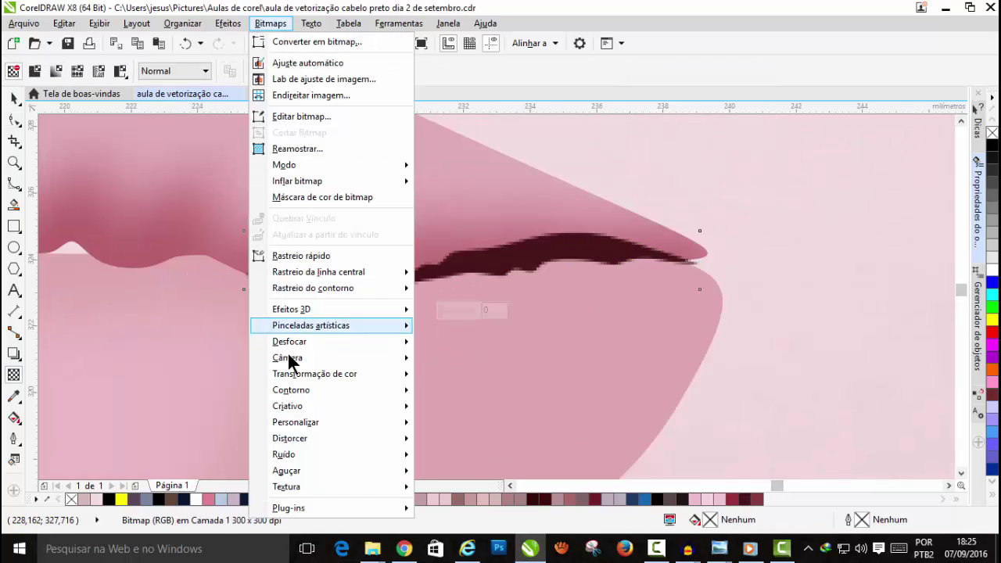
{"action": "mouse_move", "coordinate": [289, 342]}
{"action": "left_click", "coordinate": [467, 358]}
{"action": "left_click_drag", "start_coordinate": [640, 147], "coordinate": [588, 144]}
{"action": "left_click", "coordinate": [761, 192]}
Step: Fade the jagged crease at the drawn lips' left corner toward its outer tip with a linear transparency
{"action": "scroll", "coordinate": [762, 196], "scroll_direction": "down", "scroll_amount": 2}
{"action": "scroll", "coordinate": [56, 188], "scroll_direction": "up", "scroll_amount": 2}
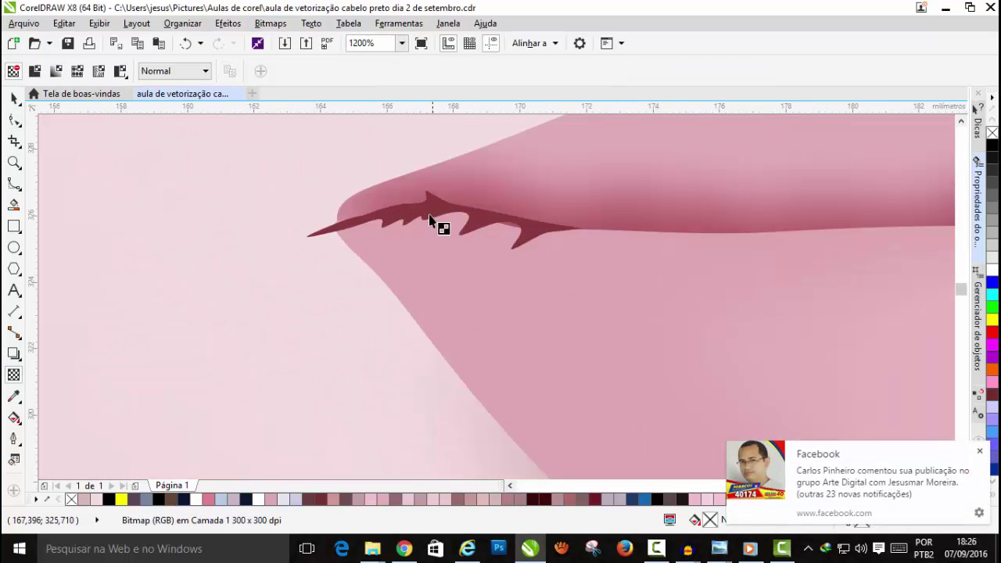
{"action": "left_click", "coordinate": [14, 98]}
{"action": "left_click", "coordinate": [15, 374]}
{"action": "left_click_drag", "start_coordinate": [374, 238], "coordinate": [262, 252]}
{"action": "left_click", "coordinate": [14, 98]}
Step: Convert the left corner crease to a 300 dpi RGB bitmap and soften it with a Gaussian blur
{"action": "left_click", "coordinate": [270, 24]}
{"action": "left_click", "coordinate": [317, 42]}
{"action": "left_click", "coordinate": [271, 23]}
{"action": "mouse_move", "coordinate": [316, 343]}
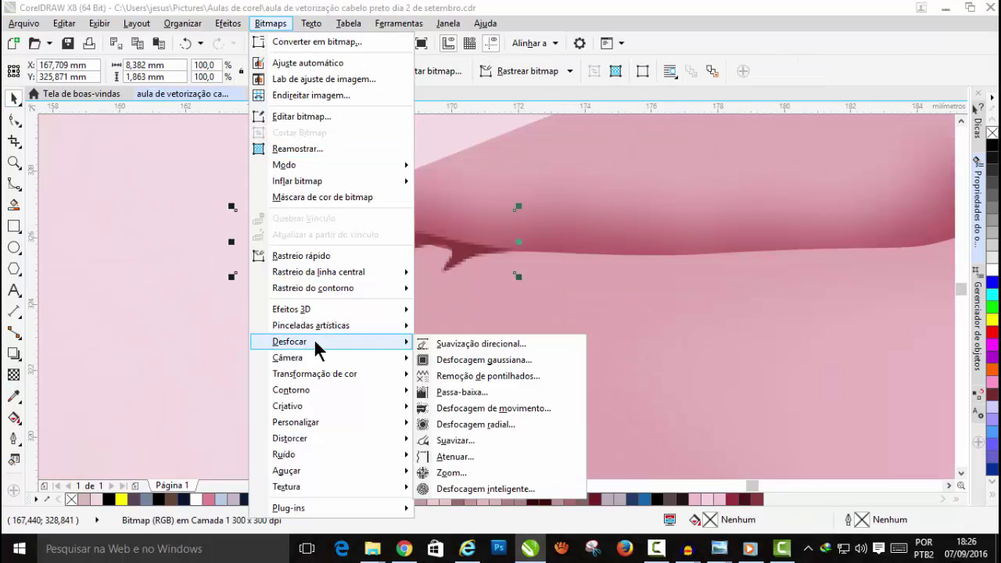
{"action": "left_click", "coordinate": [483, 360]}
{"action": "left_click", "coordinate": [762, 192]}
{"action": "left_click", "coordinate": [354, 172]}
Step: Trace the leftmost white gloss patch and the small hooked patch beside it on the photo's lower lip with closed B-splines
{"action": "scroll", "coordinate": [353, 172], "scroll_direction": "down", "scroll_amount": 6}
{"action": "left_click", "coordinate": [776, 283]}
{"action": "scroll", "coordinate": [356, 274], "scroll_direction": "up", "scroll_amount": 4}
{"action": "left_click", "coordinate": [14, 183]}
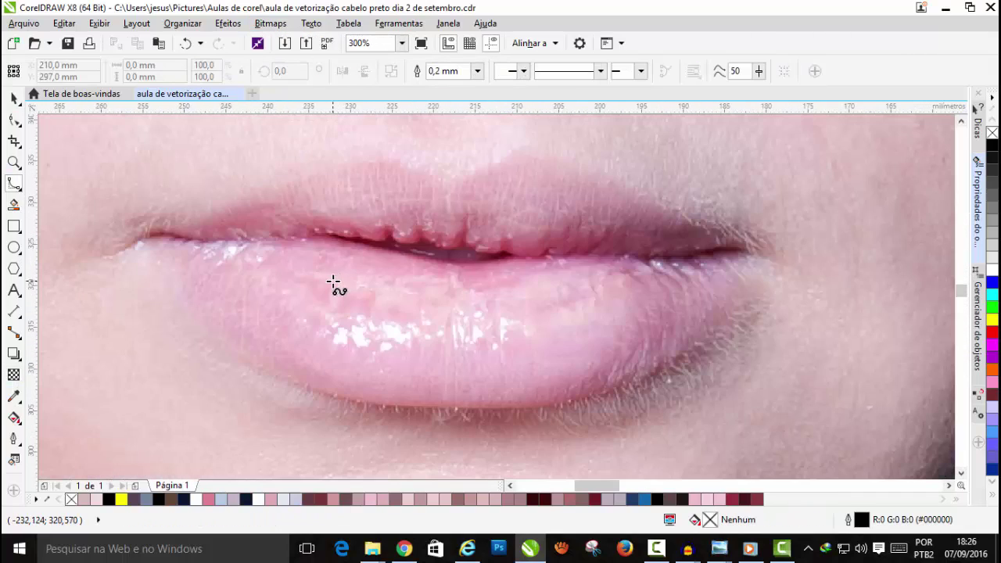
{"action": "scroll", "coordinate": [305, 317], "scroll_direction": "up", "scroll_amount": 1}
{"action": "left_click", "coordinate": [387, 353]}
{"action": "left_click", "coordinate": [360, 368]}
{"action": "left_click", "coordinate": [386, 353]}
{"action": "scroll", "coordinate": [403, 359], "scroll_direction": "up", "scroll_amount": 2}
{"action": "left_click", "coordinate": [525, 281]}
{"action": "left_click", "coordinate": [596, 267]}
{"action": "scroll", "coordinate": [601, 259], "scroll_direction": "down", "scroll_amount": 3}
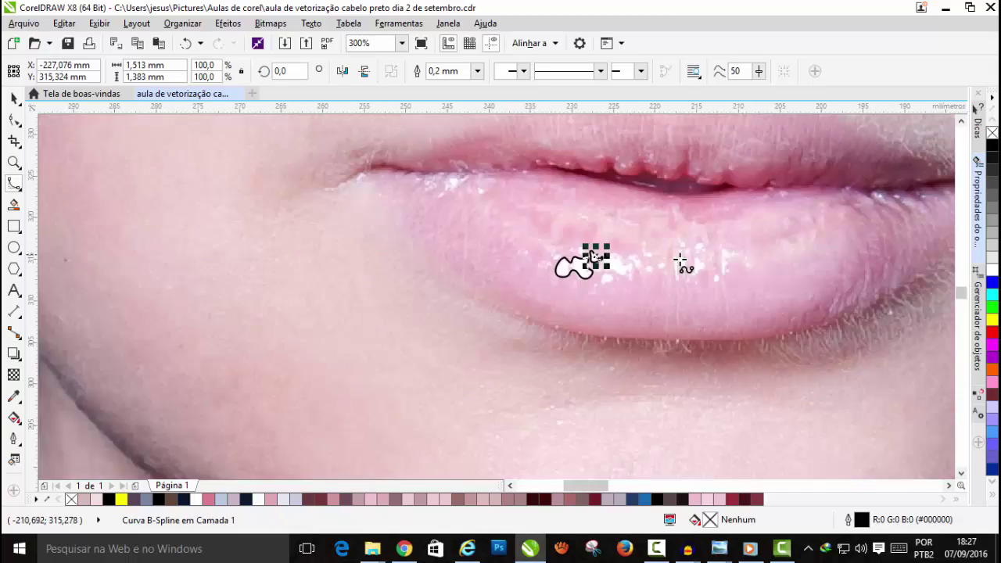
Step: Trace the jagged gloss patch, the round patch below it and the curved patch on its right as closed B-splines
{"action": "scroll", "coordinate": [647, 261], "scroll_direction": "up", "scroll_amount": 2}
{"action": "left_click", "coordinate": [592, 273]}
{"action": "left_click", "coordinate": [552, 317]}
{"action": "left_click", "coordinate": [591, 276]}
{"action": "left_click", "coordinate": [507, 321]}
{"action": "left_click", "coordinate": [630, 269]}
{"action": "left_click", "coordinate": [630, 269]}
Step: Trace the four small gloss dots to the right of the larger patches
{"action": "left_click", "coordinate": [671, 238]}
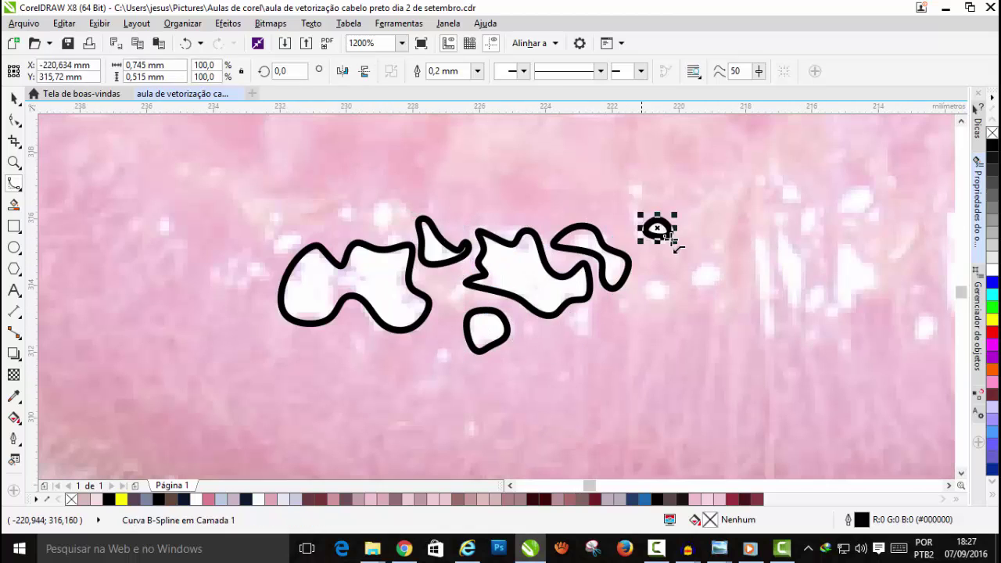
{"action": "left_click", "coordinate": [632, 202]}
{"action": "left_click", "coordinate": [698, 286]}
{"action": "left_click", "coordinate": [653, 289]}
Step: Trace the narrow and oval gloss marks at the right end of the lower lip's gloss row, including the small dot below
{"action": "scroll", "coordinate": [631, 245], "scroll_direction": "down", "scroll_amount": 1}
{"action": "left_click", "coordinate": [748, 262]}
{"action": "left_click", "coordinate": [699, 240]}
{"action": "left_click", "coordinate": [743, 226]}
{"action": "left_click", "coordinate": [773, 240]}
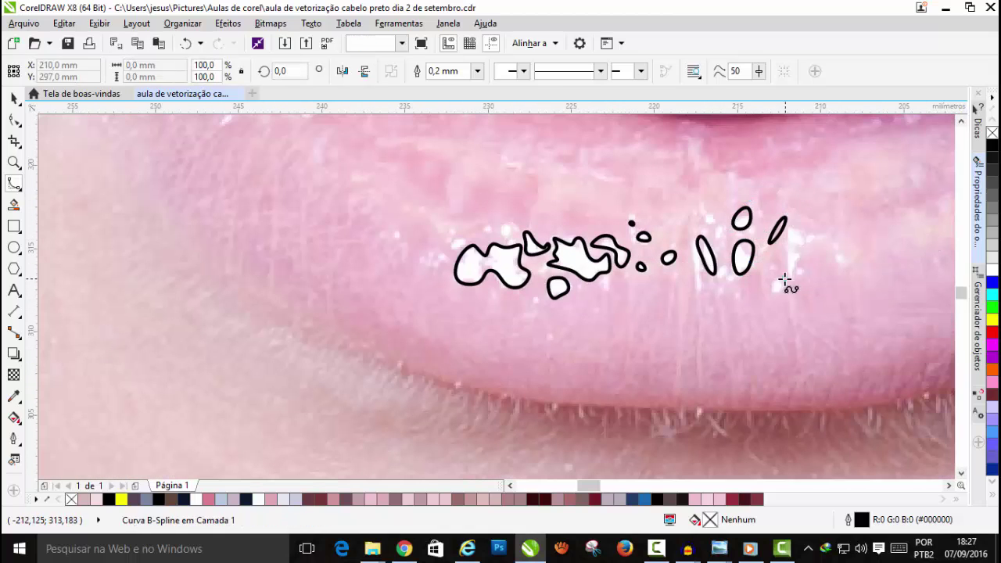
{"action": "left_click", "coordinate": [789, 274]}
{"action": "left_click", "coordinate": [823, 231]}
{"action": "left_click", "coordinate": [780, 291]}
Step: Trace the two gloss marks near the left mouth corner and two thin vertical slivers on the lower lip's right side
{"action": "scroll", "coordinate": [704, 294], "scroll_direction": "down", "scroll_amount": 1}
{"action": "scroll", "coordinate": [577, 189], "scroll_direction": "up", "scroll_amount": 1}
{"action": "left_click", "coordinate": [417, 196]}
{"action": "left_click", "coordinate": [204, 190]}
{"action": "scroll", "coordinate": [304, 188], "scroll_direction": "down", "scroll_amount": 1}
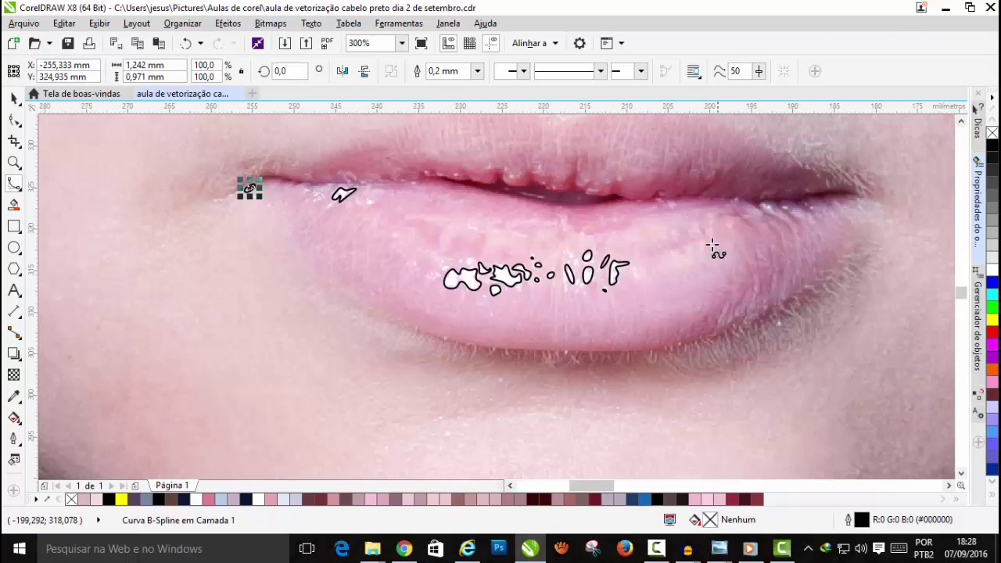
{"action": "scroll", "coordinate": [713, 245], "scroll_direction": "up", "scroll_amount": 1}
{"action": "left_click", "coordinate": [686, 227]}
{"action": "left_click", "coordinate": [602, 211]}
Step: Trace the thin sliver and the larger soft highlights on the upper left part of the photo's lower lip
{"action": "scroll", "coordinate": [618, 209], "scroll_direction": "down", "scroll_amount": 1}
{"action": "scroll", "coordinate": [334, 218], "scroll_direction": "up", "scroll_amount": 1}
{"action": "left_click", "coordinate": [375, 188]}
{"action": "left_click", "coordinate": [436, 217]}
{"action": "left_click", "coordinate": [554, 253]}
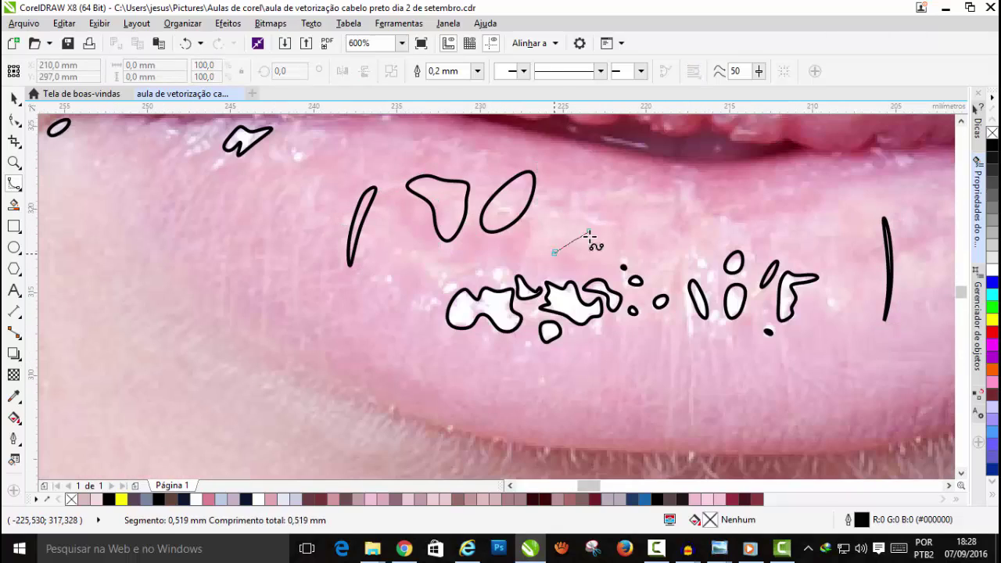
{"action": "left_click", "coordinate": [589, 234]}
{"action": "left_click", "coordinate": [554, 252]}
Step: Trace the wide central highlight and the triangular one on its right, and select all the highlight outlines on the lower lip
{"action": "left_click", "coordinate": [749, 241]}
{"action": "left_click", "coordinate": [681, 190]}
{"action": "left_click", "coordinate": [749, 240]}
{"action": "left_click", "coordinate": [848, 237]}
{"action": "scroll", "coordinate": [481, 218], "scroll_direction": "down", "scroll_amount": 2}
{"action": "scroll", "coordinate": [596, 222], "scroll_direction": "up", "scroll_amount": 1}
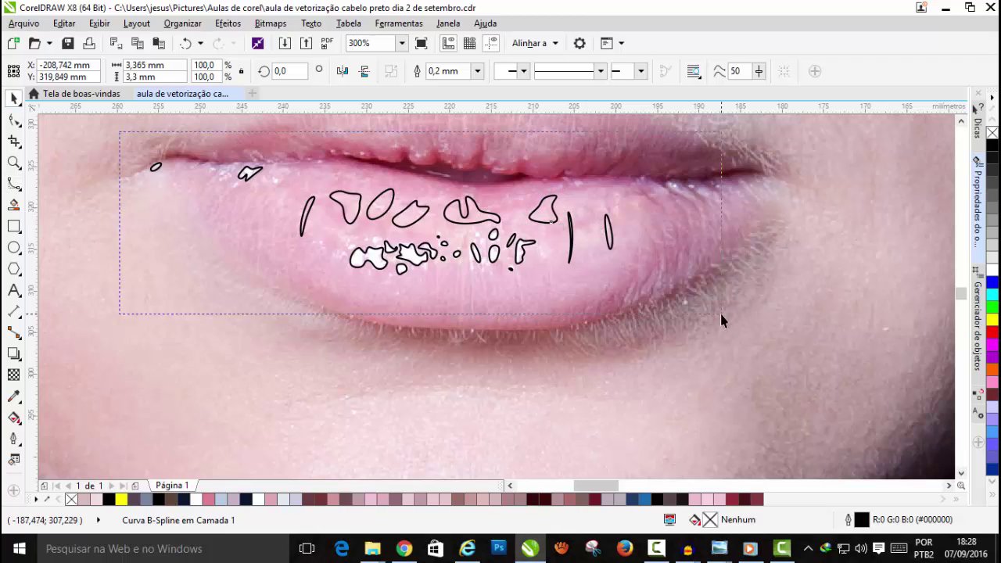
{"action": "left_click_drag", "start_coordinate": [721, 319], "coordinate": [724, 320]}
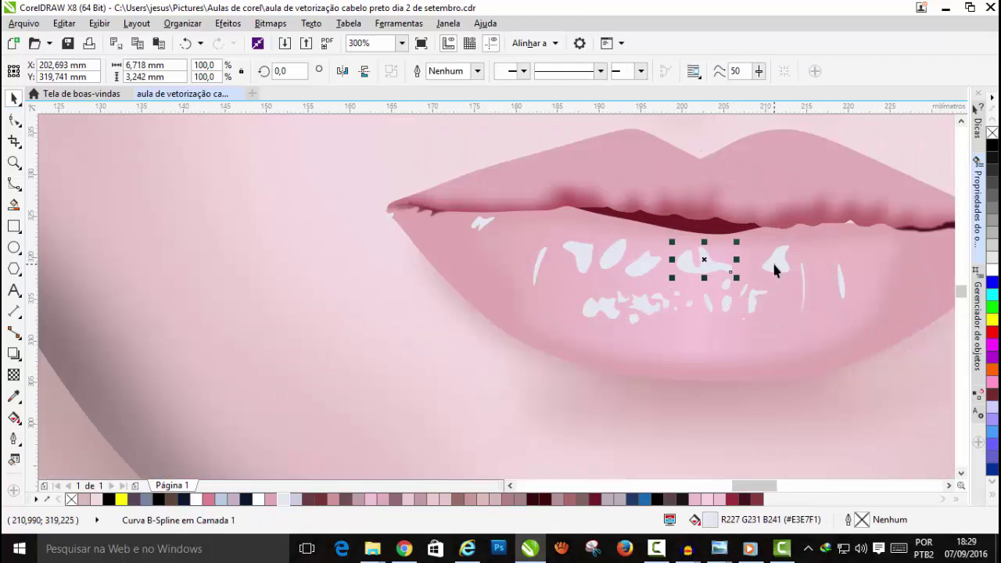
Step: Apply a uniform transparency to the five large soft highlights along the upper part of the drawn lower lip
{"action": "left_click", "coordinate": [775, 264], "text": "shift"}
{"action": "left_click", "coordinate": [643, 264], "text": "shift"}
{"action": "left_click", "coordinate": [614, 255], "text": "shift"}
{"action": "left_click", "coordinate": [579, 255], "text": "shift"}
{"action": "left_click", "coordinate": [13, 374]}
{"action": "left_click_drag", "start_coordinate": [646, 302], "coordinate": [668, 302]}
Step: Convert the five faded highlights to a 300 dpi RGB bitmap and soften it with a Gaussian blur
{"action": "left_click", "coordinate": [269, 24]}
{"action": "left_click", "coordinate": [313, 40]}
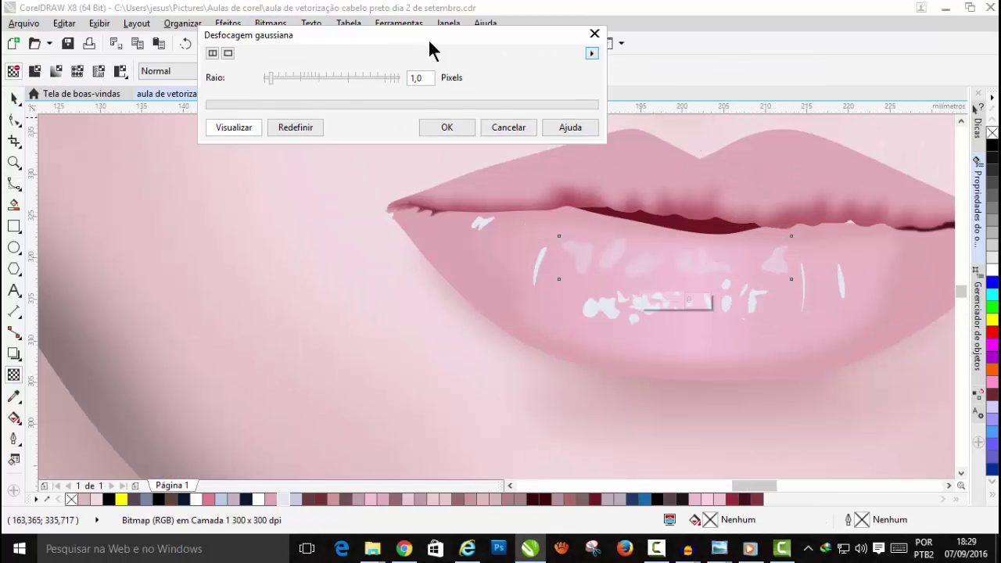
{"action": "left_click_drag", "start_coordinate": [270, 78], "coordinate": [290, 78]}
{"action": "left_click", "coordinate": [446, 128]}
Step: PowerClip the blurred highlights bitmap inside the lower lip shape
{"action": "left_click", "coordinate": [13, 98]}
{"action": "left_click", "coordinate": [227, 24]}
{"action": "left_click", "coordinate": [493, 284]}
{"action": "left_click", "coordinate": [594, 306]}
{"action": "scroll", "coordinate": [683, 319], "scroll_direction": "down", "scroll_amount": 2}
{"action": "scroll", "coordinate": [761, 336], "scroll_direction": "up", "scroll_amount": 1}
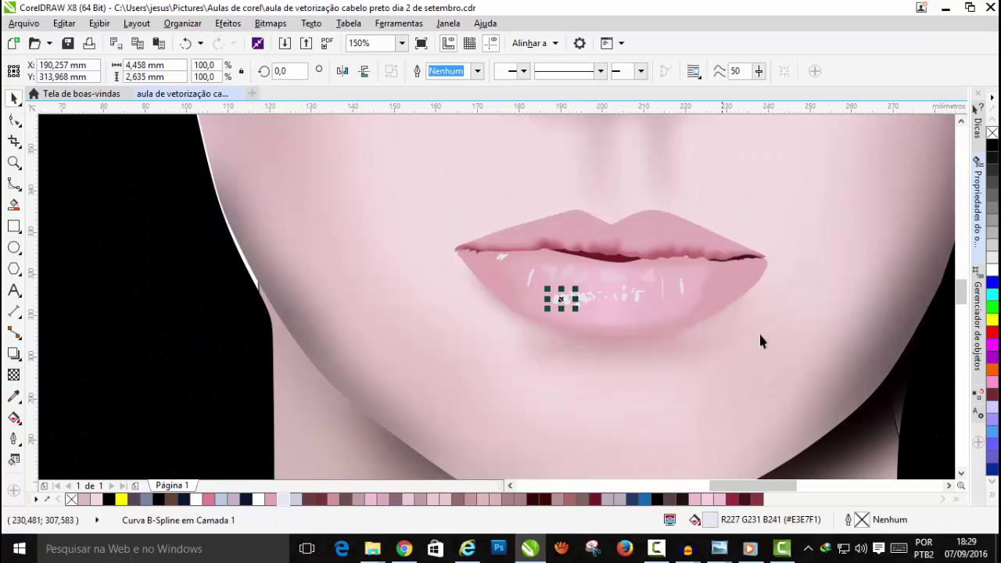
Step: Trace two thin, nearly vertical creases on the right side of the photo's lower lip as closed B-splines
{"action": "scroll", "coordinate": [645, 262], "scroll_direction": "down", "scroll_amount": 2}
{"action": "left_click", "coordinate": [416, 244]}
{"action": "scroll", "coordinate": [217, 274], "scroll_direction": "up", "scroll_amount": 4}
{"action": "left_click", "coordinate": [13, 183]}
{"action": "left_click", "coordinate": [297, 226]}
{"action": "left_click", "coordinate": [297, 334]}
{"action": "left_click", "coordinate": [337, 181]}
Step: Trace five more curved creases fanning out below the right end of the photo's mouth line
{"action": "left_click", "coordinate": [329, 144]}
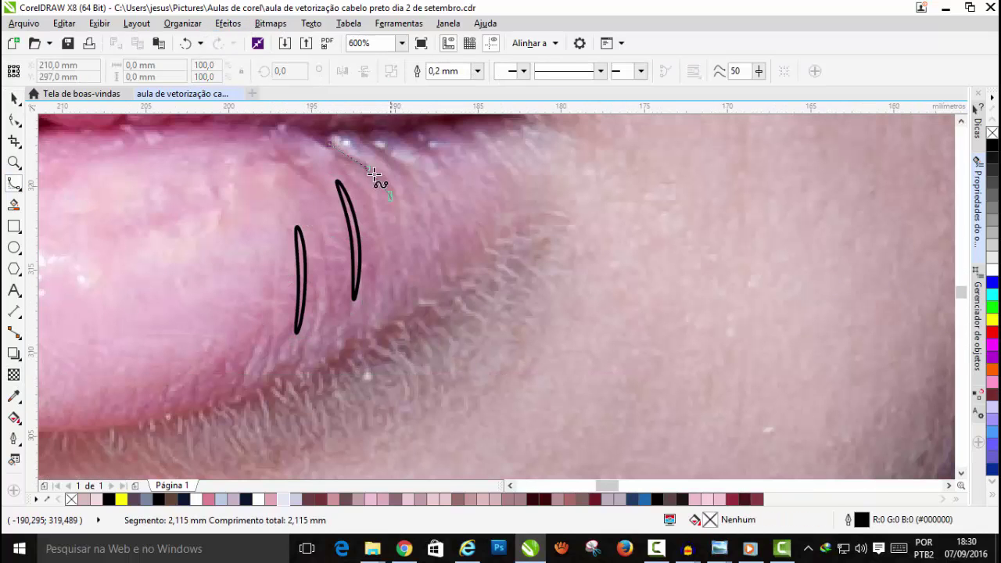
{"action": "left_click", "coordinate": [329, 144]}
{"action": "left_click", "coordinate": [357, 138]}
{"action": "left_click", "coordinate": [404, 136]}
{"action": "scroll", "coordinate": [456, 120], "scroll_direction": "up", "scroll_amount": 1}
{"action": "left_click", "coordinate": [451, 130]}
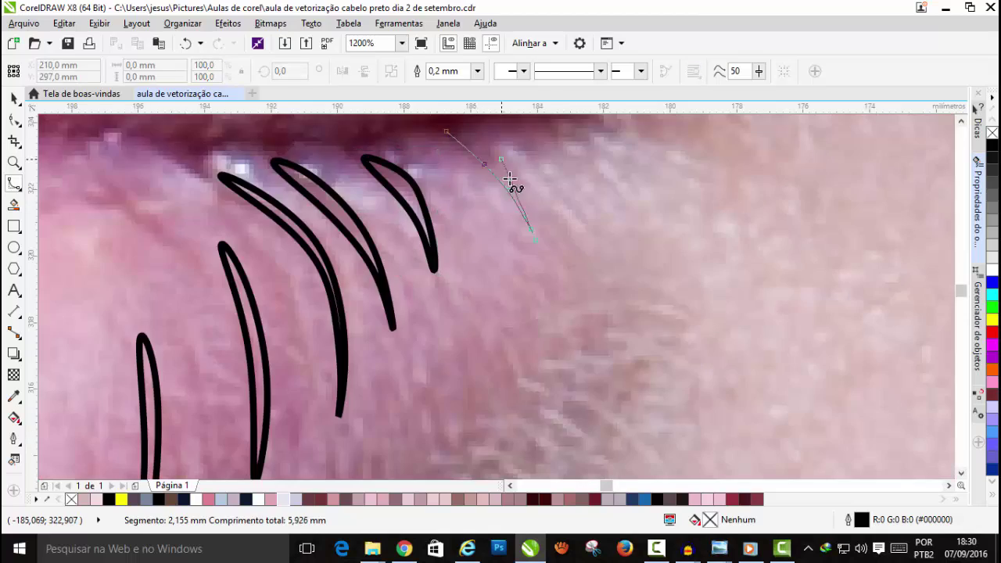
{"action": "scroll", "coordinate": [516, 172], "scroll_direction": "down", "scroll_amount": 2}
{"action": "scroll", "coordinate": [409, 165], "scroll_direction": "up", "scroll_amount": 2}
{"action": "left_click", "coordinate": [422, 187]}
{"action": "left_click", "coordinate": [509, 305]}
{"action": "left_click", "coordinate": [422, 186]}
Step: Trace three thin curved creases on the left side of the photo's lower lip as closed B-splines
{"action": "scroll", "coordinate": [477, 221], "scroll_direction": "down", "scroll_amount": 3}
{"action": "scroll", "coordinate": [260, 215], "scroll_direction": "up", "scroll_amount": 2}
{"action": "left_click", "coordinate": [271, 193]}
{"action": "left_click", "coordinate": [244, 277]}
{"action": "left_click", "coordinate": [341, 216]}
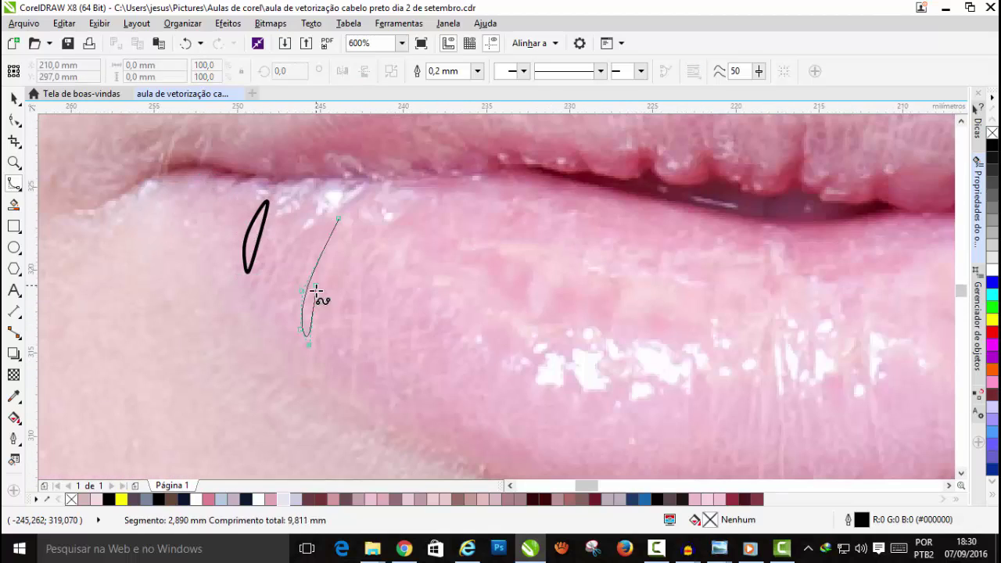
{"action": "scroll", "coordinate": [412, 236], "scroll_direction": "down", "scroll_amount": 1}
{"action": "scroll", "coordinate": [414, 237], "scroll_direction": "down", "scroll_amount": 1}
Step: Select the ten lower lip crease outlines, sample a dusky mauve from the photo and fill one of the right-hand creases with it
{"action": "left_click", "coordinate": [13, 99]}
{"action": "left_click_drag", "start_coordinate": [318, 193], "coordinate": [725, 335]}
{"action": "left_click", "coordinate": [656, 548]}
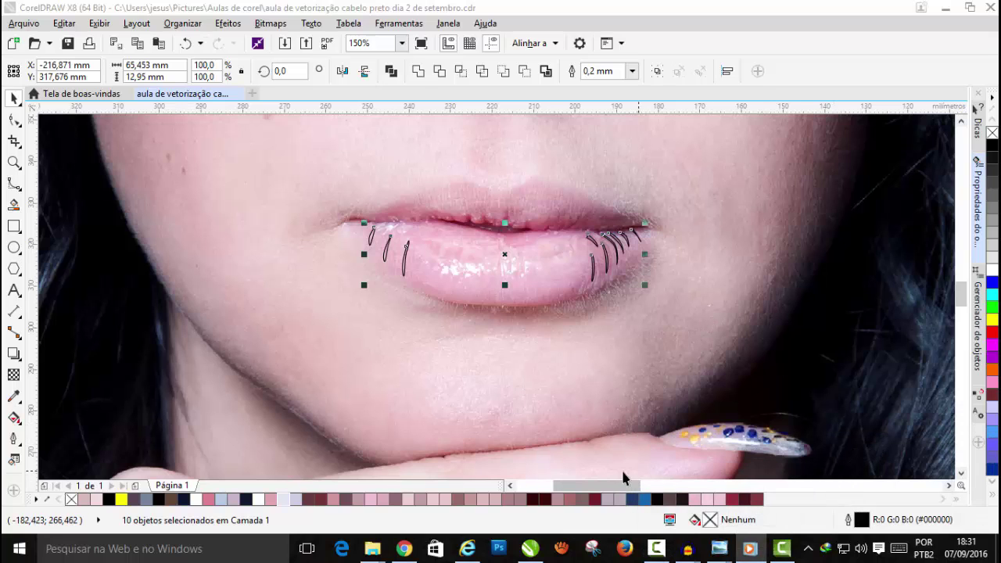
{"action": "left_click_drag", "start_coordinate": [623, 485], "coordinate": [629, 466]}
{"action": "scroll", "coordinate": [536, 258], "scroll_direction": "up", "scroll_amount": 1}
{"action": "scroll", "coordinate": [442, 212], "scroll_direction": "up", "scroll_amount": 1}
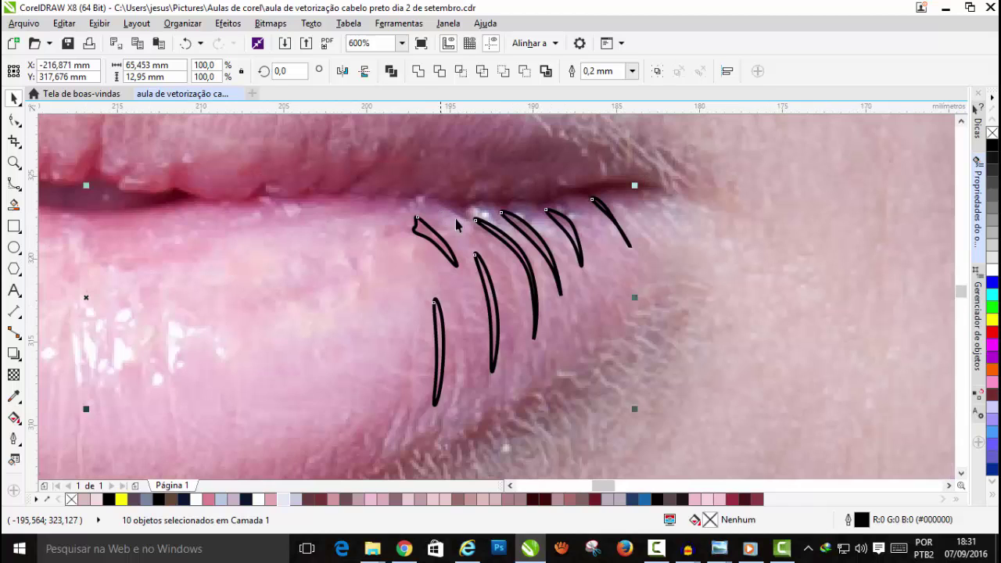
{"action": "scroll", "coordinate": [516, 228], "scroll_direction": "up", "scroll_amount": 1}
{"action": "scroll", "coordinate": [536, 219], "scroll_direction": "up", "scroll_amount": 1}
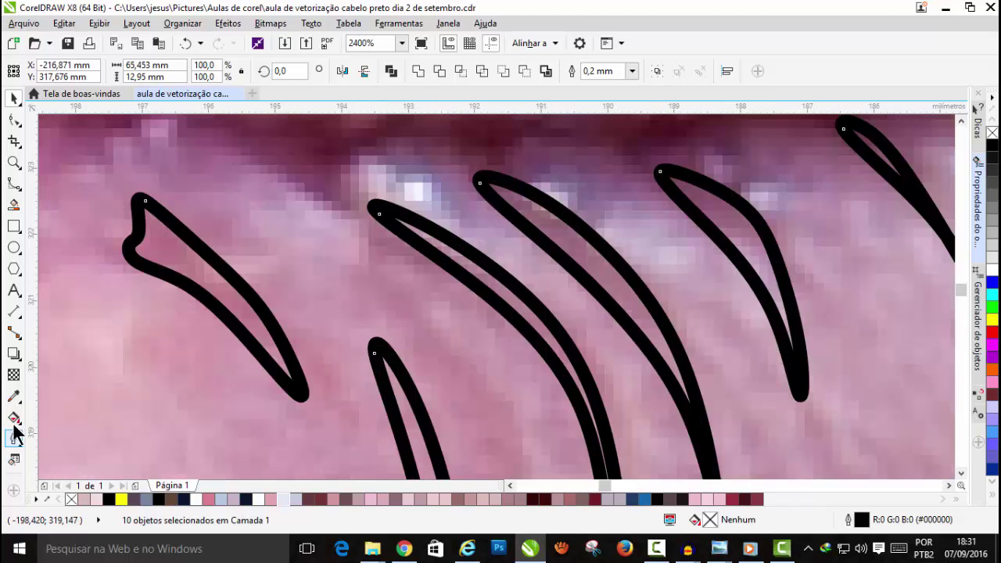
{"action": "left_click", "coordinate": [13, 397]}
{"action": "left_click", "coordinate": [543, 209]}
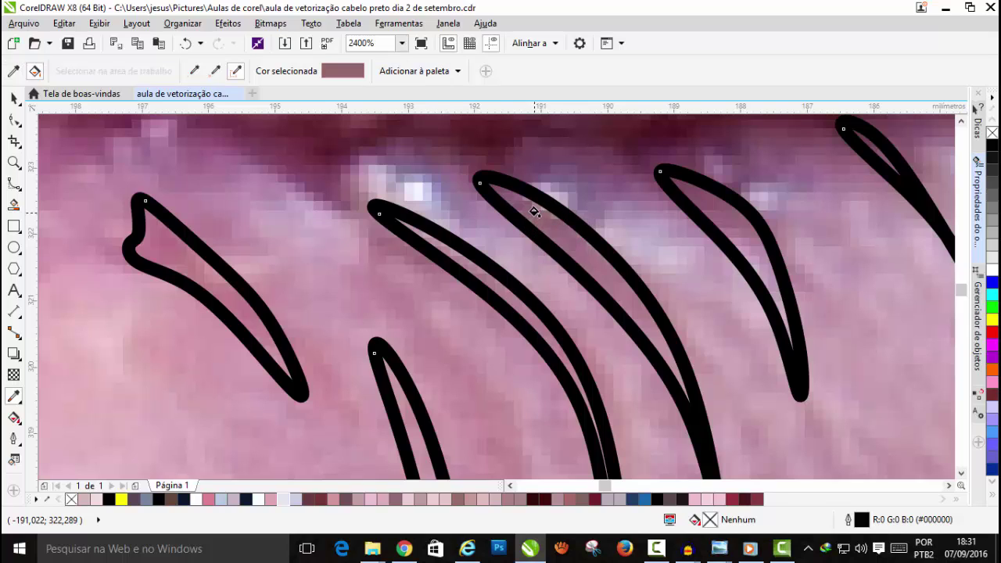
{"action": "left_click", "coordinate": [534, 212]}
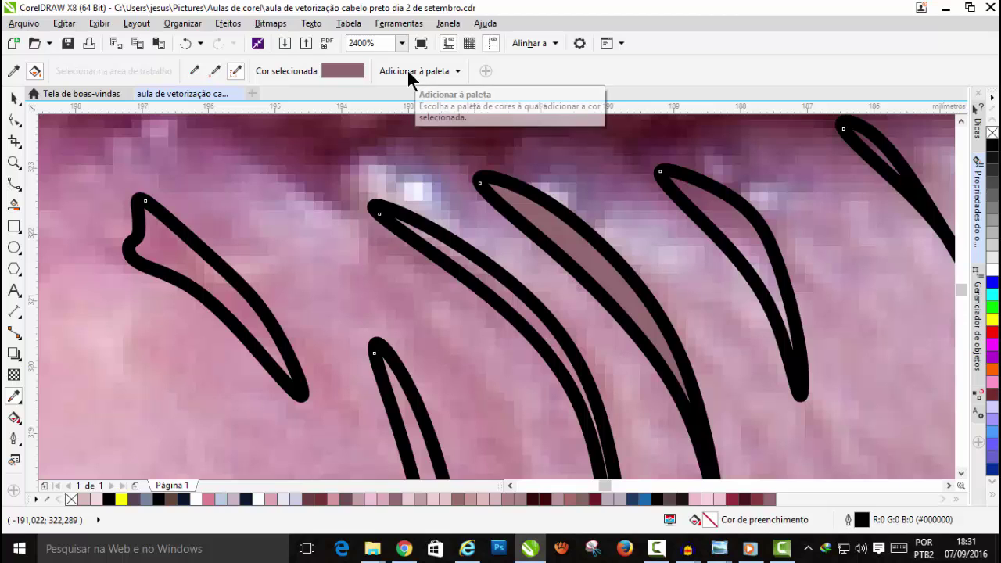
Step: Fill the ten selected lower lip creases with the dusky mauve and remove their outlines
{"action": "left_click", "coordinate": [772, 502]}
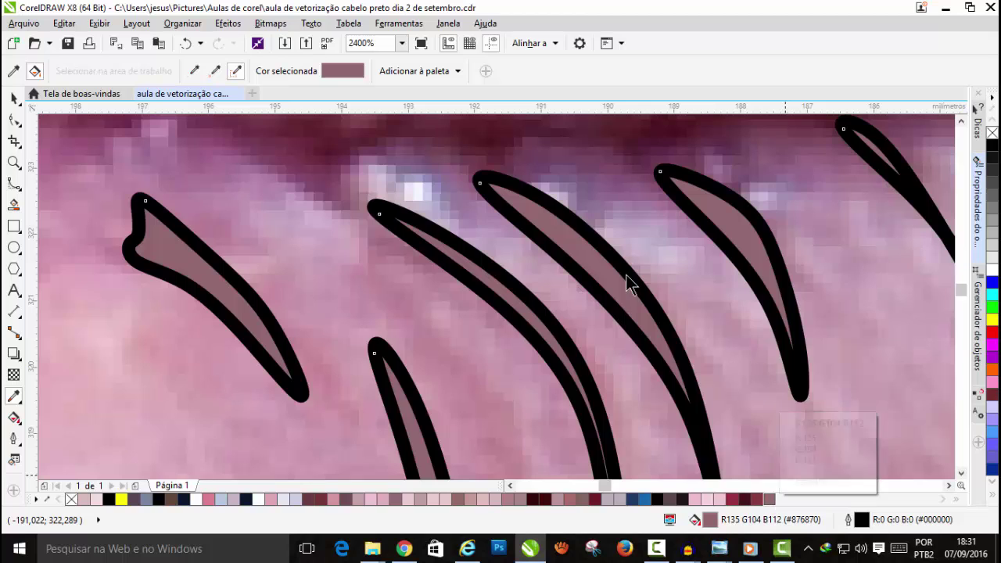
{"action": "scroll", "coordinate": [635, 283], "scroll_direction": "down", "scroll_amount": 1}
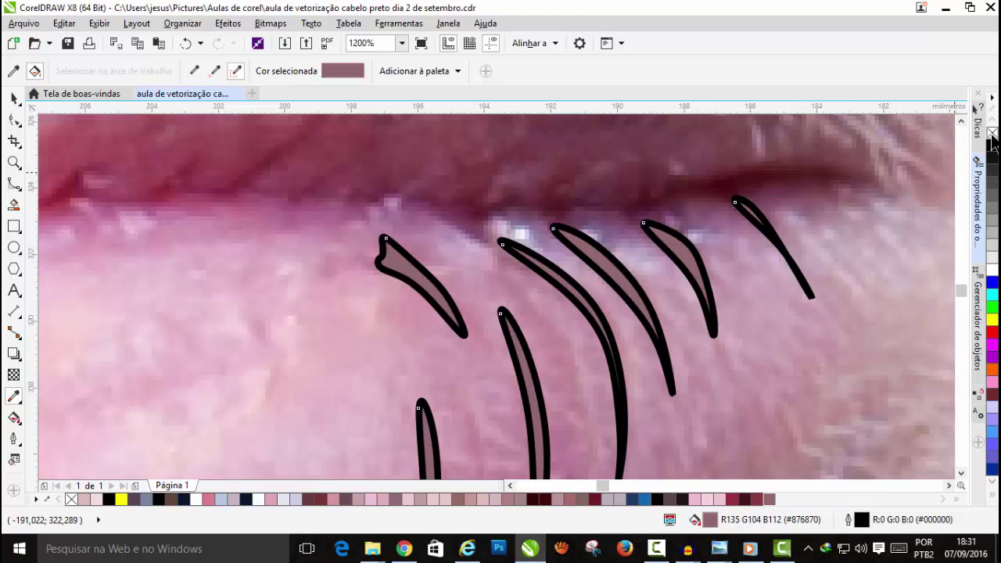
{"action": "right_click", "coordinate": [991, 135]}
{"action": "scroll", "coordinate": [607, 292], "scroll_direction": "down", "scroll_amount": 2}
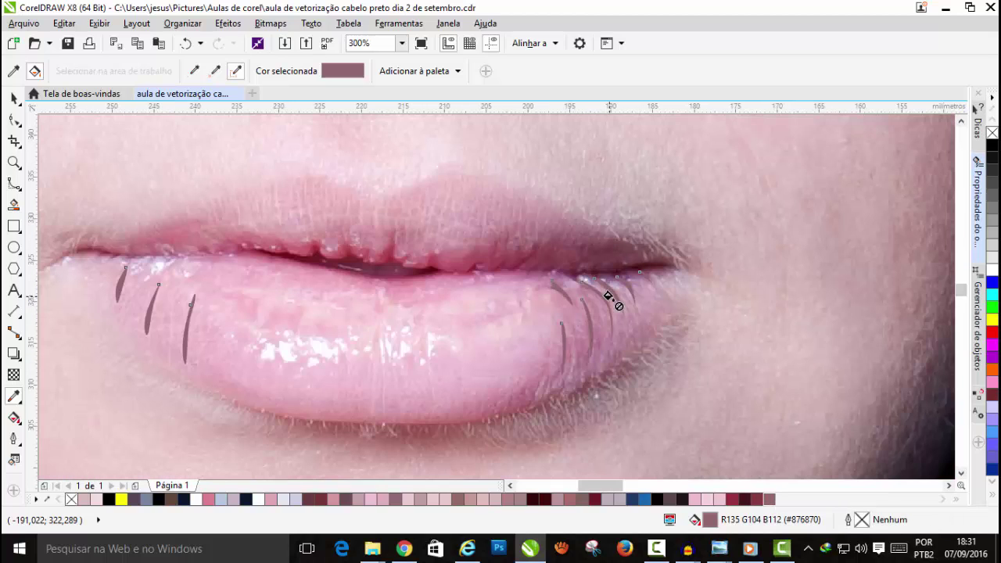
Step: Move the ten mauve creases from the photo onto the vector portrait's lower lip
{"action": "key", "text": "Delete"}
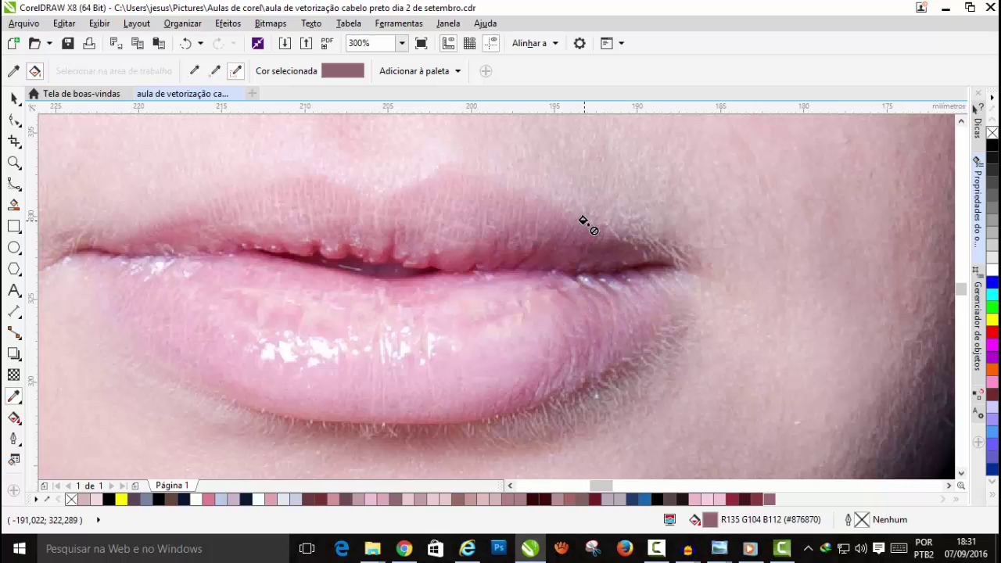
{"action": "scroll", "coordinate": [583, 221], "scroll_direction": "up", "scroll_amount": 1}
{"action": "scroll", "coordinate": [465, 305], "scroll_direction": "up", "scroll_amount": 2}
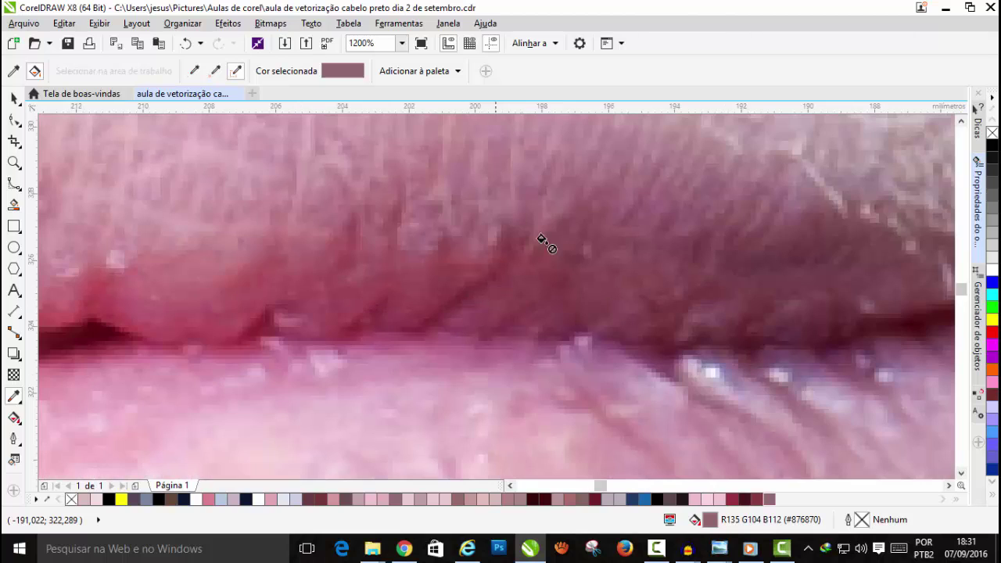
{"action": "scroll", "coordinate": [805, 199], "scroll_direction": "down", "scroll_amount": 2}
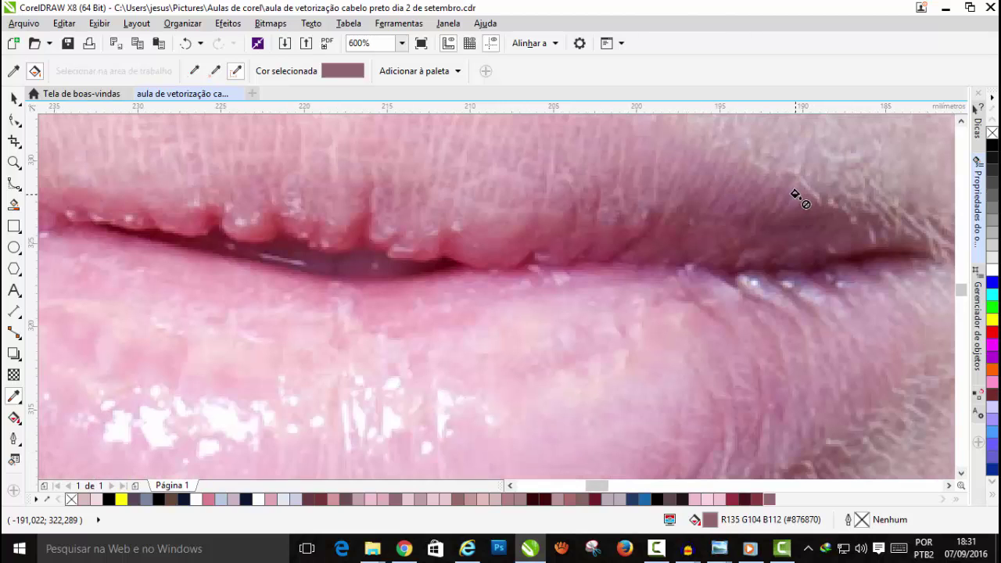
{"action": "scroll", "coordinate": [751, 207], "scroll_direction": "down", "scroll_amount": 1}
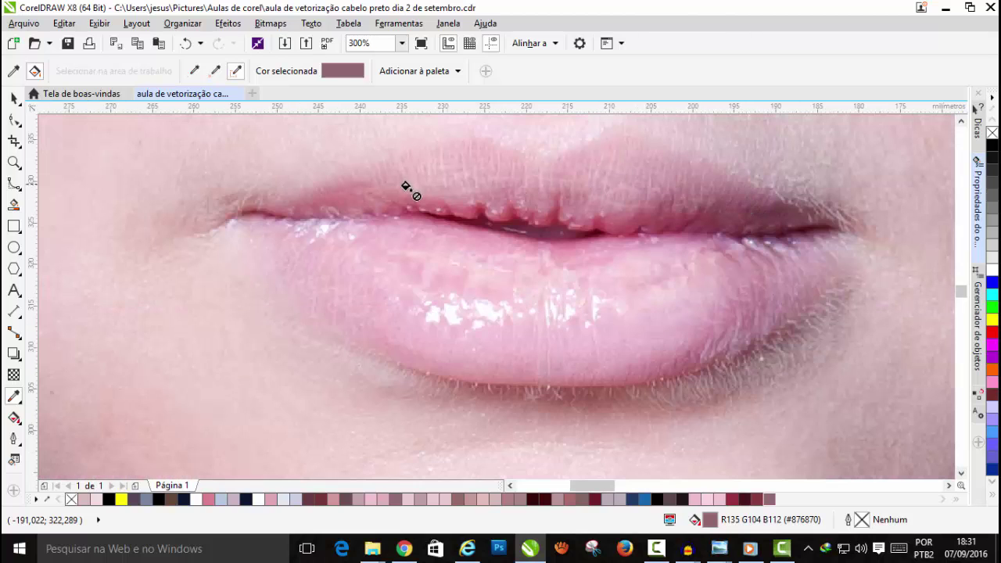
{"action": "scroll", "coordinate": [790, 213], "scroll_direction": "down", "scroll_amount": 4}
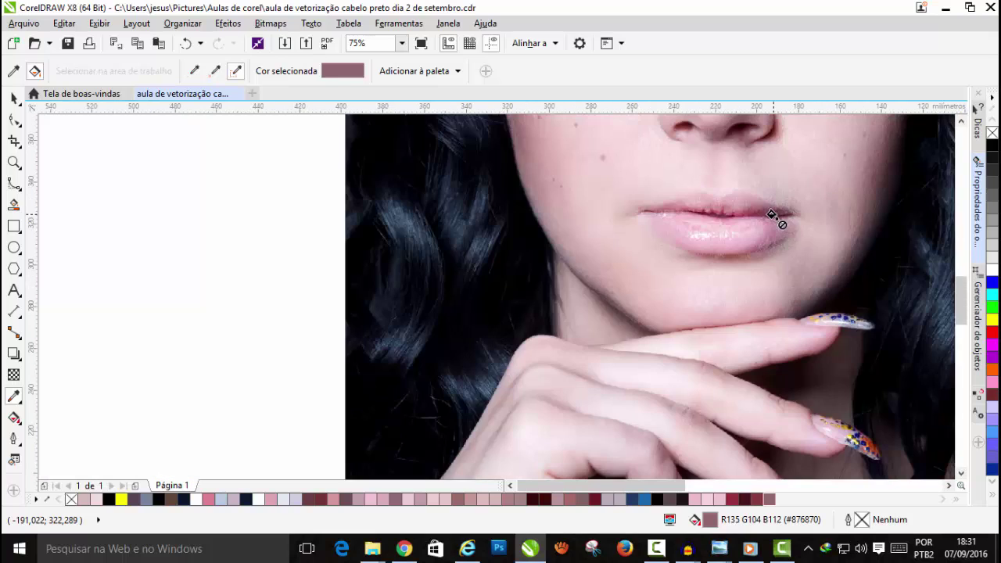
{"action": "left_click", "coordinate": [948, 486]}
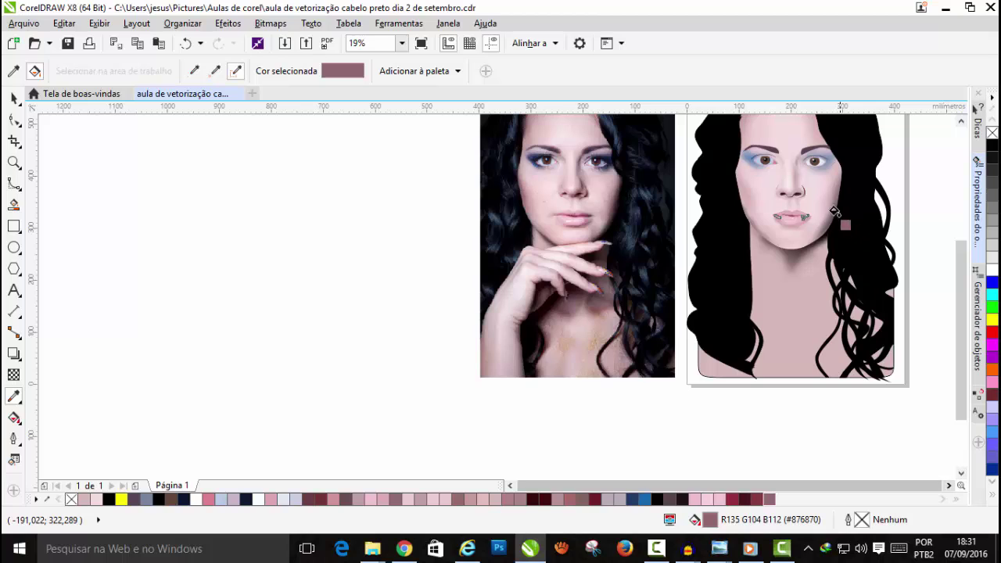
{"action": "scroll", "coordinate": [782, 221], "scroll_direction": "up", "scroll_amount": 4}
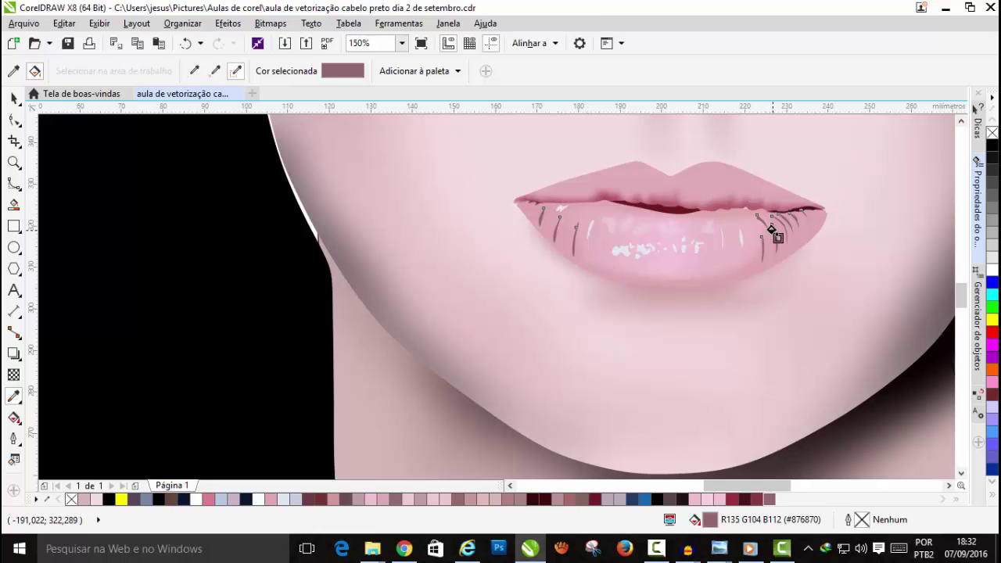
Step: Convert the lower lip creases to a 300 dpi RGB bitmap with transparent background and fade it with transparency
{"action": "left_click", "coordinate": [271, 24]}
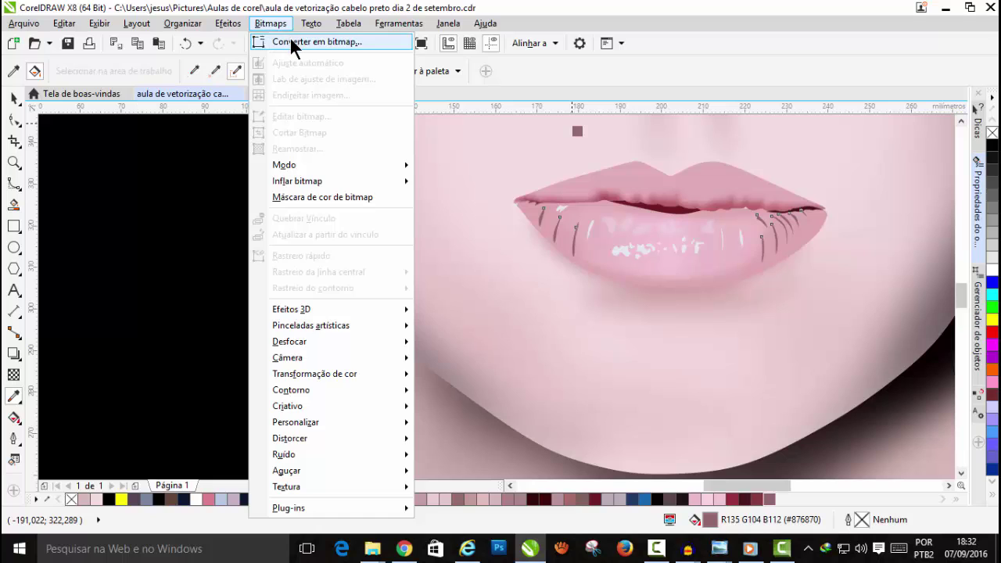
{"action": "left_click", "coordinate": [290, 39]}
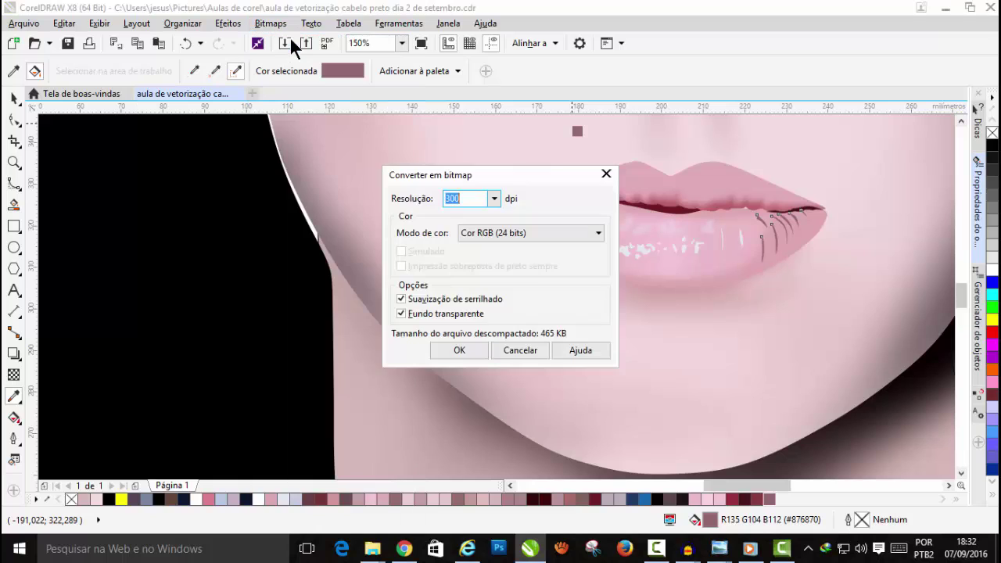
{"action": "left_click", "coordinate": [457, 350]}
{"action": "scroll", "coordinate": [604, 259], "scroll_direction": "down", "scroll_amount": 2}
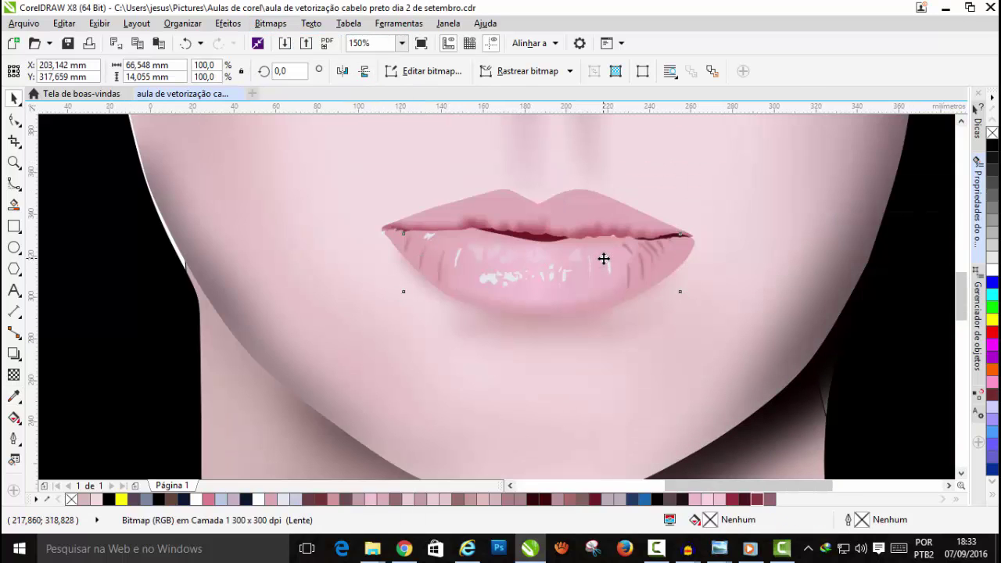
{"action": "left_click", "coordinate": [695, 212]}
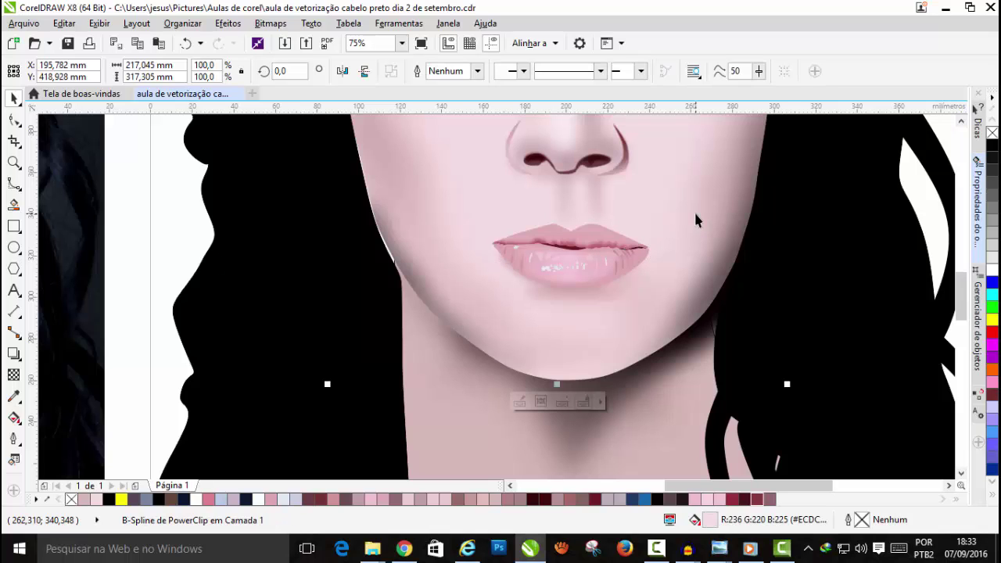
Step: Compare the vector portrait's left-hand eye with the photo's, examining the iris, pupil and highlight
{"action": "scroll", "coordinate": [695, 213], "scroll_direction": "down", "scroll_amount": 2}
{"action": "left_click_drag", "start_coordinate": [962, 285], "coordinate": [962, 243]}
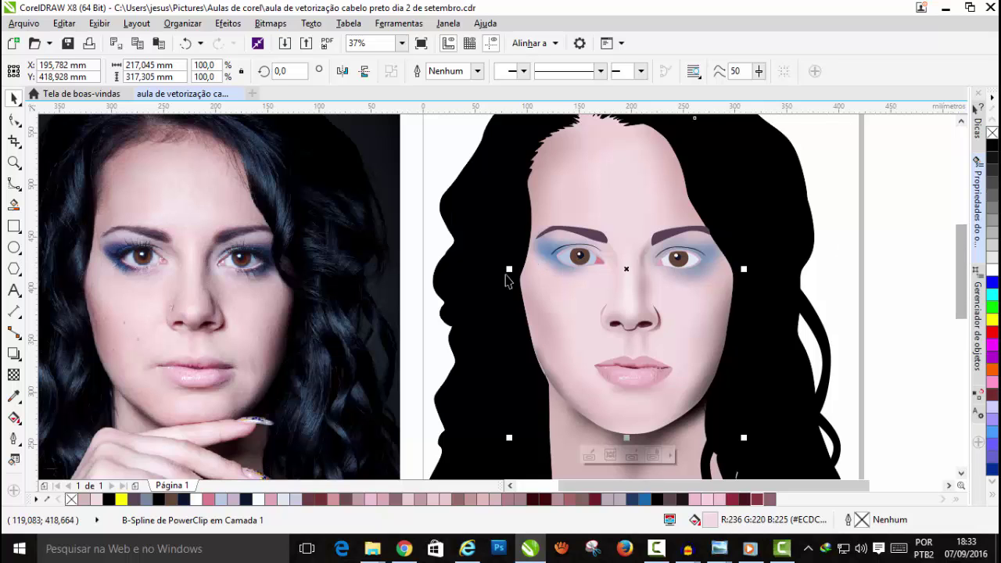
{"action": "scroll", "coordinate": [562, 252], "scroll_direction": "up", "scroll_amount": 4}
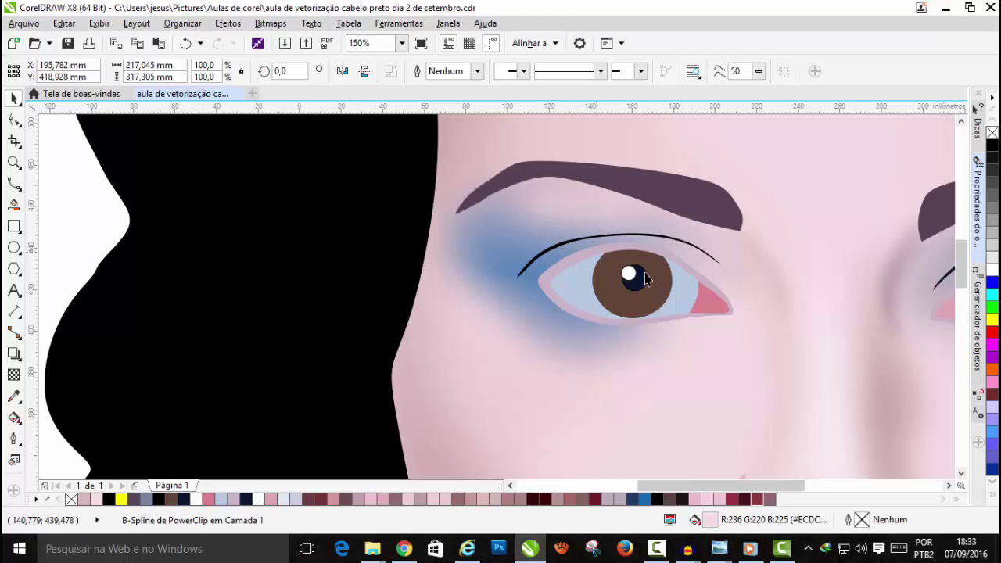
{"action": "scroll", "coordinate": [595, 256], "scroll_direction": "down", "scroll_amount": 3}
{"action": "scroll", "coordinate": [617, 266], "scroll_direction": "up", "scroll_amount": 1}
{"action": "scroll", "coordinate": [580, 236], "scroll_direction": "up", "scroll_amount": 6}
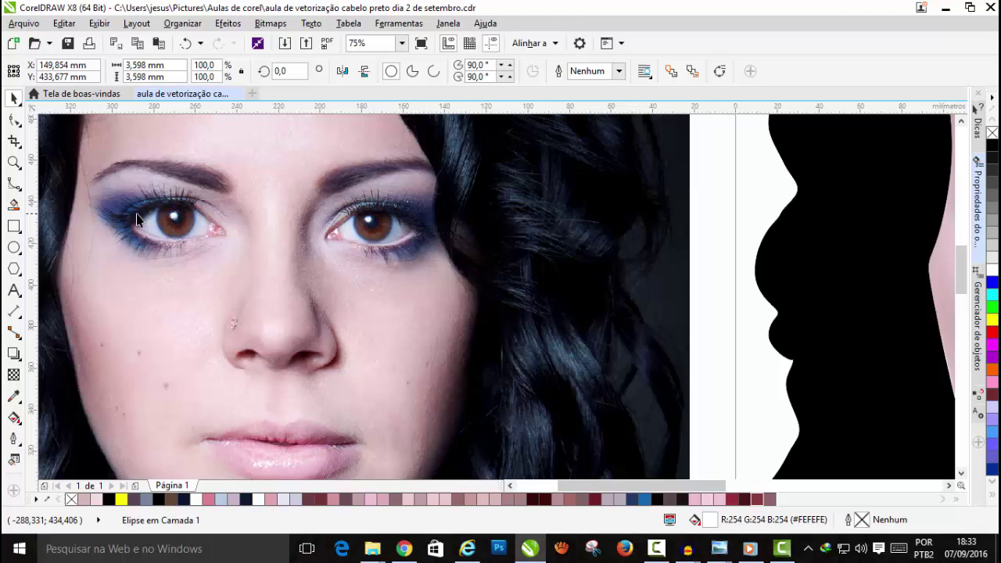
{"action": "scroll", "coordinate": [147, 219], "scroll_direction": "up", "scroll_amount": 2}
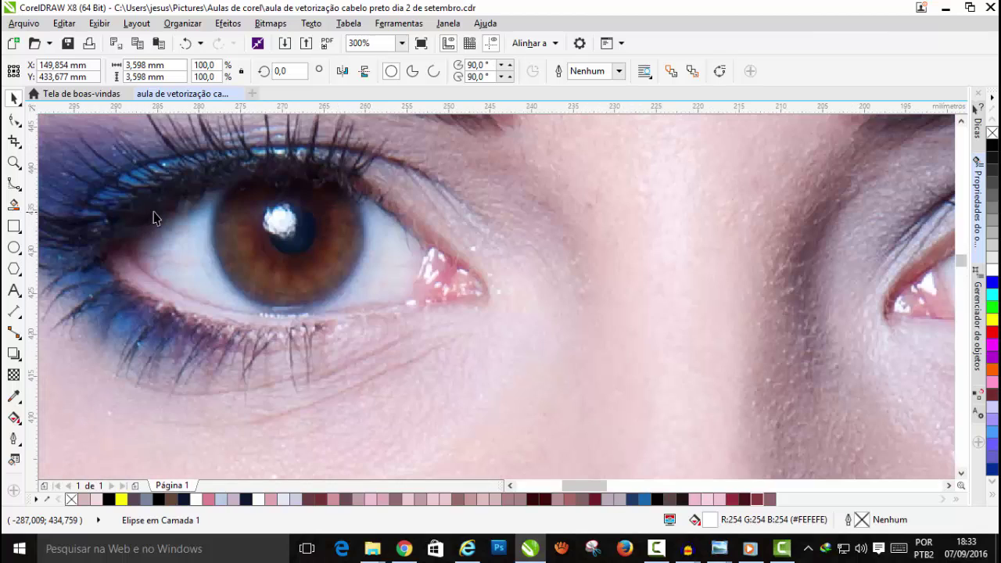
{"action": "scroll", "coordinate": [297, 195], "scroll_direction": "up", "scroll_amount": 1}
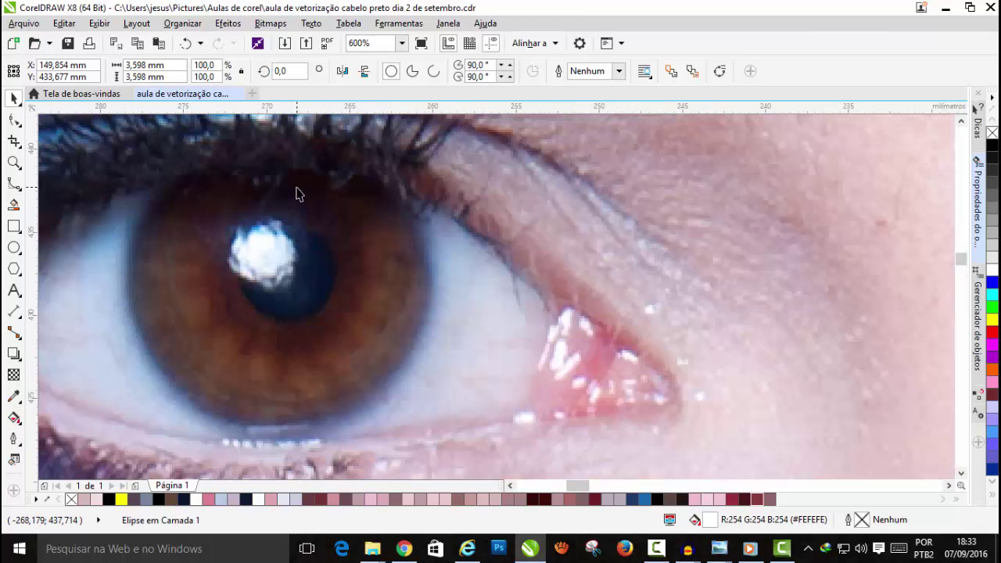
Step: Trace a jagged closed B-spline around the pupil of the photo's left-hand eye and fill it with a sampled dark brown
{"action": "left_click", "coordinate": [15, 187]}
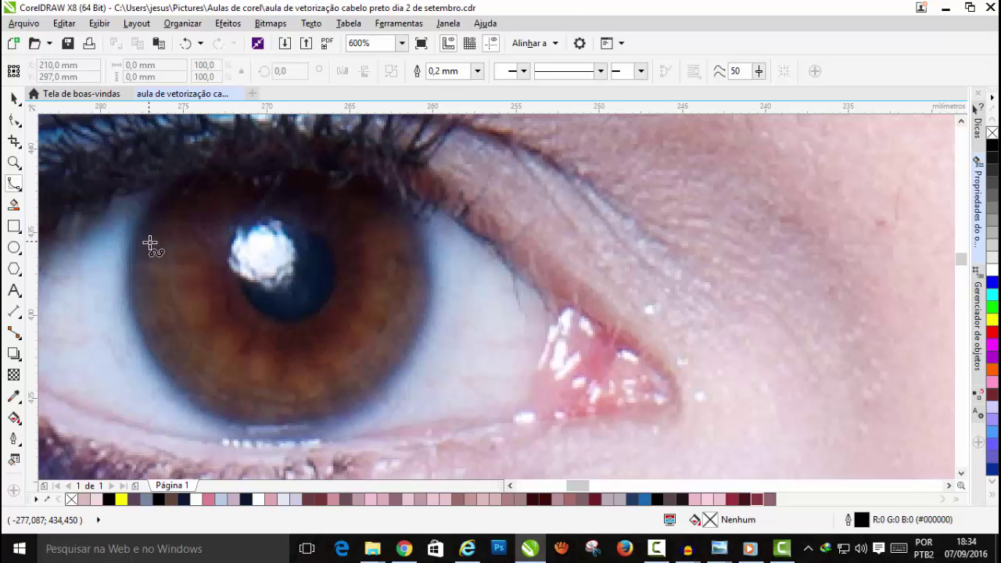
{"action": "scroll", "coordinate": [307, 380], "scroll_direction": "up", "scroll_amount": 1}
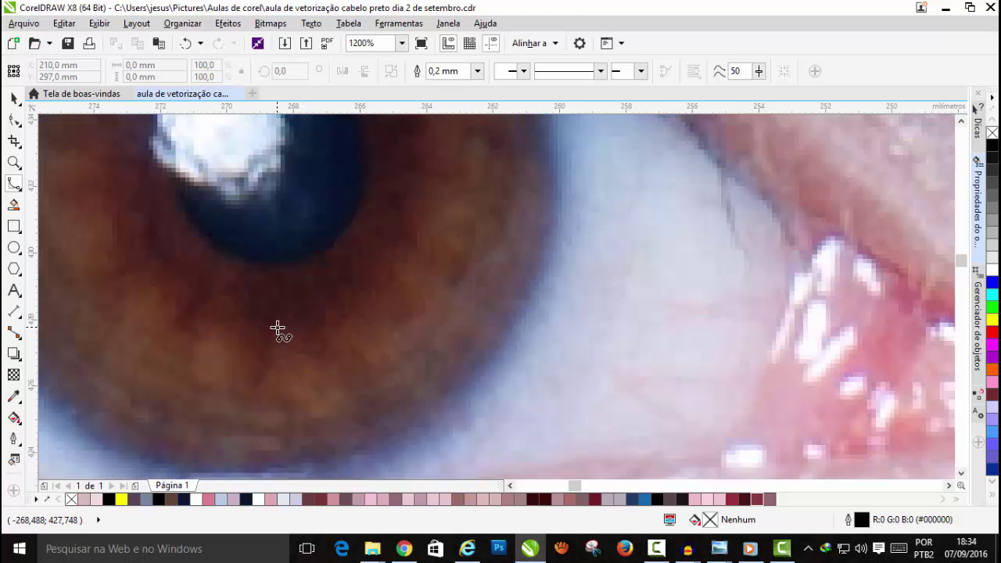
{"action": "mouse_move", "coordinate": [278, 328]}
{"action": "left_mouse_down"}
{"action": "mouse_move", "coordinate": [165, 308]}
{"action": "mouse_move", "coordinate": [125, 226]}
{"action": "mouse_move", "coordinate": [97, 83]}
{"action": "mouse_move", "coordinate": [75, 223]}
{"action": "mouse_move", "coordinate": [152, 150]}
{"action": "mouse_move", "coordinate": [267, 140]}
{"action": "mouse_move", "coordinate": [414, 244]}
{"action": "mouse_move", "coordinate": [413, 408]}
{"action": "mouse_move", "coordinate": [316, 409]}
{"action": "mouse_move", "coordinate": [321, 507]}
{"action": "mouse_move", "coordinate": [281, 437]}
{"action": "left_mouse_up"}
{"action": "scroll", "coordinate": [282, 438], "scroll_direction": "down", "scroll_amount": 1}
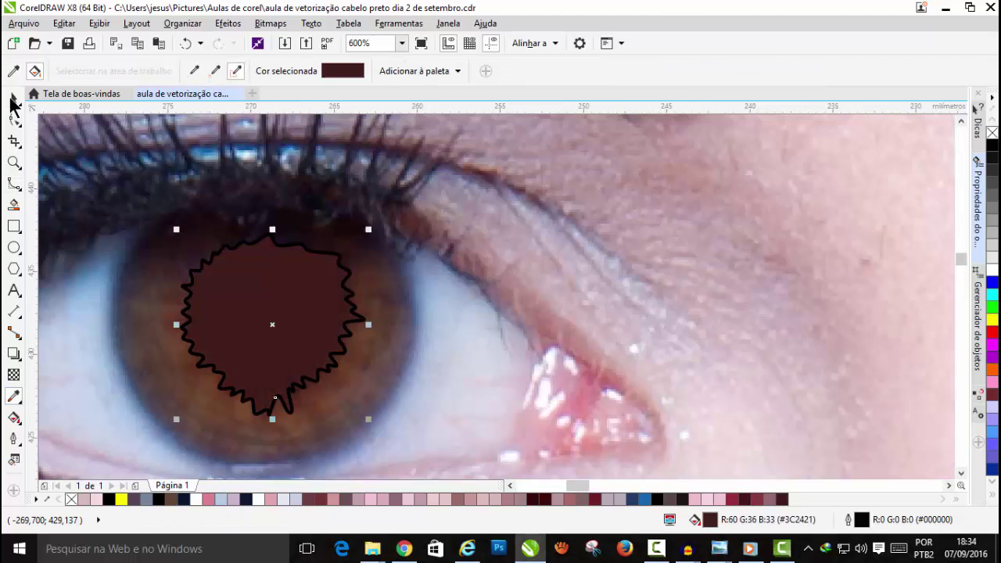
Step: Trace a jagged closed B-spline around the pupil of the photo's right-hand eye, filled with a sampled dark brown and without outline
{"action": "mouse_move", "coordinate": [750, 300]}
{"action": "left_mouse_down"}
{"action": "mouse_move", "coordinate": [727, 349]}
{"action": "mouse_move", "coordinate": [662, 366]}
{"action": "mouse_move", "coordinate": [580, 327]}
{"action": "mouse_move", "coordinate": [573, 254]}
{"action": "mouse_move", "coordinate": [638, 212]}
{"action": "mouse_move", "coordinate": [705, 200]}
{"action": "mouse_move", "coordinate": [780, 298]}
{"action": "left_mouse_up"}
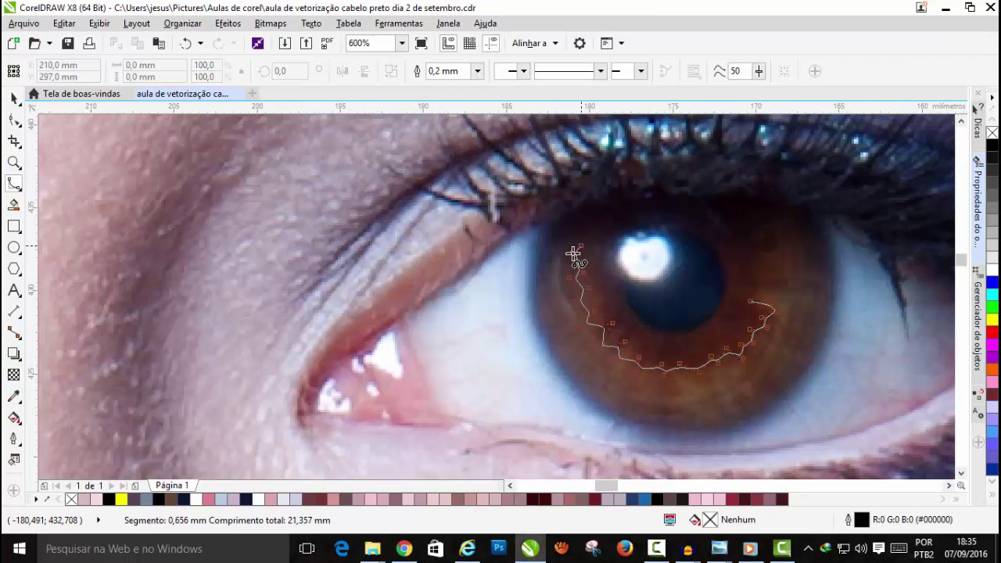
{"action": "left_click", "coordinate": [751, 300]}
{"action": "left_click", "coordinate": [13, 397]}
{"action": "left_click", "coordinate": [732, 317]}
{"action": "key", "text": "space"}
{"action": "right_click", "coordinate": [71, 499]}
Step: Move the jagged dark brown shape onto the vector portrait's right-hand eye and order it directly in front of the brown iris
{"action": "scroll", "coordinate": [632, 240], "scroll_direction": "down", "scroll_amount": 3}
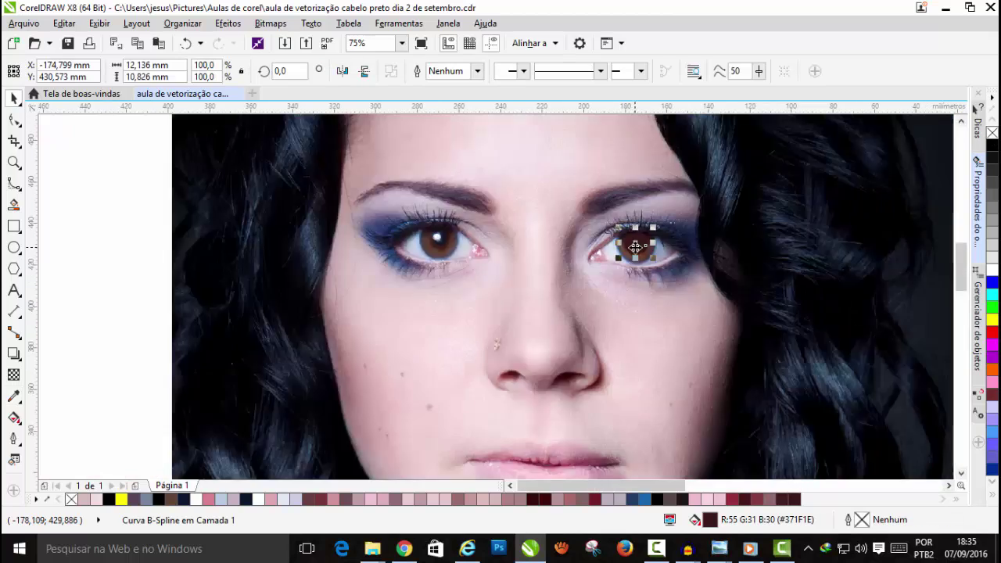
{"action": "scroll", "coordinate": [838, 246], "scroll_direction": "down", "scroll_amount": 1}
{"action": "scroll", "coordinate": [828, 249], "scroll_direction": "up", "scroll_amount": 3}
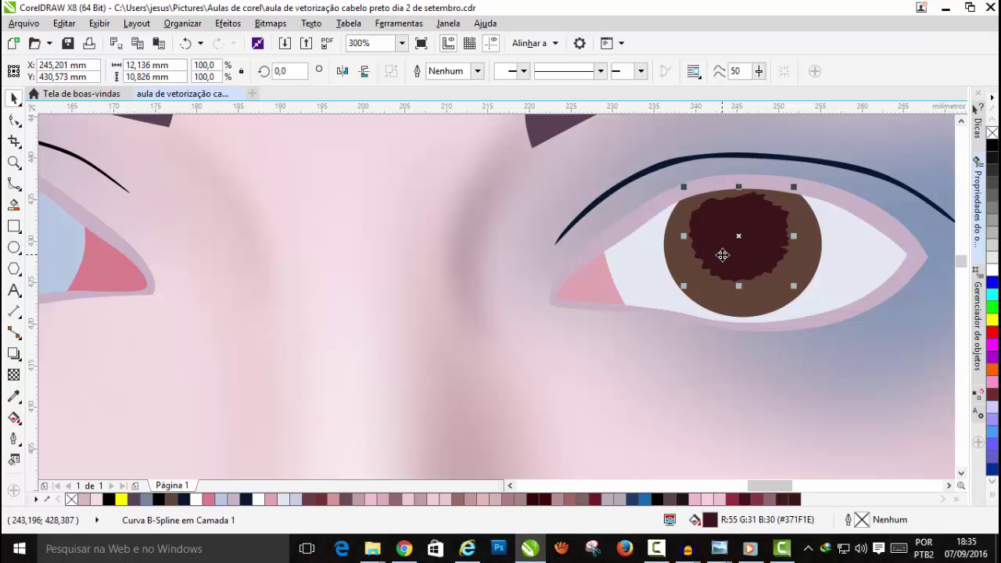
{"action": "left_click", "coordinate": [186, 23]}
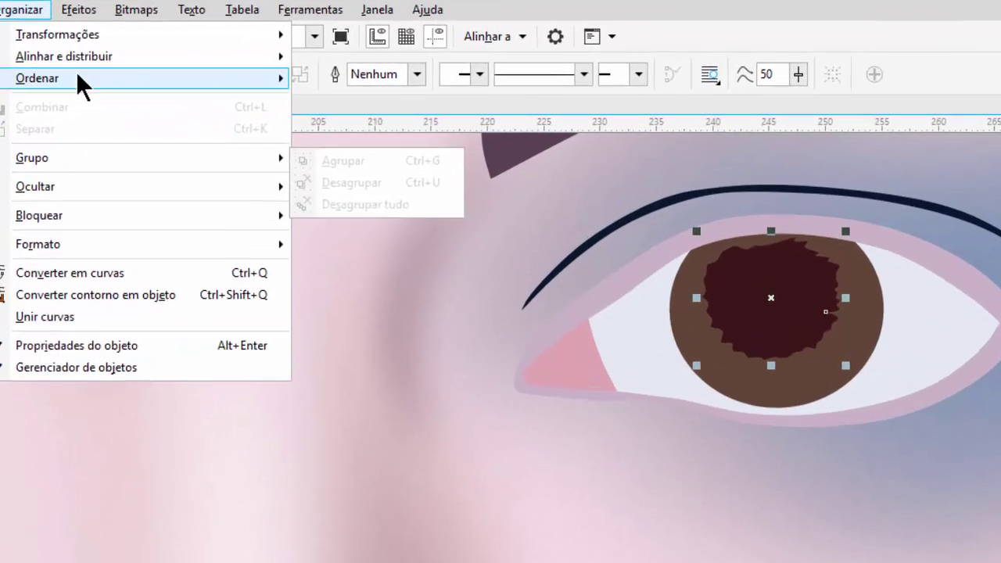
{"action": "mouse_move", "coordinate": [231, 75]}
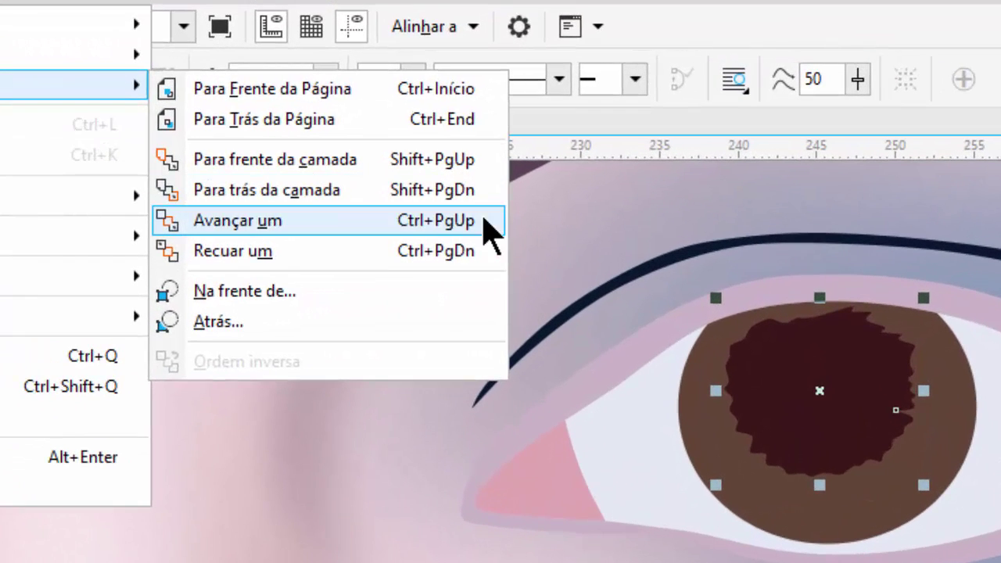
{"action": "left_click", "coordinate": [320, 291]}
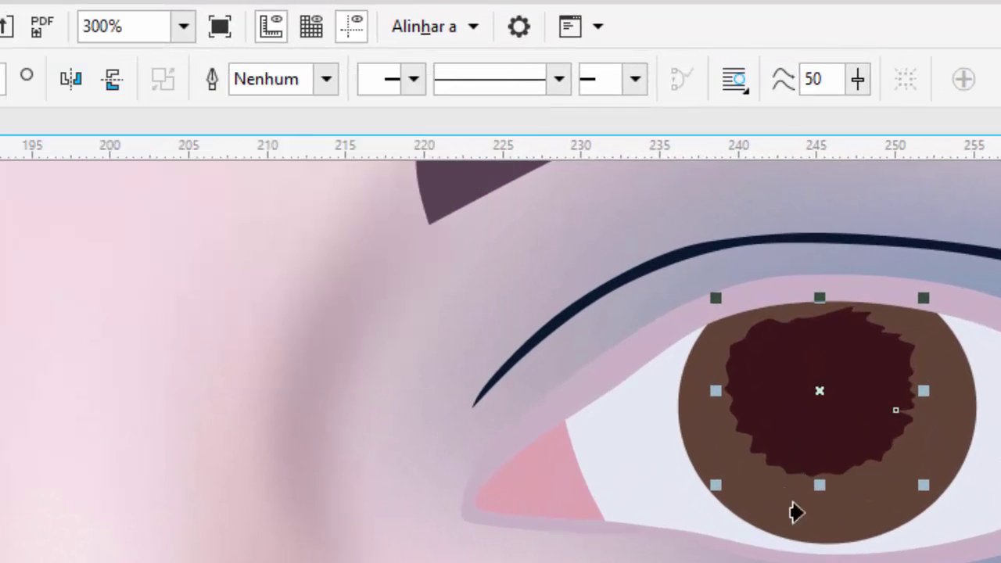
{"action": "left_click", "coordinate": [808, 531]}
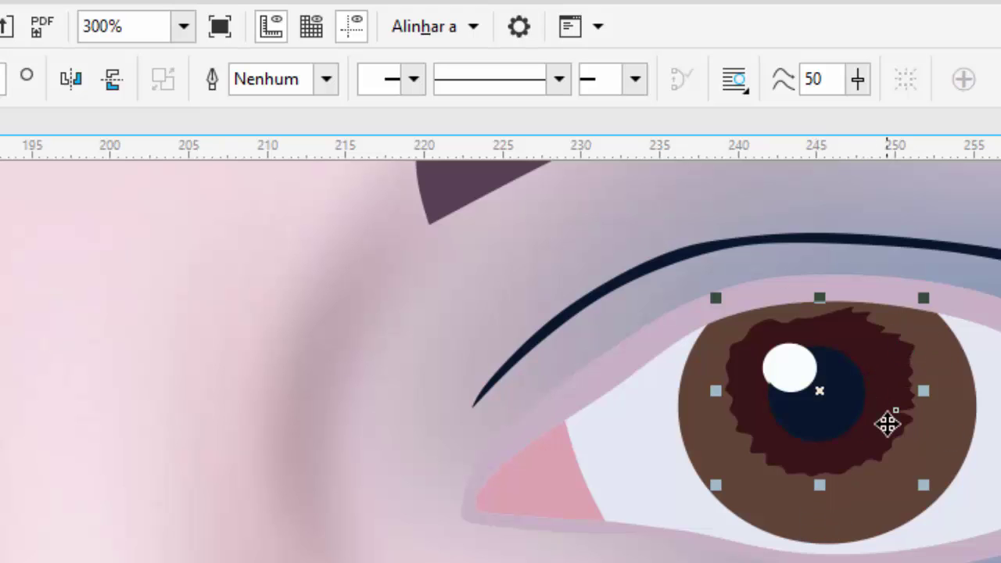
Step: Convert the dark brown iris shape to a bitmap and apply a Gaussian blur with a 6.6 pixel radius
{"action": "left_click", "coordinate": [0, 0]}
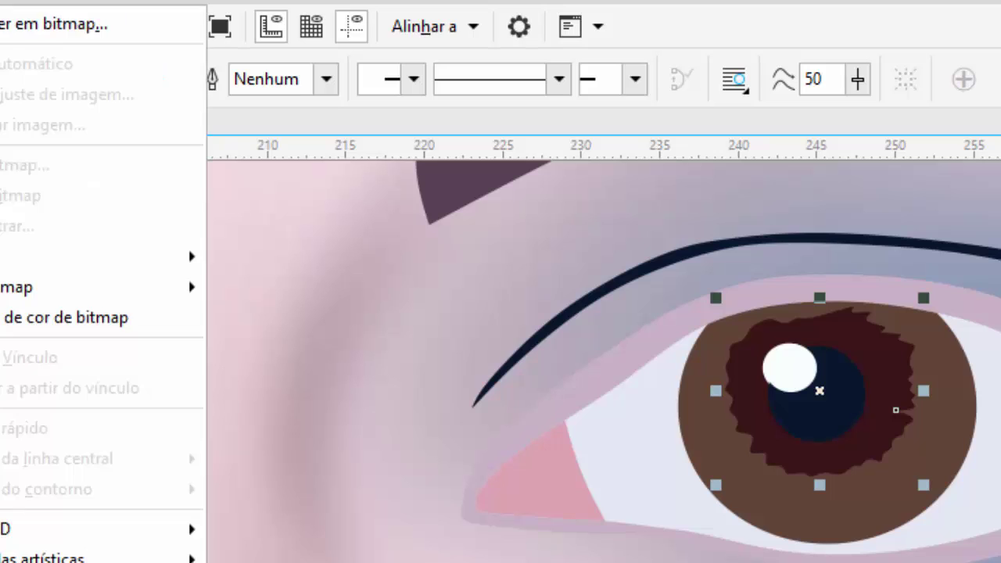
{"action": "left_click", "coordinate": [0, 28]}
{"action": "left_click", "coordinate": [391, 562]}
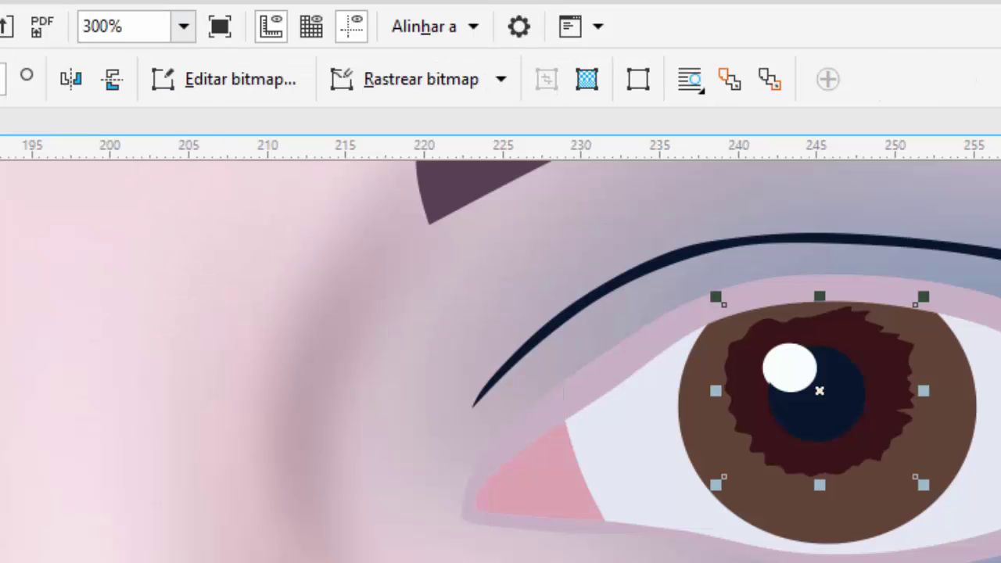
{"action": "left_click", "coordinate": [0, 0]}
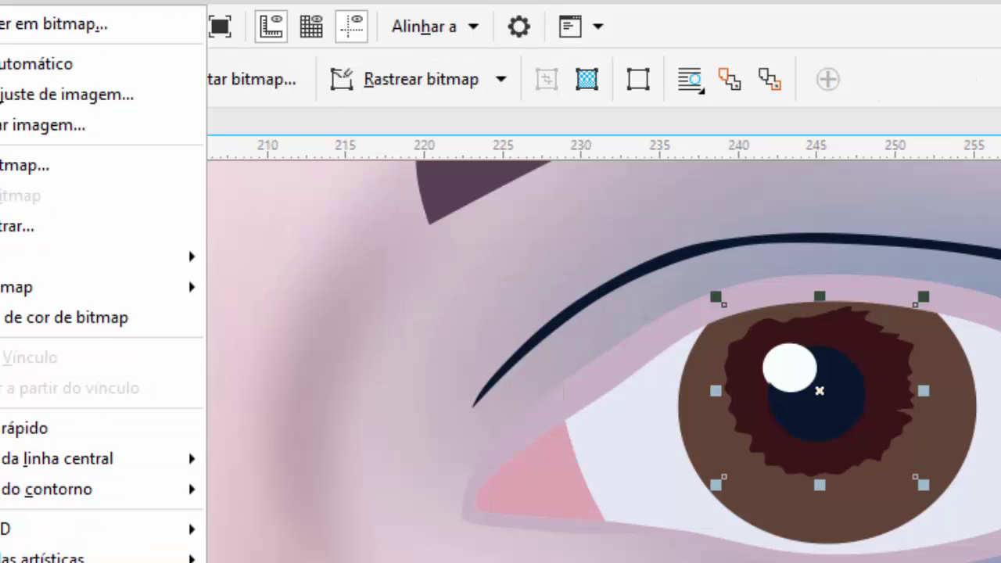
{"action": "left_click", "coordinate": [313, 562]}
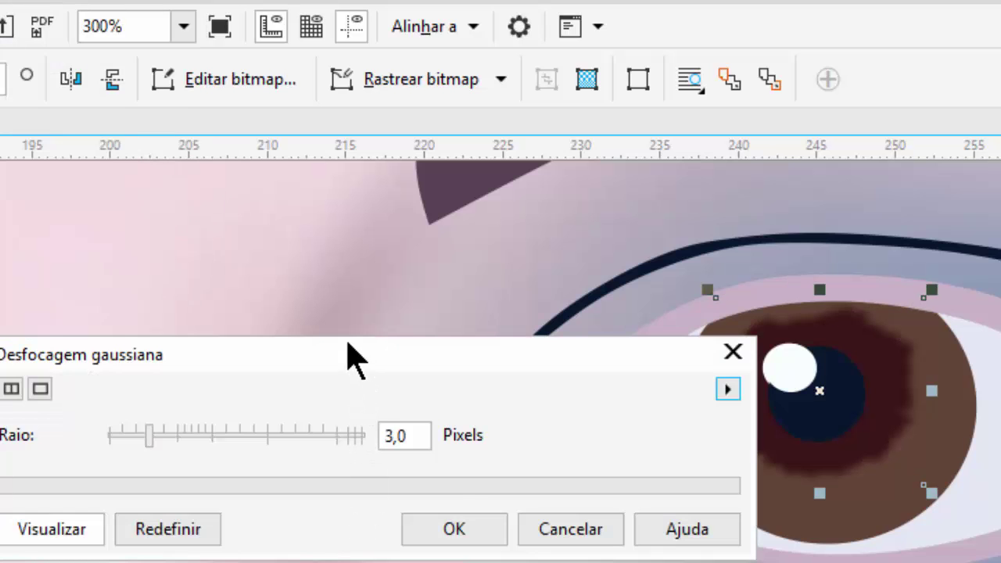
{"action": "left_click_drag", "start_coordinate": [334, 360], "coordinate": [232, 115]}
{"action": "left_click_drag", "start_coordinate": [52, 179], "coordinate": [88, 185]}
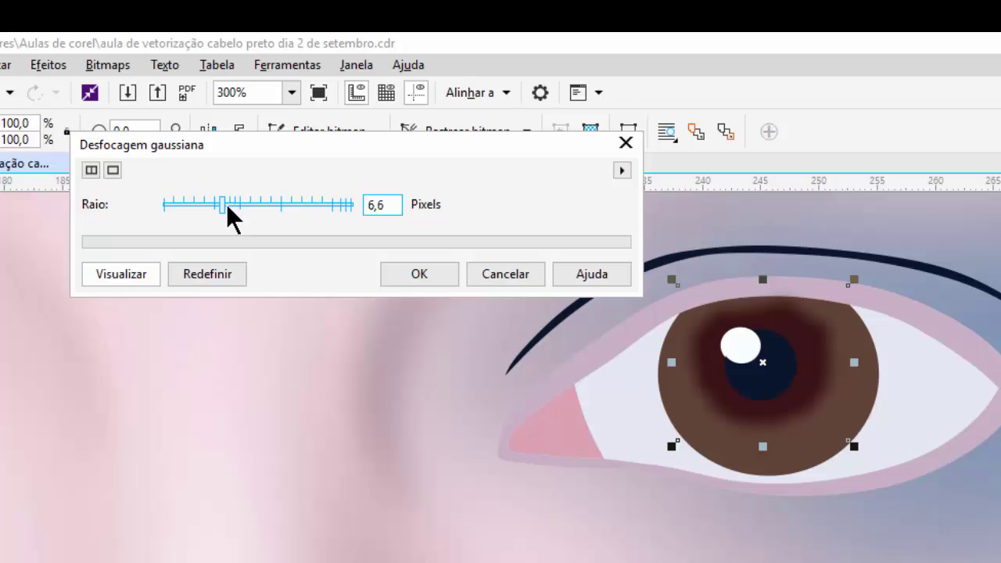
{"action": "left_click", "coordinate": [412, 273]}
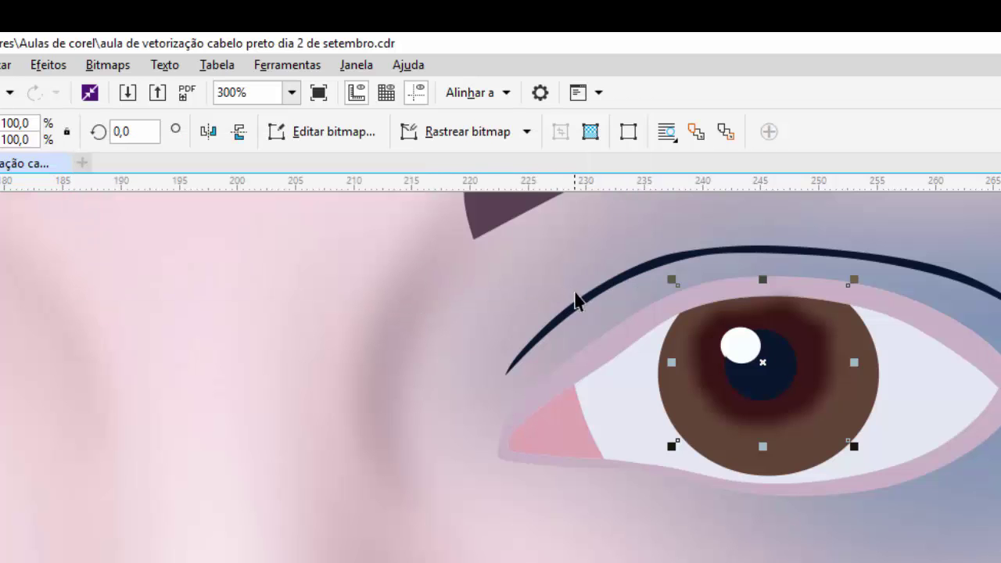
Step: PowerClip the blurred dark brown bitmap inside the brown iris of the vector portrait's right-hand eye
{"action": "left_click", "coordinate": [51, 64]}
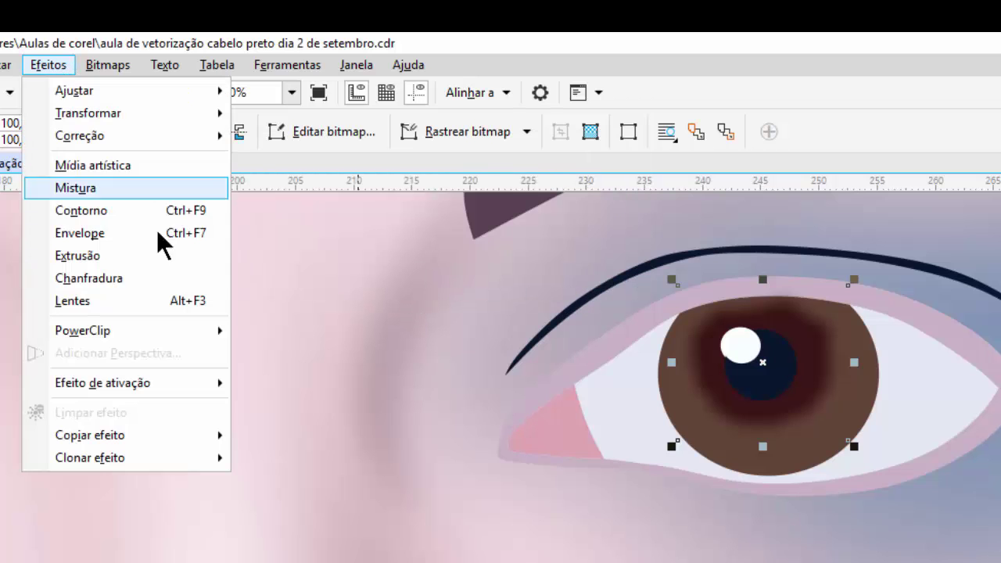
{"action": "mouse_move", "coordinate": [140, 330]}
{"action": "left_click", "coordinate": [289, 334]}
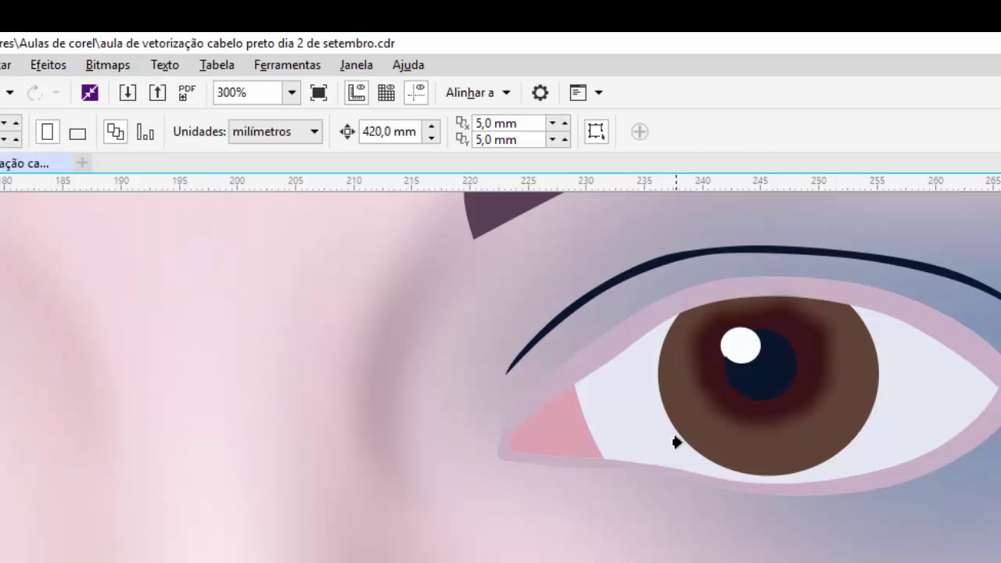
{"action": "left_click", "coordinate": [716, 465]}
Step: Trace a jagged closed B-spline about 14.6 by 13.1 mm within the iris of the photo's left-hand eye and start sampling its fill colour
{"action": "scroll", "coordinate": [745, 400], "scroll_direction": "down", "scroll_amount": 2}
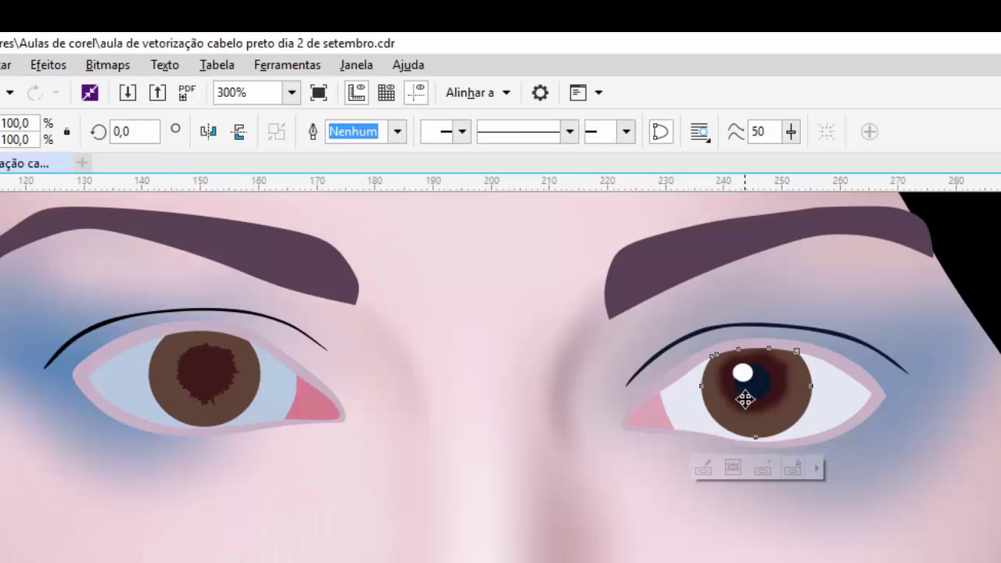
{"action": "scroll", "coordinate": [744, 400], "scroll_direction": "down", "scroll_amount": 2}
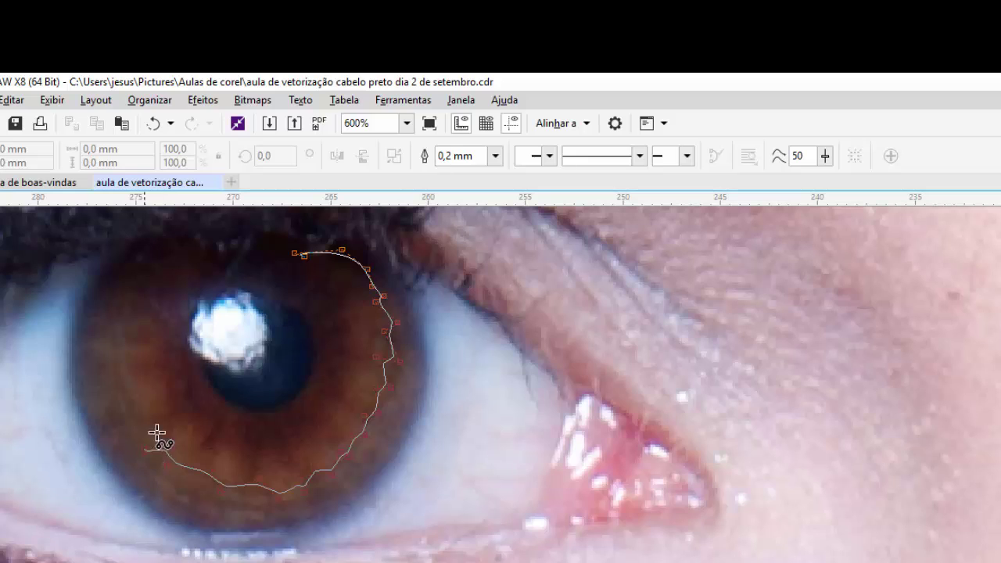
{"action": "mouse_move", "coordinate": [157, 433]}
{"action": "left_mouse_down"}
{"action": "mouse_move", "coordinate": [119, 419]}
{"action": "mouse_move", "coordinate": [138, 392]}
{"action": "mouse_move", "coordinate": [120, 388]}
{"action": "mouse_move", "coordinate": [130, 374]}
{"action": "mouse_move", "coordinate": [113, 372]}
{"action": "mouse_move", "coordinate": [131, 359]}
{"action": "mouse_move", "coordinate": [110, 348]}
{"action": "mouse_move", "coordinate": [125, 340]}
{"action": "mouse_move", "coordinate": [92, 317]}
{"action": "mouse_move", "coordinate": [115, 320]}
{"action": "mouse_move", "coordinate": [110, 304]}
{"action": "mouse_move", "coordinate": [126, 311]}
{"action": "mouse_move", "coordinate": [146, 290]}
{"action": "mouse_move", "coordinate": [138, 266]}
{"action": "mouse_move", "coordinate": [157, 277]}
{"action": "mouse_move", "coordinate": [163, 260]}
{"action": "mouse_move", "coordinate": [212, 242]}
{"action": "mouse_move", "coordinate": [227, 251]}
{"action": "mouse_move", "coordinate": [248, 231]}
{"action": "mouse_move", "coordinate": [253, 247]}
{"action": "mouse_move", "coordinate": [270, 233]}
{"action": "mouse_move", "coordinate": [270, 260]}
{"action": "mouse_move", "coordinate": [295, 252]}
{"action": "left_mouse_up"}
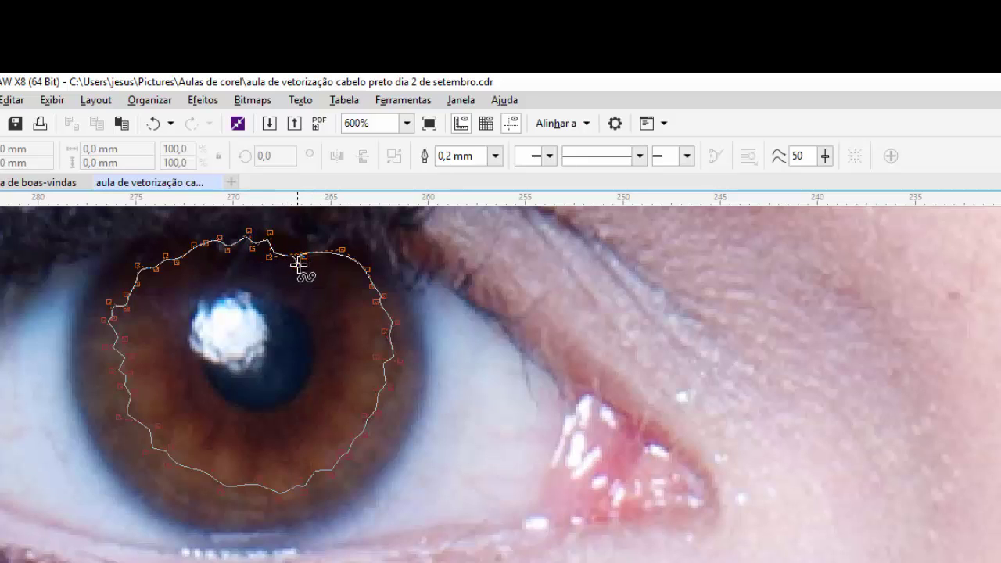
{"action": "left_click", "coordinate": [305, 259]}
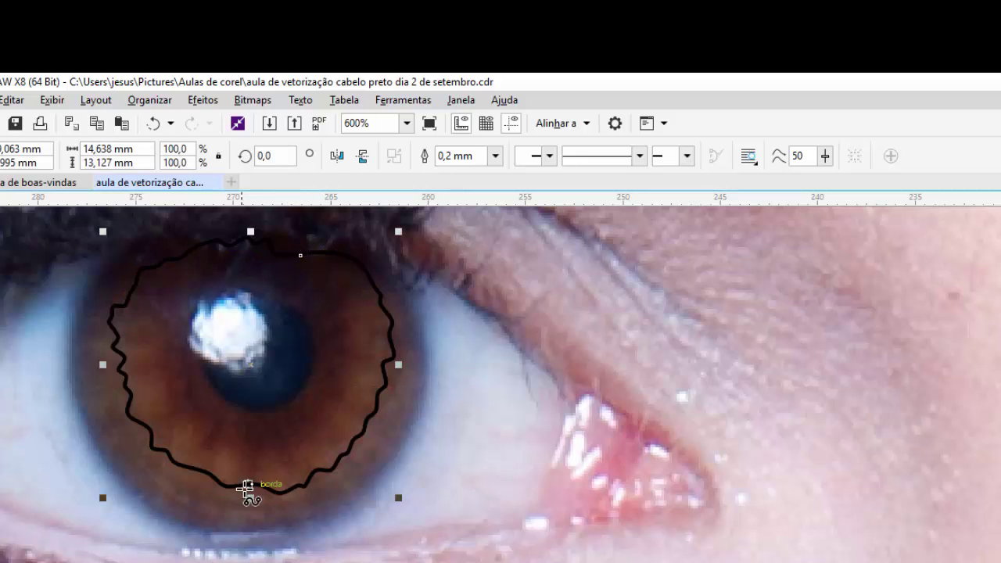
{"action": "scroll", "coordinate": [238, 490], "scroll_direction": "up", "scroll_amount": 2}
{"action": "key", "text": "i"}
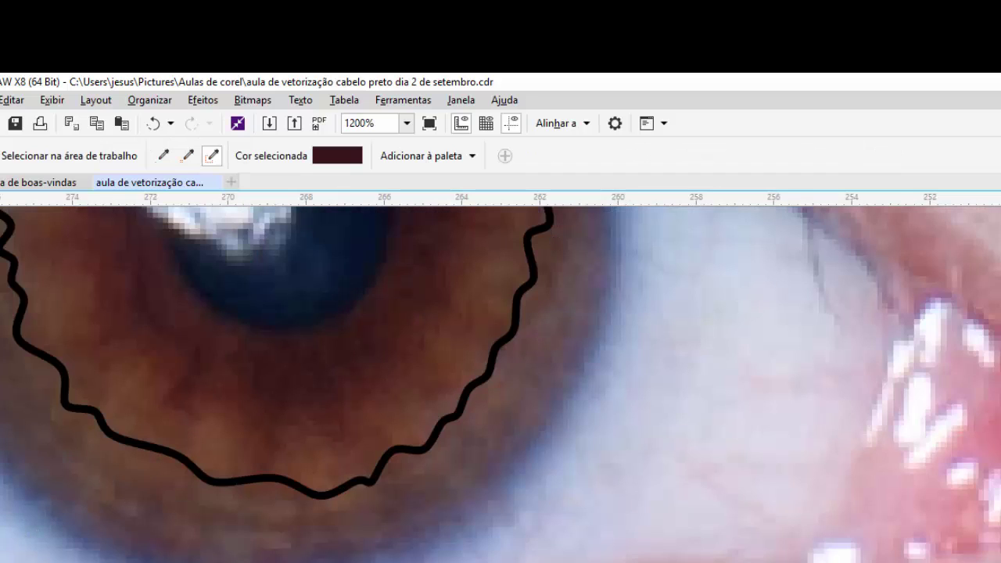
Step: Fill the wavy inner-iris outline on the photo's left eye with a brown sampled from the iris
{"action": "left_click", "coordinate": [212, 432]}
{"action": "left_click", "coordinate": [212, 432]}
{"action": "scroll", "coordinate": [212, 432], "scroll_direction": "down", "scroll_amount": 4}
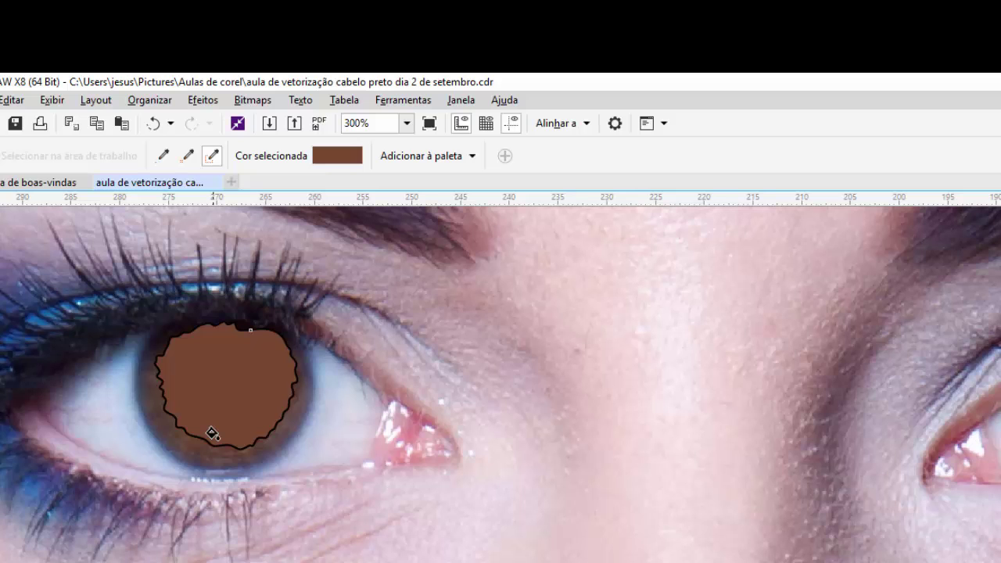
Step: Trace a jagged inner-iris shape about 15.2 × 12.7 mm over the photo's right eye and fill it with sampled brown, without an outline
{"action": "scroll", "coordinate": [212, 434], "scroll_direction": "down", "scroll_amount": 1}
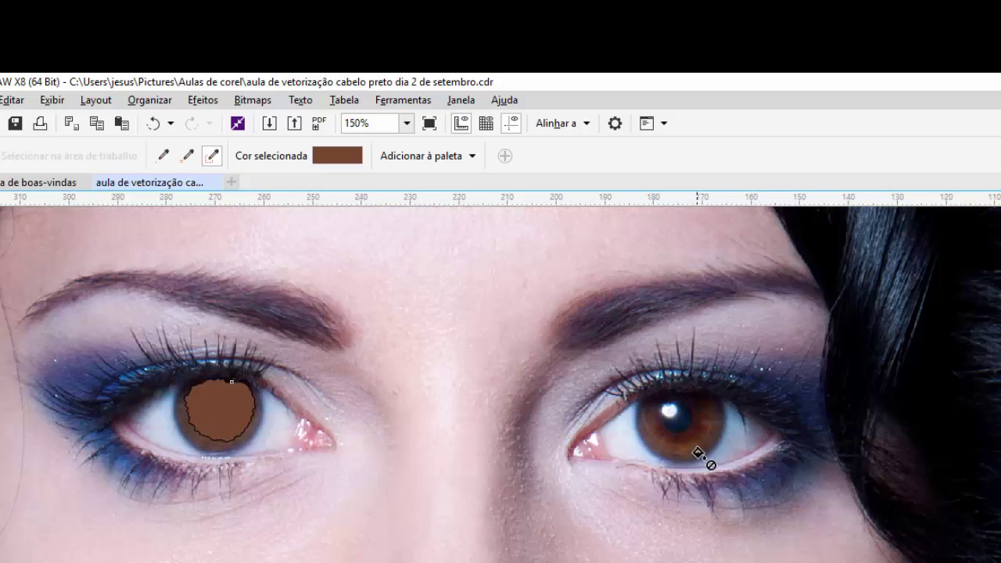
{"action": "scroll", "coordinate": [704, 461], "scroll_direction": "up", "scroll_amount": 1}
{"action": "scroll", "coordinate": [706, 431], "scroll_direction": "up", "scroll_amount": 1}
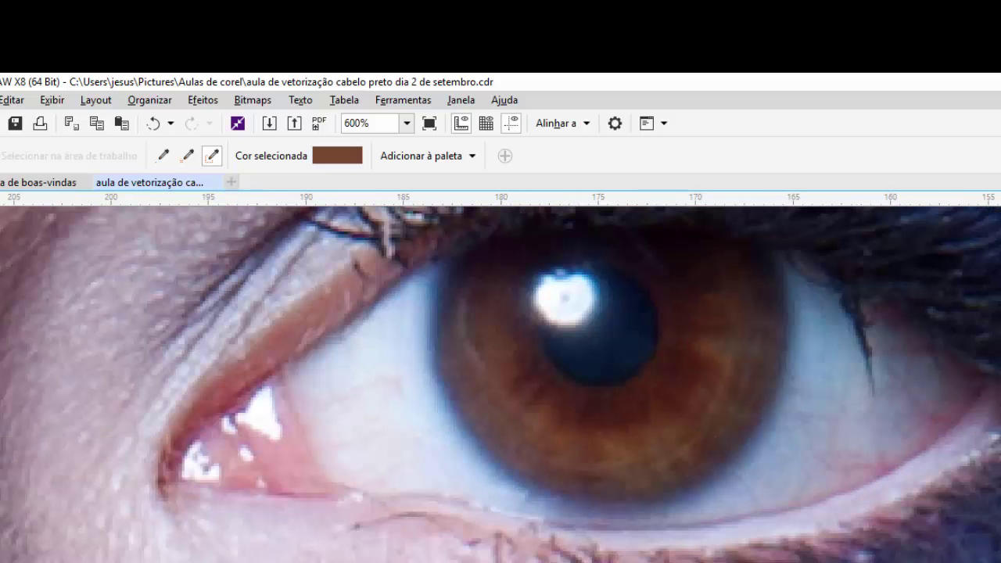
{"action": "left_click", "coordinate": [712, 338]}
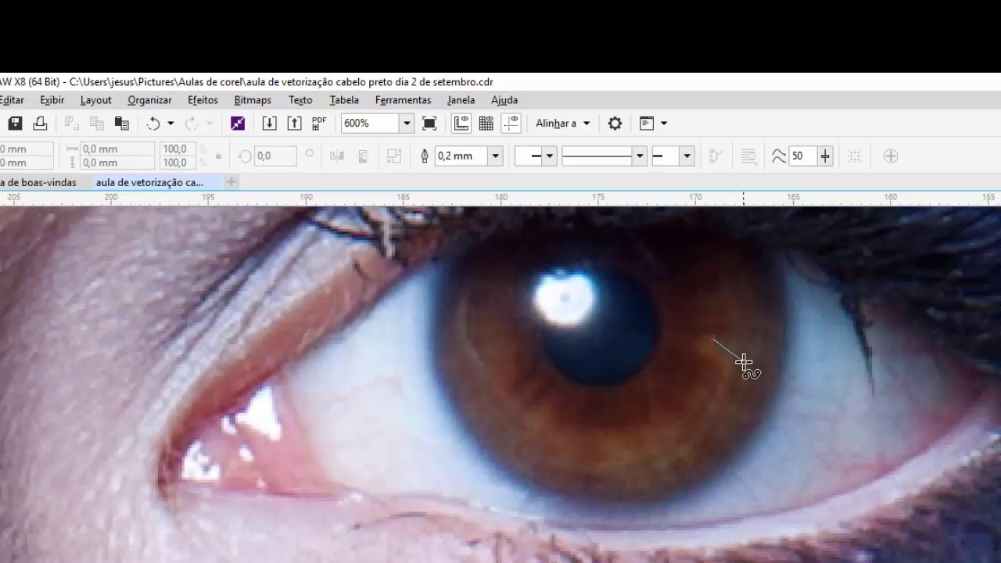
{"action": "left_click", "coordinate": [742, 361]}
{"action": "left_click", "coordinate": [733, 372]}
{"action": "left_click", "coordinate": [742, 394]}
{"action": "left_click", "coordinate": [724, 406]}
{"action": "left_click", "coordinate": [724, 434]}
{"action": "left_click", "coordinate": [698, 436]}
{"action": "left_click", "coordinate": [683, 465]}
{"action": "left_click", "coordinate": [666, 454]}
{"action": "left_click", "coordinate": [649, 474]}
{"action": "left_click", "coordinate": [457, 368]}
{"action": "left_click", "coordinate": [462, 297]}
{"action": "left_click", "coordinate": [516, 243]}
{"action": "left_click", "coordinate": [615, 224]}
{"action": "left_click", "coordinate": [688, 235]}
{"action": "left_click", "coordinate": [743, 290]}
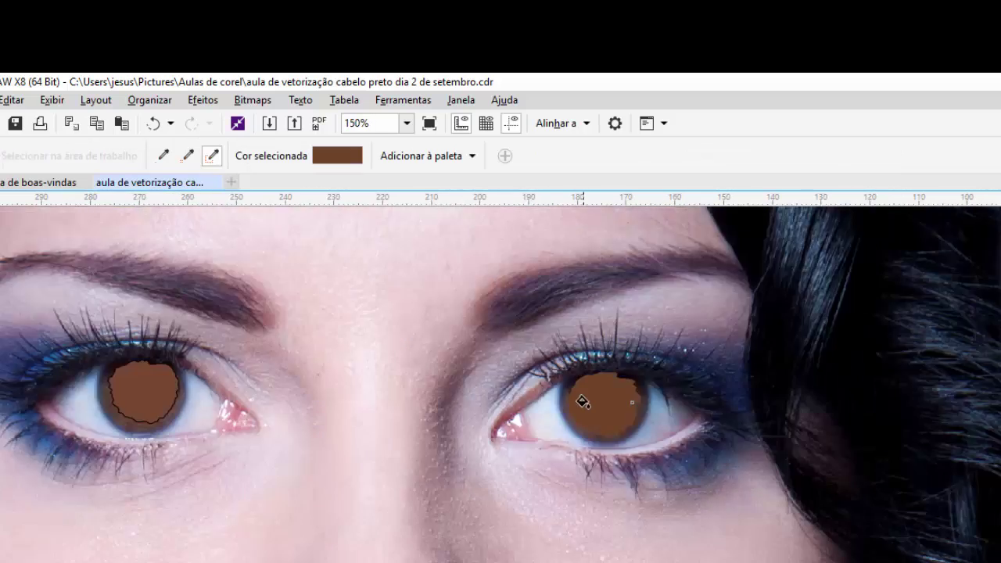
Step: Move both brown inner-iris shapes from the photo onto the vector portrait's eyes and remove the left shape's outline
{"action": "key", "text": "space"}
{"action": "scroll", "coordinate": [583, 402], "scroll_direction": "down", "scroll_amount": 1}
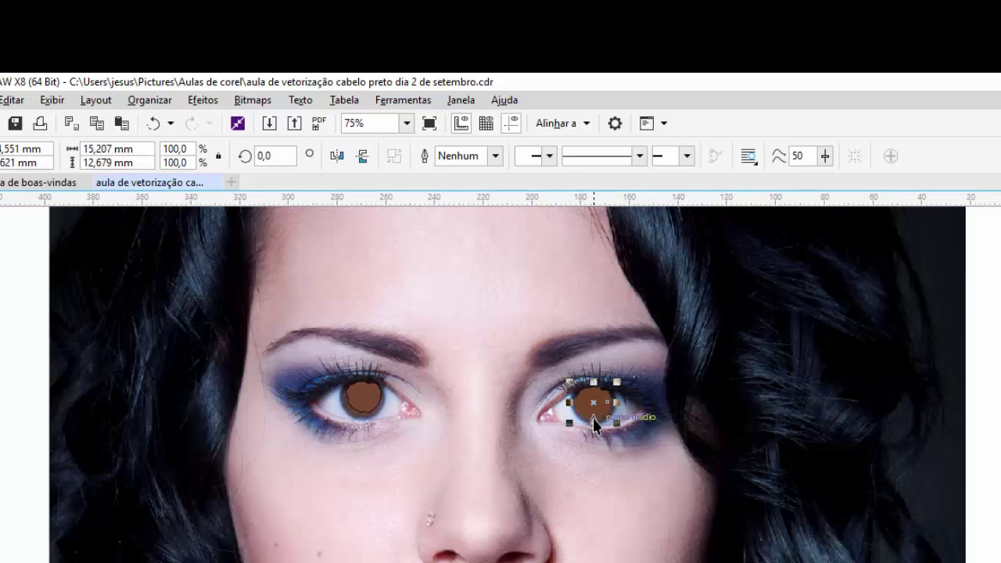
{"action": "key", "text": "Right"}
{"action": "left_click", "coordinate": [360, 403]}
{"action": "key", "text": "Right"}
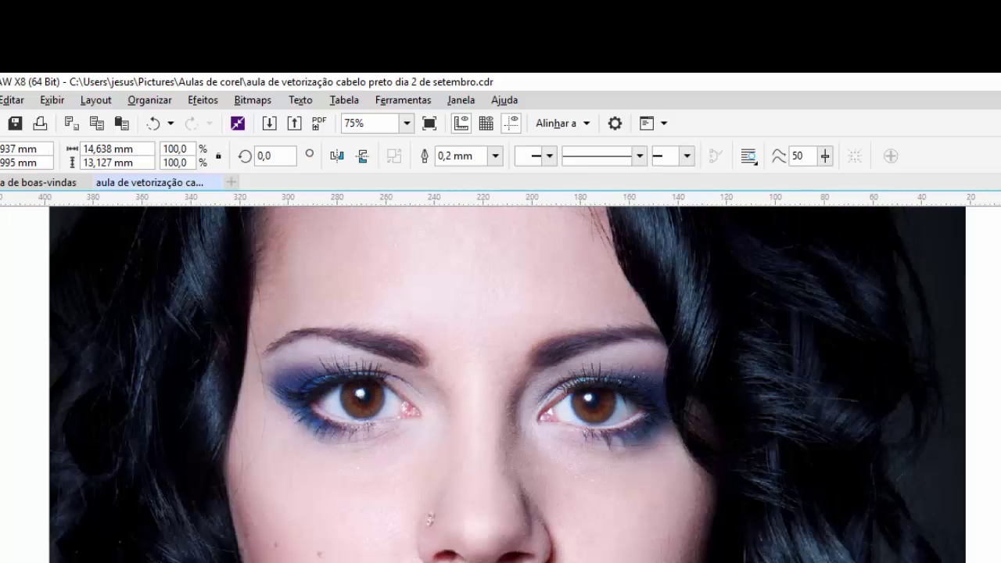
{"action": "key", "text": "F4"}
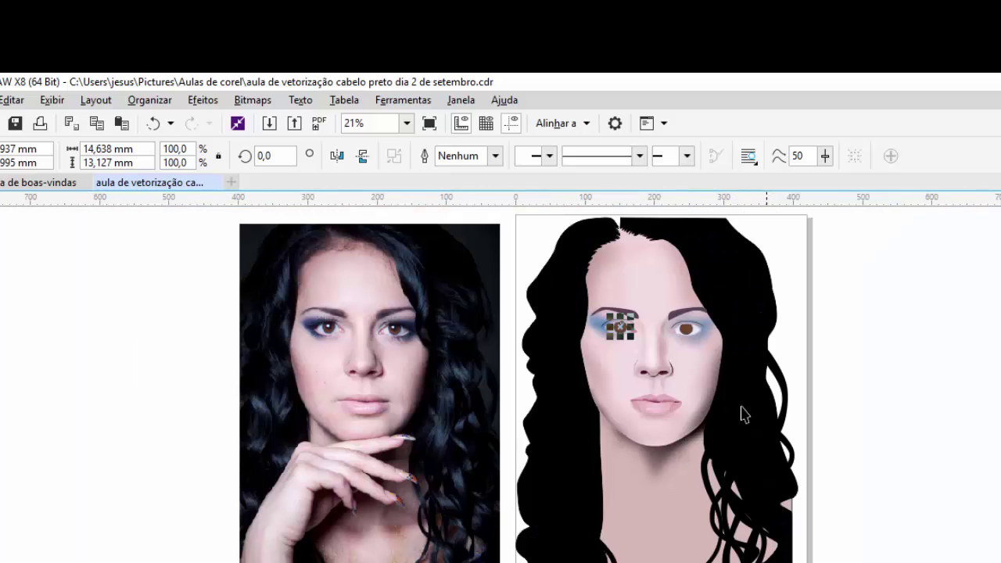
{"action": "scroll", "coordinate": [690, 330], "scroll_direction": "up", "scroll_amount": 2}
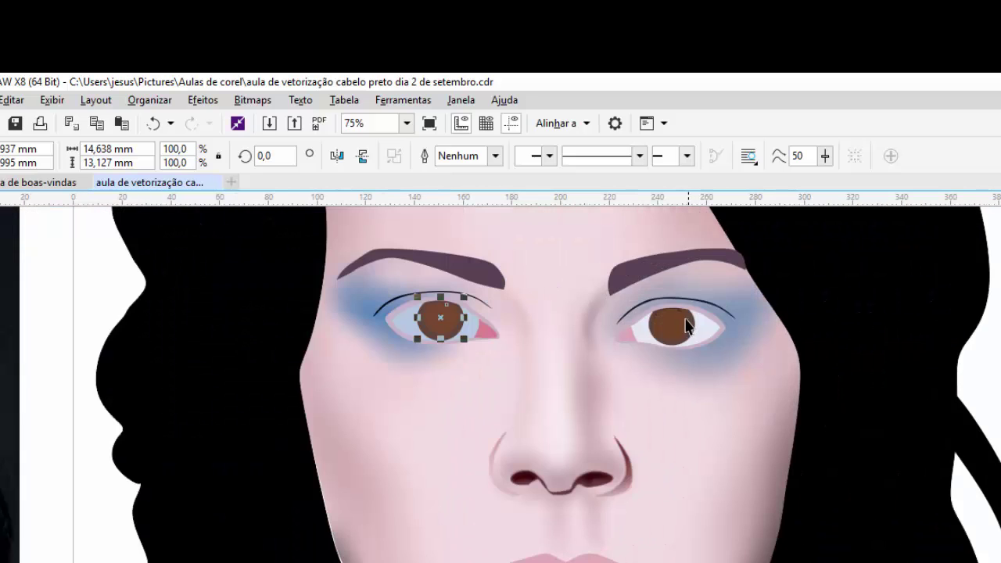
Step: Set the fill of the right eye's inner-iris shape in the vector portrait to RGB 128, 87, 53 (#805735)
{"action": "scroll", "coordinate": [673, 327], "scroll_direction": "up", "scroll_amount": 2}
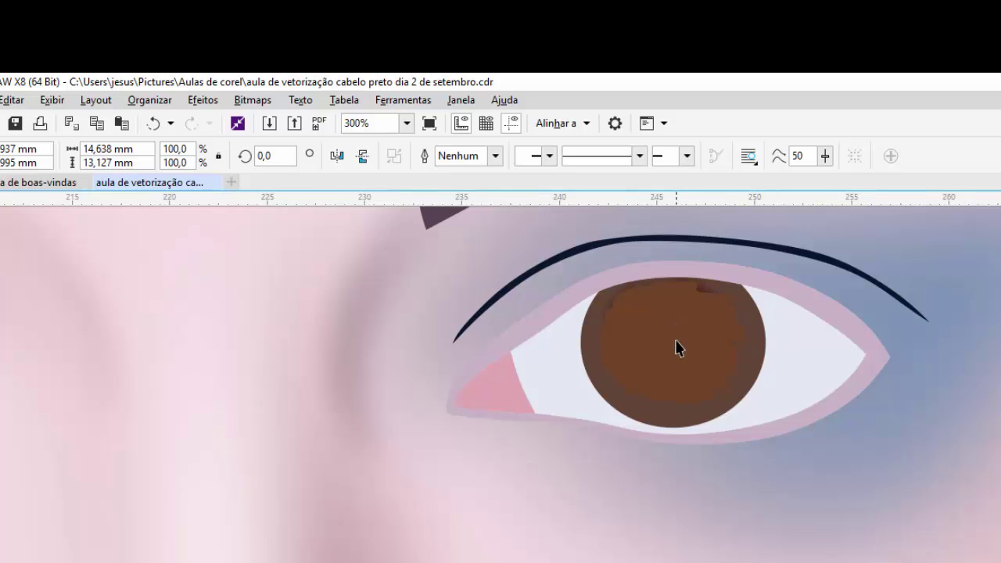
{"action": "scroll", "coordinate": [677, 348], "scroll_direction": "up", "scroll_amount": 1}
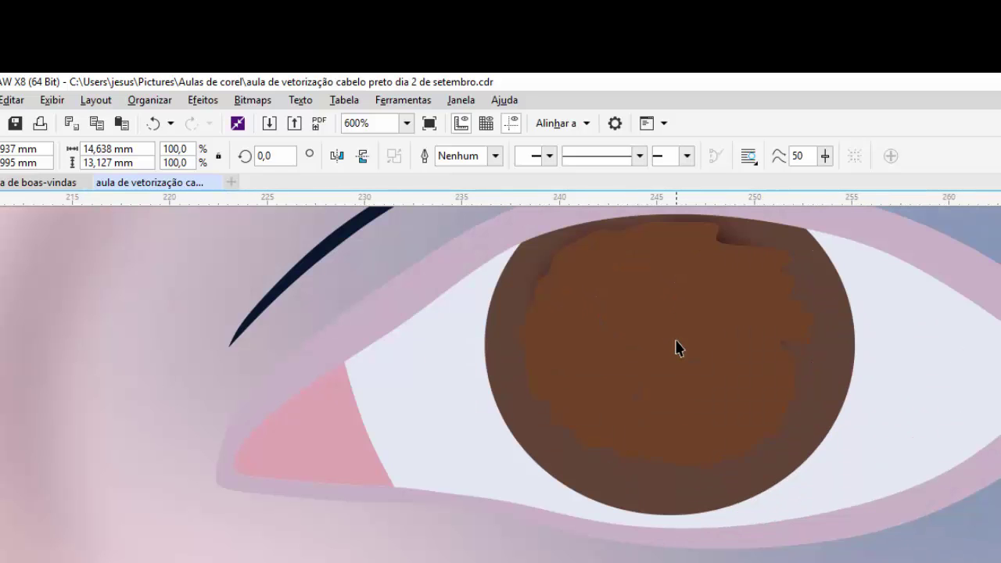
{"action": "left_click", "coordinate": [677, 348]}
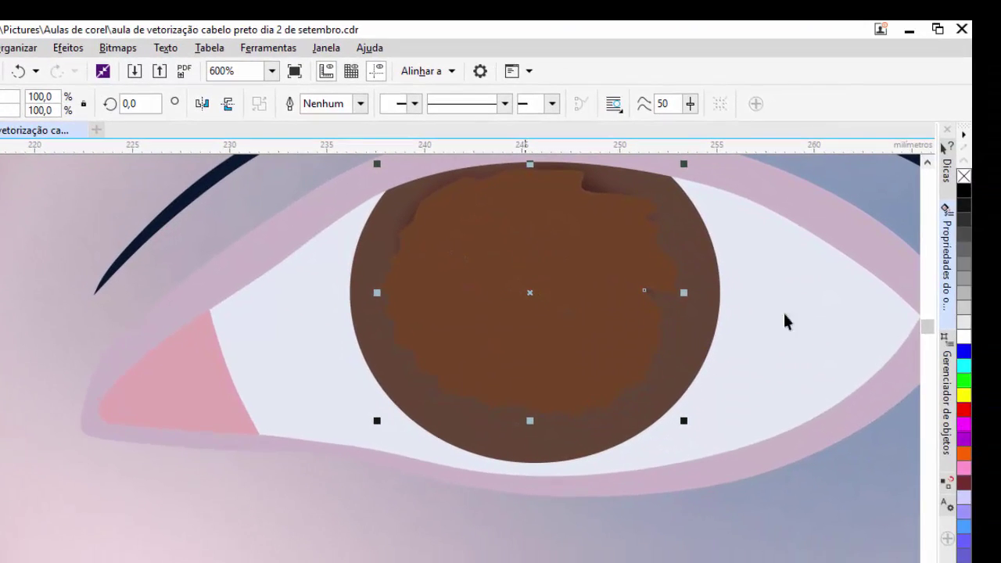
{"action": "left_click", "coordinate": [948, 268]}
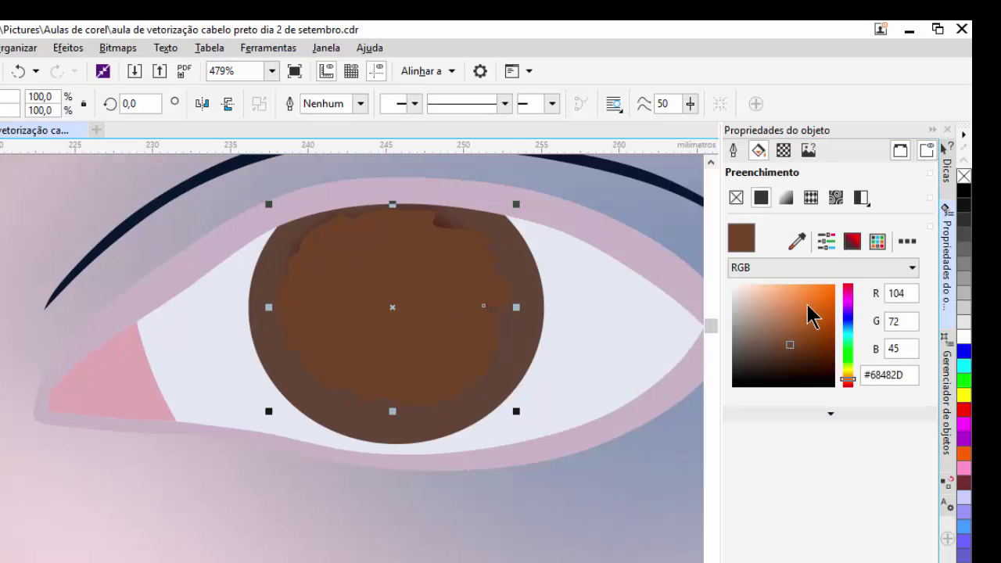
{"action": "left_click_drag", "start_coordinate": [791, 347], "coordinate": [791, 337]}
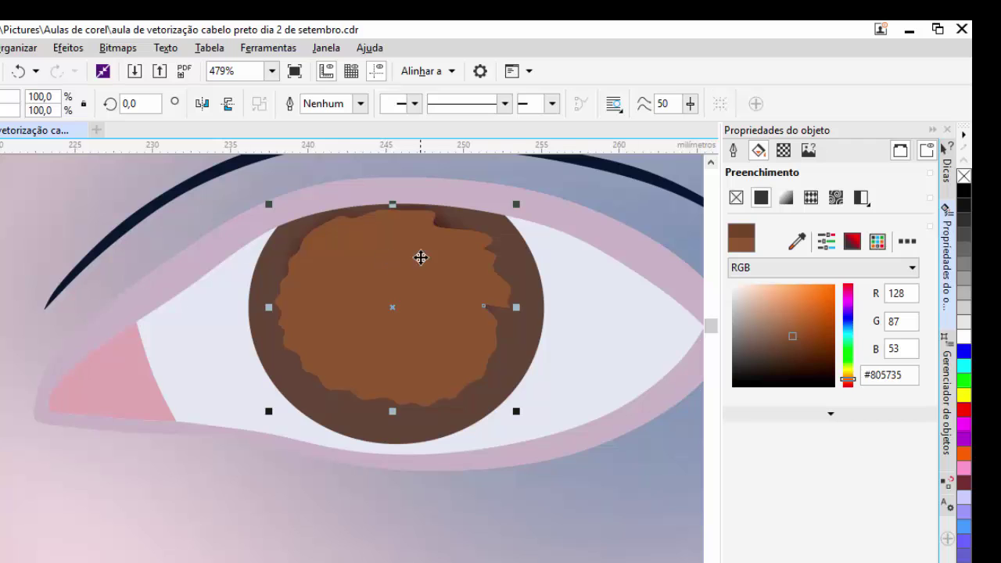
Step: Try different browns on the left eye's inner-iris shape, finishing with fill #6E442A
{"action": "scroll", "coordinate": [421, 258], "scroll_direction": "down", "scroll_amount": 5}
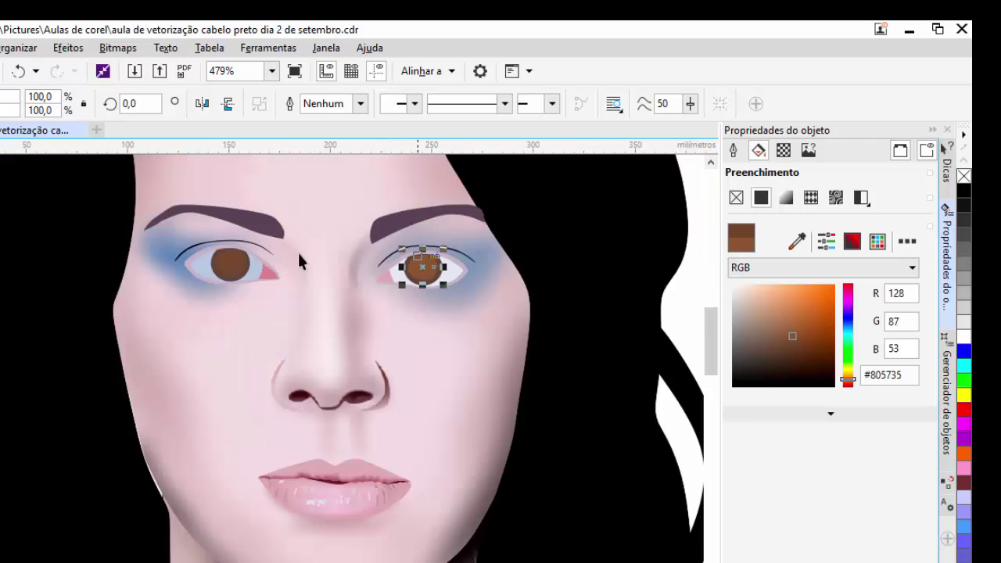
{"action": "scroll", "coordinate": [235, 266], "scroll_direction": "up", "scroll_amount": 2}
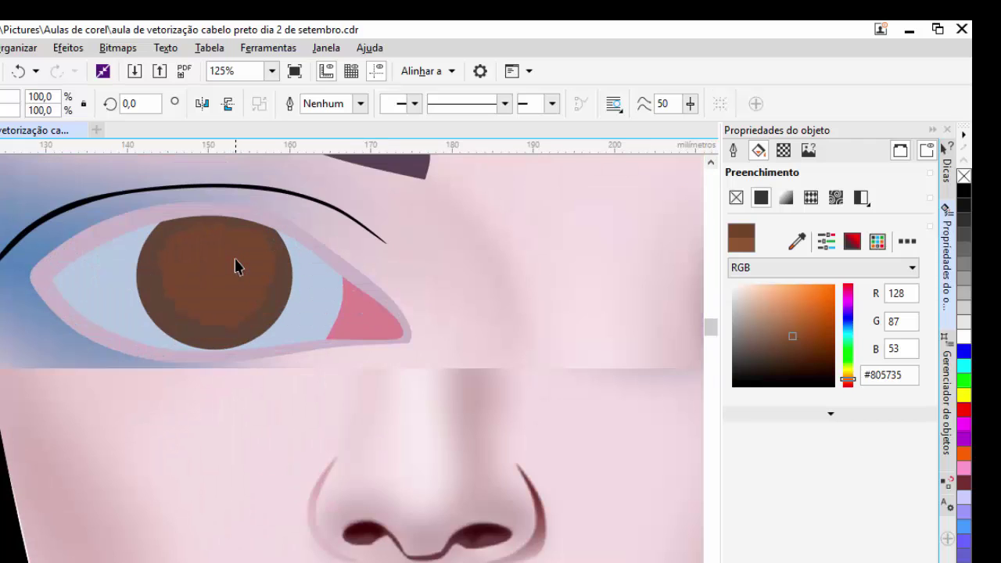
{"action": "left_click", "coordinate": [234, 265]}
{"action": "left_click", "coordinate": [790, 332]}
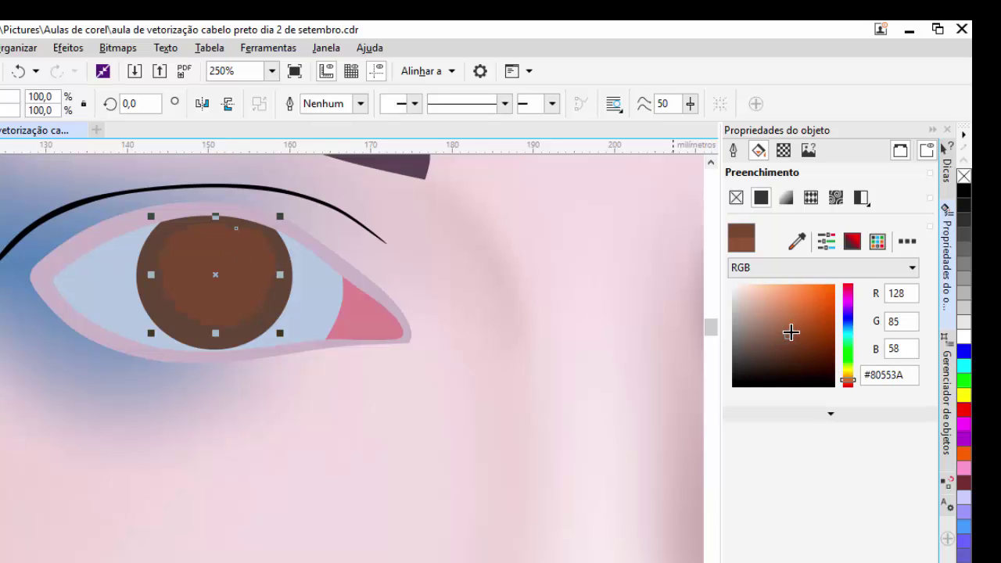
{"action": "left_click", "coordinate": [791, 340]}
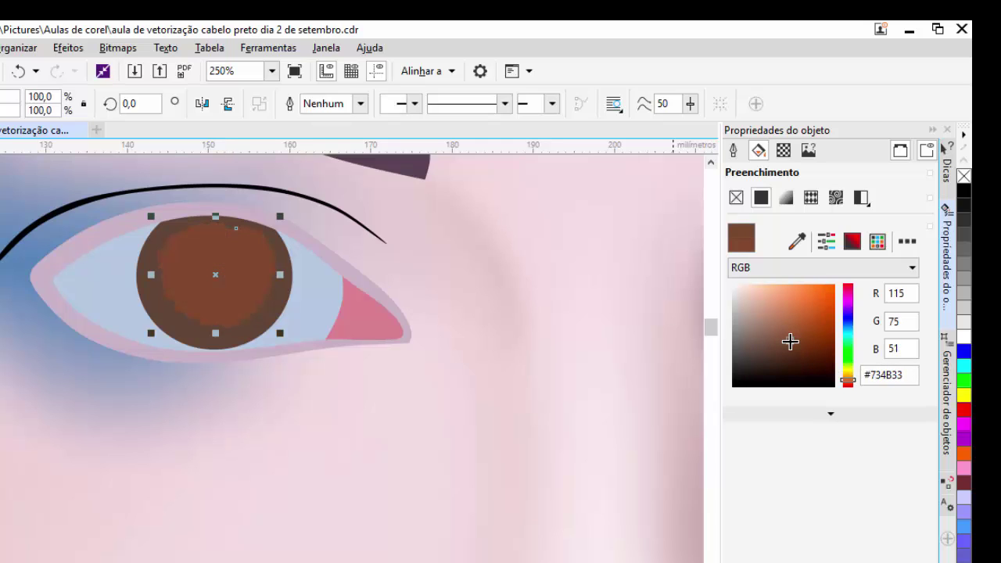
{"action": "left_click", "coordinate": [796, 342]}
Step: Copy the right inner iris's brown onto the left eye's inner-iris shape with the color eyedropper
{"action": "scroll", "coordinate": [485, 294], "scroll_direction": "down", "scroll_amount": 2}
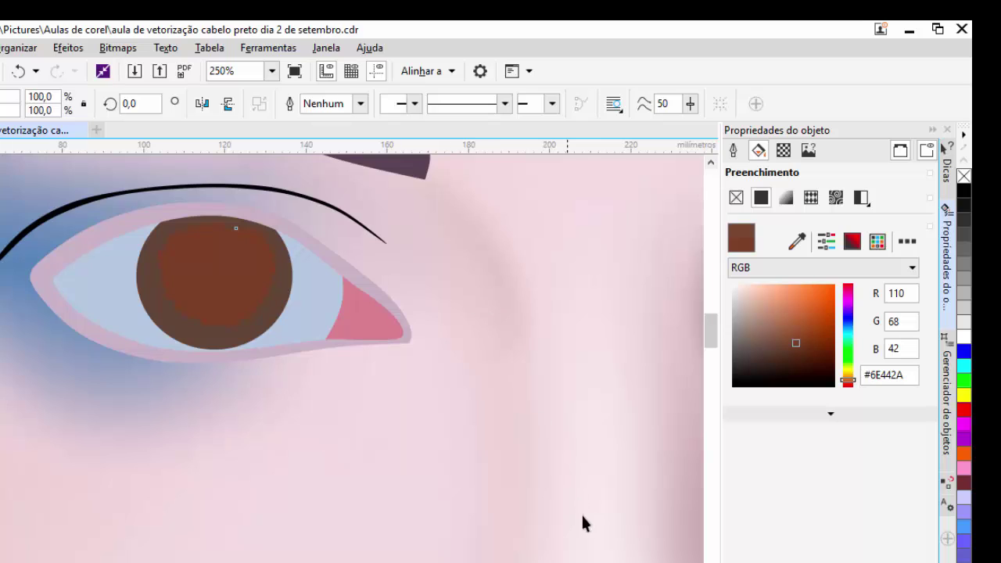
{"action": "scroll", "coordinate": [598, 352], "scroll_direction": "right", "scroll_amount": 3}
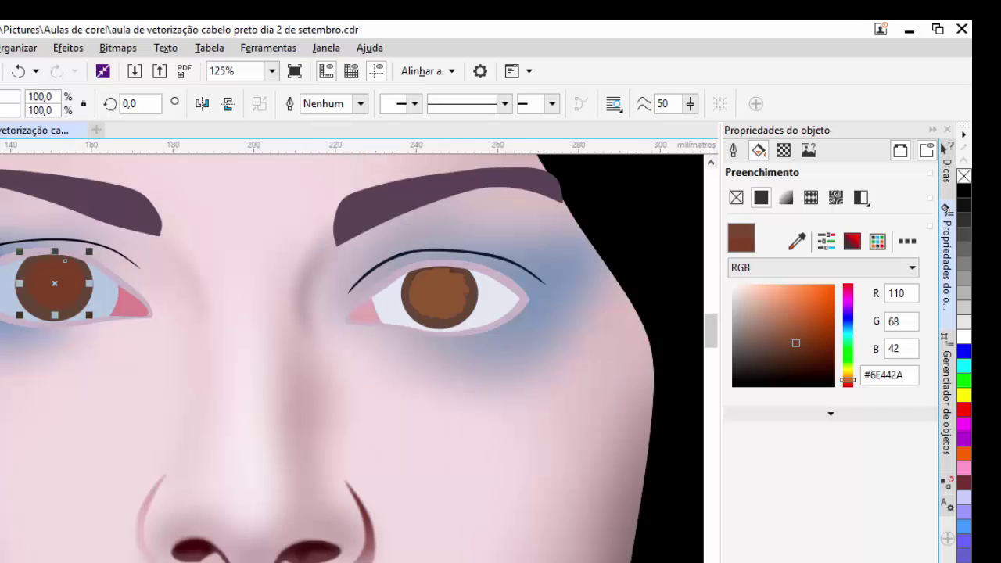
{"action": "left_click", "coordinate": [0, 461]}
{"action": "left_click", "coordinate": [444, 292]}
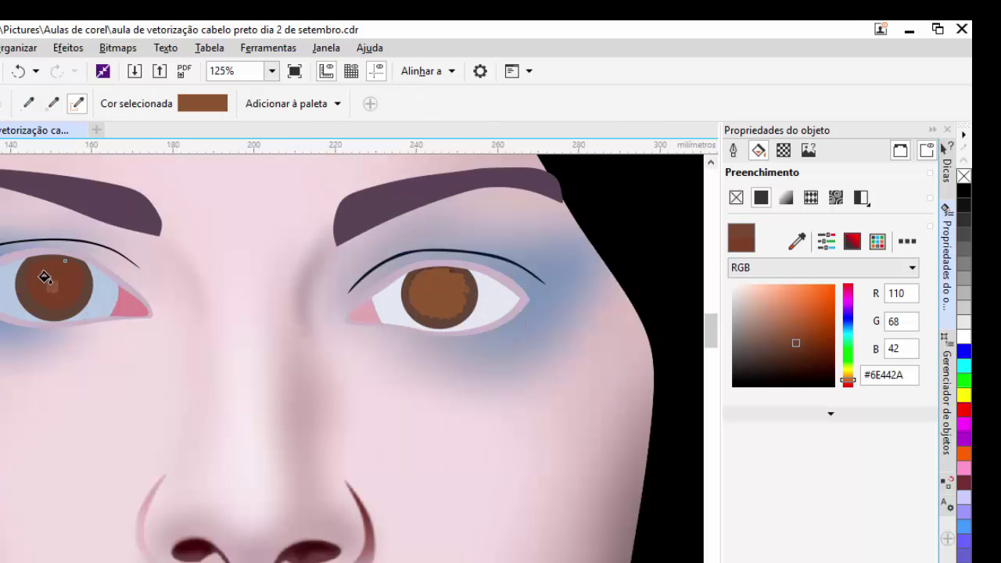
{"action": "left_click", "coordinate": [71, 306]}
{"action": "key", "text": "space"}
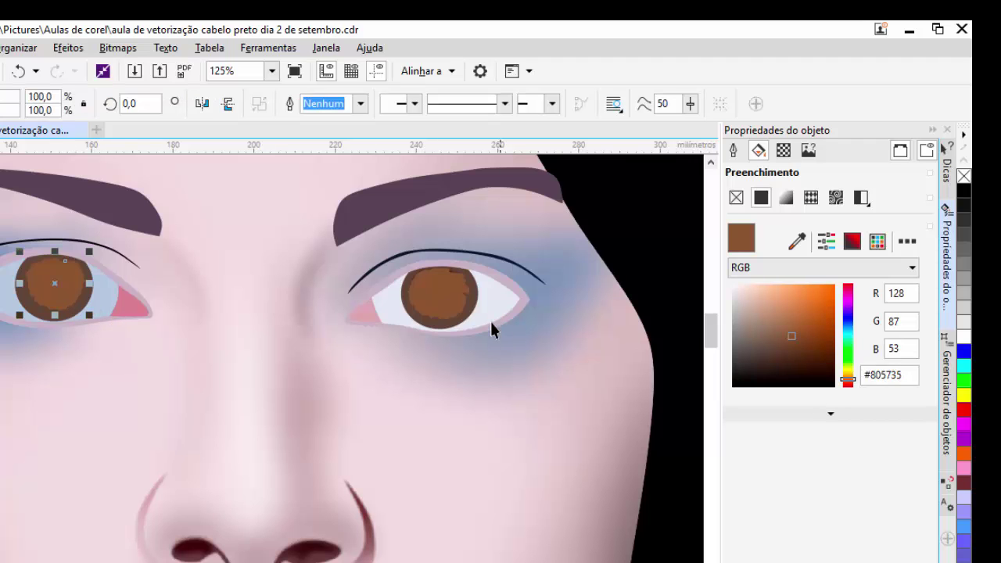
Step: Order the left eye's inner-iris shape directly in front of the dark brown iris, beneath the pupil and white highlight
{"action": "scroll", "coordinate": [49, 291], "scroll_direction": "up", "scroll_amount": 2}
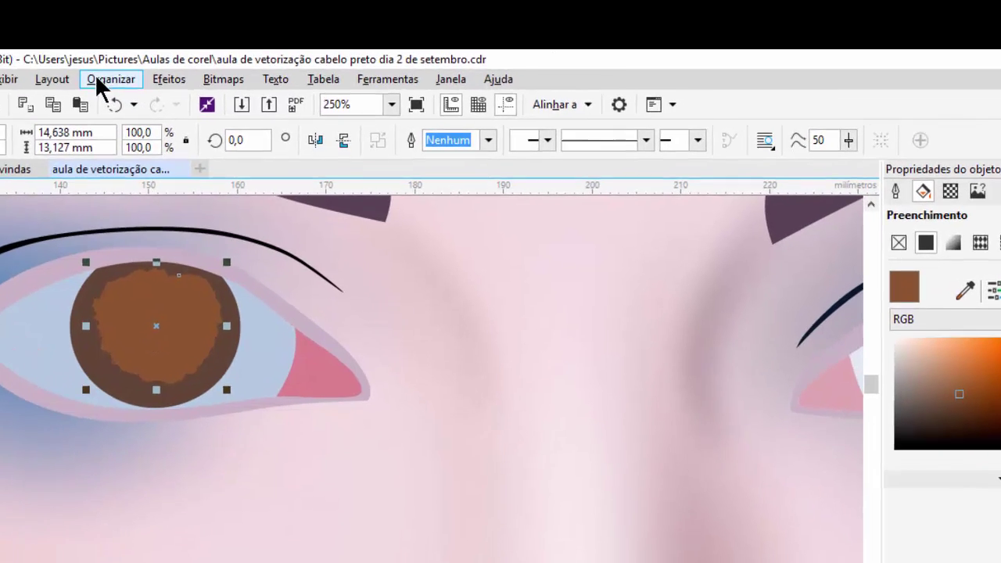
{"action": "left_click", "coordinate": [118, 71]}
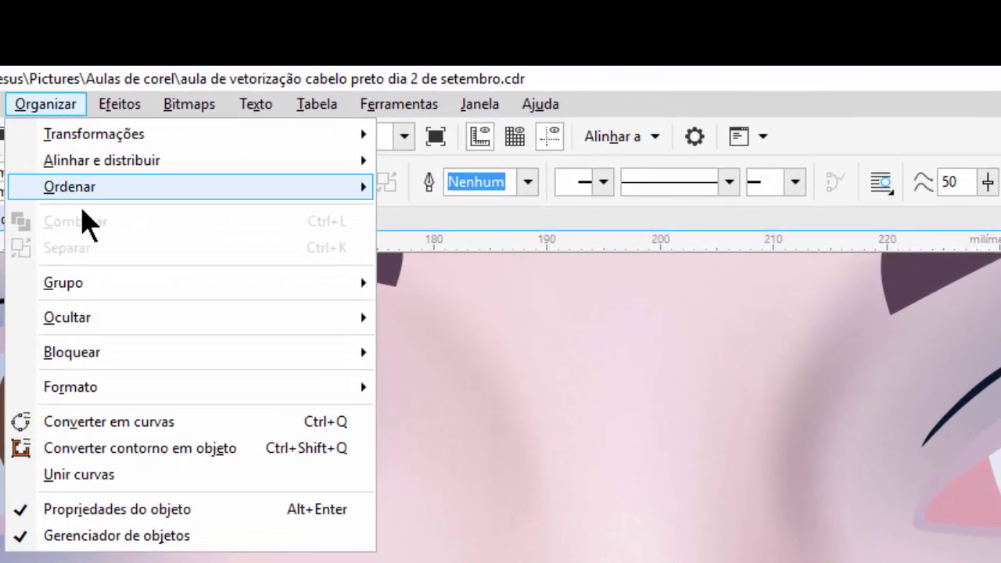
{"action": "mouse_move", "coordinate": [166, 129]}
{"action": "left_click", "coordinate": [469, 393]}
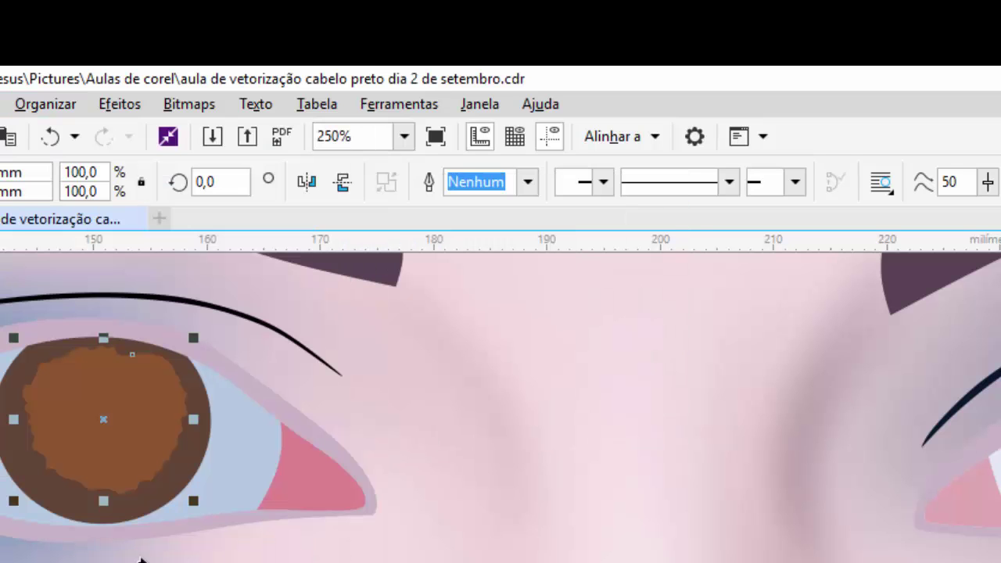
{"action": "left_click", "coordinate": [84, 515]}
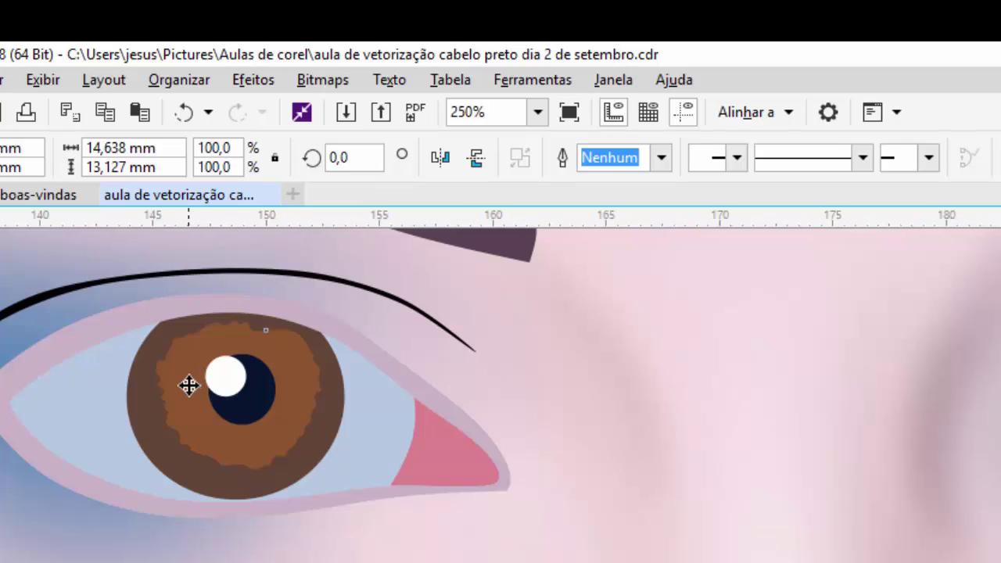
Step: Convert the left eye's inner-iris shape to a bitmap
{"action": "scroll", "coordinate": [140, 392], "scroll_direction": "up", "scroll_amount": 2}
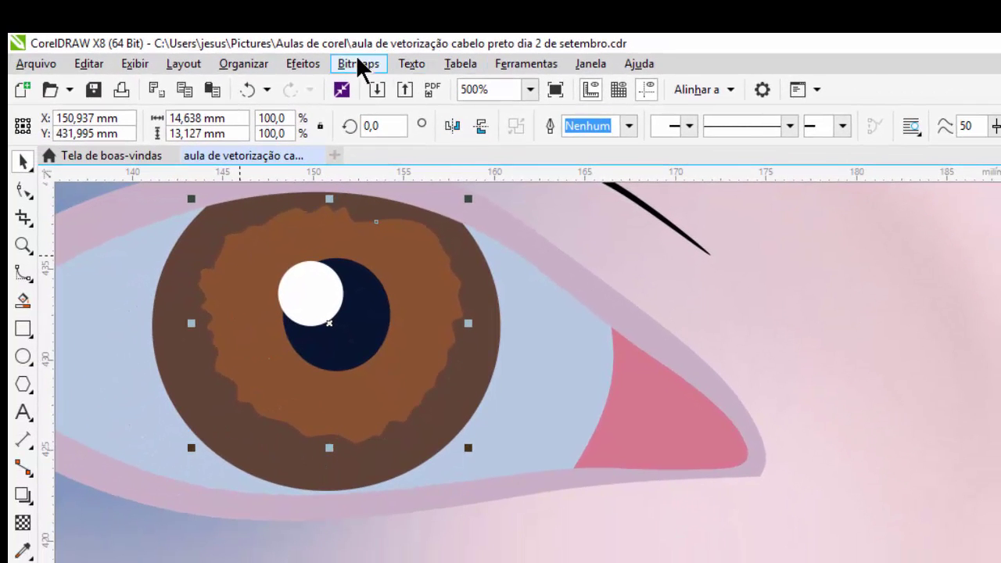
{"action": "left_click", "coordinate": [358, 63]}
{"action": "left_click", "coordinate": [384, 91]}
{"action": "left_click", "coordinate": [616, 492]}
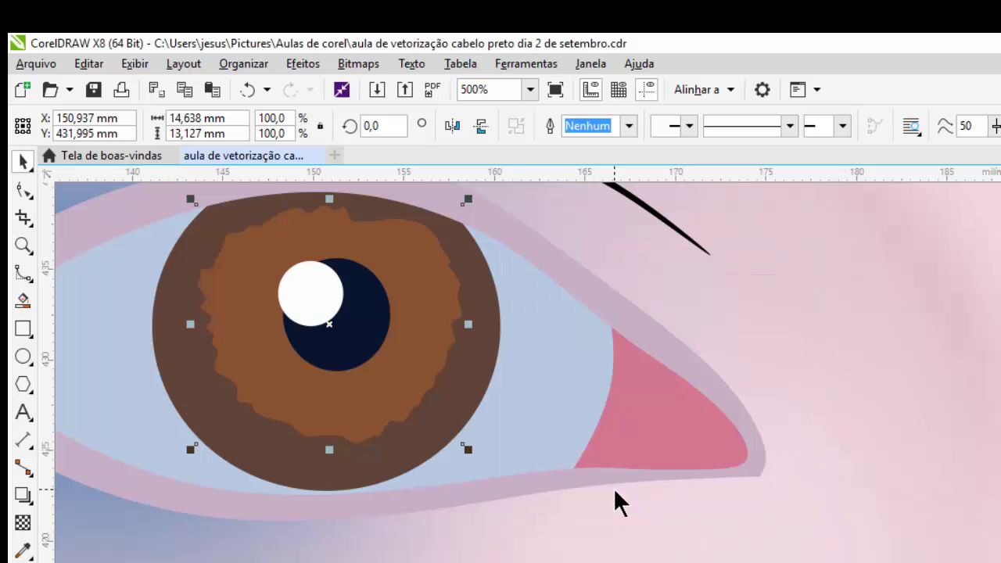
Step: Apply a Gaussian blur with a 7.0-pixel radius to the left eye's inner-iris bitmap
{"action": "left_click", "coordinate": [361, 64]}
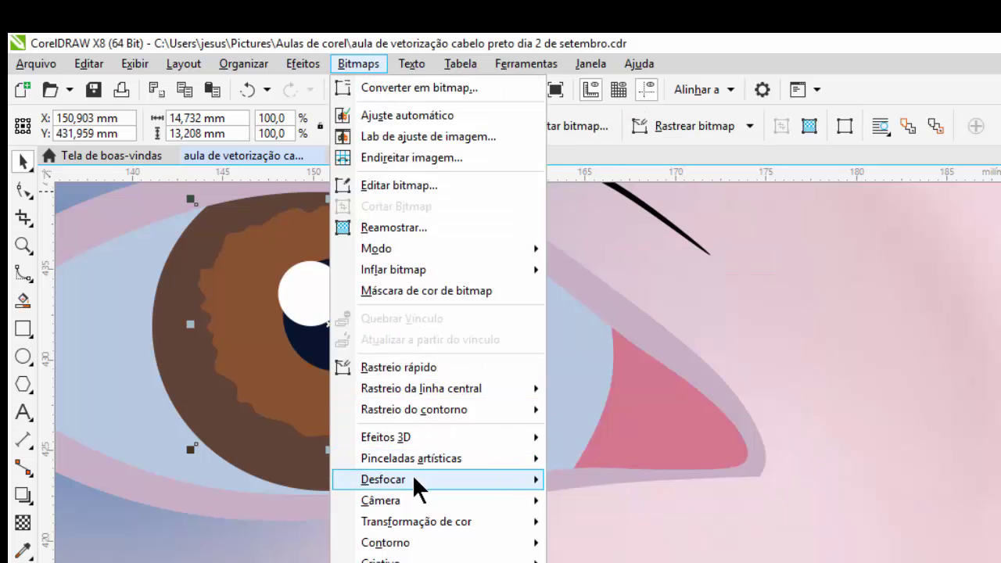
{"action": "mouse_move", "coordinate": [416, 487]}
{"action": "left_click", "coordinate": [680, 502]}
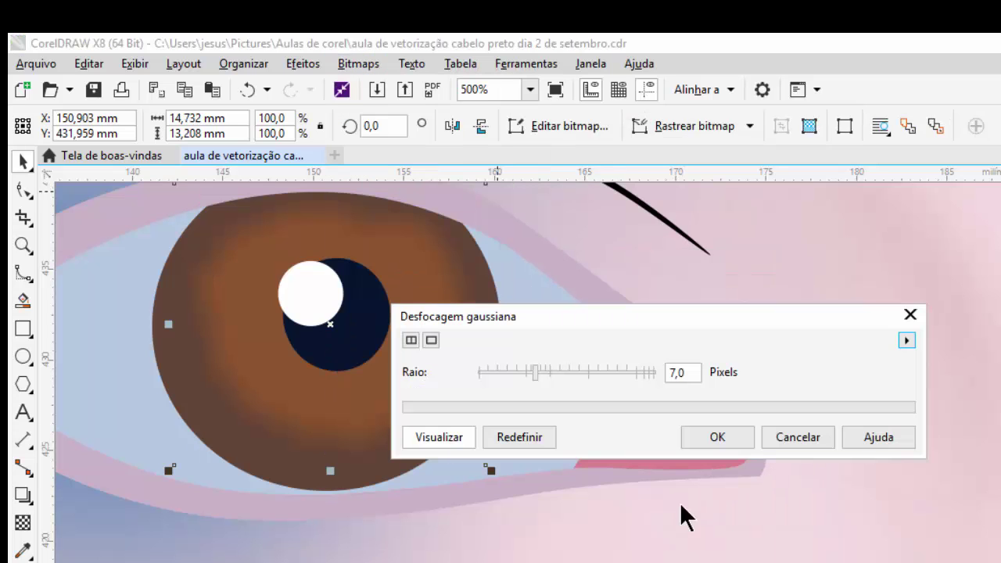
{"action": "left_click_drag", "start_coordinate": [664, 316], "coordinate": [813, 172]}
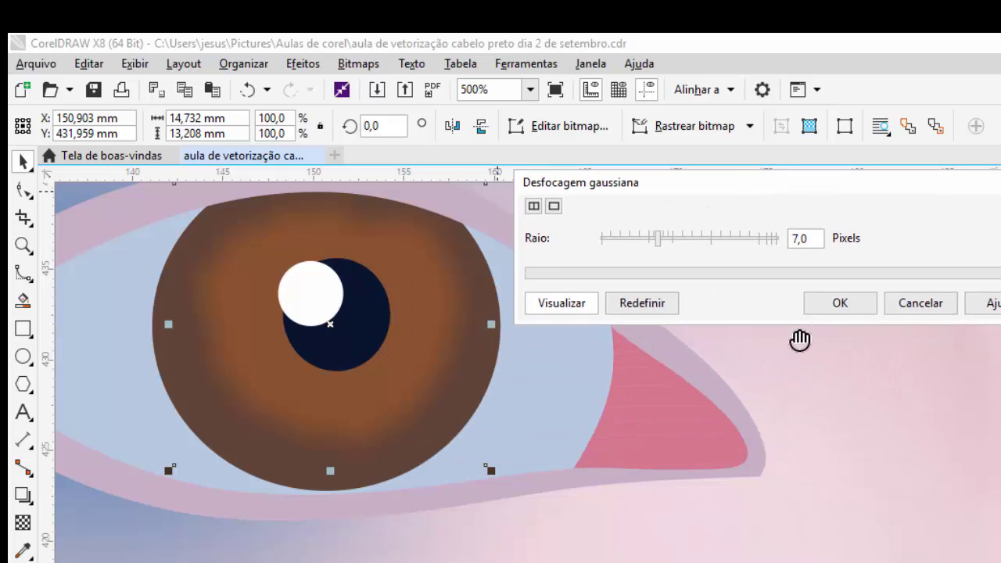
{"action": "left_click", "coordinate": [831, 308]}
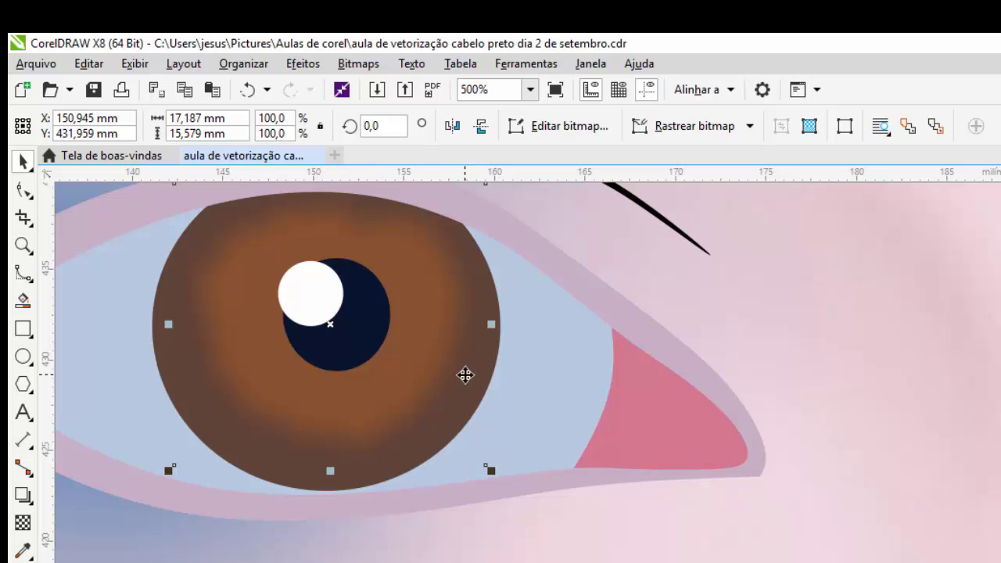
Step: PowerClip the blurred inner-iris bitmap inside the left eye's dark brown iris shape
{"action": "left_click", "coordinate": [164, 277], "text": "ctrl"}
{"action": "left_click", "coordinate": [388, 366], "text": "ctrl"}
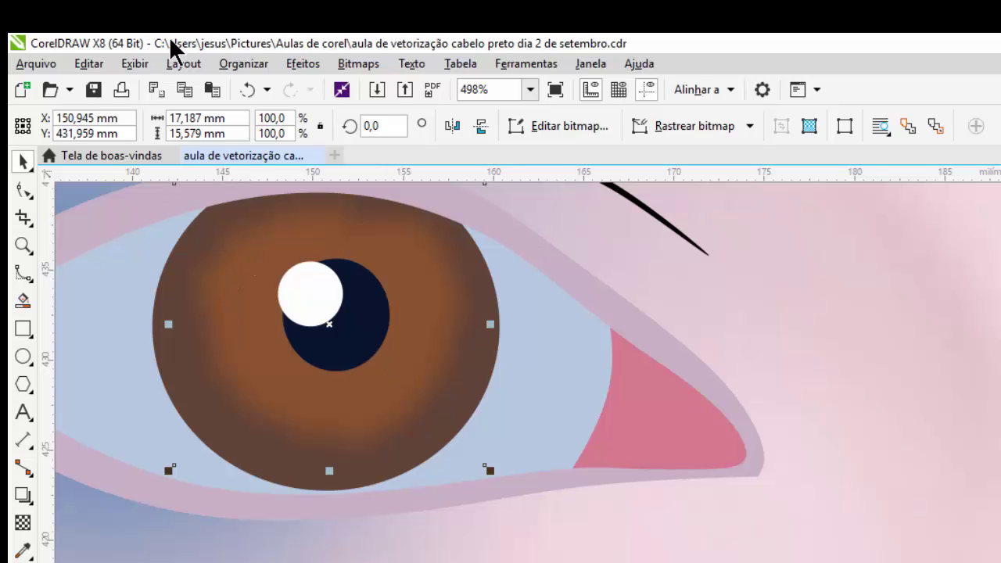
{"action": "left_click", "coordinate": [305, 66]}
{"action": "key", "text": "Escape"}
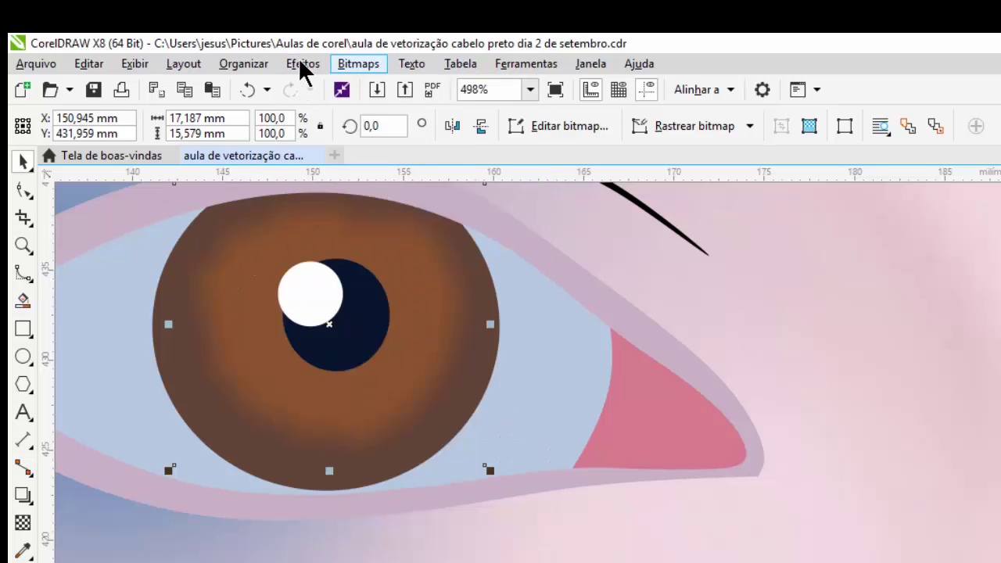
{"action": "left_click", "coordinate": [302, 64]}
{"action": "mouse_move", "coordinate": [360, 311]}
{"action": "left_click", "coordinate": [522, 315]}
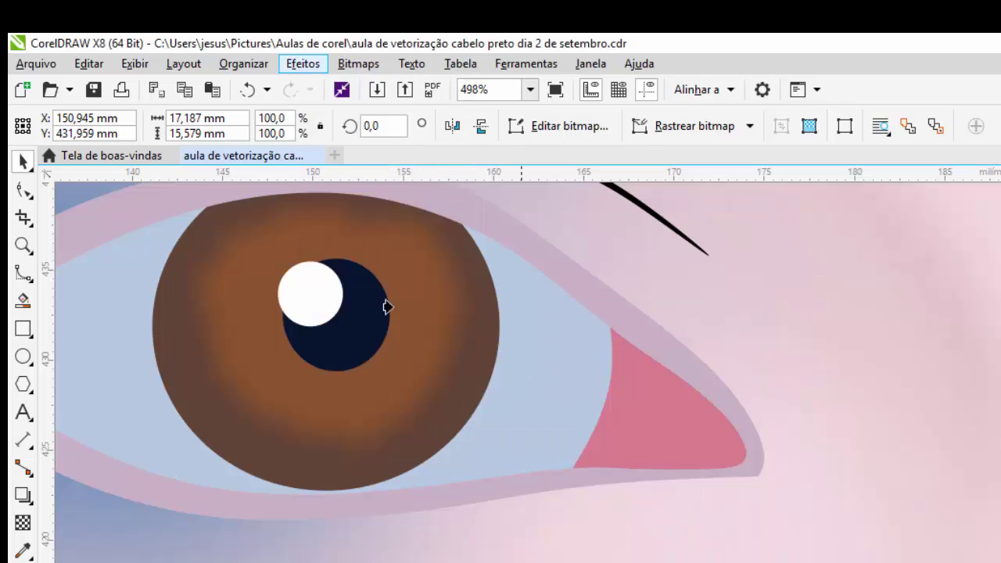
{"action": "left_click", "coordinate": [163, 276]}
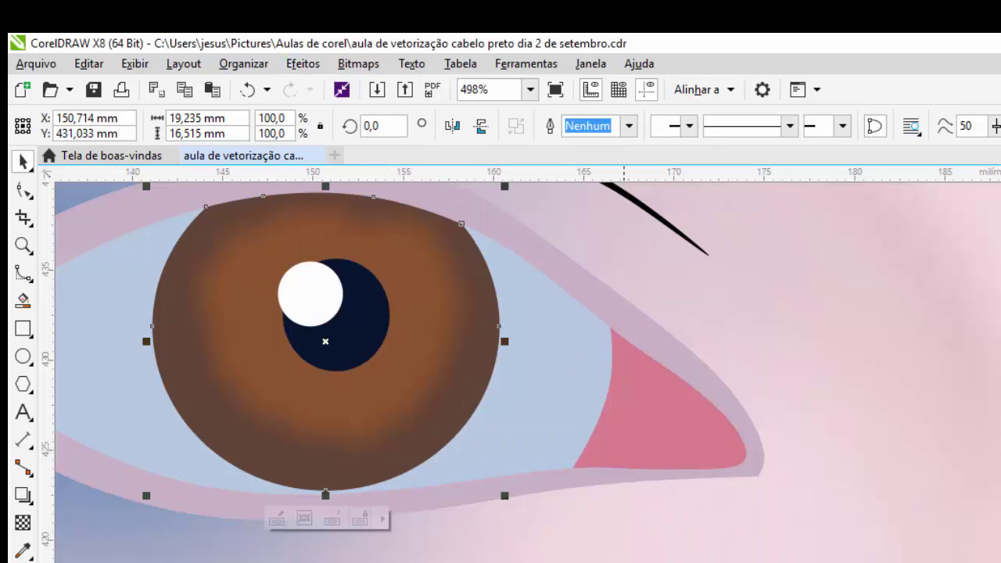
Step: Edit the left iris PowerClip contents to send the brown bitmap one level back, behind the dark maroon shape, and finish editing
{"action": "left_click", "coordinate": [277, 519]}
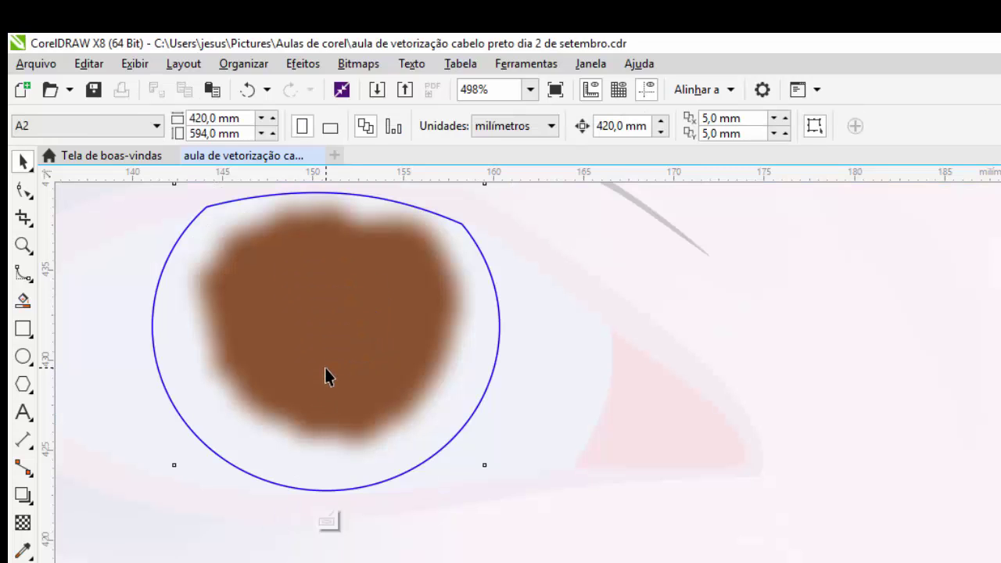
{"action": "left_click", "coordinate": [325, 368]}
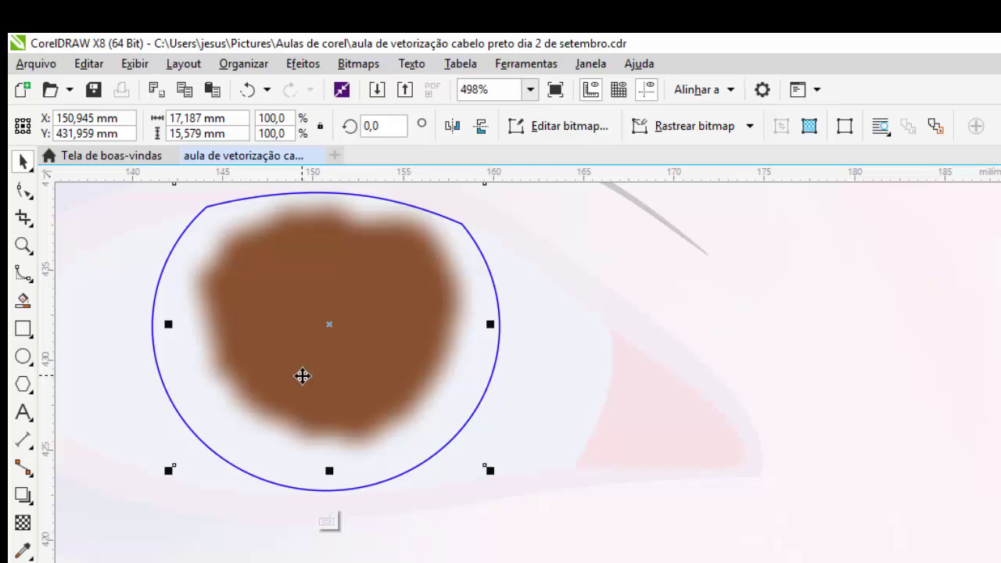
{"action": "key", "text": "ctrl+Page_Down"}
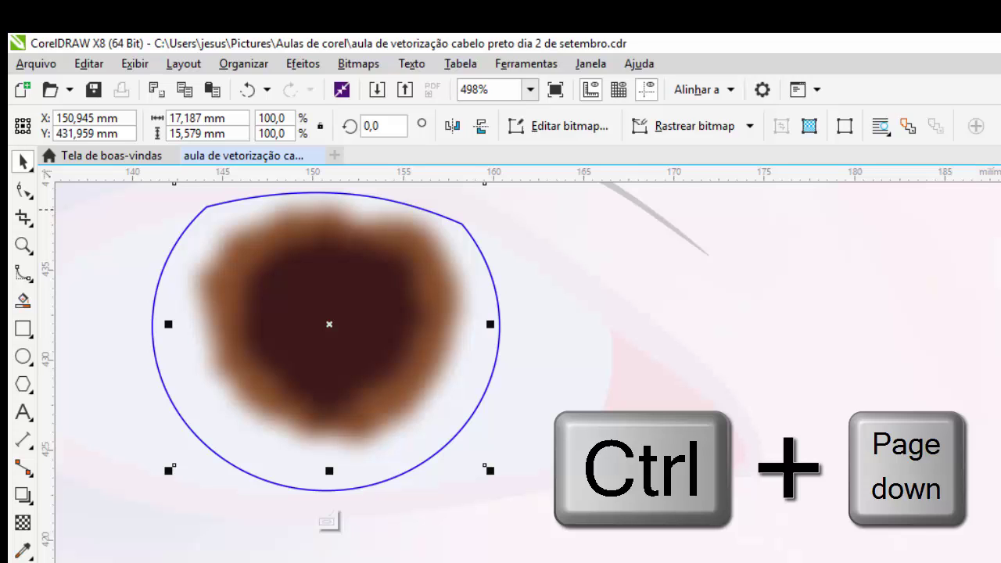
{"action": "scroll", "coordinate": [528, 373], "scroll_direction": "up", "scroll_amount": 1}
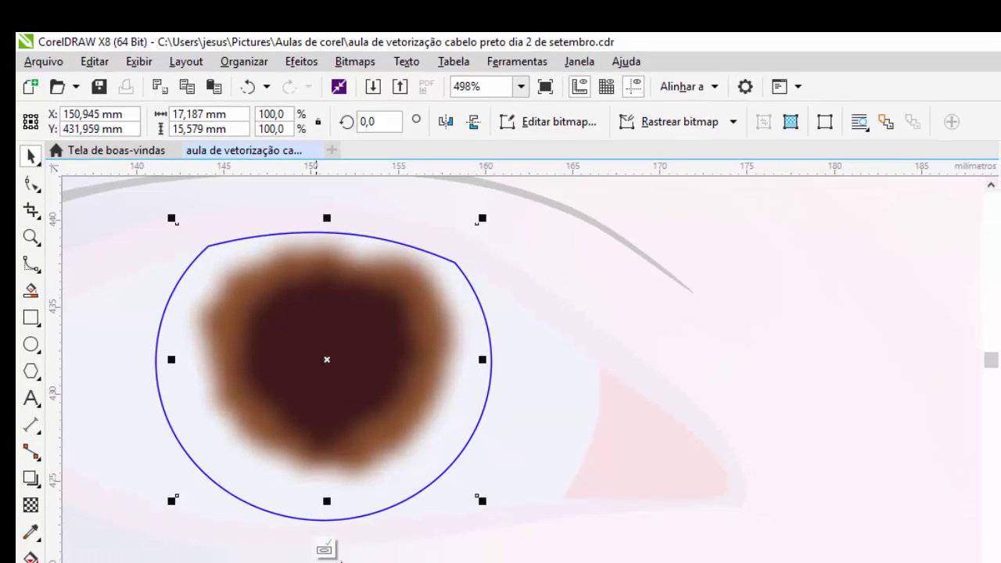
{"action": "left_click", "coordinate": [322, 509]}
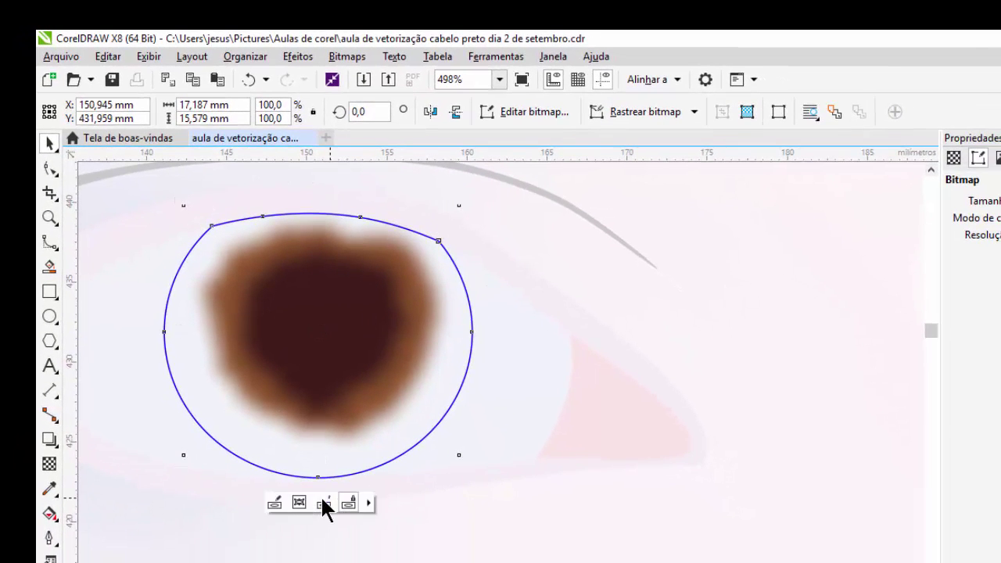
{"action": "left_click", "coordinate": [711, 250]}
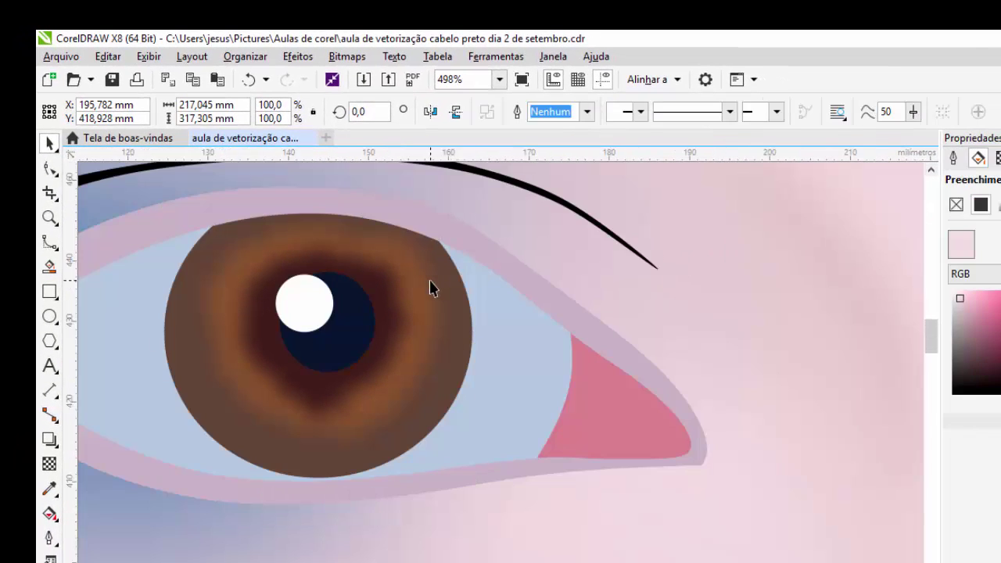
Step: Apply a Gaussian blur with a 4.4-pixel radius to the left eye's crease line bitmap
{"action": "scroll", "coordinate": [438, 283], "scroll_direction": "down", "scroll_amount": 3}
{"action": "scroll", "coordinate": [810, 317], "scroll_direction": "up", "scroll_amount": 2}
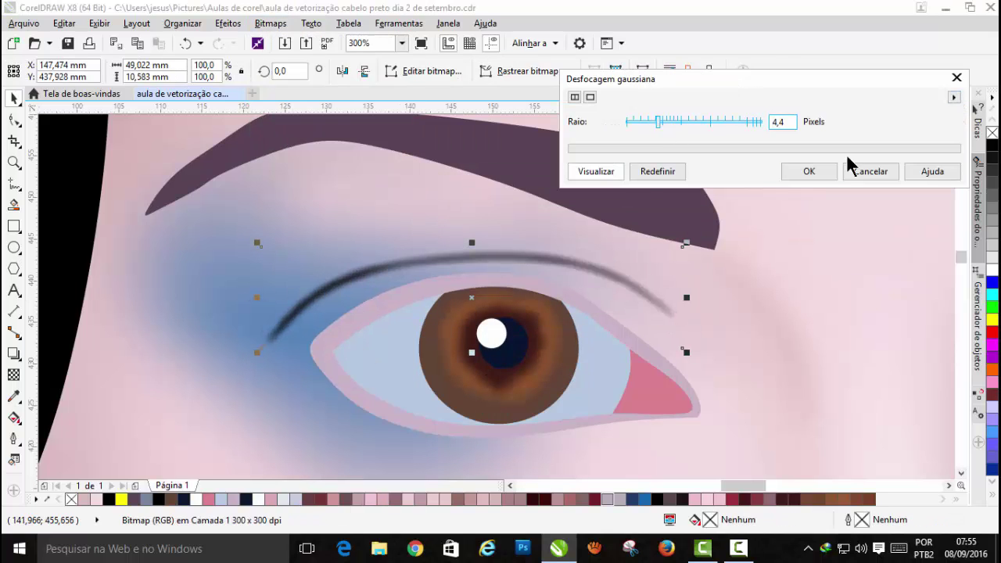
{"action": "left_click", "coordinate": [853, 170]}
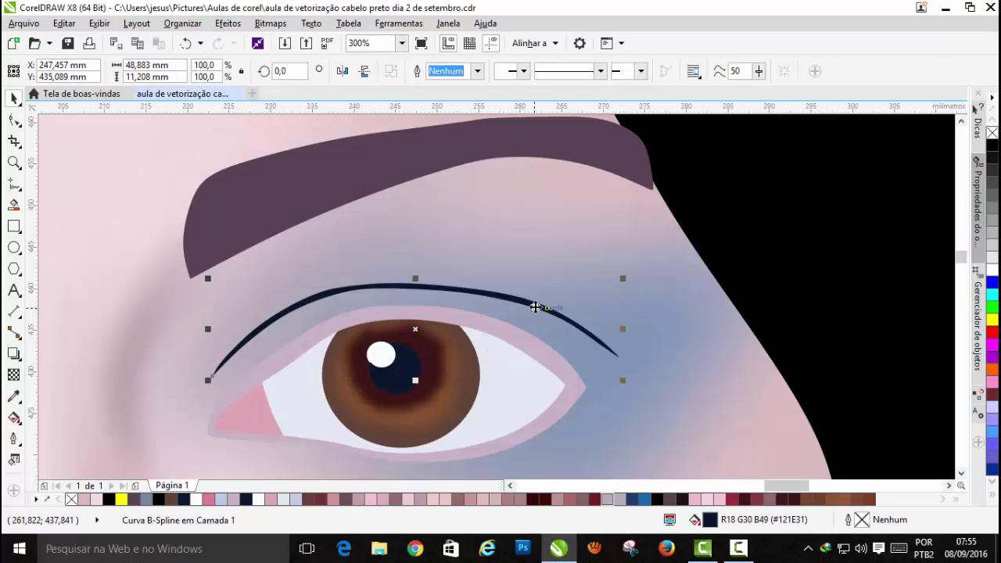
{"action": "left_click", "coordinate": [342, 72]}
{"action": "left_click", "coordinate": [459, 349]}
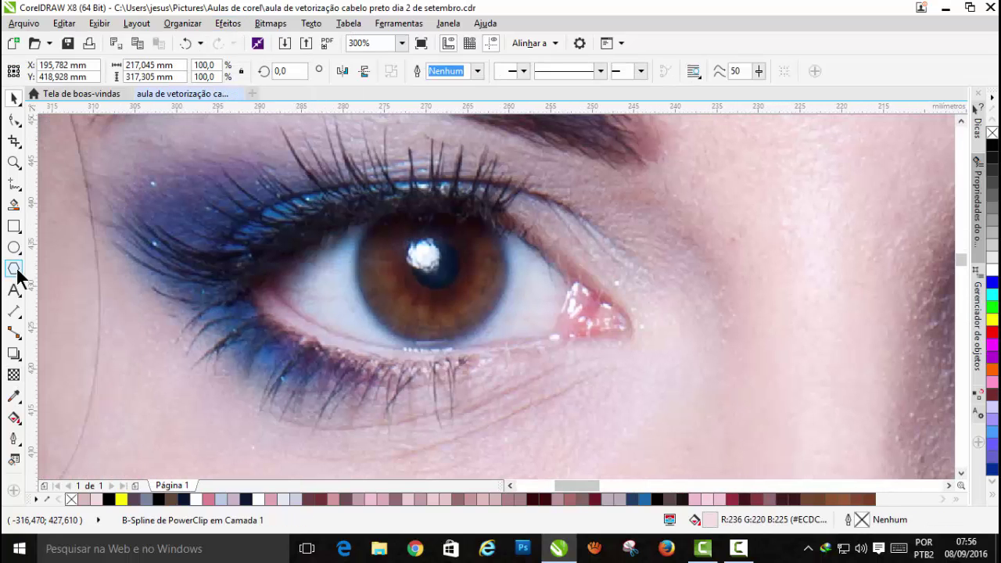
Step: Trace B-spline eyeshadow bands along both upper eyelids on the photo and fill them with blue R58 G100 B165, without an outline
{"action": "left_click", "coordinate": [15, 184]}
{"action": "left_click", "coordinate": [66, 185]}
{"action": "mouse_move", "coordinate": [494, 181]}
{"action": "left_mouse_down"}
{"action": "mouse_move", "coordinate": [442, 183]}
{"action": "mouse_move", "coordinate": [201, 264]}
{"action": "mouse_move", "coordinate": [419, 195]}
{"action": "left_mouse_up"}
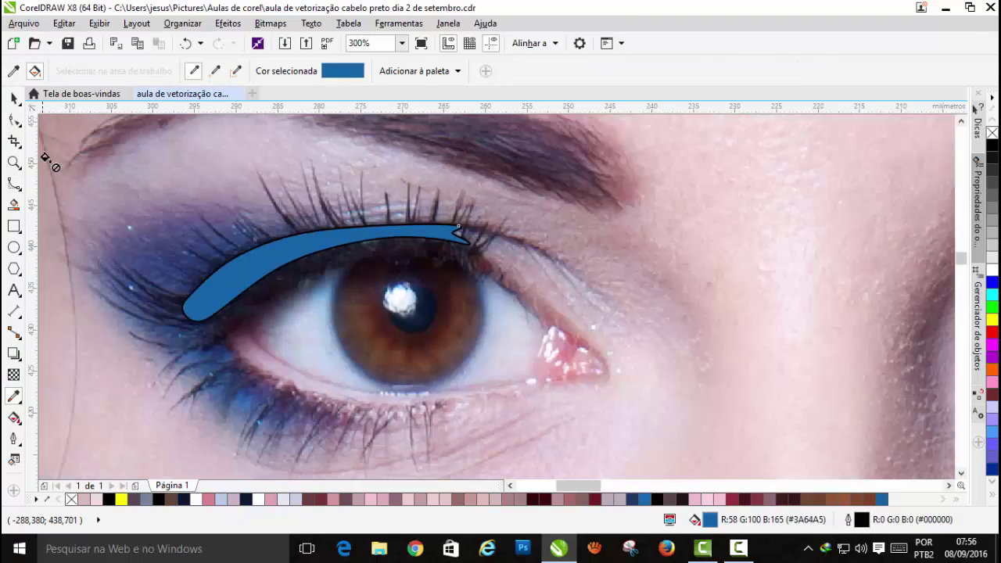
{"action": "mouse_move", "coordinate": [232, 201]}
{"action": "left_mouse_down"}
{"action": "mouse_move", "coordinate": [399, 191]}
{"action": "mouse_move", "coordinate": [712, 329]}
{"action": "mouse_move", "coordinate": [233, 201]}
{"action": "left_mouse_up"}
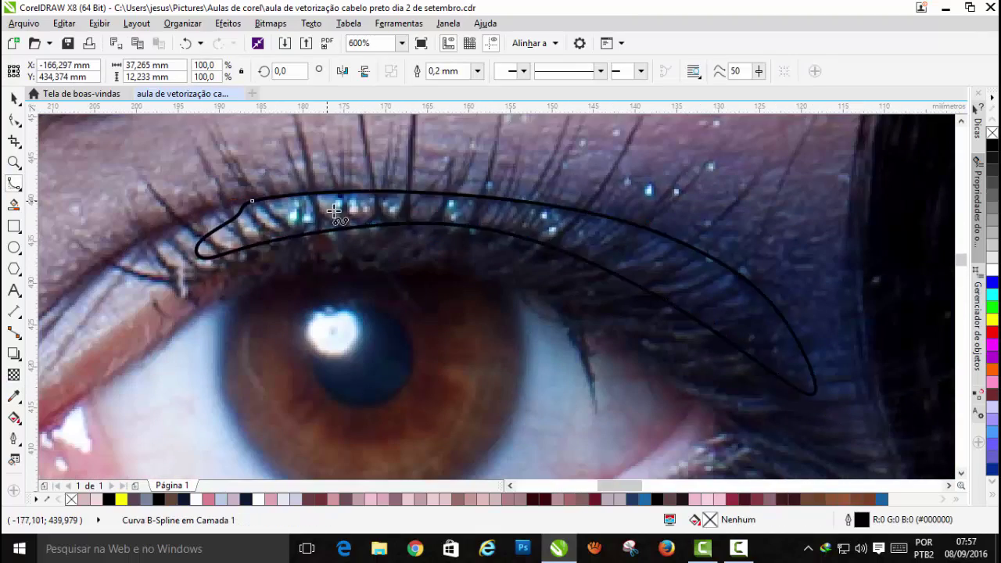
{"action": "scroll", "coordinate": [629, 218], "scroll_direction": "down", "scroll_amount": 4}
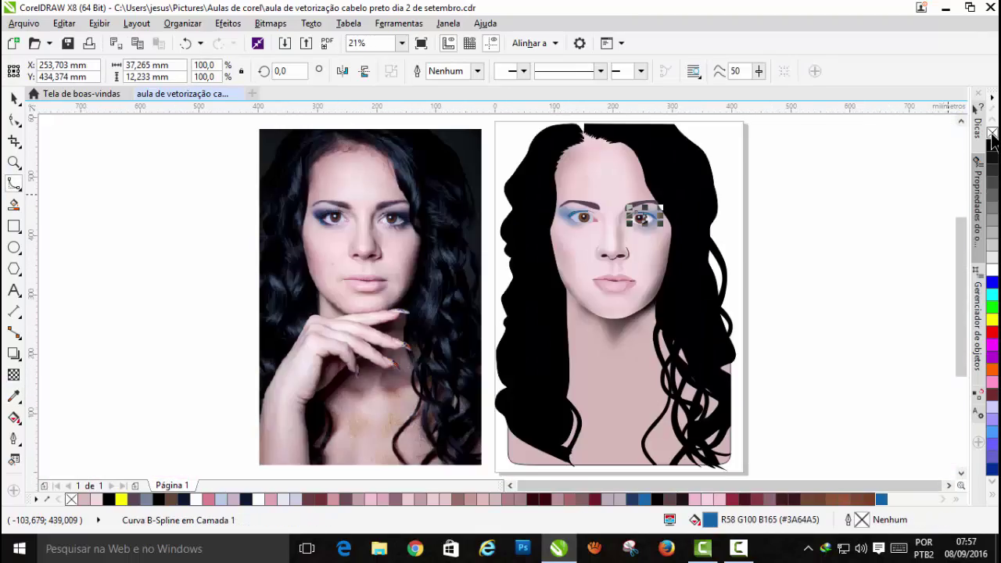
Step: Apply a Gaussian blur with a radius above 4.0 pixels to the left eyelid's blue eyeshadow bitmap
{"action": "scroll", "coordinate": [575, 211], "scroll_direction": "up", "scroll_amount": 3}
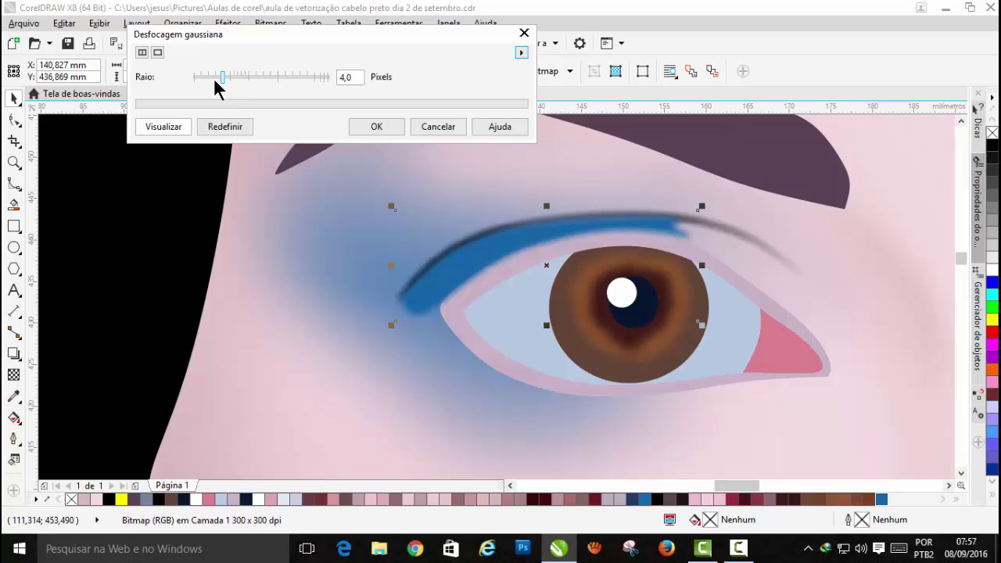
{"action": "left_click_drag", "start_coordinate": [217, 86], "coordinate": [258, 86]}
{"action": "left_click", "coordinate": [377, 127]}
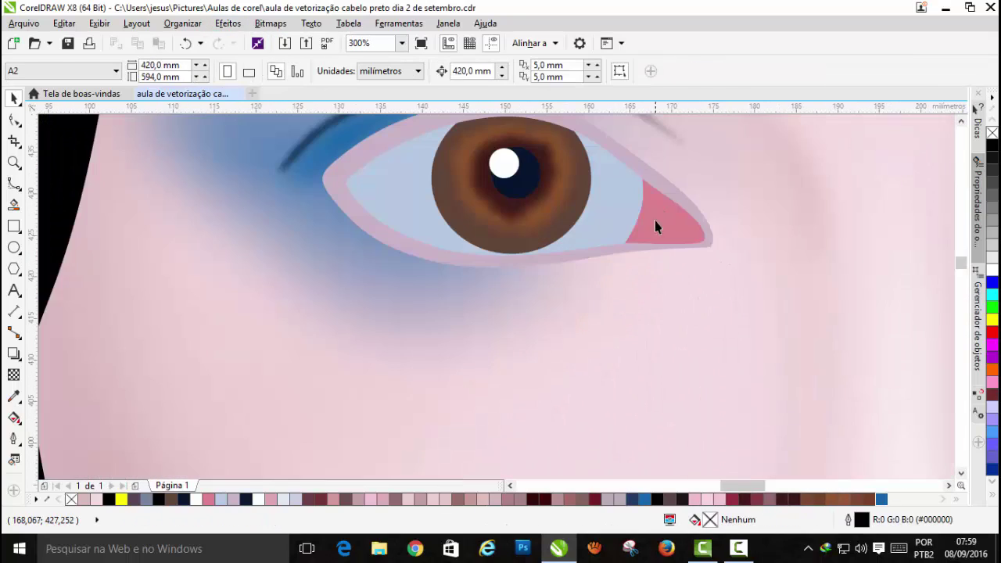
Step: Trace closed B-spline shadow shapes over the white on both sides of the left iris and beside the outer edge of the right iris
{"action": "left_click", "coordinate": [655, 221]}
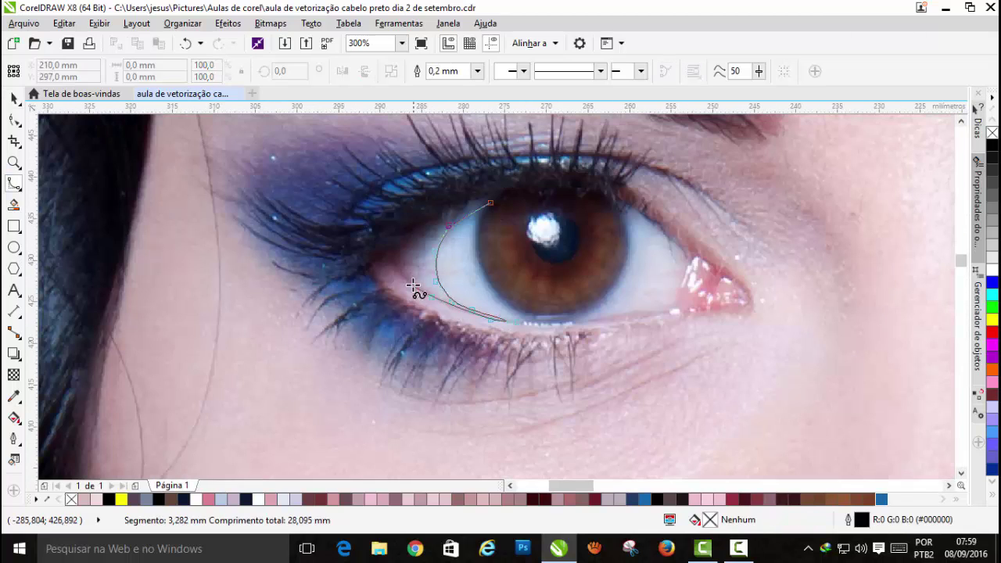
{"action": "left_click", "coordinate": [496, 195]}
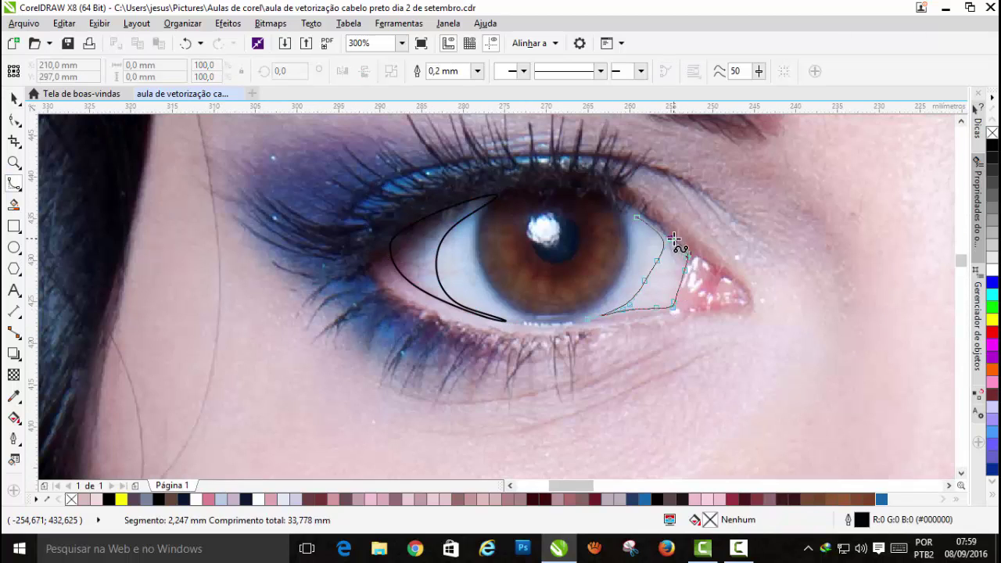
{"action": "left_click", "coordinate": [638, 218]}
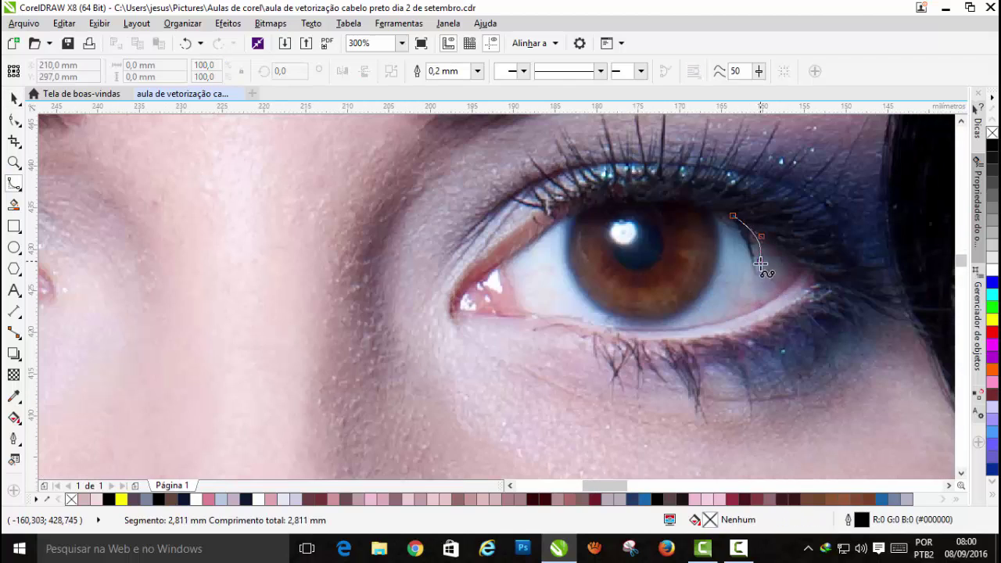
{"action": "left_click", "coordinate": [759, 267]}
{"action": "left_click", "coordinate": [739, 219]}
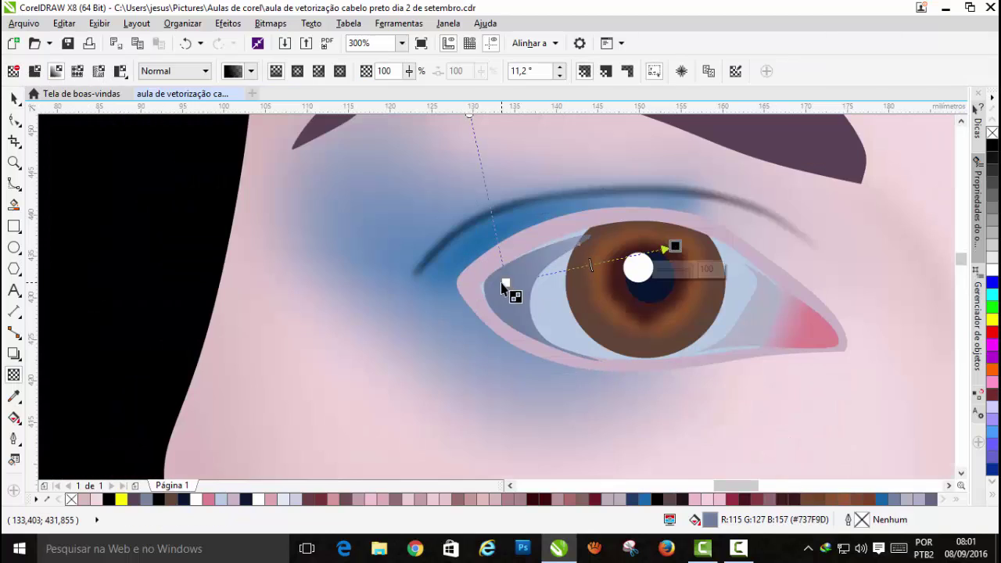
Step: Try to convert the whole left eye white to a bitmap and soften it with a Gaussian blur
{"action": "left_click", "coordinate": [227, 22]}
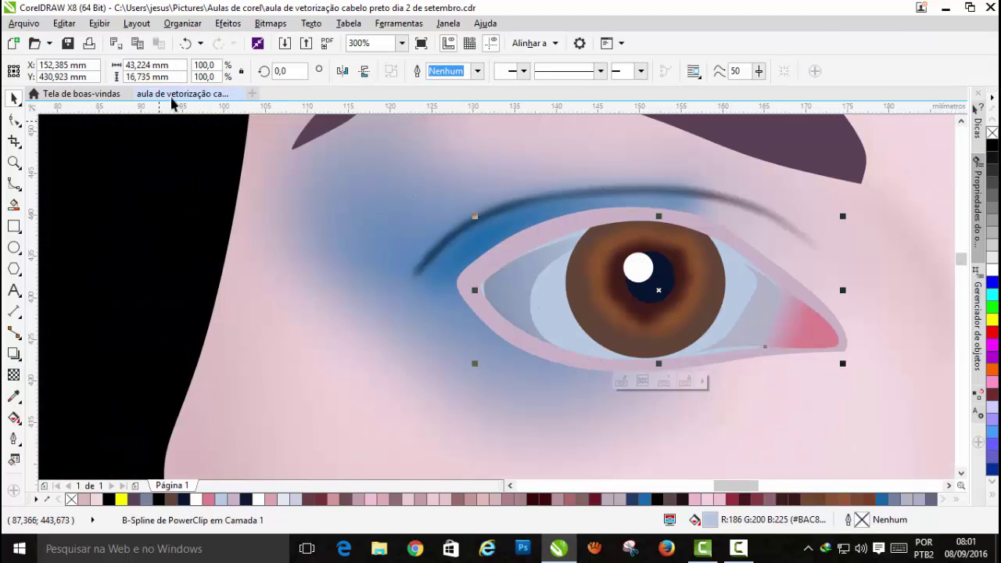
{"action": "left_click", "coordinate": [271, 23]}
{"action": "left_click", "coordinate": [317, 41]}
{"action": "left_click", "coordinate": [270, 22]}
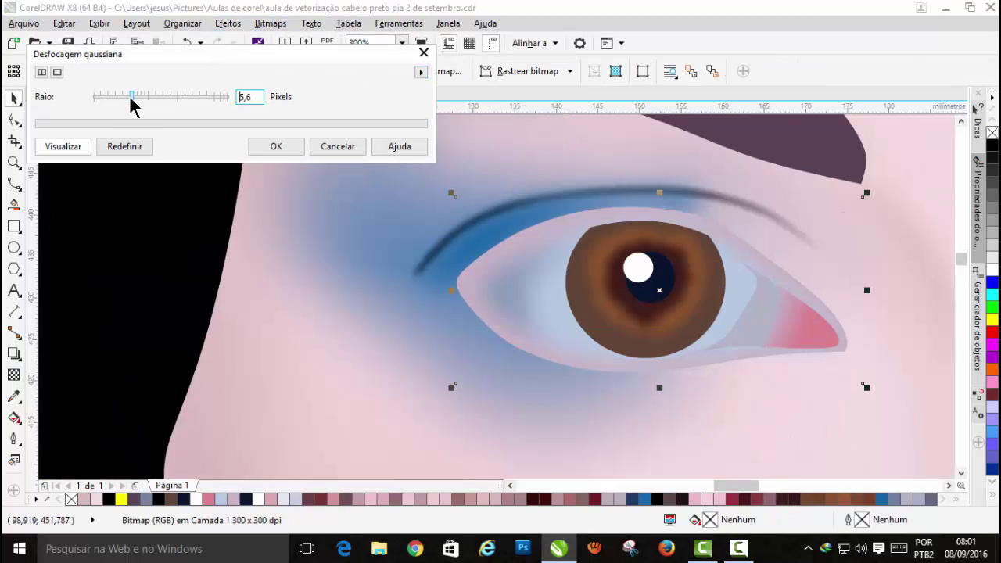
{"action": "mouse_move", "coordinate": [127, 94]}
{"action": "left_mouse_down"}
{"action": "mouse_move", "coordinate": [102, 94]}
{"action": "mouse_move", "coordinate": [113, 91]}
{"action": "left_mouse_up"}
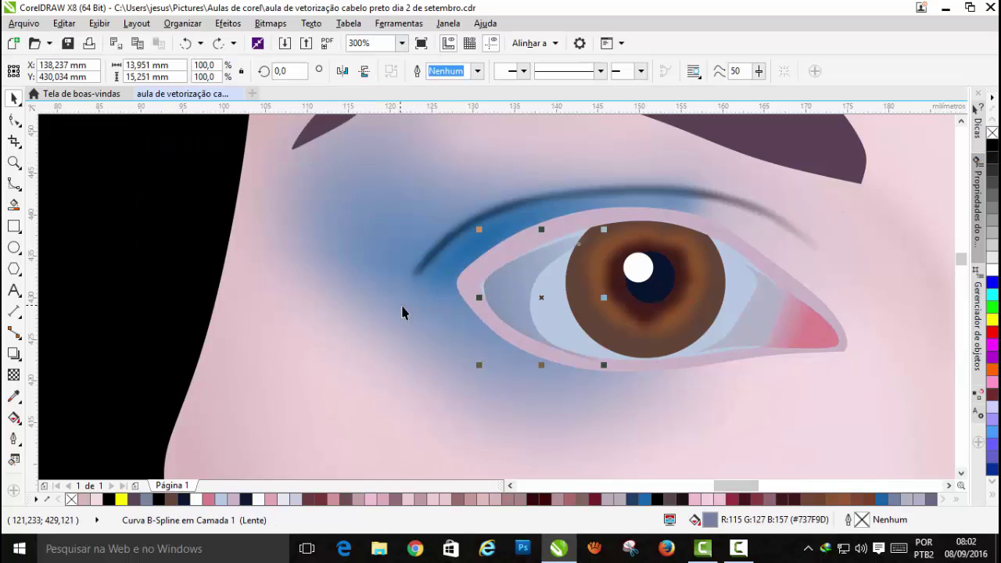
Step: Blur the left eye's two shadow shapes as separate bitmaps within the eye white, using a 10.0-pixel Gaussian radius for the inner-corner shadow
{"action": "left_click", "coordinate": [271, 23]}
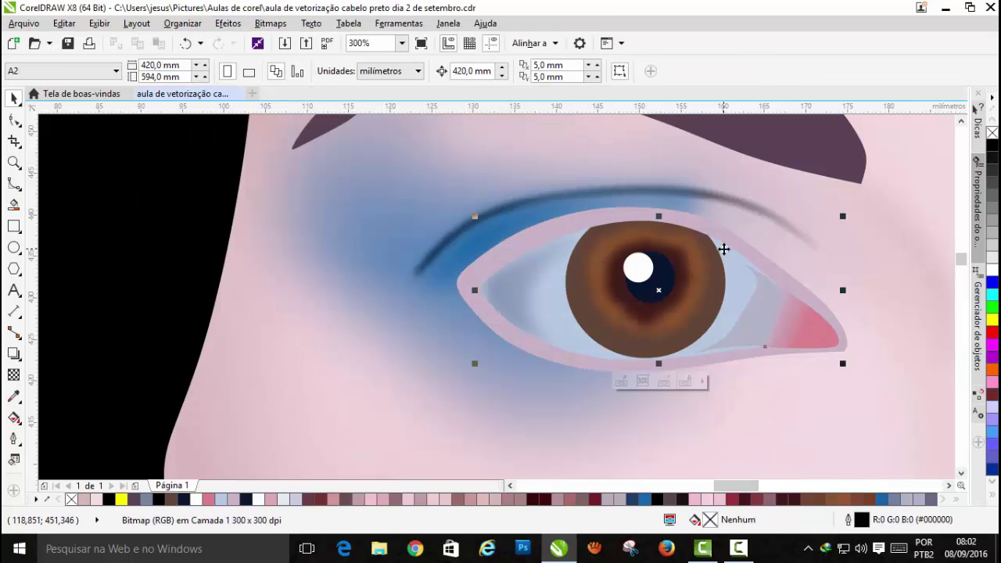
{"action": "left_click", "coordinate": [752, 312]}
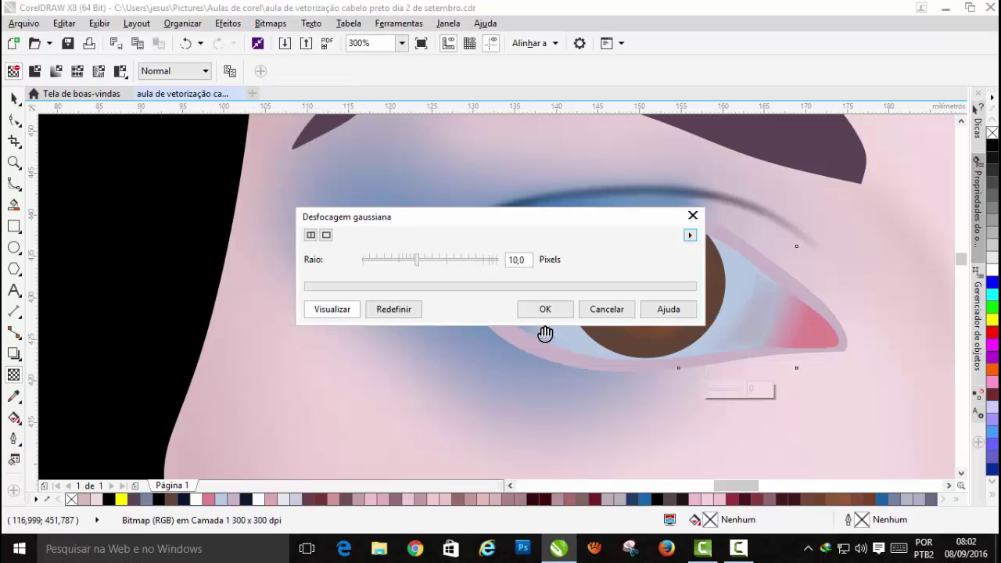
{"action": "left_click", "coordinate": [544, 310]}
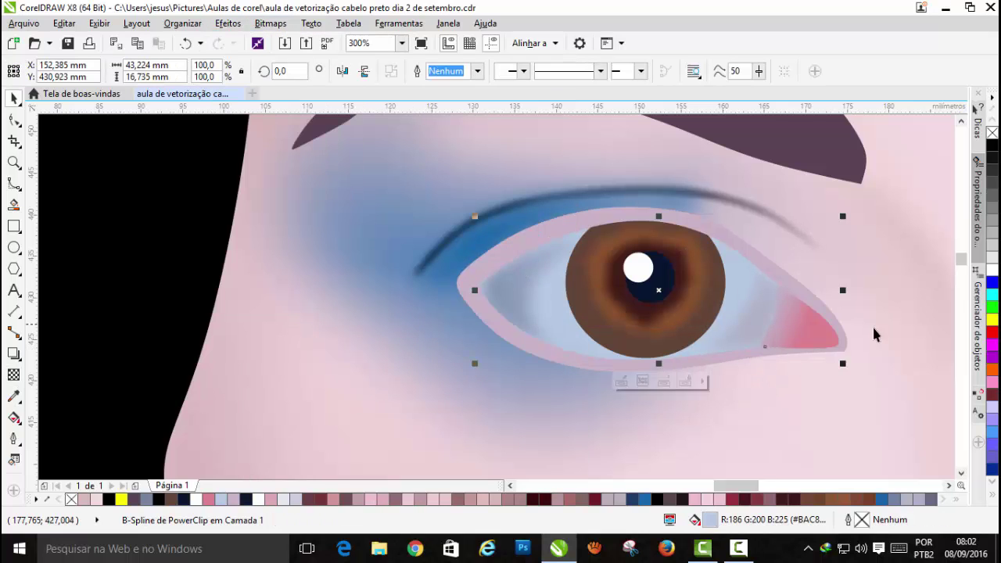
Step: Trace the large forked highlight in the left eye's tear duct on the photo as a closed B-spline about 2.0 by 2.5 mm
{"action": "scroll", "coordinate": [876, 335], "scroll_direction": "down", "scroll_amount": 2}
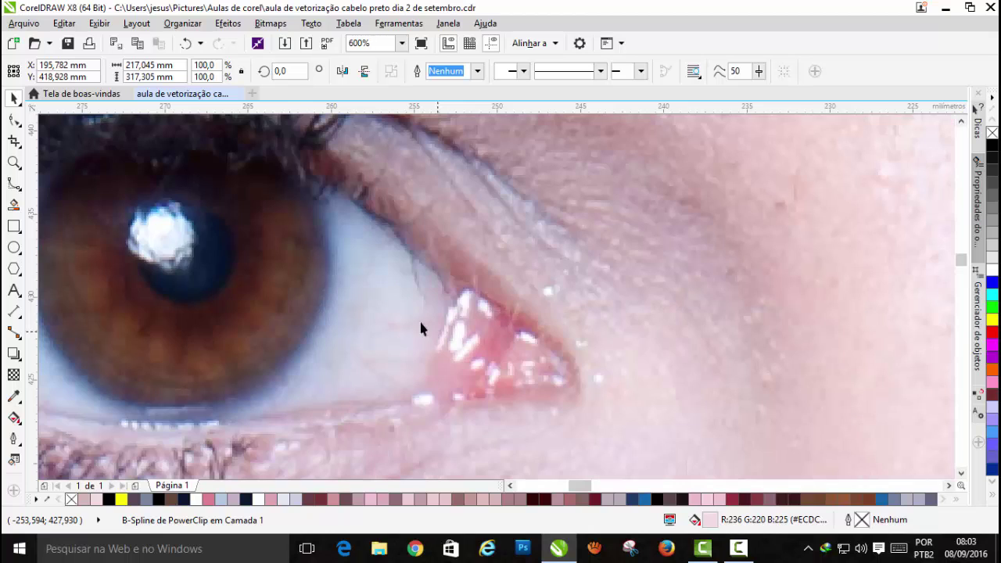
{"action": "left_click", "coordinate": [11, 189]}
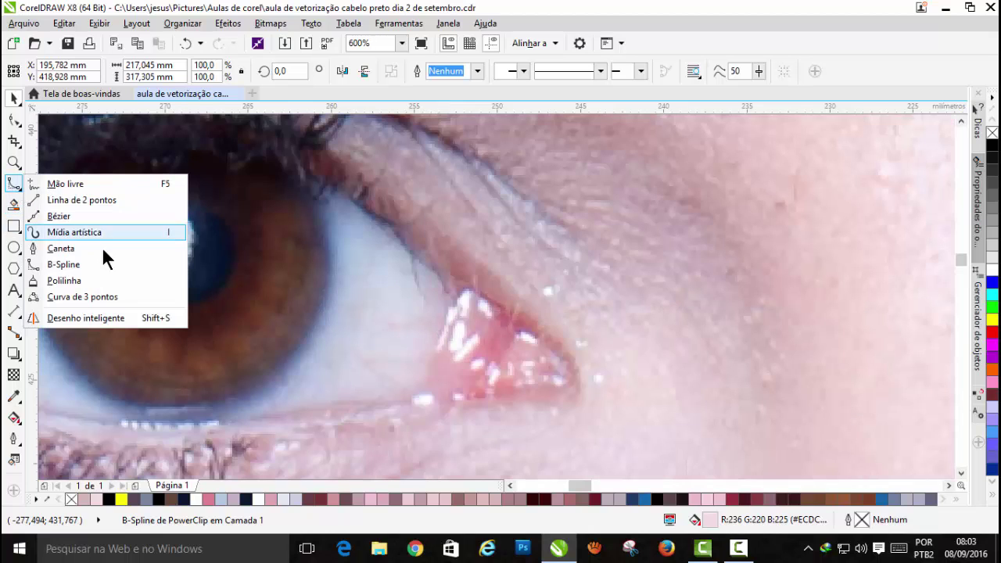
{"action": "left_click", "coordinate": [85, 263]}
{"action": "scroll", "coordinate": [466, 347], "scroll_direction": "up", "scroll_amount": 2}
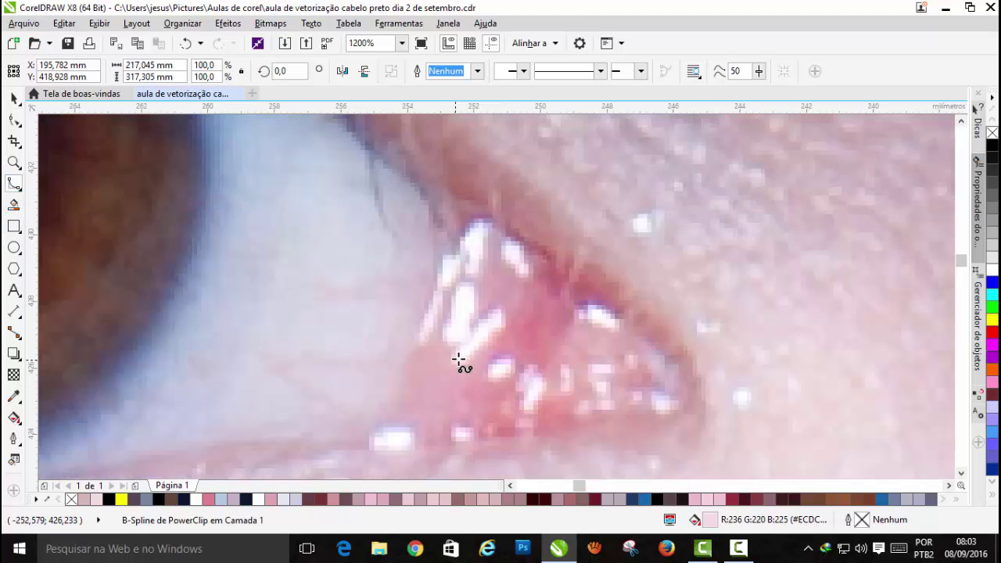
{"action": "left_click", "coordinate": [503, 330]}
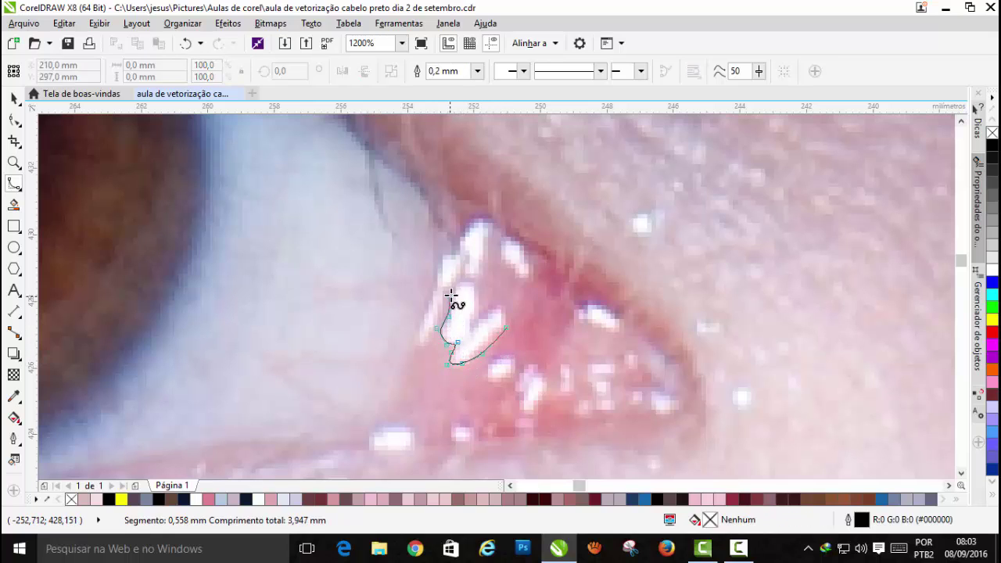
{"action": "left_click", "coordinate": [507, 329]}
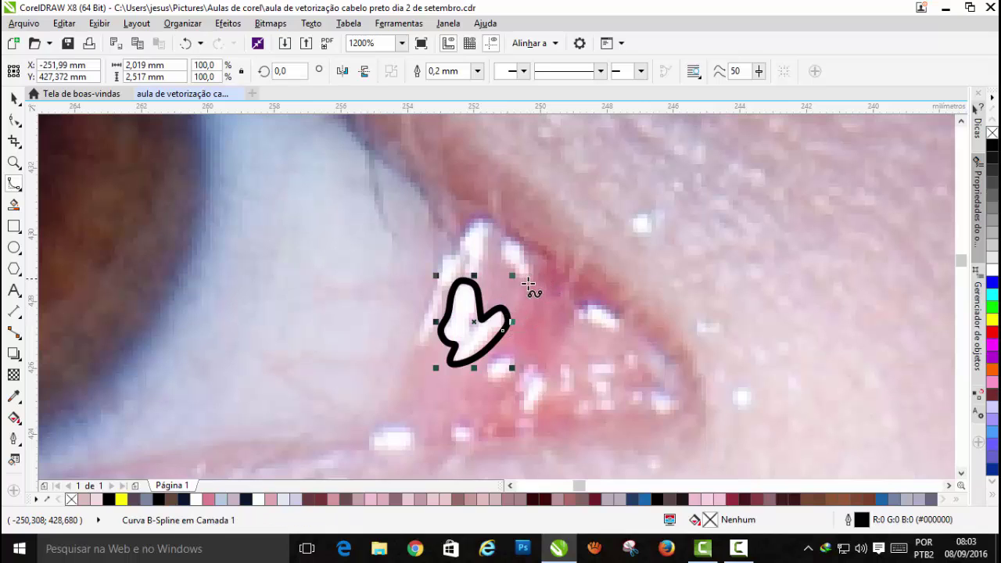
Step: Trace the three highlights around the upper part of the left eye's tear duct on the photo as closed B-splines
{"action": "left_click", "coordinate": [529, 282]}
{"action": "left_click", "coordinate": [508, 276]}
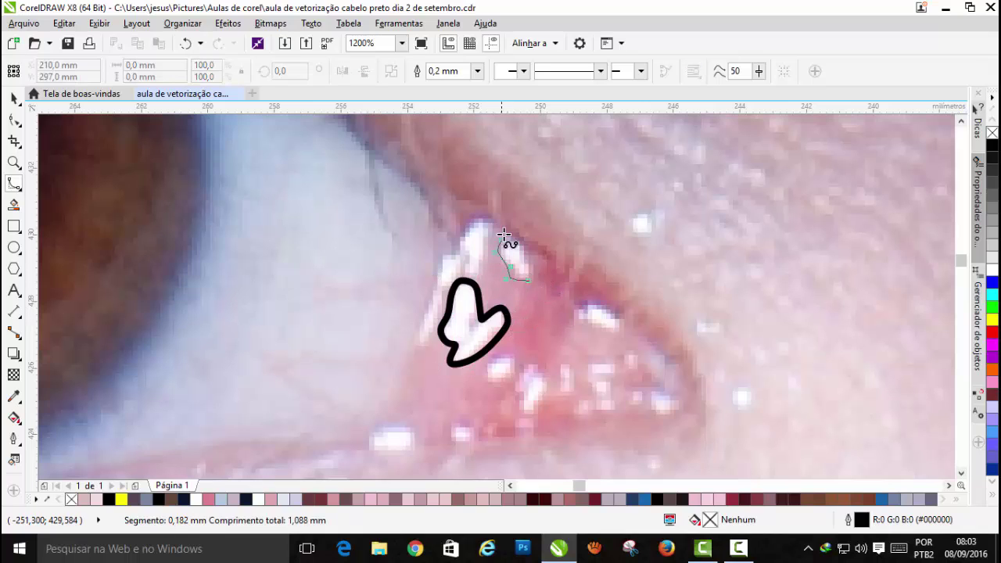
{"action": "left_click", "coordinate": [527, 281]}
{"action": "left_click", "coordinate": [483, 254]}
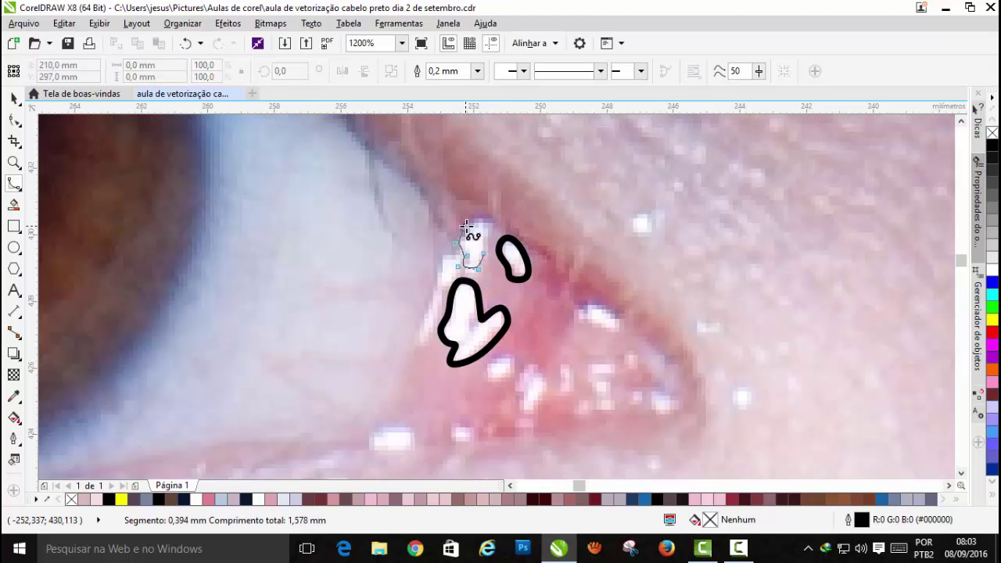
{"action": "left_click", "coordinate": [484, 253]}
{"action": "left_click", "coordinate": [454, 266]}
Step: Trace the two rounded highlights below the forked one, the narrow one beside them and the crescent near the upper lid as closed B-splines
{"action": "left_click", "coordinate": [510, 375]}
{"action": "left_click", "coordinate": [511, 377]}
{"action": "left_click", "coordinate": [545, 387]}
{"action": "left_click", "coordinate": [563, 393]}
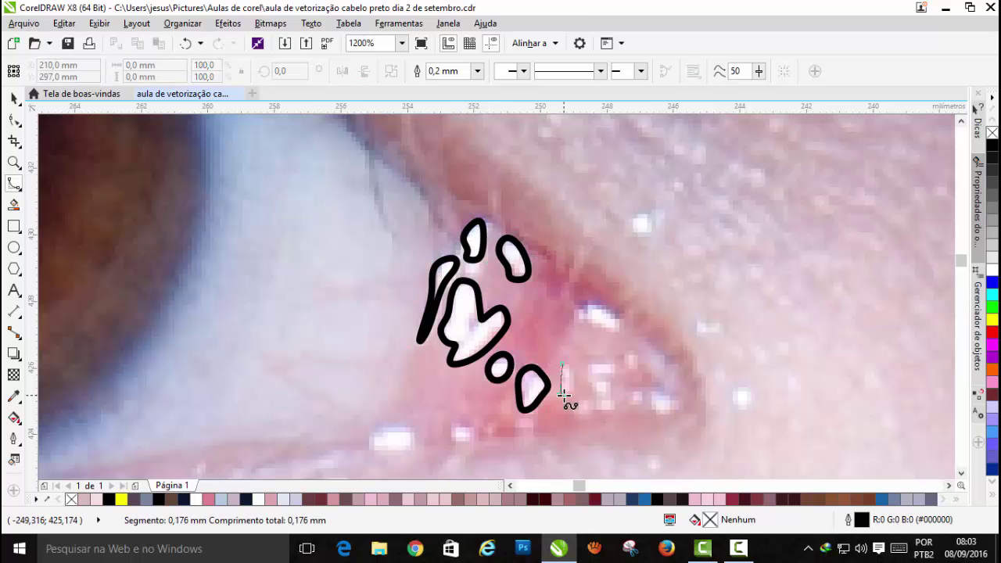
{"action": "left_click", "coordinate": [563, 393]}
{"action": "left_click", "coordinate": [621, 333]}
{"action": "left_click", "coordinate": [569, 322]}
Step: Trace the remaining small highlights along the tear duct's lower edge and at its pointed corner as closed B-splines
{"action": "scroll", "coordinate": [624, 334], "scroll_direction": "down", "scroll_amount": 1}
{"action": "scroll", "coordinate": [499, 373], "scroll_direction": "up", "scroll_amount": 1}
{"action": "left_click", "coordinate": [494, 395]}
{"action": "left_click", "coordinate": [586, 382]}
{"action": "left_click", "coordinate": [721, 359]}
{"action": "left_click", "coordinate": [769, 353]}
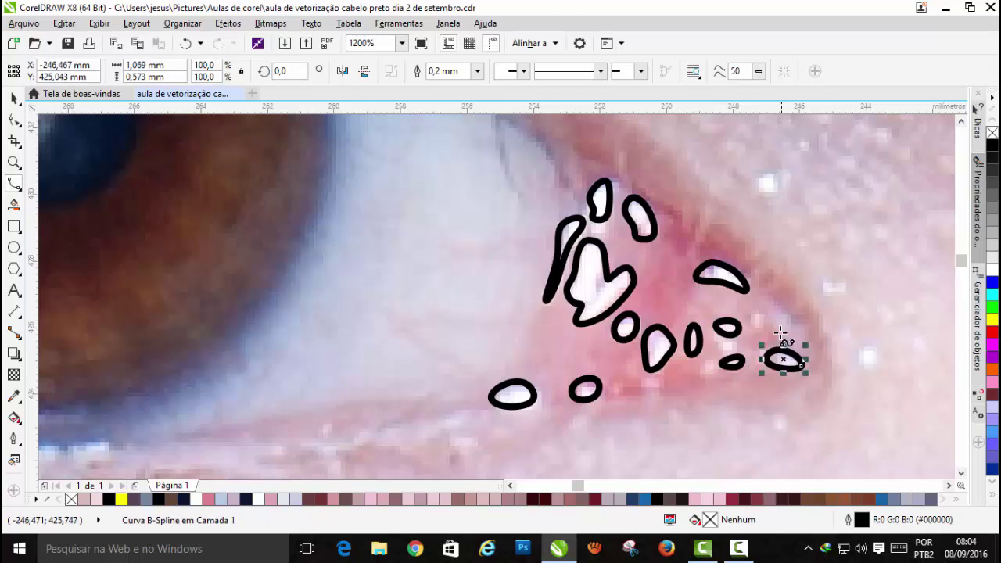
{"action": "left_click", "coordinate": [701, 360]}
Step: Give all the traced tear-duct highlights an outline-free near-white fill (#F9FDFD) and move them onto the vector portrait's left eye
{"action": "left_click", "coordinate": [14, 99]}
{"action": "left_click_drag", "start_coordinate": [493, 181], "coordinate": [876, 463]}
{"action": "left_click", "coordinate": [258, 499]}
{"action": "right_click", "coordinate": [72, 499]}
{"action": "key", "text": "Right"}
{"action": "scroll", "coordinate": [790, 232], "scroll_direction": "down", "scroll_amount": 5}
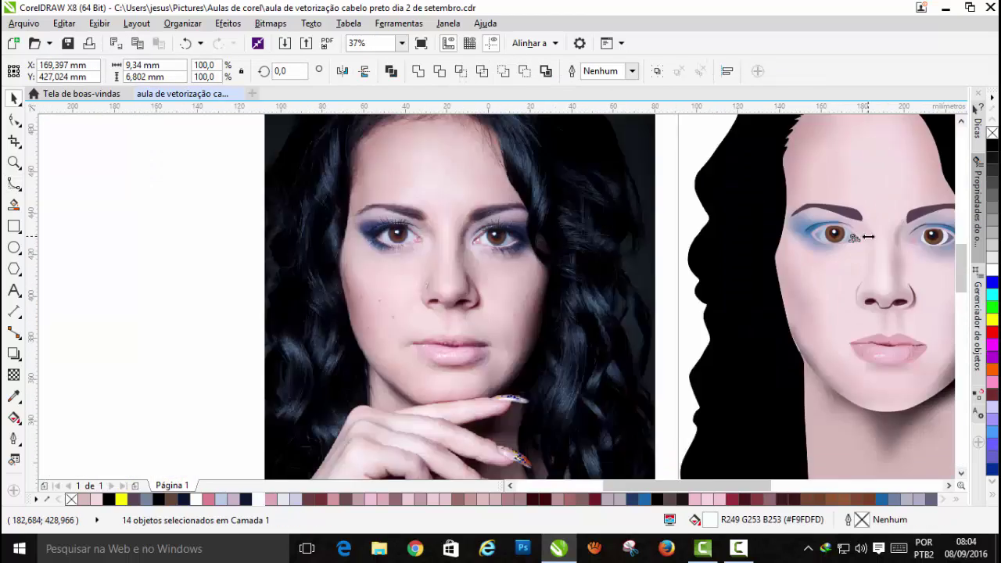
Step: Convert the tear-duct highlights to a bitmap and soften them with a 1.8-pixel Gaussian blur
{"action": "scroll", "coordinate": [849, 237], "scroll_direction": "up", "scroll_amount": 4}
{"action": "left_click", "coordinate": [271, 24]}
{"action": "left_click", "coordinate": [309, 40]}
{"action": "left_click", "coordinate": [458, 349]}
{"action": "left_click", "coordinate": [271, 23]}
{"action": "left_click", "coordinate": [471, 363]}
{"action": "left_click_drag", "start_coordinate": [409, 259], "coordinate": [376, 259]}
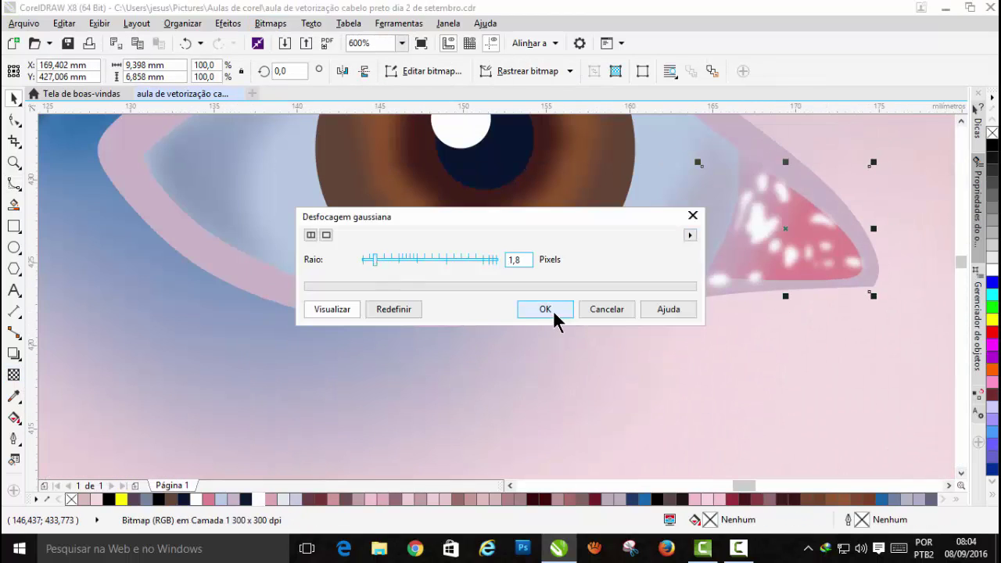
{"action": "left_click", "coordinate": [552, 310]}
Step: Trace the upper-lid shadow over the left iris as a closed B-spline about 17.3 by 7.3 mm and fill it black
{"action": "scroll", "coordinate": [555, 305], "scroll_direction": "down", "scroll_amount": 1}
{"action": "scroll", "coordinate": [521, 169], "scroll_direction": "up", "scroll_amount": 1}
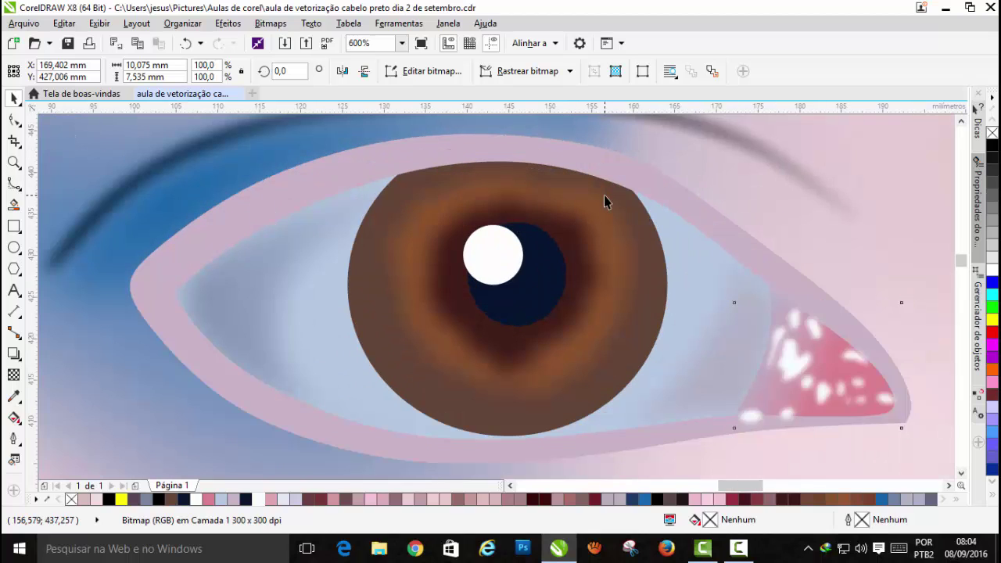
{"action": "scroll", "coordinate": [605, 196], "scroll_direction": "up", "scroll_amount": 1}
{"action": "scroll", "coordinate": [605, 197], "scroll_direction": "down", "scroll_amount": 6}
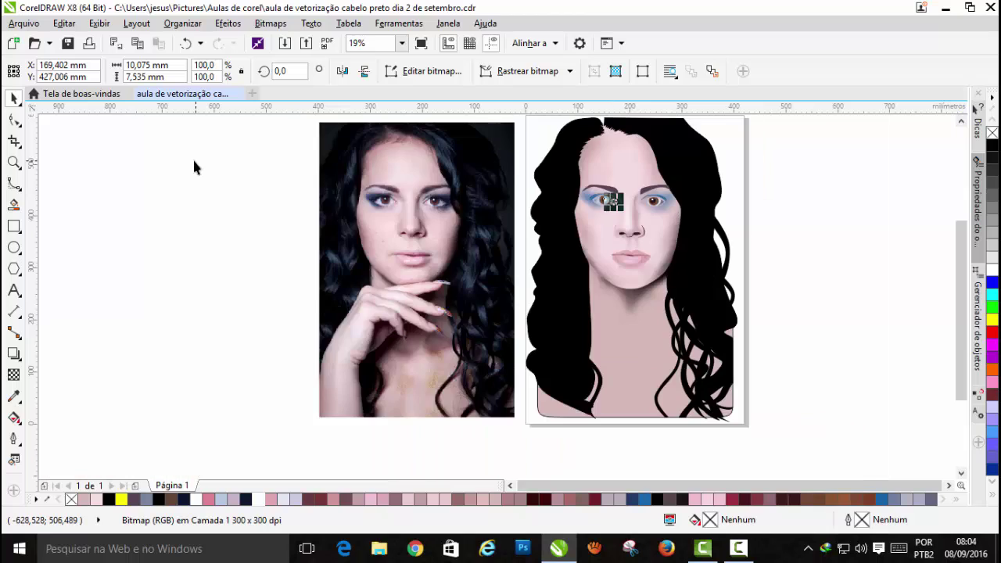
{"action": "scroll", "coordinate": [384, 196], "scroll_direction": "up", "scroll_amount": 4}
{"action": "key", "text": "space"}
{"action": "scroll", "coordinate": [452, 279], "scroll_direction": "up", "scroll_amount": 1}
{"action": "mouse_move", "coordinate": [567, 340]}
{"action": "left_mouse_down"}
{"action": "mouse_move", "coordinate": [315, 316]}
{"action": "mouse_move", "coordinate": [391, 215]}
{"action": "left_mouse_up"}
{"action": "left_click", "coordinate": [392, 215]}
{"action": "left_click", "coordinate": [567, 340]}
{"action": "left_click", "coordinate": [159, 499]}
Step: Trace the upper-lid shadow over the right iris on the photo as a closed B-spline with black fill and no outline
{"action": "scroll", "coordinate": [608, 287], "scroll_direction": "down", "scroll_amount": 3}
{"action": "scroll", "coordinate": [822, 298], "scroll_direction": "up", "scroll_amount": 3}
{"action": "left_click", "coordinate": [759, 305]}
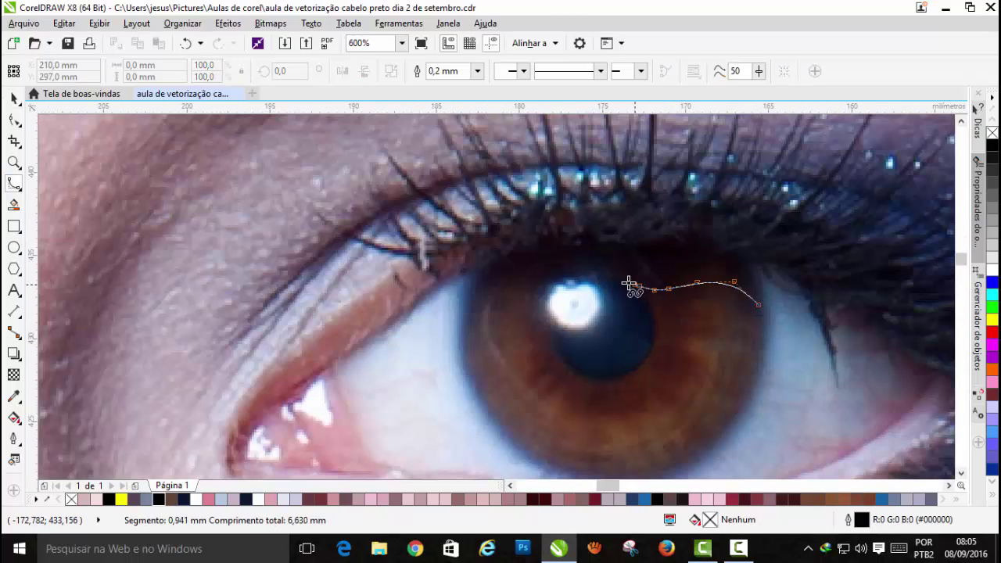
{"action": "left_click", "coordinate": [465, 276]}
{"action": "left_click", "coordinate": [743, 248]}
{"action": "left_click", "coordinate": [759, 305]}
{"action": "left_click", "coordinate": [993, 145]}
{"action": "right_click", "coordinate": [992, 133]}
Step: Apply a vertical linear transparency to the black shadow over the vector portrait's left iris, fading it downward
{"action": "scroll", "coordinate": [505, 293], "scroll_direction": "down", "scroll_amount": 5}
{"action": "scroll", "coordinate": [677, 290], "scroll_direction": "up", "scroll_amount": 4}
{"action": "left_click", "coordinate": [673, 254]}
{"action": "left_click", "coordinate": [14, 374]}
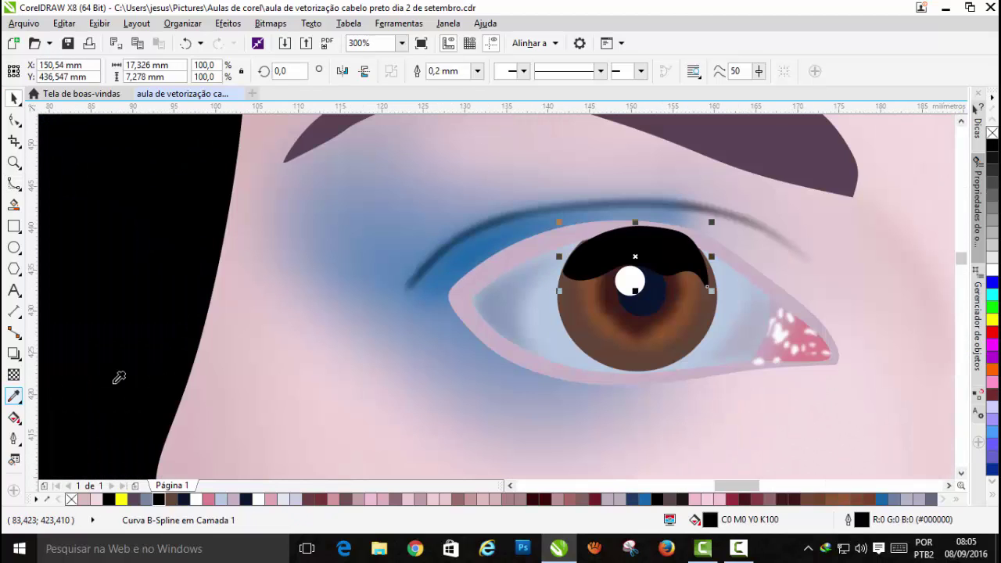
{"action": "mouse_move", "coordinate": [663, 202]}
{"action": "left_mouse_down"}
{"action": "mouse_move", "coordinate": [699, 316]}
{"action": "mouse_move", "coordinate": [657, 310]}
{"action": "left_mouse_up"}
{"action": "left_click_drag", "start_coordinate": [663, 202], "coordinate": [659, 230]}
{"action": "left_click_drag", "start_coordinate": [657, 309], "coordinate": [656, 334]}
Step: Convert the left iris shadow to a bitmap and soften it with a Gaussian blur
{"action": "left_click", "coordinate": [271, 24]}
{"action": "left_click", "coordinate": [317, 42]}
{"action": "left_click", "coordinate": [460, 349]}
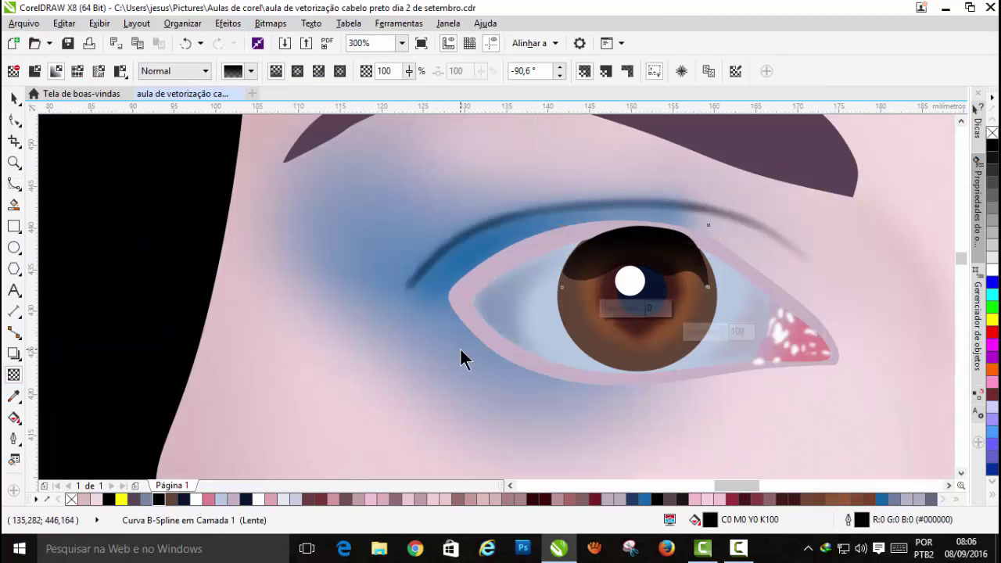
{"action": "left_click", "coordinate": [270, 24]}
{"action": "mouse_move", "coordinate": [313, 342]}
{"action": "left_click", "coordinate": [484, 360]}
{"action": "left_click", "coordinate": [482, 153]}
Step: Place the blurred shadow inside the left iris as a PowerClip
{"action": "left_click", "coordinate": [228, 24]}
{"action": "left_click", "coordinate": [407, 218]}
{"action": "left_click", "coordinate": [680, 313]}
Step: Apply a downward-fading linear transparency to the black shadow over the vector portrait's right iris
{"action": "scroll", "coordinate": [675, 264], "scroll_direction": "down", "scroll_amount": 3}
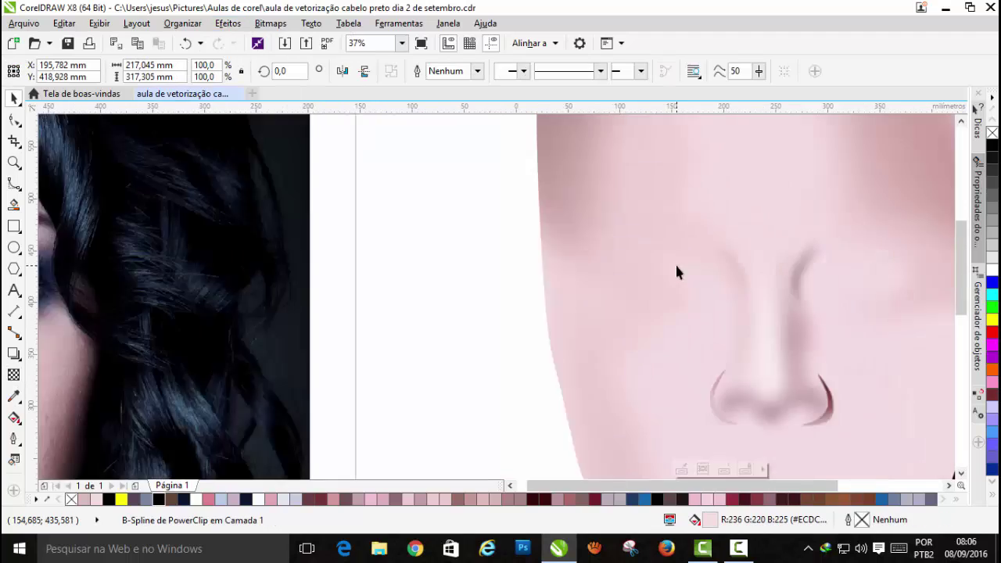
{"action": "scroll", "coordinate": [785, 290], "scroll_direction": "up", "scroll_amount": 3}
{"action": "left_click", "coordinate": [665, 142]}
{"action": "left_click", "coordinate": [13, 375]}
{"action": "left_click_drag", "start_coordinate": [701, 129], "coordinate": [713, 249]}
Step: Soften the right iris shadow as a Gaussian-blurred bitmap and PowerClip it inside the iris
{"action": "left_click", "coordinate": [271, 23]}
{"action": "left_click", "coordinate": [317, 43]}
{"action": "left_click", "coordinate": [459, 349]}
{"action": "left_click", "coordinate": [270, 24]}
{"action": "left_click", "coordinate": [484, 361]}
{"action": "left_click", "coordinate": [524, 312]}
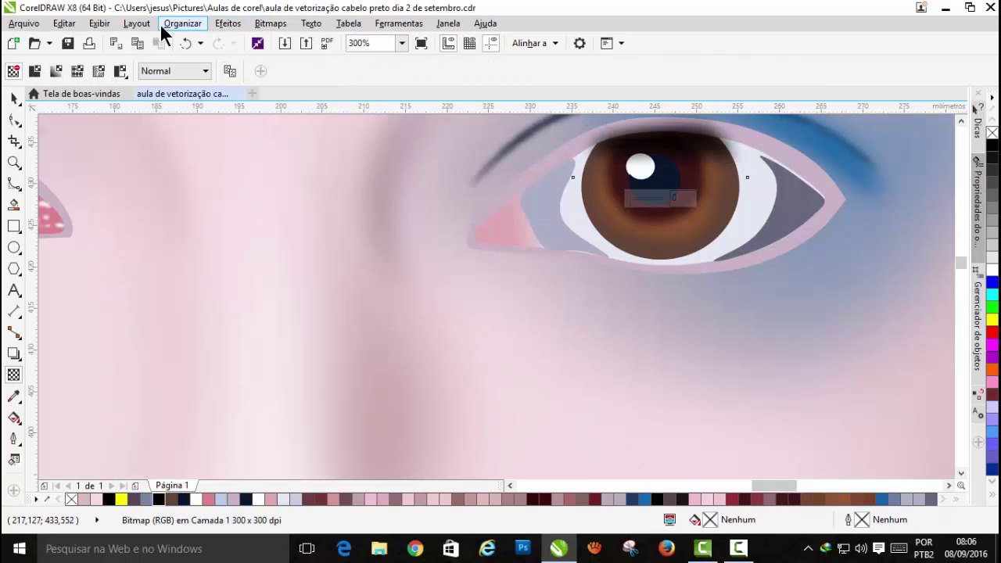
Step: Soften the right eye's inner-corner shadow as a Gaussian-blurred bitmap and PowerClip it inside the eye white
{"action": "left_click", "coordinate": [556, 216]}
{"action": "left_click", "coordinate": [270, 23]}
{"action": "left_click", "coordinate": [317, 42]}
{"action": "left_click", "coordinate": [460, 349]}
{"action": "left_click", "coordinate": [271, 23]}
{"action": "left_click", "coordinate": [485, 361]}
{"action": "left_click", "coordinate": [227, 24]}
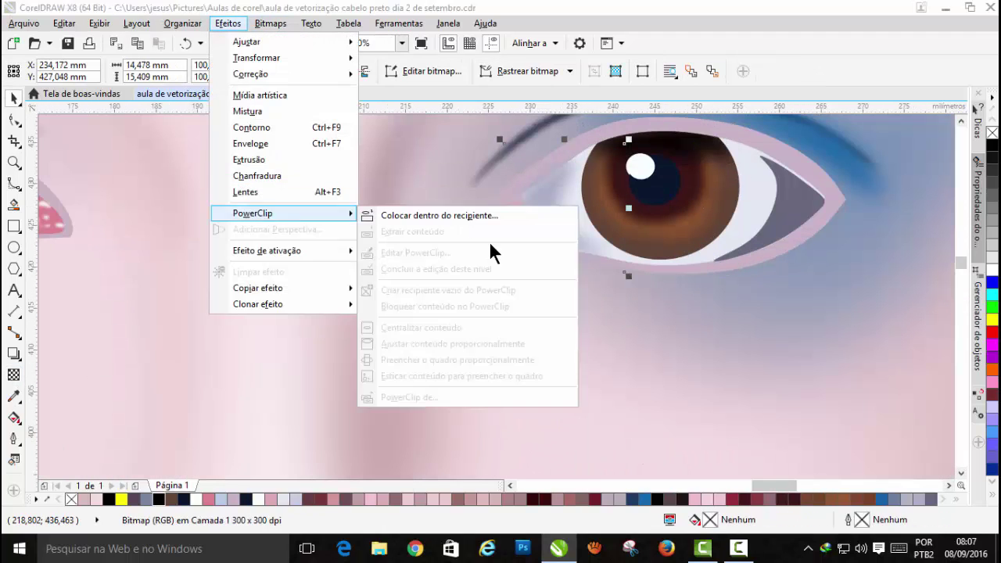
{"action": "left_click", "coordinate": [477, 217]}
Step: Soften the right eye's outer-corner shadow as a Gaussian-blurred bitmap and PowerClip it inside the eye white
{"action": "left_click", "coordinate": [459, 349]}
{"action": "left_click", "coordinate": [271, 23]}
{"action": "left_click", "coordinate": [484, 361]}
{"action": "left_click", "coordinate": [545, 310]}
{"action": "left_click", "coordinate": [228, 24]}
{"action": "left_click", "coordinate": [407, 218]}
{"action": "left_click", "coordinate": [509, 204]}
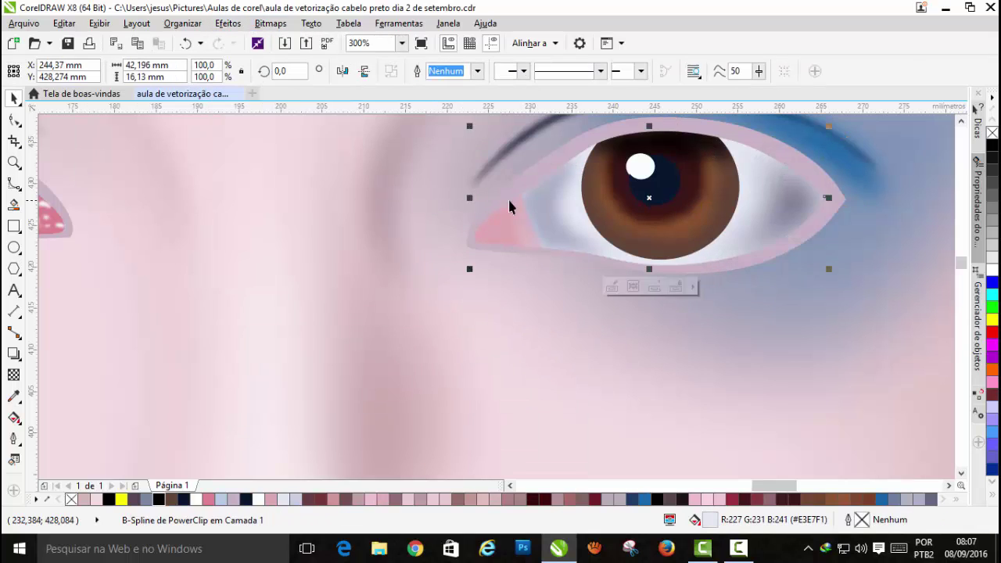
Step: Draw a three-point curve about 32.8 by 8.5 mm along the left eye's upper lash line on the photo
{"action": "scroll", "coordinate": [713, 220], "scroll_direction": "down", "scroll_amount": 3}
{"action": "scroll", "coordinate": [707, 224], "scroll_direction": "up", "scroll_amount": 5}
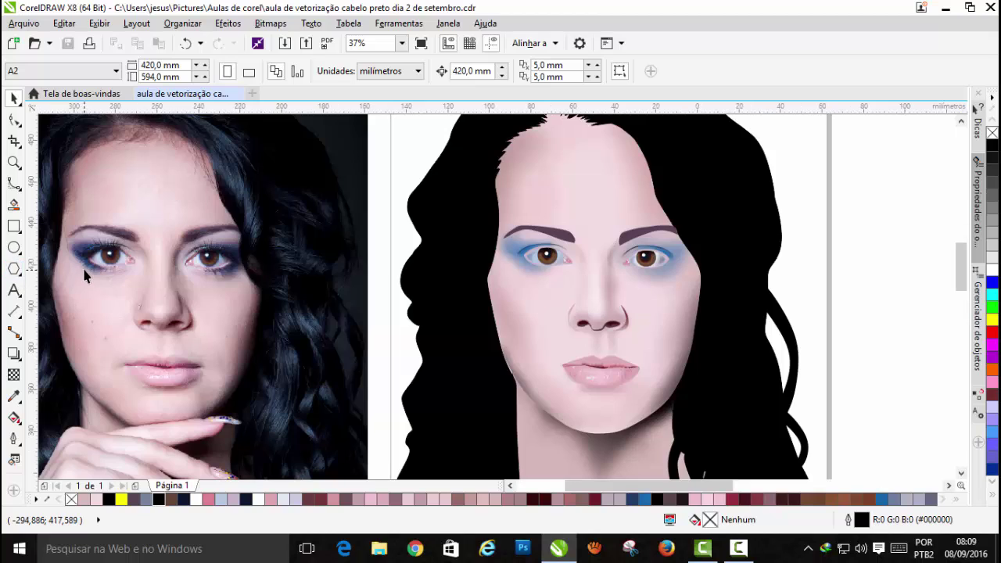
{"action": "scroll", "coordinate": [86, 273], "scroll_direction": "up", "scroll_amount": 3}
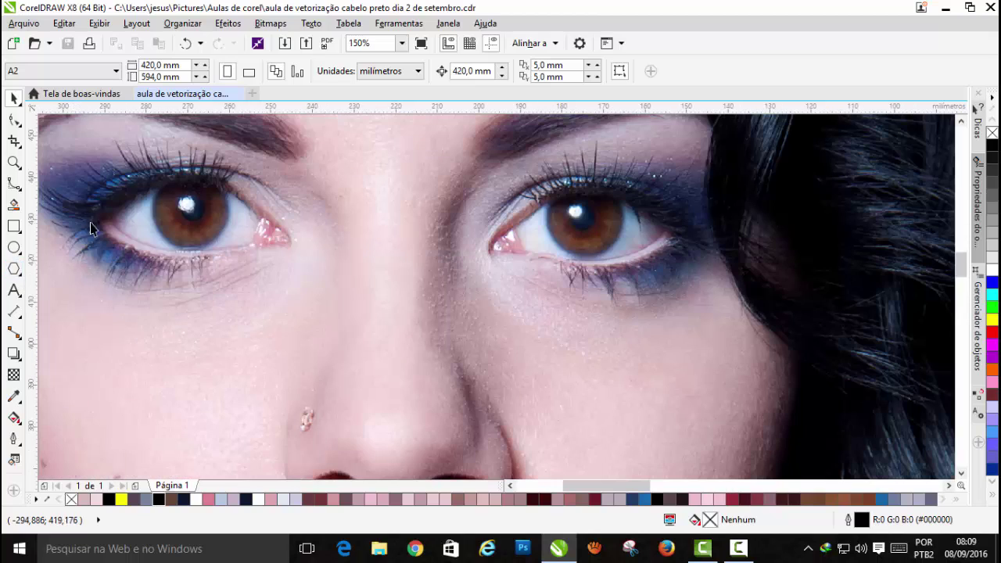
{"action": "left_click", "coordinate": [509, 485]}
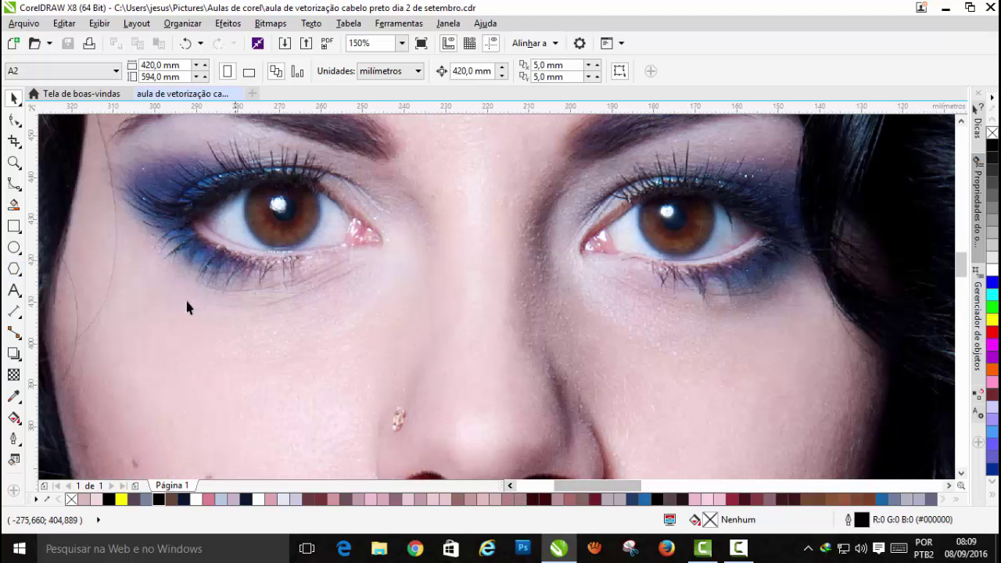
{"action": "left_click", "coordinate": [13, 163]}
{"action": "left_click_drag", "start_coordinate": [377, 287], "coordinate": [404, 306]}
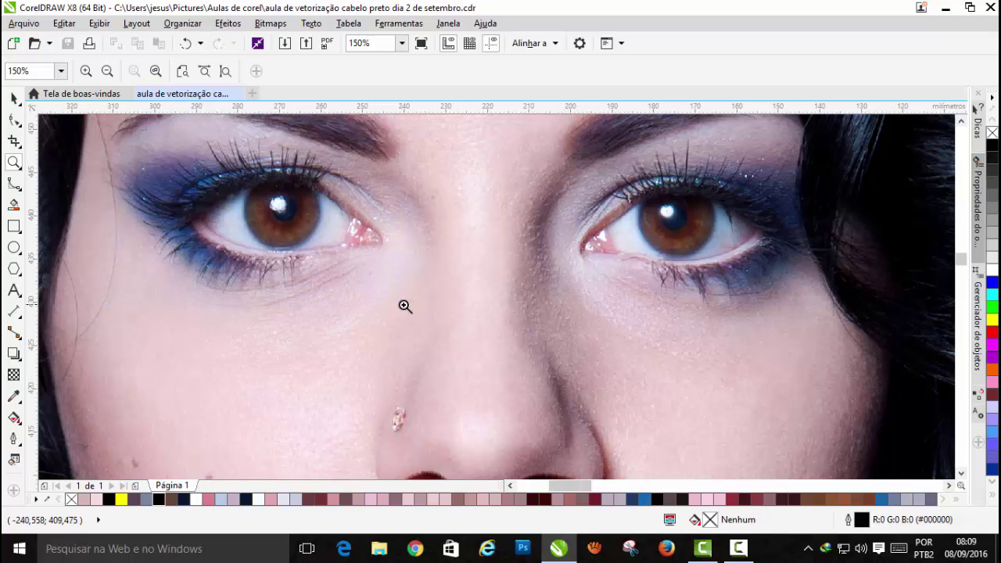
{"action": "left_click", "coordinate": [20, 190]}
{"action": "left_click", "coordinate": [99, 297]}
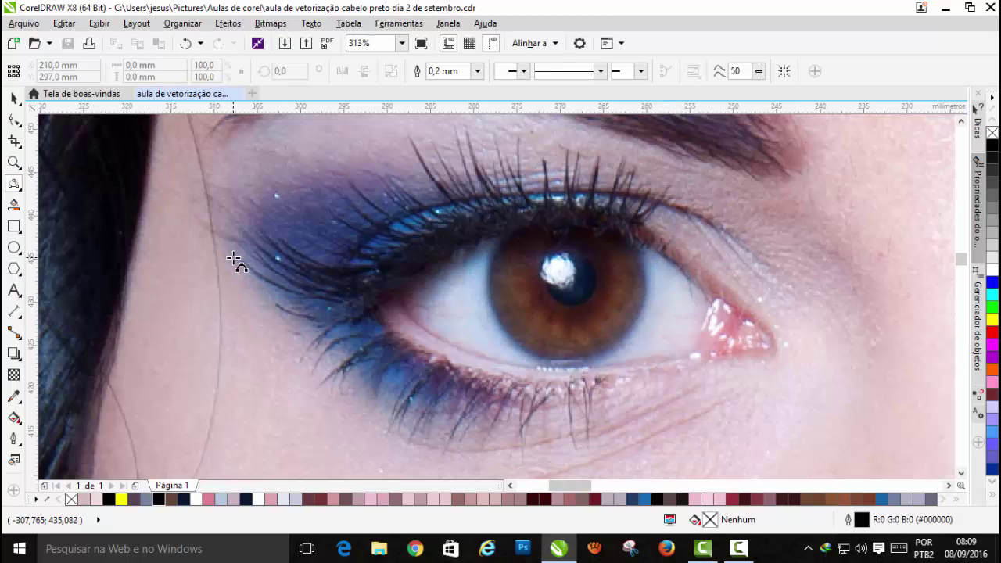
{"action": "left_click_drag", "start_coordinate": [651, 249], "coordinate": [368, 300]}
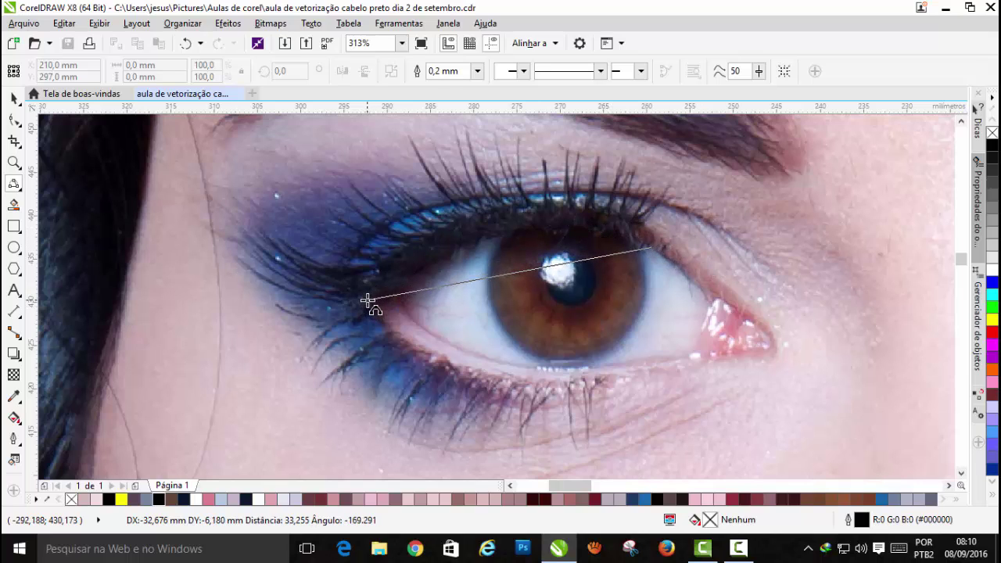
{"action": "left_click", "coordinate": [507, 231]}
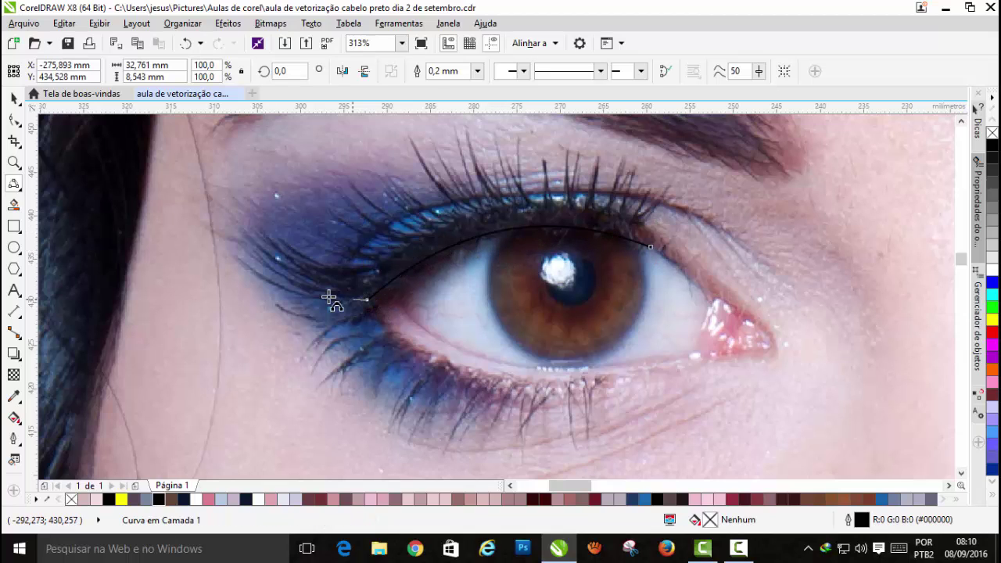
Step: Extend the curve from the eye's outer corner to the lowest upper lash's tip and back, outlining that lash with two connected three-point curves
{"action": "left_click_drag", "start_coordinate": [329, 297], "coordinate": [236, 257]}
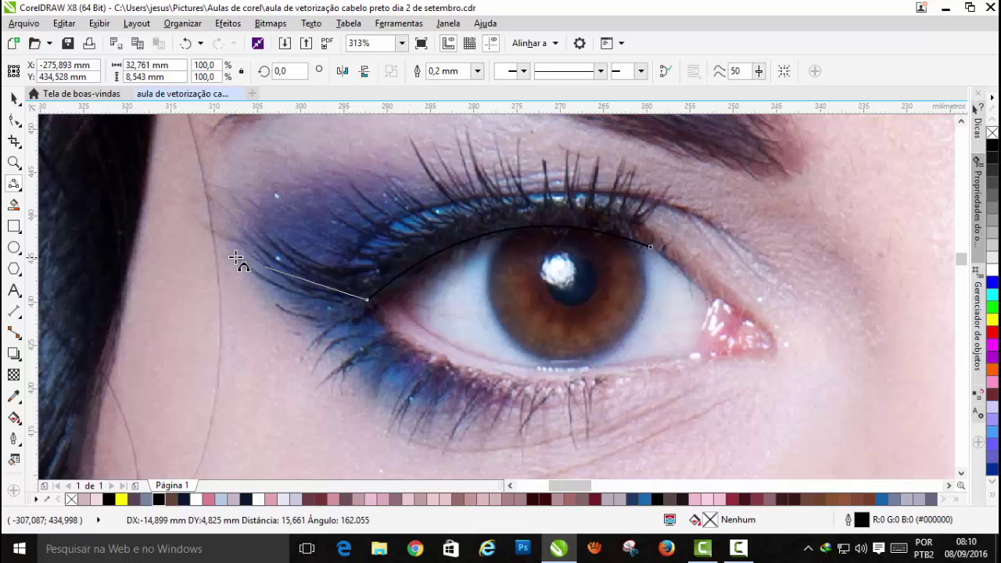
{"action": "left_click", "coordinate": [300, 297]}
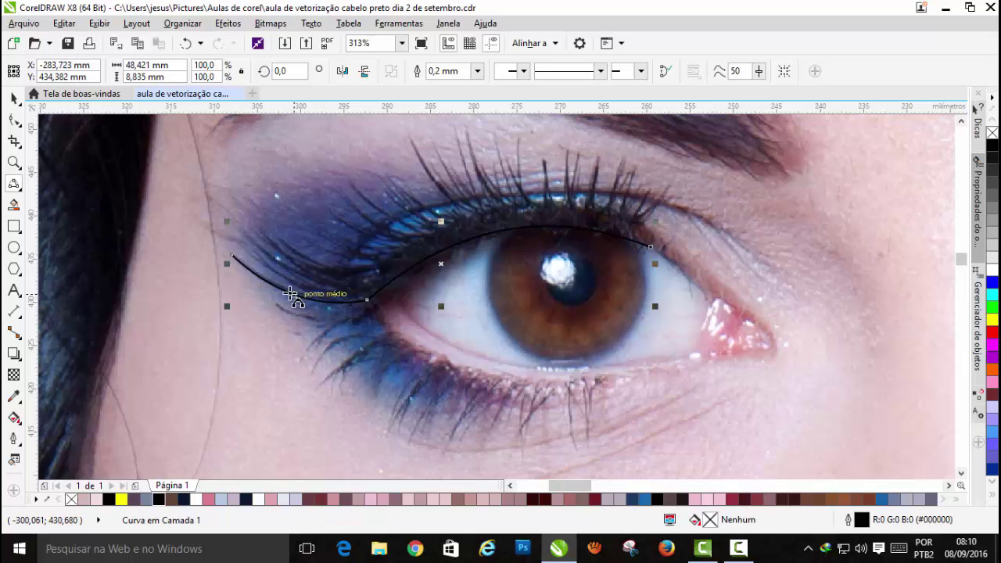
{"action": "scroll", "coordinate": [290, 288], "scroll_direction": "up", "scroll_amount": 2}
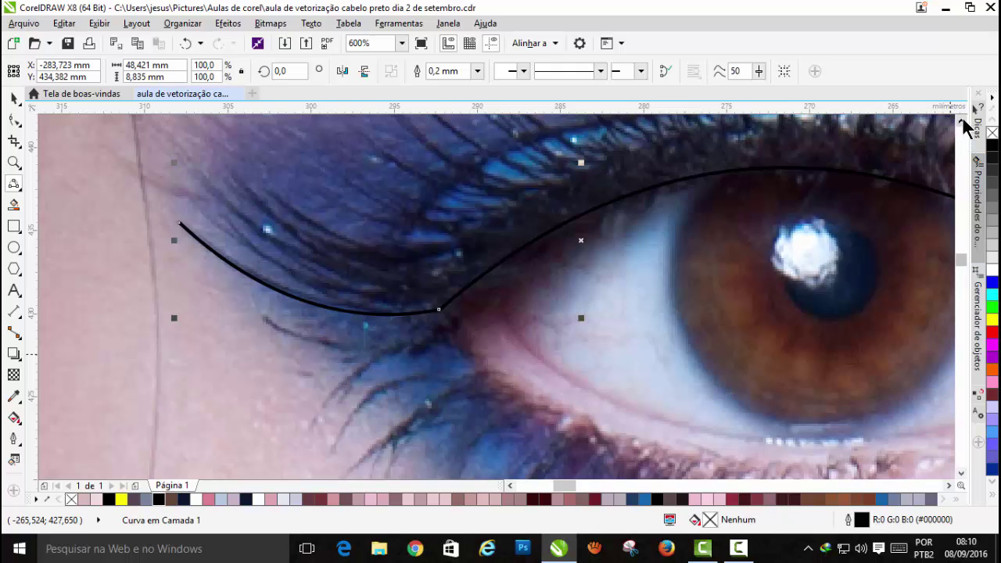
{"action": "left_click", "coordinate": [961, 122]}
{"action": "left_click", "coordinate": [948, 485]}
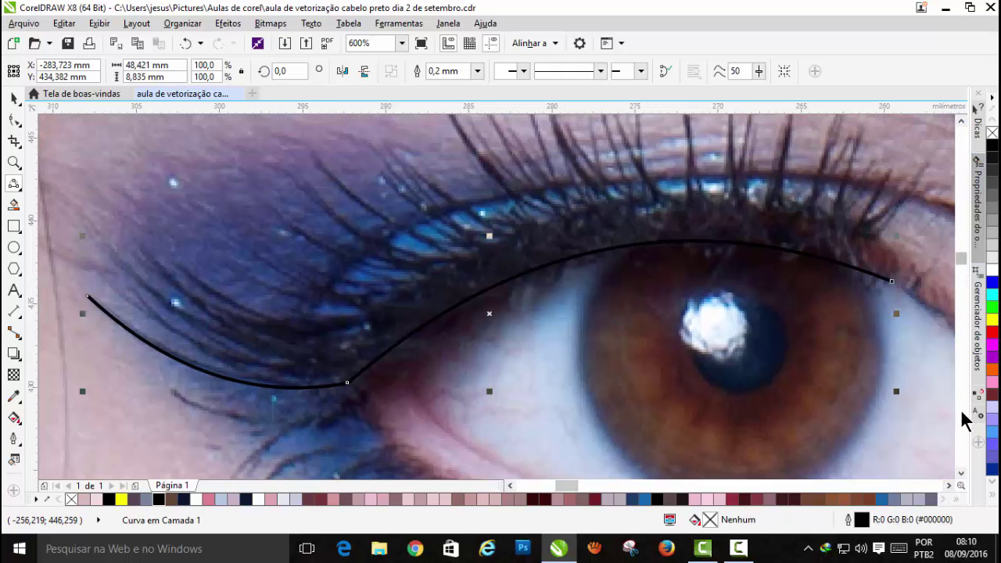
{"action": "left_click", "coordinate": [961, 122]}
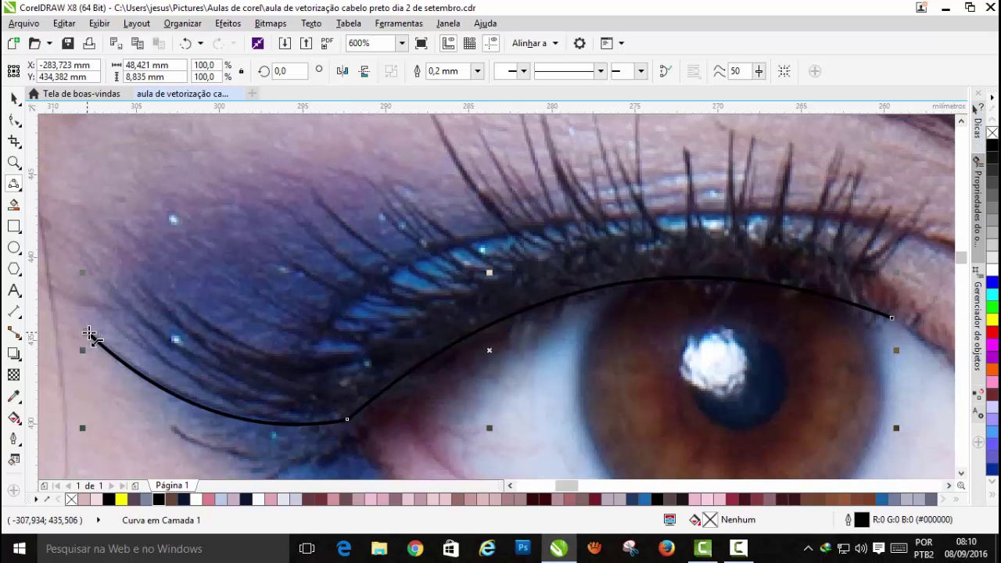
{"action": "left_click_drag", "start_coordinate": [90, 334], "coordinate": [221, 410]}
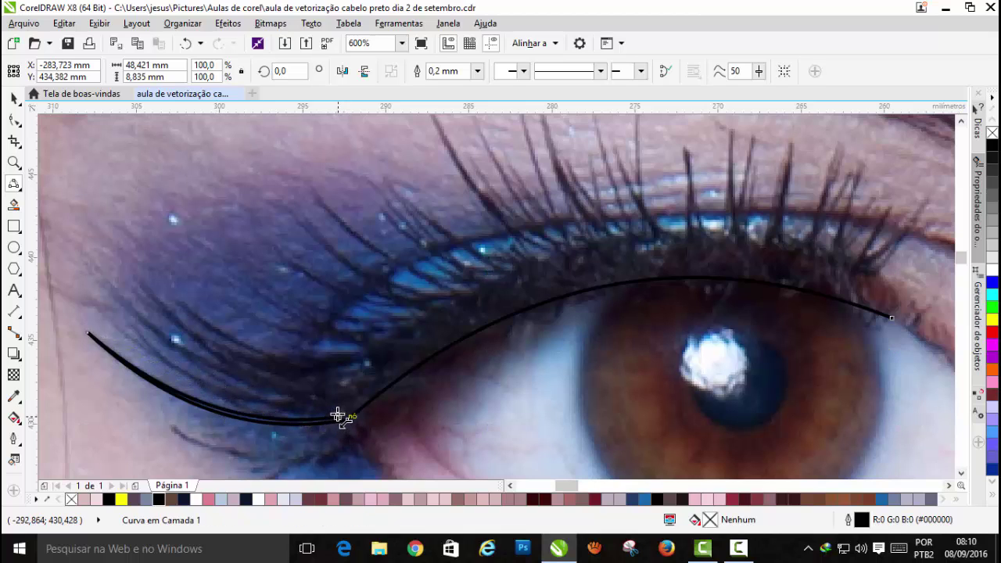
{"action": "left_click", "coordinate": [338, 415]}
Step: Extend the left eye's lash outline with connected three-point curves, tracing the next few lashes upward at the eye's outer corner
{"action": "mouse_move", "coordinate": [105, 318]}
{"action": "left_mouse_down"}
{"action": "mouse_move", "coordinate": [167, 384]}
{"action": "mouse_move", "coordinate": [196, 398]}
{"action": "left_mouse_up"}
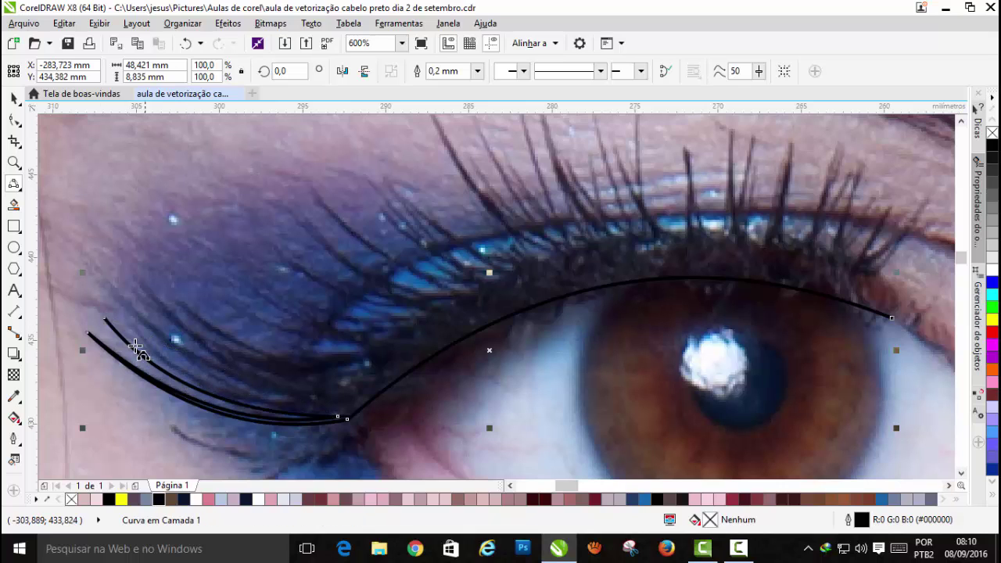
{"action": "left_click", "coordinate": [104, 319]}
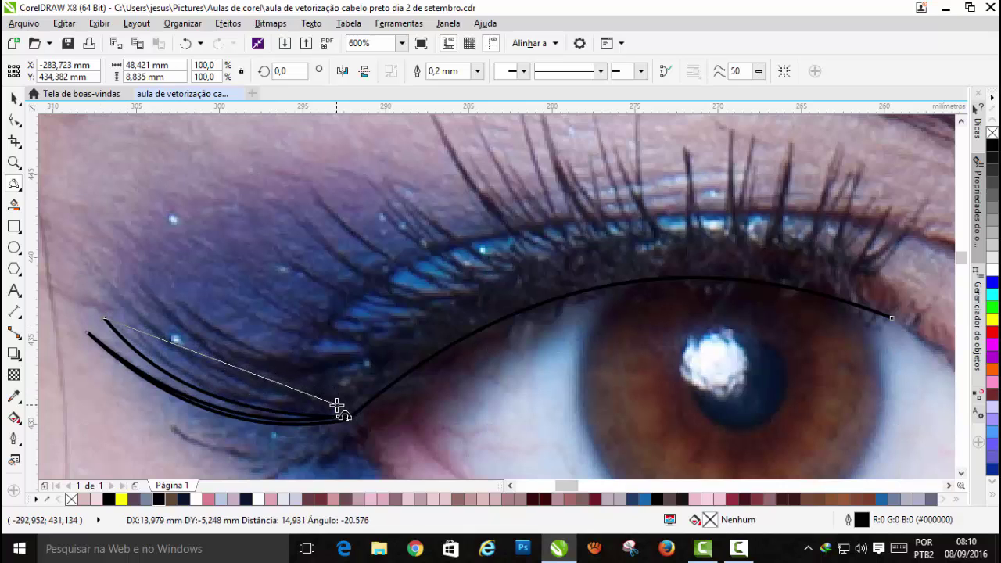
{"action": "left_click_drag", "start_coordinate": [335, 406], "coordinate": [216, 391]}
{"action": "left_click", "coordinate": [335, 407]}
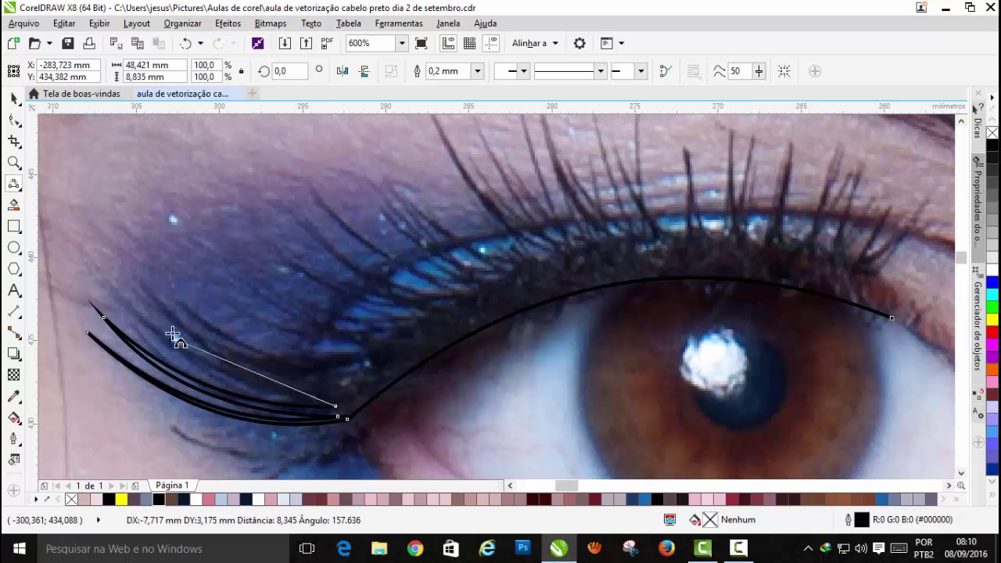
{"action": "left_click_drag", "start_coordinate": [104, 318], "coordinate": [205, 371]}
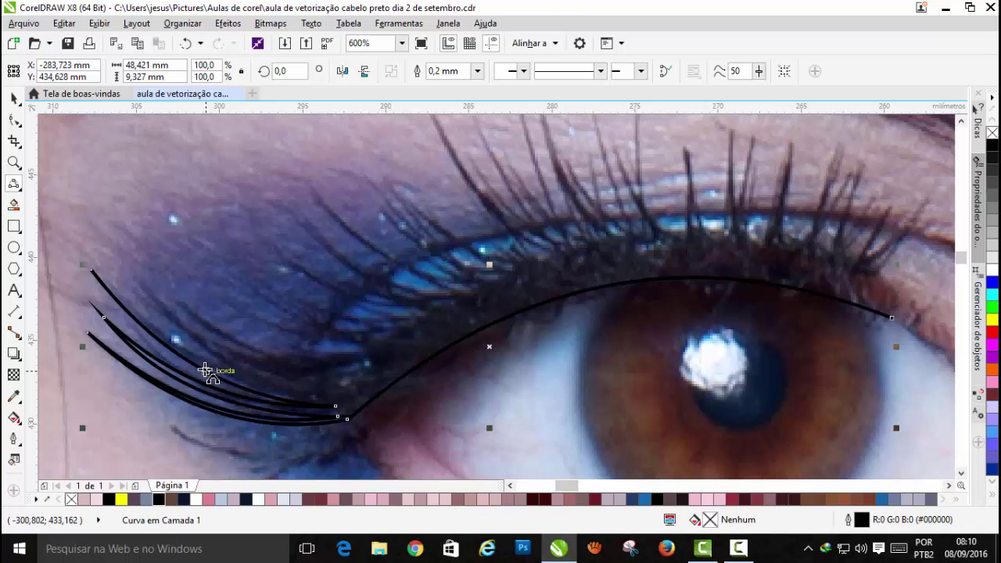
{"action": "left_click", "coordinate": [94, 271]}
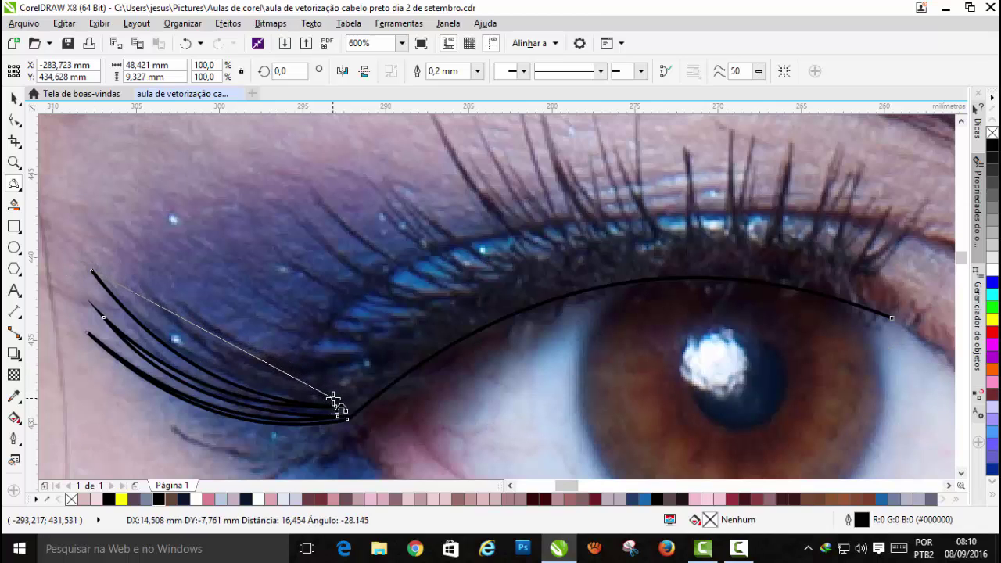
{"action": "left_click_drag", "start_coordinate": [333, 400], "coordinate": [225, 372]}
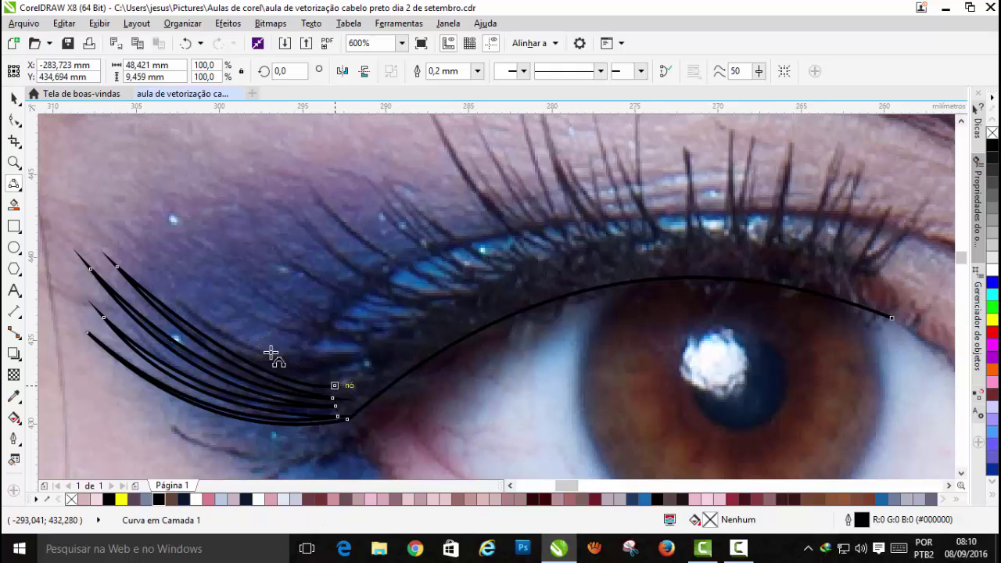
{"action": "left_click", "coordinate": [147, 260]}
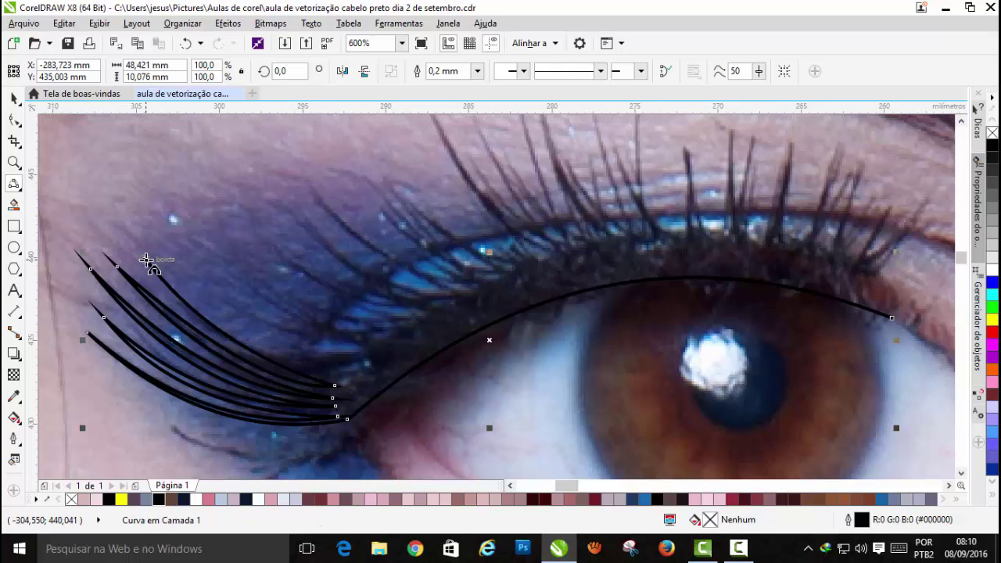
Step: Continue the outline with pairs of three-point curves, tracing the fanned upper lashes along the outer third of the left lid
{"action": "left_click", "coordinate": [305, 348]}
{"action": "left_click_drag", "start_coordinate": [367, 368], "coordinate": [191, 225]}
{"action": "left_click", "coordinate": [243, 286]}
{"action": "left_click_drag", "start_coordinate": [191, 225], "coordinate": [372, 355]}
{"action": "left_click", "coordinate": [312, 333]}
{"action": "left_click_drag", "start_coordinate": [372, 355], "coordinate": [212, 197]}
{"action": "left_click", "coordinate": [264, 262]}
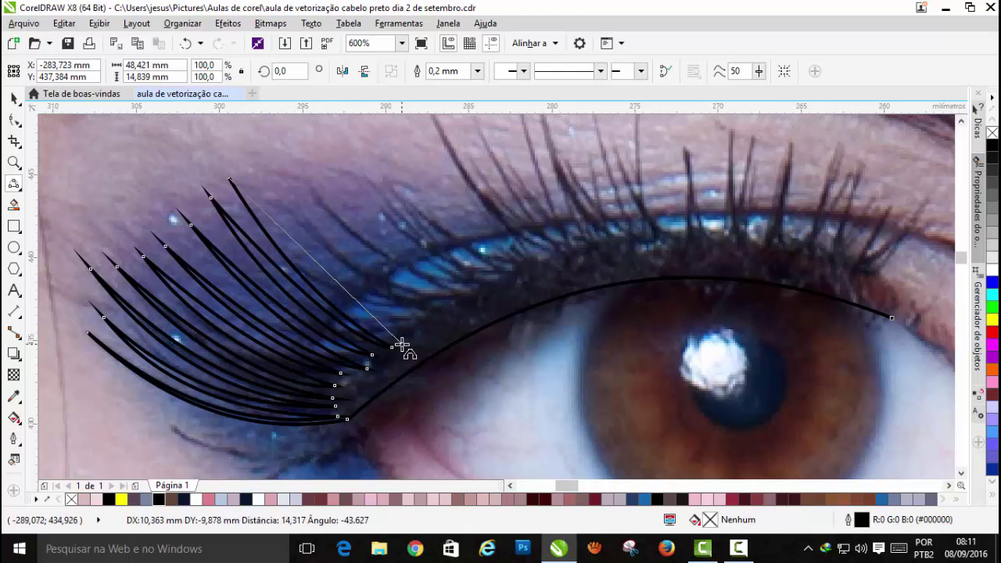
{"action": "left_click_drag", "start_coordinate": [401, 344], "coordinate": [403, 341]}
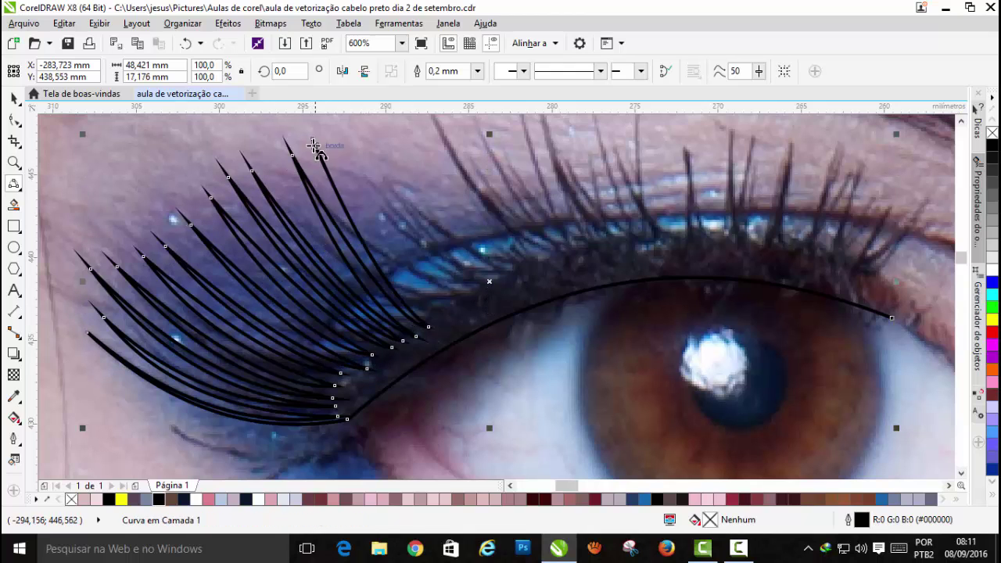
{"action": "left_click", "coordinate": [385, 229]}
{"action": "left_click_drag", "start_coordinate": [450, 312], "coordinate": [361, 108]}
{"action": "left_click", "coordinate": [398, 218]}
Step: Trace the upper lashes toward the middle of the left lid with connected three-point curves meeting at each lash tip
{"action": "left_click", "coordinate": [961, 121]}
{"action": "double_click", "coordinate": [961, 121]}
{"action": "left_click", "coordinate": [408, 262]}
{"action": "left_click_drag", "start_coordinate": [361, 159], "coordinate": [376, 176]}
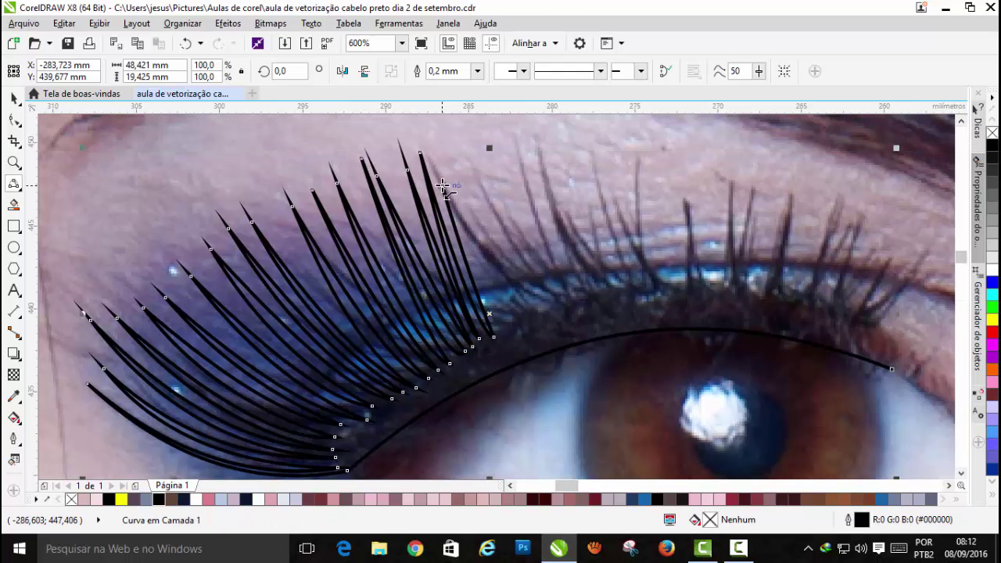
{"action": "left_click_drag", "start_coordinate": [542, 319], "coordinate": [494, 157]}
{"action": "left_click", "coordinate": [511, 241]}
{"action": "left_click_drag", "start_coordinate": [493, 156], "coordinate": [552, 317]}
{"action": "left_click", "coordinate": [521, 239]}
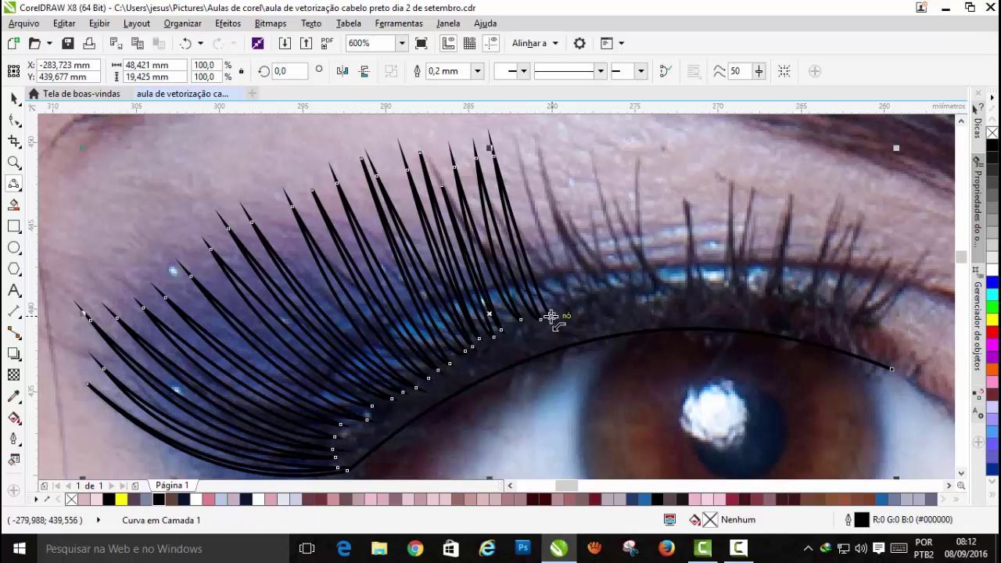
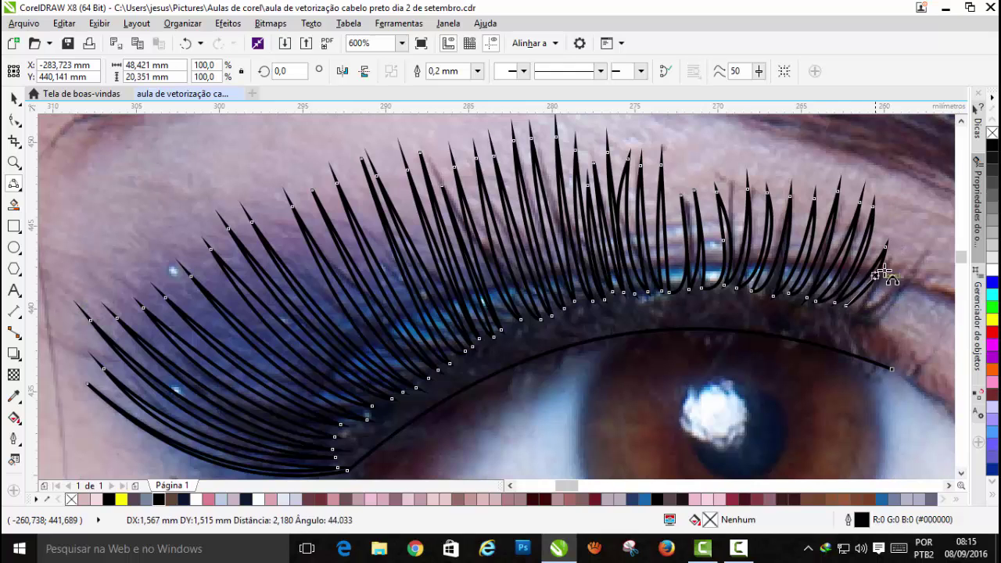
Step: Trace the last upper lashes at the left eye's inner end and close the outline against the lash line's starting curve
{"action": "left_click_drag", "start_coordinate": [884, 270], "coordinate": [895, 256]}
{"action": "left_click", "coordinate": [895, 256]}
{"action": "mouse_move", "coordinate": [895, 256]}
{"action": "left_mouse_down"}
{"action": "mouse_move", "coordinate": [854, 314]}
{"action": "mouse_move", "coordinate": [828, 271]}
{"action": "mouse_move", "coordinate": [828, 234]}
{"action": "left_mouse_up"}
{"action": "left_click", "coordinate": [850, 314]}
{"action": "left_click", "coordinate": [827, 233]}
{"action": "left_click_drag", "start_coordinate": [828, 233], "coordinate": [756, 321]}
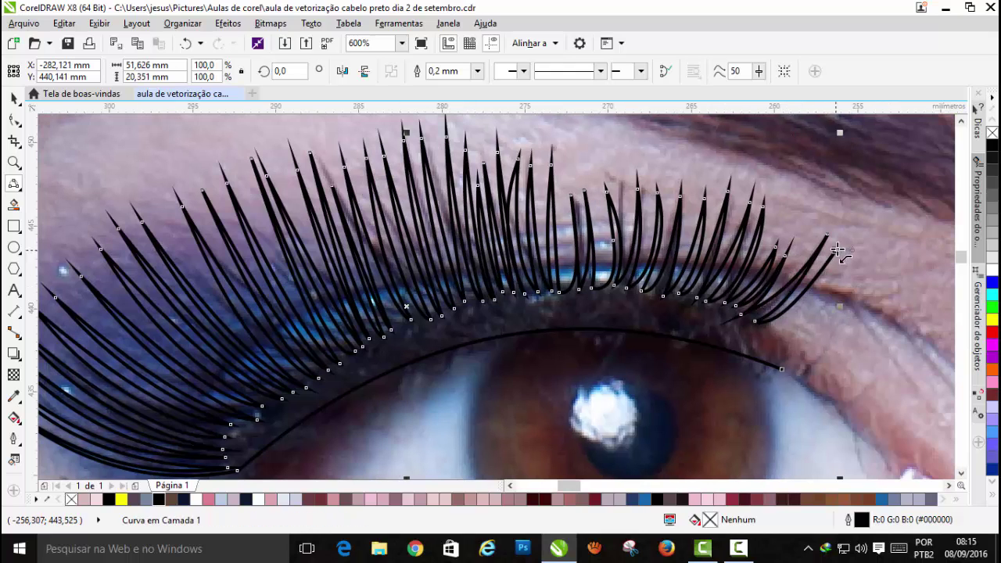
{"action": "left_click_drag", "start_coordinate": [837, 251], "coordinate": [745, 335]}
{"action": "left_click", "coordinate": [767, 344]}
Step: Fill the closed upper-lash shape of the left eye with black
{"action": "scroll", "coordinate": [790, 347], "scroll_direction": "down", "scroll_amount": 2}
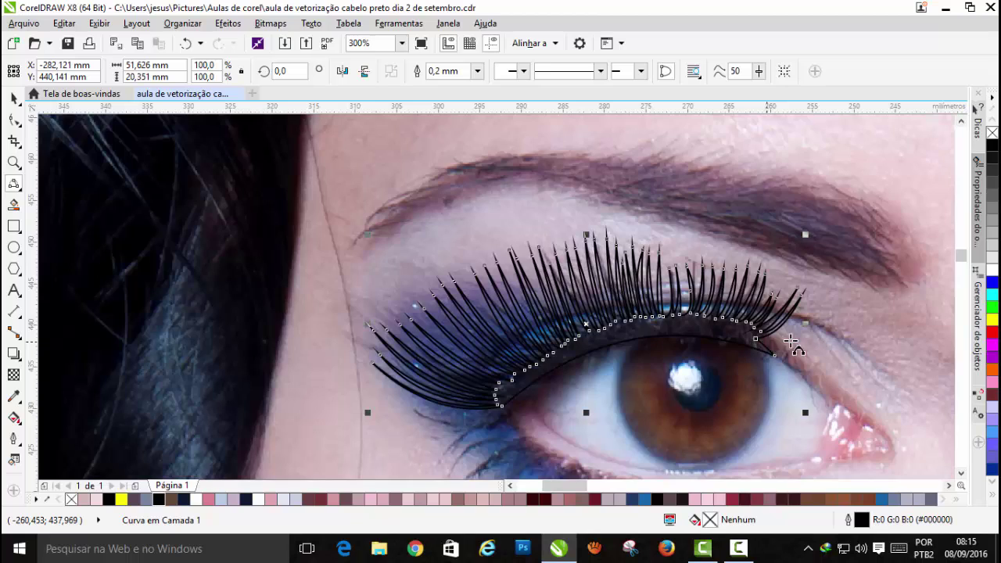
{"action": "left_click", "coordinate": [991, 152]}
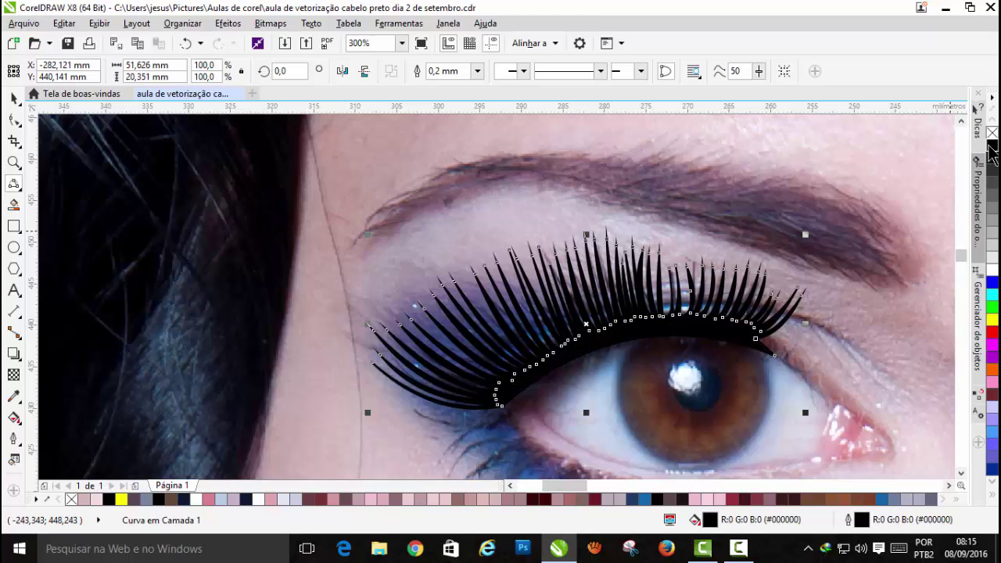
{"action": "scroll", "coordinate": [781, 342], "scroll_direction": "up", "scroll_amount": 2}
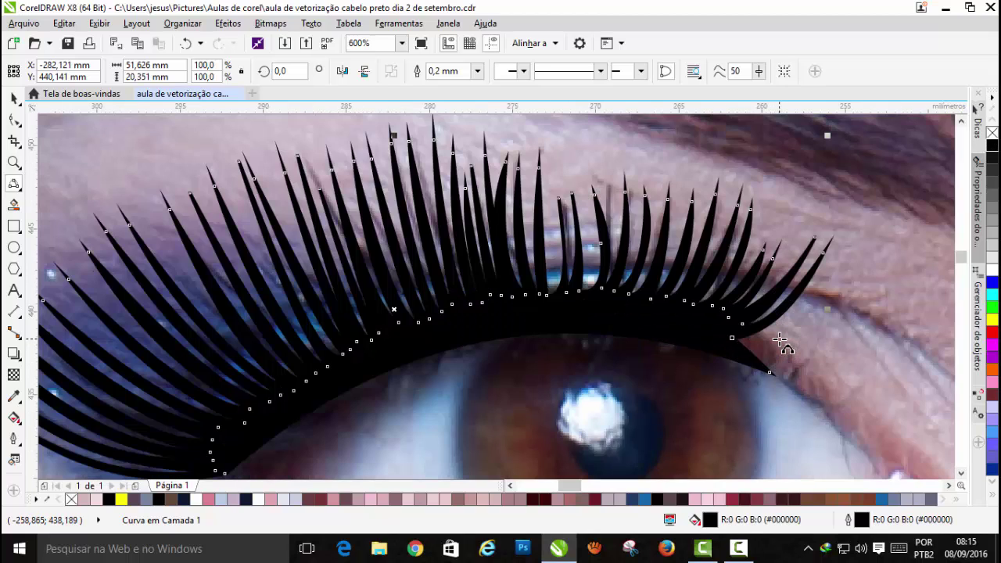
{"action": "scroll", "coordinate": [781, 342], "scroll_direction": "down", "scroll_amount": 1}
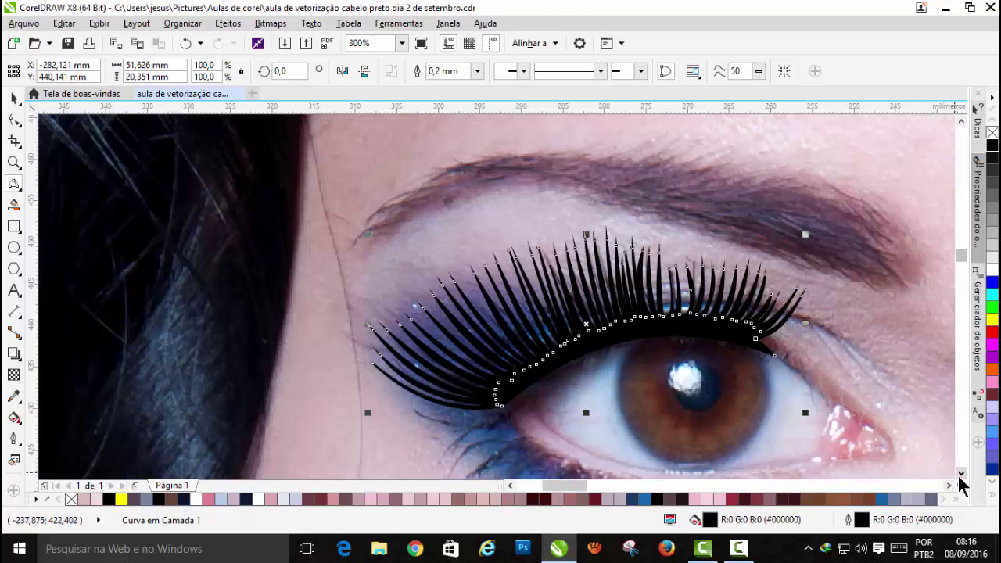
Step: Outline the first lower lashes below the left eye's outer corner with connected three-point curves, starting with one about 8.1 by 6.4 mm
{"action": "scroll", "coordinate": [961, 477], "scroll_direction": "down", "scroll_amount": 4}
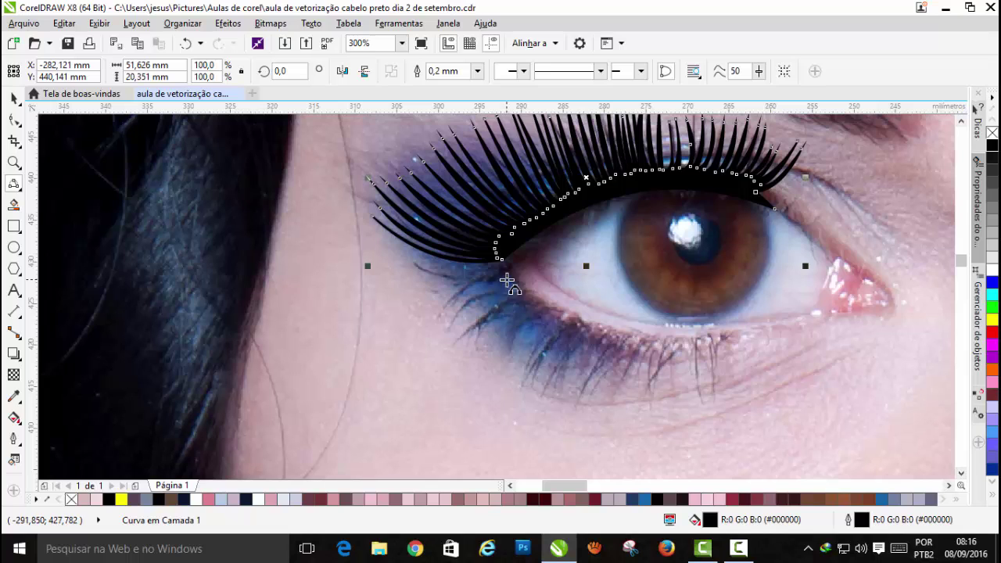
{"action": "scroll", "coordinate": [578, 316], "scroll_direction": "up", "scroll_amount": 1}
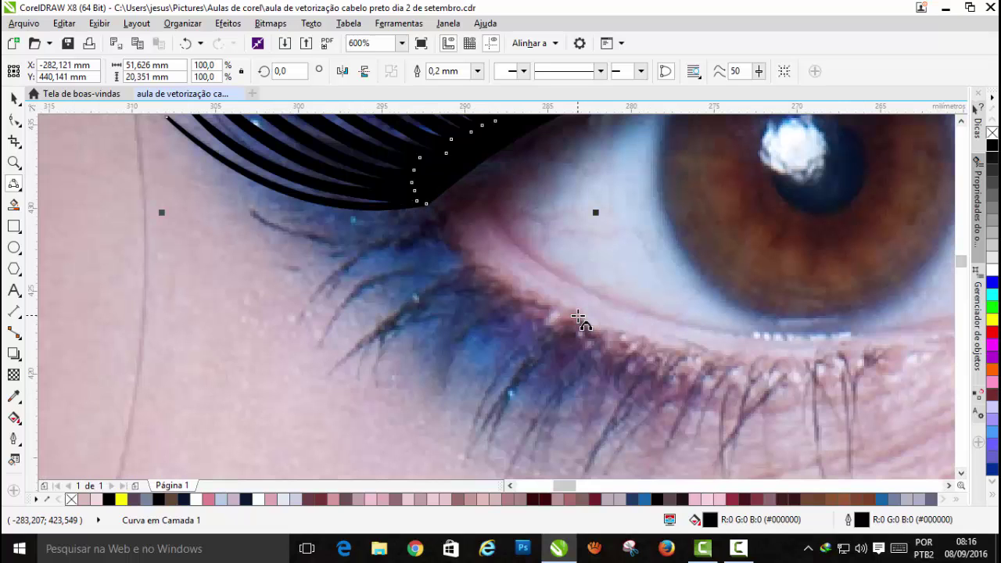
{"action": "left_click", "coordinate": [435, 221]}
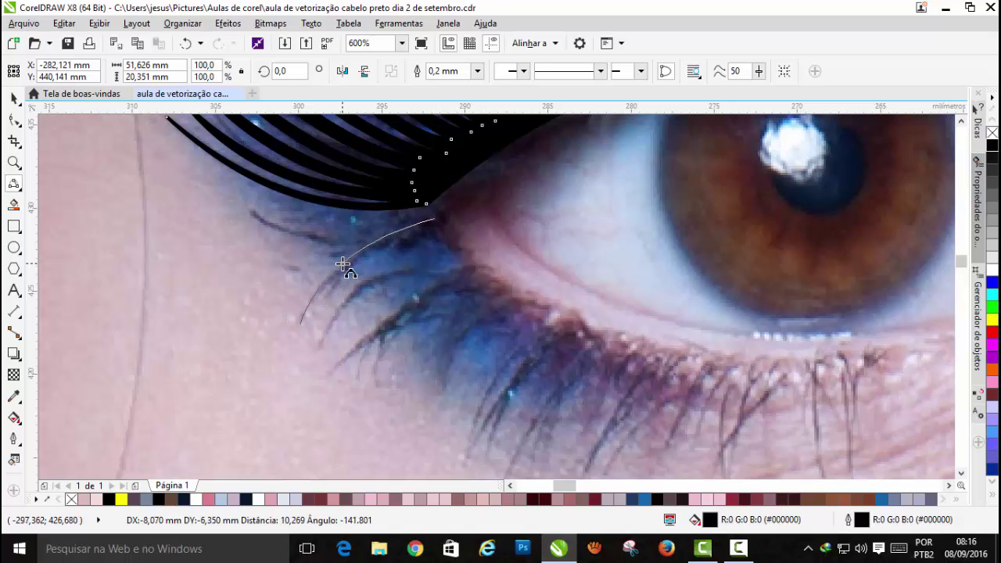
{"action": "left_click", "coordinate": [343, 264]}
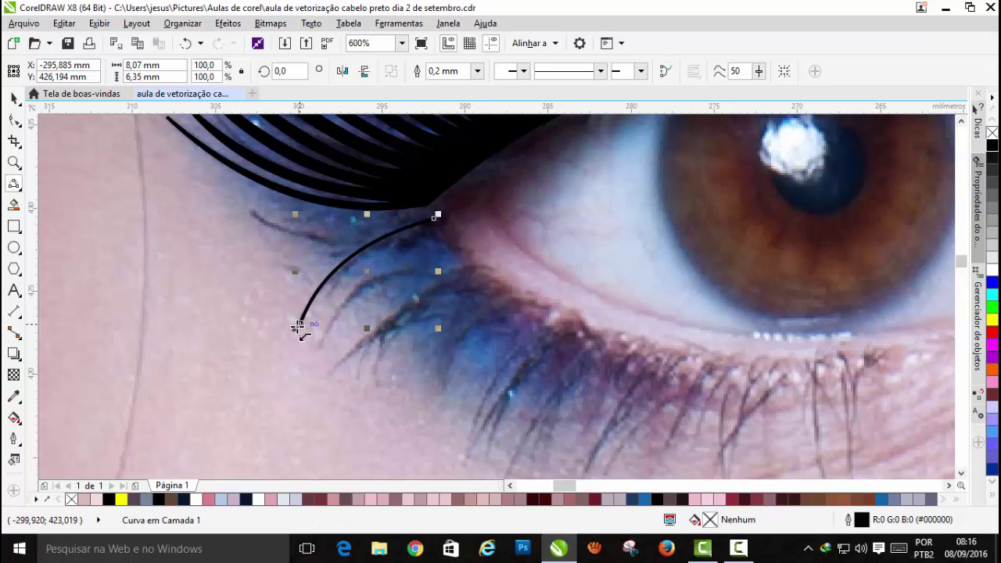
{"action": "mouse_move", "coordinate": [300, 323]}
{"action": "left_mouse_down"}
{"action": "mouse_move", "coordinate": [426, 232]}
{"action": "mouse_move", "coordinate": [319, 343]}
{"action": "mouse_move", "coordinate": [441, 245]}
{"action": "left_mouse_up"}
{"action": "left_click", "coordinate": [349, 262]}
{"action": "left_click", "coordinate": [356, 274]}
{"action": "left_click", "coordinate": [367, 275]}
{"action": "left_click_drag", "start_coordinate": [440, 245], "coordinate": [330, 352]}
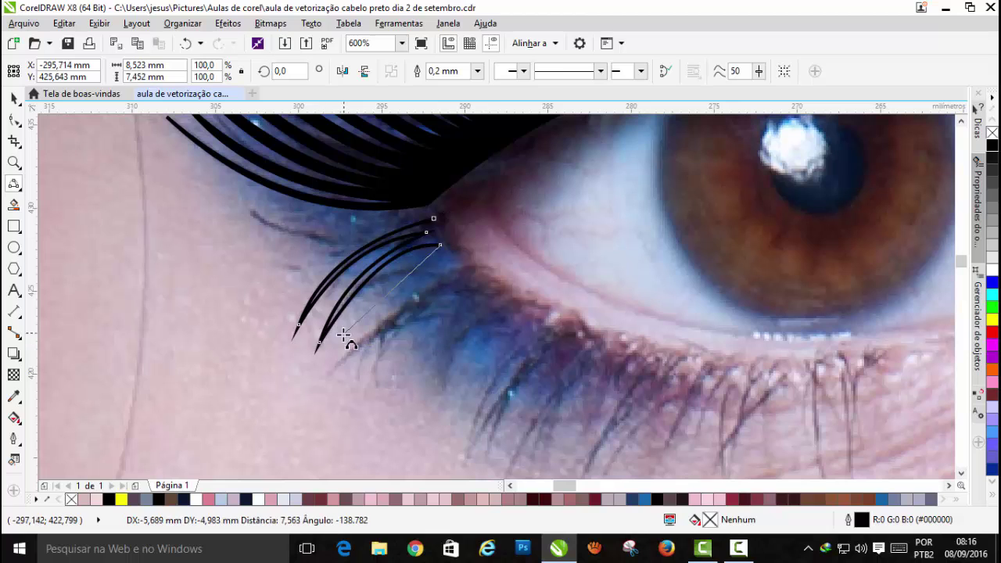
{"action": "left_click", "coordinate": [373, 280]}
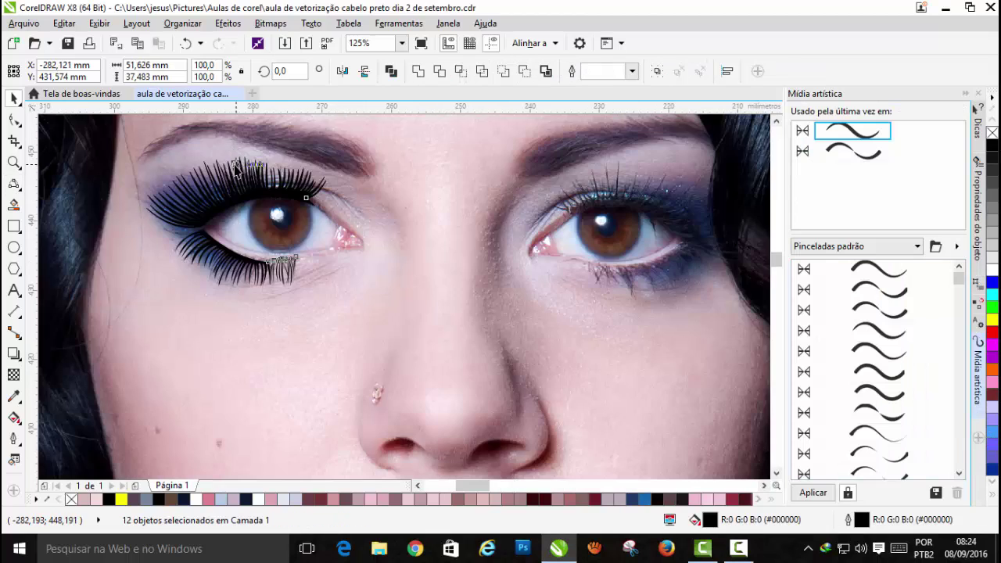
Step: Group the left eye's 12 lash objects and shift the group horizontally onto the vector portrait at X 137.879 mm
{"action": "scroll", "coordinate": [244, 171], "scroll_direction": "up", "scroll_amount": 3}
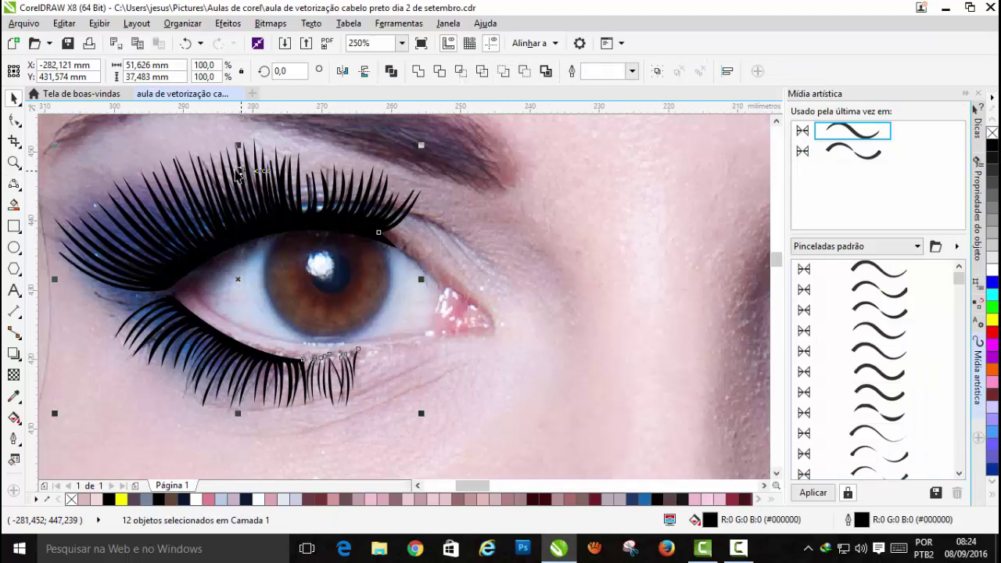
{"action": "right_click", "coordinate": [239, 226]}
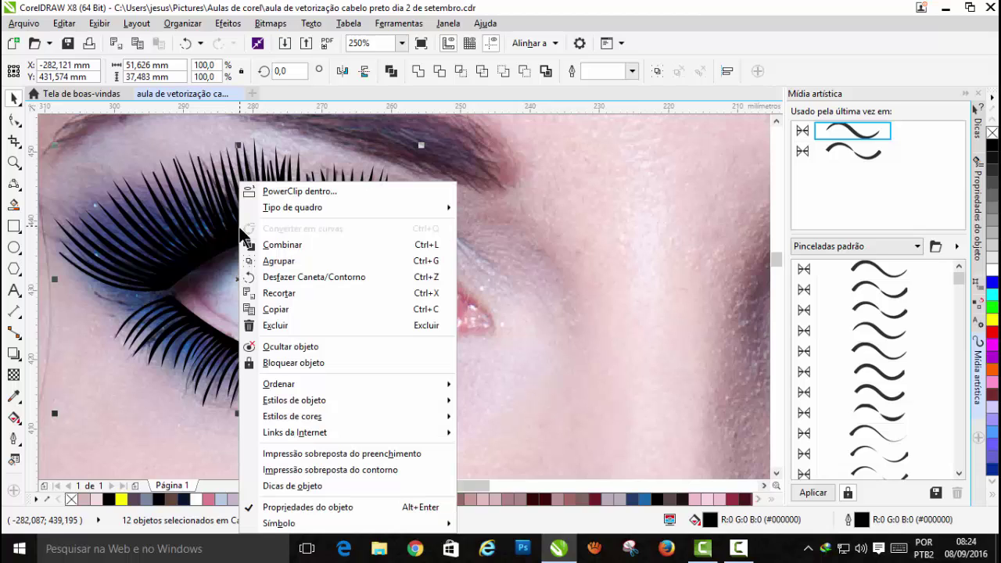
{"action": "left_click", "coordinate": [280, 262]}
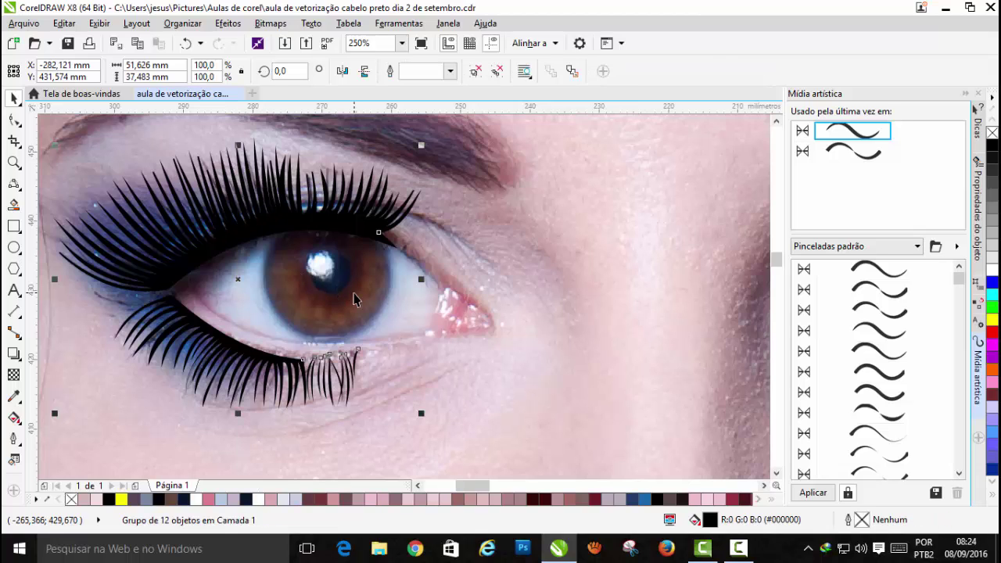
{"action": "key", "text": "Right"}
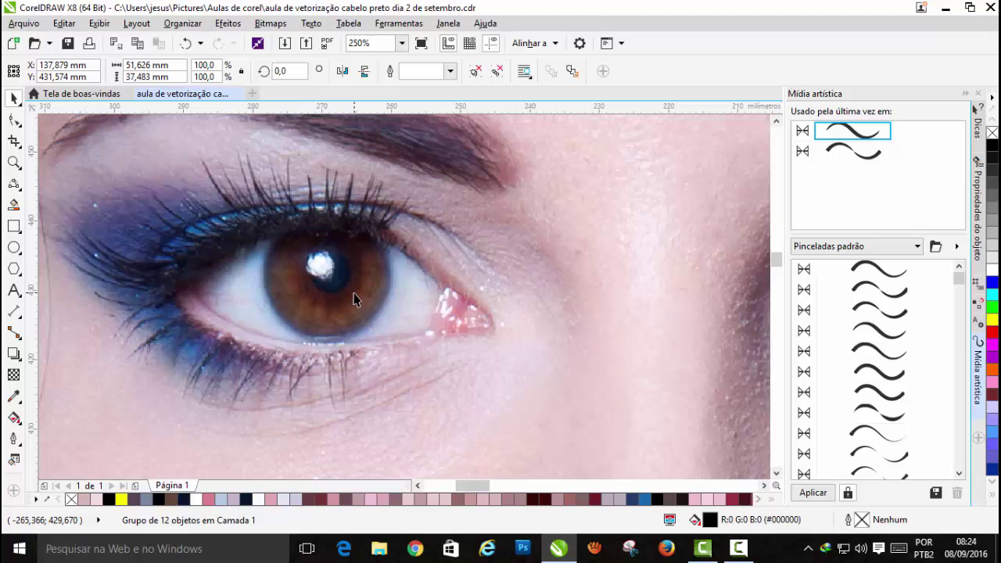
{"action": "scroll", "coordinate": [354, 300], "scroll_direction": "down", "scroll_amount": 3}
{"action": "scroll", "coordinate": [563, 293], "scroll_direction": "up", "scroll_amount": 2}
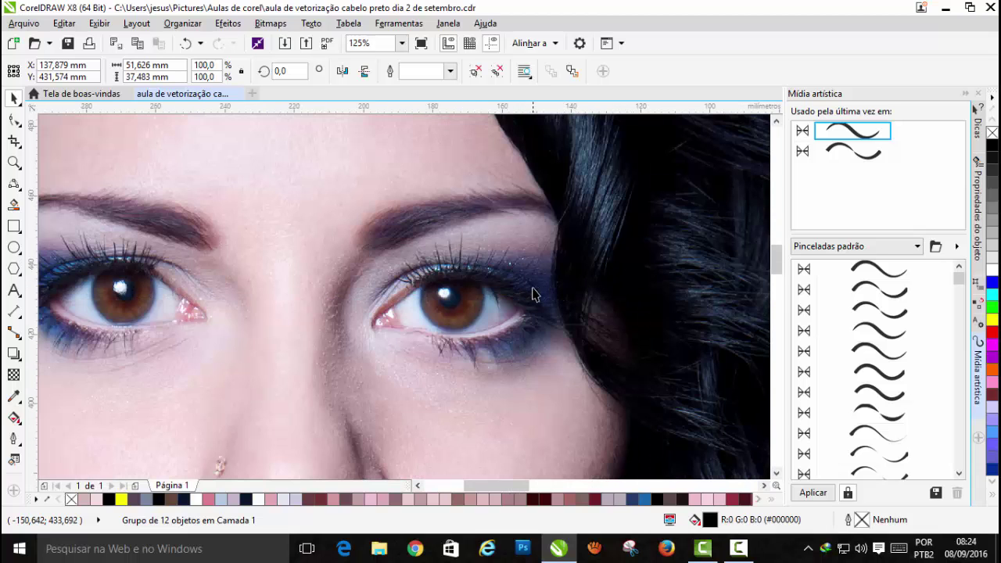
{"action": "scroll", "coordinate": [532, 294], "scroll_direction": "up", "scroll_amount": 1}
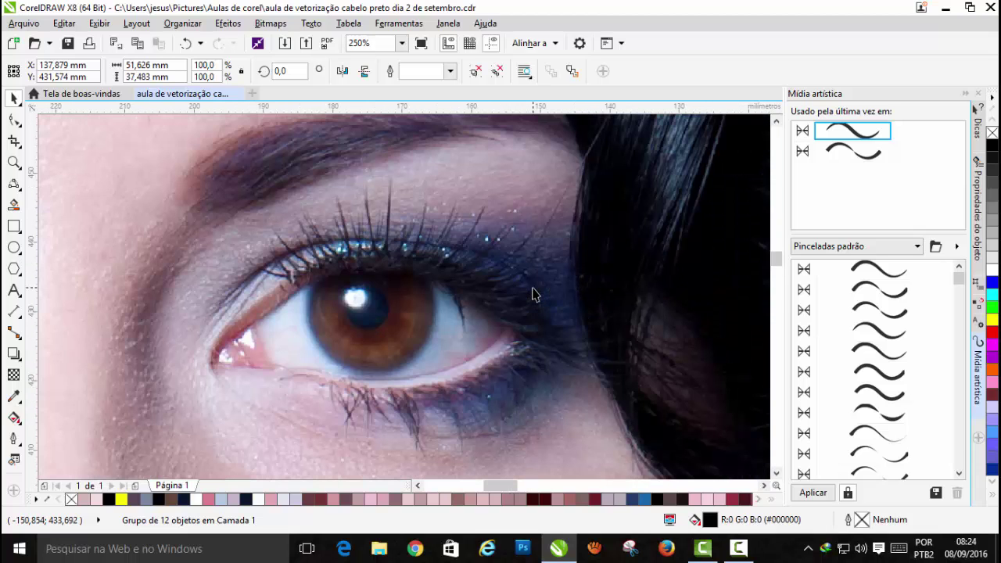
{"action": "left_click", "coordinate": [746, 546]}
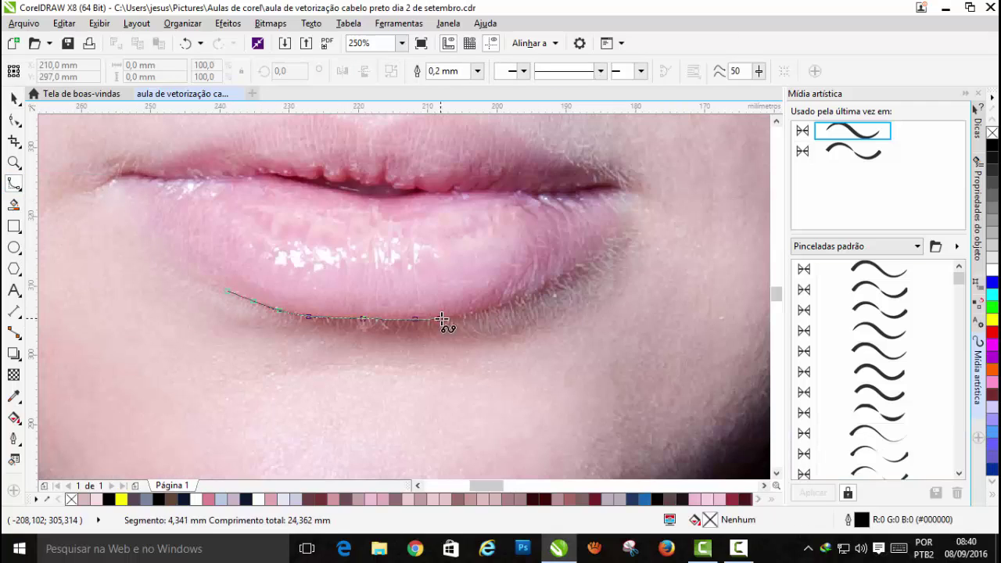
Step: Trace the shadow beneath the lower lip as a closed B-spline about 49.2 by 8.9 mm, filled with #805552, and place it on the vector face
{"action": "double_click", "coordinate": [227, 292]}
{"action": "key", "text": "F10"}
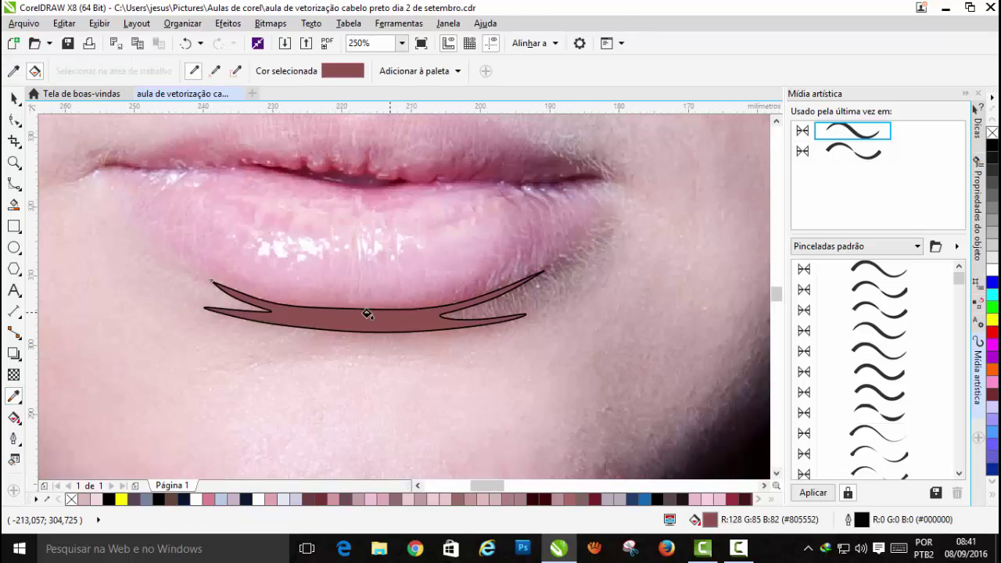
{"action": "scroll", "coordinate": [469, 301], "scroll_direction": "down", "scroll_amount": 2}
{"action": "scroll", "coordinate": [440, 282], "scroll_direction": "up", "scroll_amount": 2}
{"action": "scroll", "coordinate": [528, 275], "scroll_direction": "up", "scroll_amount": 3}
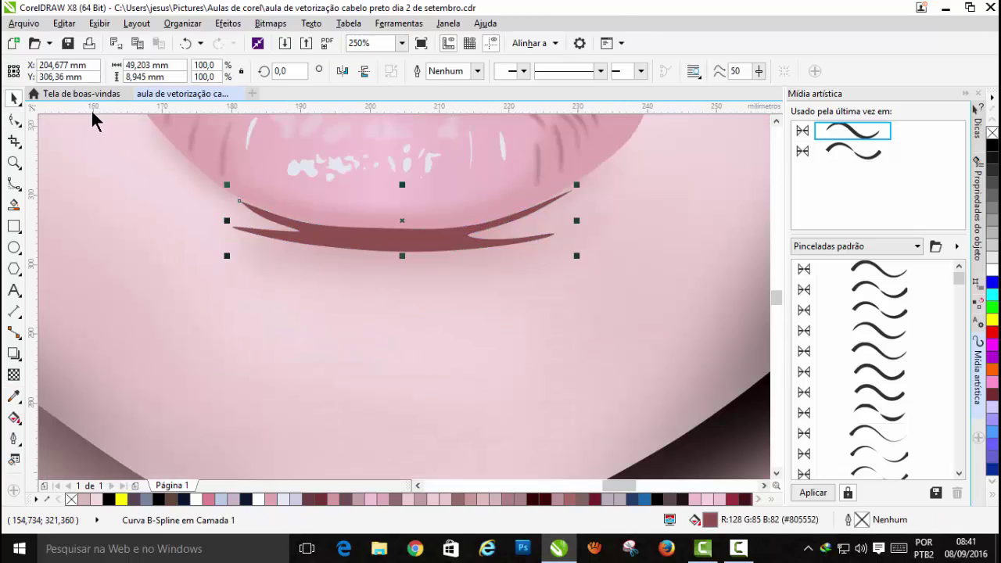
Step: Soften the lower-lip shadow as a blurred 300 dpi RGB bitmap and PowerClip it inside the vector face shape
{"action": "left_click", "coordinate": [273, 23]}
{"action": "left_click", "coordinate": [273, 23]}
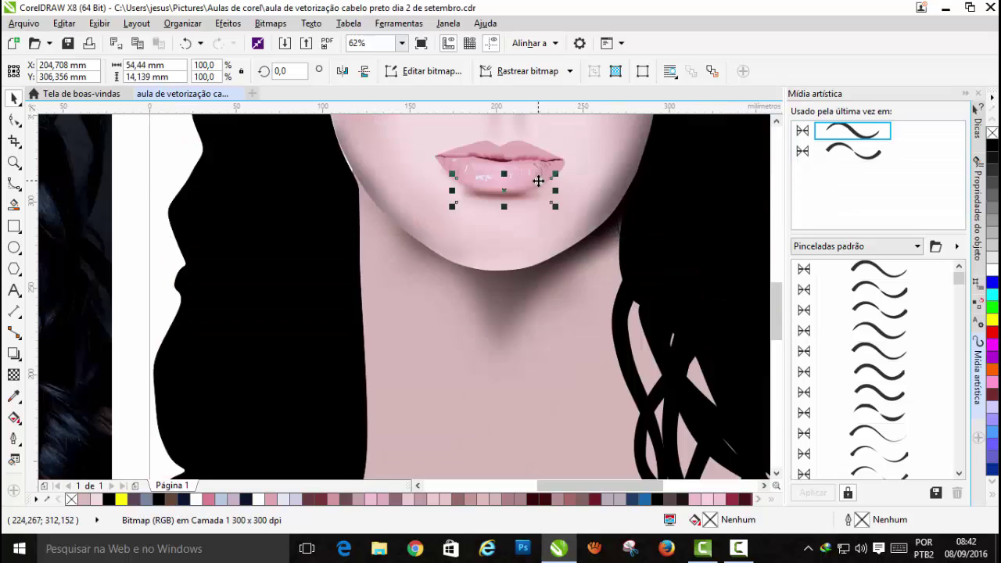
{"action": "scroll", "coordinate": [516, 258], "scroll_direction": "down", "scroll_amount": 2}
{"action": "scroll", "coordinate": [495, 339], "scroll_direction": "up", "scroll_amount": 3}
{"action": "left_click", "coordinate": [228, 23]}
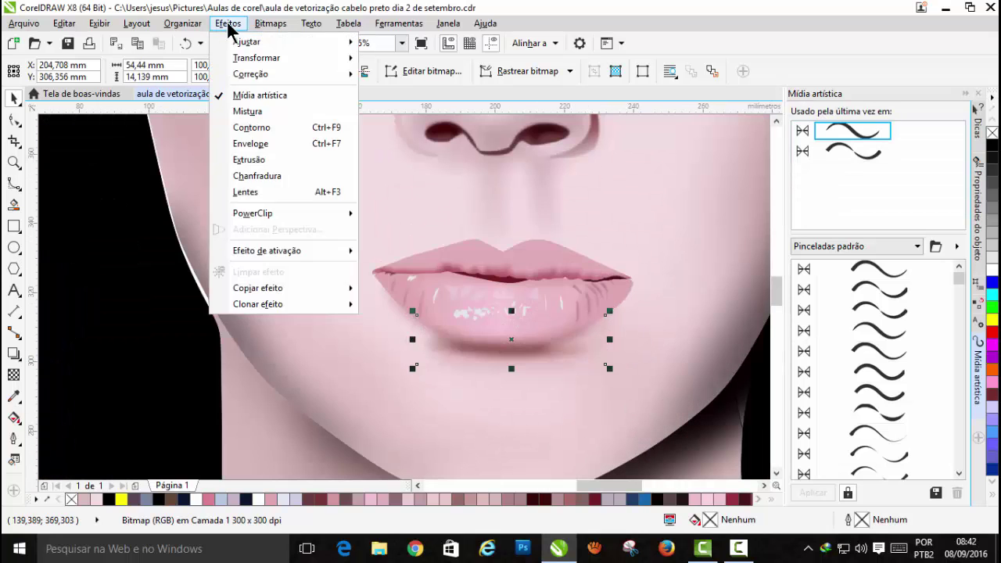
{"action": "left_click", "coordinate": [422, 214]}
{"action": "left_click", "coordinate": [553, 351]}
Step: Trace the shadow along the right side of the nose on the photo as a closed B-spline about 13 by 25.1 mm, filled with #94777C
{"action": "scroll", "coordinate": [554, 351], "scroll_direction": "down", "scroll_amount": 2}
{"action": "left_click", "coordinate": [716, 194]}
{"action": "key", "text": "F4"}
{"action": "scroll", "coordinate": [173, 298], "scroll_direction": "up", "scroll_amount": 3}
{"action": "left_click", "coordinate": [14, 183]}
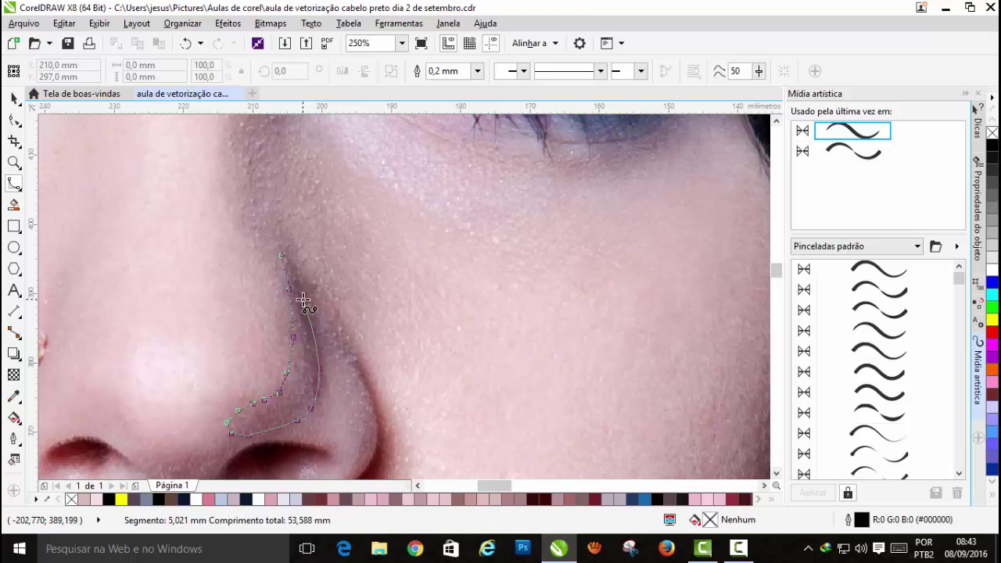
{"action": "left_click", "coordinate": [282, 256]}
{"action": "left_click", "coordinate": [13, 397]}
{"action": "scroll", "coordinate": [288, 387], "scroll_direction": "up", "scroll_amount": 1}
{"action": "left_click", "coordinate": [290, 358]}
{"action": "scroll", "coordinate": [290, 355], "scroll_direction": "down", "scroll_amount": 1}
Step: Remove the nose-side shadow's outline, place it on the vector nose at about X 213.1 mm and apply transparency
{"action": "right_click", "coordinate": [993, 132]}
{"action": "scroll", "coordinate": [133, 383], "scroll_direction": "down", "scroll_amount": 3}
{"action": "left_click_drag", "start_coordinate": [148, 377], "coordinate": [502, 258]}
{"action": "scroll", "coordinate": [515, 403], "scroll_direction": "up", "scroll_amount": 1}
{"action": "left_click", "coordinate": [14, 376]}
{"action": "left_click", "coordinate": [13, 98]}
{"action": "scroll", "coordinate": [602, 388], "scroll_direction": "down", "scroll_amount": 2}
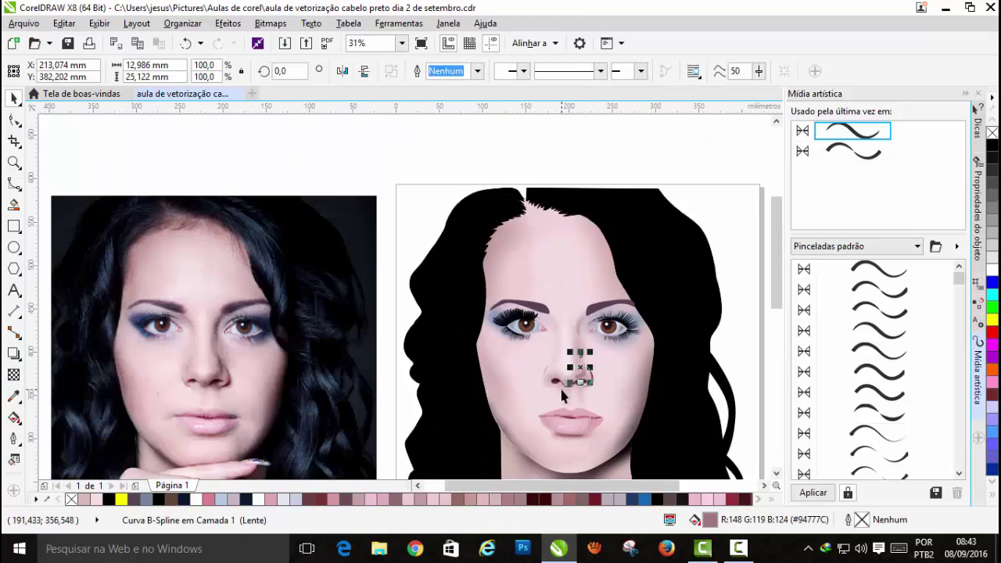
Step: Convert the nose-side shadow to a 300 dpi RGB bitmap and soften it with a Gaussian blur
{"action": "scroll", "coordinate": [560, 387], "scroll_direction": "up", "scroll_amount": 1}
{"action": "left_click", "coordinate": [270, 22]}
{"action": "mouse_move", "coordinate": [438, 337]}
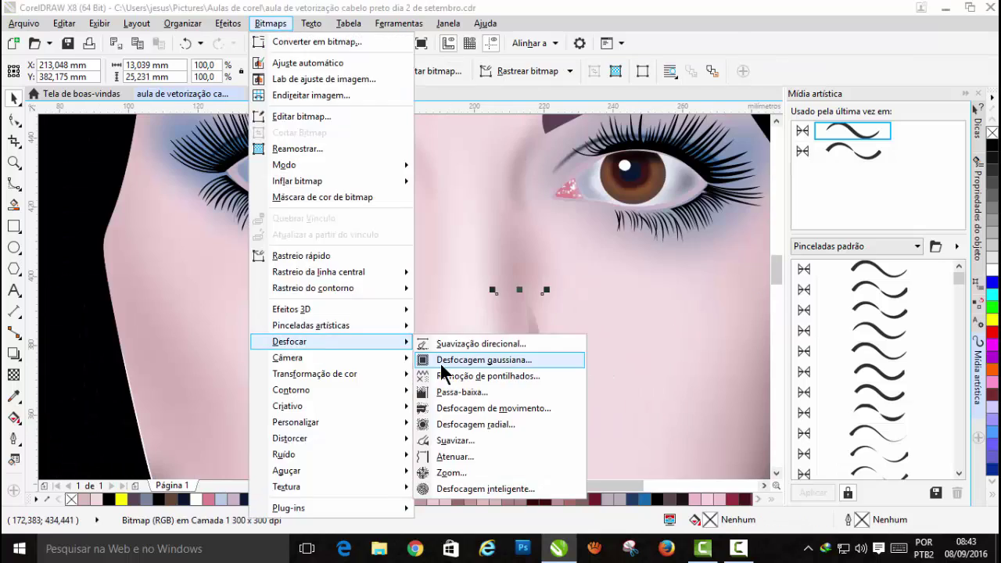
{"action": "left_click", "coordinate": [496, 358]}
{"action": "left_click", "coordinate": [576, 126]}
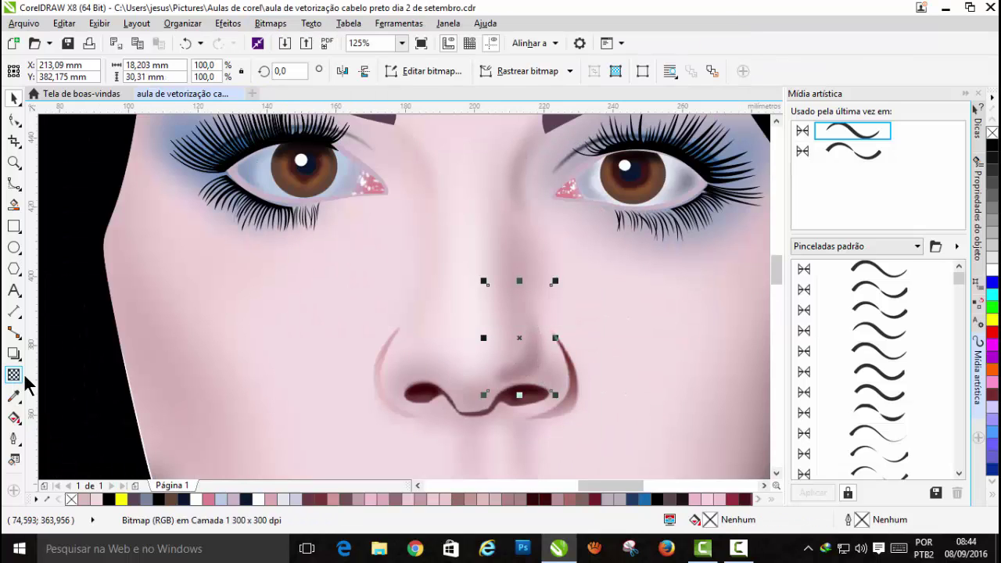
Step: Fade the blurred nose-side shadow with a linear transparency and PowerClip it inside the vector face shape
{"action": "left_click", "coordinate": [15, 376]}
{"action": "mouse_move", "coordinate": [592, 340]}
{"action": "left_mouse_down"}
{"action": "mouse_move", "coordinate": [456, 389]}
{"action": "mouse_move", "coordinate": [438, 436]}
{"action": "left_mouse_up"}
{"action": "left_click_drag", "start_coordinate": [592, 340], "coordinate": [534, 380]}
{"action": "left_click", "coordinate": [14, 71]}
{"action": "left_click", "coordinate": [228, 24]}
{"action": "mouse_move", "coordinate": [274, 214]}
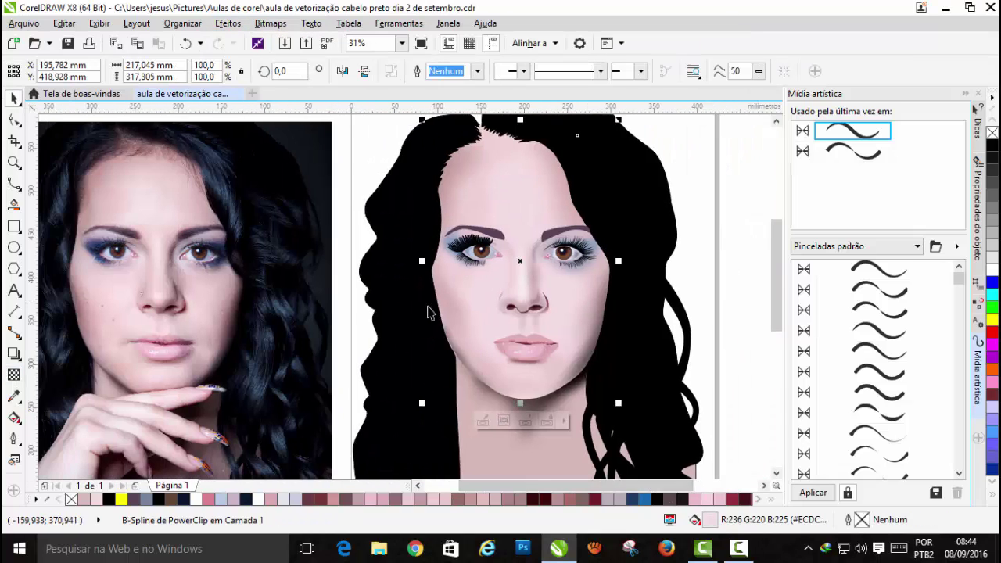
Step: Add a crease shadow filled with #806871 above the right nostril wing, fade it with an 80.3° linear transparency and convert it to a bitmap
{"action": "scroll", "coordinate": [224, 369], "scroll_direction": "up", "scroll_amount": 4}
{"action": "left_click", "coordinate": [275, 385]}
{"action": "left_click", "coordinate": [274, 334]}
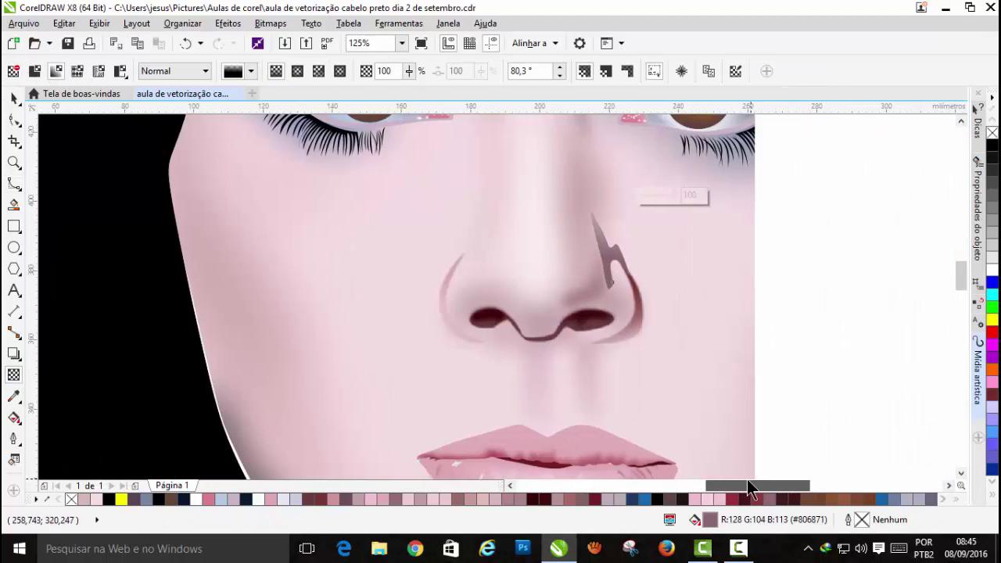
{"action": "left_click", "coordinate": [459, 350]}
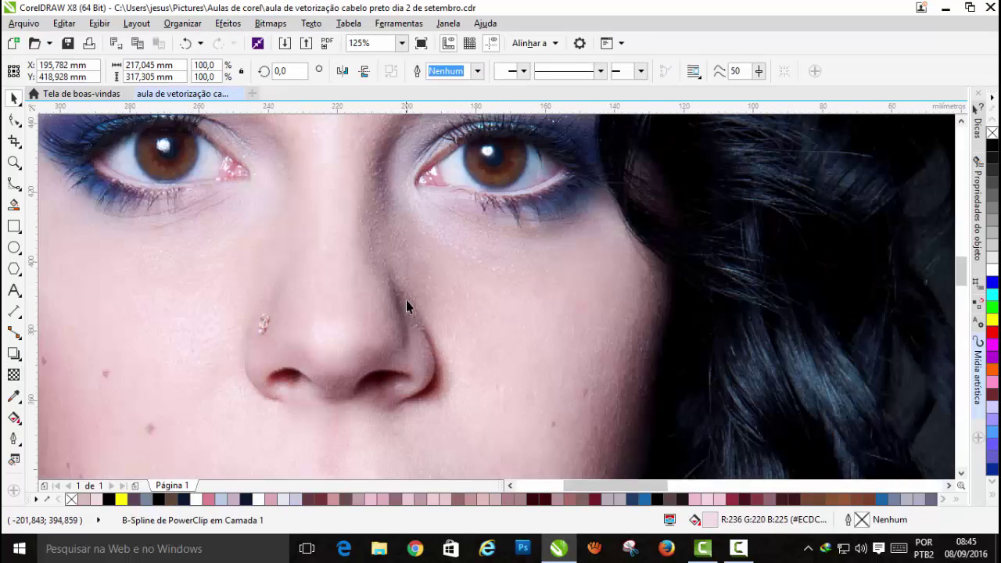
Step: Trace the dark crease beside the right nostril wing as a closed B-spline about 6 by 21.2 mm and narrow its upper tip
{"action": "left_click", "coordinate": [358, 228]}
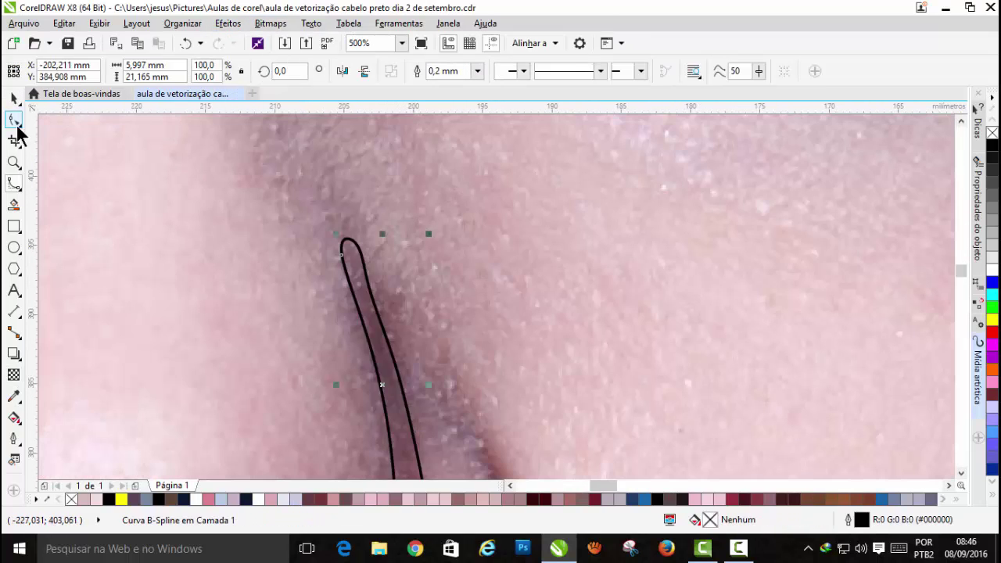
{"action": "left_click", "coordinate": [15, 121]}
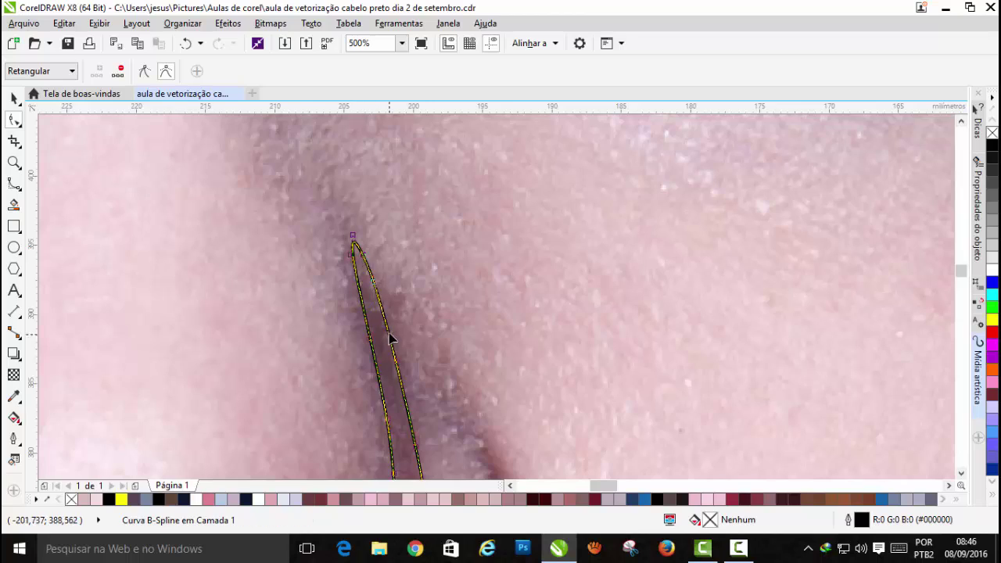
{"action": "scroll", "coordinate": [391, 329], "scroll_direction": "up", "scroll_amount": 1}
{"action": "left_click_drag", "start_coordinate": [384, 394], "coordinate": [383, 393]}
Step: Fill the narrow nose crease with #564346, remove its outline and shift it horizontally onto the vector nose
{"action": "left_click", "coordinate": [15, 397]}
{"action": "left_click", "coordinate": [350, 357]}
{"action": "left_click", "coordinate": [352, 360]}
{"action": "left_click", "coordinate": [14, 99]}
{"action": "right_click", "coordinate": [71, 499]}
{"action": "scroll", "coordinate": [469, 277], "scroll_direction": "down", "scroll_amount": 5}
{"action": "left_click_drag", "start_coordinate": [455, 291], "coordinate": [818, 291]}
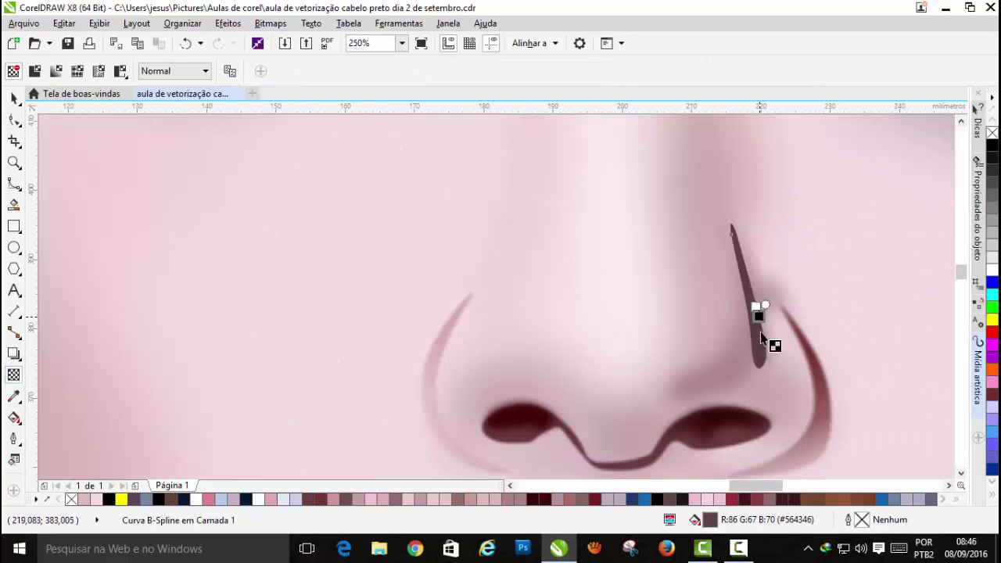
Step: Turn the narrow nose crease into a Gaussian-blurred 300 dpi RGB bitmap and fade it with a linear transparency
{"action": "left_click", "coordinate": [270, 23]}
{"action": "left_click", "coordinate": [279, 44]}
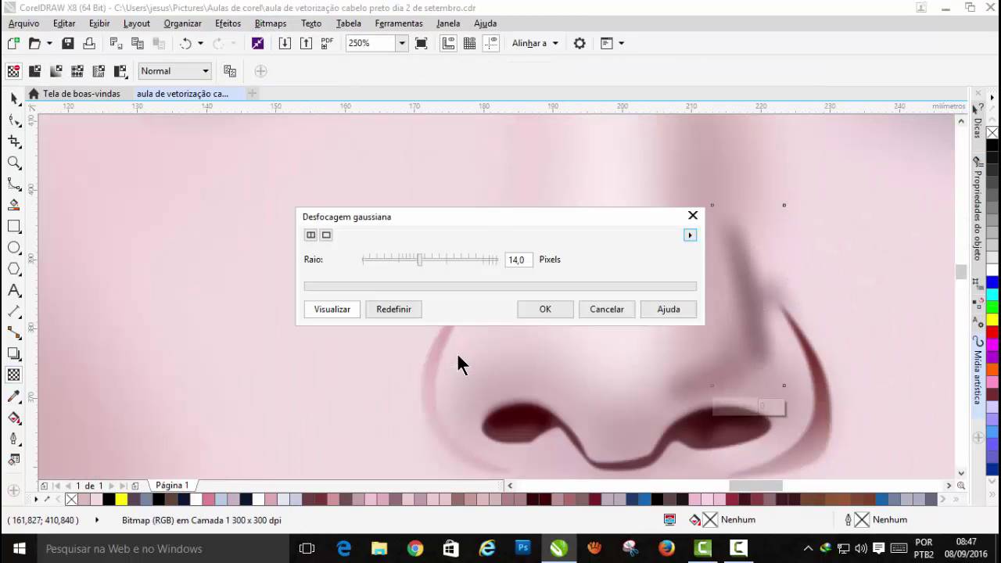
{"action": "left_click_drag", "start_coordinate": [403, 94], "coordinate": [403, 93]}
{"action": "left_click", "coordinate": [534, 144]}
{"action": "left_click", "coordinate": [14, 374]}
{"action": "mouse_move", "coordinate": [771, 372]}
{"action": "left_mouse_down"}
{"action": "mouse_move", "coordinate": [709, 204]}
{"action": "mouse_move", "coordinate": [722, 202]}
{"action": "left_mouse_up"}
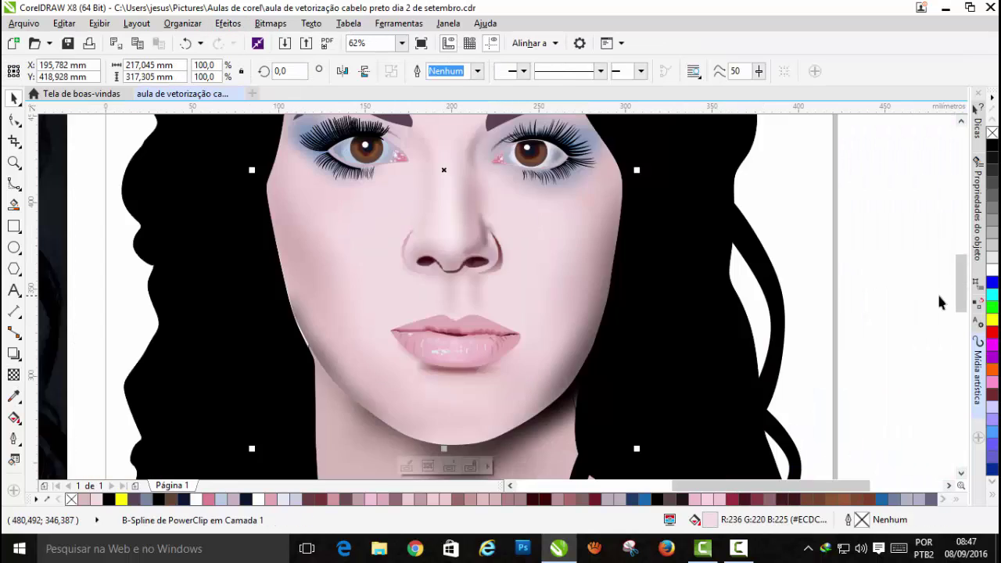
Step: Trace the cheek shadow beside the right of the nose as a closed B-spline about 46 by 66.8 mm, filled with RGB 202, 176, 177 and no outline
{"action": "scroll", "coordinate": [937, 291], "scroll_direction": "down", "scroll_amount": 3}
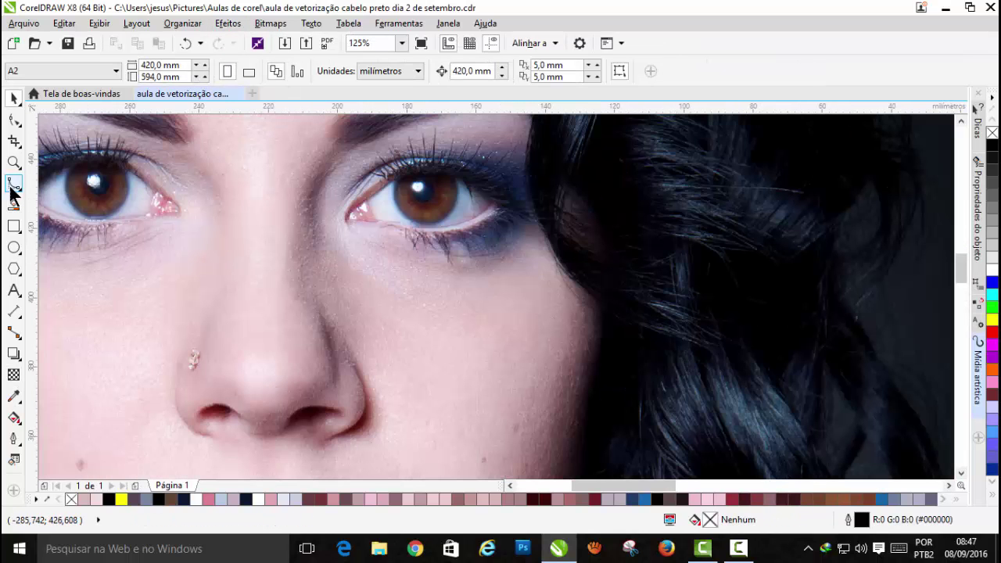
{"action": "left_click", "coordinate": [13, 186]}
{"action": "left_click_drag", "start_coordinate": [316, 190], "coordinate": [413, 300]}
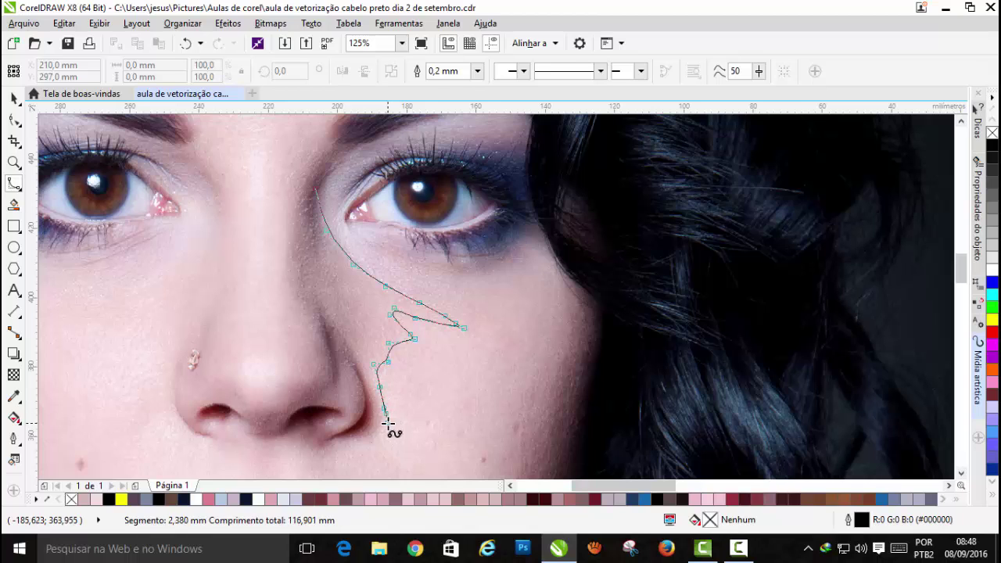
{"action": "left_click", "coordinate": [313, 187]}
{"action": "left_click", "coordinate": [14, 396]}
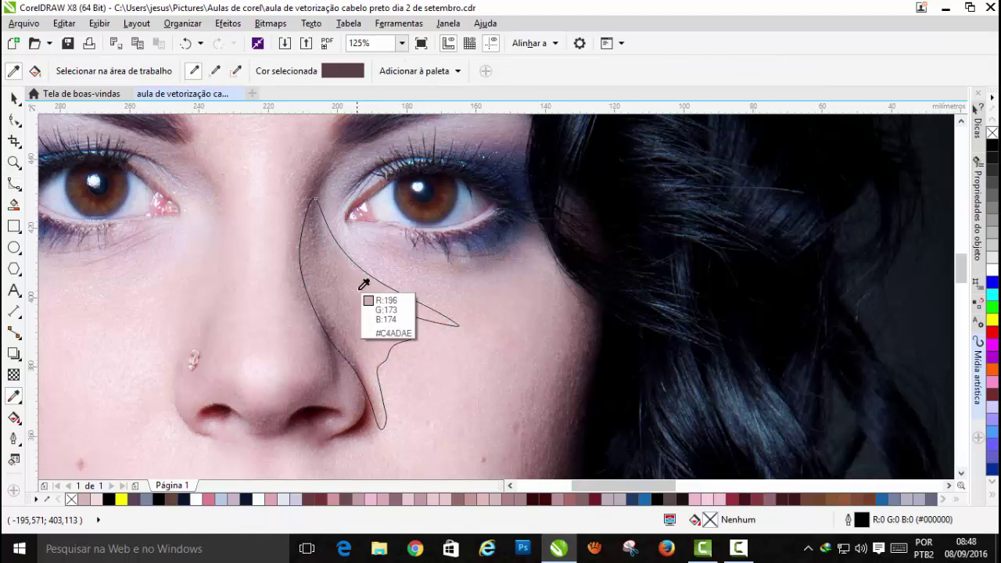
{"action": "left_click", "coordinate": [365, 285]}
{"action": "left_click", "coordinate": [352, 313]}
{"action": "right_click", "coordinate": [71, 499]}
{"action": "left_click", "coordinate": [510, 485]}
Step: Trace a jagged cheek shadow beside the left of the nose, fill it with RGB 216, 194, 196 and place both cheek shadows on the vector face
{"action": "left_click", "coordinate": [14, 183]}
{"action": "left_click", "coordinate": [384, 192]}
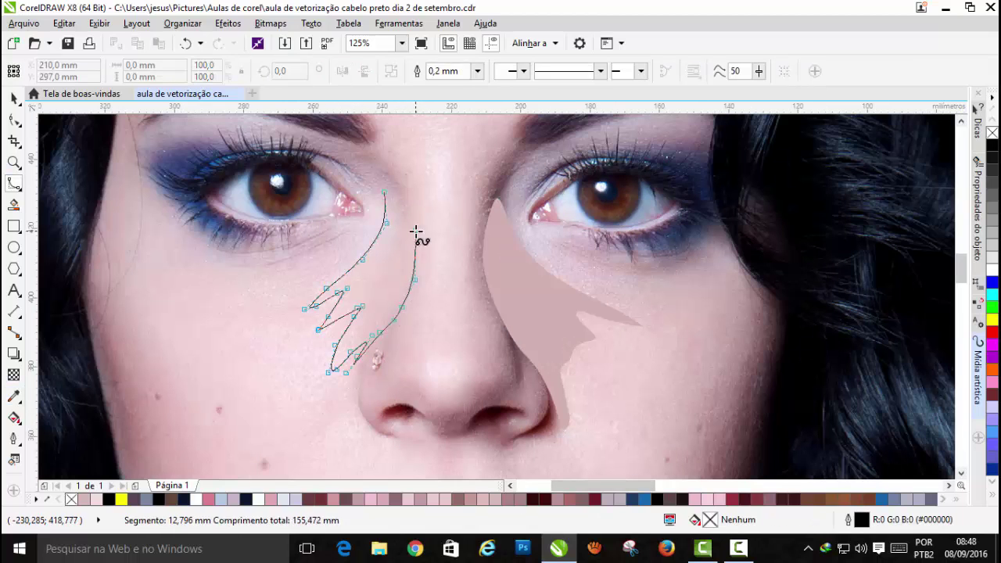
{"action": "scroll", "coordinate": [416, 232], "scroll_direction": "down", "scroll_amount": 3}
{"action": "scroll", "coordinate": [420, 222], "scroll_direction": "up", "scroll_amount": 4}
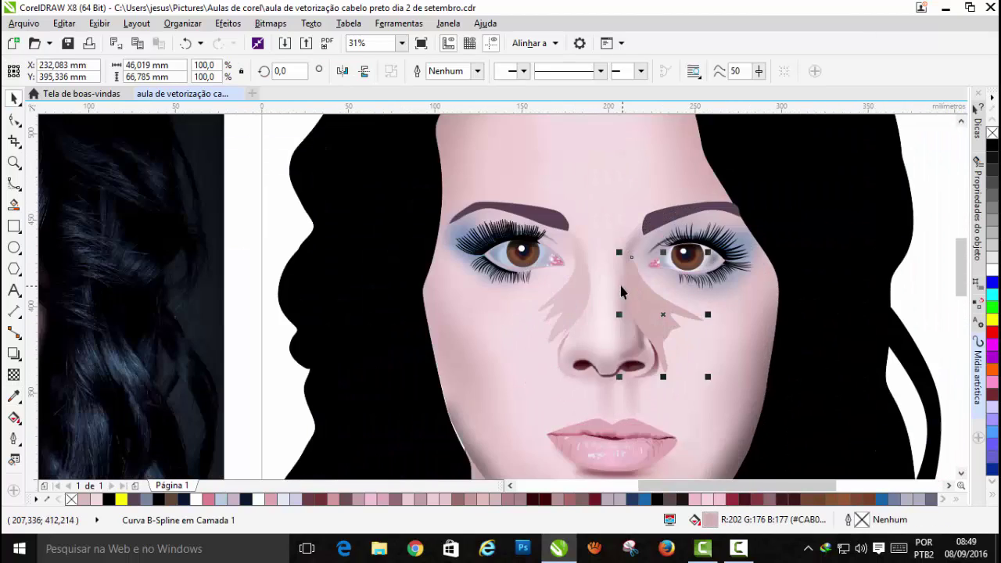
Step: Fade both cheek shadows with linear transparencies, setting the left one at 9°
{"action": "left_click", "coordinate": [14, 375]}
{"action": "scroll", "coordinate": [655, 301], "scroll_direction": "up", "scroll_amount": 1}
{"action": "left_click_drag", "start_coordinate": [666, 316], "coordinate": [578, 248]}
{"action": "left_click", "coordinate": [479, 309]}
{"action": "left_click_drag", "start_coordinate": [464, 299], "coordinate": [526, 281]}
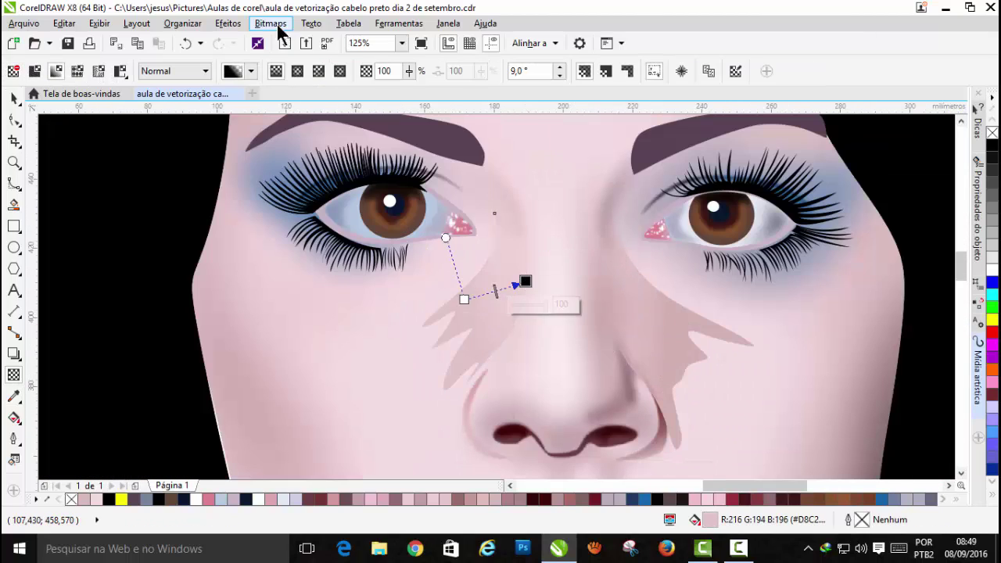
Step: Convert the left cheek shadow to a 300 dpi RGB bitmap and soften it with a Gaussian blur
{"action": "left_click", "coordinate": [278, 25]}
{"action": "left_click", "coordinate": [305, 40]}
{"action": "left_click", "coordinate": [465, 354]}
{"action": "left_click", "coordinate": [271, 25]}
{"action": "left_click", "coordinate": [493, 341]}
{"action": "left_click_drag", "start_coordinate": [503, 222], "coordinate": [271, 14]}
{"action": "left_click_drag", "start_coordinate": [185, 53], "coordinate": [206, 53]}
{"action": "left_click", "coordinate": [317, 101]}
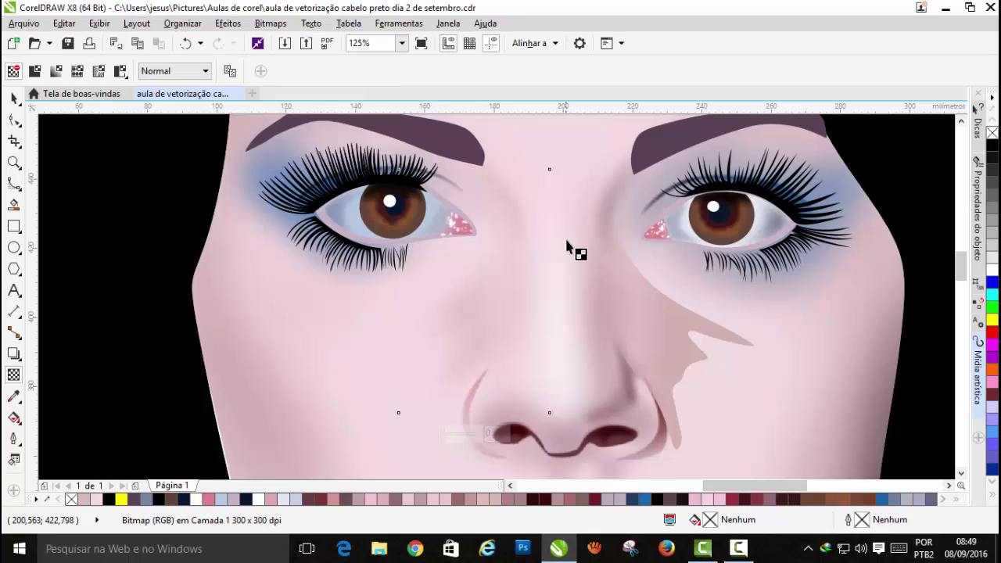
Step: Fade the blurred left cheek shadow with a linear transparency and PowerClip it inside the vector face shape
{"action": "scroll", "coordinate": [567, 241], "scroll_direction": "down", "scroll_amount": 2}
{"action": "scroll", "coordinate": [515, 233], "scroll_direction": "up", "scroll_amount": 1}
{"action": "left_click_drag", "start_coordinate": [586, 263], "coordinate": [516, 292]}
{"action": "left_click", "coordinate": [228, 23]}
{"action": "mouse_move", "coordinate": [272, 215]}
{"action": "left_click", "coordinate": [438, 217]}
{"action": "left_click", "coordinate": [508, 313]}
{"action": "left_click", "coordinate": [930, 241]}
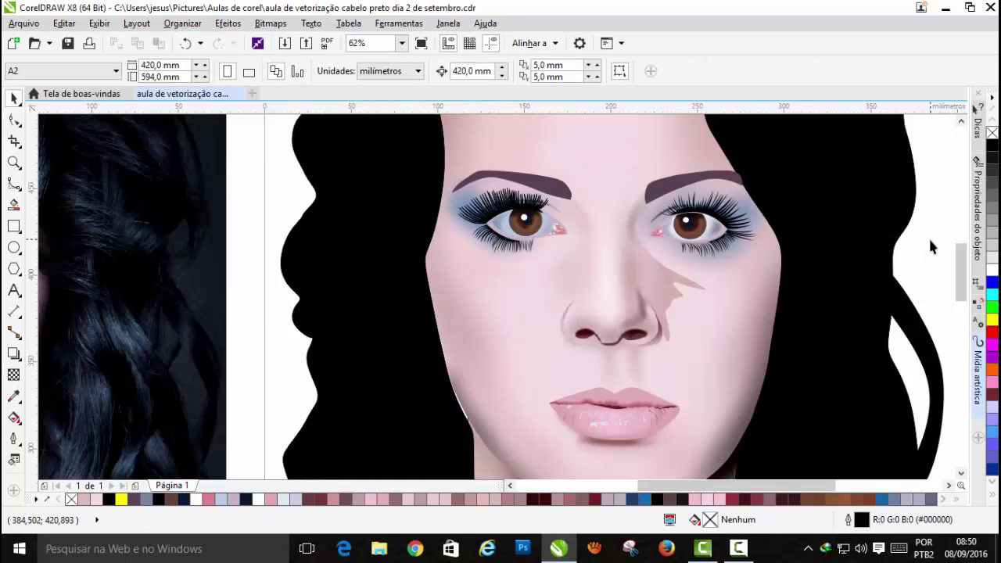
Step: Convert the right cheek shadow to a 300 dpi RGB bitmap and apply a Gaussian blur with a 51-pixel radius
{"action": "left_click", "coordinate": [14, 375]}
{"action": "left_click", "coordinate": [673, 299]}
{"action": "left_click", "coordinate": [271, 25]}
{"action": "left_click", "coordinate": [305, 41]}
{"action": "left_click", "coordinate": [465, 354]}
{"action": "left_click", "coordinate": [269, 26]}
{"action": "left_click", "coordinate": [493, 342]}
{"action": "left_click_drag", "start_coordinate": [503, 222], "coordinate": [302, 60]}
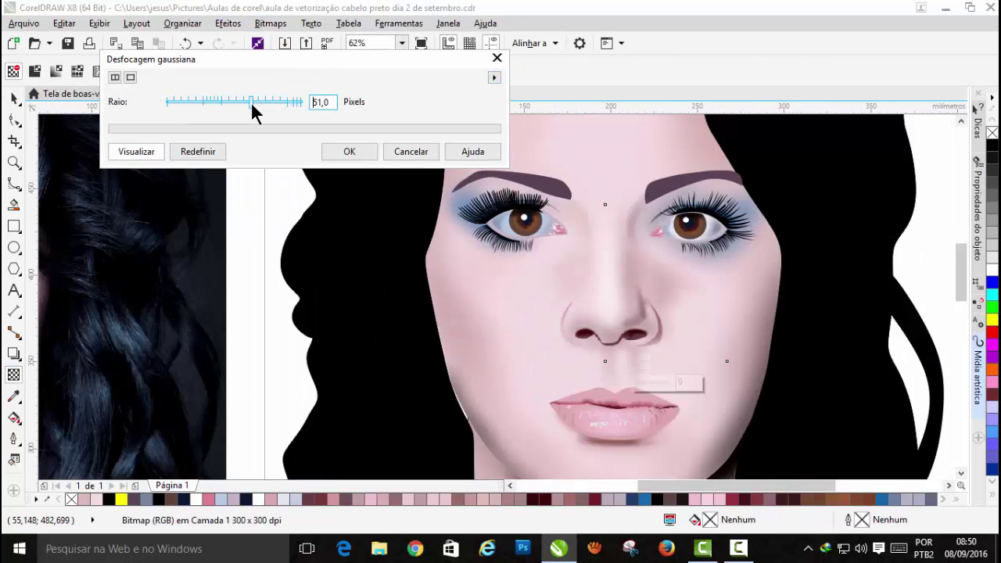
{"action": "left_click", "coordinate": [336, 151]}
Step: Fade the blurred right cheek shadow with a -19.5° linear transparency and PowerClip it inside the vector face shape
{"action": "scroll", "coordinate": [415, 169], "scroll_direction": "down", "scroll_amount": 1}
{"action": "scroll", "coordinate": [528, 215], "scroll_direction": "up", "scroll_amount": 1}
{"action": "left_click_drag", "start_coordinate": [541, 230], "coordinate": [615, 264]}
{"action": "left_click", "coordinate": [227, 24]}
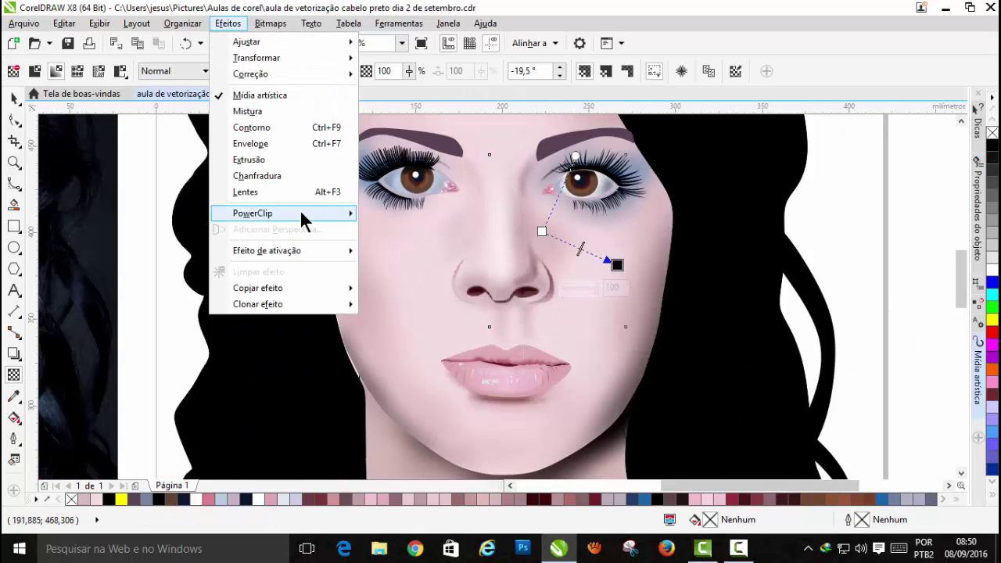
{"action": "mouse_move", "coordinate": [302, 215]}
{"action": "left_click", "coordinate": [438, 217]}
{"action": "left_click", "coordinate": [563, 313]}
{"action": "left_click", "coordinate": [919, 243]}
Step: Outline the shadow along the photo's right outer cheek and jaw as a closed B-spline about 95.6 by 173.8 mm
{"action": "scroll", "coordinate": [939, 266], "scroll_direction": "down", "scroll_amount": 1}
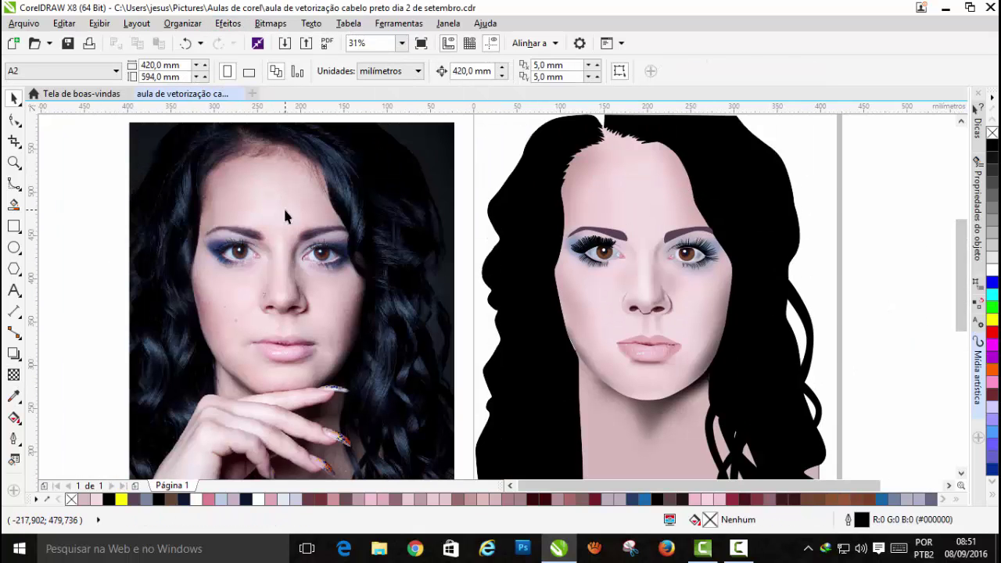
{"action": "scroll", "coordinate": [314, 321], "scroll_direction": "up", "scroll_amount": 2}
{"action": "left_click_drag", "start_coordinate": [962, 278], "coordinate": [961, 277]}
{"action": "left_click", "coordinate": [14, 184]}
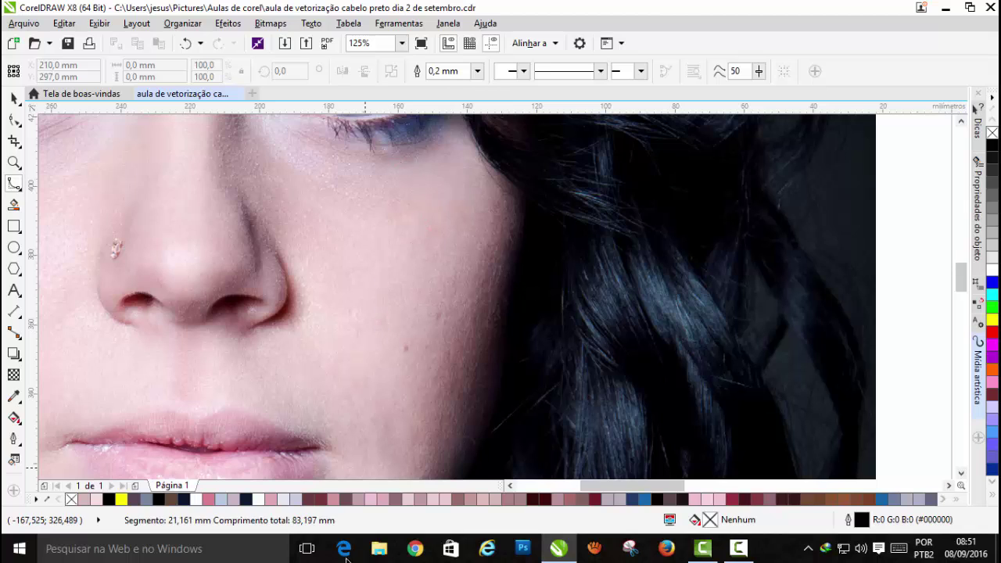
{"action": "left_click", "coordinate": [303, 466]}
{"action": "left_click", "coordinate": [540, 344]}
{"action": "left_click", "coordinate": [559, 244]}
{"action": "left_click", "coordinate": [566, 176]}
{"action": "left_click", "coordinate": [511, 147]}
{"action": "left_click", "coordinate": [393, 250]}
{"action": "scroll", "coordinate": [453, 140], "scroll_direction": "down", "scroll_amount": 1}
{"action": "scroll", "coordinate": [372, 298], "scroll_direction": "up", "scroll_amount": 1}
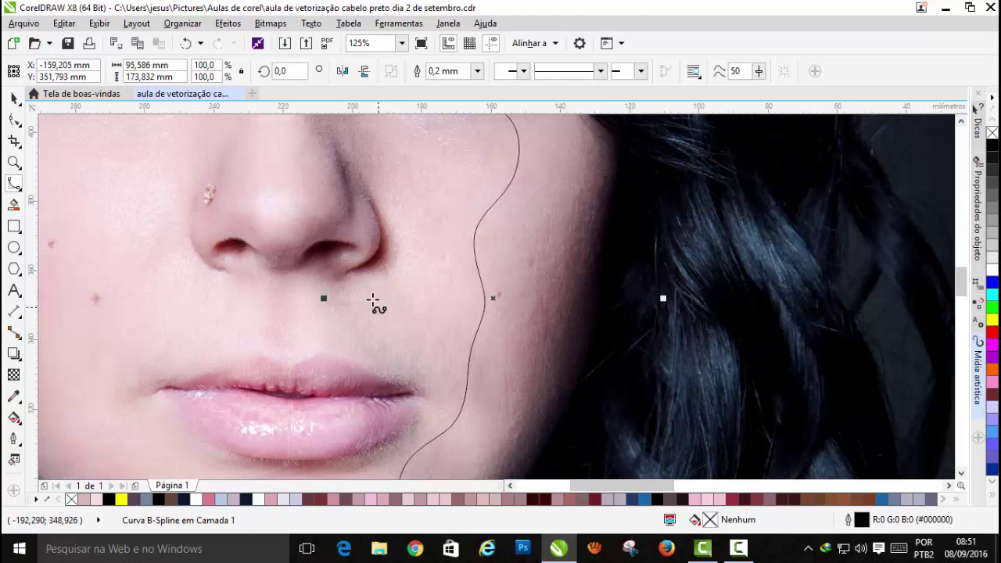
Step: Outline the shadow from beneath the nose down to the right mouth corner as a closed B-spline
{"action": "left_click", "coordinate": [345, 279]}
{"action": "left_click", "coordinate": [345, 323]}
{"action": "left_click", "coordinate": [443, 360]}
{"action": "left_click", "coordinate": [311, 277]}
{"action": "left_click", "coordinate": [345, 278]}
Step: Outline the matching shadow from beneath the nose around to the left mouth corner as a closed B-spline
{"action": "left_click", "coordinate": [256, 280]}
{"action": "left_click", "coordinate": [257, 332]}
{"action": "left_click", "coordinate": [235, 348]}
{"action": "left_click", "coordinate": [204, 354]}
{"action": "left_click", "coordinate": [178, 346]}
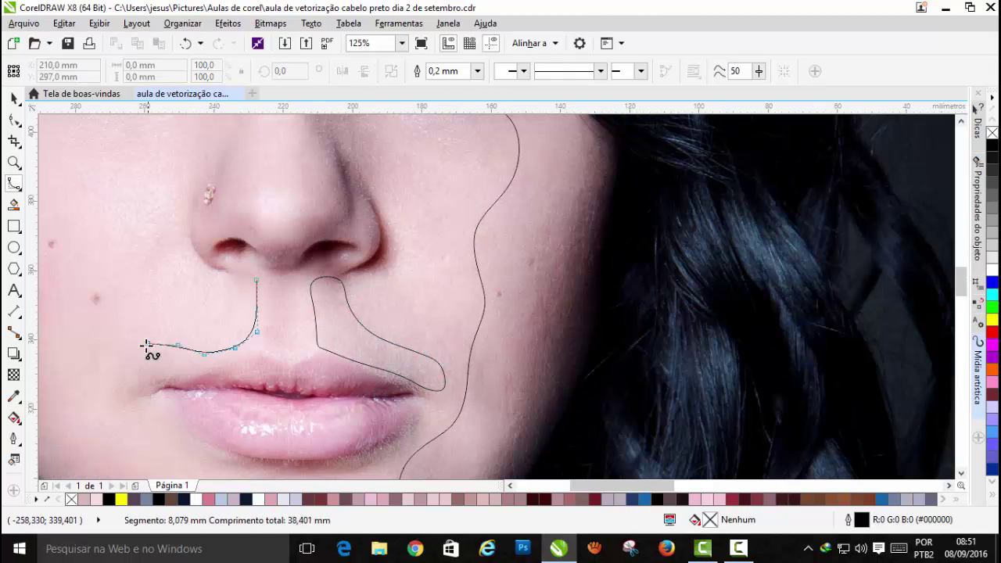
{"action": "left_click", "coordinate": [257, 280]}
Step: Outline the shadow along the left jaw and around the chin as a closed B-spline about 119.6 by 72.9 mm, undoing misplaced points
{"action": "scroll", "coordinate": [375, 203], "scroll_direction": "down", "scroll_amount": 1}
{"action": "scroll", "coordinate": [301, 373], "scroll_direction": "up", "scroll_amount": 1}
{"action": "left_click", "coordinate": [328, 316]}
{"action": "left_click", "coordinate": [447, 327]}
{"action": "scroll", "coordinate": [313, 313], "scroll_direction": "down", "scroll_amount": 1}
{"action": "scroll", "coordinate": [141, 201], "scroll_direction": "up", "scroll_amount": 1}
{"action": "left_click", "coordinate": [315, 396]}
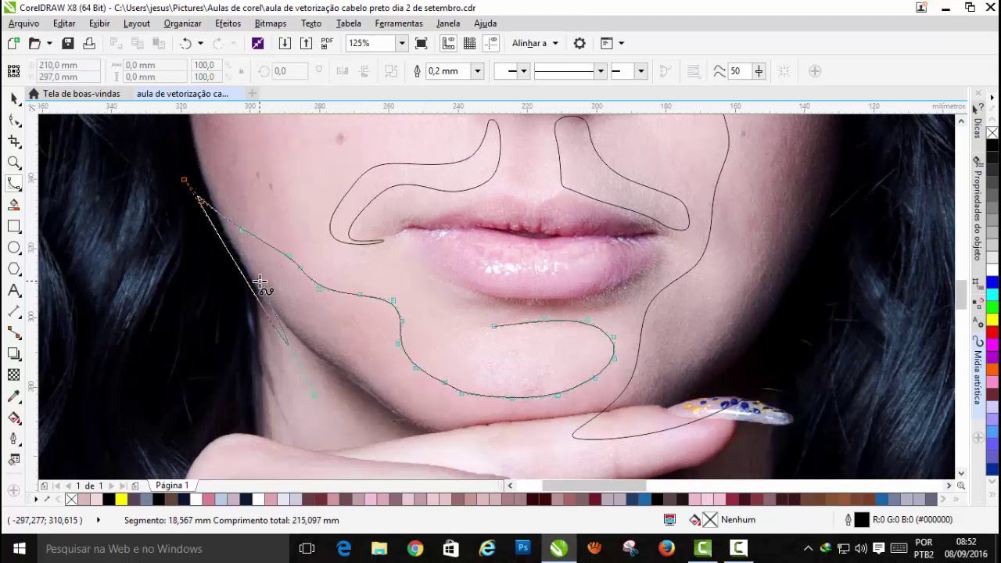
{"action": "key", "text": "ctrl+z"}
{"action": "key", "text": "ctrl+z"}
{"action": "key", "text": "ctrl+z"}
{"action": "key", "text": "ctrl+z"}
{"action": "left_click", "coordinate": [494, 326]}
Step: Fill the chin shape with RGB 206, 165, 167 and the outer-cheek and two upper-lip shapes with shadow tones sampled from the photo
{"action": "left_click", "coordinate": [14, 396]}
{"action": "left_click", "coordinate": [509, 413]}
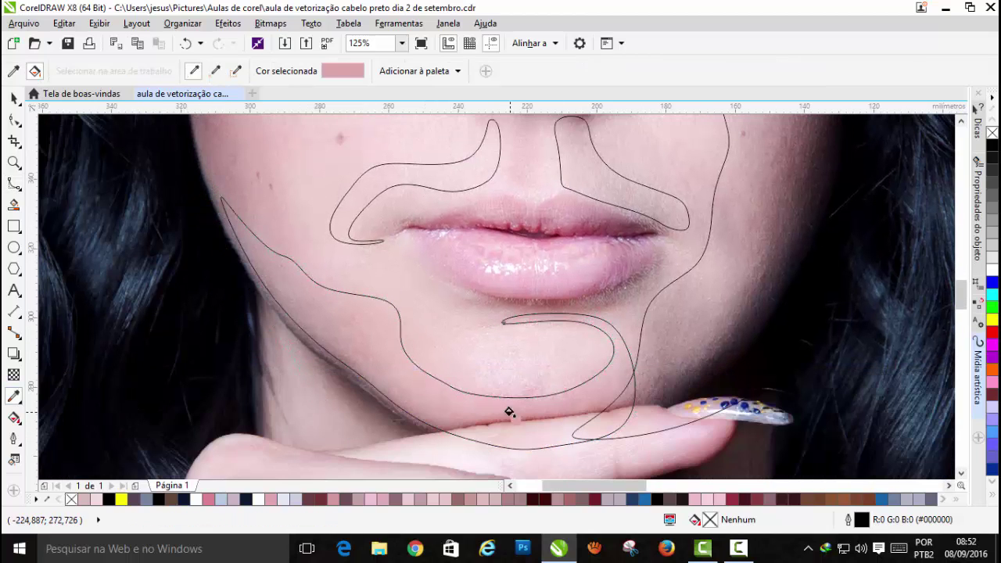
{"action": "left_click", "coordinate": [509, 413]}
{"action": "left_click", "coordinate": [14, 397]}
{"action": "left_click", "coordinate": [767, 191]}
{"action": "left_click", "coordinate": [767, 192]}
{"action": "left_click", "coordinate": [614, 192]}
{"action": "left_click", "coordinate": [404, 219]}
{"action": "left_click", "coordinate": [373, 183]}
Step: Remove the chin shadow's outline and place the shape along the vector face's left jaw and chin, ready for transparency
{"action": "key", "text": "space"}
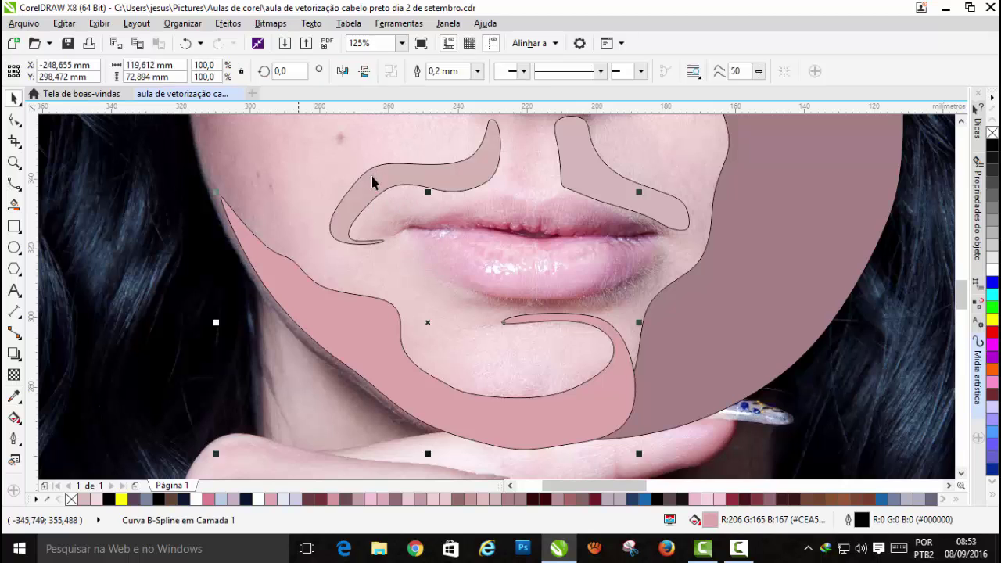
{"action": "scroll", "coordinate": [686, 151], "scroll_direction": "down", "scroll_amount": 1}
{"action": "left_click", "coordinate": [536, 389]}
{"action": "key", "text": "Right"}
{"action": "scroll", "coordinate": [537, 389], "scroll_direction": "down", "scroll_amount": 2}
{"action": "scroll", "coordinate": [726, 402], "scroll_direction": "up", "scroll_amount": 2}
{"action": "left_click", "coordinate": [13, 375]}
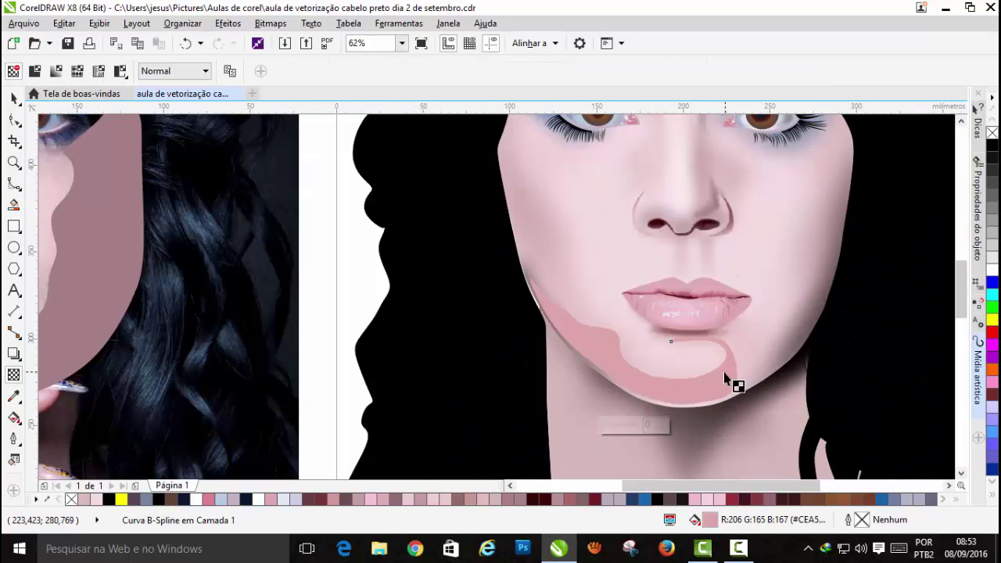
Step: Convert the chin and left-jaw shadow to a 300 dpi RGB bitmap and soften it with a Gaussian blur
{"action": "left_click_drag", "start_coordinate": [723, 372], "coordinate": [800, 299]}
{"action": "left_click_drag", "start_coordinate": [723, 372], "coordinate": [568, 374]}
{"action": "left_click", "coordinate": [270, 24]}
{"action": "left_click", "coordinate": [315, 42]}
{"action": "left_click", "coordinate": [460, 353]}
{"action": "left_click", "coordinate": [271, 24]}
{"action": "left_click", "coordinate": [470, 379]}
{"action": "left_click", "coordinate": [305, 192]}
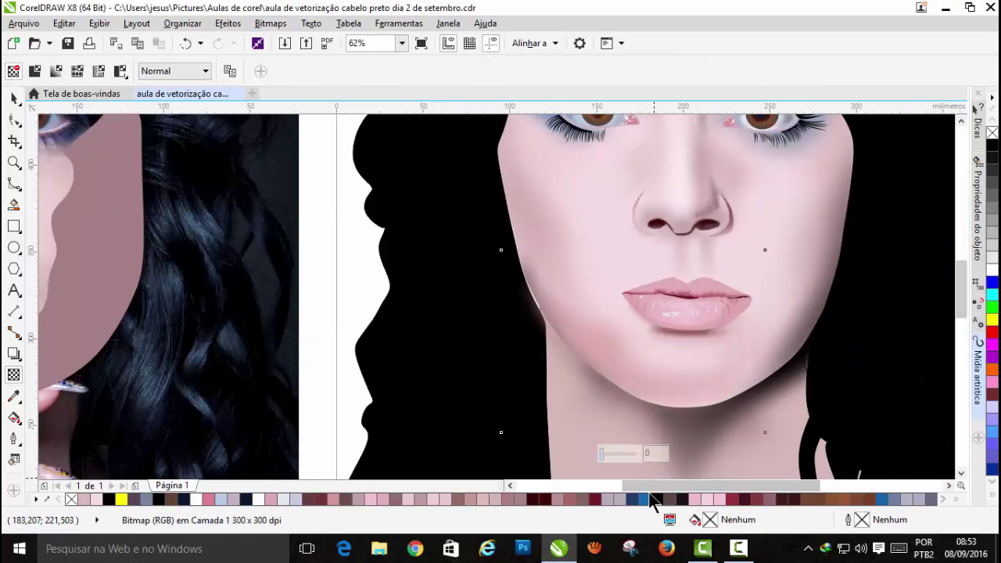
Step: Fade the blurred chin shadow with a linear transparency and place it inside the vector face with PowerClip
{"action": "left_click_drag", "start_coordinate": [641, 486], "coordinate": [614, 479]}
{"action": "scroll", "coordinate": [646, 368], "scroll_direction": "down", "scroll_amount": 2}
{"action": "scroll", "coordinate": [563, 305], "scroll_direction": "up", "scroll_amount": 2}
{"action": "scroll", "coordinate": [587, 388], "scroll_direction": "up", "scroll_amount": 1}
{"action": "mouse_move", "coordinate": [559, 360]}
{"action": "left_mouse_down"}
{"action": "mouse_move", "coordinate": [615, 258]}
{"action": "mouse_move", "coordinate": [592, 313]}
{"action": "mouse_move", "coordinate": [520, 356]}
{"action": "mouse_move", "coordinate": [556, 302]}
{"action": "left_mouse_up"}
{"action": "scroll", "coordinate": [573, 213], "scroll_direction": "down", "scroll_amount": 1}
{"action": "left_click", "coordinate": [18, 102]}
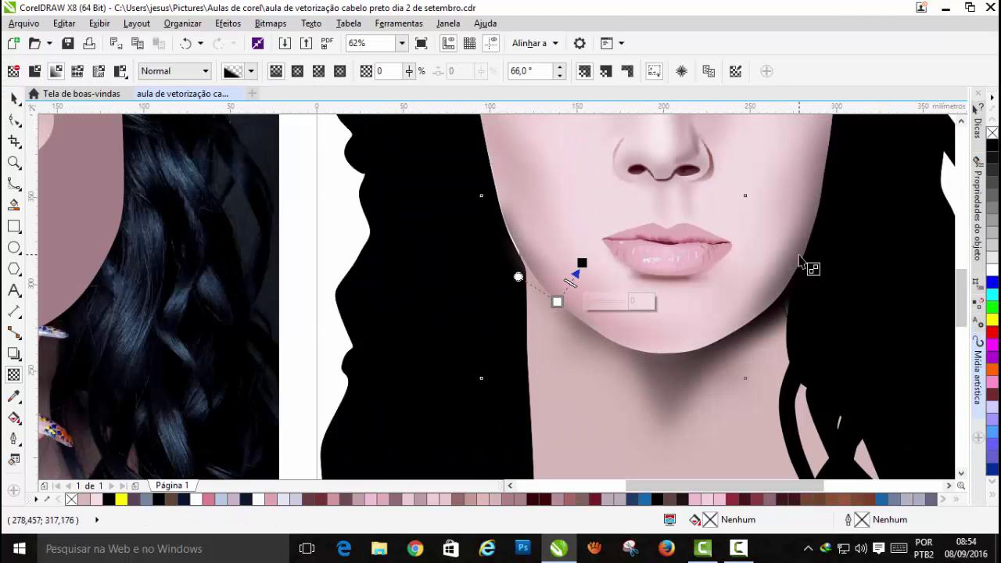
{"action": "left_click", "coordinate": [228, 24]}
{"action": "left_click", "coordinate": [414, 242]}
{"action": "left_click", "coordinate": [537, 126]}
Step: Position the large right-cheek shadow over the right side of the vector face, from the outer eye to the chin
{"action": "scroll", "coordinate": [839, 275], "scroll_direction": "down", "scroll_amount": 1}
{"action": "left_click_drag", "start_coordinate": [962, 261], "coordinate": [962, 237]}
{"action": "left_click", "coordinate": [452, 315]}
{"action": "key", "text": "Right"}
{"action": "scroll", "coordinate": [866, 300], "scroll_direction": "up", "scroll_amount": 1}
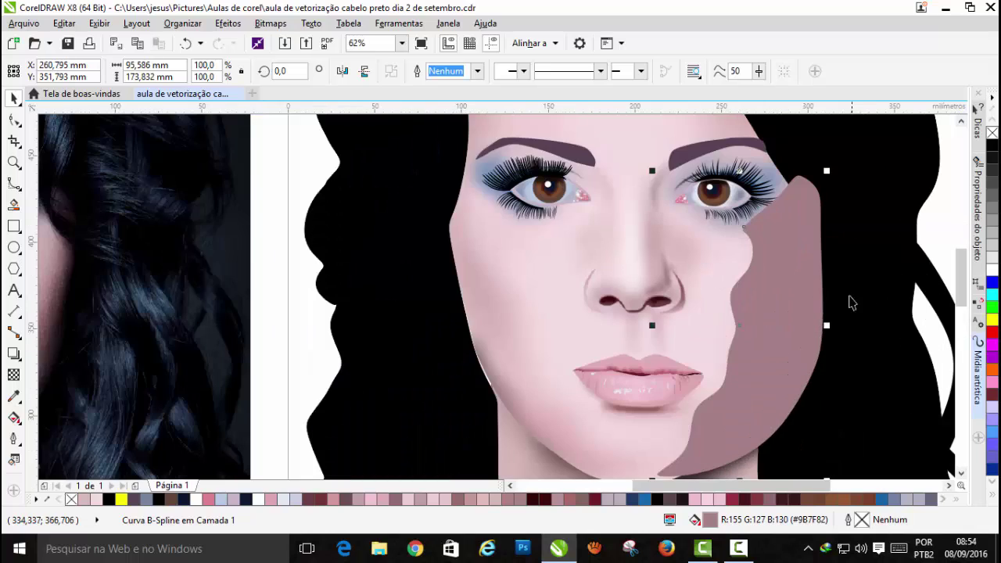
Step: Order the right-cheek shadow in front of the face but beneath the hair, and fade it with transparency
{"action": "left_click", "coordinate": [183, 23]}
{"action": "left_click", "coordinate": [465, 197]}
{"action": "left_click", "coordinate": [684, 299]}
{"action": "left_click", "coordinate": [13, 375]}
{"action": "left_click_drag", "start_coordinate": [754, 272], "coordinate": [746, 460]}
{"action": "left_click", "coordinate": [15, 96]}
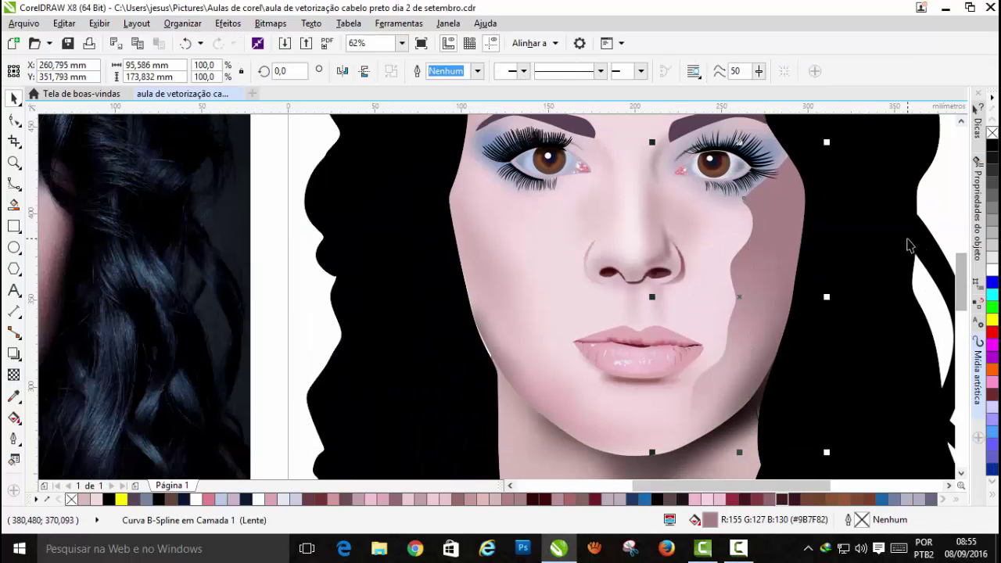
Step: Convert the right-cheek shadow to a 300 dpi RGB bitmap and apply a 98-pixel Gaussian blur
{"action": "left_click", "coordinate": [13, 374]}
{"action": "left_click", "coordinate": [271, 24]}
{"action": "left_click", "coordinate": [313, 41]}
{"action": "left_click", "coordinate": [459, 350]}
{"action": "left_click", "coordinate": [270, 23]}
{"action": "left_click", "coordinate": [461, 359]}
{"action": "left_click_drag", "start_coordinate": [405, 131], "coordinate": [422, 131]}
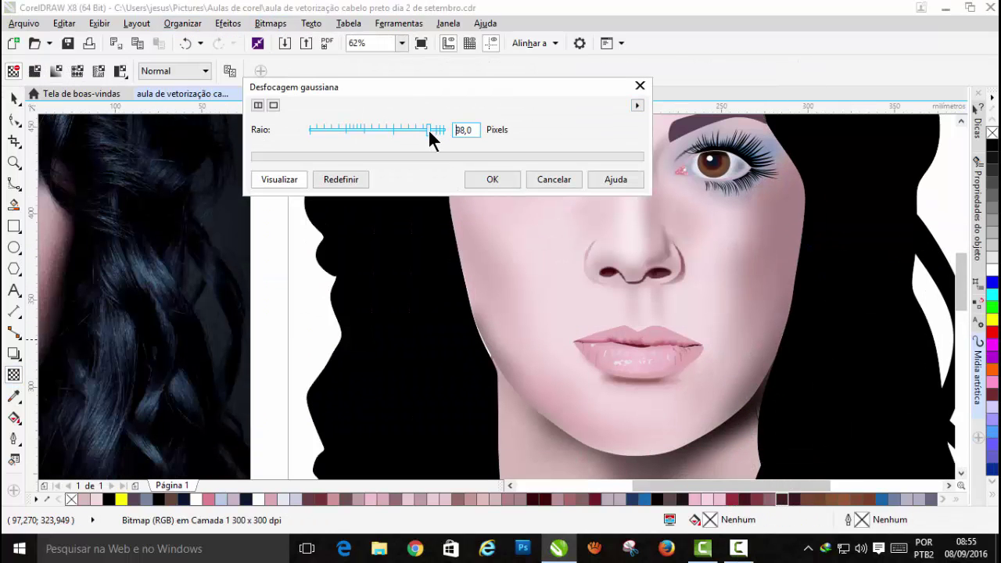
{"action": "left_click", "coordinate": [492, 180]}
Step: Fade the blurred right-cheek shadow with a linear transparency and place it inside the vector face with PowerClip
{"action": "scroll", "coordinate": [569, 206], "scroll_direction": "down", "scroll_amount": 3}
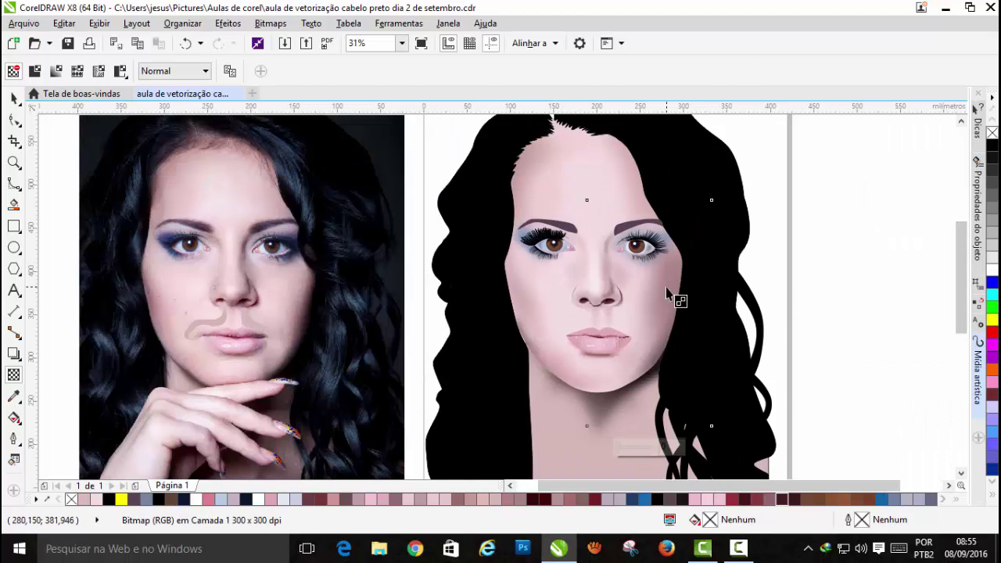
{"action": "left_click_drag", "start_coordinate": [702, 286], "coordinate": [507, 271]}
{"action": "left_click", "coordinate": [13, 98]}
{"action": "scroll", "coordinate": [655, 292], "scroll_direction": "up", "scroll_amount": 1}
{"action": "scroll", "coordinate": [655, 292], "scroll_direction": "down", "scroll_amount": 1}
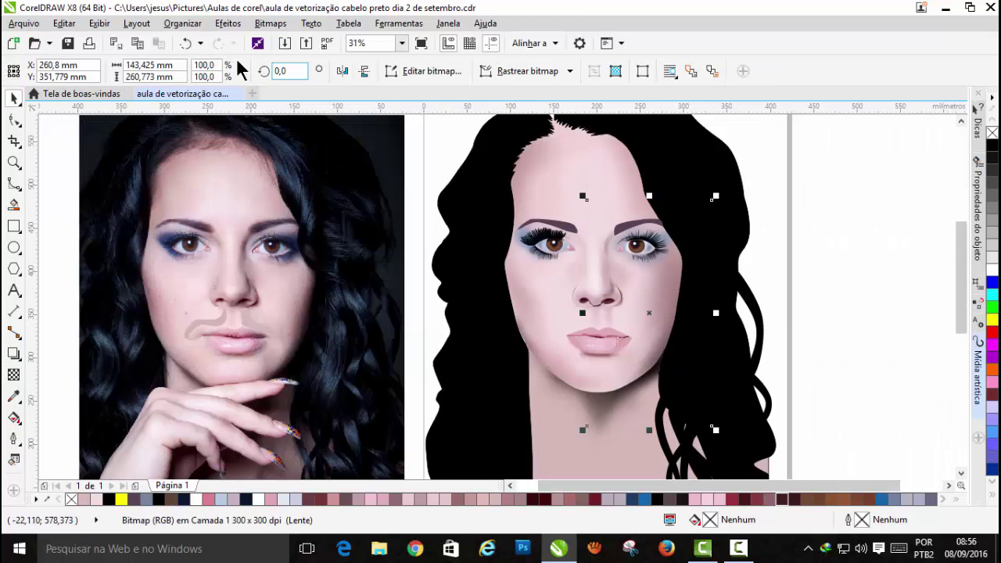
{"action": "left_click", "coordinate": [228, 24]}
{"action": "left_click", "coordinate": [462, 227]}
{"action": "left_click", "coordinate": [610, 313]}
{"action": "left_click", "coordinate": [834, 232]}
Step: Outline the forehead shadow as a closed B-spline about 179 by 114 mm and order it in front of the face
{"action": "scroll", "coordinate": [903, 320], "scroll_direction": "up", "scroll_amount": 1}
{"action": "left_click", "coordinate": [14, 186]}
{"action": "scroll", "coordinate": [154, 156], "scroll_direction": "up", "scroll_amount": 2}
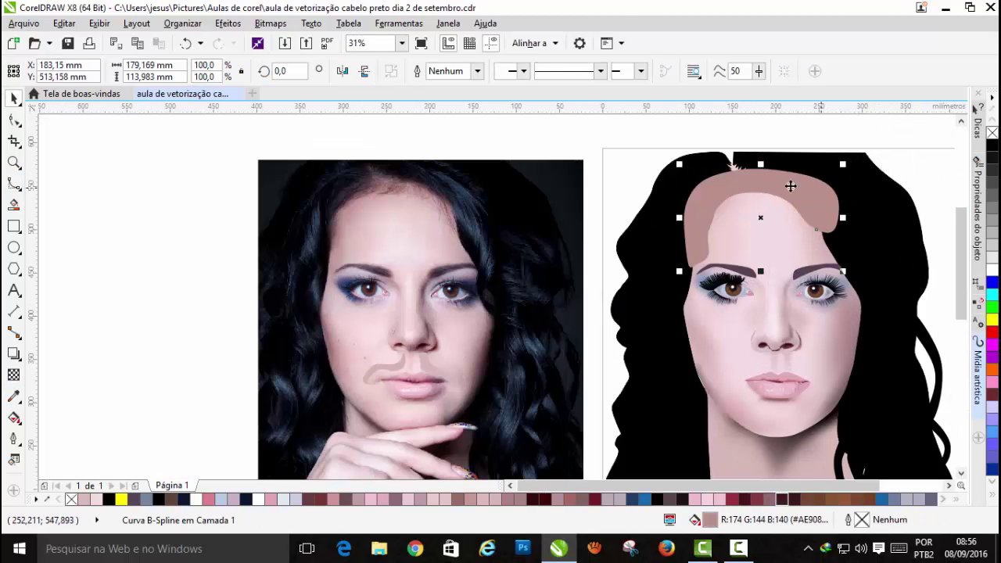
{"action": "left_click", "coordinate": [183, 23]}
{"action": "mouse_move", "coordinate": [197, 73]}
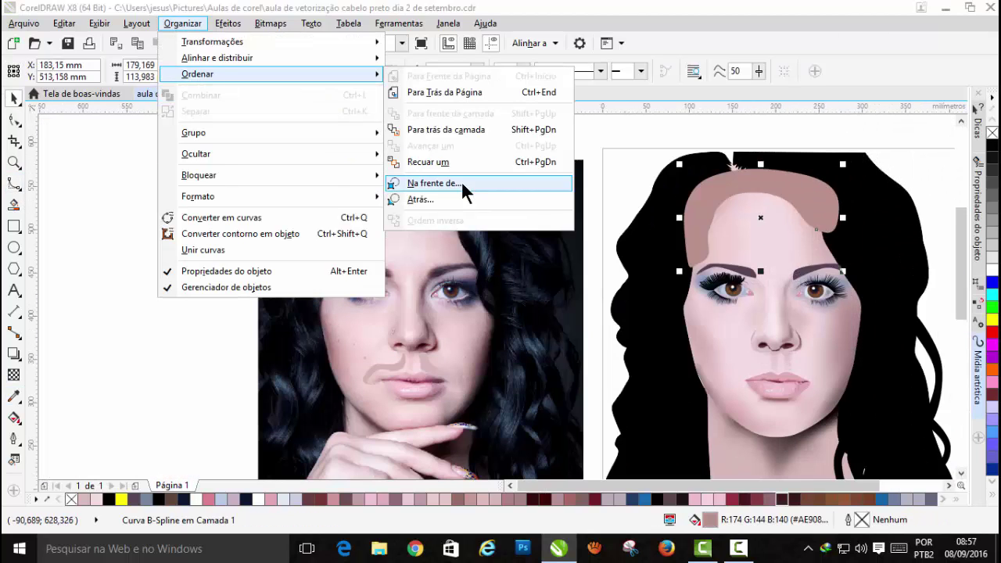
{"action": "left_click", "coordinate": [461, 185]}
{"action": "left_click", "coordinate": [770, 239]}
Step: Convert the forehead shadow to a 300 dpi RGB bitmap and soften it with a 150-pixel Gaussian blur
{"action": "scroll", "coordinate": [715, 273], "scroll_direction": "right", "scroll_amount": 3}
{"action": "scroll", "coordinate": [571, 178], "scroll_direction": "up", "scroll_amount": 1}
{"action": "scroll", "coordinate": [769, 365], "scroll_direction": "down", "scroll_amount": 1}
{"action": "left_click", "coordinate": [15, 376]}
{"action": "left_click_drag", "start_coordinate": [696, 219], "coordinate": [765, 324]}
{"action": "left_click_drag", "start_coordinate": [697, 219], "coordinate": [702, 241]}
{"action": "left_click", "coordinate": [271, 23]}
{"action": "left_click", "coordinate": [305, 40]}
{"action": "left_click", "coordinate": [271, 23]}
{"action": "left_click", "coordinate": [469, 356]}
{"action": "left_click_drag", "start_coordinate": [519, 116], "coordinate": [537, 64]}
{"action": "left_click", "coordinate": [588, 156]}
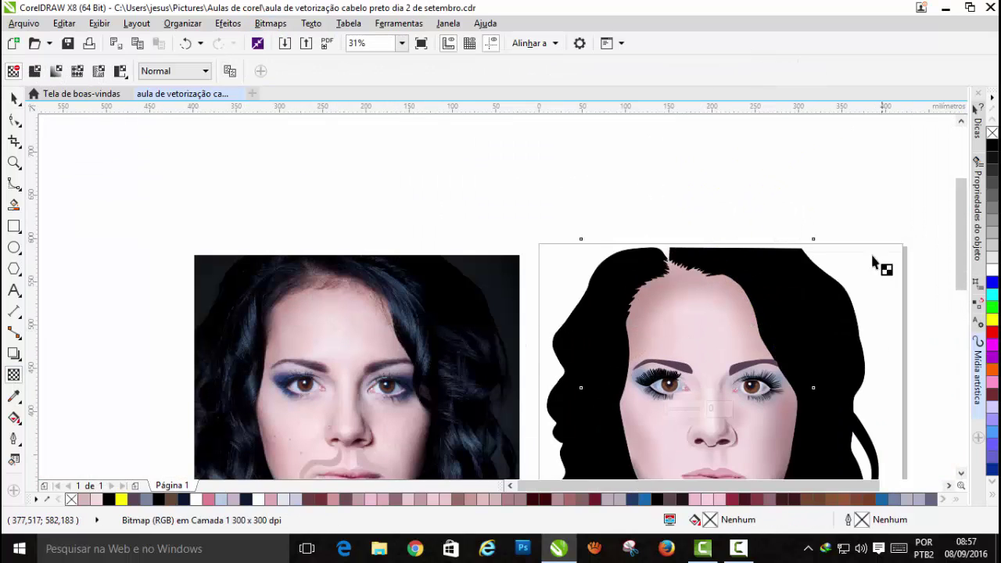
Step: Fade the blurred forehead shadow with a linear transparency running along the forehead, and deselect it
{"action": "scroll", "coordinate": [782, 274], "scroll_direction": "down", "scroll_amount": 1}
{"action": "scroll", "coordinate": [686, 197], "scroll_direction": "up", "scroll_amount": 1}
{"action": "scroll", "coordinate": [686, 197], "scroll_direction": "down", "scroll_amount": 1}
{"action": "left_click_drag", "start_coordinate": [679, 191], "coordinate": [682, 159]}
{"action": "left_click_drag", "start_coordinate": [661, 269], "coordinate": [701, 275]}
{"action": "mouse_move", "coordinate": [682, 160]}
{"action": "left_mouse_down"}
{"action": "mouse_move", "coordinate": [617, 163]}
{"action": "mouse_move", "coordinate": [685, 147]}
{"action": "left_mouse_up"}
{"action": "left_click", "coordinate": [13, 100]}
{"action": "left_click", "coordinate": [118, 180]}
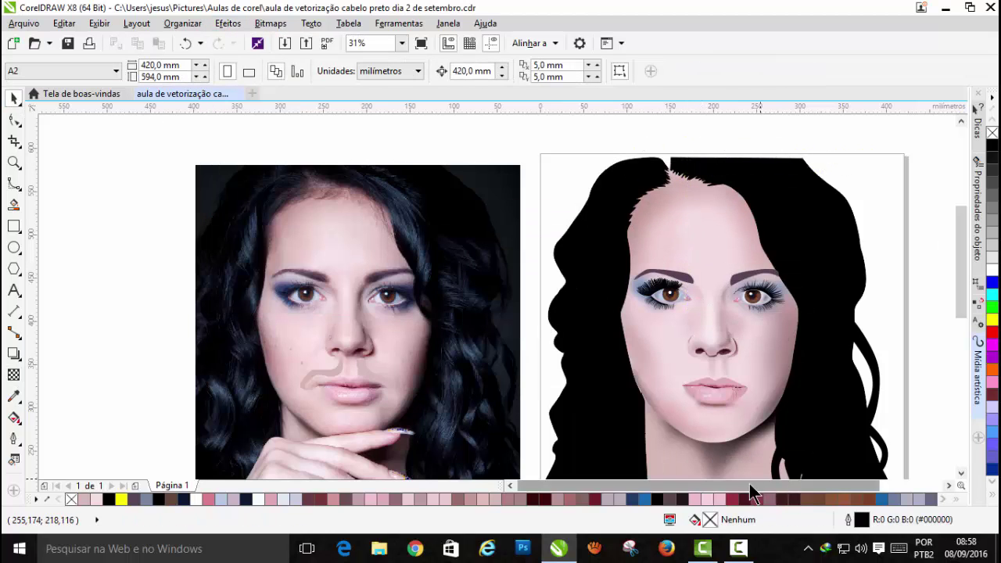
Step: Move the right upper-lip shadow from the photo to the vector face, between the nose and the right mouth corner
{"action": "left_click_drag", "start_coordinate": [749, 486], "coordinate": [794, 486]}
{"action": "left_click_drag", "start_coordinate": [961, 262], "coordinate": [961, 286]}
{"action": "scroll", "coordinate": [860, 270], "scroll_direction": "down", "scroll_amount": 1}
{"action": "scroll", "coordinate": [734, 310], "scroll_direction": "up", "scroll_amount": 1}
{"action": "scroll", "coordinate": [750, 245], "scroll_direction": "up", "scroll_amount": 2}
{"action": "left_click_drag", "start_coordinate": [383, 256], "coordinate": [809, 290]}
{"action": "left_click", "coordinate": [14, 375]}
Step: Convert the right upper-lip shadow to a bitmap and apply a Gaussian blur with a radius well below 150 pixels
{"action": "left_click", "coordinate": [271, 24]}
{"action": "left_click", "coordinate": [301, 41]}
{"action": "left_click", "coordinate": [270, 24]}
{"action": "left_click", "coordinate": [480, 337]}
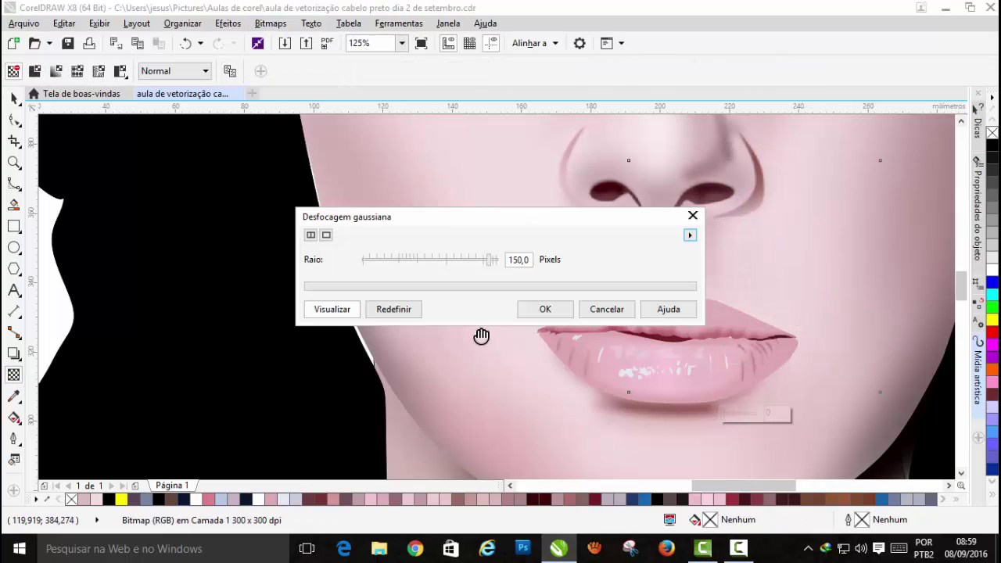
{"action": "left_click_drag", "start_coordinate": [469, 218], "coordinate": [309, 72]}
{"action": "left_click_drag", "start_coordinate": [330, 116], "coordinate": [268, 118]}
{"action": "left_click", "coordinate": [387, 166]}
Step: Fade the right upper-lip shadow with a linear transparency and place it inside the vector face with PowerClip
{"action": "mouse_move", "coordinate": [707, 264]}
{"action": "left_mouse_down"}
{"action": "mouse_move", "coordinate": [741, 182]}
{"action": "mouse_move", "coordinate": [770, 172]}
{"action": "left_mouse_up"}
{"action": "left_click_drag", "start_coordinate": [707, 264], "coordinate": [631, 288]}
{"action": "left_click_drag", "start_coordinate": [769, 173], "coordinate": [722, 180]}
{"action": "left_click_drag", "start_coordinate": [631, 288], "coordinate": [664, 277]}
{"action": "left_click", "coordinate": [384, 214]}
{"action": "left_click", "coordinate": [399, 223]}
{"action": "left_click", "coordinate": [14, 99]}
{"action": "scroll", "coordinate": [628, 254], "scroll_direction": "down", "scroll_amount": 2}
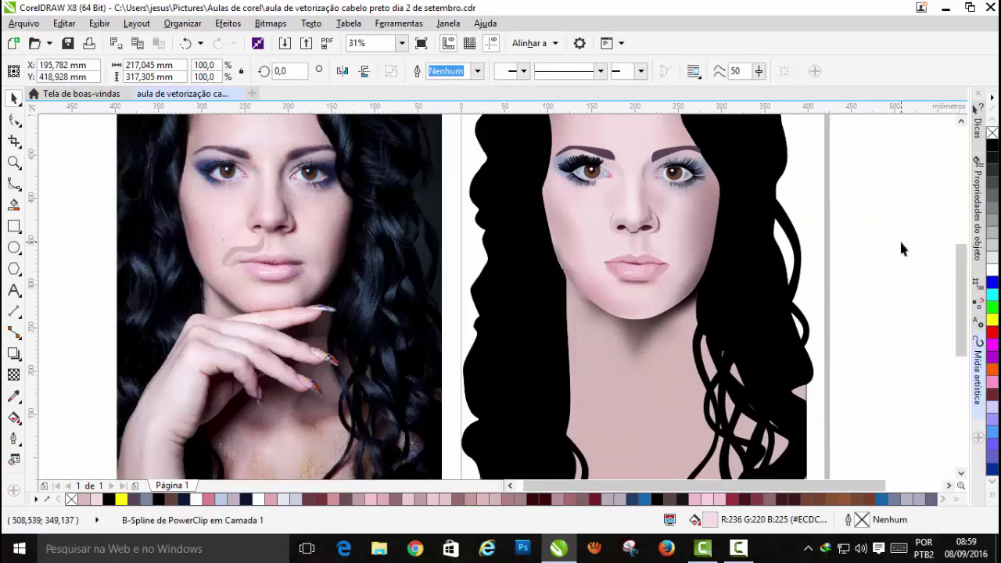
{"action": "left_click", "coordinate": [902, 248]}
Step: Apply a 43-pixel Gaussian blur to the left upper-lip shadow and fade it with a linear transparency from the nostril outwards
{"action": "left_click_drag", "start_coordinate": [962, 282], "coordinate": [961, 263]}
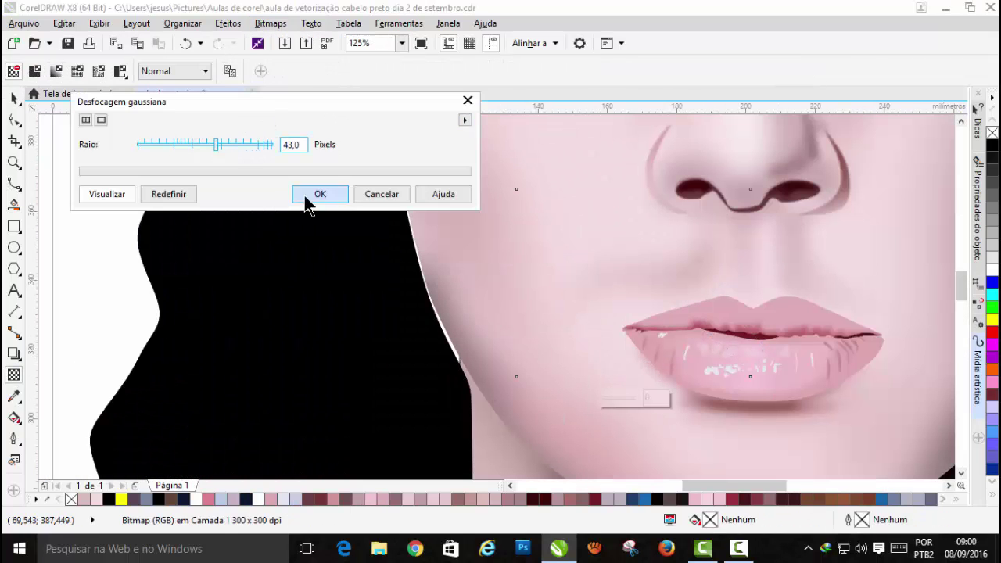
{"action": "left_click", "coordinate": [305, 197]}
{"action": "left_click_drag", "start_coordinate": [684, 245], "coordinate": [700, 197]}
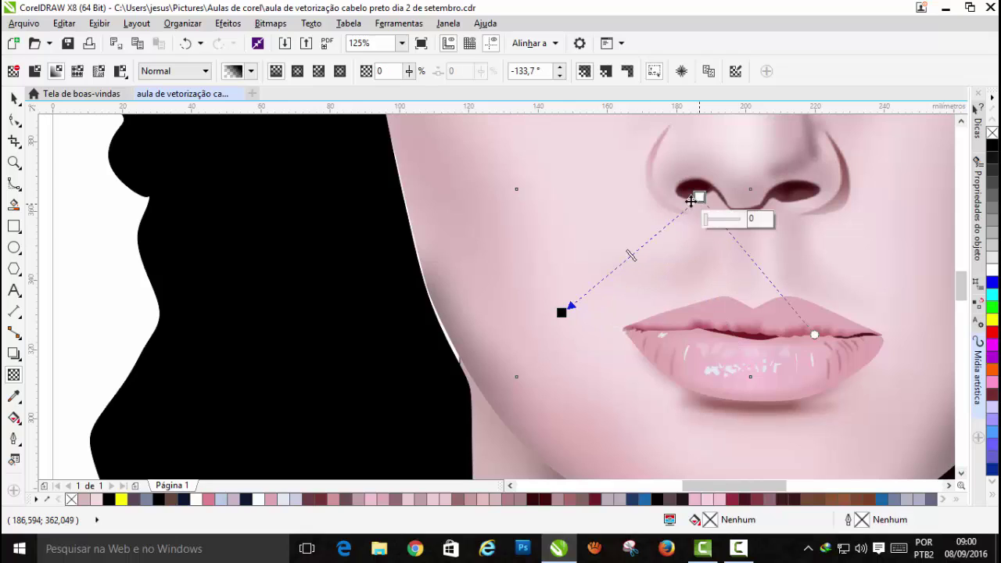
Step: Place the faded left upper-lip shadow inside the vector face with PowerClip
{"action": "left_click", "coordinate": [231, 31]}
{"action": "mouse_move", "coordinate": [269, 217]}
{"action": "left_click", "coordinate": [427, 212]}
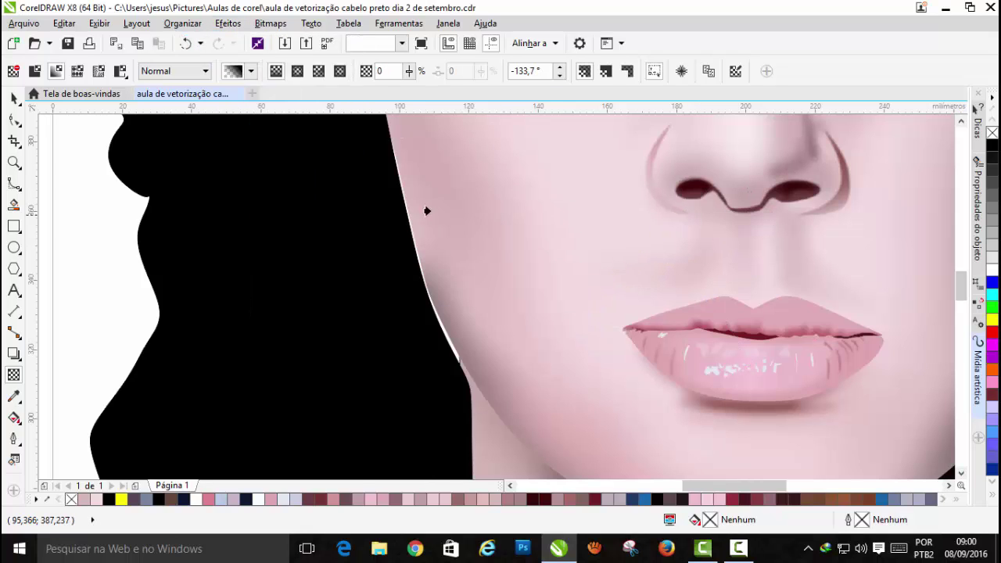
{"action": "left_click", "coordinate": [427, 211]}
{"action": "left_click", "coordinate": [738, 551]}
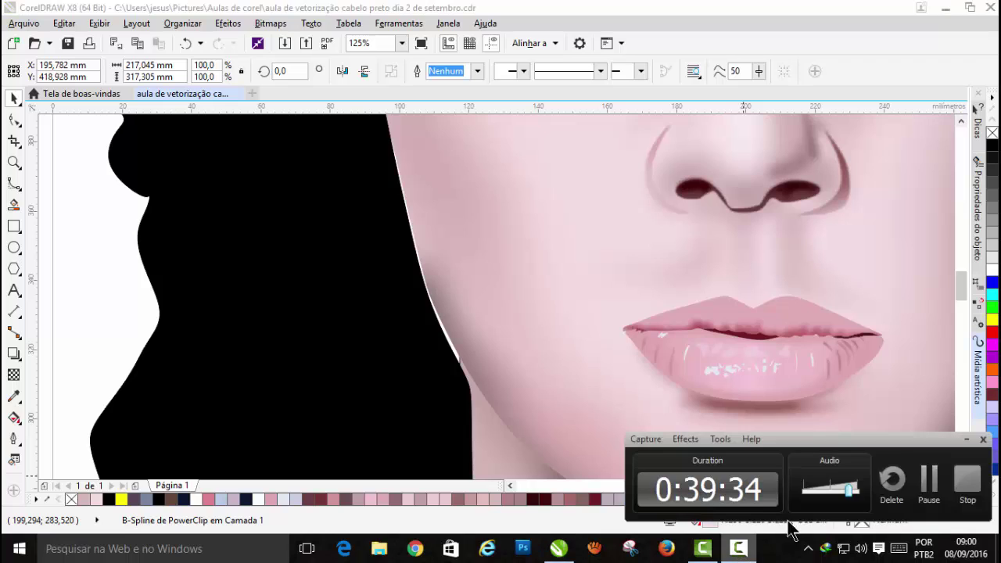
{"action": "left_click", "coordinate": [927, 485]}
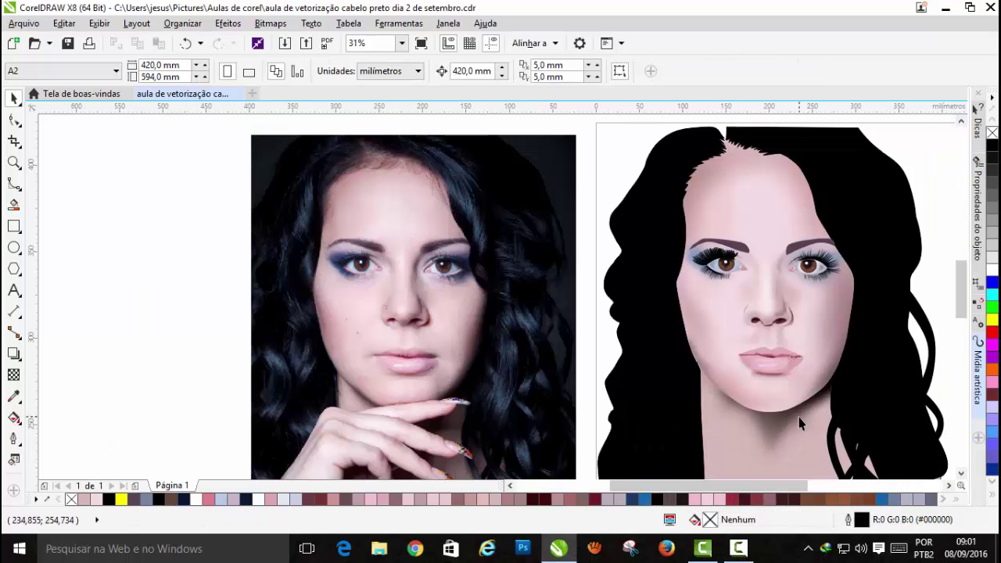
Step: Outline a small highlight on the tip of the vector nose as a closed B-spline about 13 by 7.5 mm
{"action": "scroll", "coordinate": [801, 420], "scroll_direction": "up", "scroll_amount": 1}
{"action": "scroll", "coordinate": [788, 390], "scroll_direction": "down", "scroll_amount": 1}
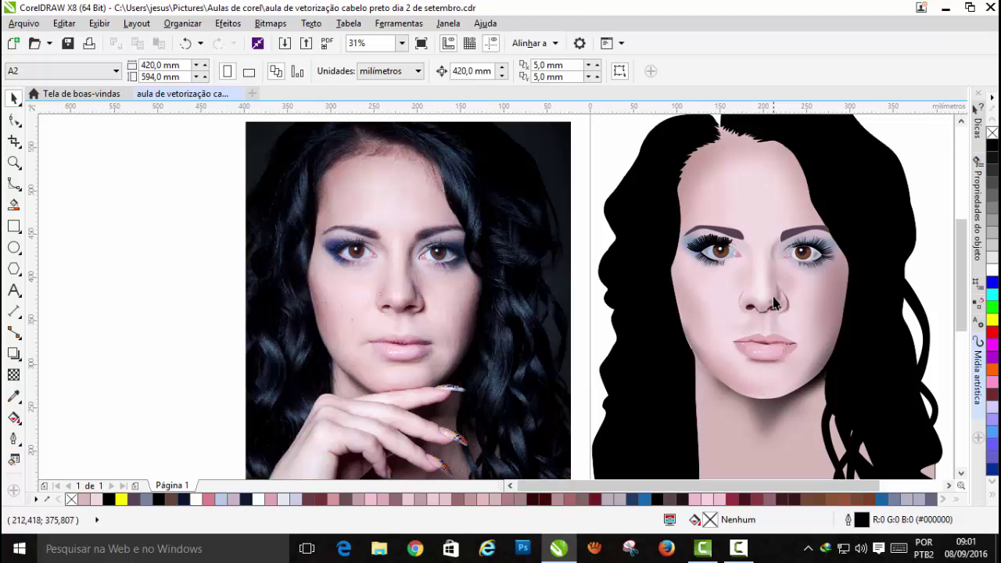
{"action": "scroll", "coordinate": [774, 302], "scroll_direction": "up", "scroll_amount": 1}
{"action": "scroll", "coordinate": [773, 302], "scroll_direction": "up", "scroll_amount": 2}
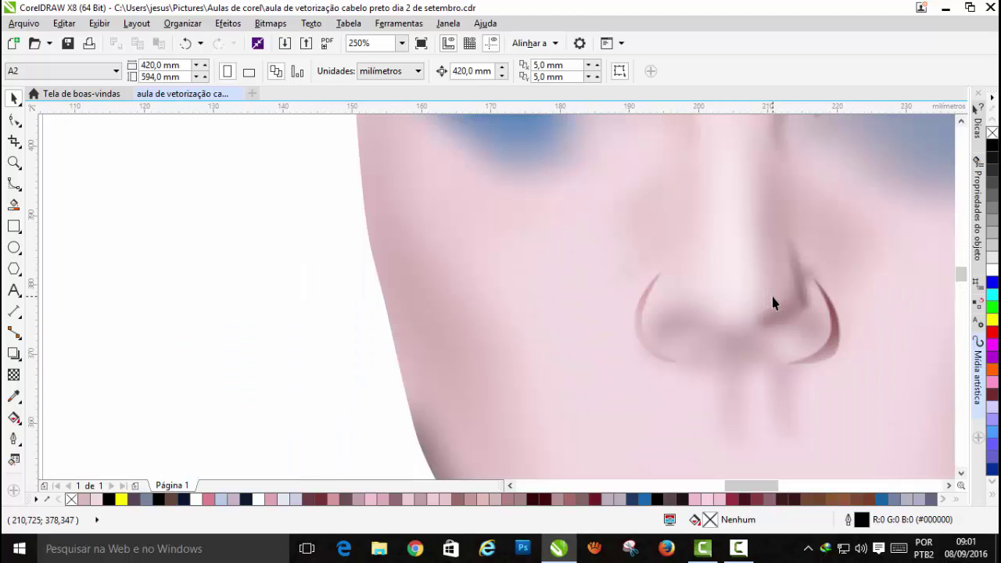
{"action": "scroll", "coordinate": [773, 298], "scroll_direction": "down", "scroll_amount": 1}
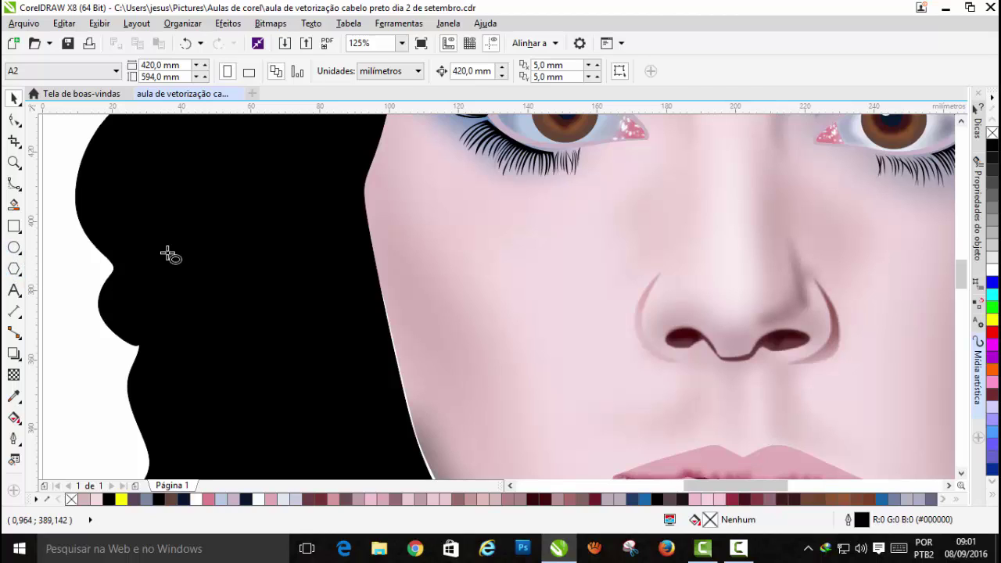
{"action": "left_click", "coordinate": [14, 247]}
{"action": "left_click", "coordinate": [16, 191]}
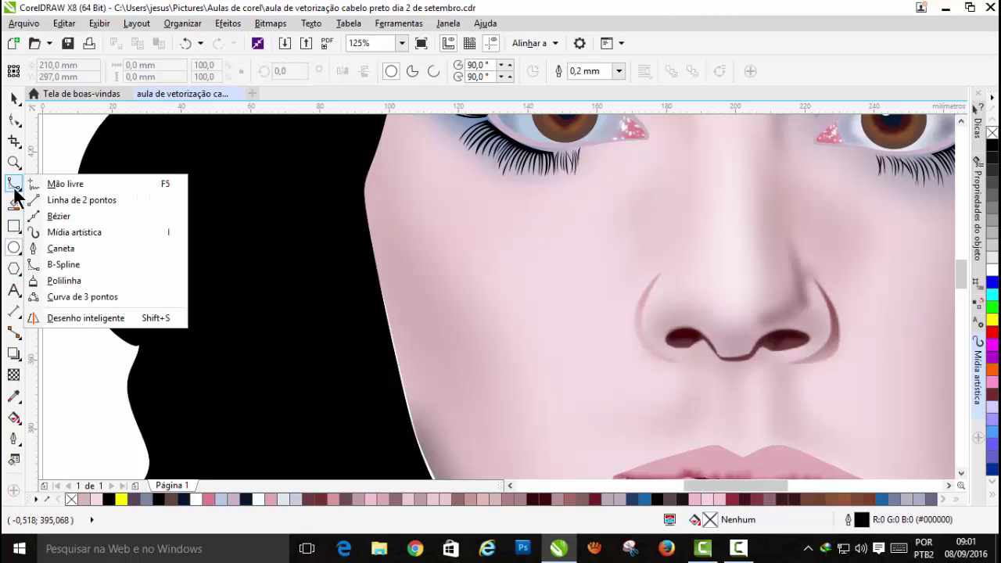
{"action": "left_click", "coordinate": [83, 262]}
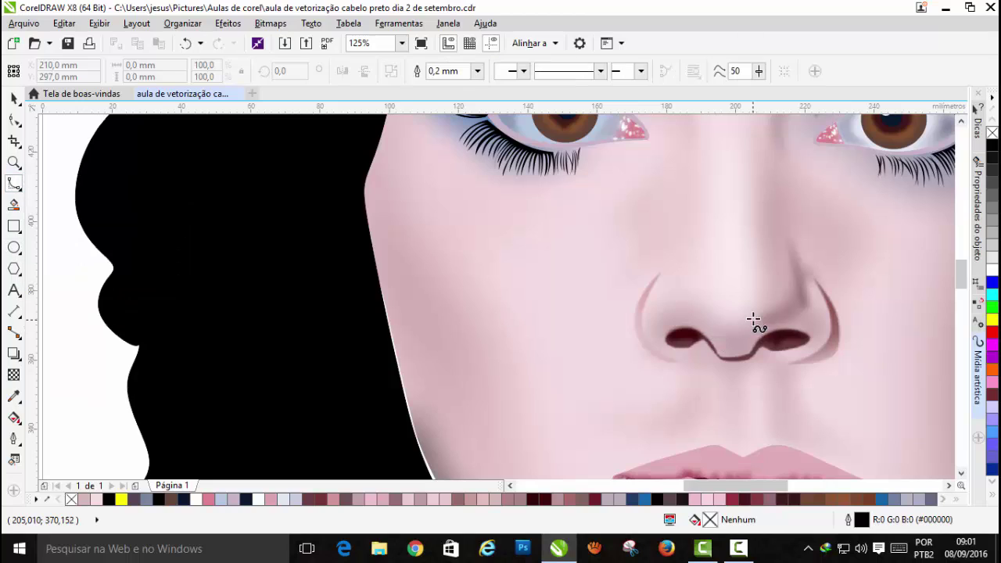
{"action": "left_click", "coordinate": [765, 307]}
{"action": "left_click", "coordinate": [738, 318]}
{"action": "left_click", "coordinate": [713, 297]}
{"action": "left_click", "coordinate": [725, 289]}
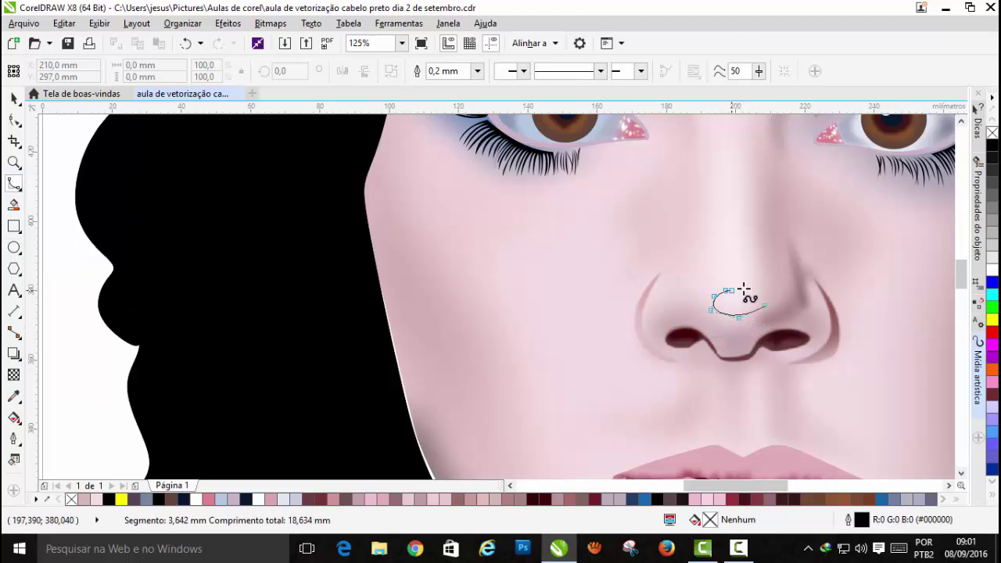
{"action": "left_click", "coordinate": [746, 288]}
{"action": "left_click", "coordinate": [765, 291]}
{"action": "left_click", "coordinate": [742, 303]}
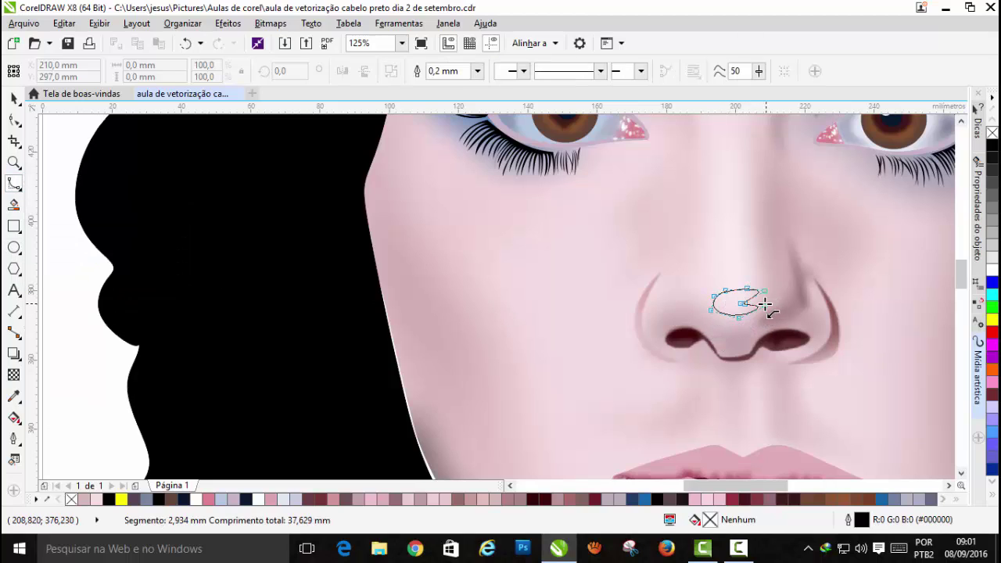
{"action": "double_click", "coordinate": [760, 307]}
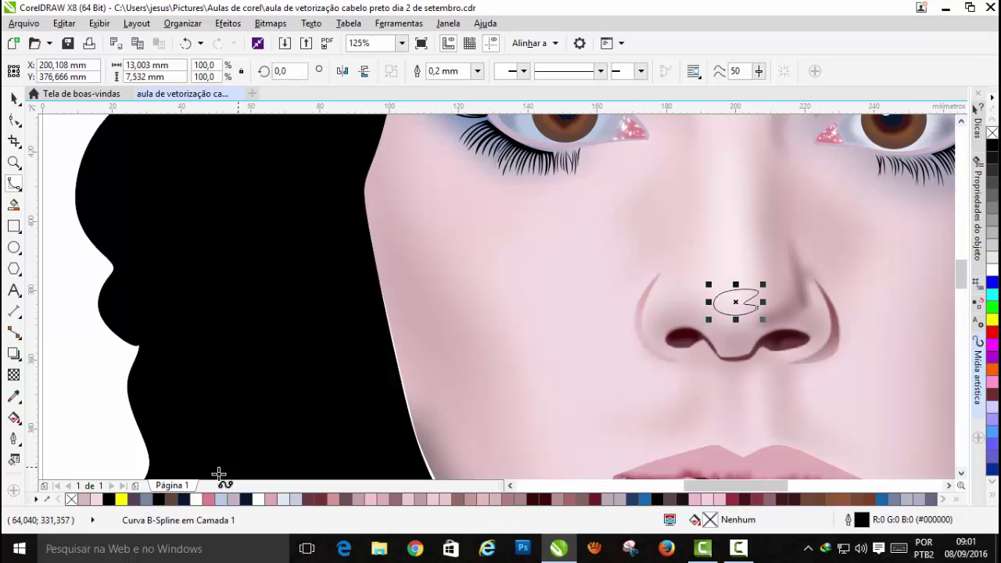
Step: Fill the nose highlight with RGB 249, 253, 253, remove its outline, and convert it to a 300 dpi RGB bitmap with transparent background
{"action": "left_click", "coordinate": [195, 499]}
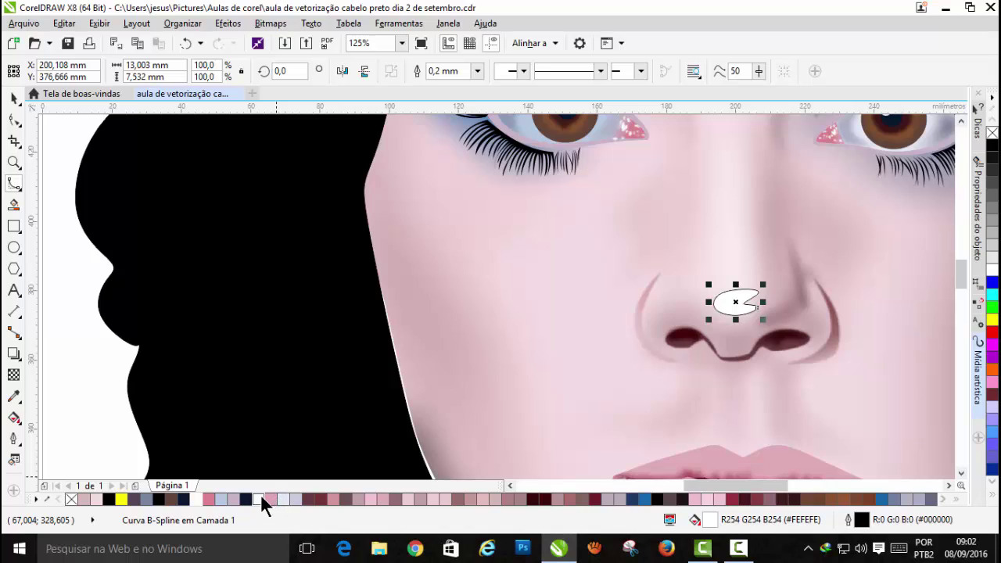
{"action": "right_click", "coordinate": [992, 133]}
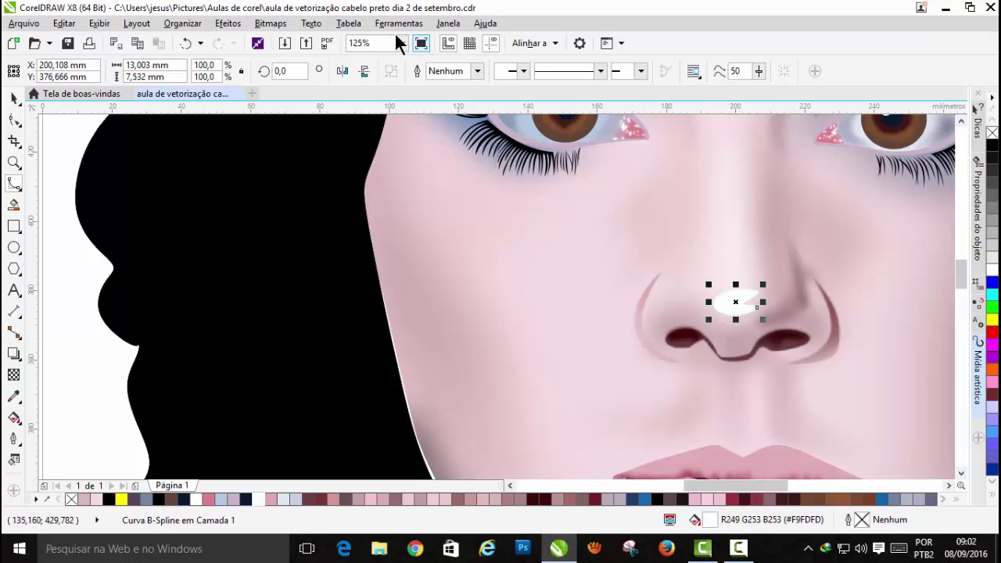
{"action": "left_click", "coordinate": [262, 22]}
{"action": "left_click", "coordinate": [289, 40]}
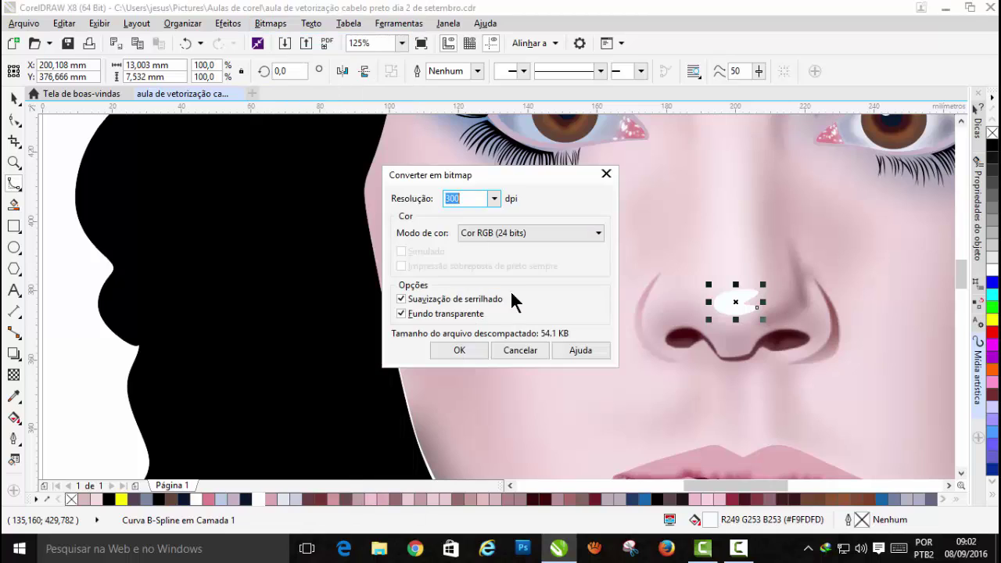
{"action": "left_click", "coordinate": [469, 349]}
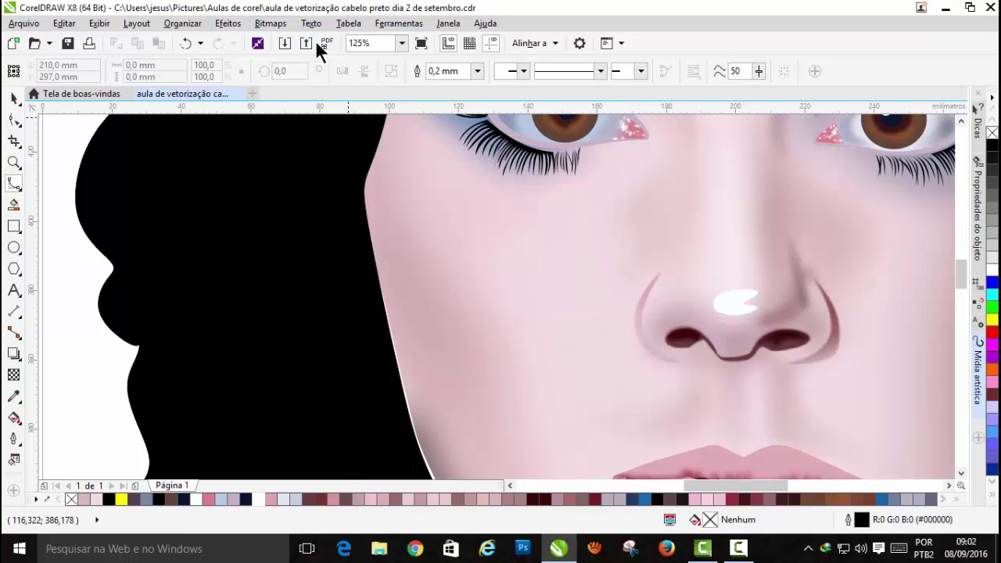
Step: Apply a 43-pixel Gaussian blur to the highlight bitmap on the tip of the vector nose
{"action": "left_click", "coordinate": [271, 24]}
{"action": "mouse_move", "coordinate": [352, 346]}
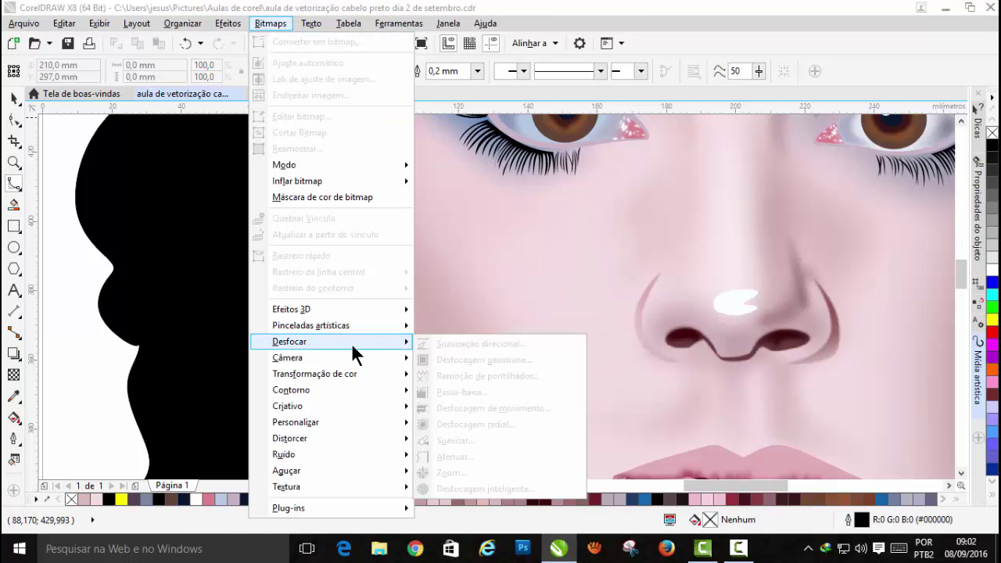
{"action": "left_click", "coordinate": [15, 100]}
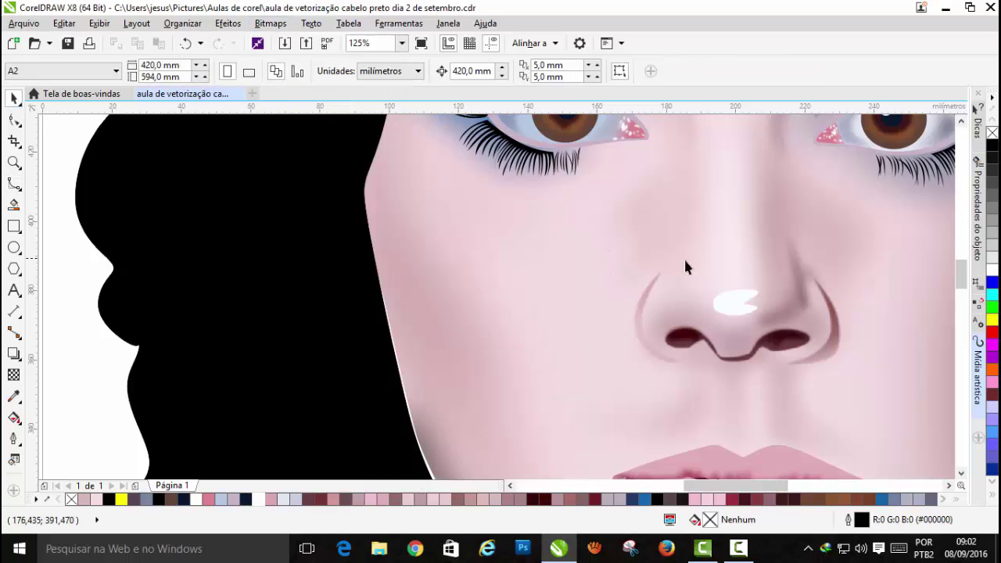
{"action": "left_click", "coordinate": [728, 311]}
{"action": "left_click", "coordinate": [270, 24]}
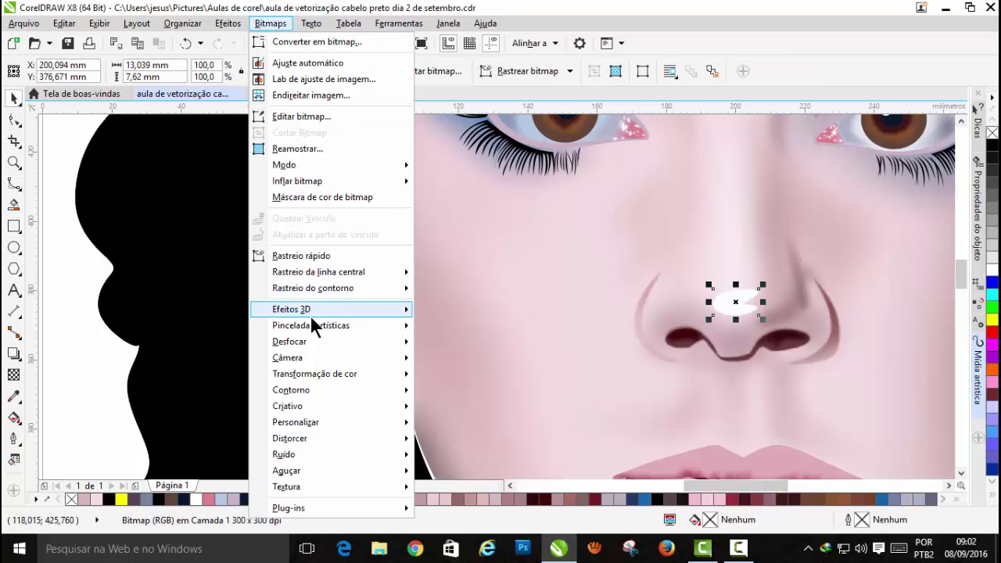
{"action": "mouse_move", "coordinate": [305, 339]}
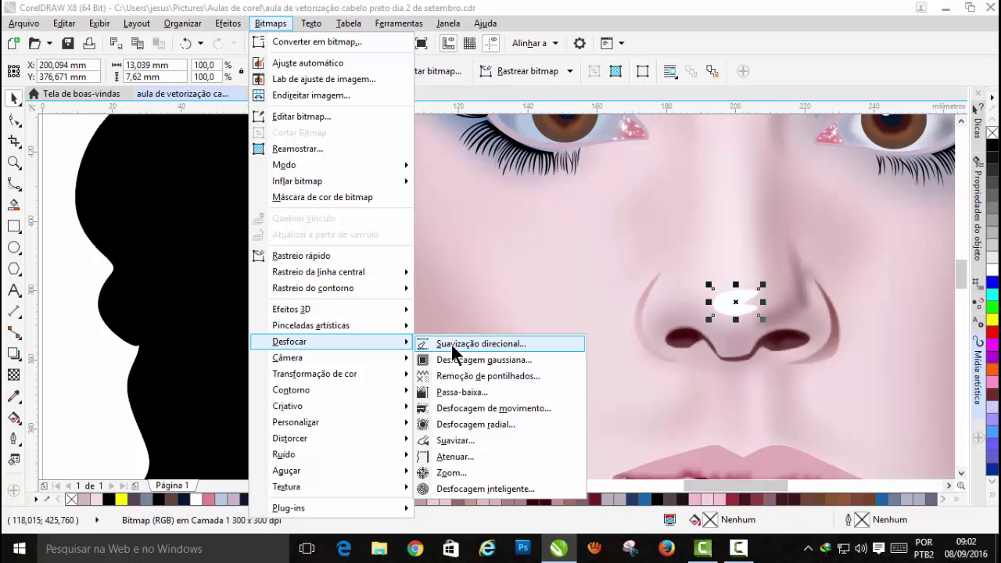
{"action": "left_click", "coordinate": [485, 360]}
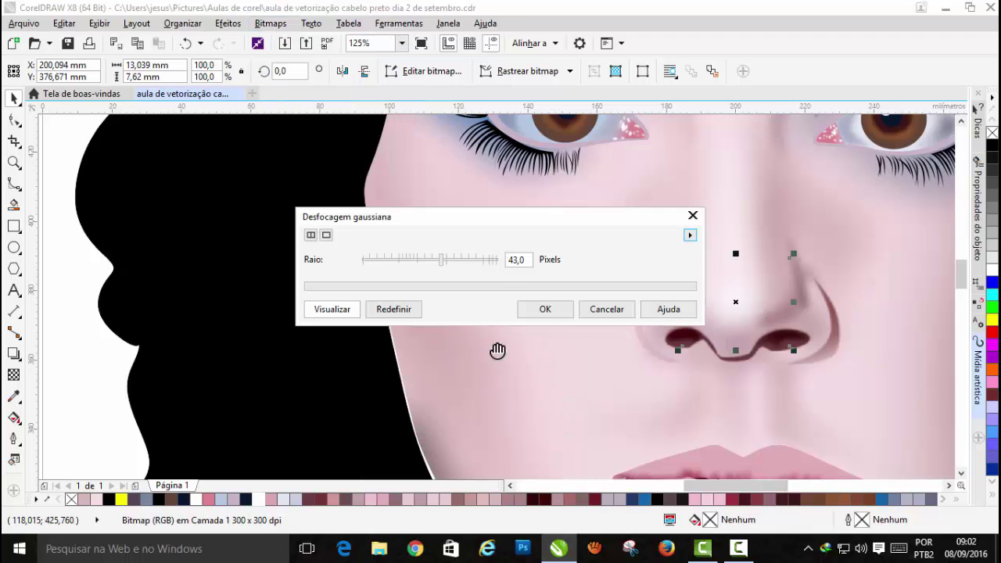
{"action": "left_click_drag", "start_coordinate": [533, 225], "coordinate": [538, 78]}
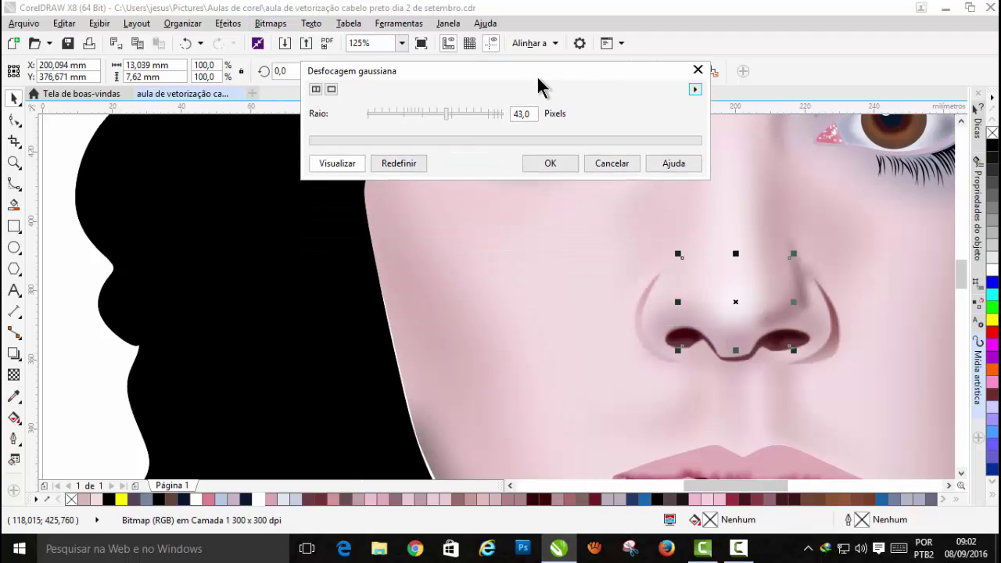
{"action": "left_click", "coordinate": [551, 164]}
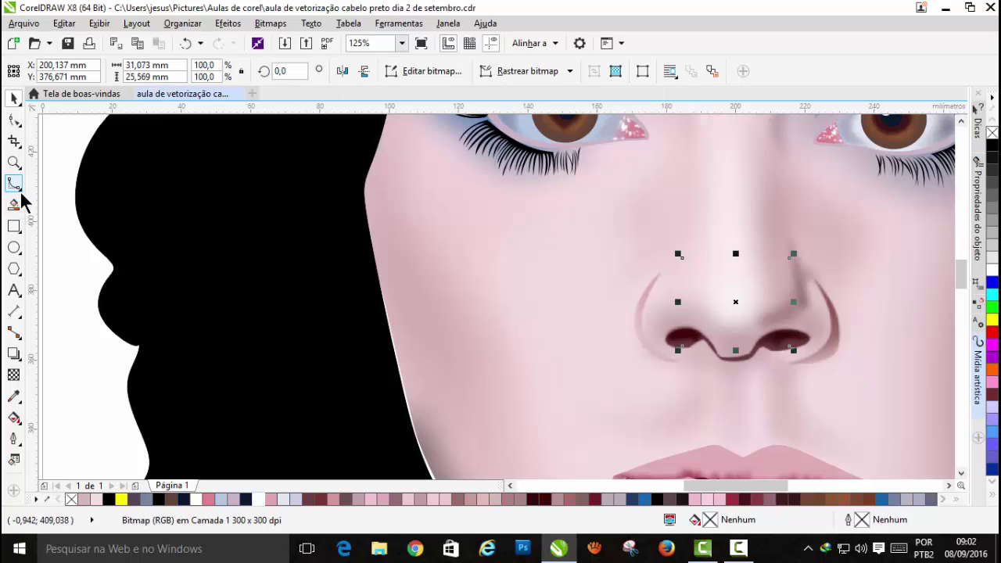
Step: Place the blurred nose-tip highlight inside the vector face with PowerClip
{"action": "left_click", "coordinate": [227, 23]}
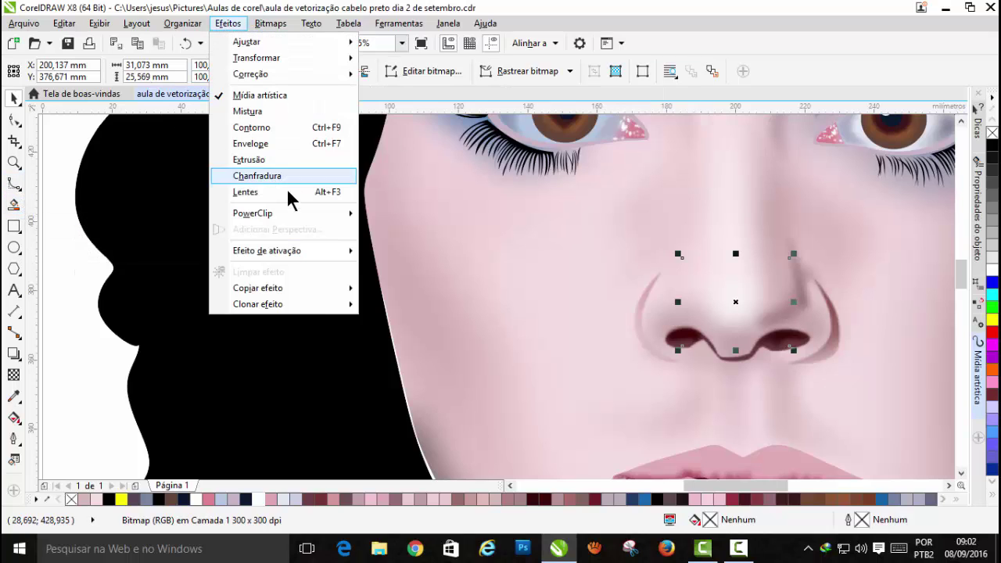
{"action": "mouse_move", "coordinate": [271, 214]}
{"action": "left_click", "coordinate": [406, 217]}
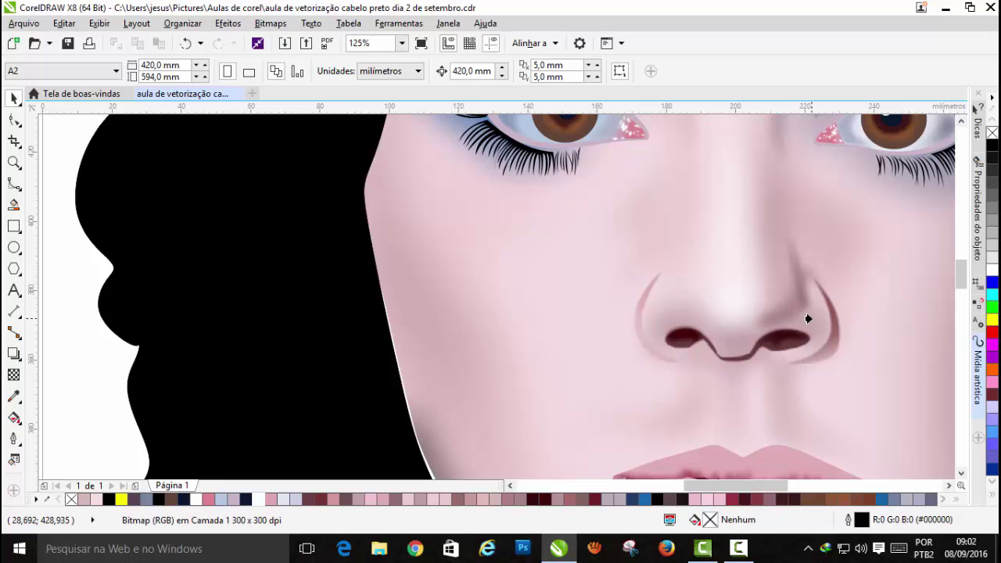
{"action": "left_click", "coordinate": [849, 316]}
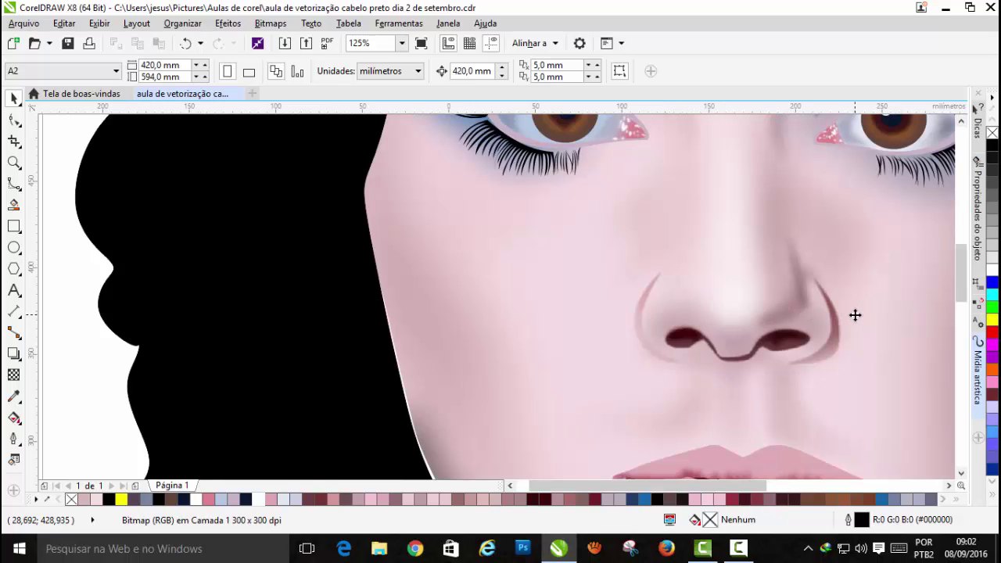
Step: Outline a thin curved highlight along the inner edge of the dark right nostril wing as a closed B-spline about 12 by 22.5 mm
{"action": "scroll", "coordinate": [852, 316], "scroll_direction": "down", "scroll_amount": 1}
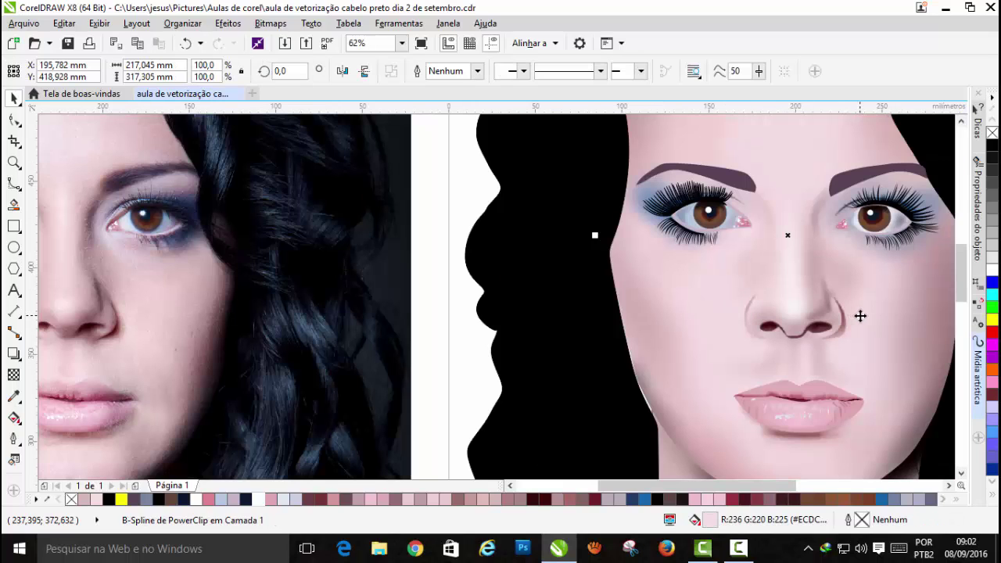
{"action": "scroll", "coordinate": [861, 315], "scroll_direction": "down", "scroll_amount": 1}
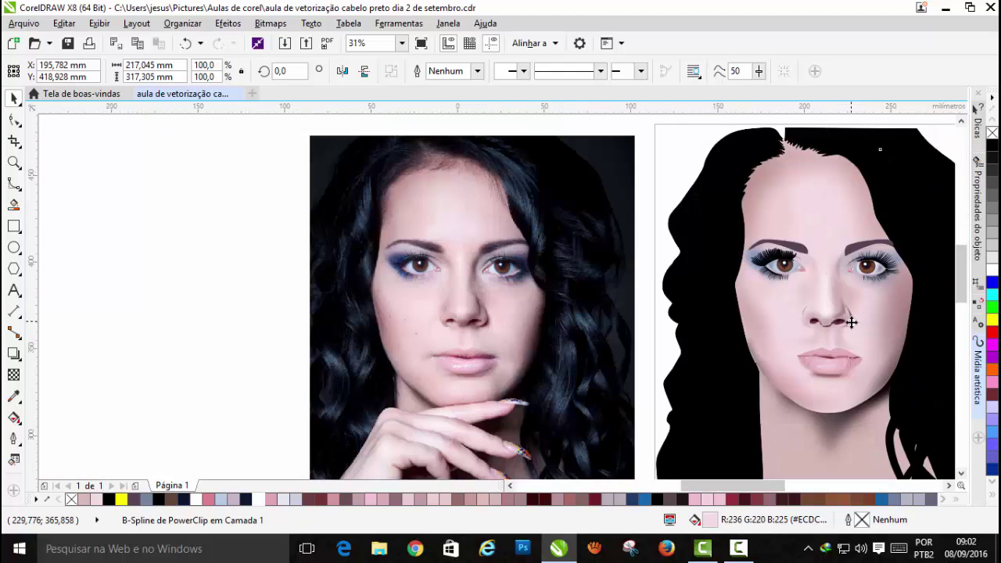
{"action": "scroll", "coordinate": [861, 316], "scroll_direction": "up", "scroll_amount": 3}
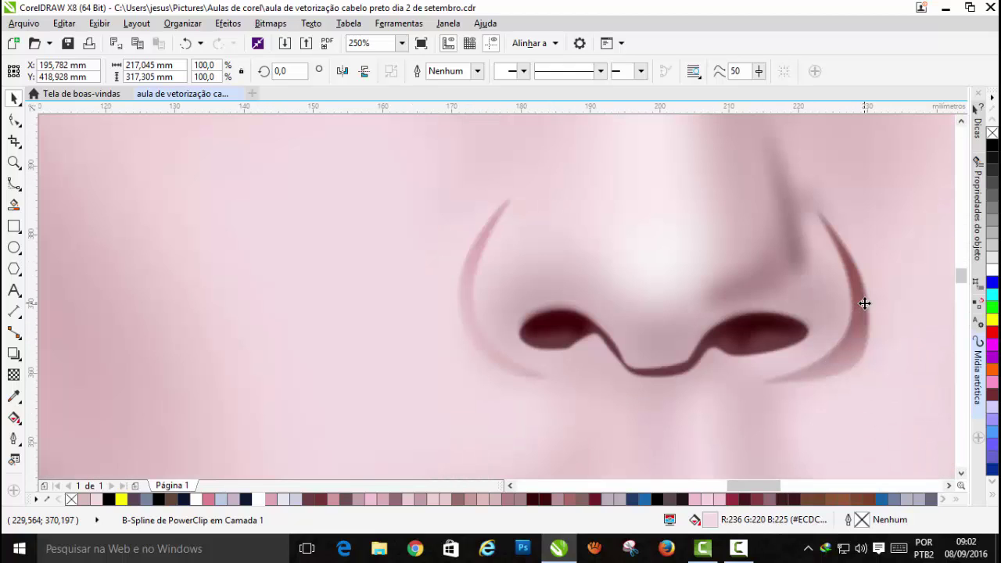
{"action": "scroll", "coordinate": [864, 299], "scroll_direction": "up", "scroll_amount": 1}
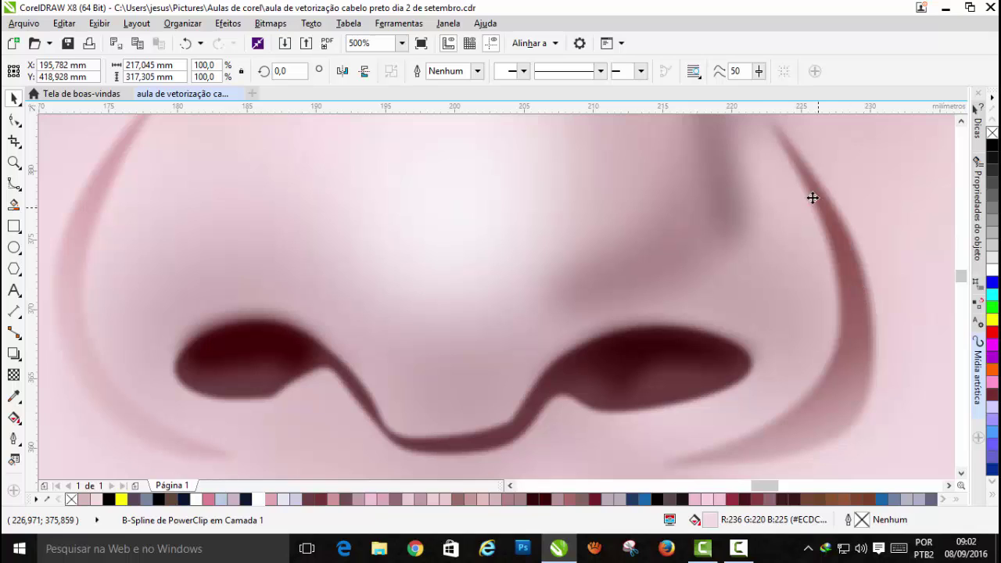
{"action": "left_click", "coordinate": [14, 181]}
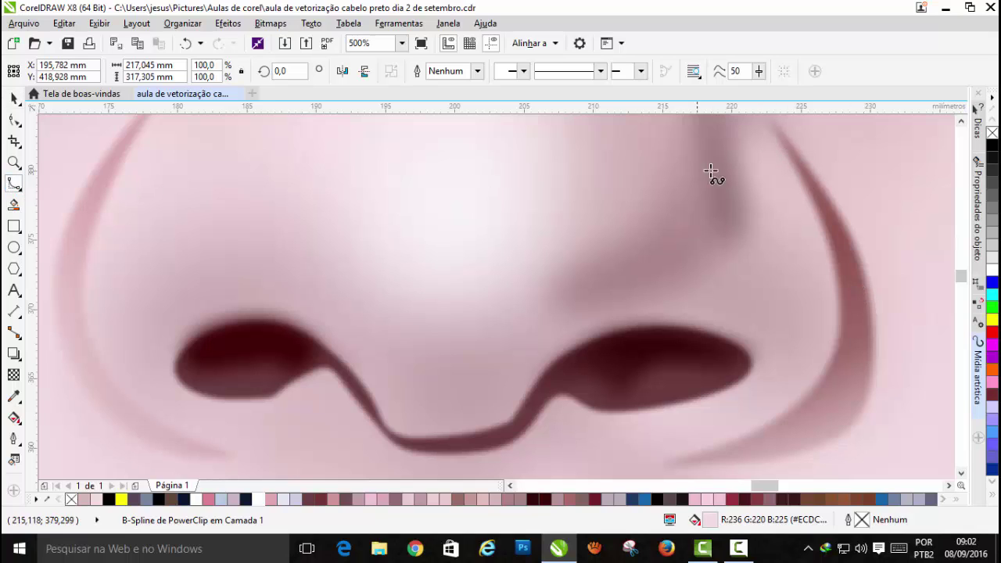
{"action": "left_click", "coordinate": [770, 140]}
{"action": "left_click", "coordinate": [810, 223]}
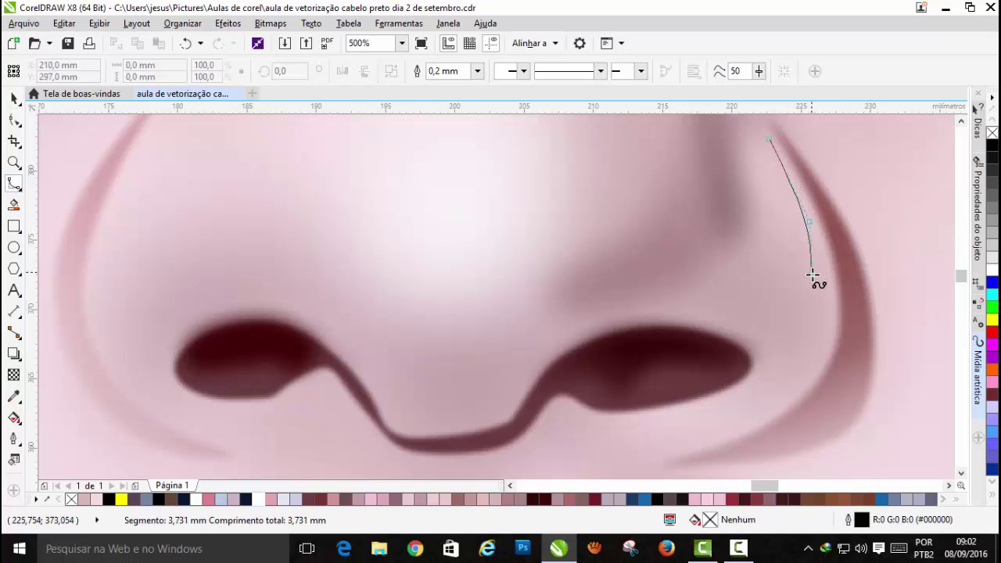
{"action": "left_click", "coordinate": [822, 292]}
{"action": "left_click", "coordinate": [812, 367]}
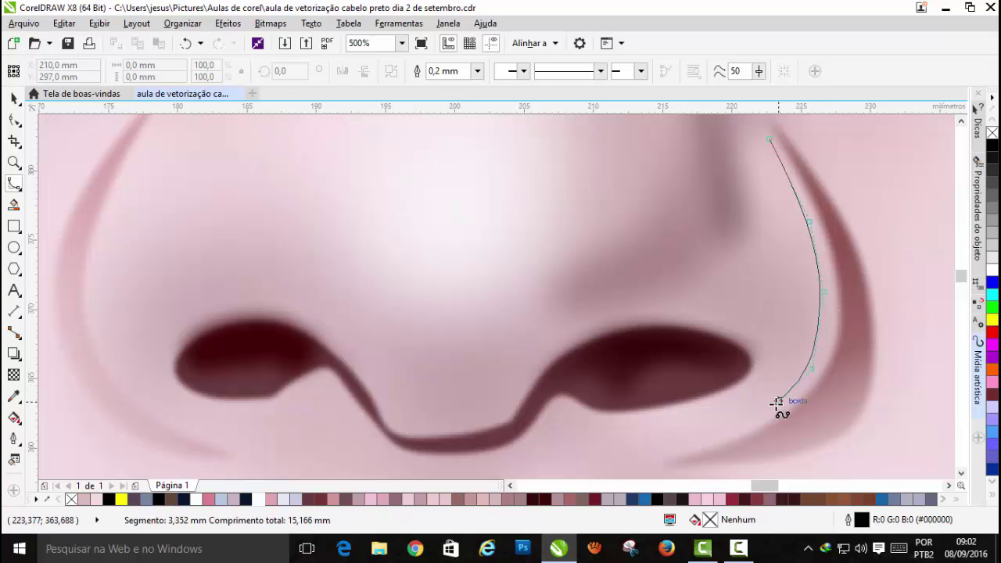
{"action": "left_click", "coordinate": [754, 421]}
{"action": "left_click", "coordinate": [699, 439]}
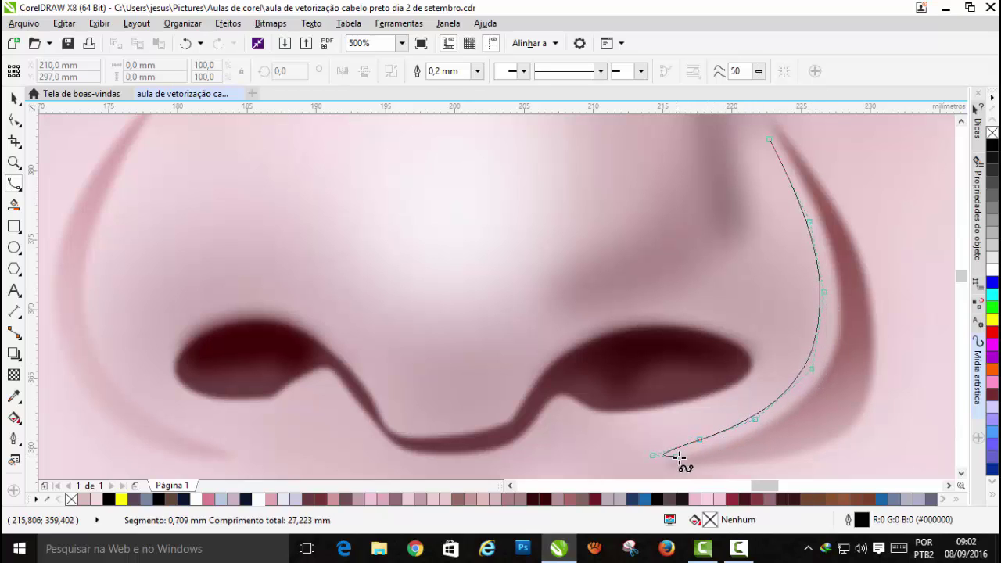
{"action": "left_click", "coordinate": [669, 460]}
{"action": "left_click", "coordinate": [726, 445]}
{"action": "left_click", "coordinate": [785, 409]}
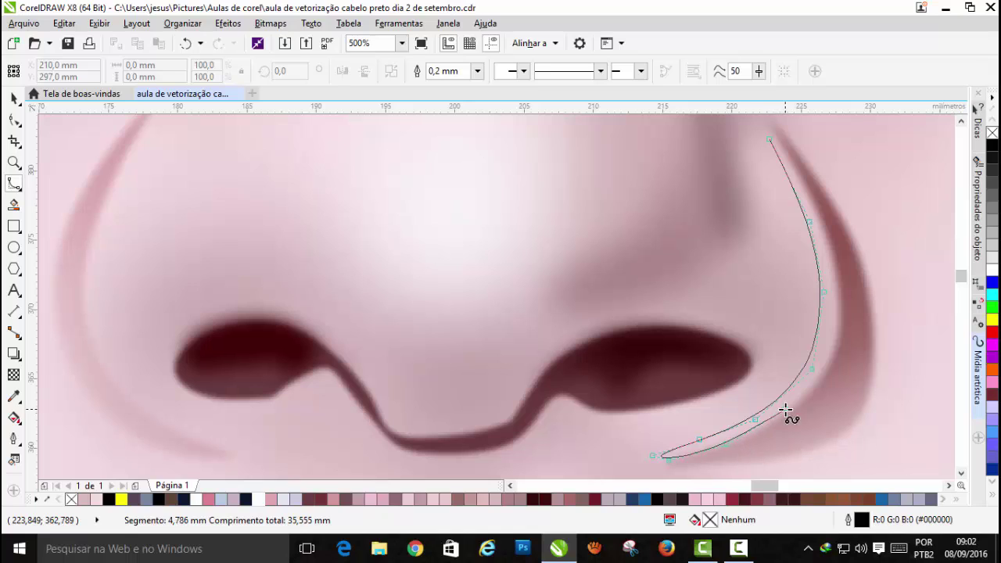
{"action": "left_click", "coordinate": [829, 353]}
{"action": "left_click", "coordinate": [833, 259]}
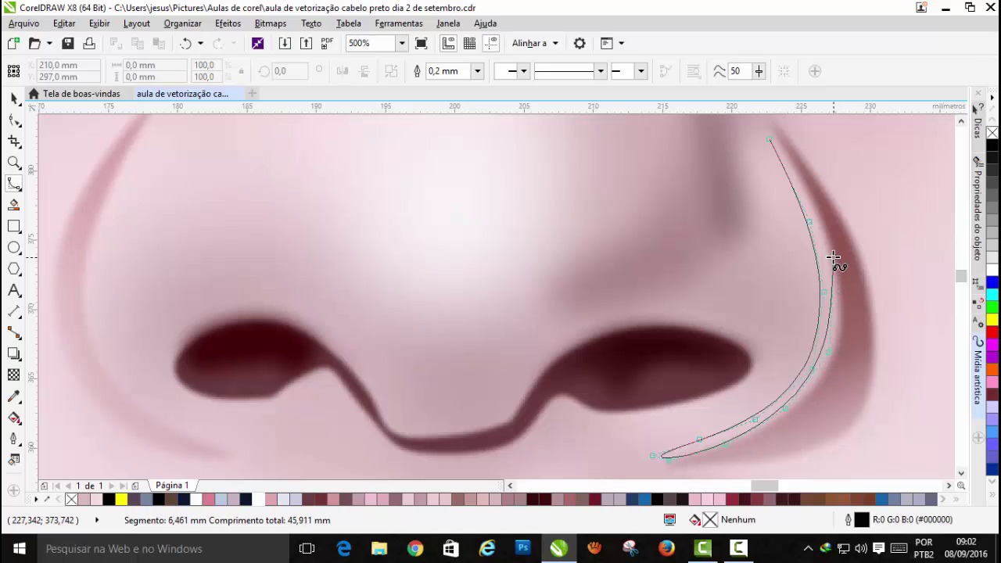
{"action": "left_click", "coordinate": [808, 196]}
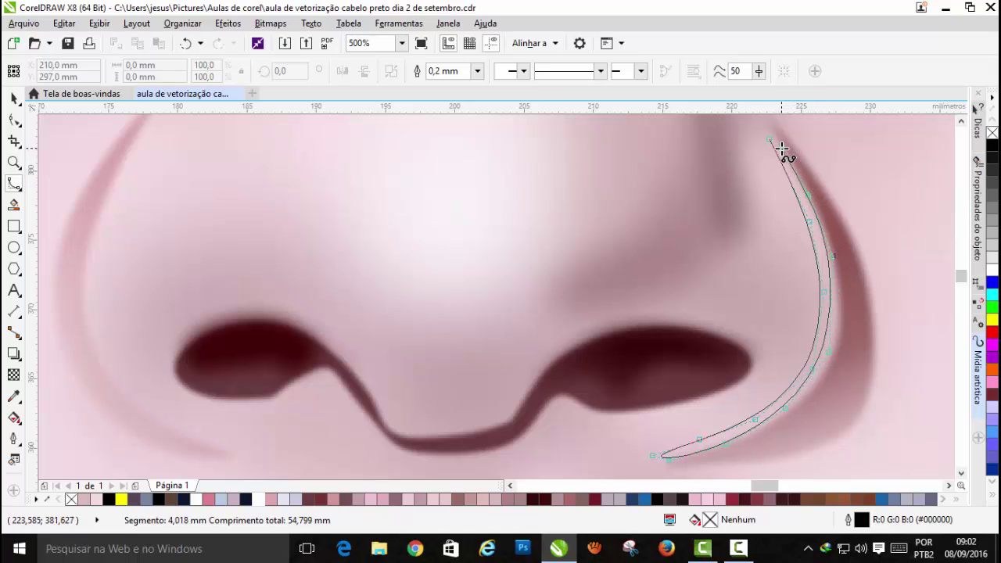
{"action": "left_click", "coordinate": [772, 141]}
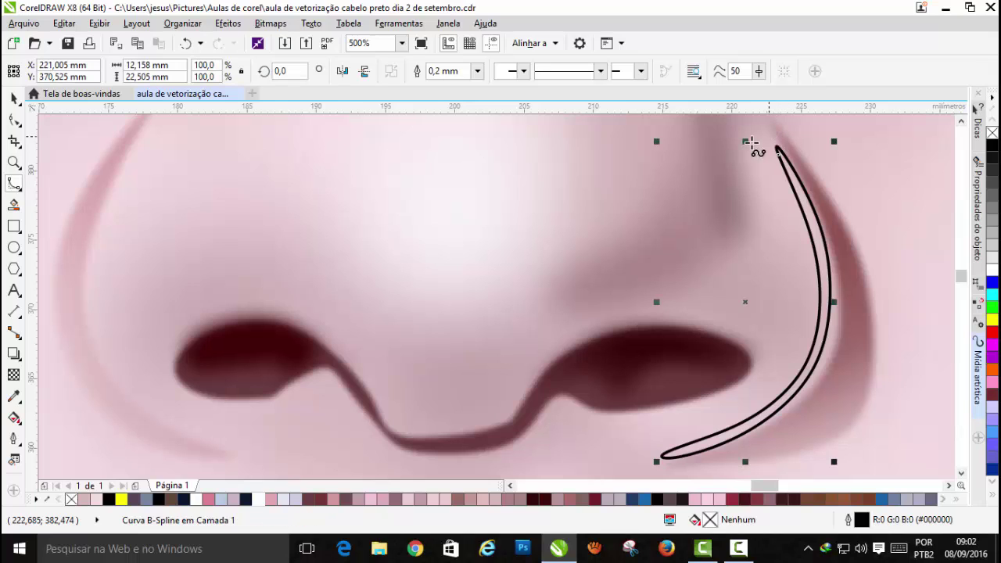
Step: Fill the nostril-wing highlight with RGB 227, 231, 241, remove its outline, and fade it out towards its upper end with a linear transparency
{"action": "left_click", "coordinate": [284, 499]}
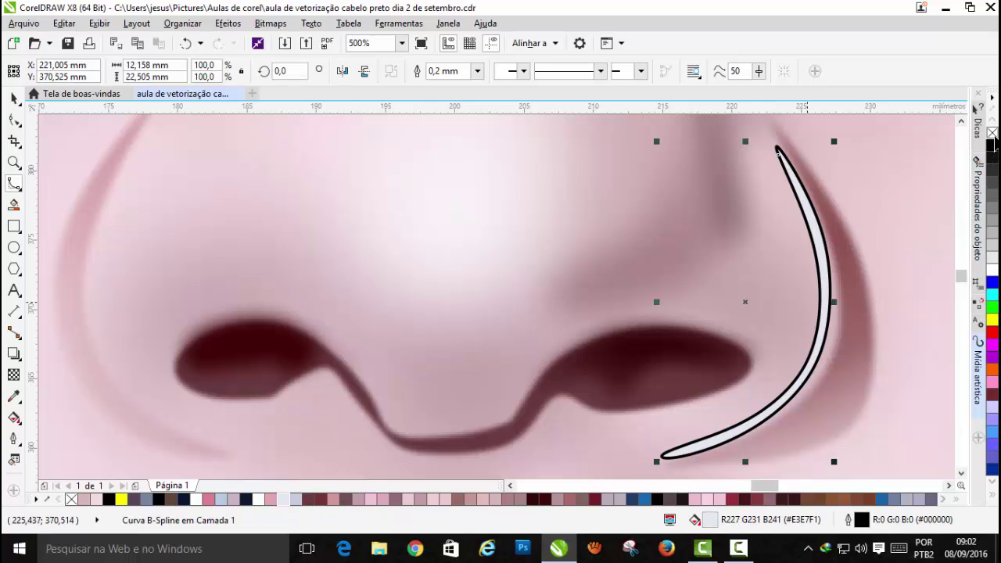
{"action": "right_click", "coordinate": [992, 134]}
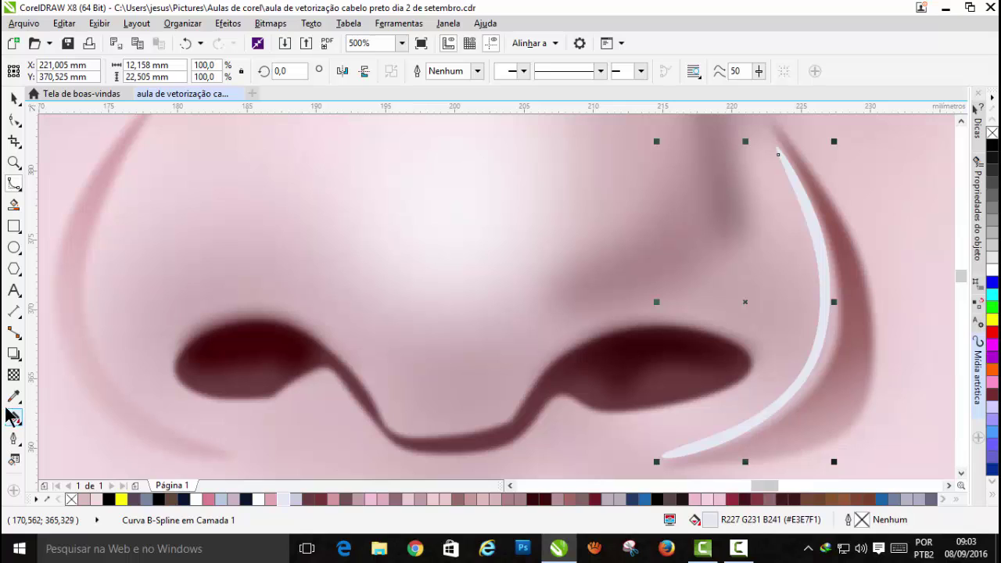
{"action": "left_click", "coordinate": [14, 375]}
{"action": "left_click_drag", "start_coordinate": [828, 287], "coordinate": [769, 139]}
{"action": "left_click_drag", "start_coordinate": [828, 288], "coordinate": [777, 436]}
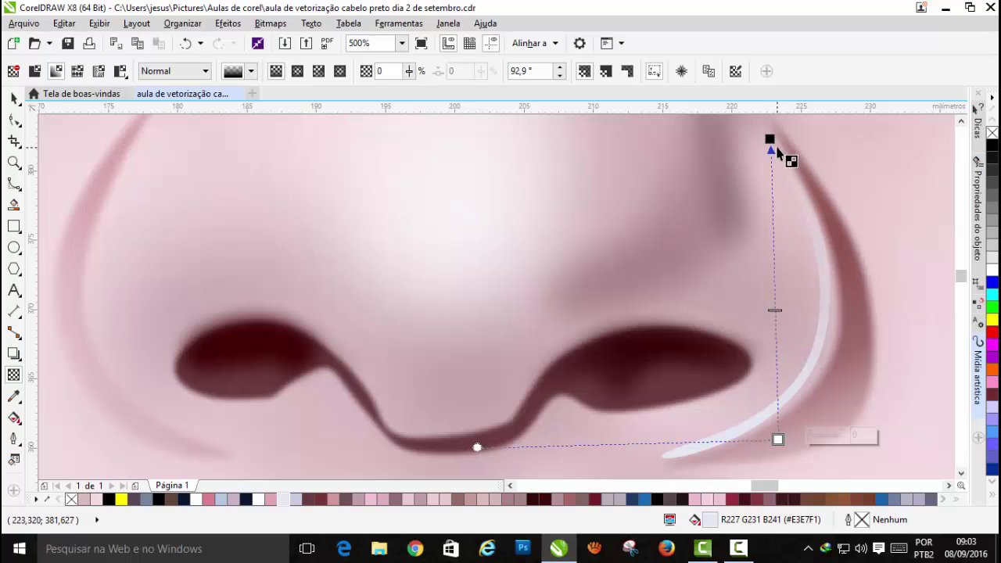
{"action": "left_click", "coordinate": [774, 174]}
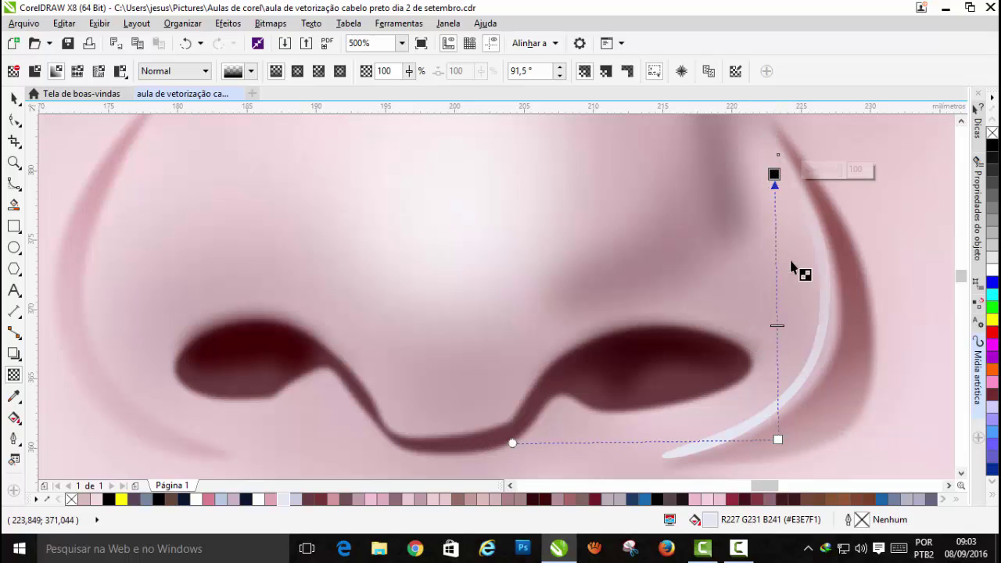
{"action": "left_click_drag", "start_coordinate": [775, 172], "coordinate": [777, 154]}
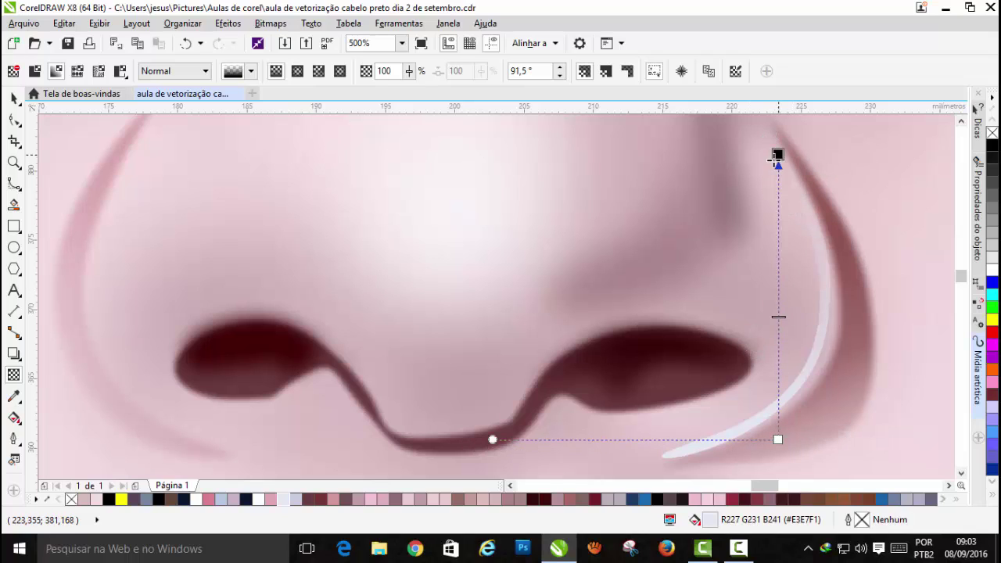
Step: Convert the faded nostril-wing highlight to a 300 dpi RGB bitmap with transparent background
{"action": "left_click", "coordinate": [270, 23]}
{"action": "left_click", "coordinate": [284, 35]}
{"action": "left_click", "coordinate": [446, 344]}
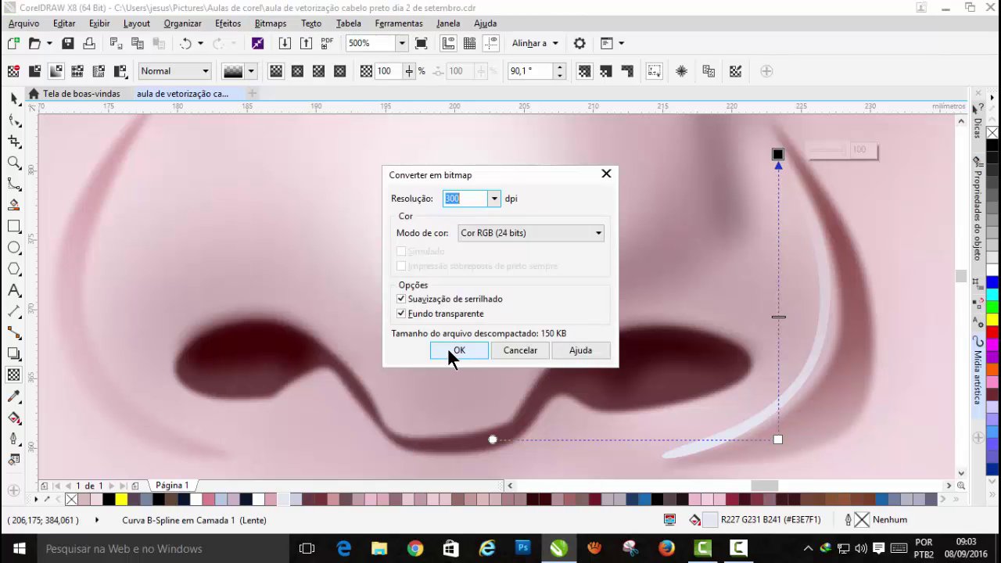
Step: Soften the nostril-wing highlight bitmap with a Gaussian blur of about 3 pixels and select it for placement
{"action": "left_click", "coordinate": [272, 25]}
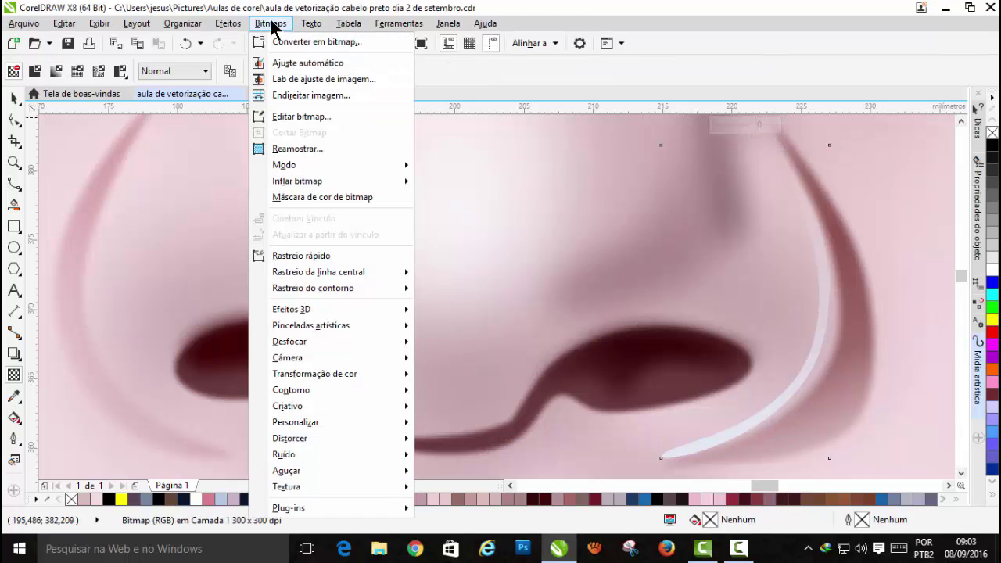
{"action": "mouse_move", "coordinate": [302, 350]}
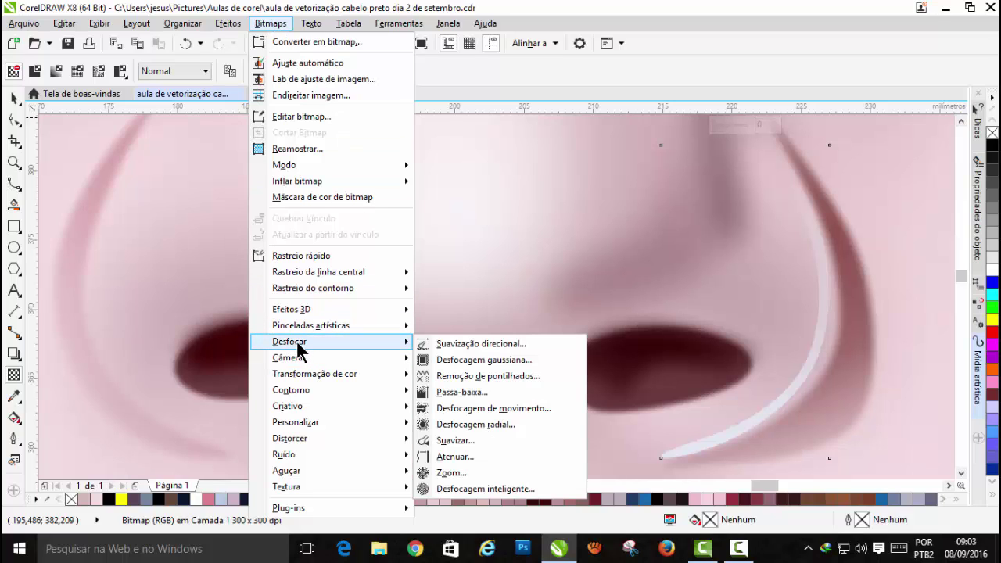
{"action": "left_click", "coordinate": [459, 361]}
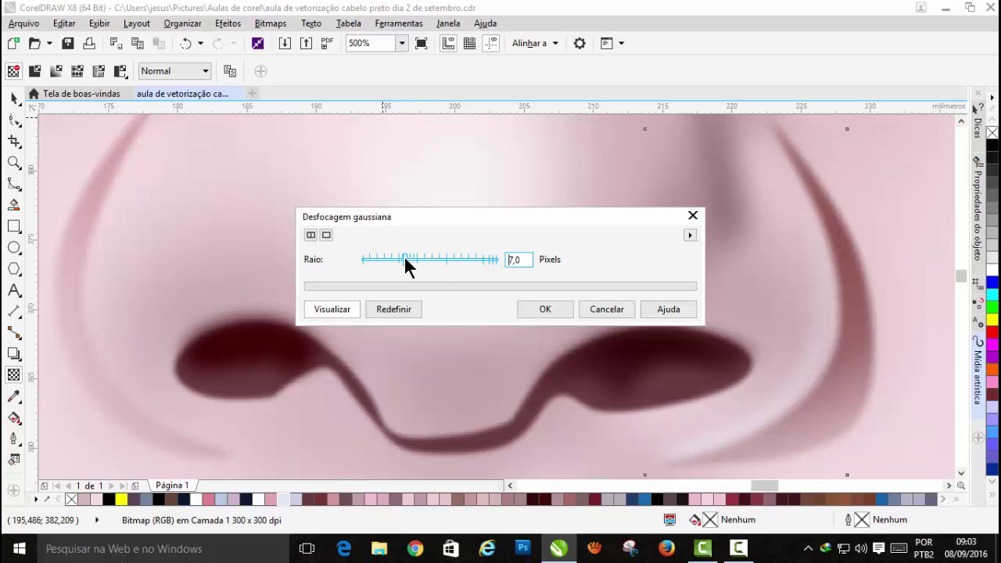
{"action": "left_click_drag", "start_coordinate": [405, 259], "coordinate": [387, 260]}
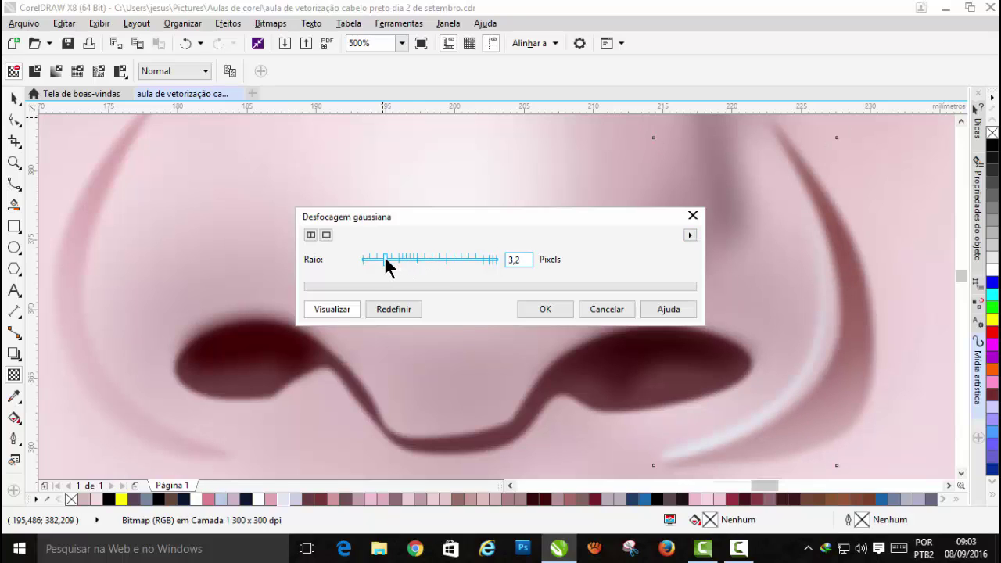
{"action": "left_click", "coordinate": [551, 313]}
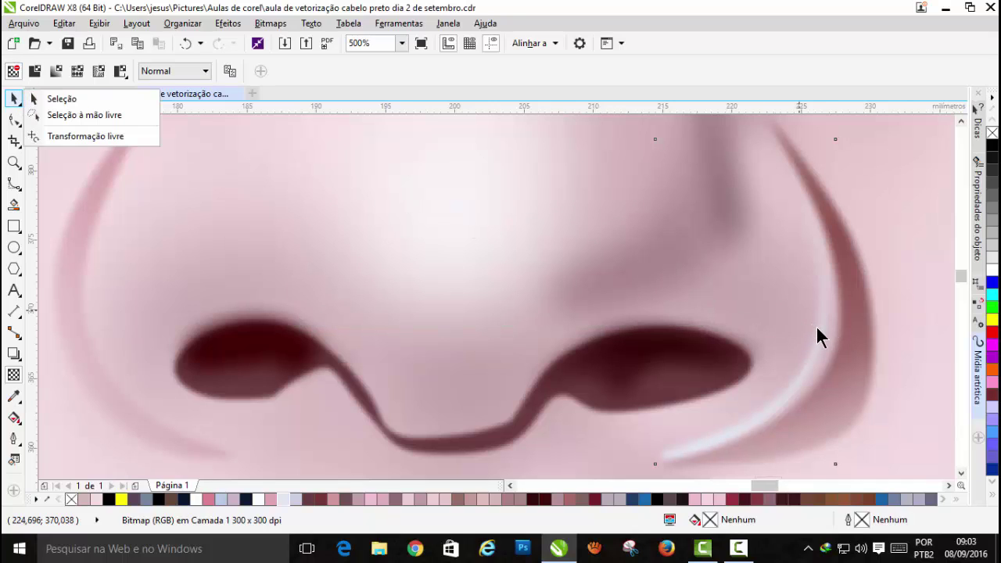
{"action": "left_click", "coordinate": [14, 99]}
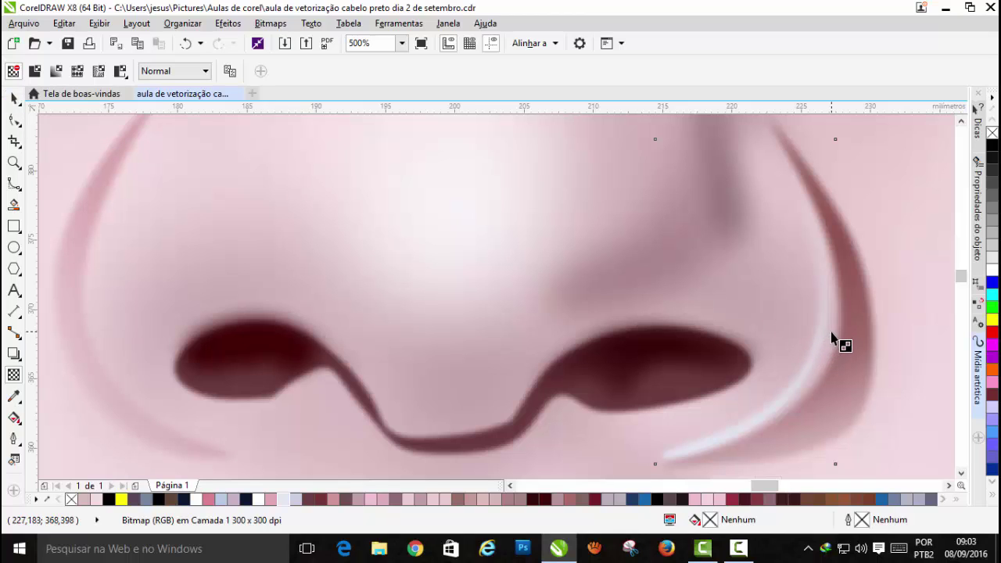
{"action": "double_click", "coordinate": [14, 100]}
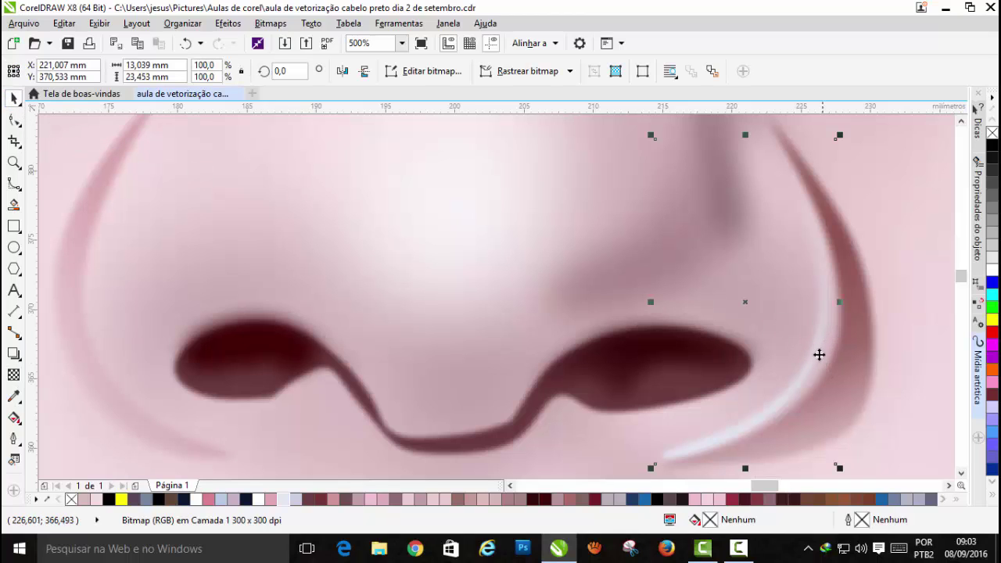
Step: Move the nostril-wing highlight against the dark right wing shadow and fade its lower end with a linear transparency
{"action": "left_click_drag", "start_coordinate": [819, 356], "coordinate": [825, 345]}
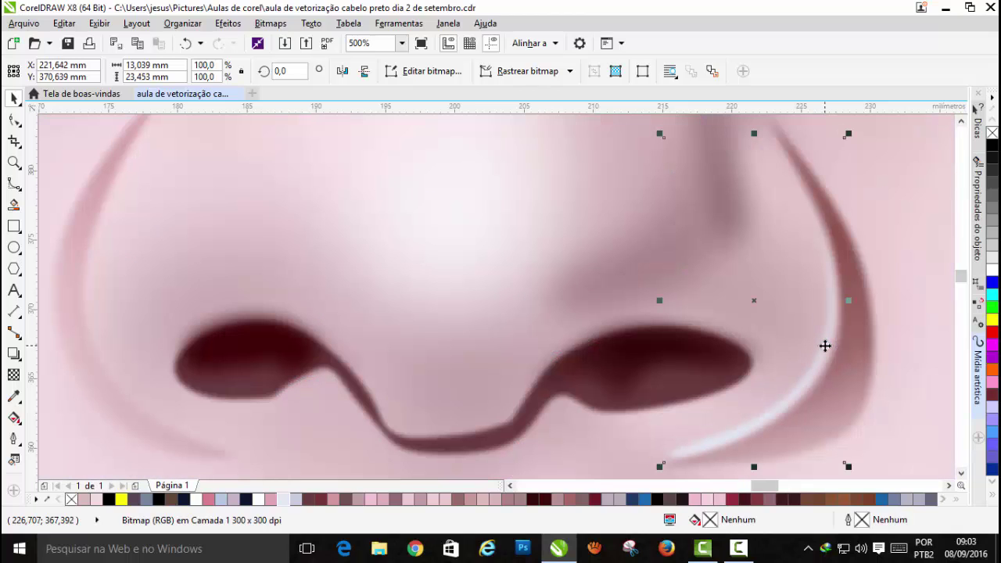
{"action": "left_click", "coordinate": [14, 375]}
{"action": "left_click_drag", "start_coordinate": [655, 448], "coordinate": [637, 459]}
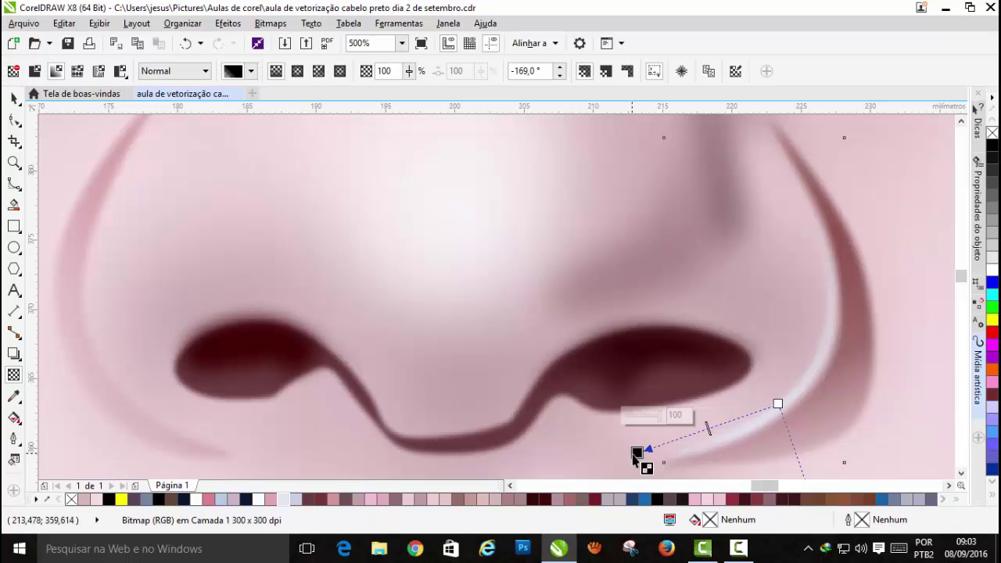
{"action": "left_click", "coordinate": [14, 101]}
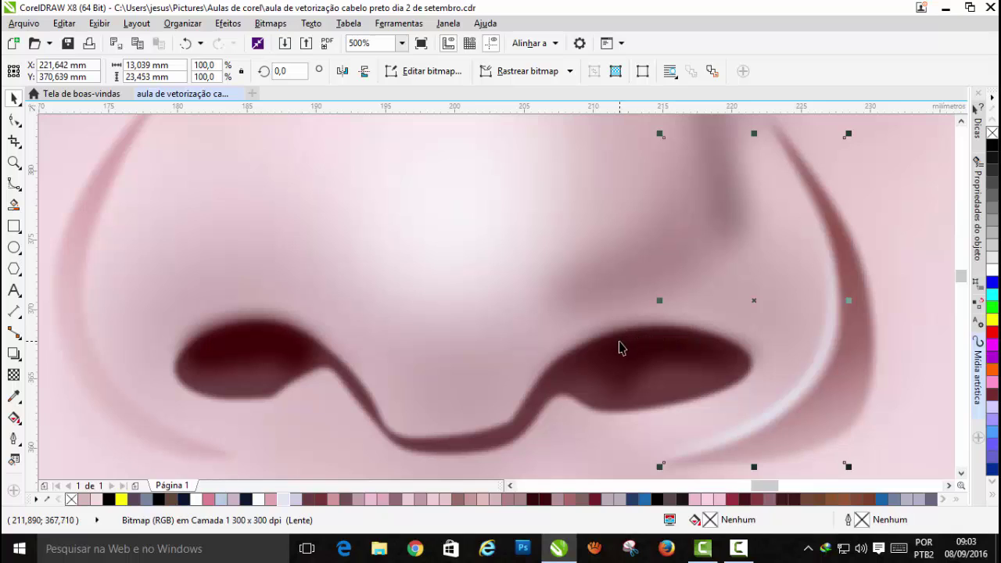
Step: Outline a shadow over the upper half of the right nostril as a closed B-spline about 16.7 by 6.5 mm
{"action": "left_click", "coordinate": [12, 188]}
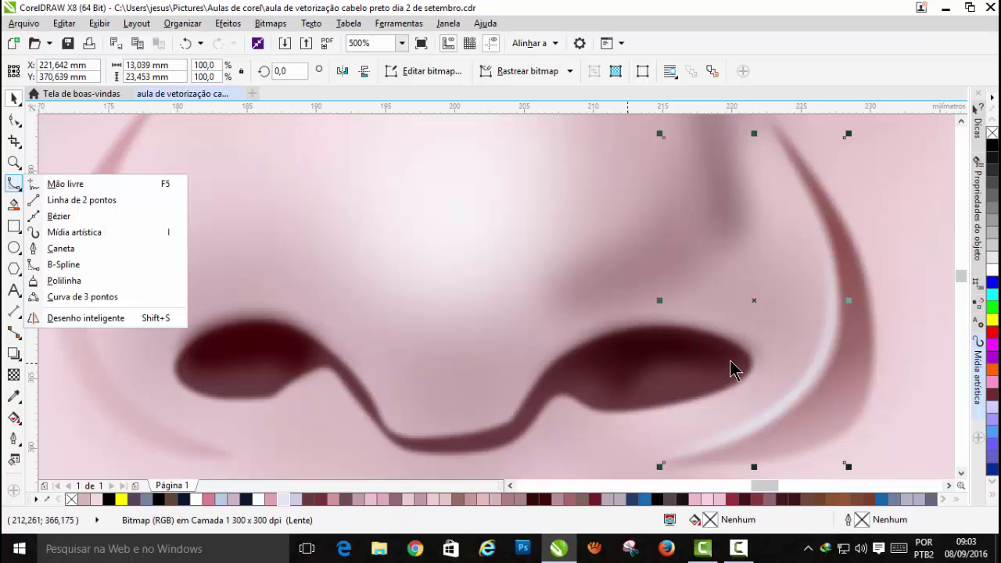
{"action": "left_click", "coordinate": [63, 264]}
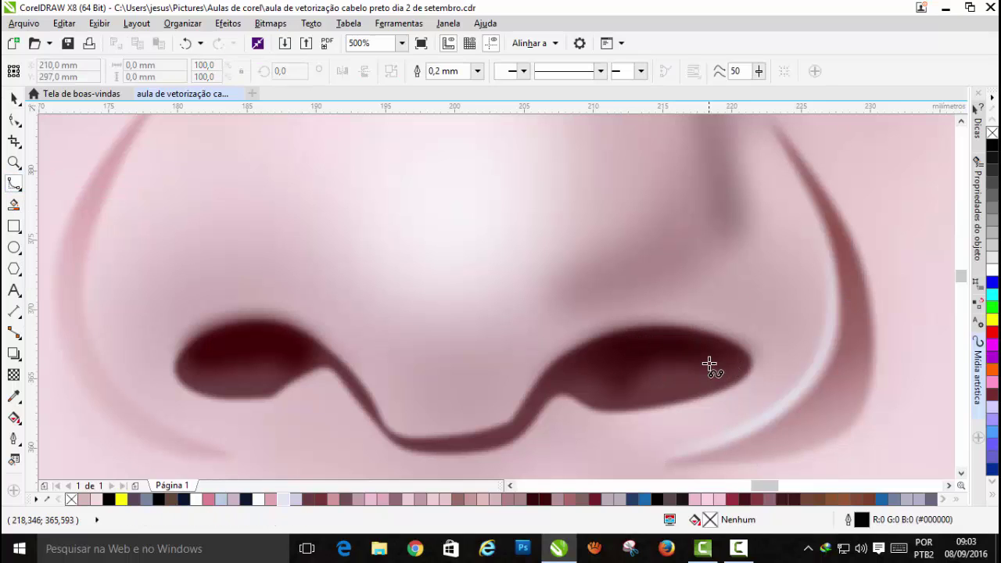
{"action": "left_click", "coordinate": [722, 357]}
{"action": "left_click", "coordinate": [670, 353]}
{"action": "left_click", "coordinate": [633, 366]}
{"action": "left_click", "coordinate": [607, 378]}
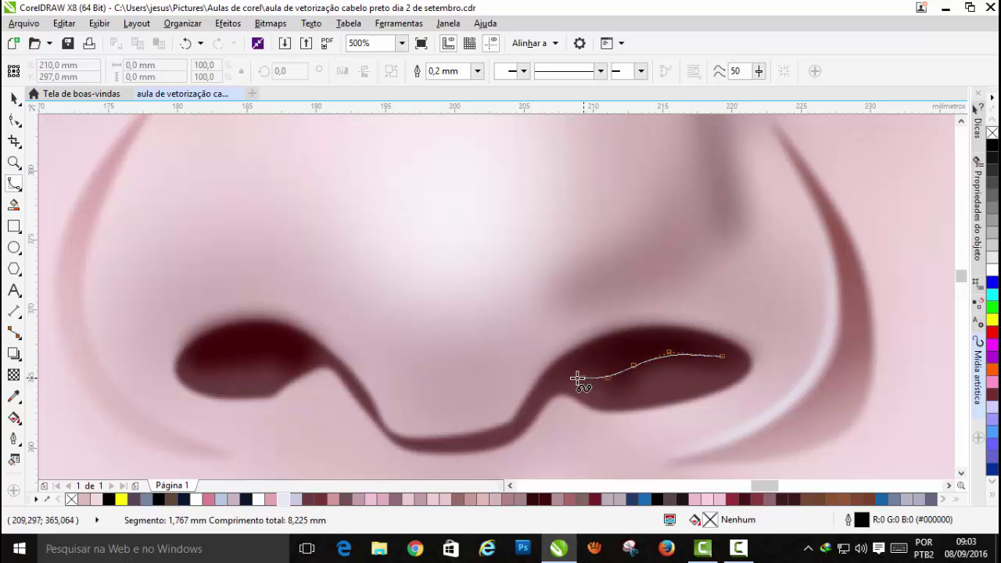
{"action": "left_click", "coordinate": [560, 375]}
{"action": "left_click", "coordinate": [511, 423]}
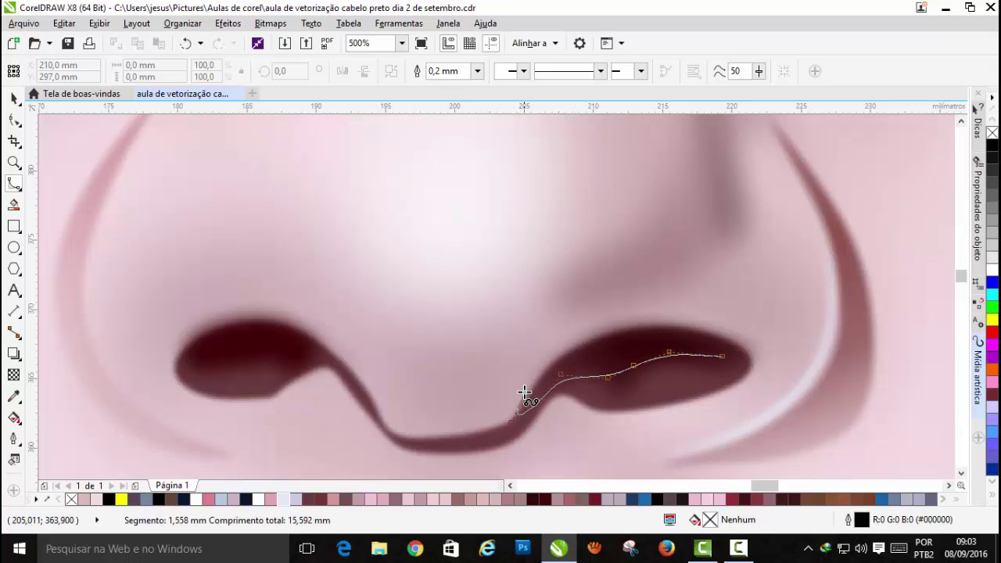
{"action": "left_click", "coordinate": [525, 389]}
{"action": "left_click", "coordinate": [550, 361]}
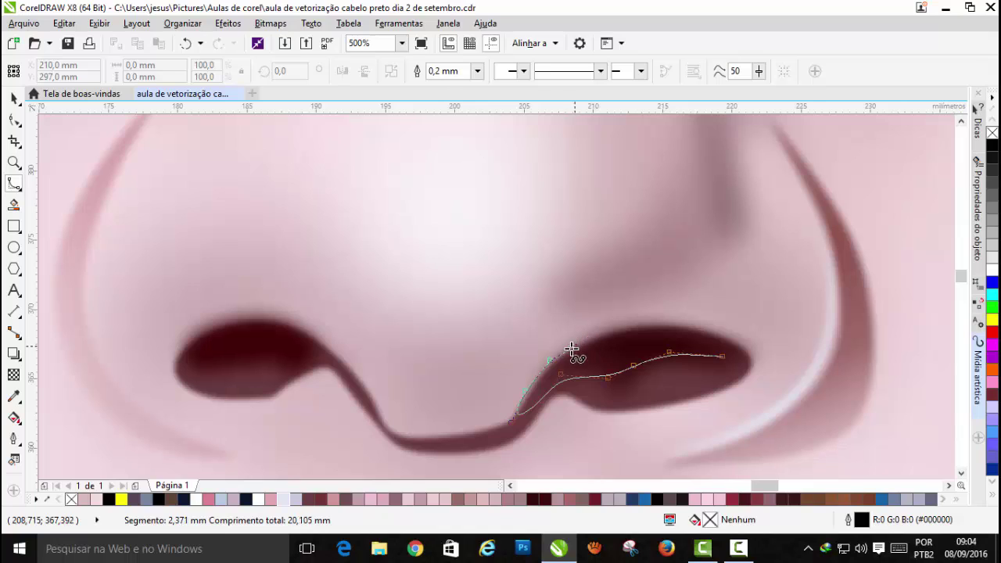
{"action": "left_click", "coordinate": [569, 347]}
{"action": "left_click", "coordinate": [607, 331]}
{"action": "left_click", "coordinate": [632, 322]}
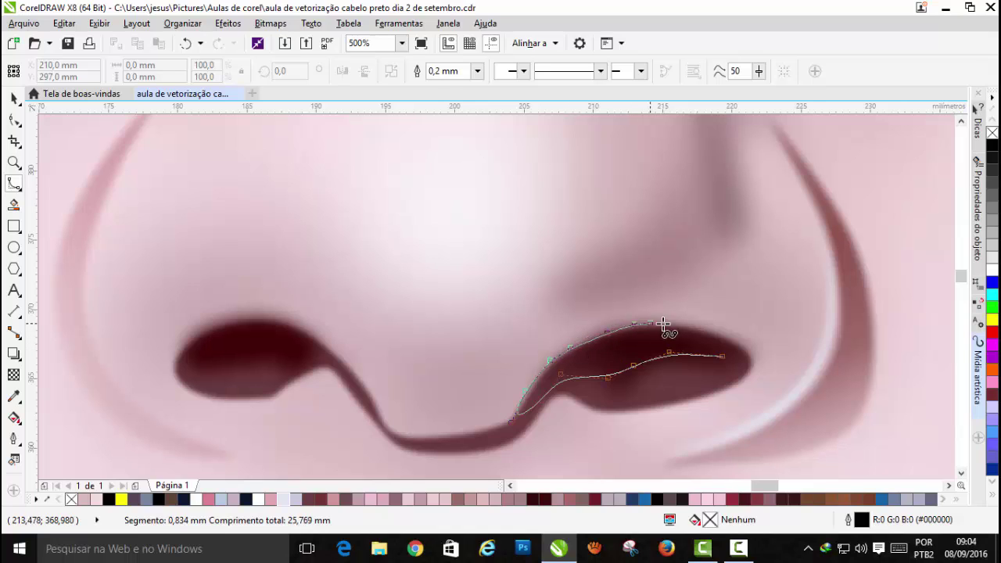
{"action": "left_click", "coordinate": [672, 322]}
{"action": "left_click", "coordinate": [708, 328]}
{"action": "left_click", "coordinate": [744, 348]}
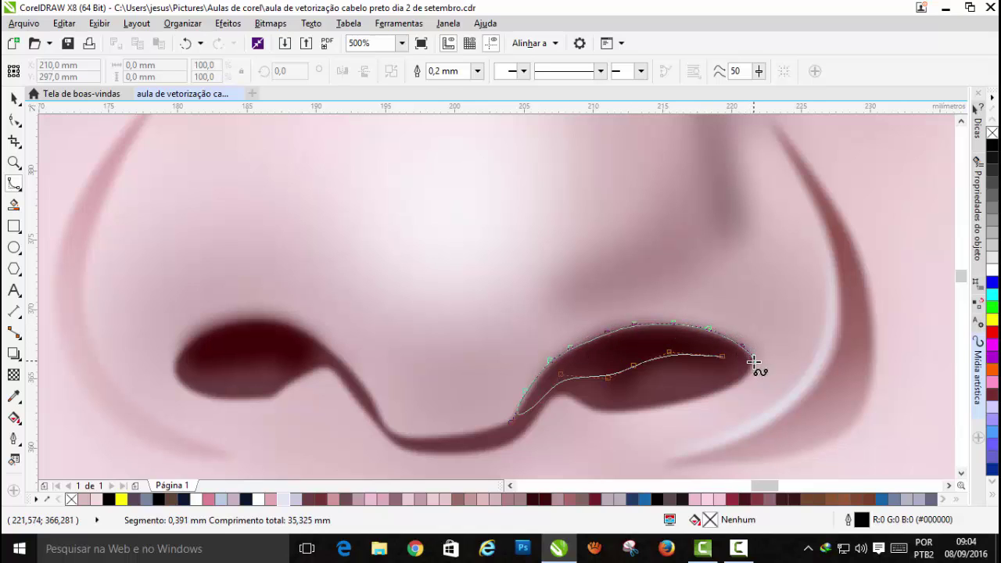
{"action": "left_click", "coordinate": [753, 361]}
{"action": "left_click", "coordinate": [737, 370]}
{"action": "left_click", "coordinate": [723, 358]}
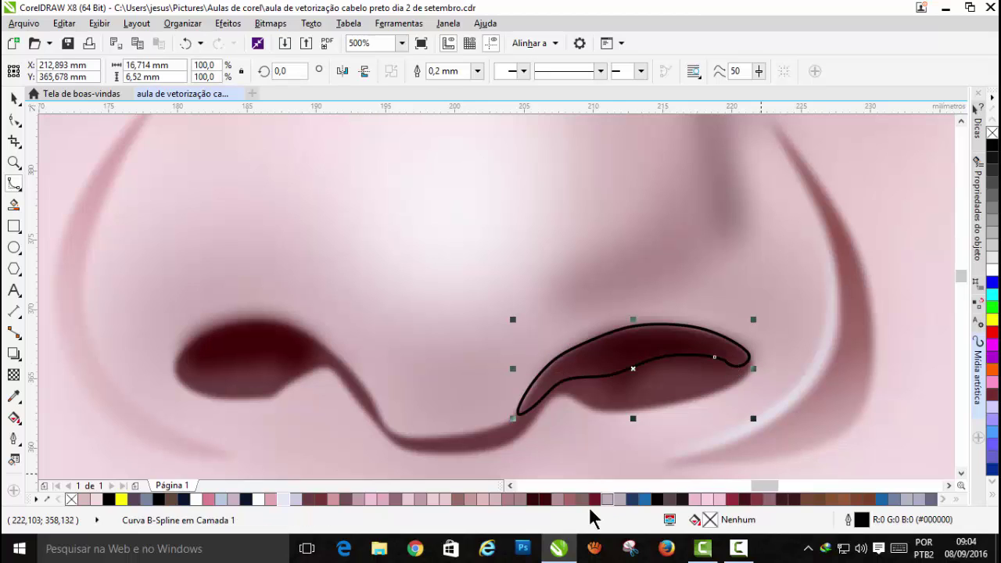
Step: Fill the right nostril shadow with RGB 28, 7, 6 and remove its outline
{"action": "left_click", "coordinate": [534, 499]}
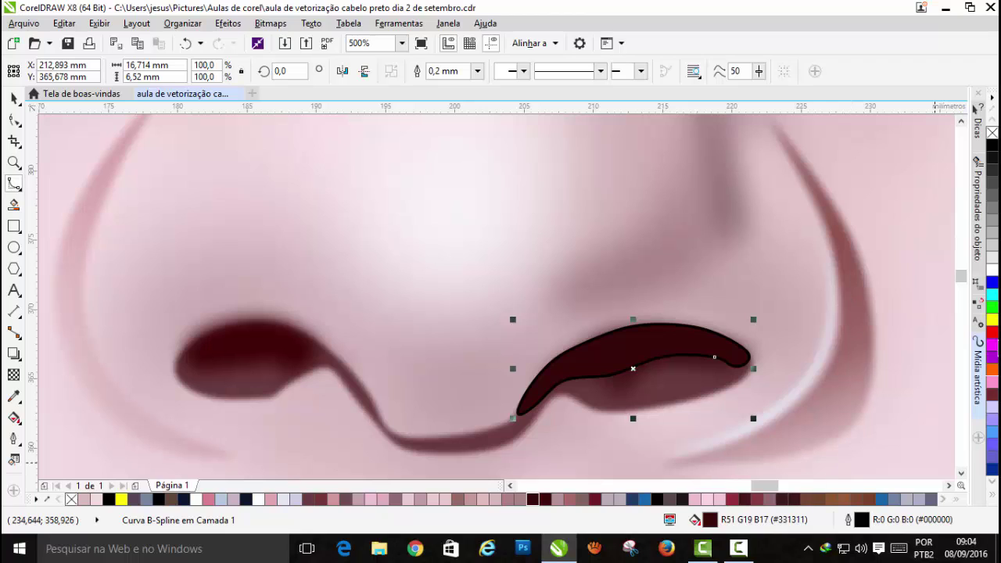
{"action": "left_click", "coordinate": [980, 205]}
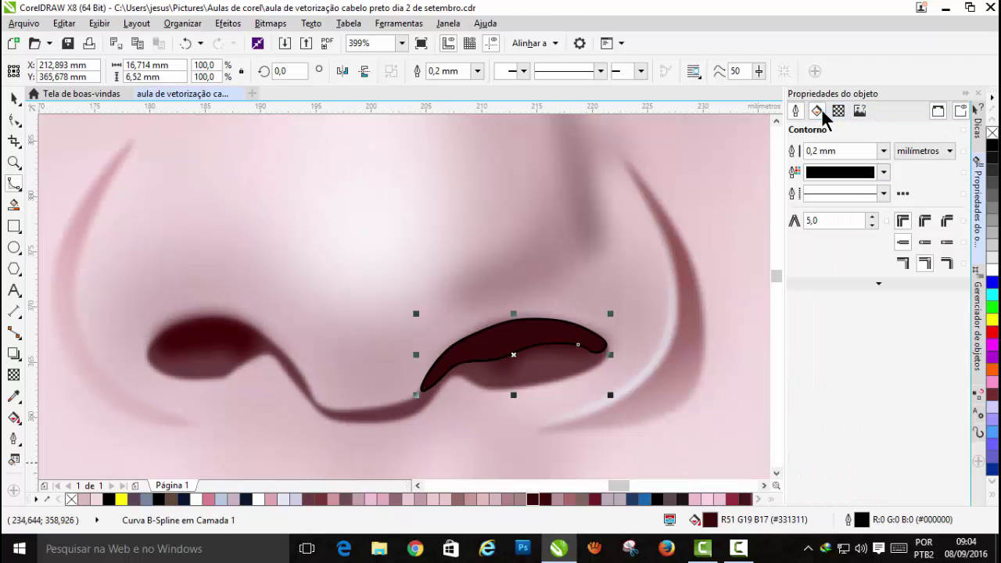
{"action": "left_click", "coordinate": [817, 111]}
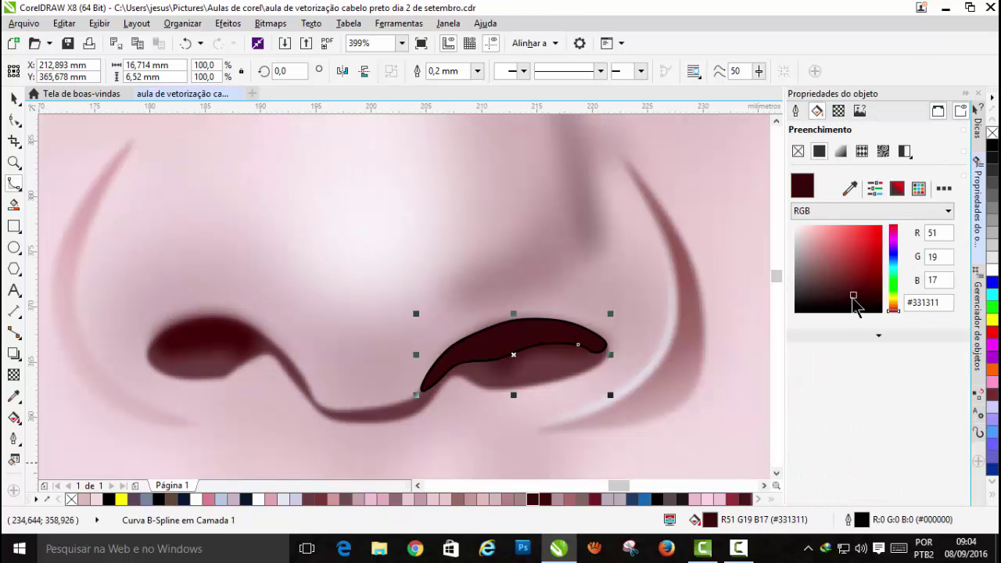
{"action": "left_click_drag", "start_coordinate": [856, 302], "coordinate": [861, 305]}
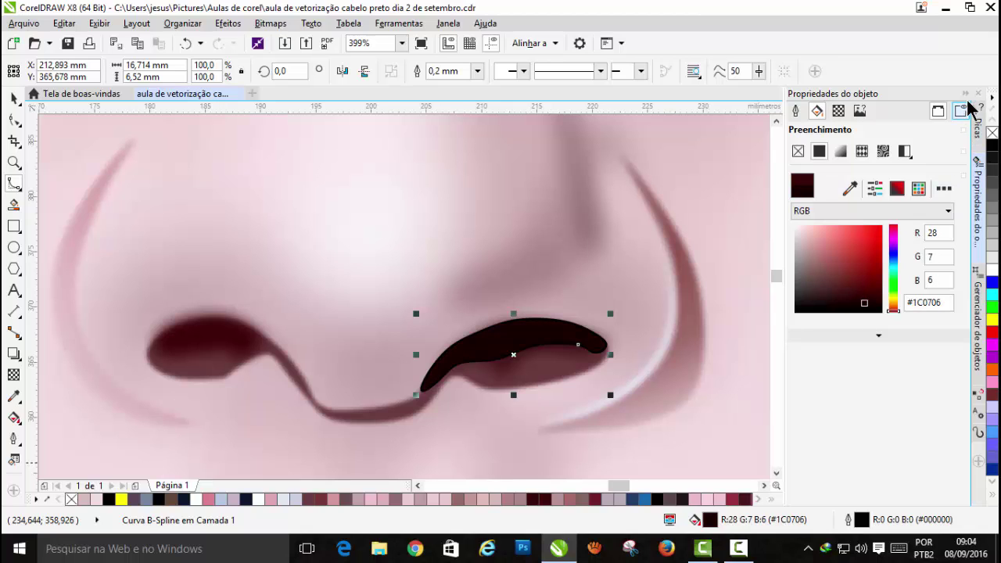
{"action": "left_click", "coordinate": [965, 94]}
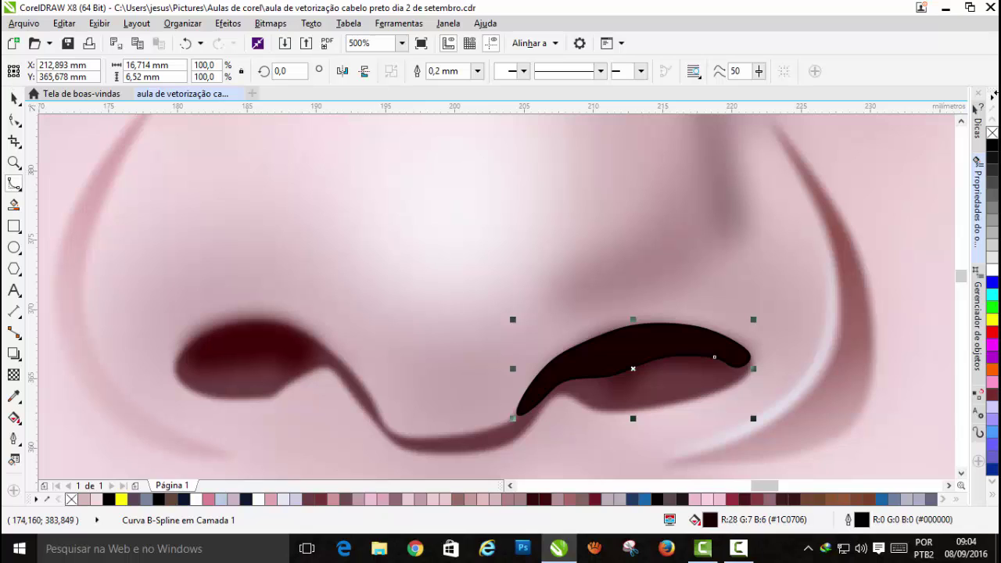
{"action": "right_click", "coordinate": [992, 135]}
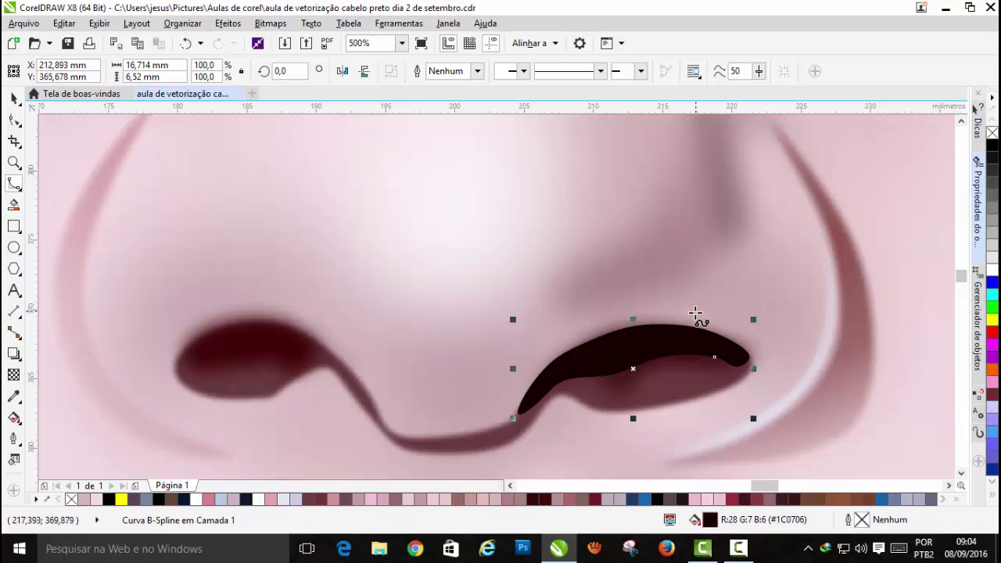
Step: Convert the right nostril shadow to a 300 dpi RGB bitmap with transparent background
{"action": "scroll", "coordinate": [694, 315], "scroll_direction": "down", "scroll_amount": 2}
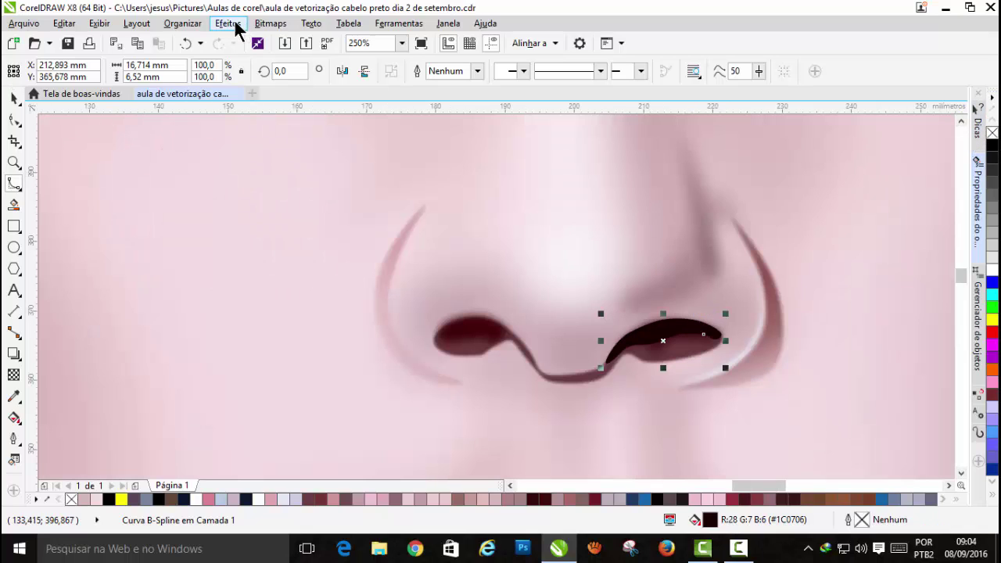
{"action": "left_click", "coordinate": [266, 26]}
{"action": "left_click", "coordinate": [274, 38]}
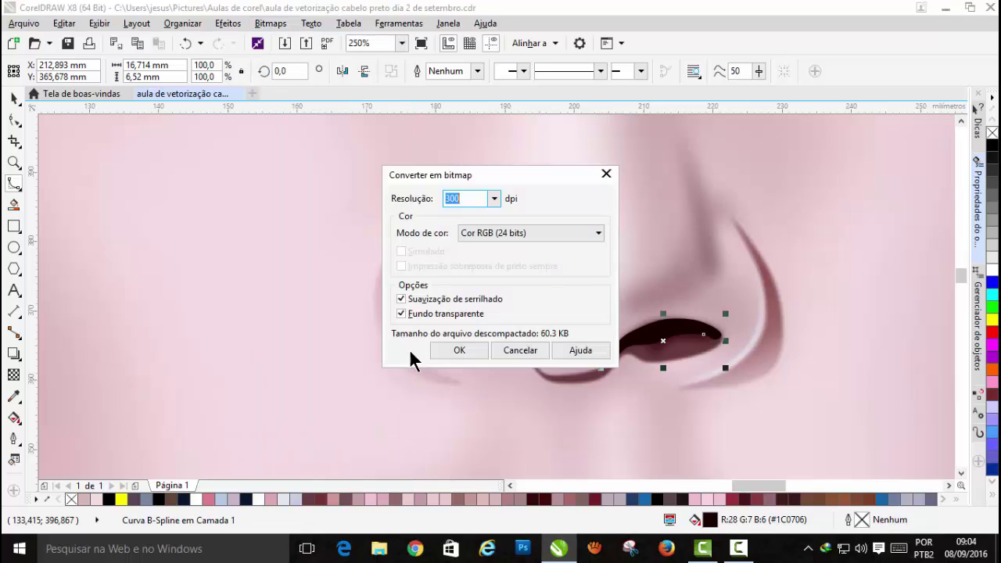
{"action": "left_click", "coordinate": [447, 351]}
Step: Soften the right nostril shadow bitmap with a Gaussian blur slightly stronger than 3 pixels
{"action": "left_click", "coordinate": [278, 24]}
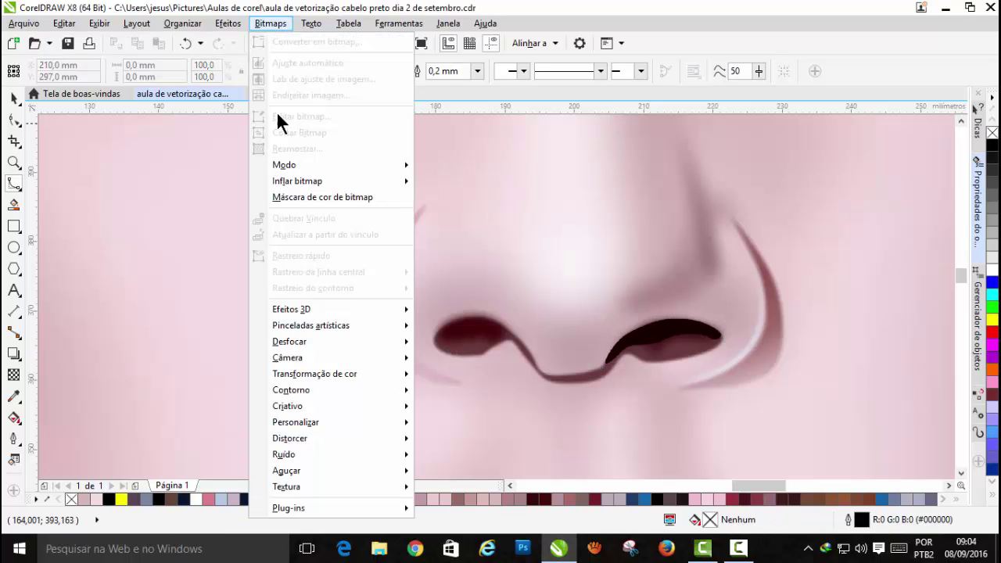
{"action": "mouse_move", "coordinate": [310, 348]}
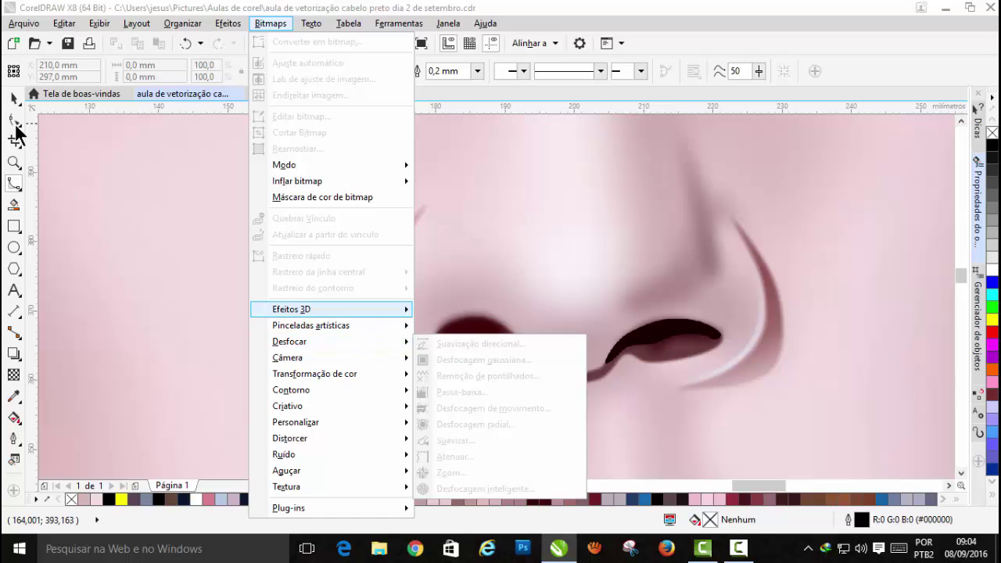
{"action": "left_click", "coordinate": [14, 99]}
{"action": "left_click", "coordinate": [689, 337]}
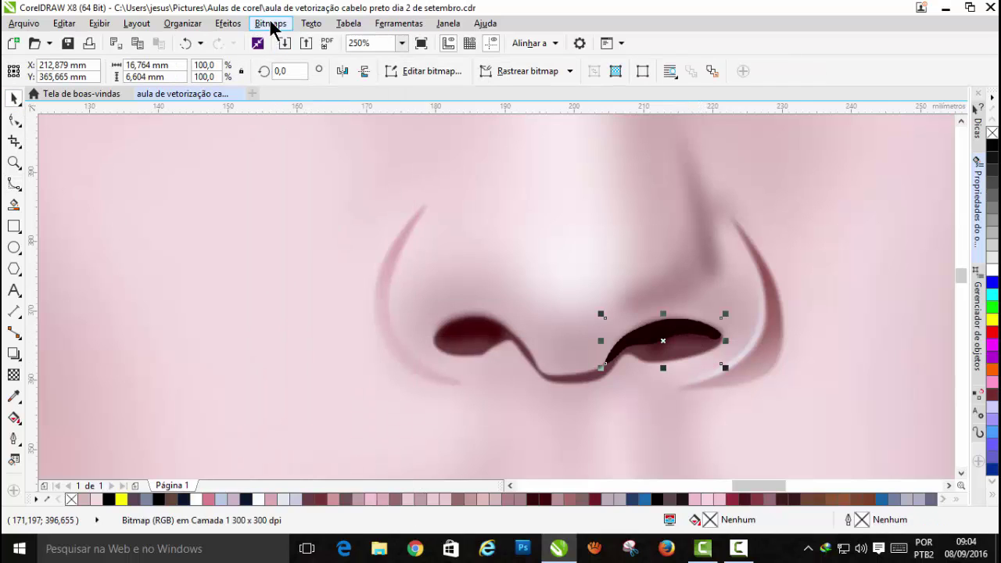
{"action": "left_click", "coordinate": [270, 22]}
{"action": "mouse_move", "coordinate": [316, 349]}
{"action": "left_click", "coordinate": [476, 358]}
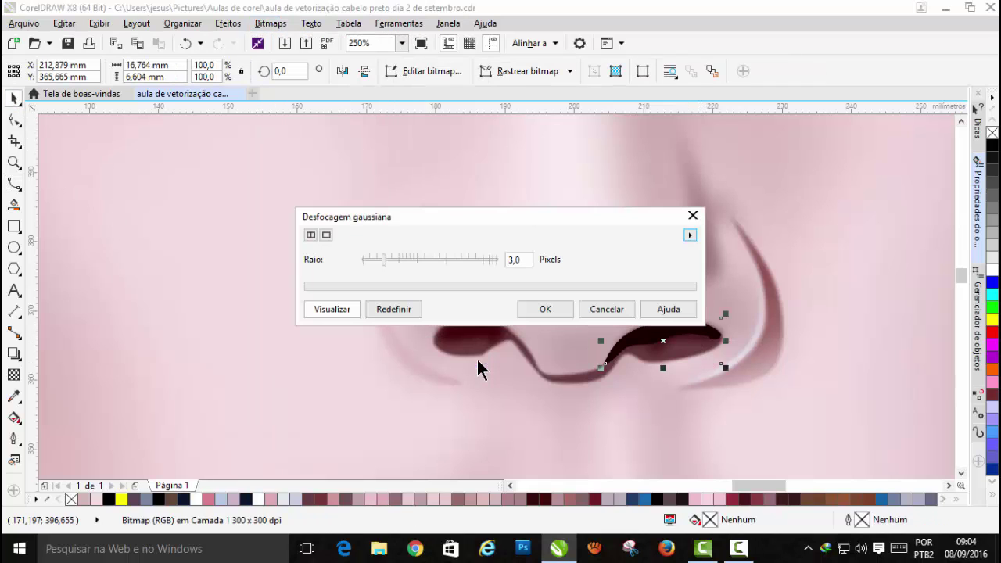
{"action": "left_click_drag", "start_coordinate": [514, 234], "coordinate": [777, 149]}
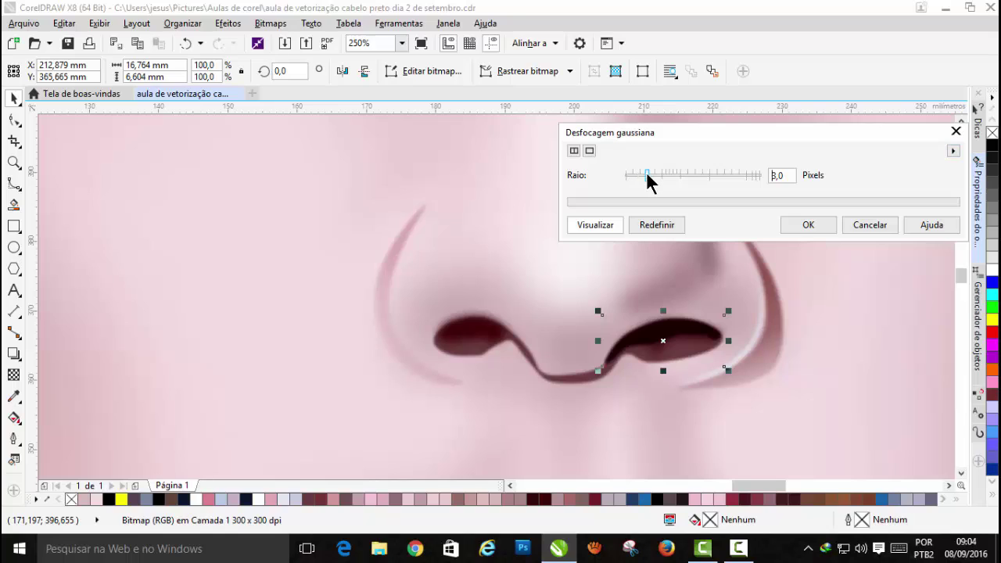
{"action": "mouse_move", "coordinate": [650, 179]}
{"action": "left_mouse_down"}
{"action": "mouse_move", "coordinate": [682, 178]}
{"action": "mouse_move", "coordinate": [655, 179]}
{"action": "left_mouse_up"}
{"action": "left_click", "coordinate": [817, 230]}
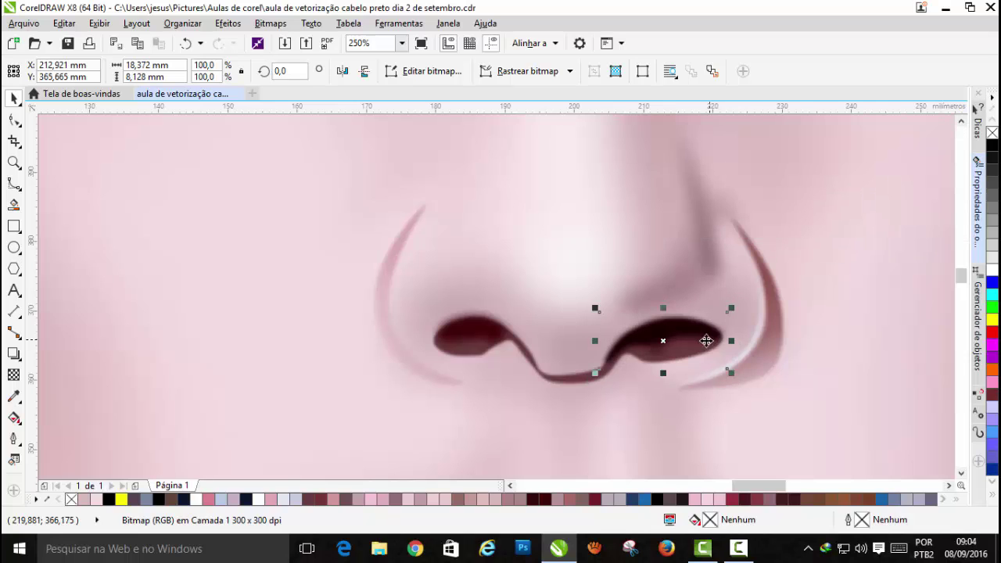
Step: Fade the right nostril shadow towards its narrow lower end near the nose's centre with a linear transparency
{"action": "scroll", "coordinate": [662, 342], "scroll_direction": "up", "scroll_amount": 2}
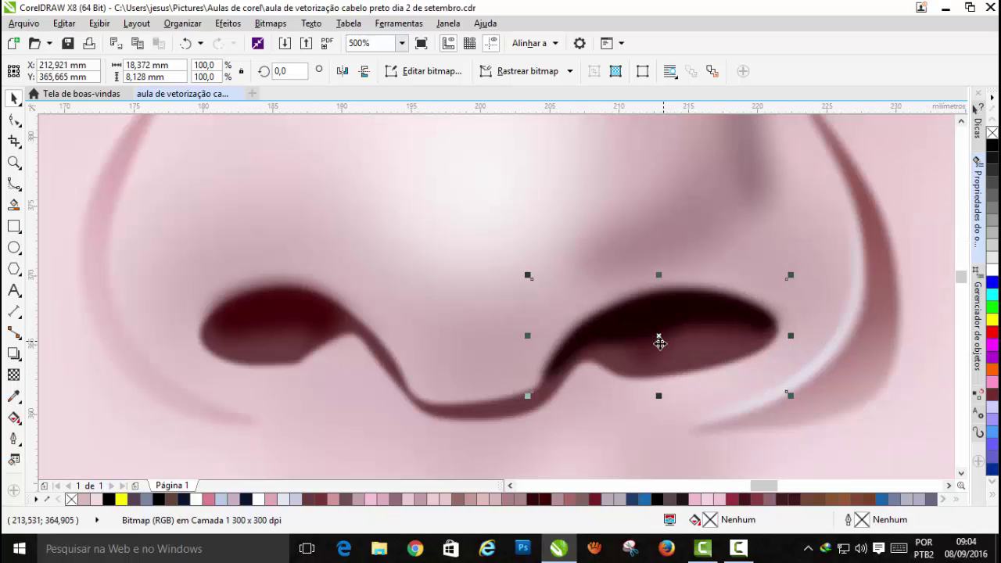
{"action": "left_click", "coordinate": [13, 374]}
{"action": "left_click_drag", "start_coordinate": [618, 335], "coordinate": [547, 380]}
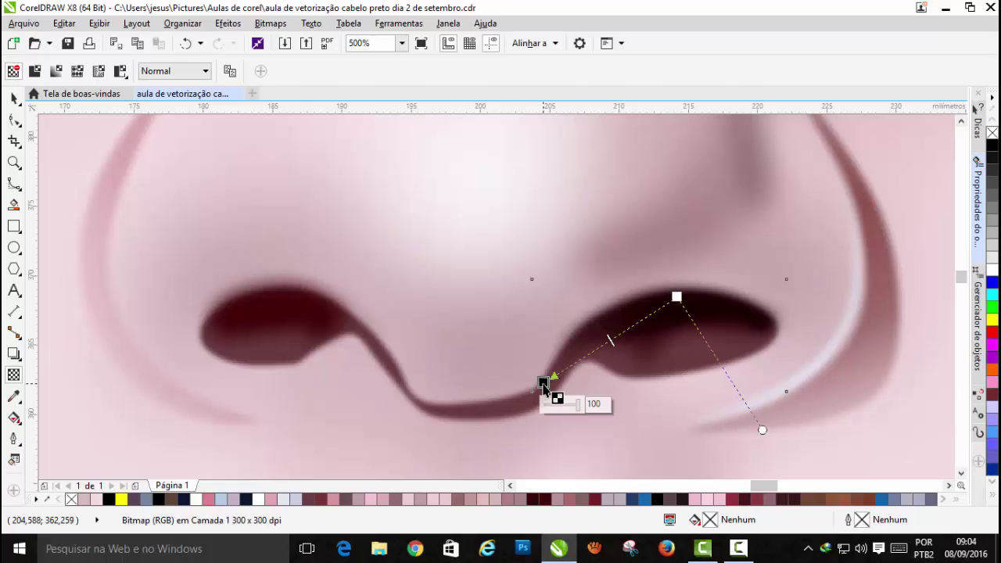
{"action": "left_click_drag", "start_coordinate": [677, 296], "coordinate": [688, 273]}
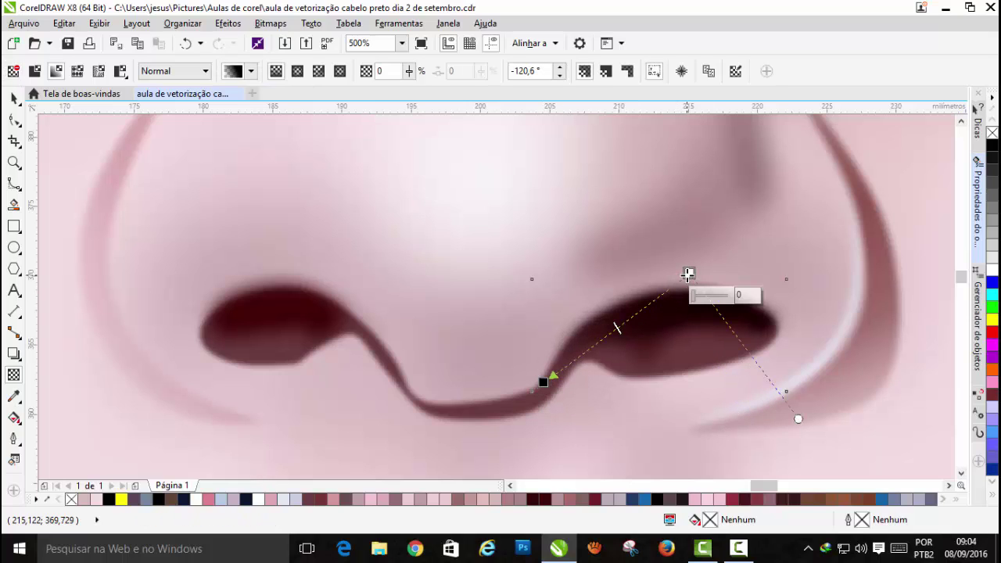
{"action": "left_click", "coordinate": [13, 99]}
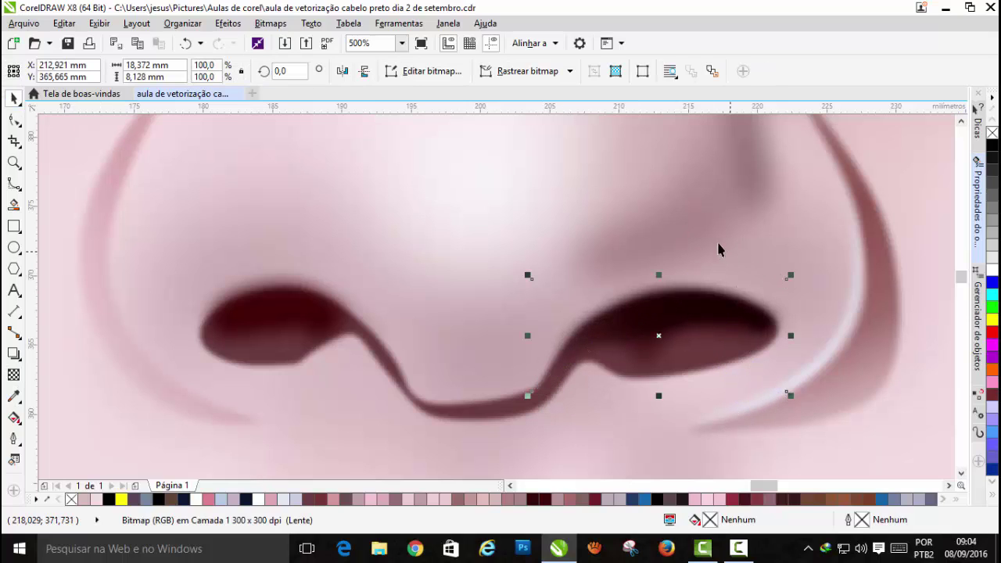
Step: Try to place the right nostril shadow bitmap inside the face shape with PowerClip
{"action": "left_click", "coordinate": [227, 23]}
{"action": "mouse_move", "coordinate": [255, 222]}
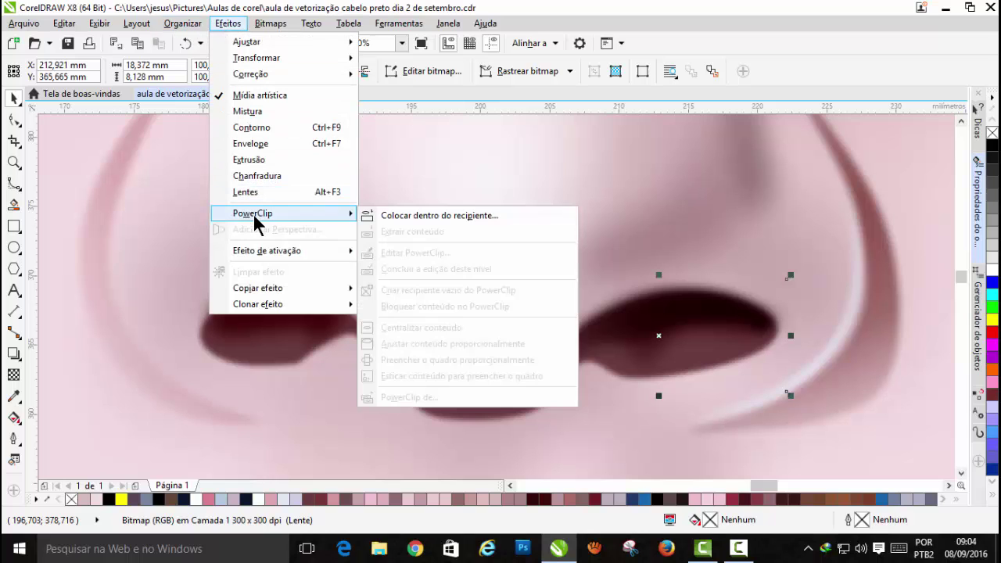
{"action": "left_click", "coordinate": [400, 217]}
{"action": "left_click", "coordinate": [418, 432]}
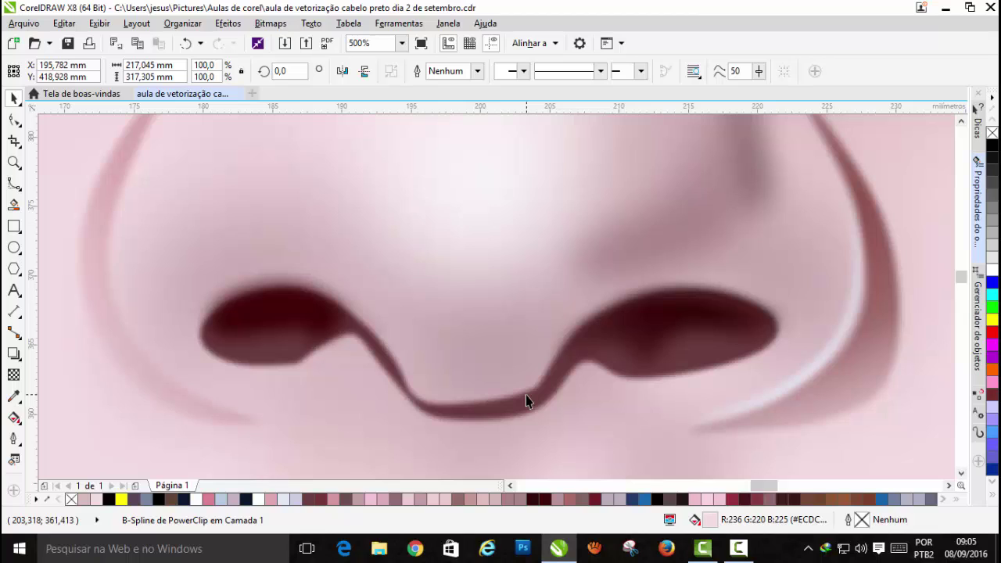
Step: Inspect the right nostril bitmap inside the face PowerClip and undo the shadow's placement there
{"action": "left_click", "coordinate": [526, 395], "text": "ctrl"}
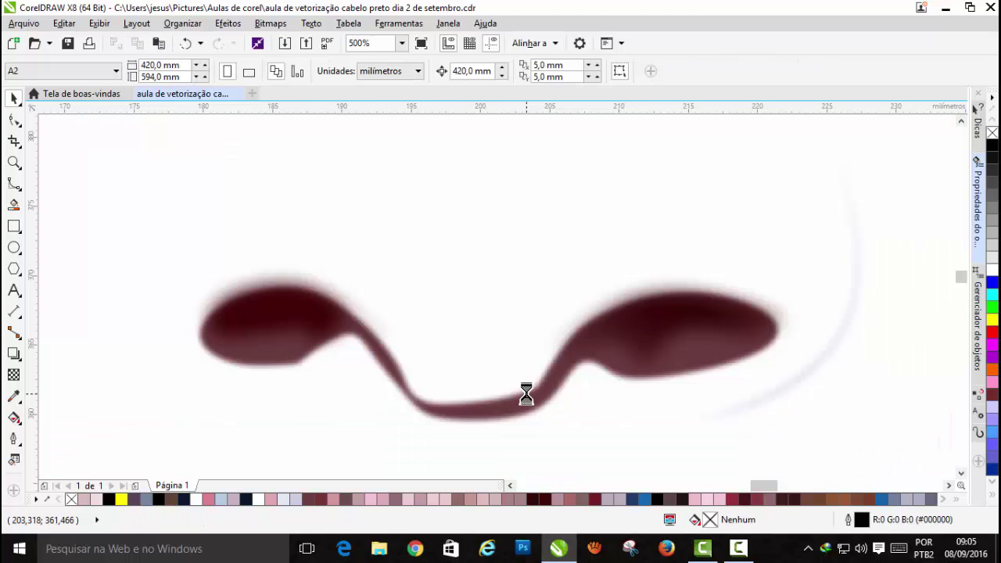
{"action": "left_click", "coordinate": [526, 395]}
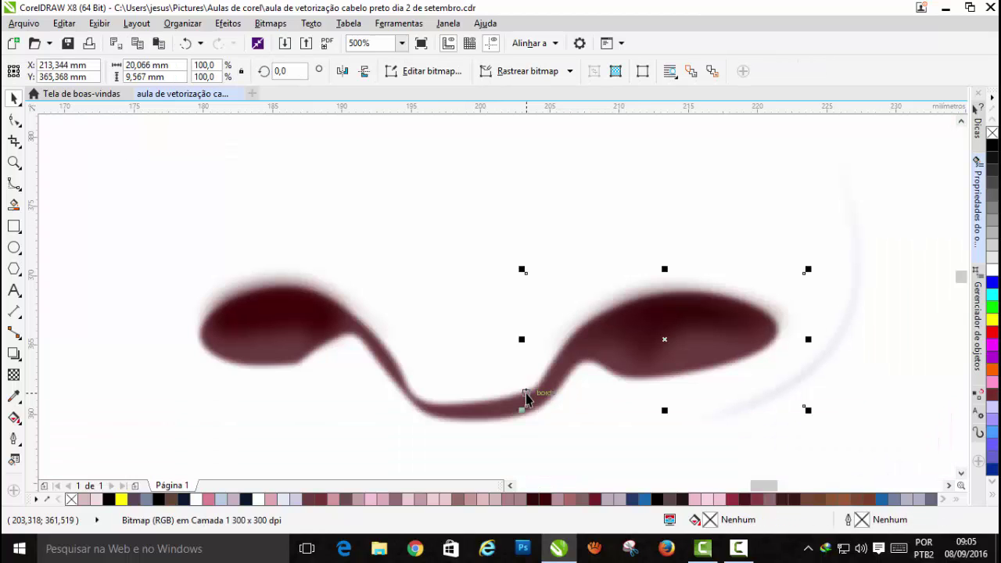
{"action": "left_click", "coordinate": [525, 397], "text": "ctrl"}
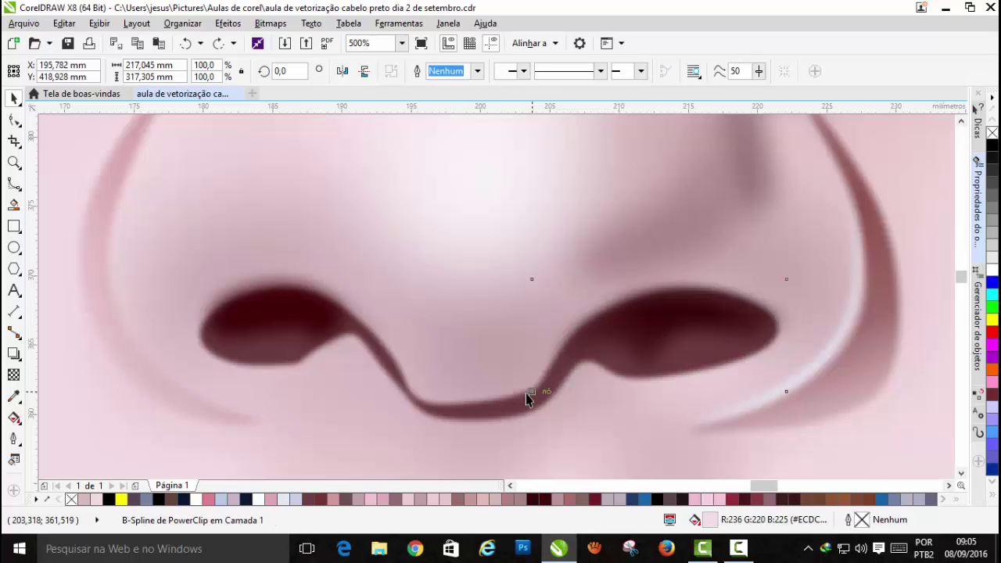
{"action": "left_click", "coordinate": [525, 393]}
{"action": "scroll", "coordinate": [526, 393], "scroll_direction": "down", "scroll_amount": 2}
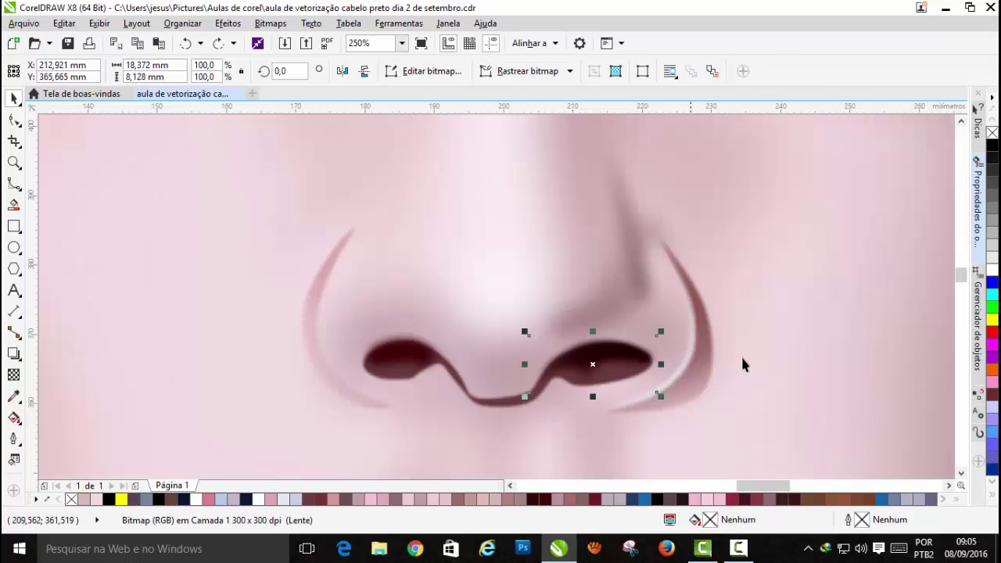
Step: Trace a B-spline in the photo from the left jawline down past the chin and onto the top finger, turning back below the chin
{"action": "scroll", "coordinate": [783, 292], "scroll_direction": "down", "scroll_amount": 3}
{"action": "left_click", "coordinate": [783, 293]}
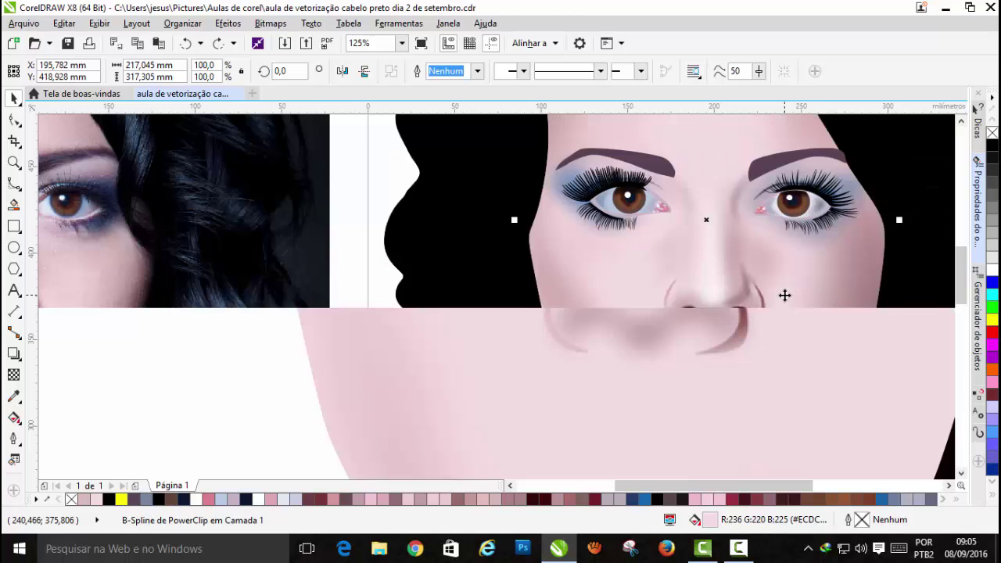
{"action": "scroll", "coordinate": [785, 295], "scroll_direction": "down", "scroll_amount": 2}
{"action": "scroll", "coordinate": [816, 295], "scroll_direction": "down", "scroll_amount": 2}
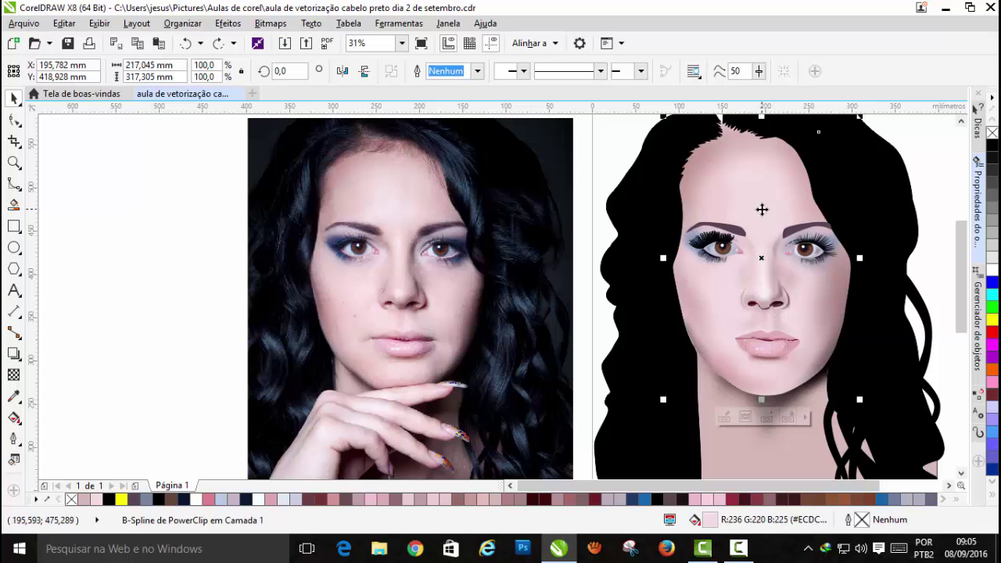
{"action": "scroll", "coordinate": [354, 395], "scroll_direction": "up", "scroll_amount": 2}
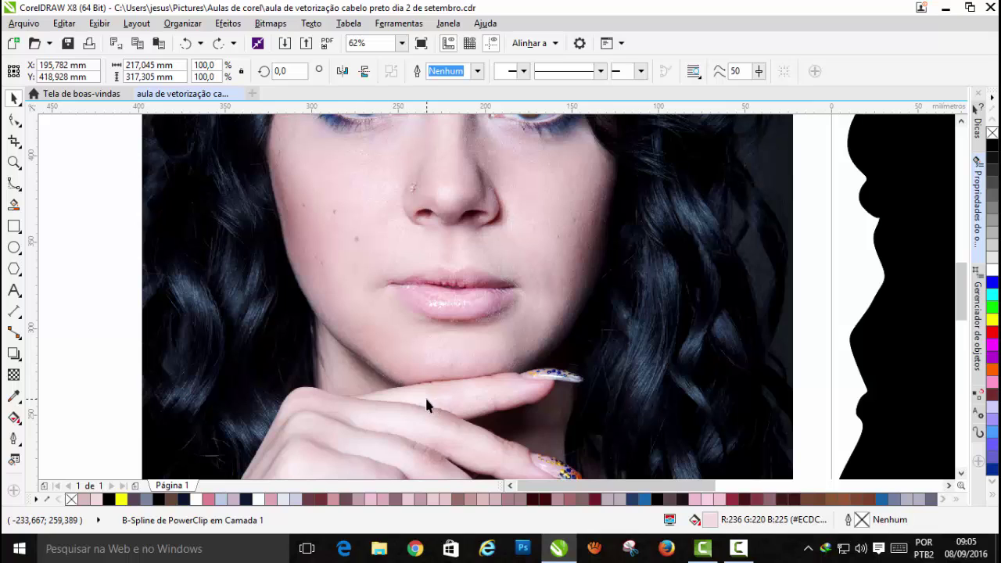
{"action": "left_click", "coordinate": [14, 185]}
{"action": "scroll", "coordinate": [380, 395], "scroll_direction": "up", "scroll_amount": 3}
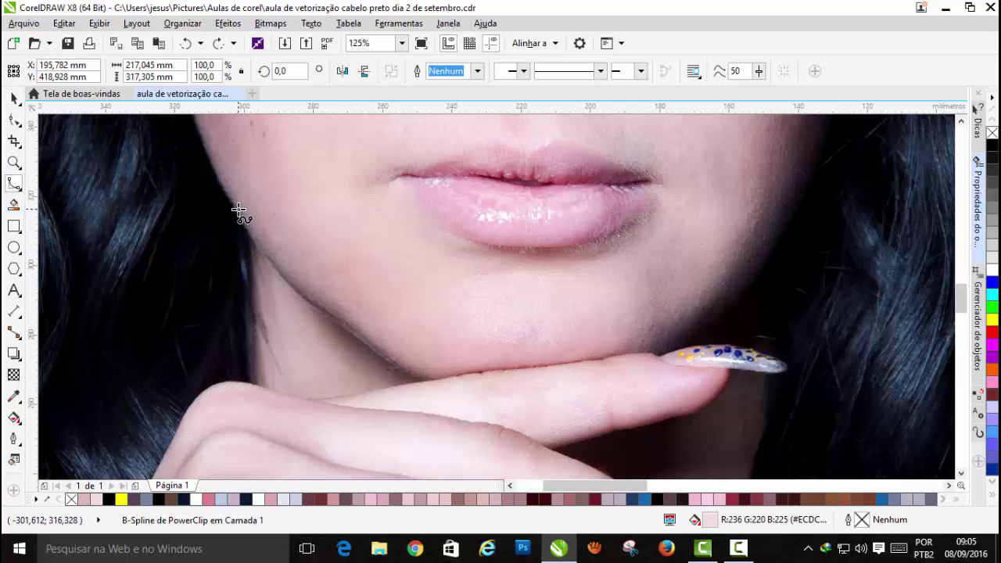
{"action": "scroll", "coordinate": [234, 216], "scroll_direction": "up", "scroll_amount": 2}
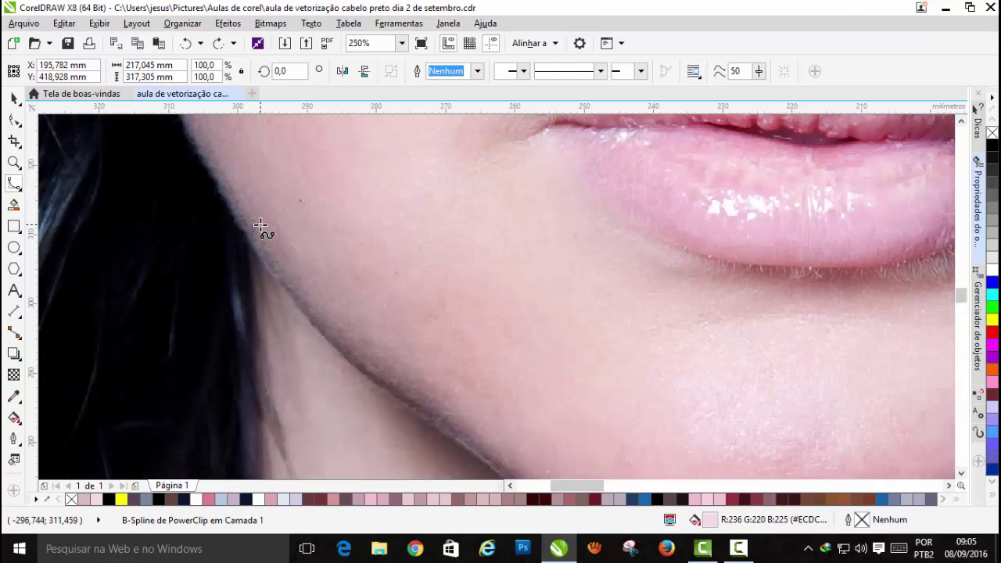
{"action": "scroll", "coordinate": [261, 226], "scroll_direction": "down", "scroll_amount": 2}
{"action": "left_click", "coordinate": [247, 193]}
{"action": "left_click", "coordinate": [279, 235]}
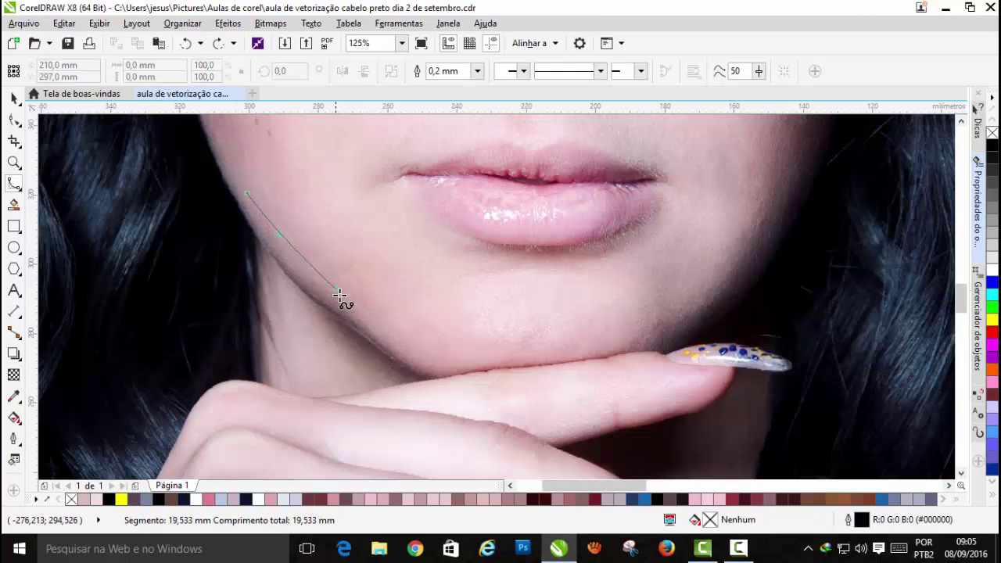
{"action": "left_click", "coordinate": [347, 300]}
{"action": "left_click", "coordinate": [399, 344]}
{"action": "left_click", "coordinate": [440, 364]}
{"action": "left_click", "coordinate": [611, 388]}
{"action": "left_click", "coordinate": [523, 409]}
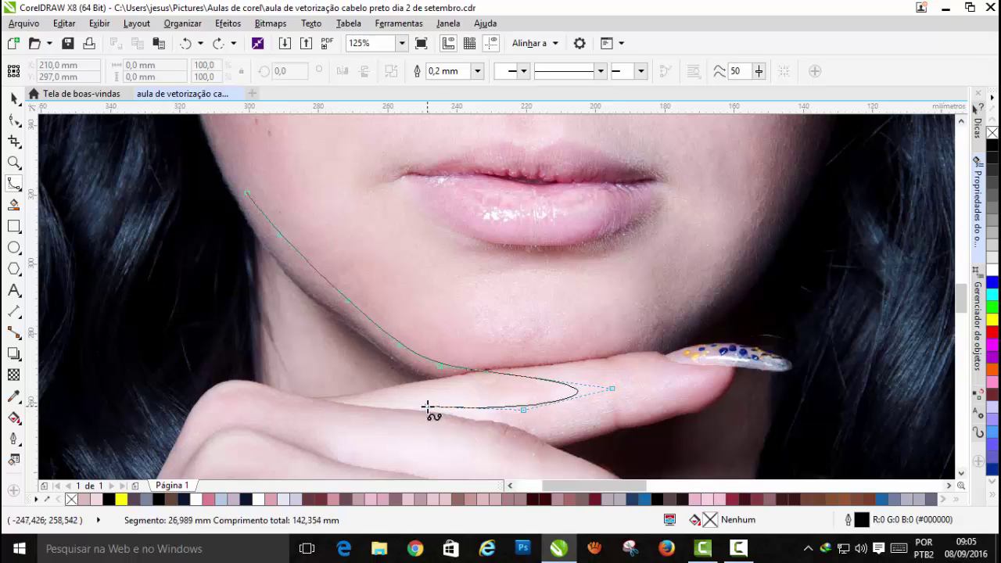
Step: Continue the B-spline back along the finger and up the neck beside the jaw, closing the shadow outline at about 275 mm total length
{"action": "left_click", "coordinate": [427, 406]}
{"action": "left_click", "coordinate": [408, 400]}
{"action": "left_click", "coordinate": [292, 394]}
{"action": "left_click", "coordinate": [360, 389]}
{"action": "left_click", "coordinate": [362, 370]}
{"action": "left_click", "coordinate": [332, 336]}
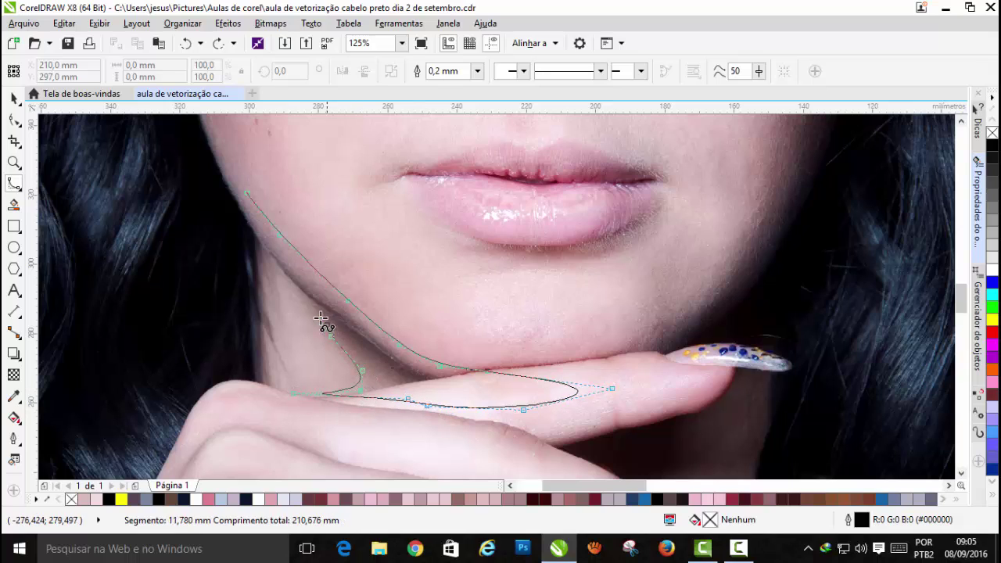
{"action": "left_click", "coordinate": [305, 303]}
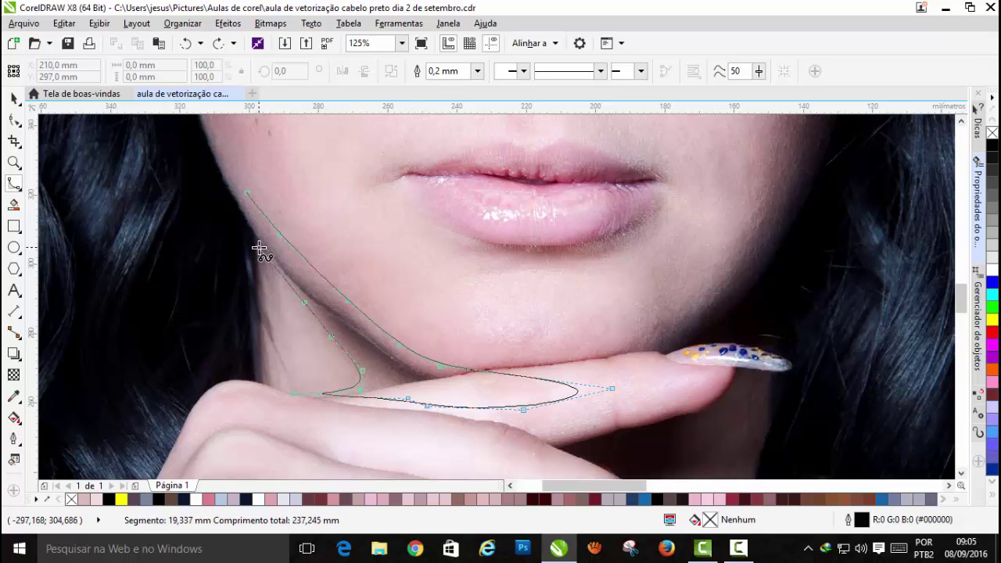
{"action": "left_click", "coordinate": [259, 248]}
{"action": "left_click", "coordinate": [238, 216]}
{"action": "left_click", "coordinate": [211, 149]}
{"action": "left_click", "coordinate": [248, 195]}
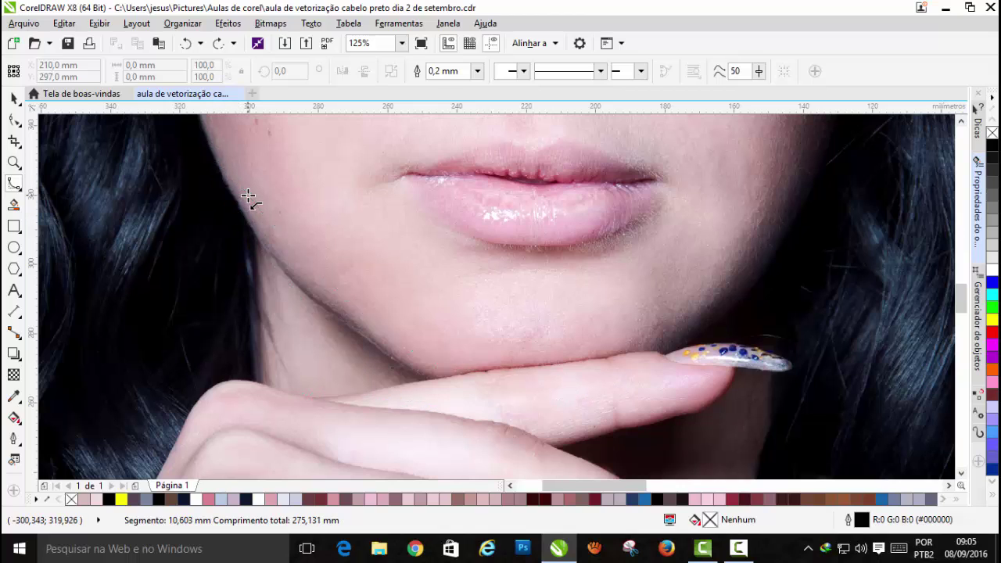
Step: Fill the jaw shadow shape with dark brown #4D4040 sampled from the photo's under-jaw shadow and remove its outline
{"action": "left_click", "coordinate": [13, 397]}
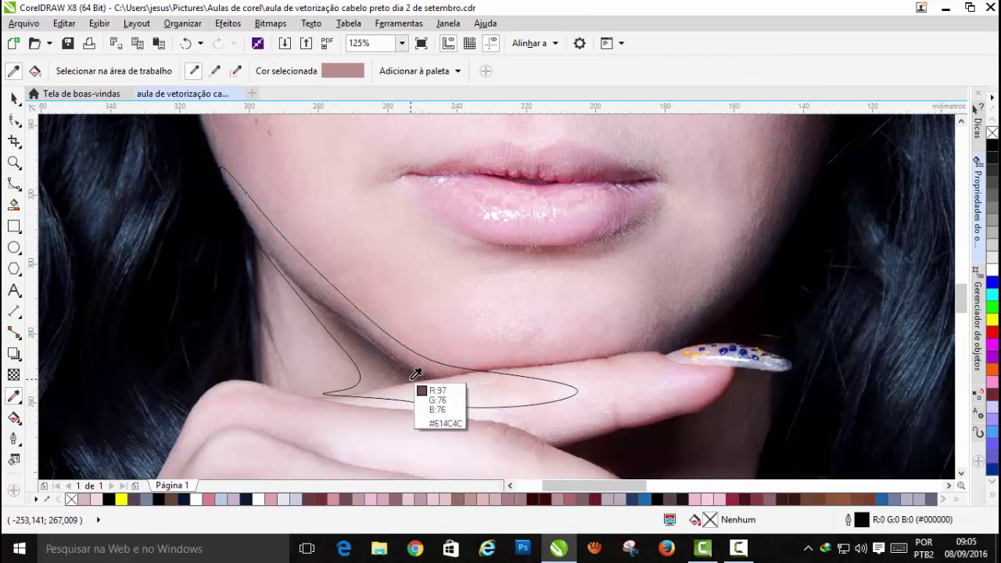
{"action": "scroll", "coordinate": [418, 374], "scroll_direction": "up", "scroll_amount": 5}
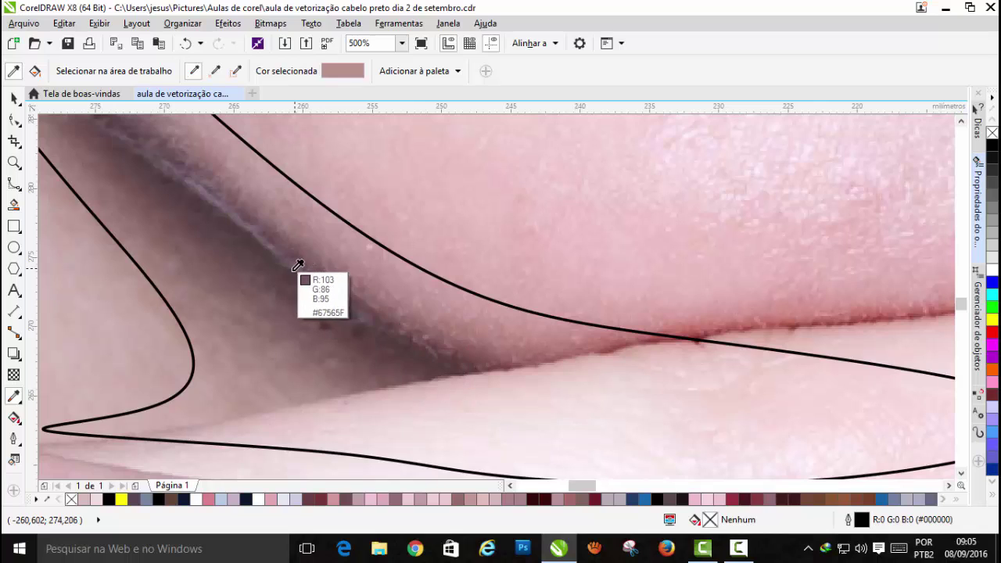
{"action": "left_click", "coordinate": [298, 280]}
{"action": "left_click", "coordinate": [243, 248]}
{"action": "scroll", "coordinate": [244, 248], "scroll_direction": "down", "scroll_amount": 2}
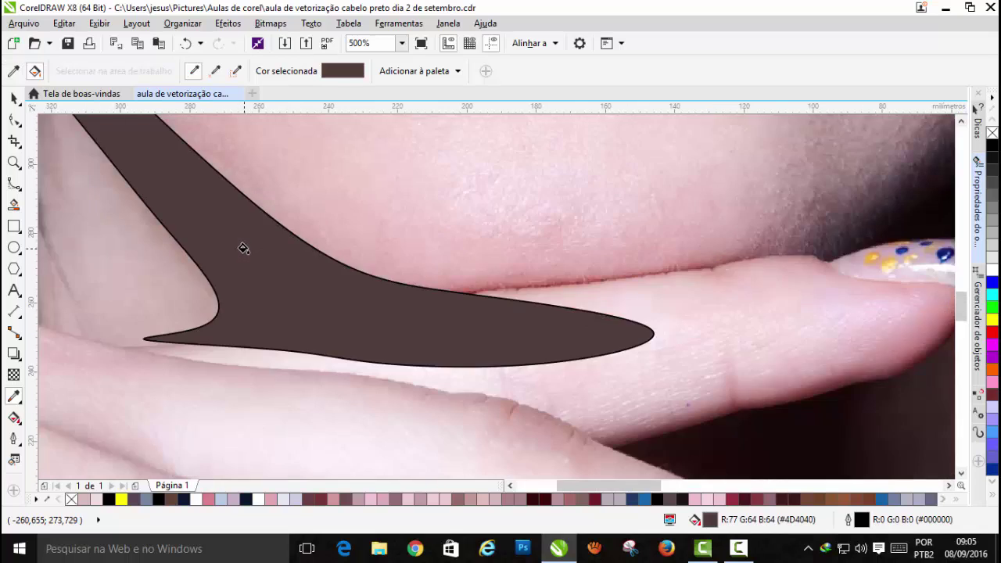
{"action": "scroll", "coordinate": [243, 248], "scroll_direction": "down", "scroll_amount": 3}
{"action": "right_click", "coordinate": [991, 133]}
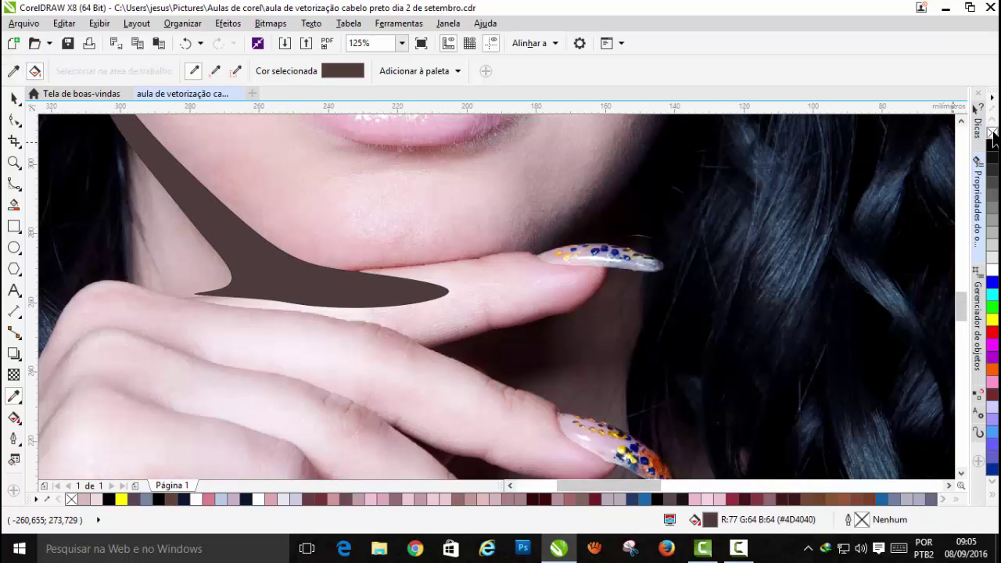
Step: Order the jaw shadow shape directly in front of the vector portrait's neck so that it sits behind the face
{"action": "scroll", "coordinate": [643, 274], "scroll_direction": "down", "scroll_amount": 4}
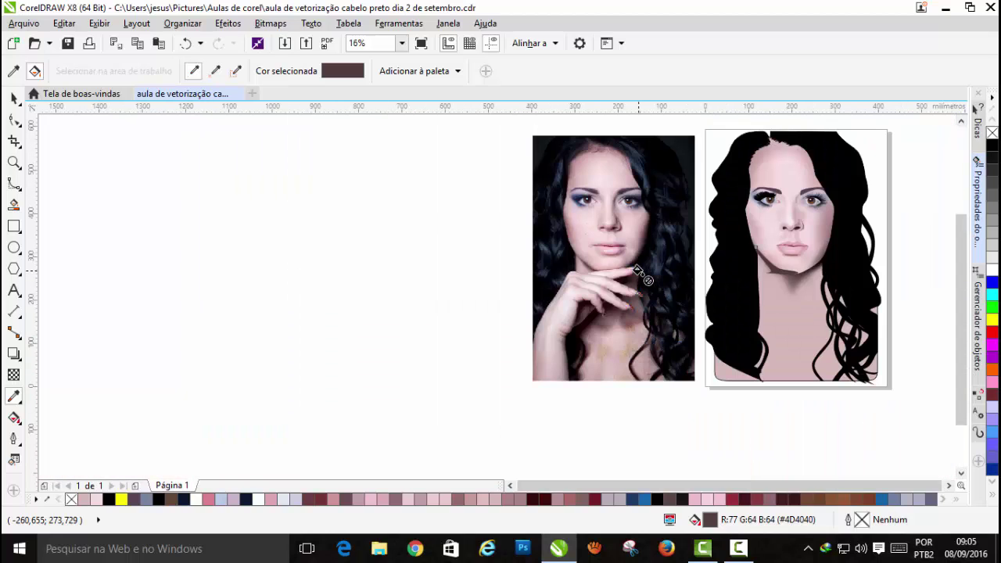
{"action": "scroll", "coordinate": [794, 264], "scroll_direction": "up", "scroll_amount": 3}
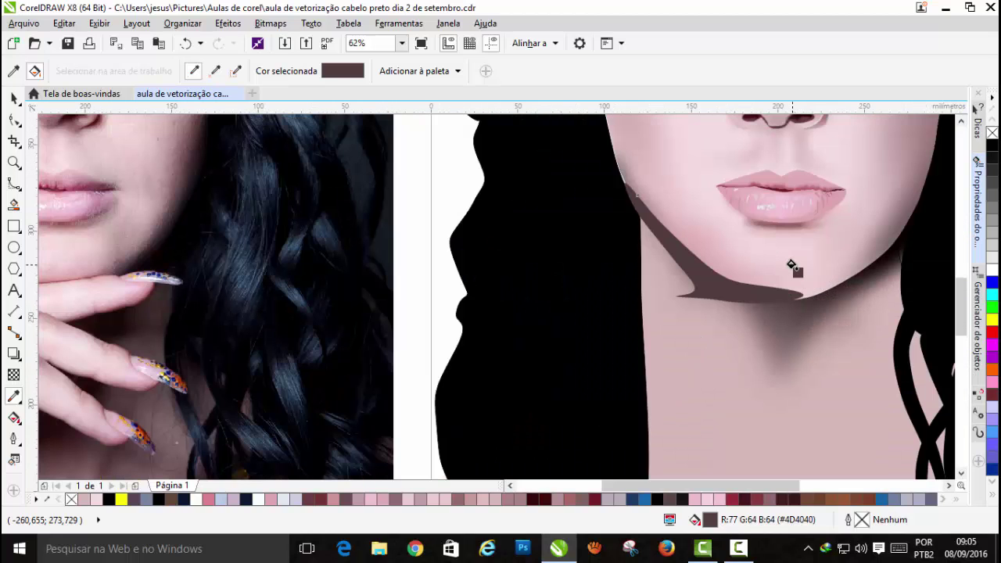
{"action": "left_click", "coordinate": [185, 23]}
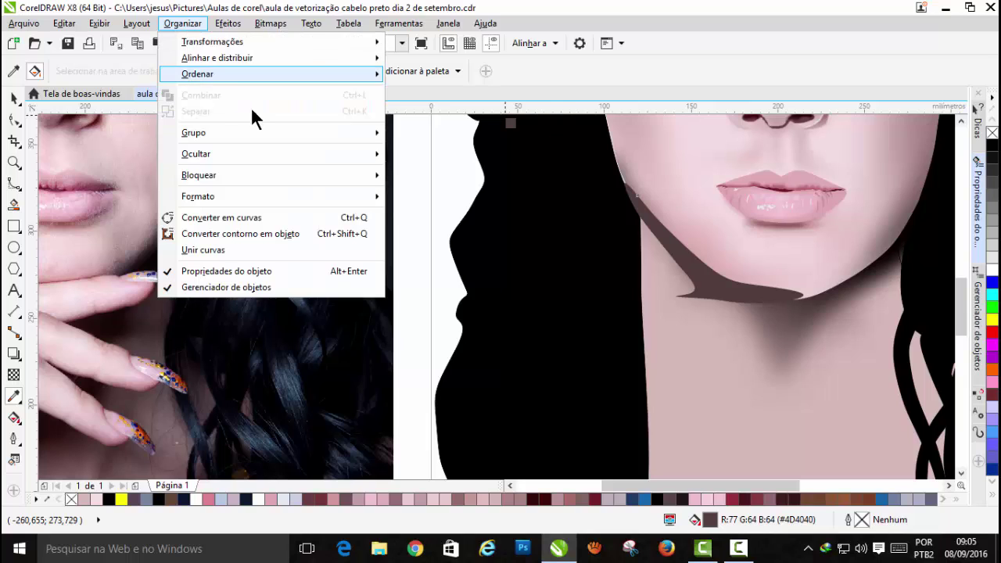
{"action": "mouse_move", "coordinate": [233, 74]}
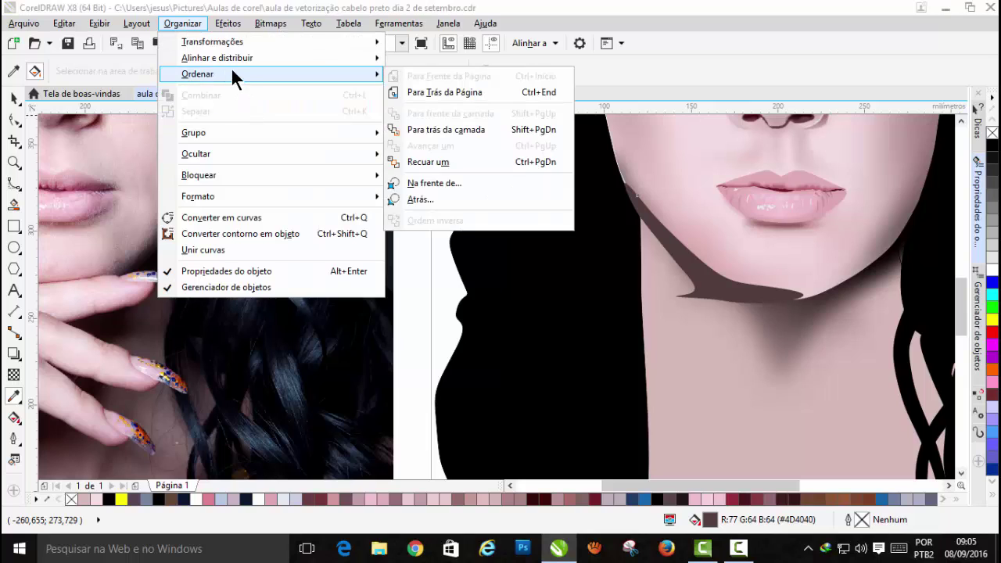
{"action": "left_click", "coordinate": [445, 184]}
{"action": "left_click", "coordinate": [686, 423]}
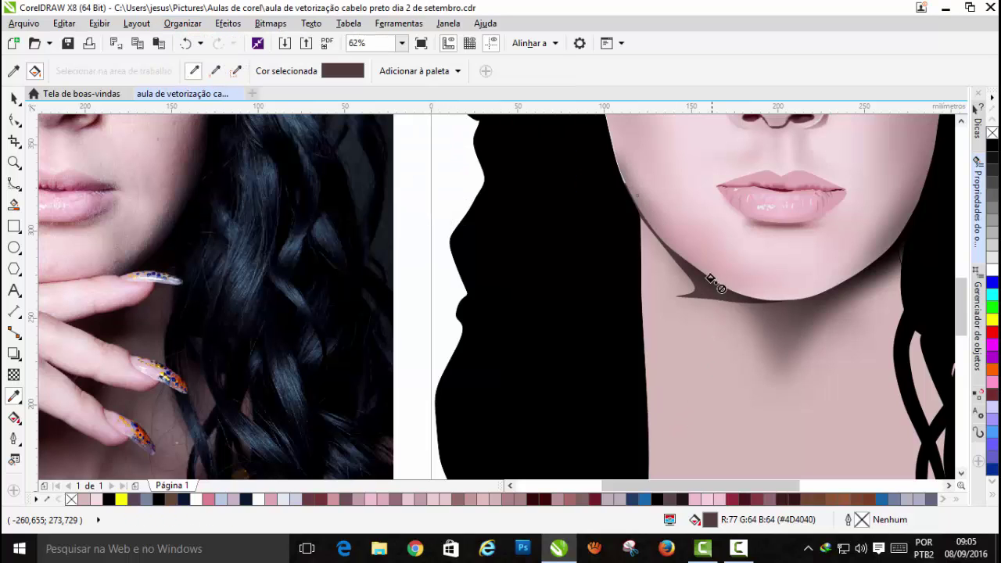
Step: Fade the jaw shadow with a linear transparency from 0 at the jaw to 100 towards the neck, angled about -112.8°
{"action": "scroll", "coordinate": [710, 278], "scroll_direction": "down", "scroll_amount": 1}
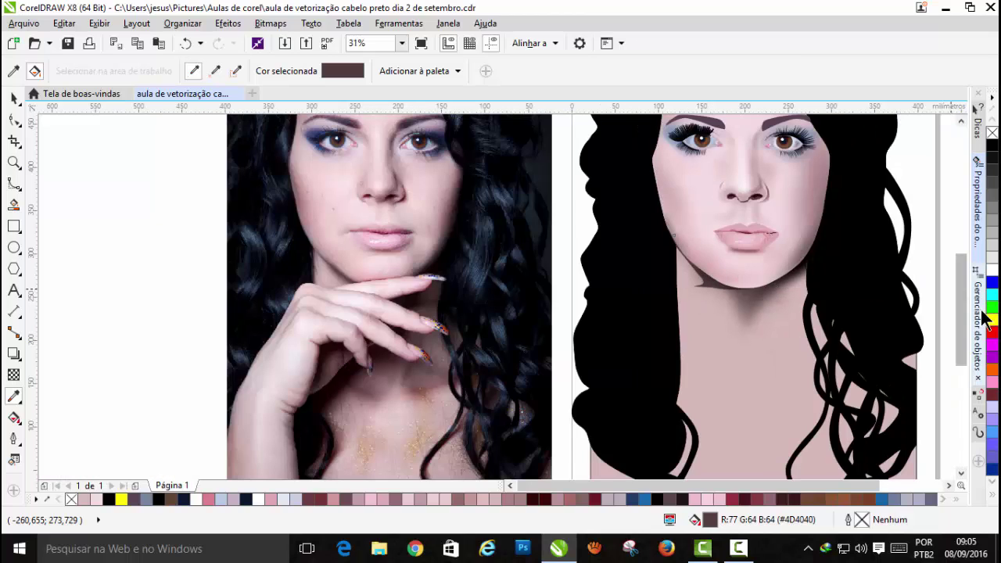
{"action": "left_click_drag", "start_coordinate": [962, 296], "coordinate": [961, 270]}
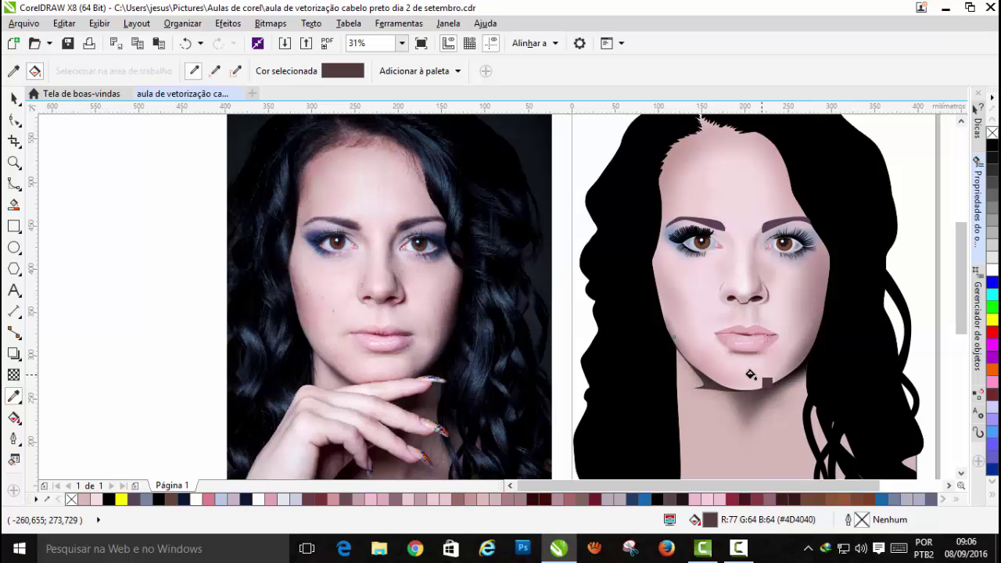
{"action": "scroll", "coordinate": [739, 401], "scroll_direction": "up", "scroll_amount": 2}
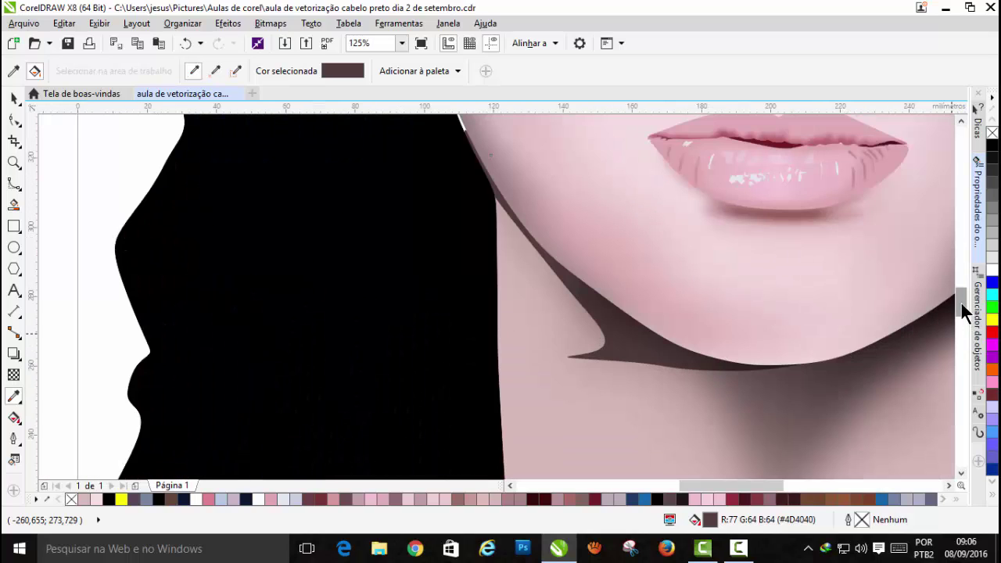
{"action": "scroll", "coordinate": [912, 291], "scroll_direction": "up", "scroll_amount": 3}
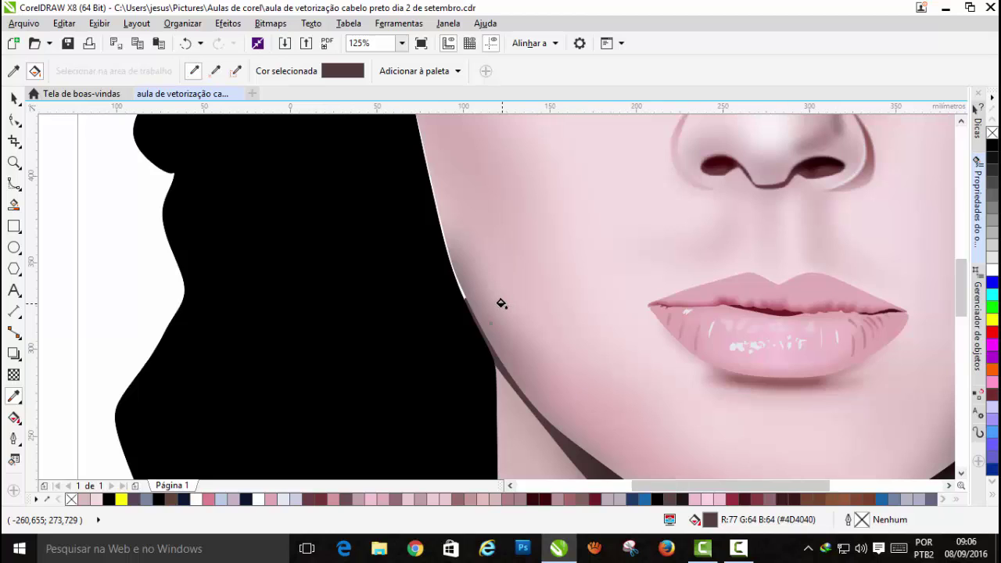
{"action": "scroll", "coordinate": [502, 304], "scroll_direction": "down", "scroll_amount": 3}
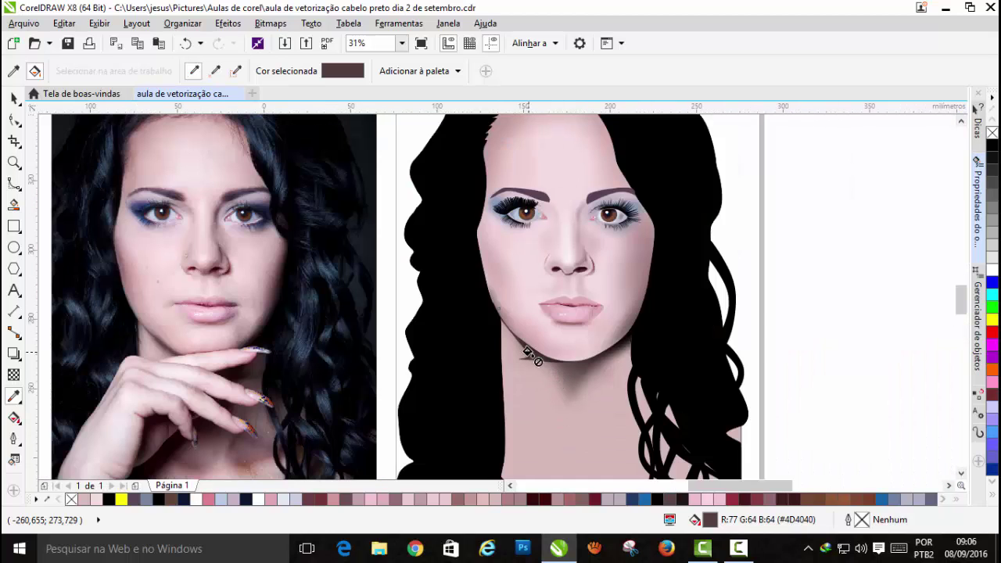
{"action": "scroll", "coordinate": [547, 371], "scroll_direction": "up", "scroll_amount": 3}
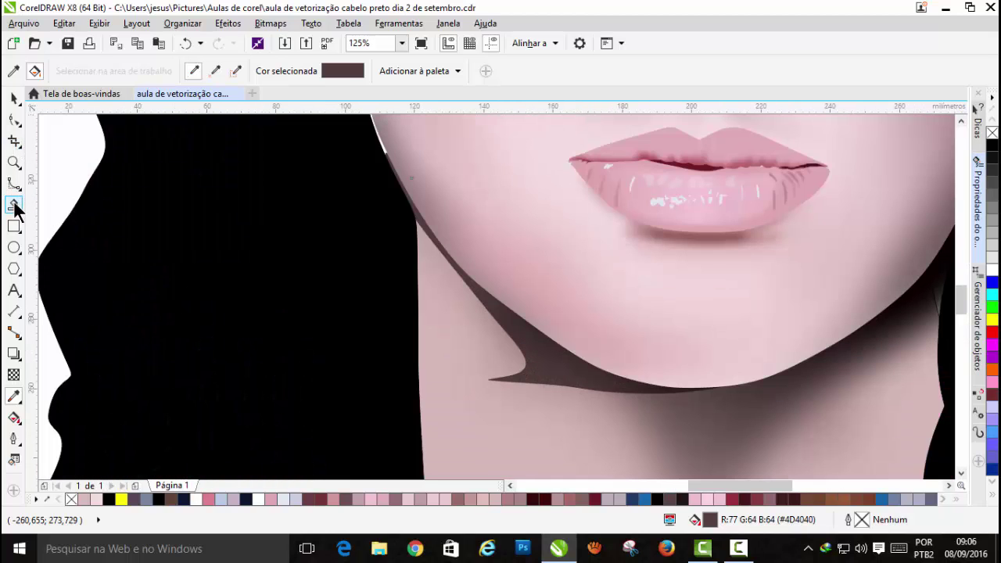
{"action": "left_click", "coordinate": [13, 375]}
{"action": "left_click_drag", "start_coordinate": [550, 357], "coordinate": [465, 451]}
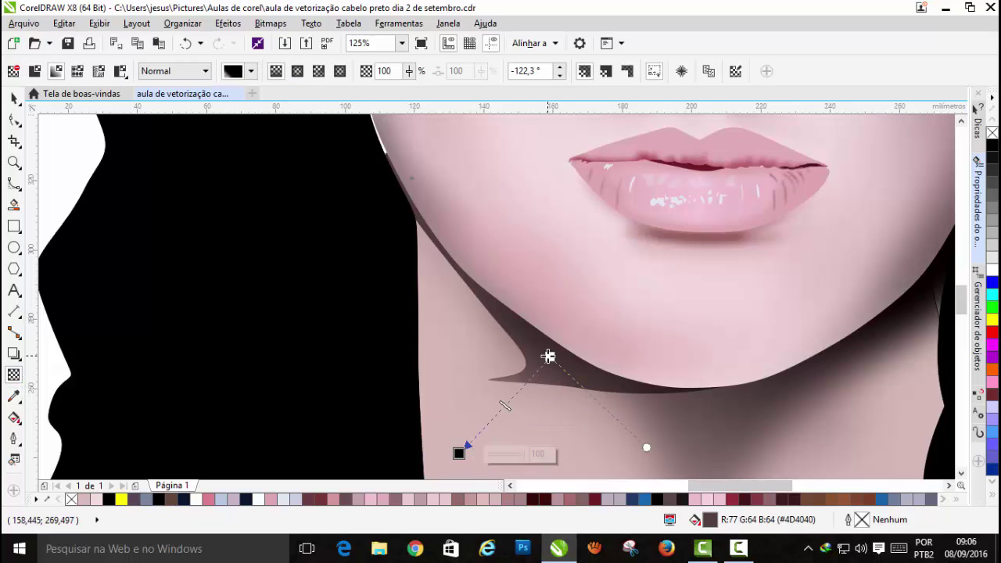
{"action": "left_click_drag", "start_coordinate": [548, 356], "coordinate": [563, 296]}
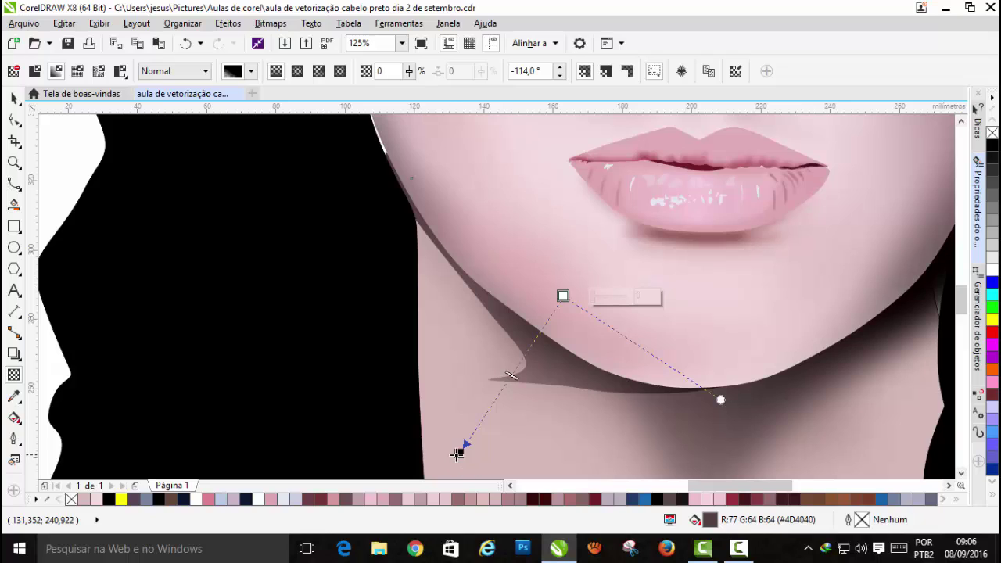
{"action": "left_click_drag", "start_coordinate": [457, 454], "coordinate": [515, 370]}
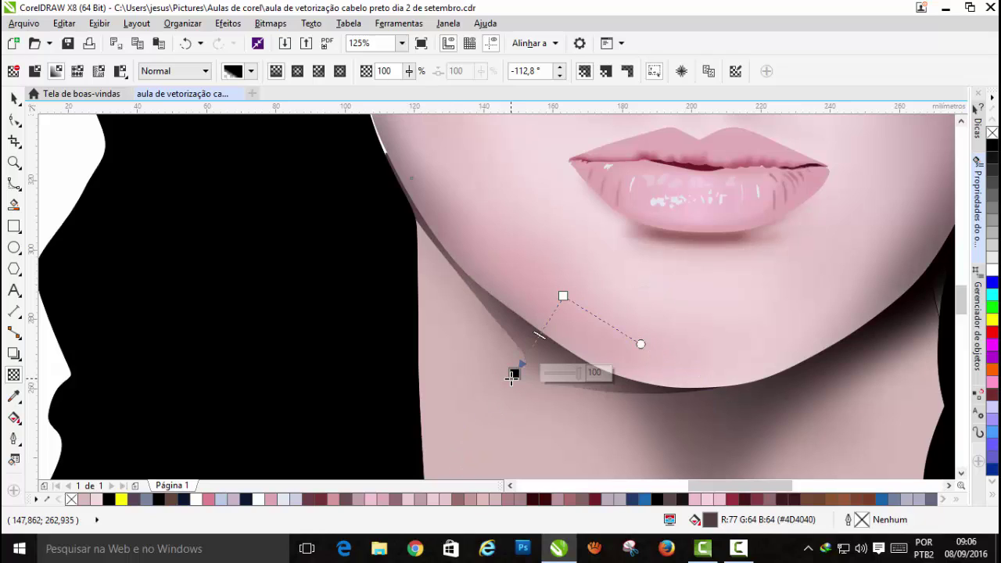
Step: Convert the faded jaw shadow to a 300 dpi RGB bitmap
{"action": "left_click", "coordinate": [271, 23]}
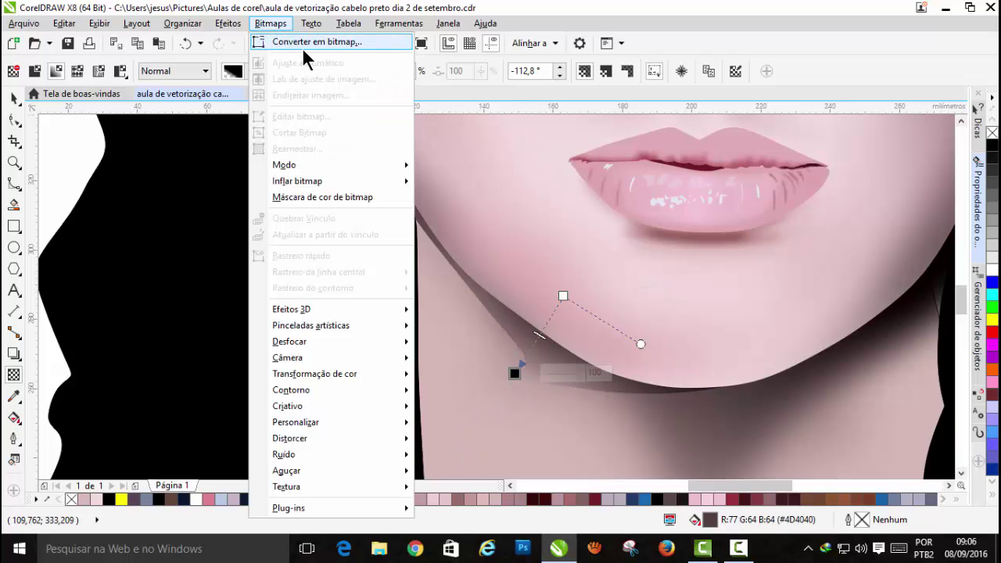
{"action": "left_click", "coordinate": [304, 45]}
{"action": "left_click", "coordinate": [461, 349]}
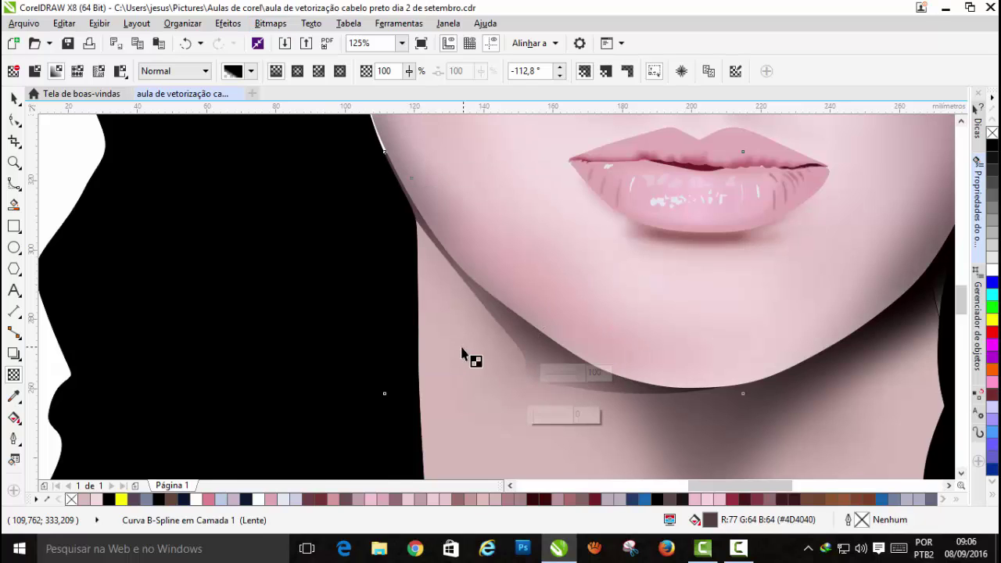
Step: Soften the jaw shadow bitmap with a Gaussian blur of 22 pixels radius
{"action": "left_click", "coordinate": [270, 23]}
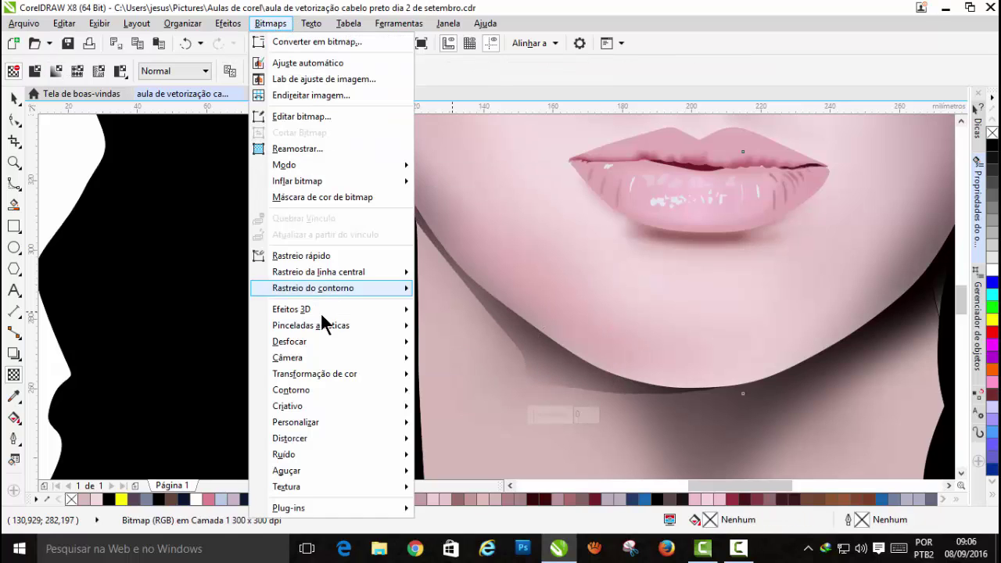
{"action": "mouse_move", "coordinate": [333, 344]}
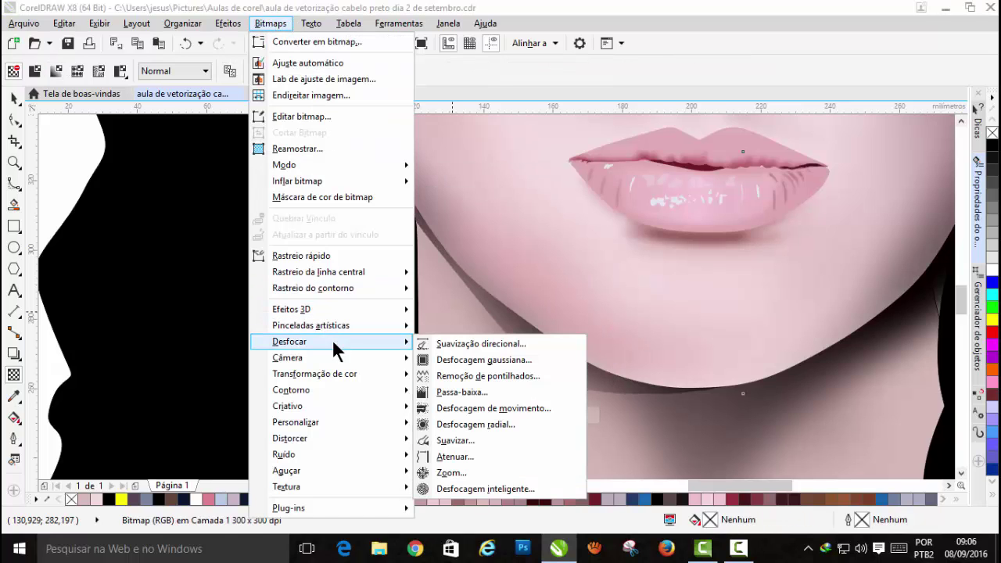
{"action": "left_click", "coordinate": [474, 361]}
{"action": "left_click_drag", "start_coordinate": [462, 217], "coordinate": [567, 95]}
{"action": "left_click", "coordinate": [493, 140]}
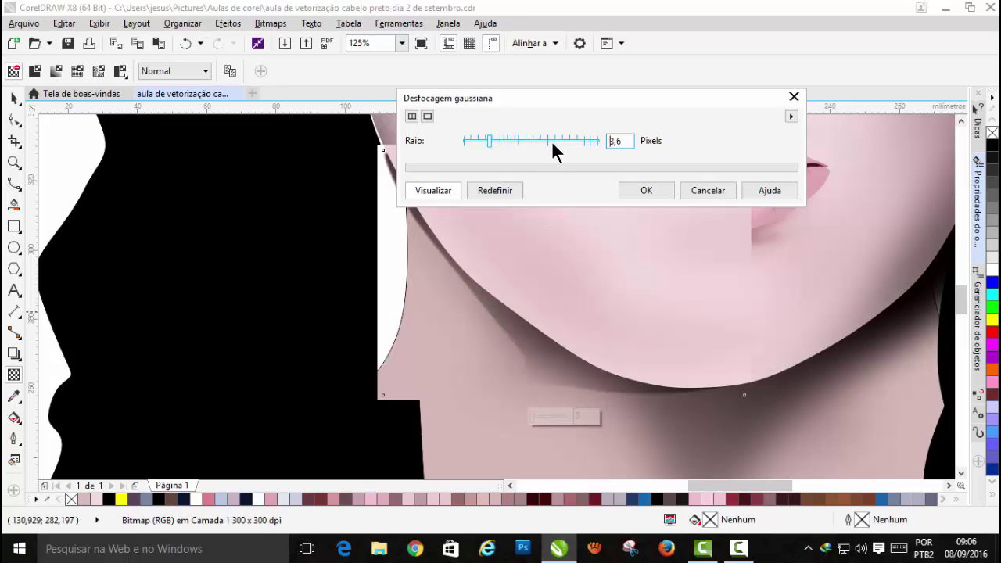
{"action": "left_click_drag", "start_coordinate": [490, 141], "coordinate": [528, 141]}
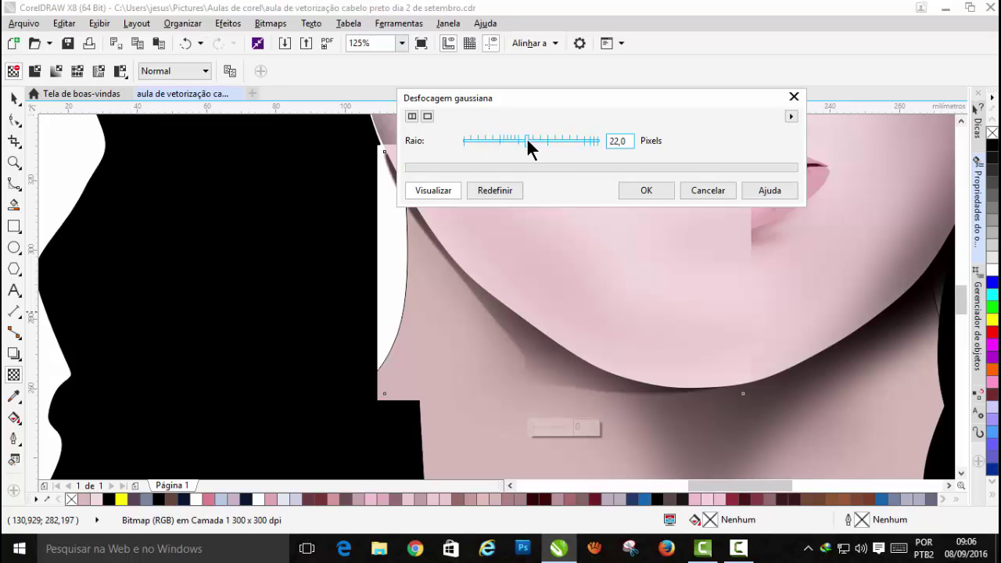
{"action": "left_click", "coordinate": [644, 190]}
{"action": "scroll", "coordinate": [646, 199], "scroll_direction": "down", "scroll_amount": 5}
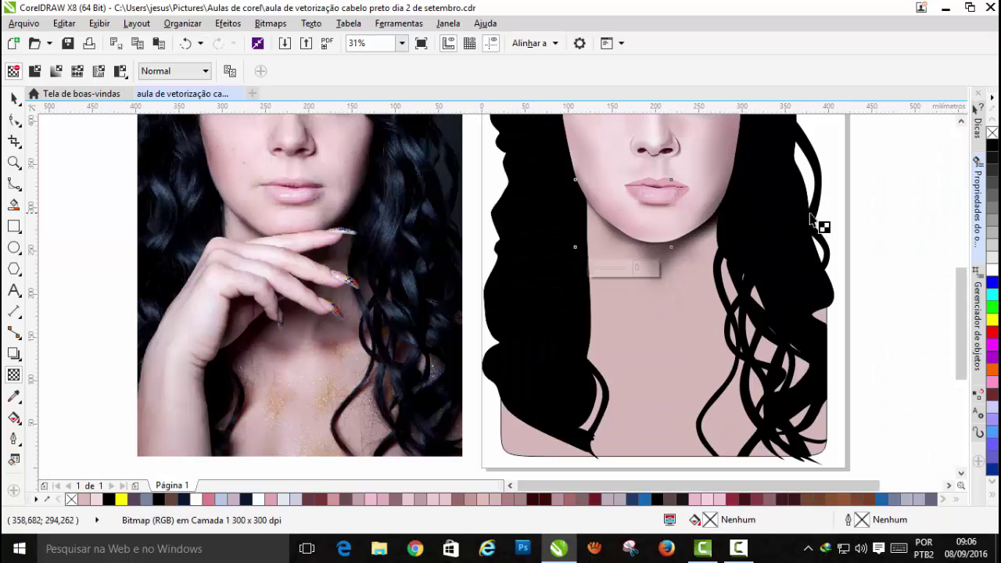
Step: PowerClip the blurred jaw shadow bitmap inside the vector portrait's neck and shoulders shape
{"action": "left_click", "coordinate": [221, 24]}
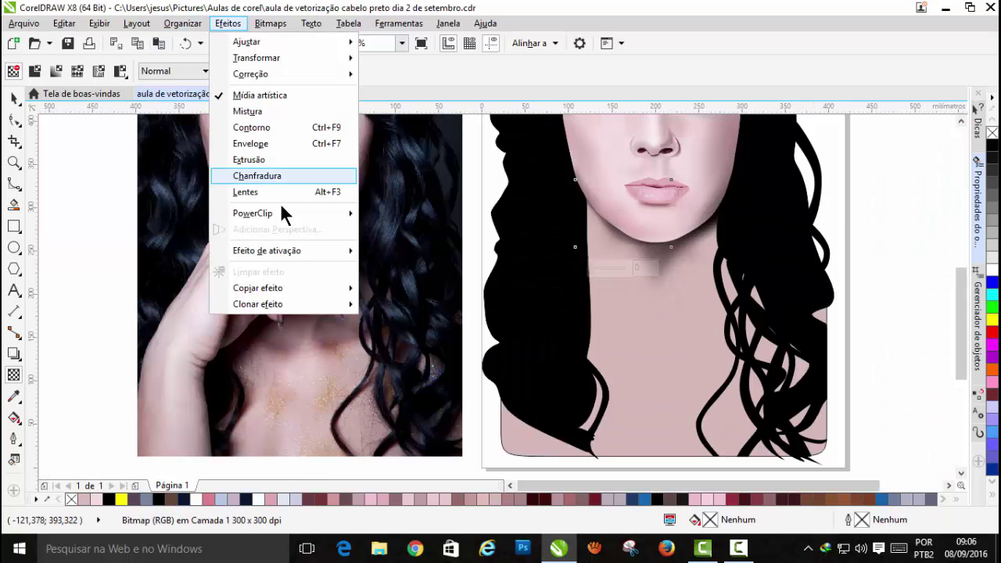
{"action": "mouse_move", "coordinate": [281, 207]}
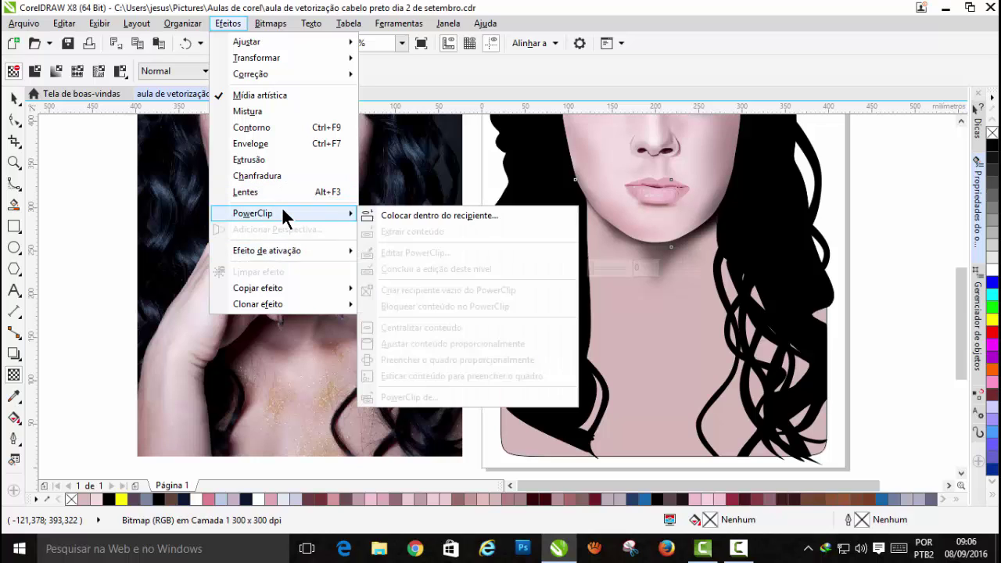
{"action": "left_click", "coordinate": [382, 215]}
{"action": "left_click", "coordinate": [693, 370]}
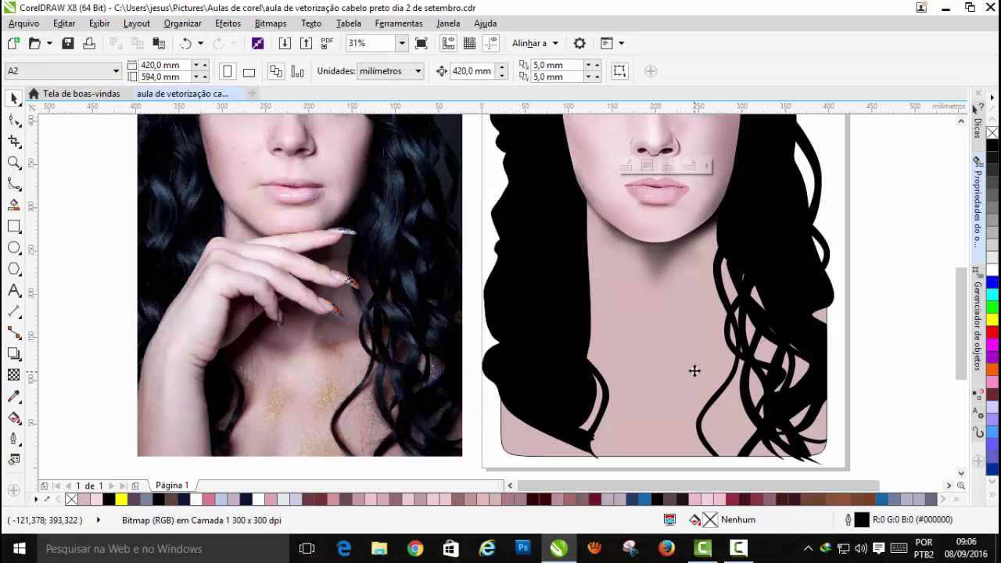
{"action": "left_click", "coordinate": [870, 295]}
Step: Draw a closed B-spline shape, about 46 by 200 mm, over the white gap between the hair and the face's left edge
{"action": "left_click_drag", "start_coordinate": [962, 309], "coordinate": [965, 282]}
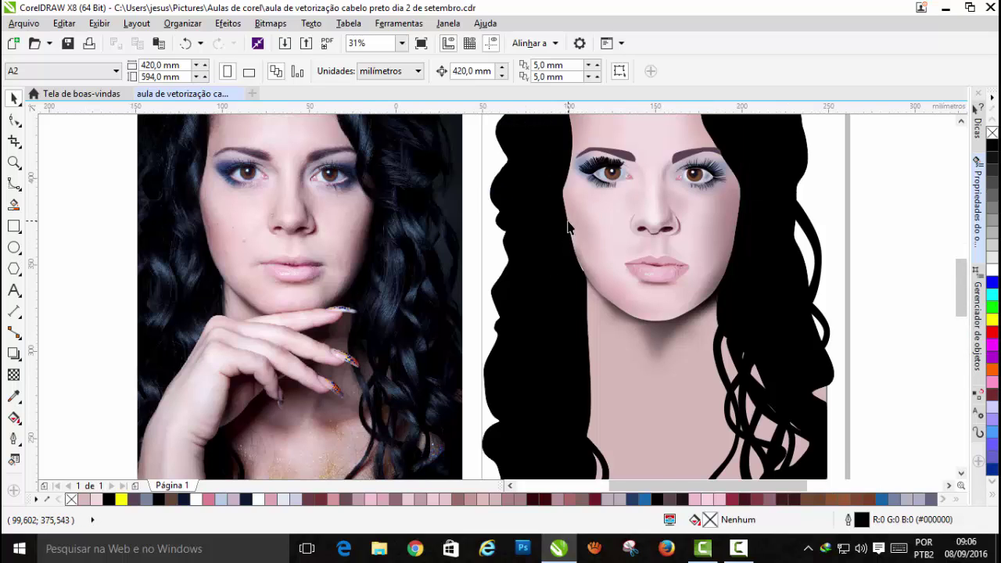
{"action": "scroll", "coordinate": [569, 227], "scroll_direction": "up", "scroll_amount": 3}
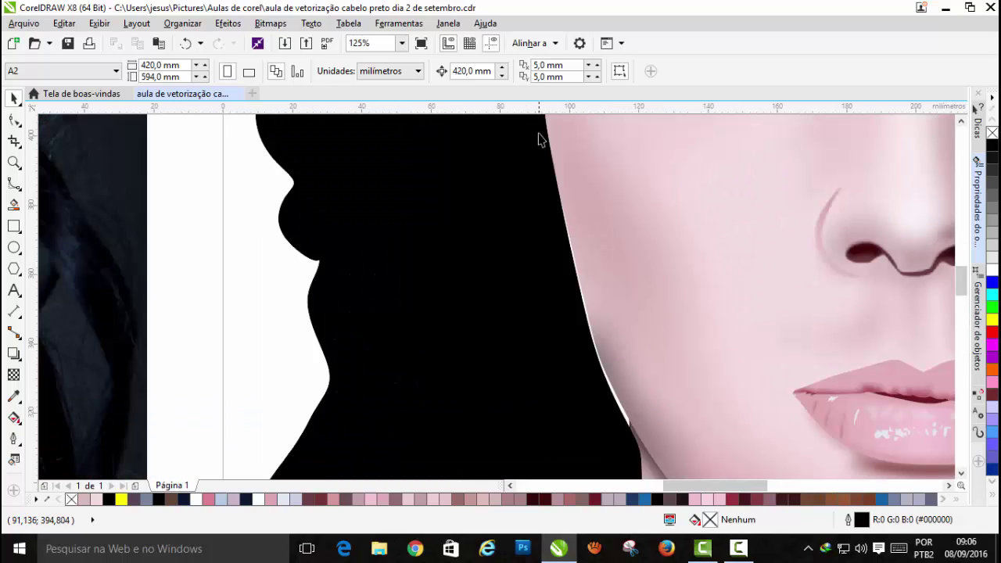
{"action": "left_click", "coordinate": [14, 183]}
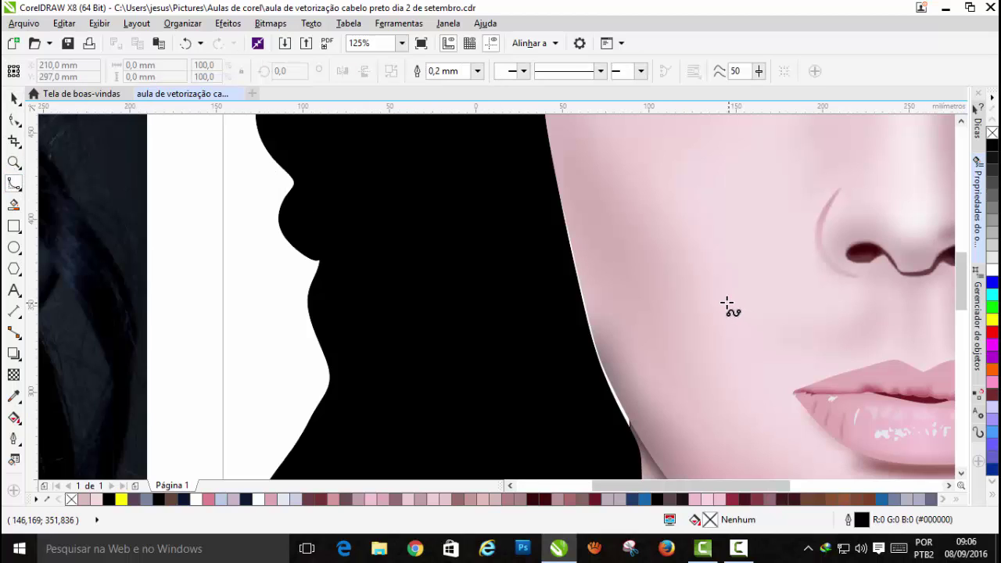
{"action": "scroll", "coordinate": [726, 306], "scroll_direction": "down", "scroll_amount": 1}
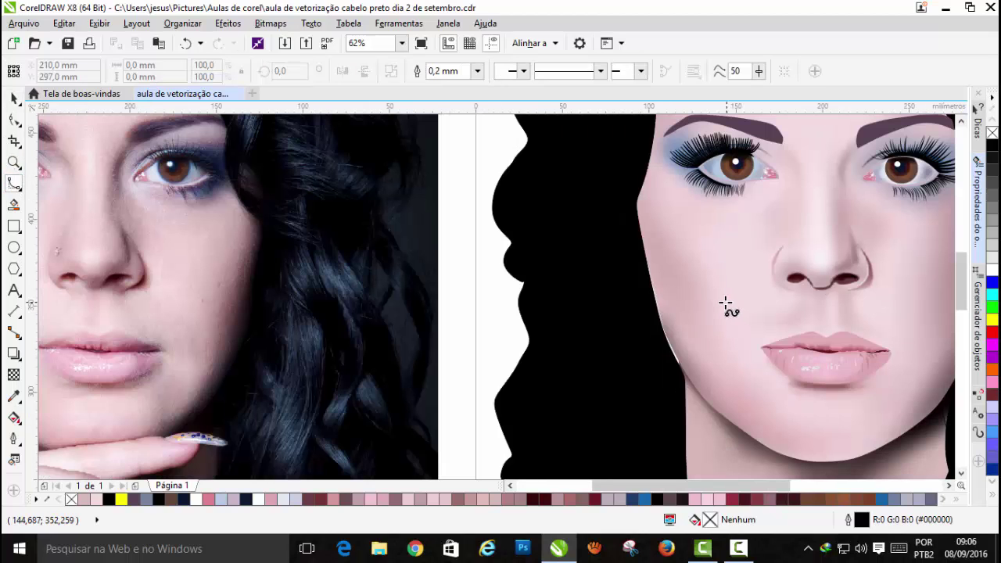
{"action": "left_click", "coordinate": [677, 461]}
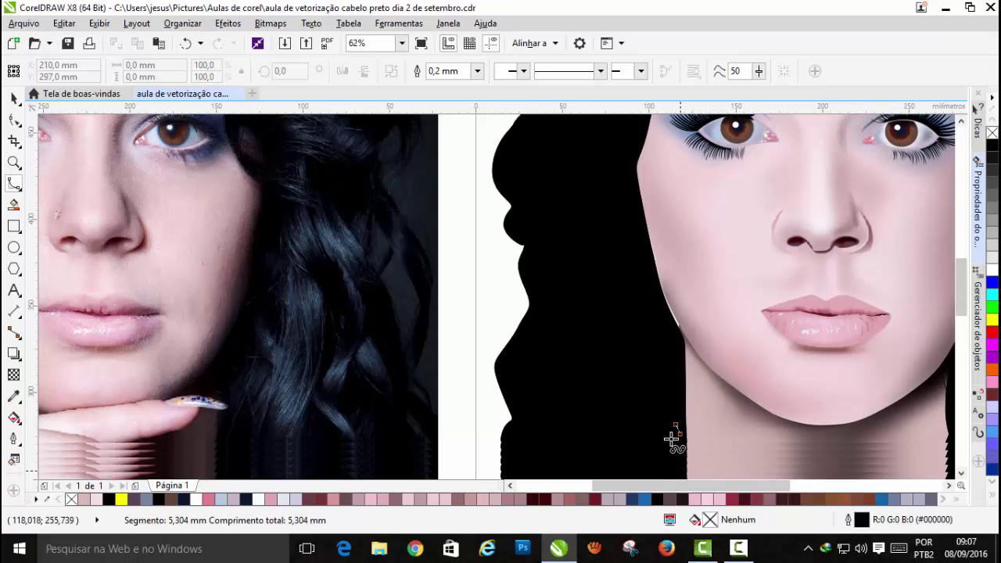
{"action": "left_click", "coordinate": [685, 369]}
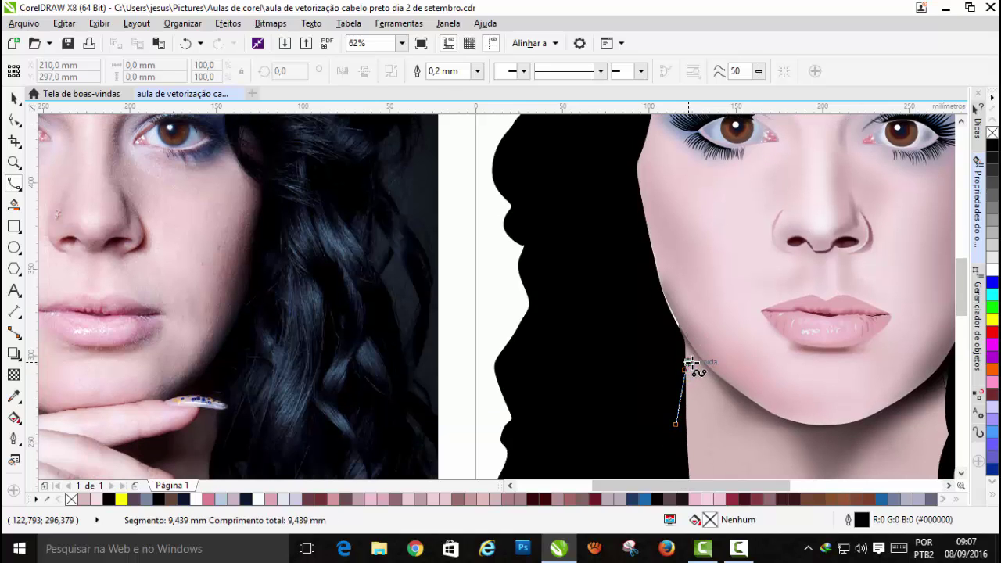
{"action": "left_click", "coordinate": [697, 346]}
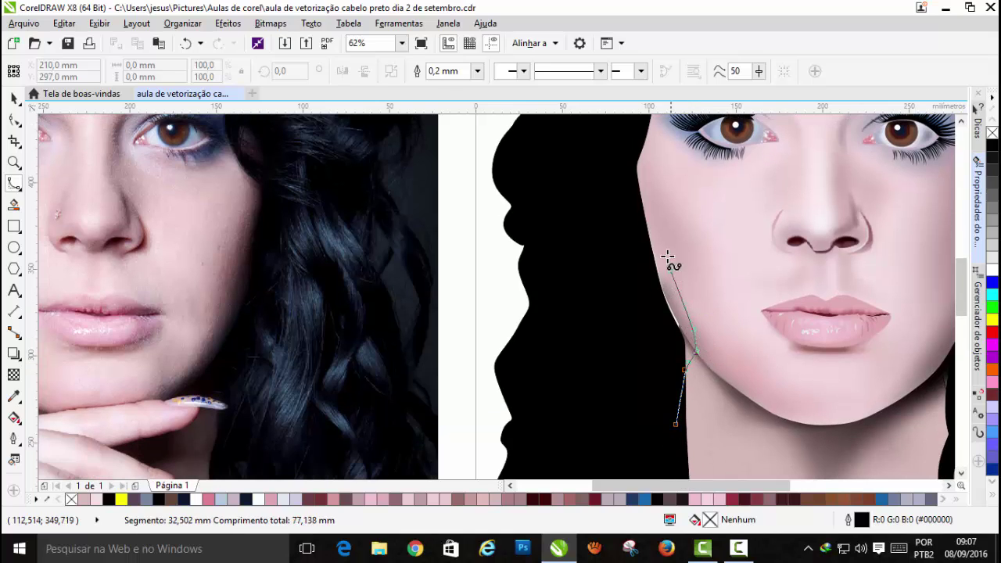
{"action": "left_click", "coordinate": [655, 146]}
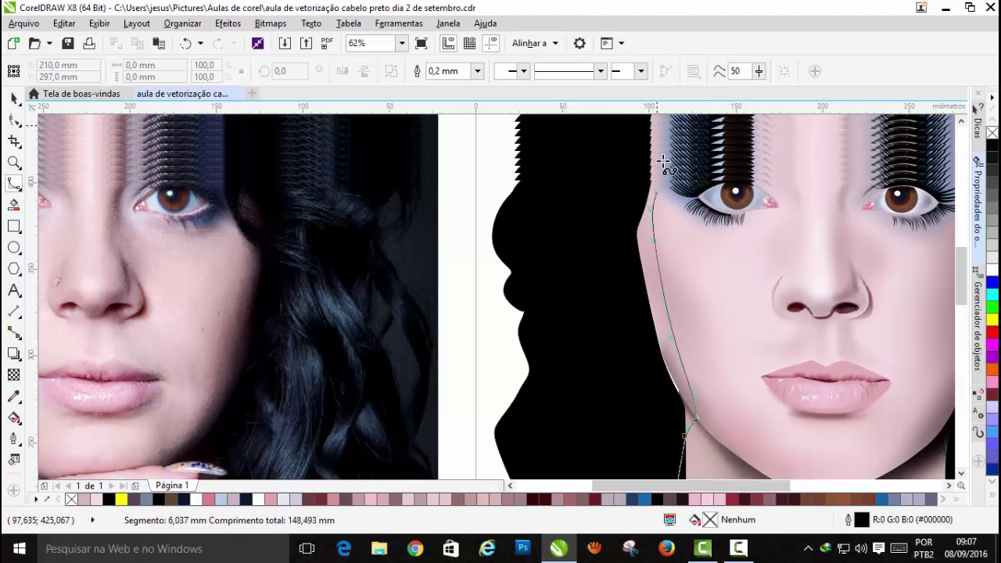
{"action": "left_click", "coordinate": [655, 169]}
{"action": "left_click", "coordinate": [616, 161]}
{"action": "left_click", "coordinate": [619, 341]}
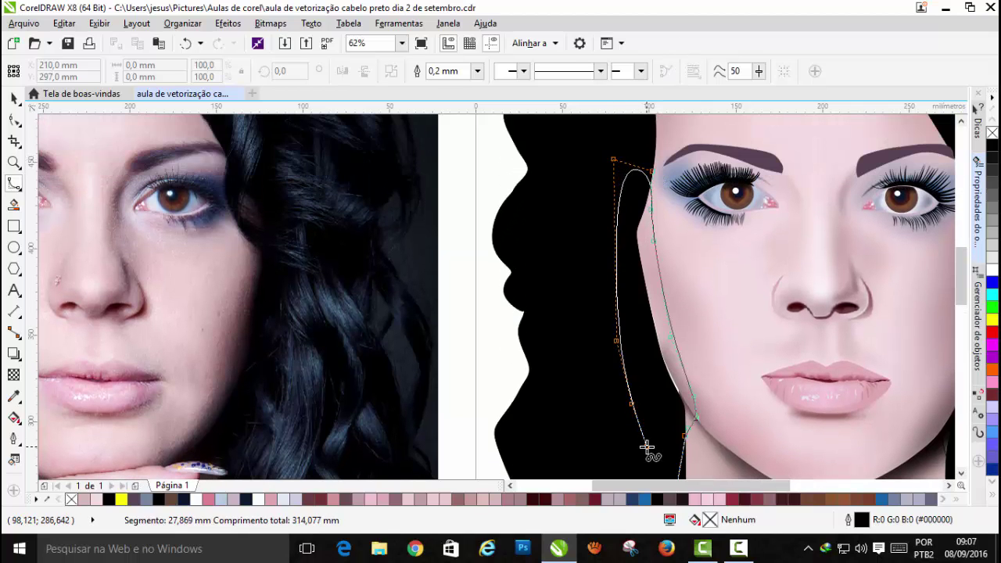
{"action": "left_click", "coordinate": [650, 455]}
{"action": "left_click", "coordinate": [663, 440]}
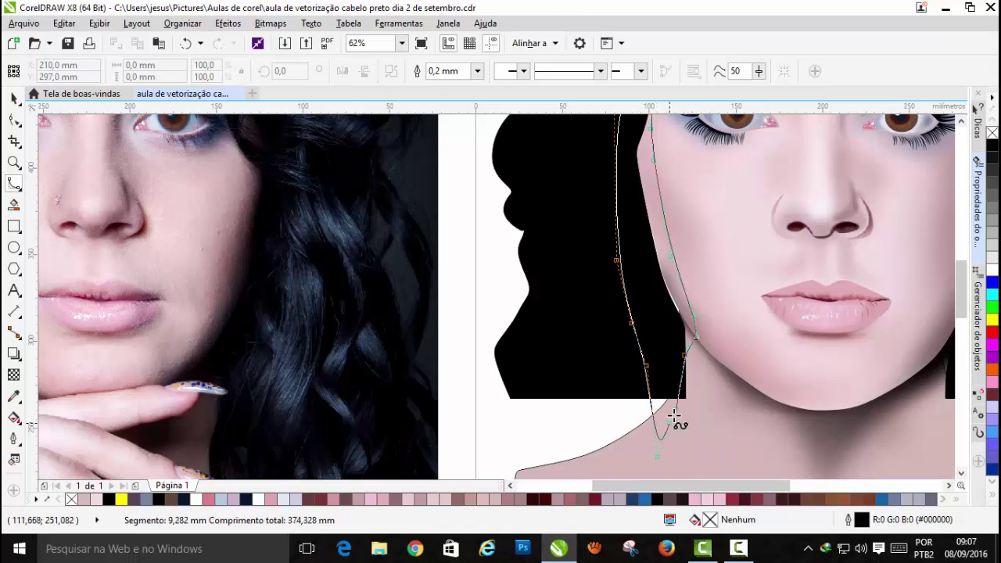
{"action": "double_click", "coordinate": [677, 413]}
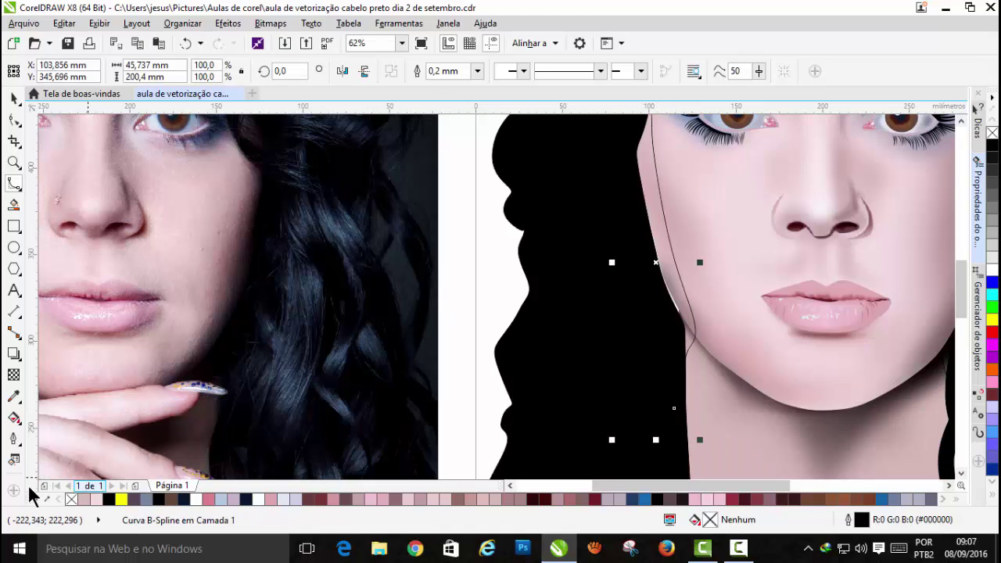
Step: Fill the B-spline gap shape with black and send it to the back of the page, behind the face
{"action": "left_click", "coordinate": [108, 499]}
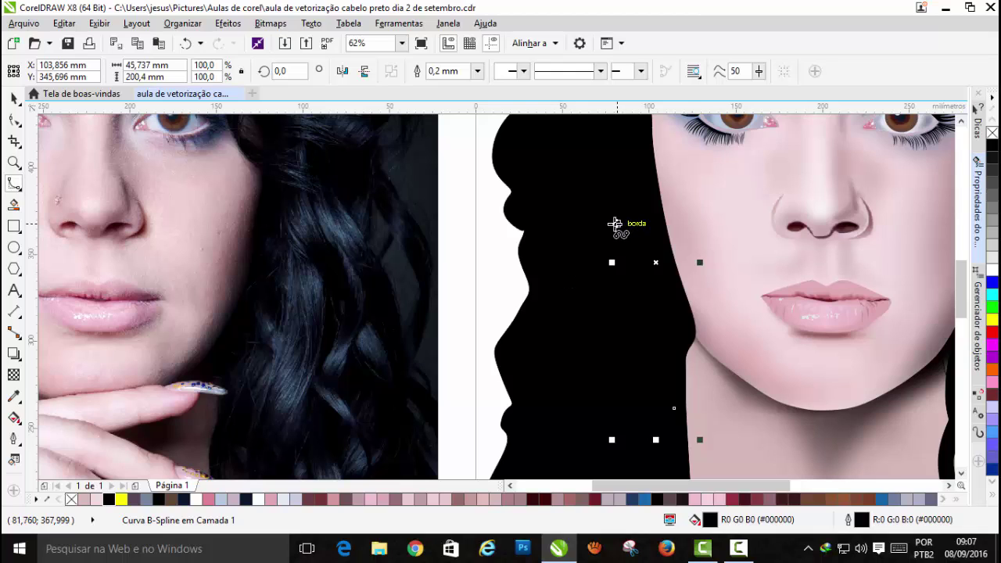
{"action": "left_click", "coordinate": [183, 23]}
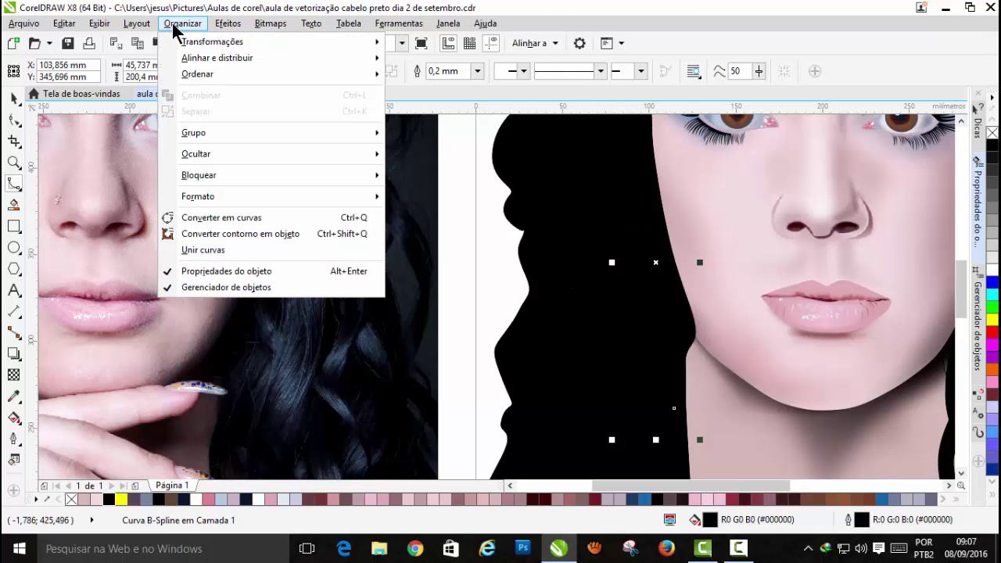
{"action": "mouse_move", "coordinate": [207, 82]}
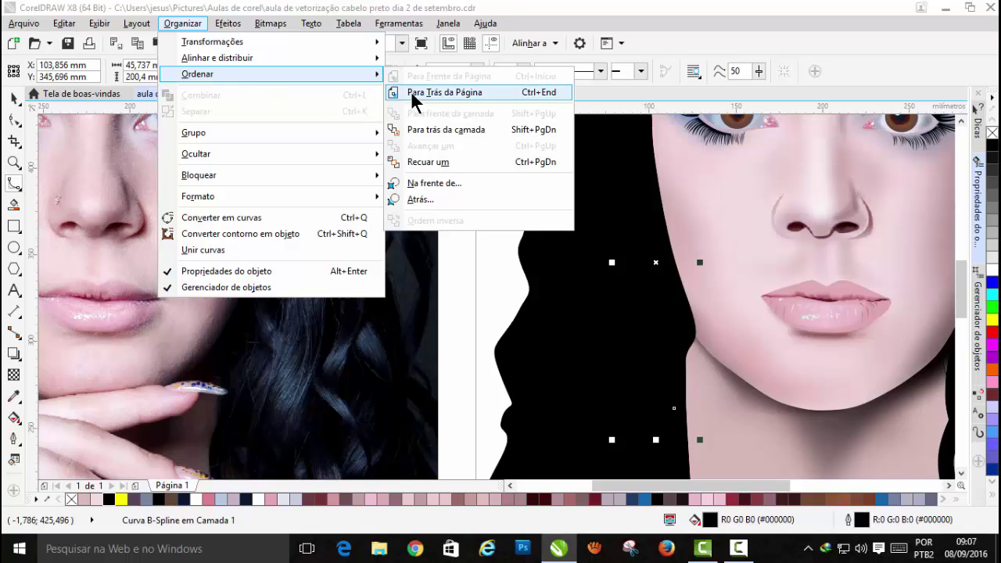
{"action": "left_click", "coordinate": [445, 92]}
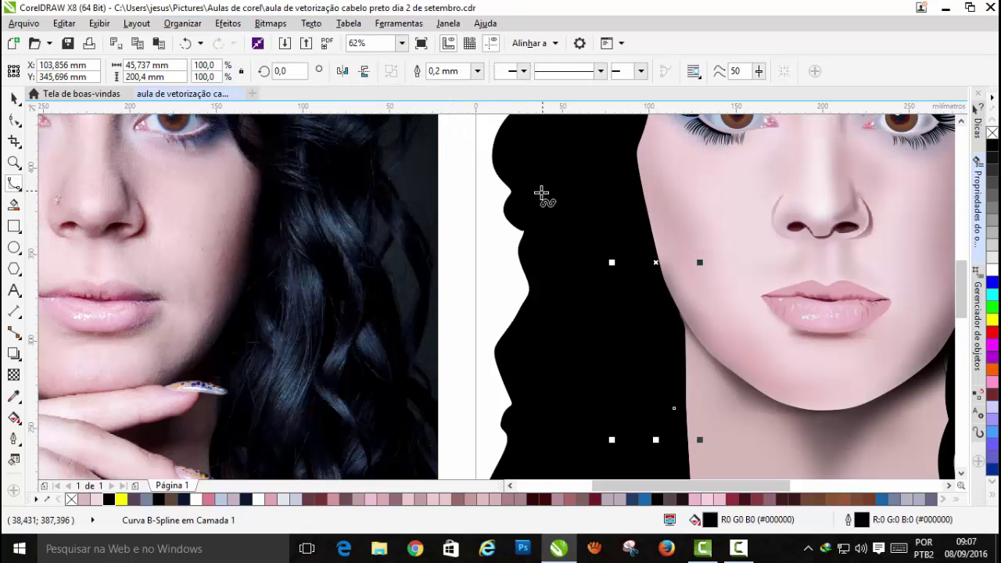
{"action": "left_click", "coordinate": [14, 99]}
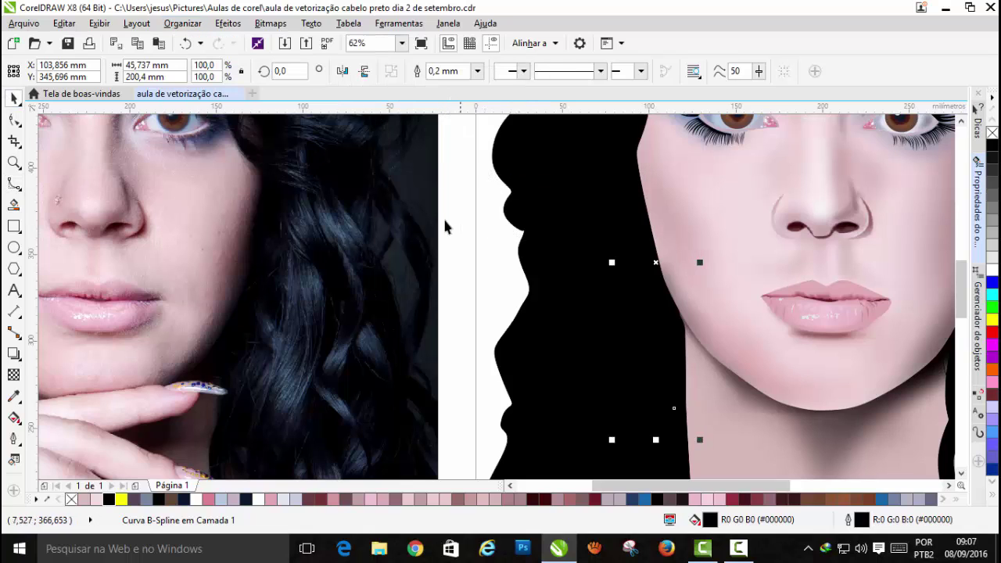
{"action": "left_click", "coordinate": [469, 231]}
{"action": "scroll", "coordinate": [478, 224], "scroll_direction": "down", "scroll_amount": 2}
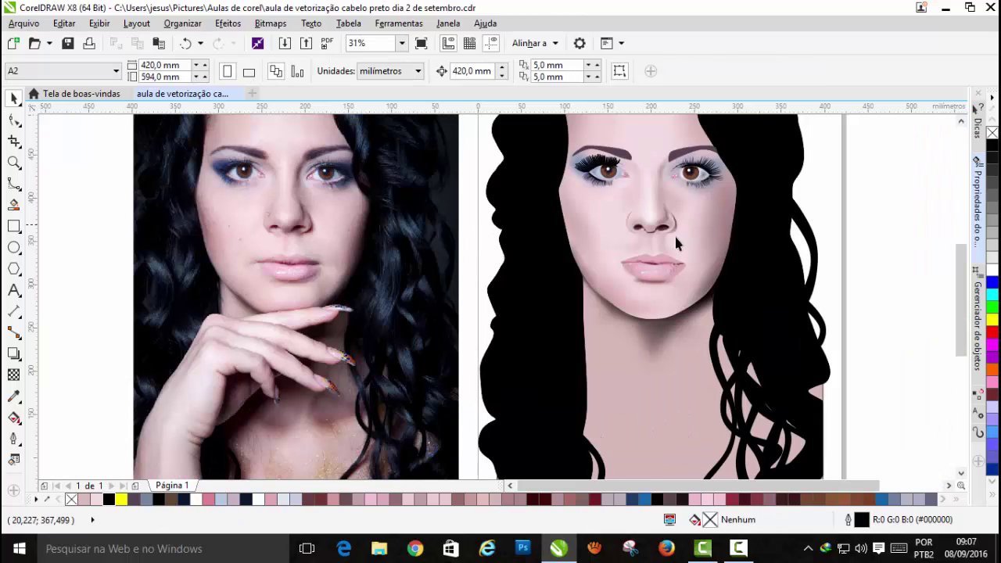
{"action": "mouse_move", "coordinate": [957, 293]}
{"action": "left_mouse_down"}
{"action": "mouse_move", "coordinate": [968, 272]}
{"action": "mouse_move", "coordinate": [961, 284]}
{"action": "left_mouse_up"}
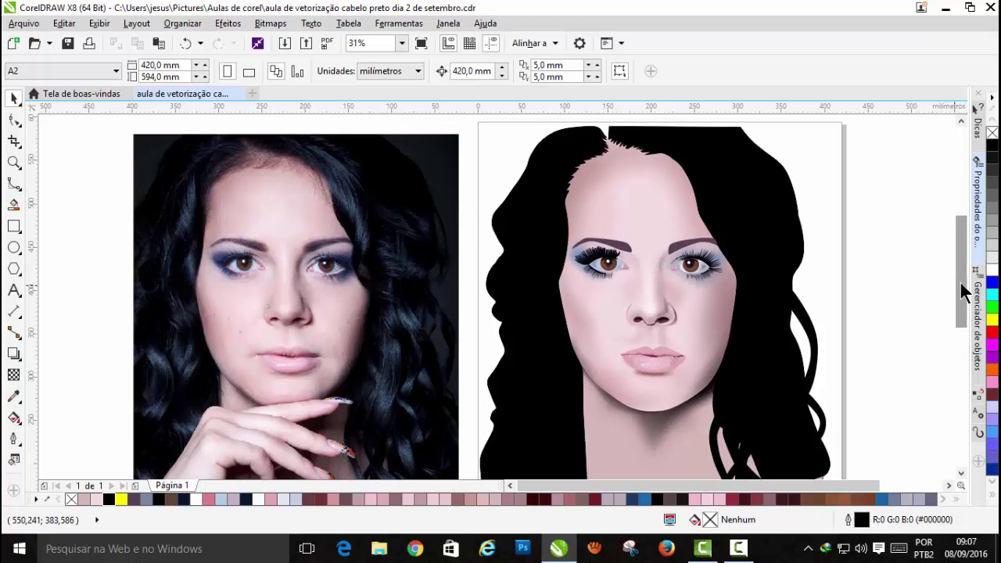